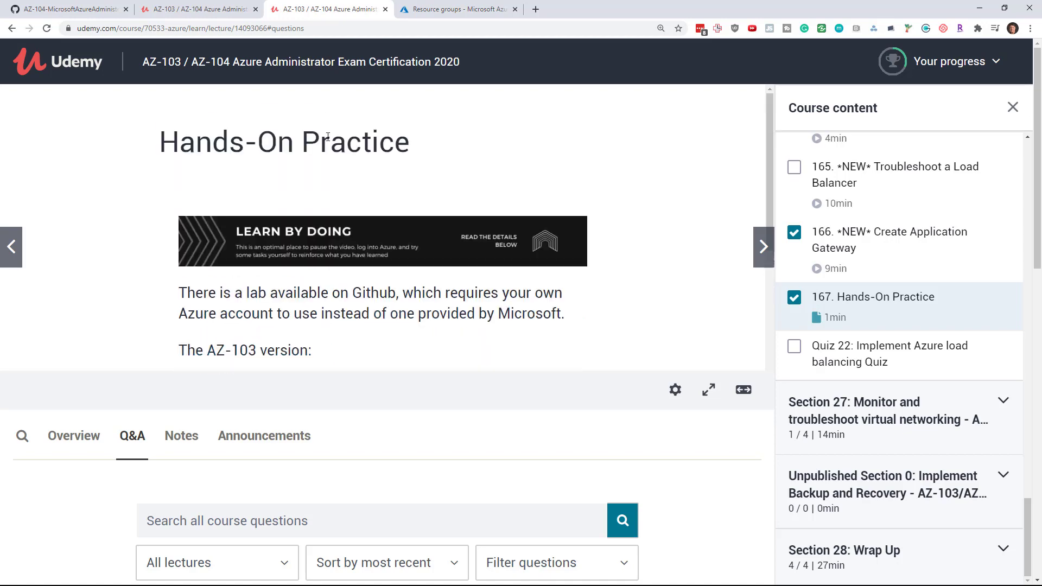
Step: Find the AZ-104 version of the lab in the Hands-On Practice lecture and switch to its GitHub page
scroll(288, 195, down, 5)
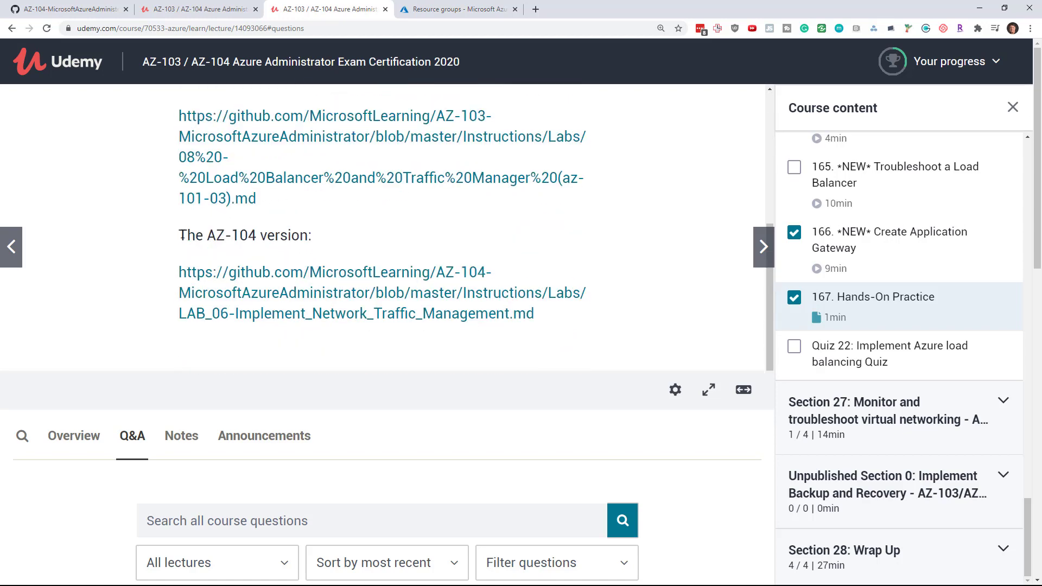
drag(178, 235, 326, 239)
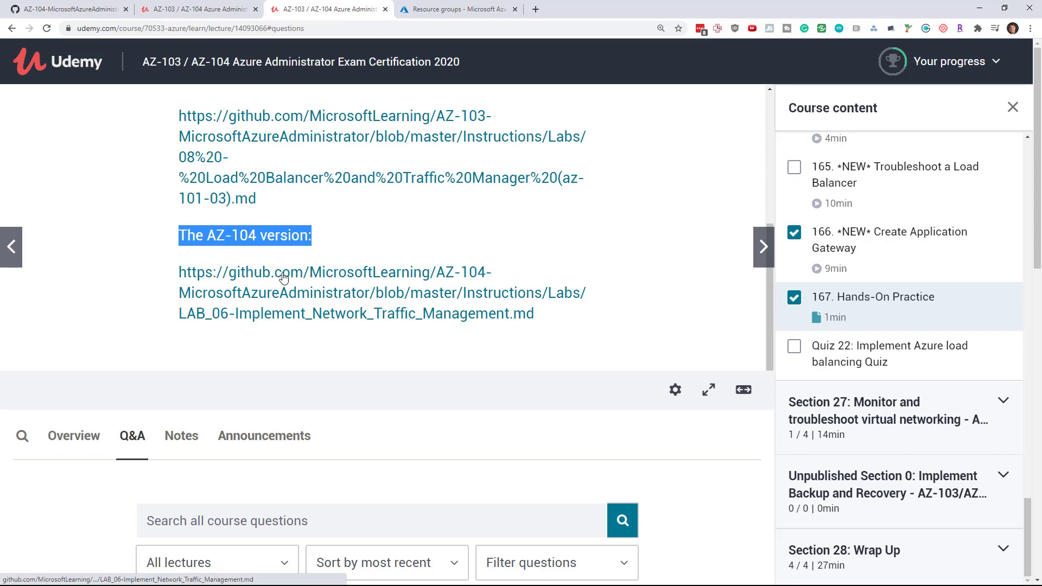
click(70, 10)
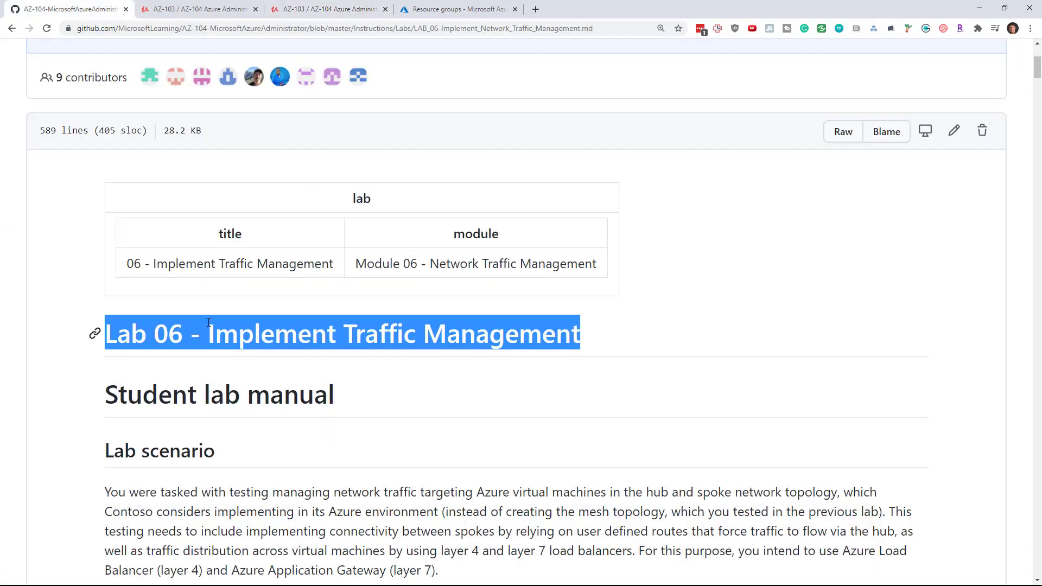
Step: Examine the repository header, contributors and lab scenario of Lab 06 - Implement Traffic Management
click(193, 313)
scroll(111, 251, up, 5)
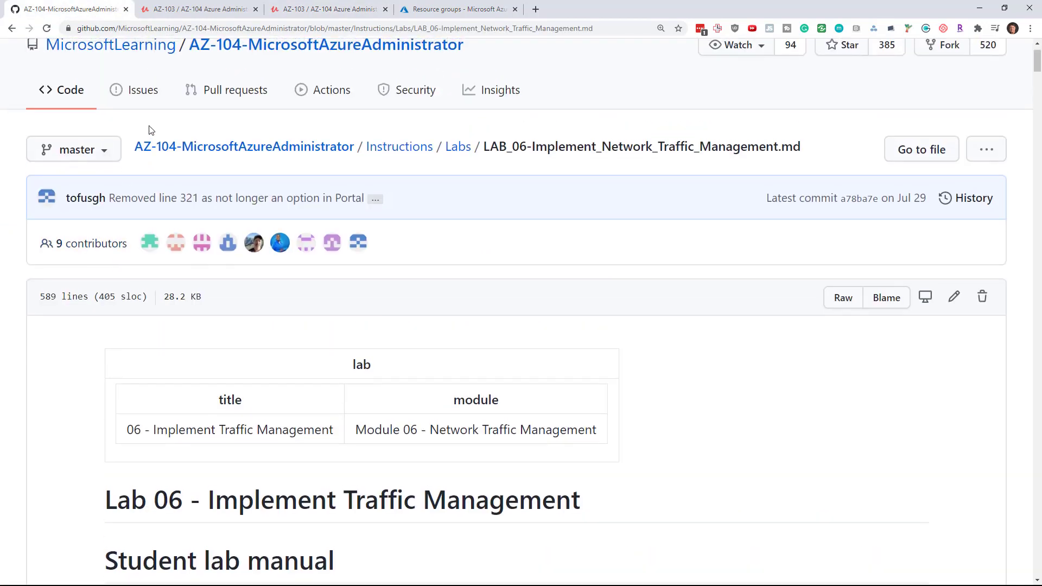
mouse_move(123, 111)
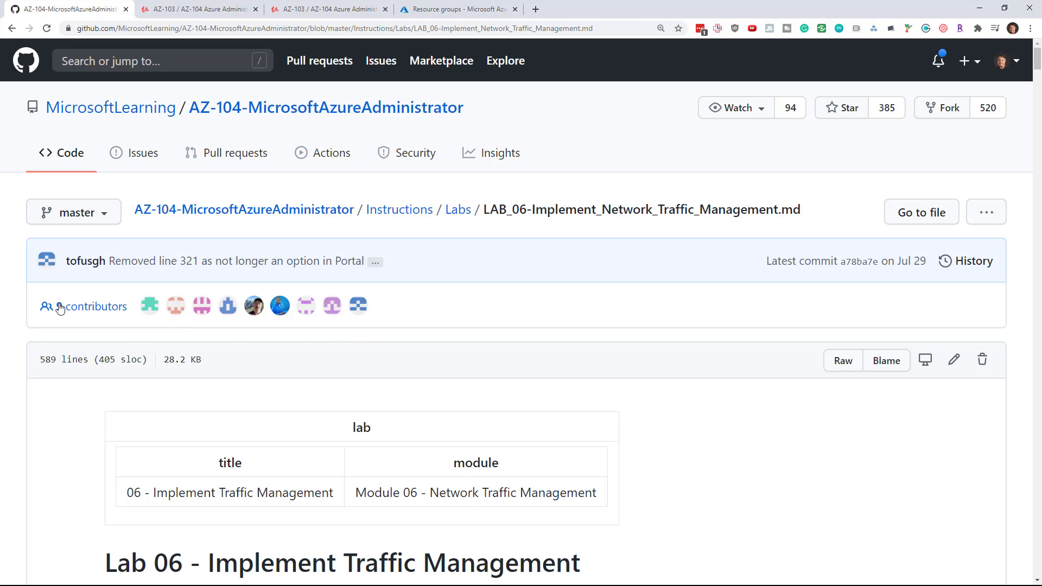
mouse_move(147, 310)
scroll(156, 327, down, 2)
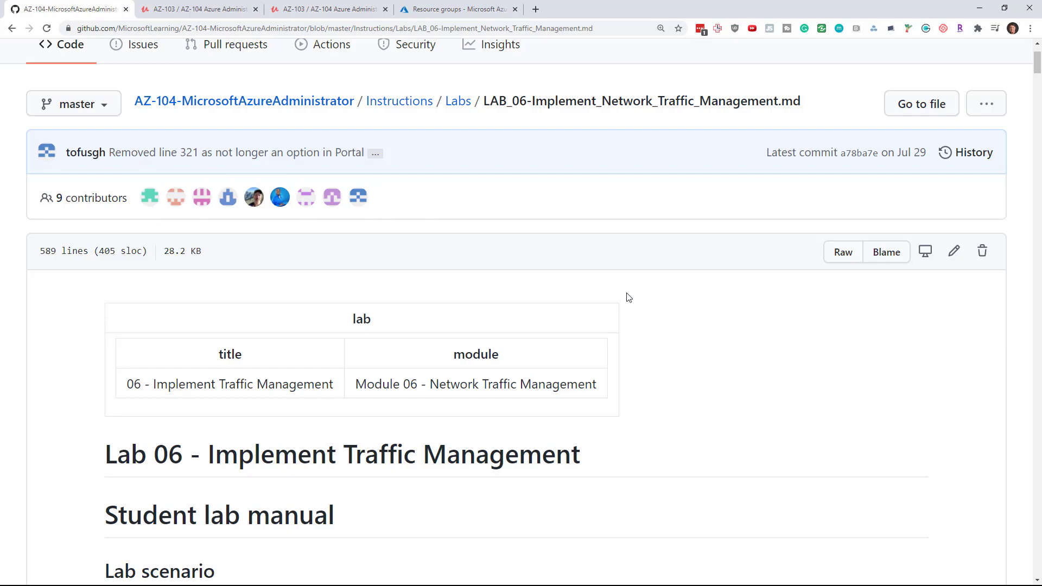
scroll(632, 298, down, 5)
scroll(635, 298, down, 2)
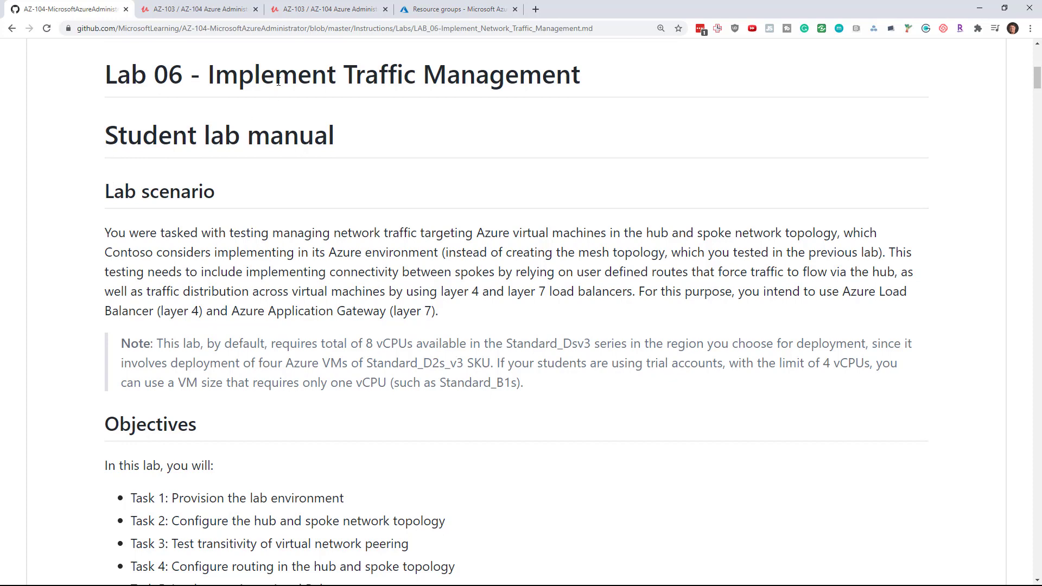
Step: Recheck the AZ-104 lab link in the Udemy course, and review the objectives and estimated timing on the GitHub lab page
key(ctrl+3)
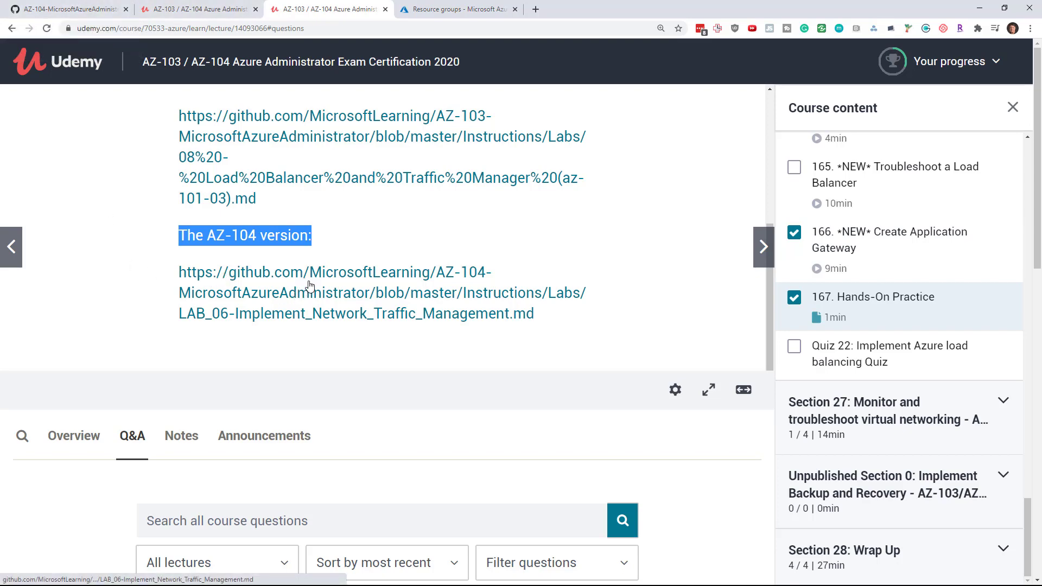
click(86, 7)
scroll(247, 284, down, 5)
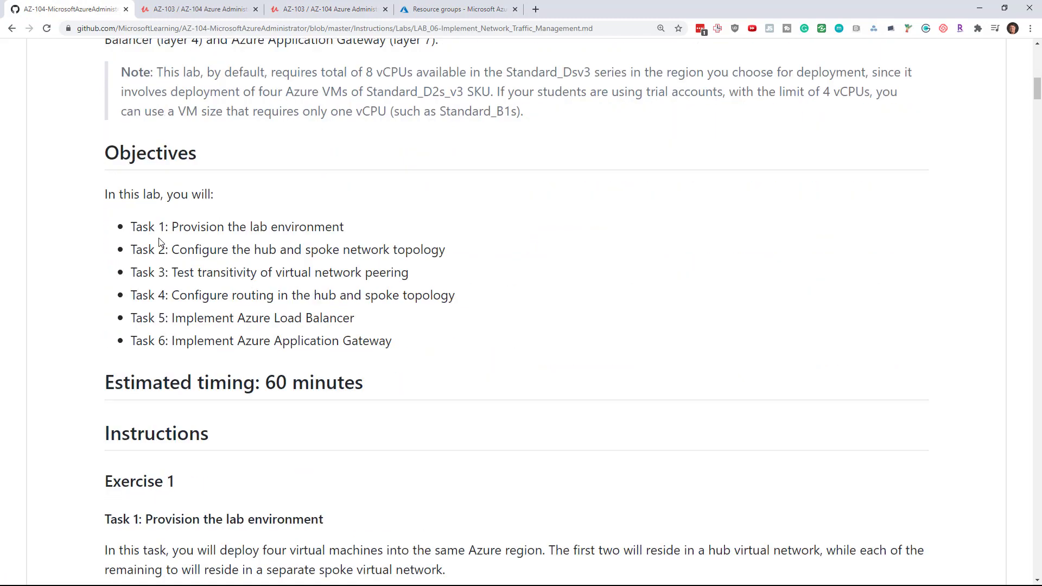
drag(135, 227, 392, 341)
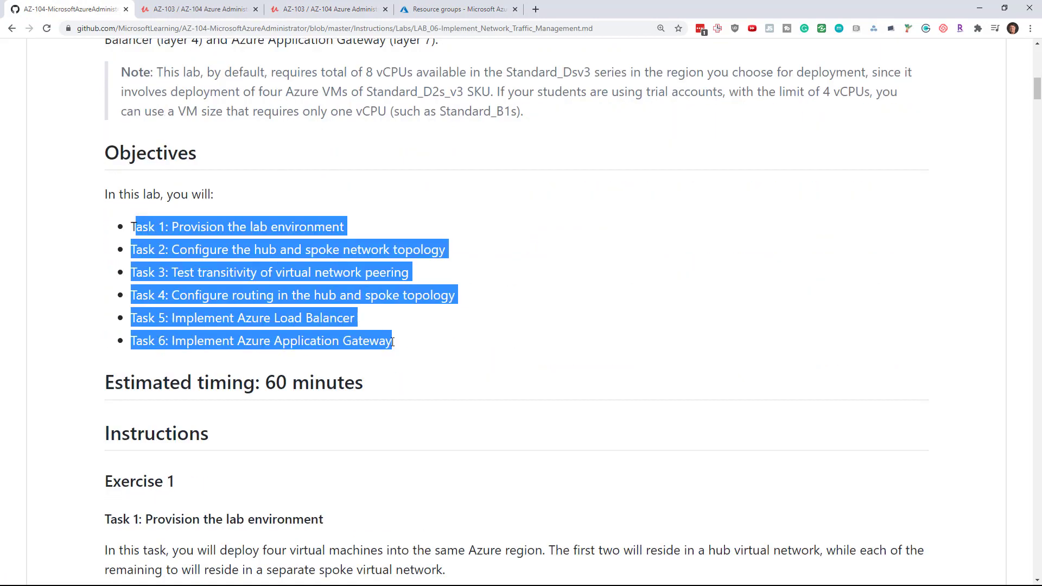
click(349, 309)
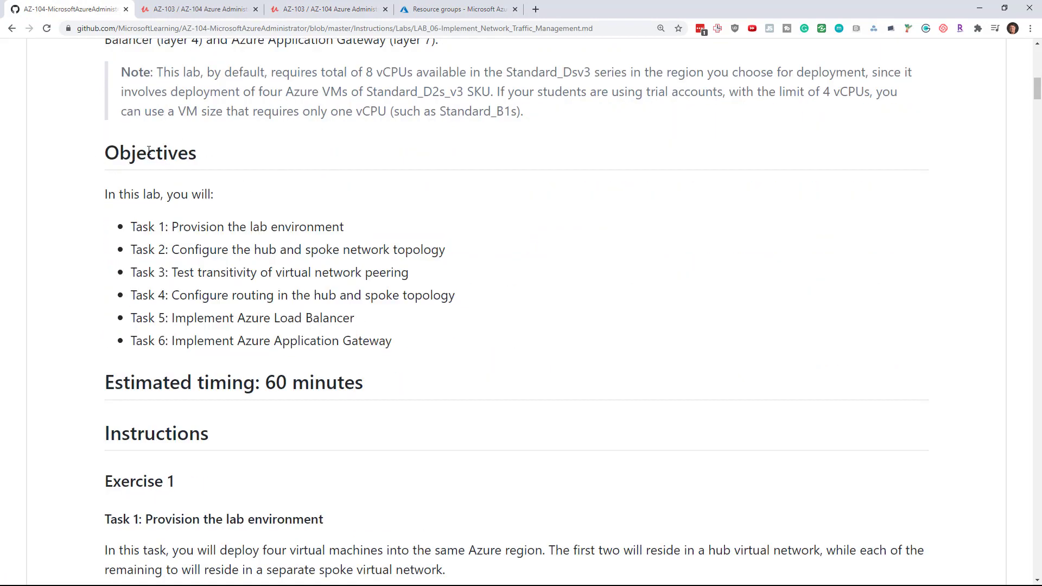
drag(133, 227, 392, 343)
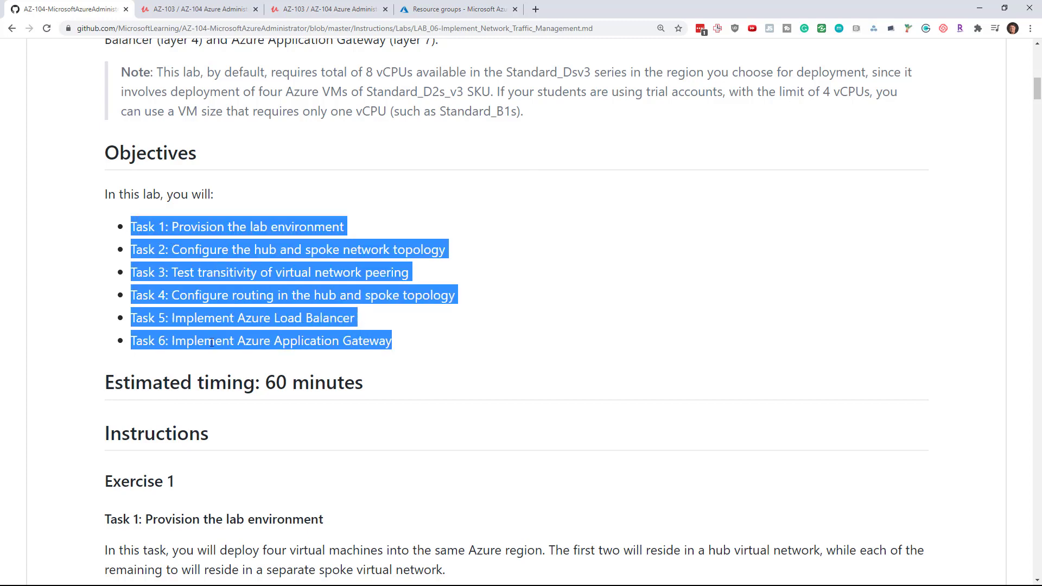
drag(107, 381, 372, 391)
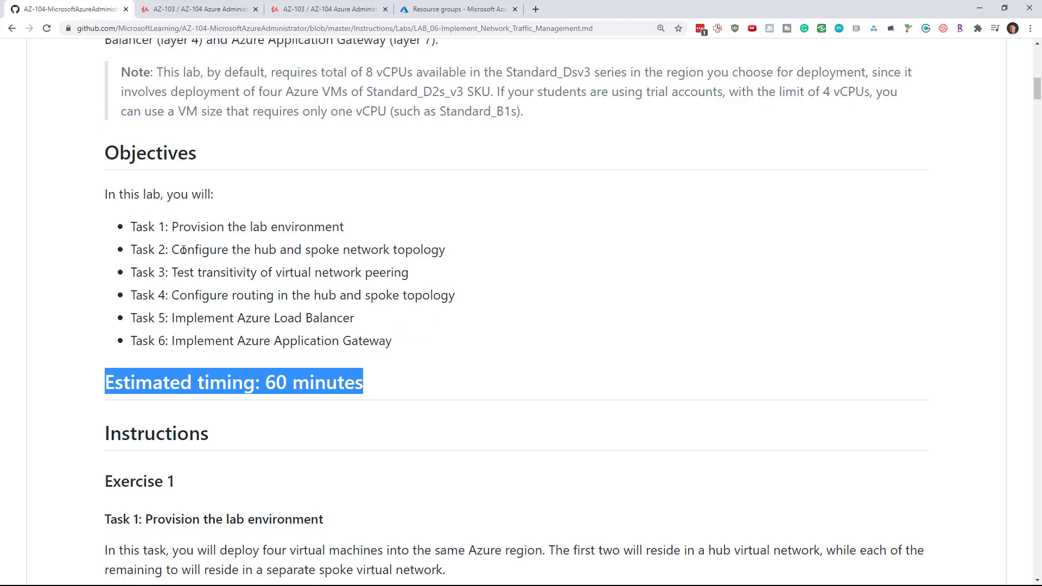
drag(130, 227, 407, 344)
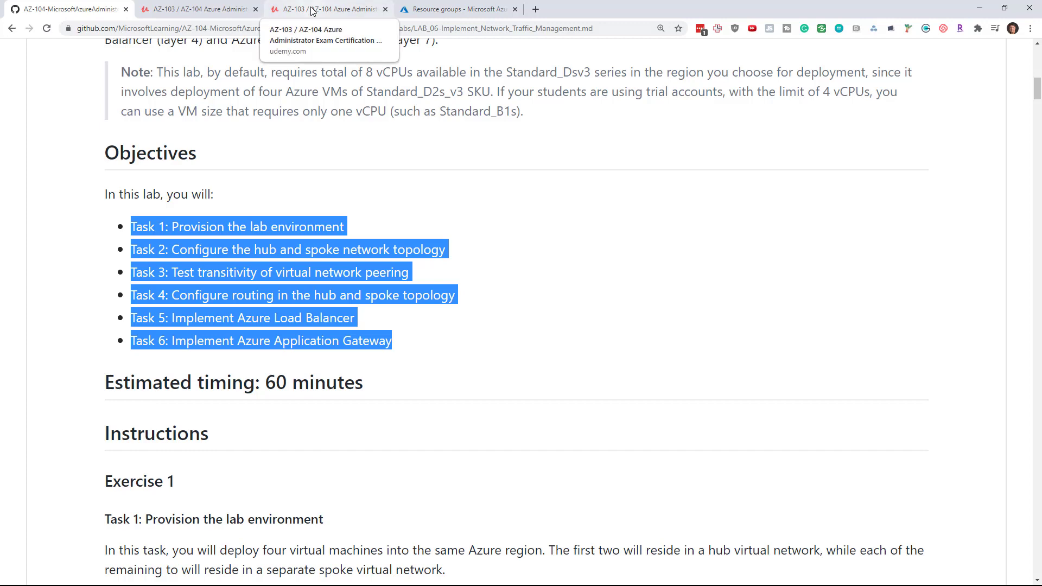
Step: Open lecture 165, Troubleshoot a Load Balancer, in the Udemy course with its video paused, and mark it as completed
click(313, 10)
scroll(874, 280, up, 1)
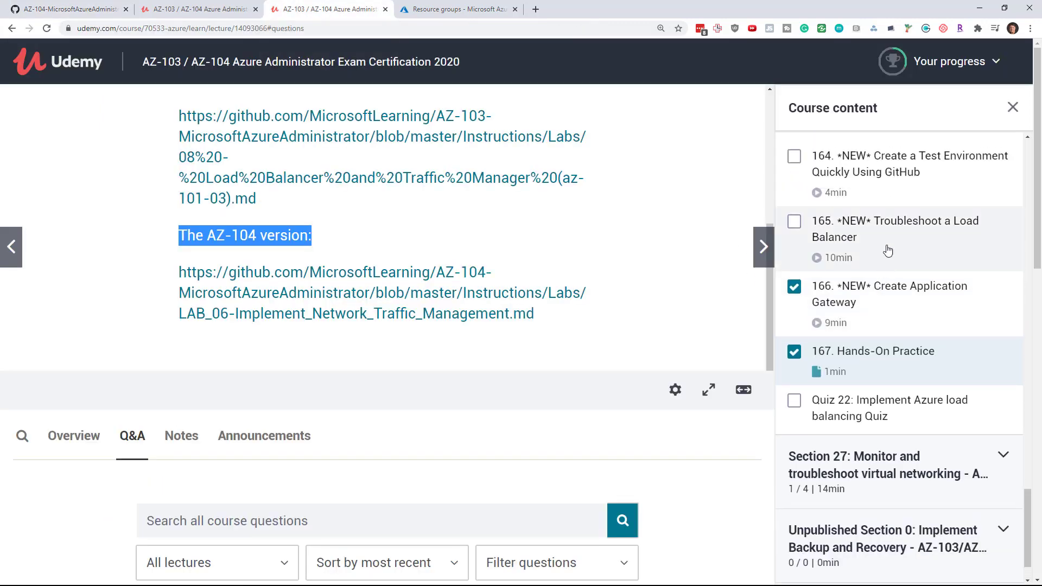
click(885, 236)
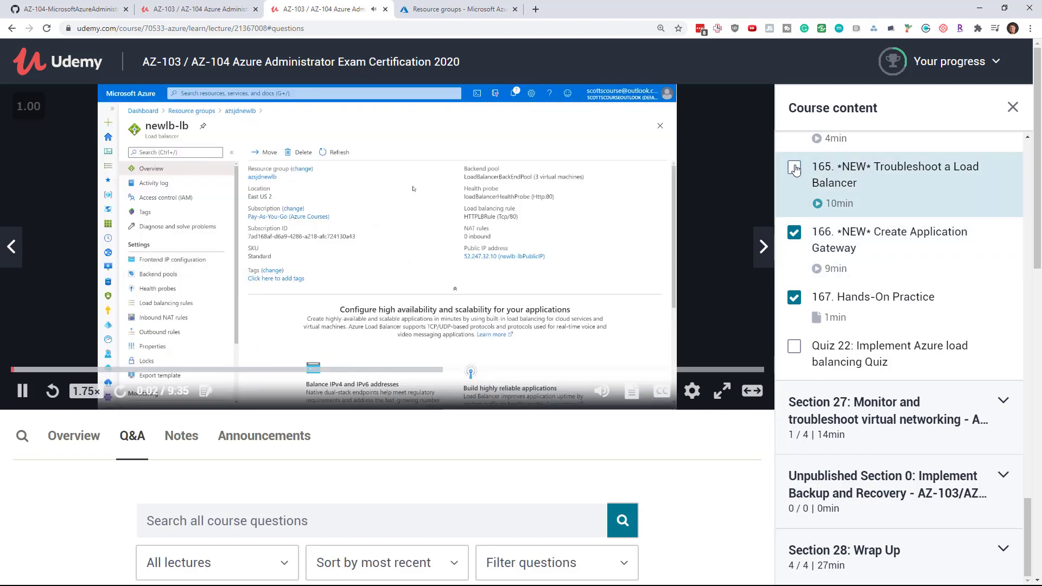
click(24, 391)
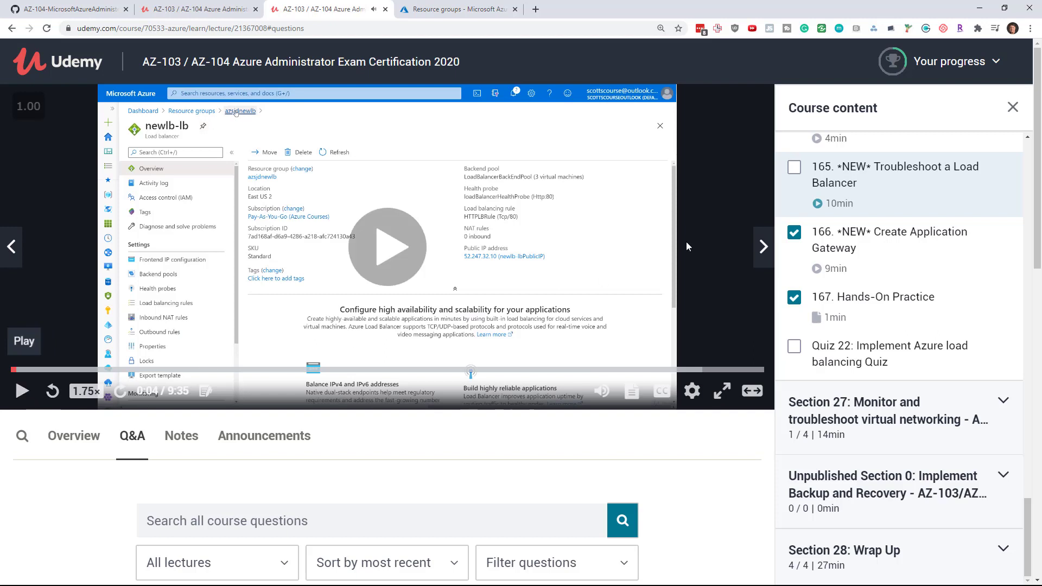
click(795, 168)
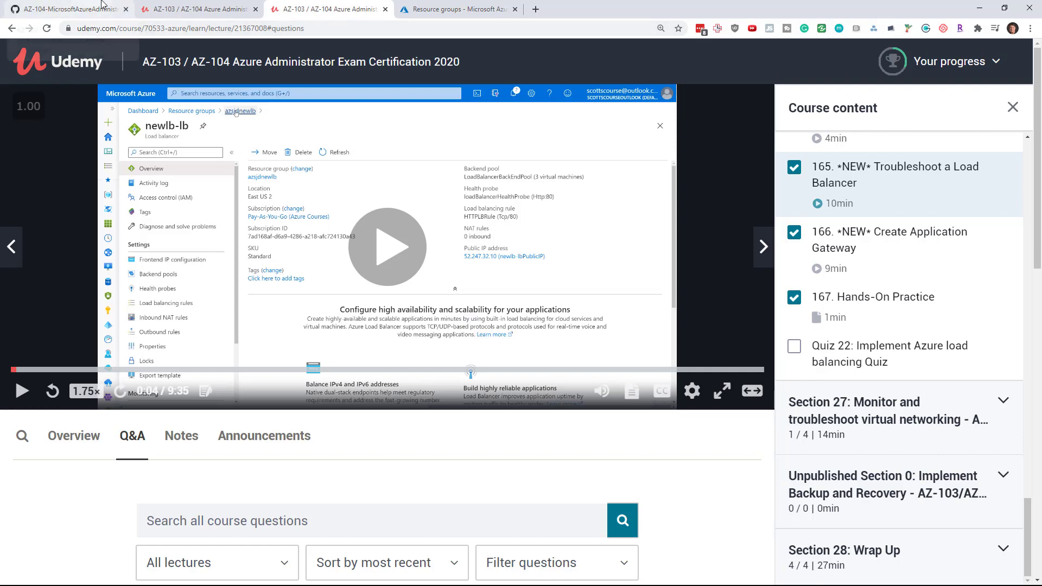
Step: Go through the Lab 06 tasks on GitHub, highlighting hub and spoke, network peering, routing, Load Balancer and Application Gateway
click(65, 7)
click(259, 217)
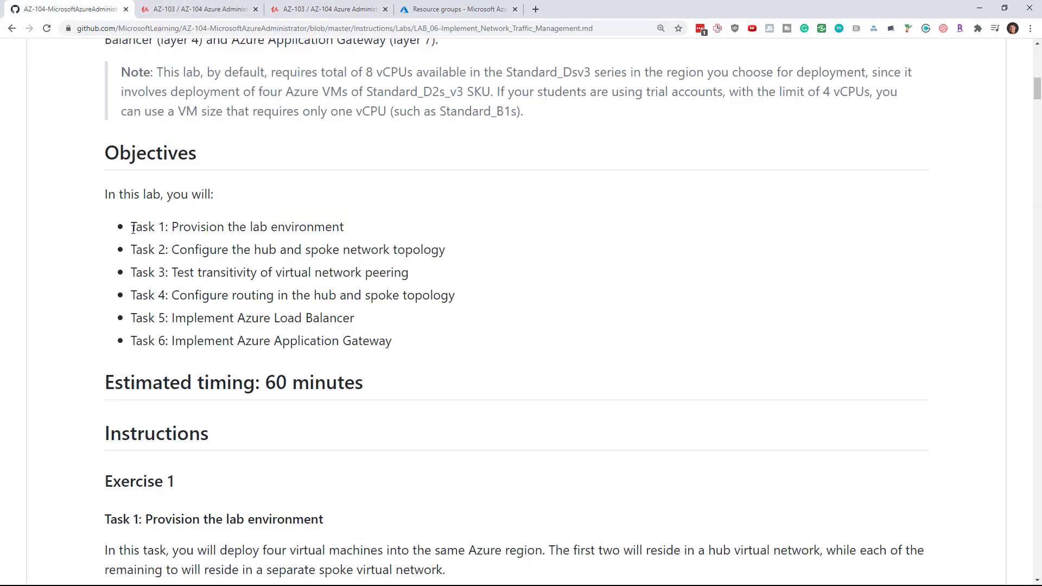
drag(132, 228, 375, 387)
click(374, 386)
drag(132, 228, 441, 360)
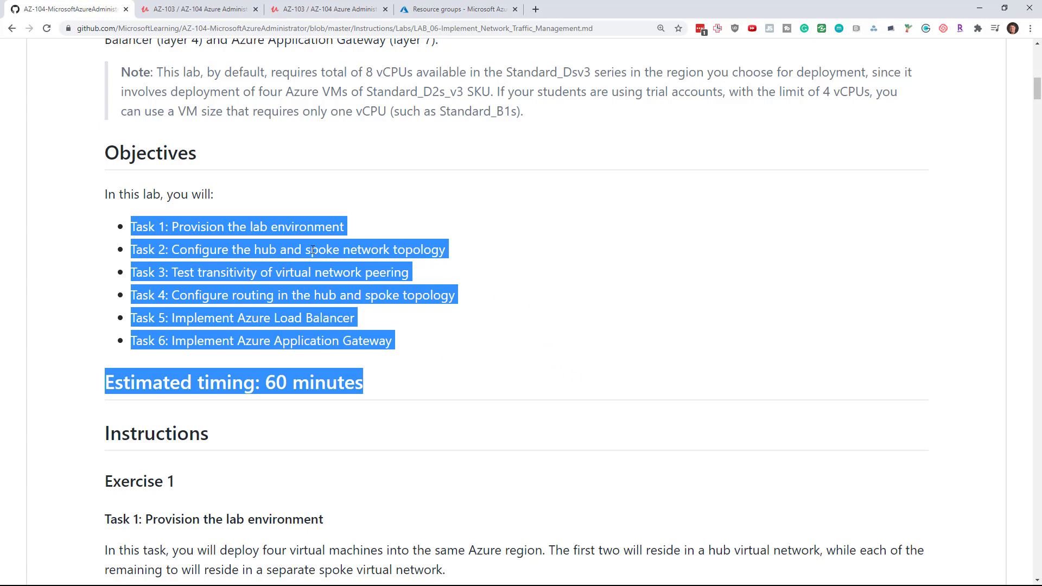
click(258, 262)
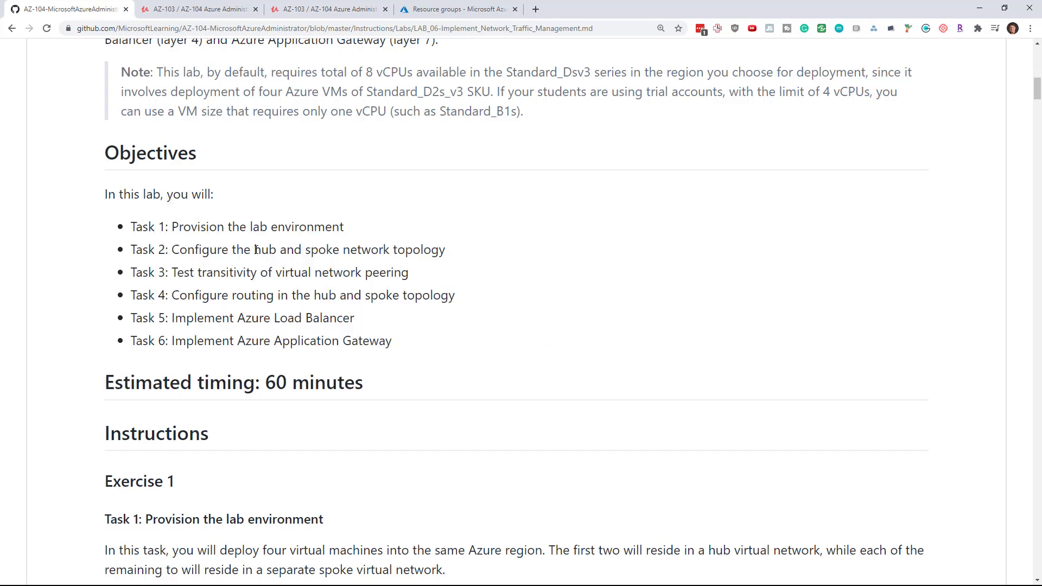
drag(257, 250, 391, 254)
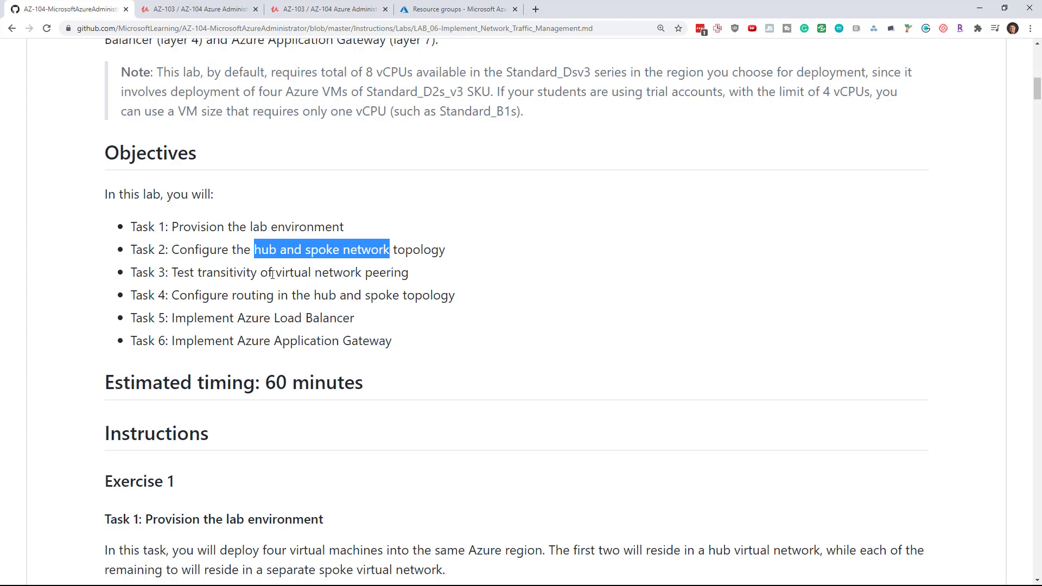
drag(273, 274, 421, 279)
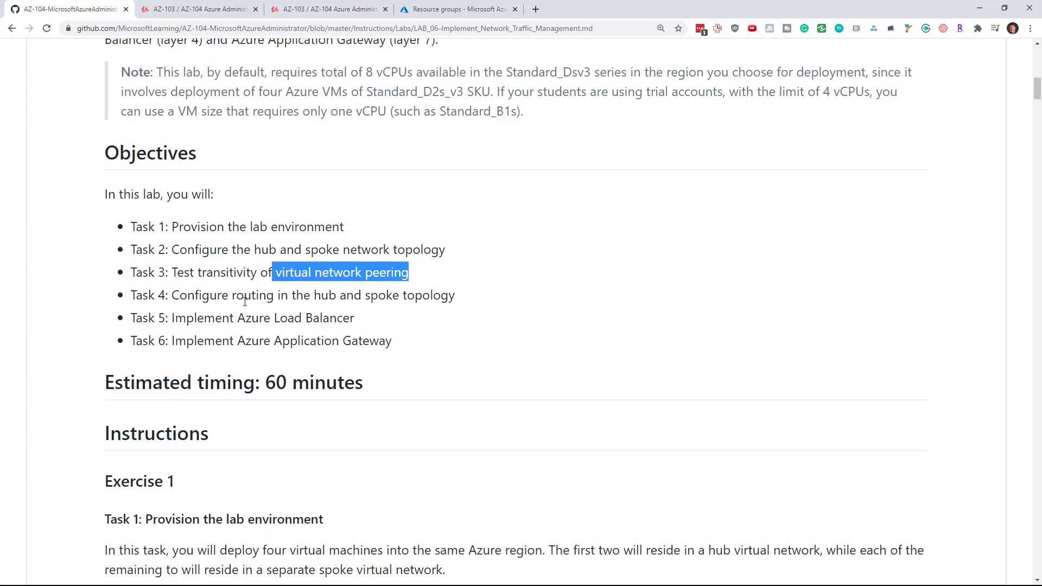
drag(179, 295, 456, 303)
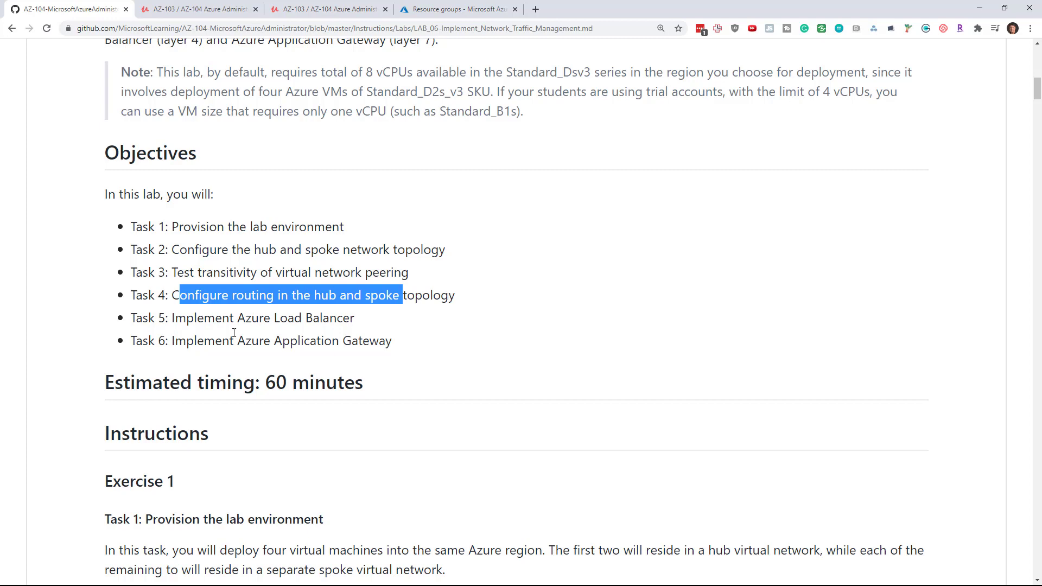
drag(194, 320, 320, 342)
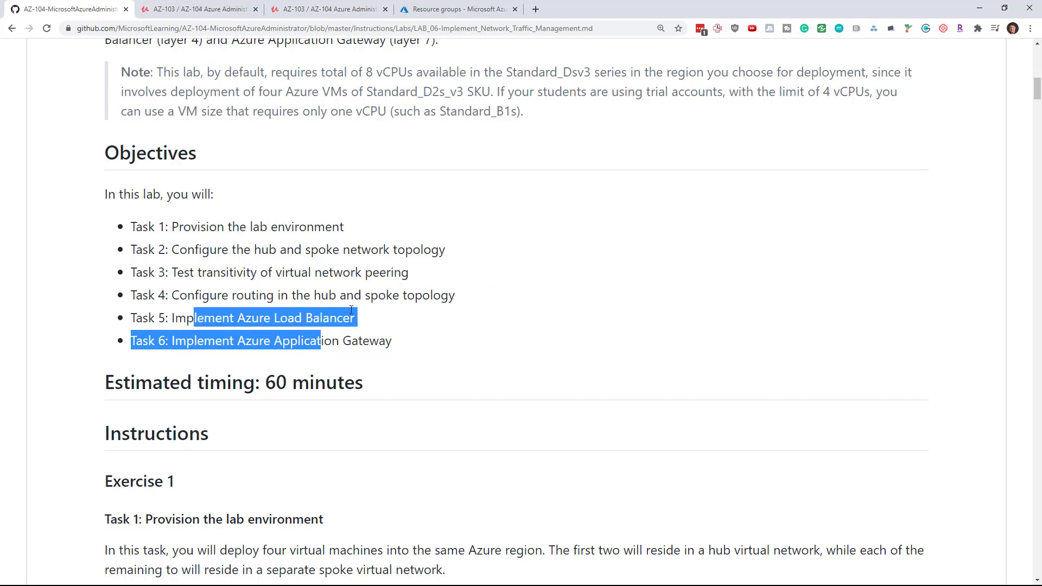
click(413, 316)
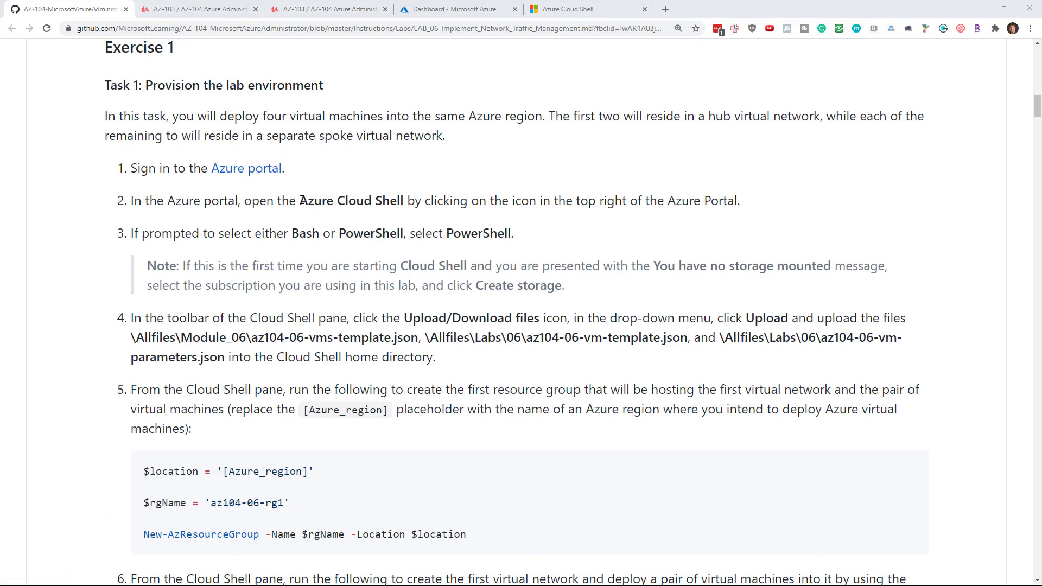
Step: Switch to Azure Cloud Shell as the lab's Task 1 instructs, enlarge the page to 150%, and connect to the Default Directory
drag(300, 200, 414, 205)
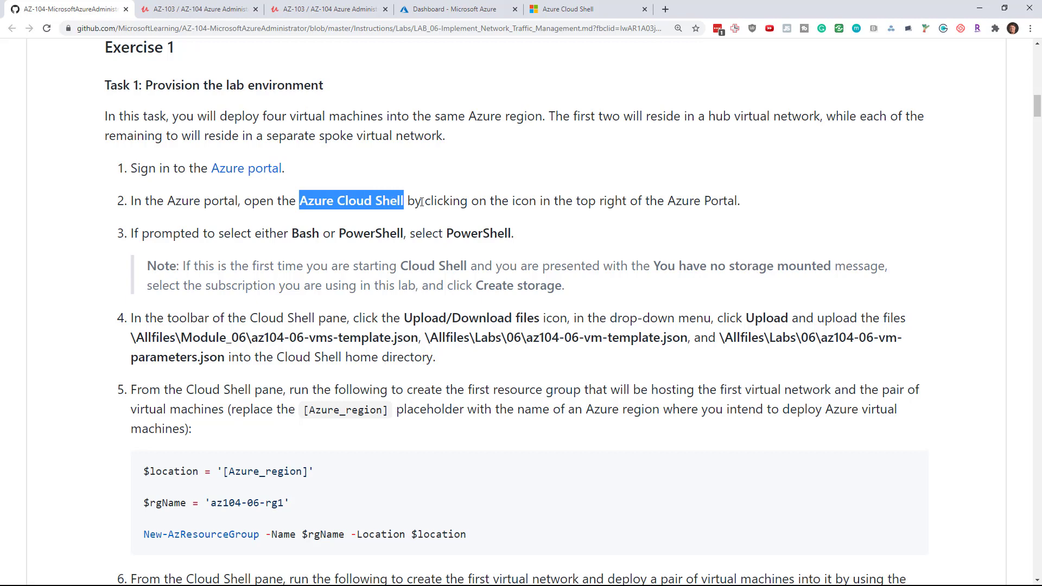
click(453, 9)
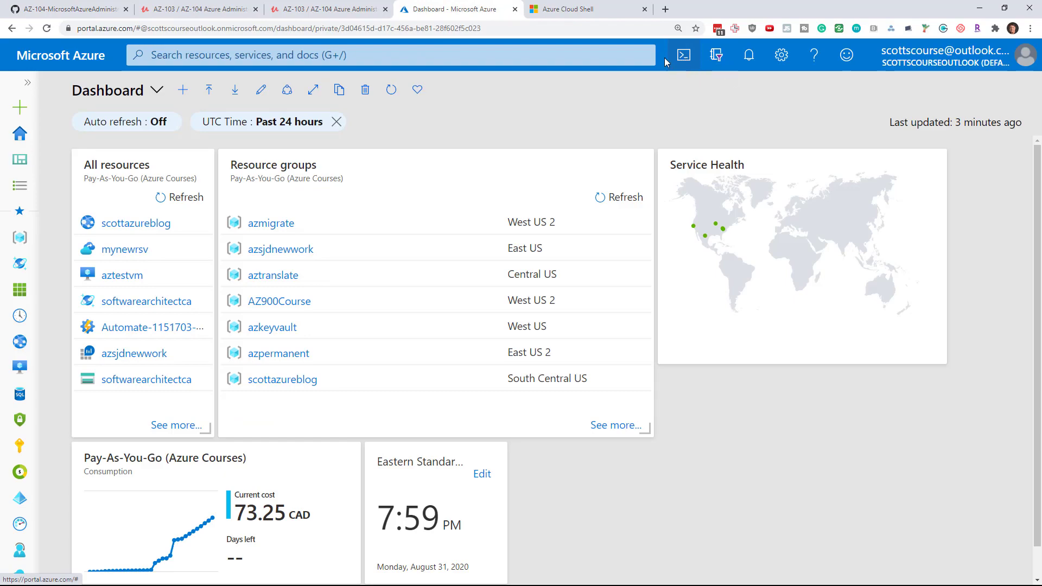
click(591, 7)
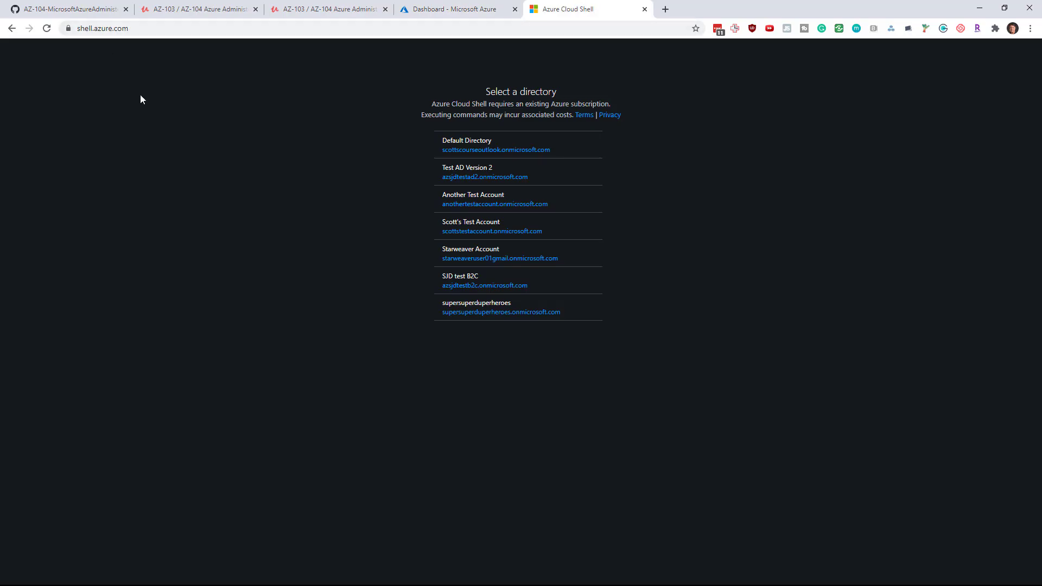
key(ctrl+plus)
key(ctrl+plus)
key(ctrl+plus)
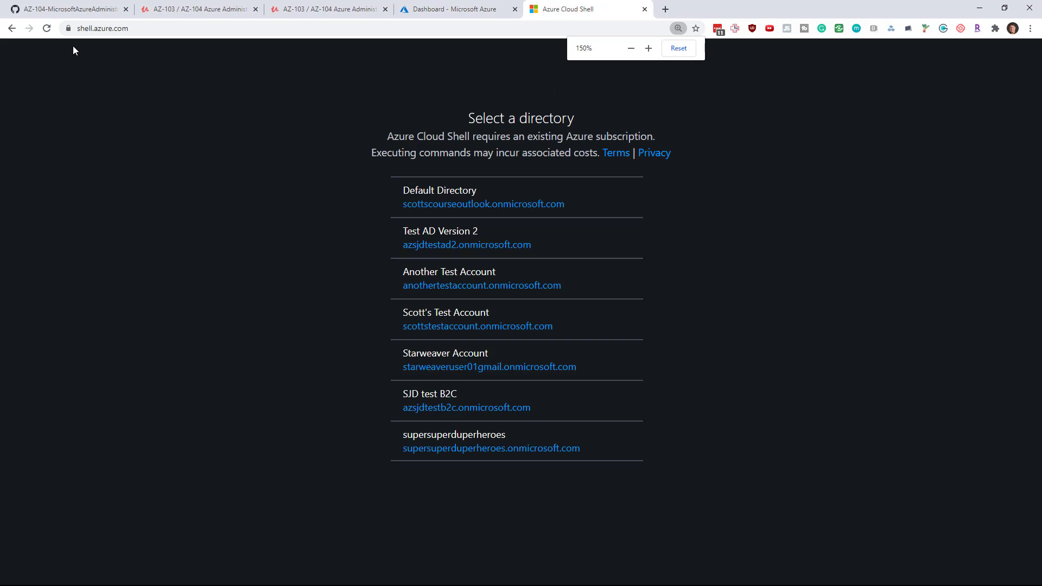
click(461, 197)
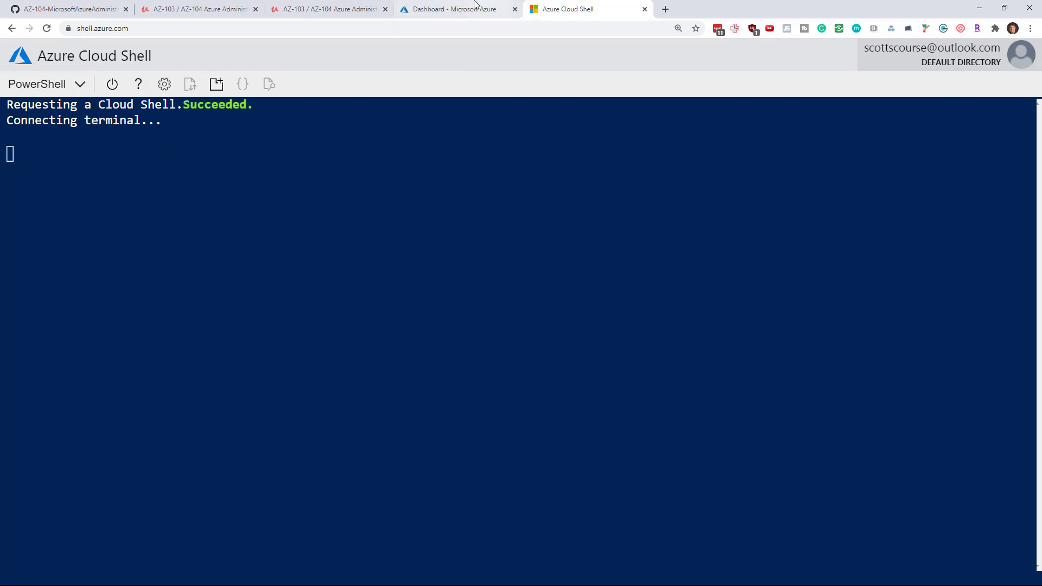
Step: Return to the GitHub lab instructions and read Task 1's steps on selecting PowerShell and using Upload/Download files
click(80, 4)
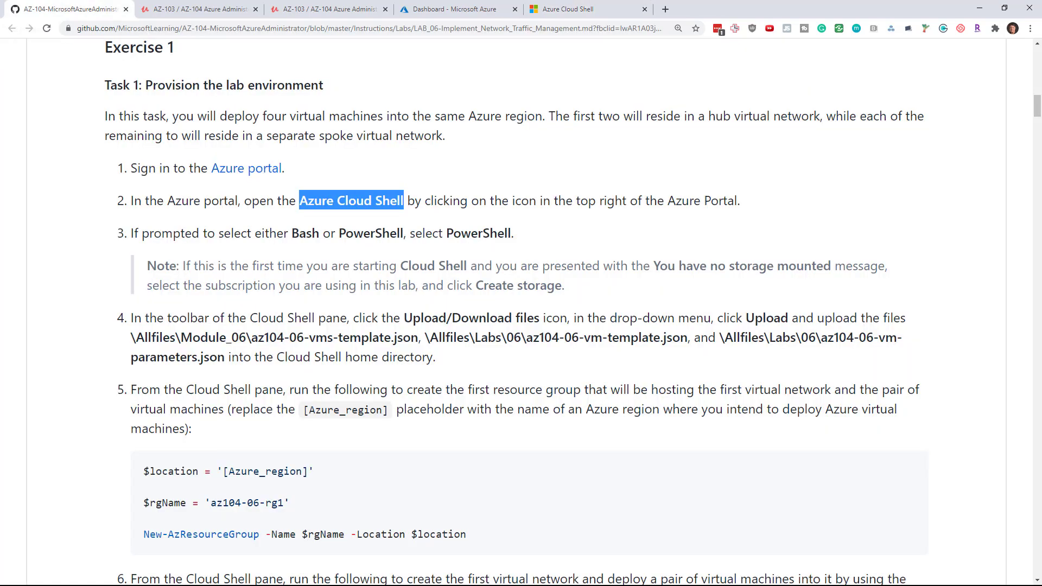
scroll(345, 106, down, 2)
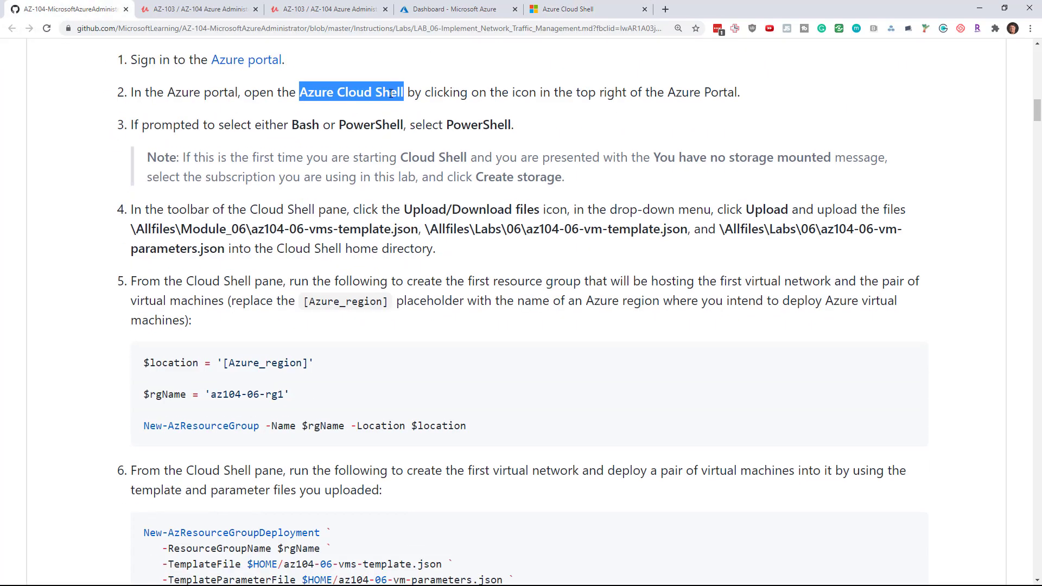
double_click(460, 125)
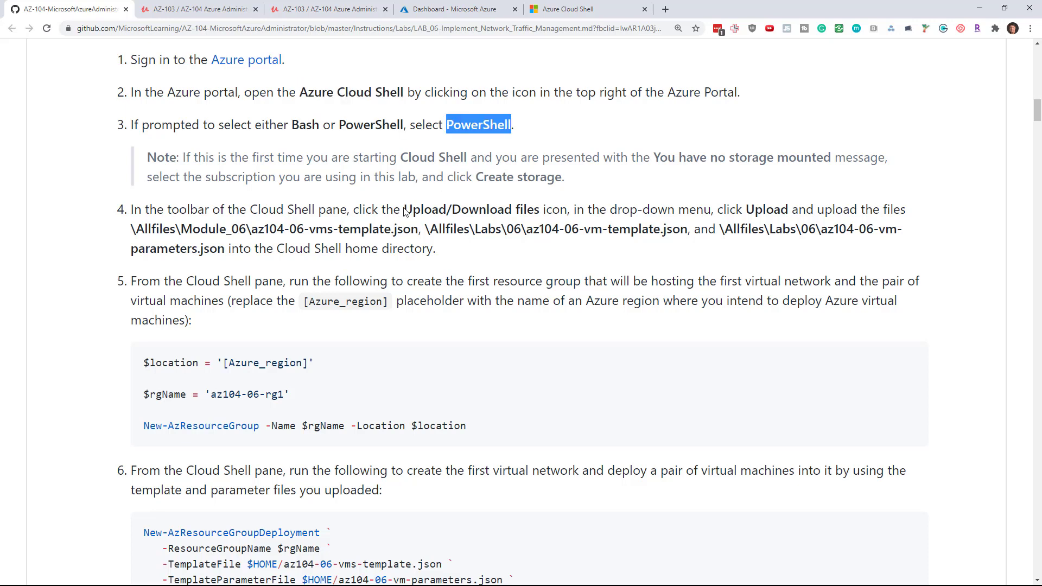
drag(405, 209, 537, 210)
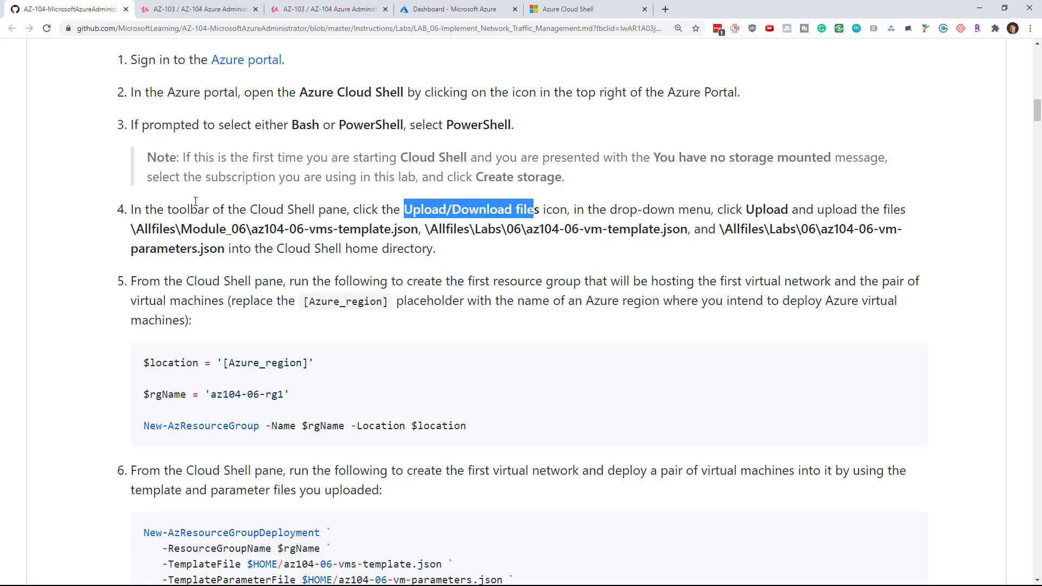
Step: Download the AZ-104-MicrosoftAzureAdministrator repository from its GitHub main page as a ZIP and open the downloaded archive
drag(133, 209, 446, 247)
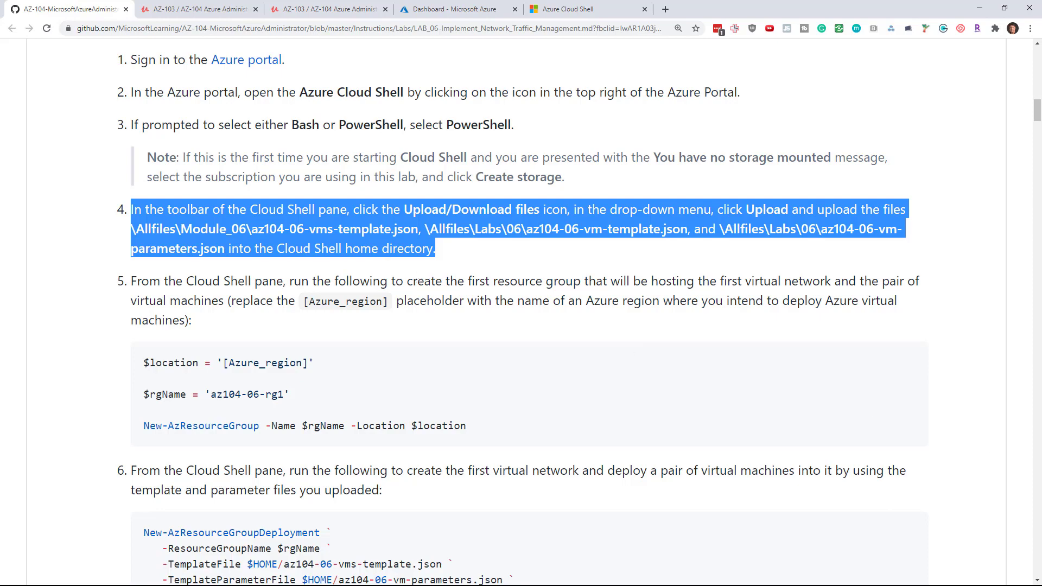
scroll(659, 369, up, 12)
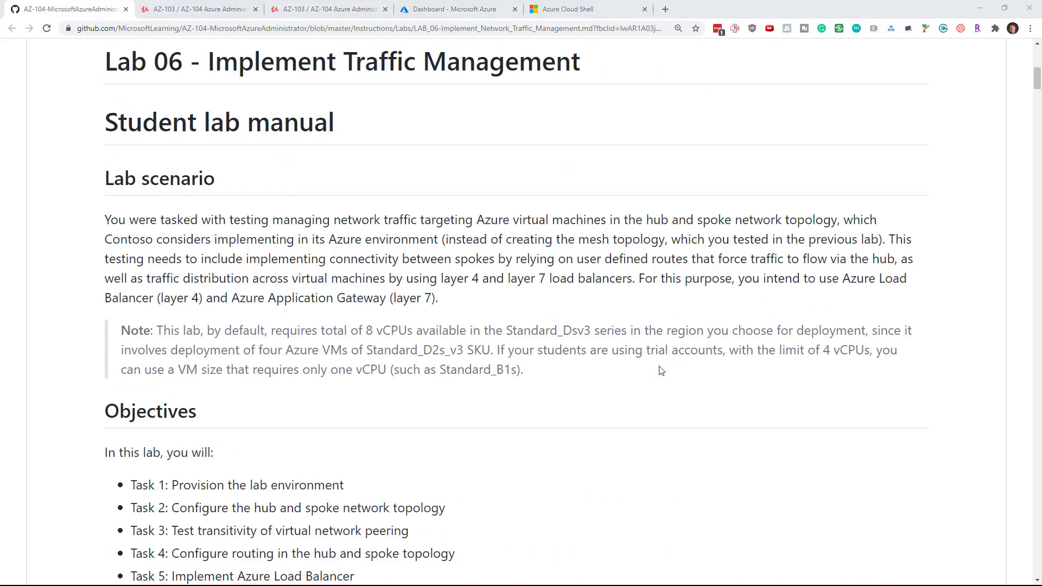
scroll(659, 369, up, 9)
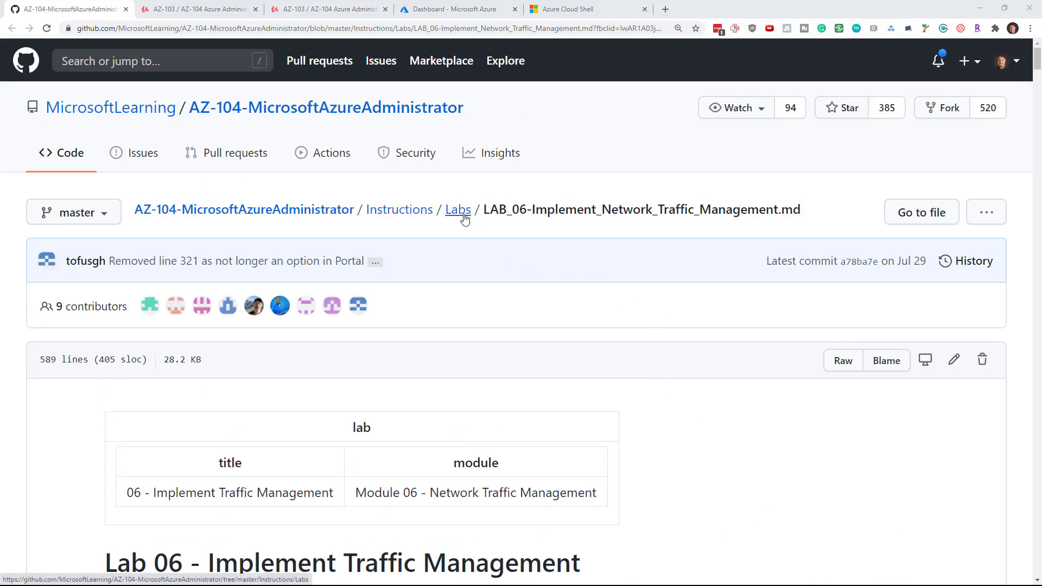
click(337, 211)
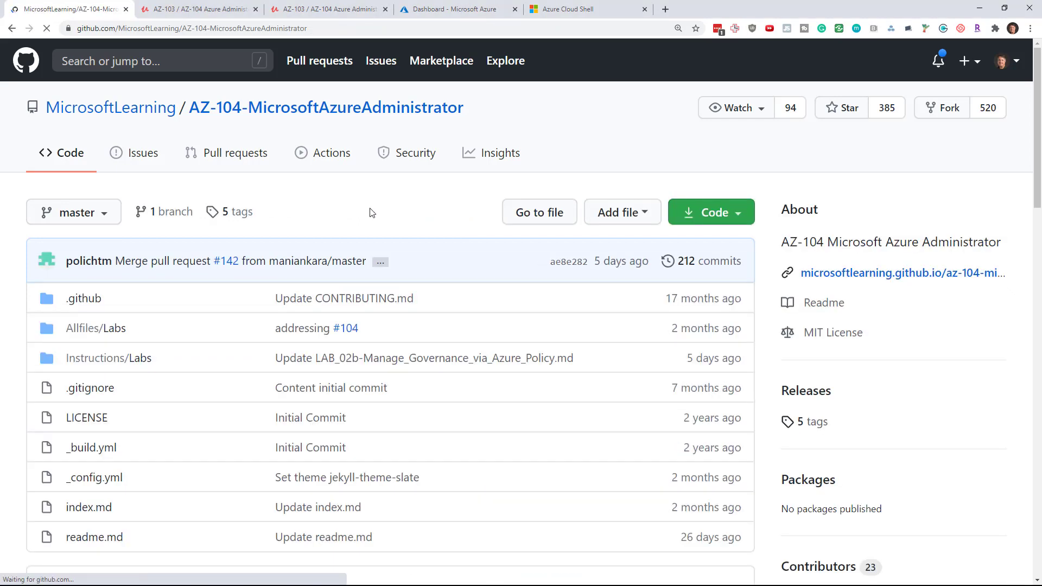
click(739, 217)
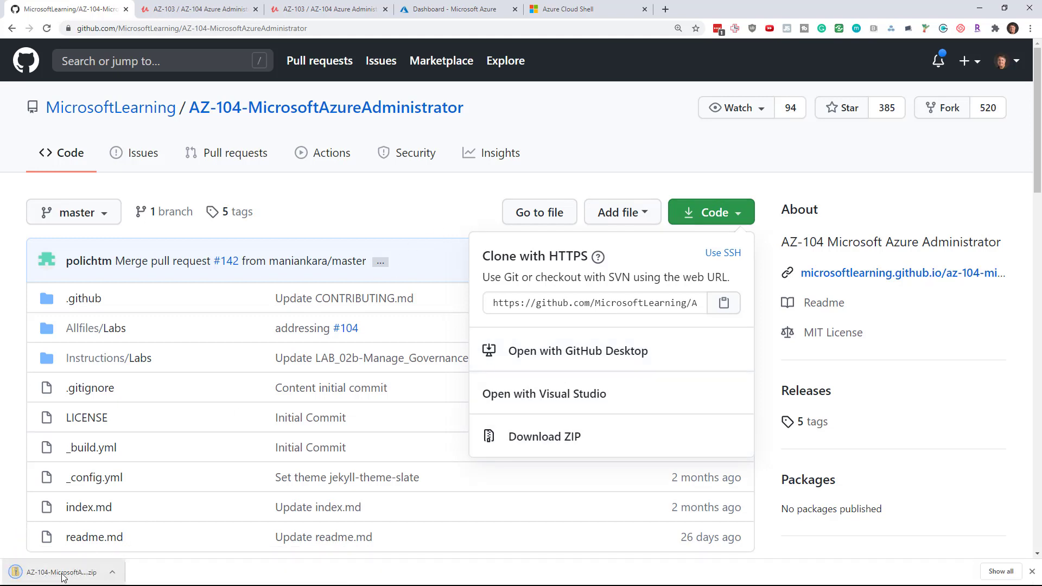
click(63, 574)
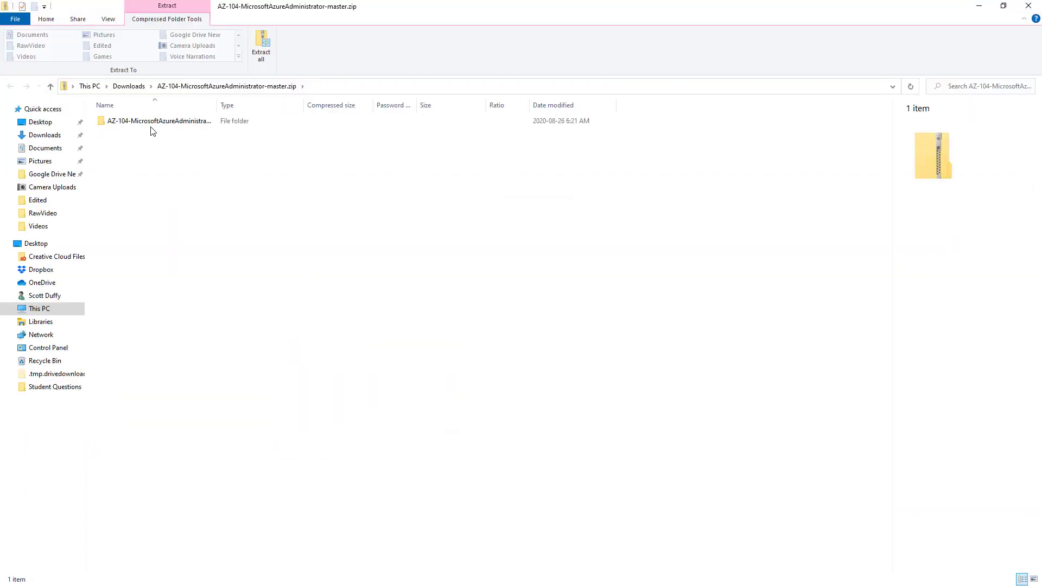
Step: Copy the 06 folder from Allfiles\Labs inside the ZIP archive into Downloads and open the copied folder
double_click(149, 121)
double_click(117, 133)
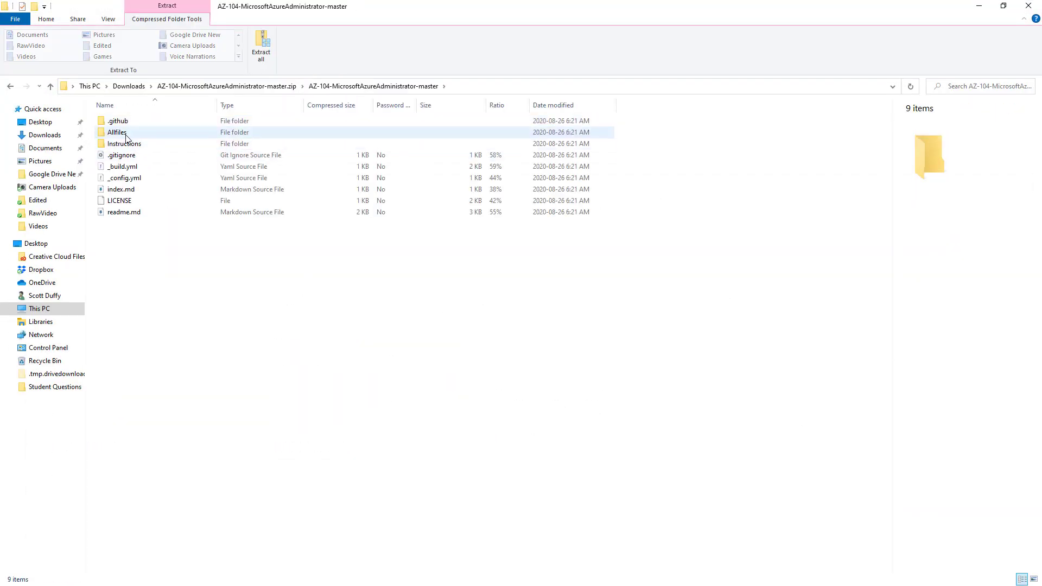
double_click(115, 123)
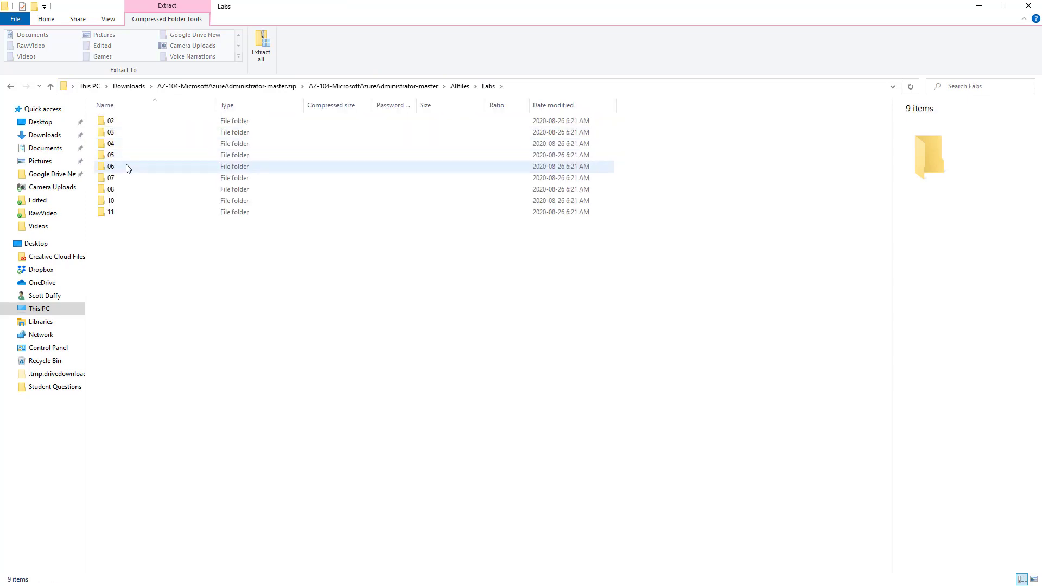
click(122, 166)
double_click(118, 166)
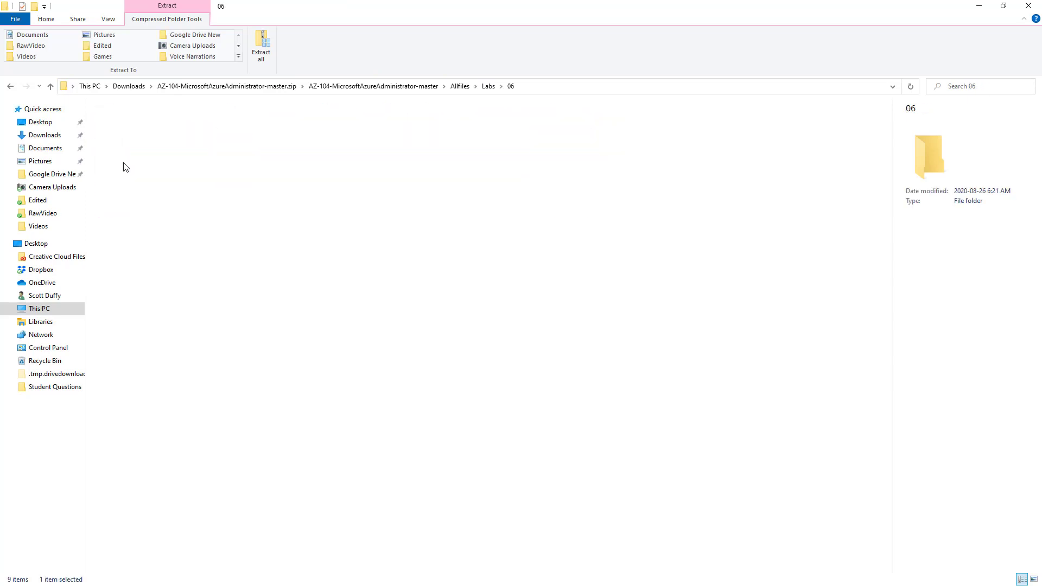
click(489, 88)
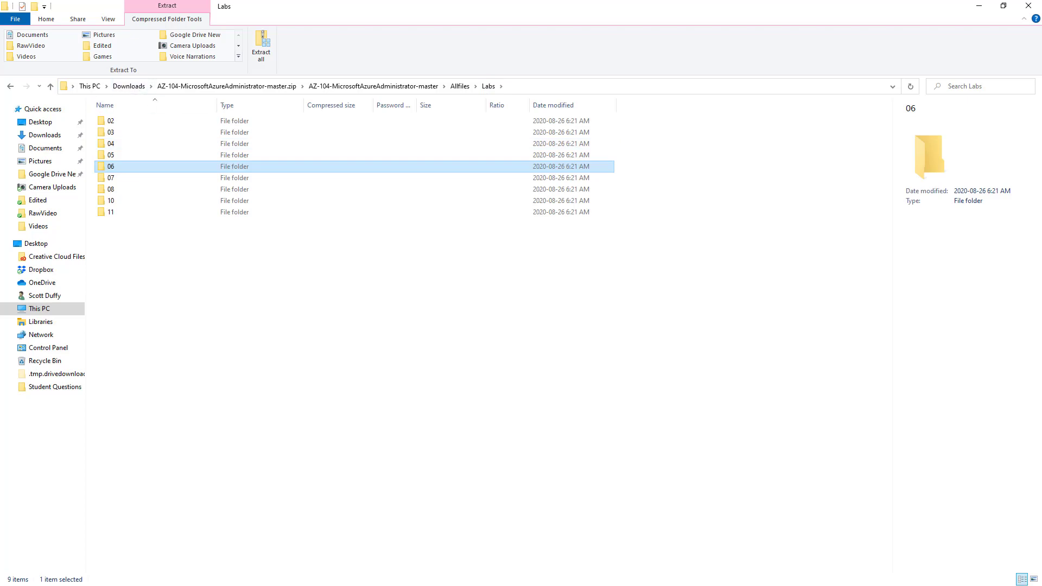
click(128, 86)
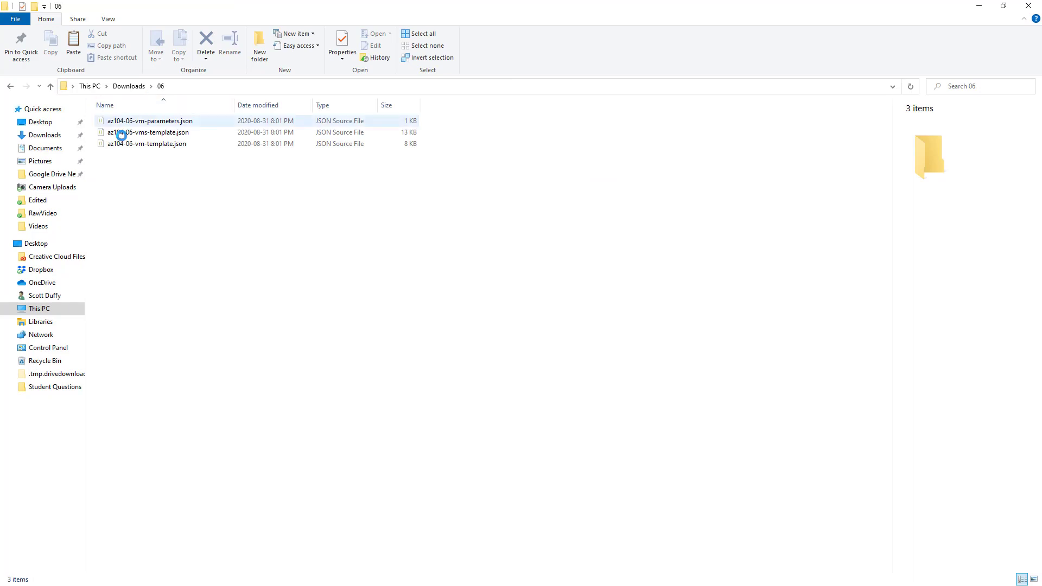
Step: Put File Explorer away and return to Task 1's file upload instructions on the Lab 06 GitHub page
click(979, 6)
click(442, 212)
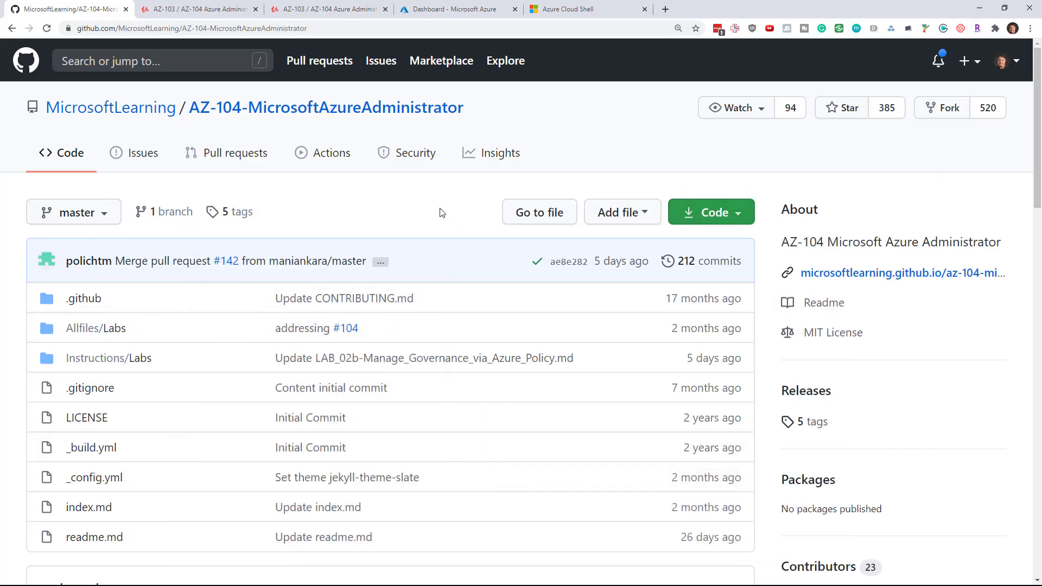
scroll(443, 212, down, 1)
click(13, 30)
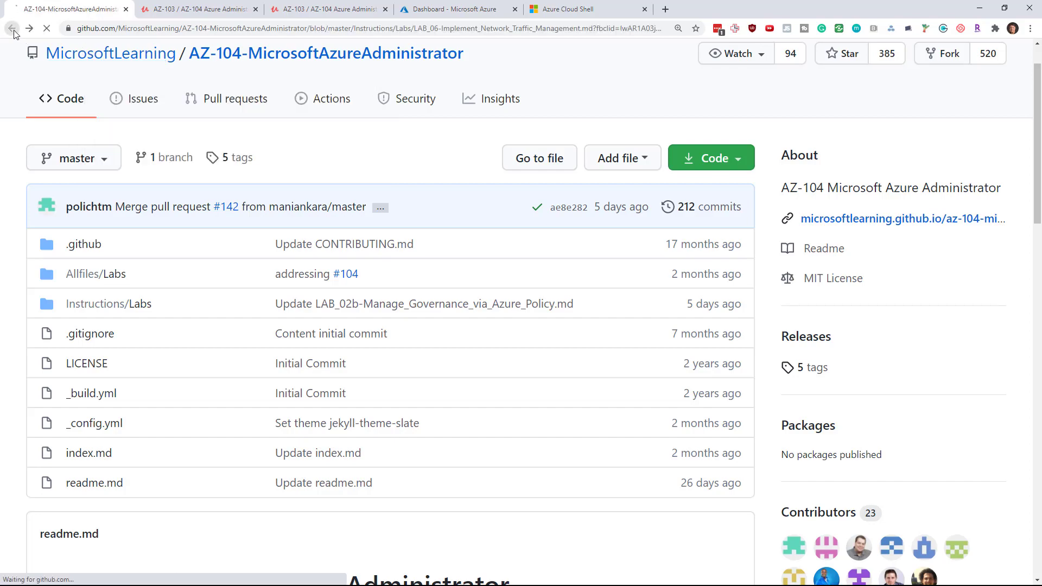
scroll(349, 358, down, 15)
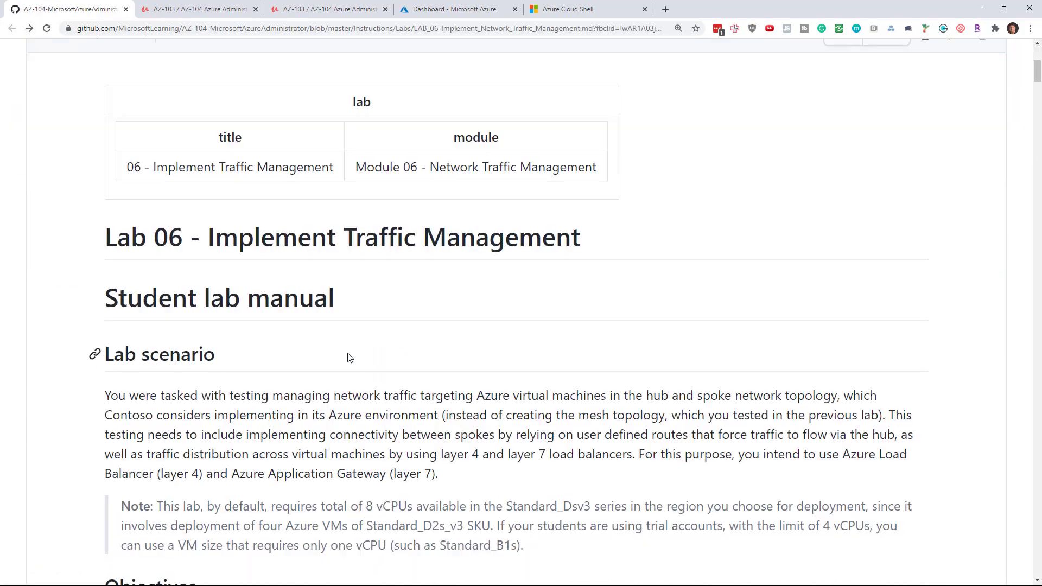
scroll(580, 289, down, 3)
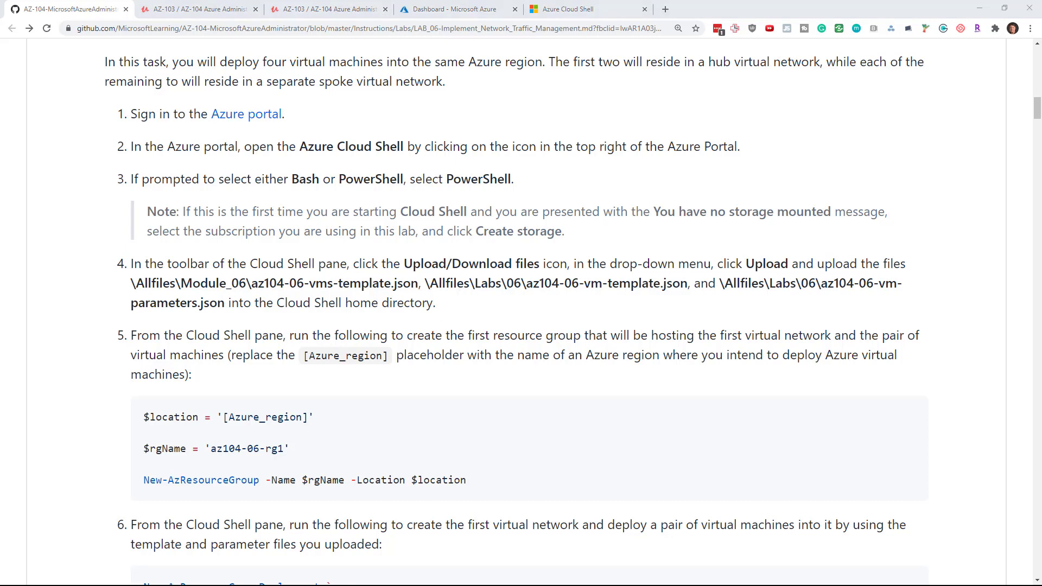
Step: Switch to Azure Cloud Shell and try to upload all three JSON files from Downloads\06 at once, including az104-06-vm-parameters.json
click(582, 9)
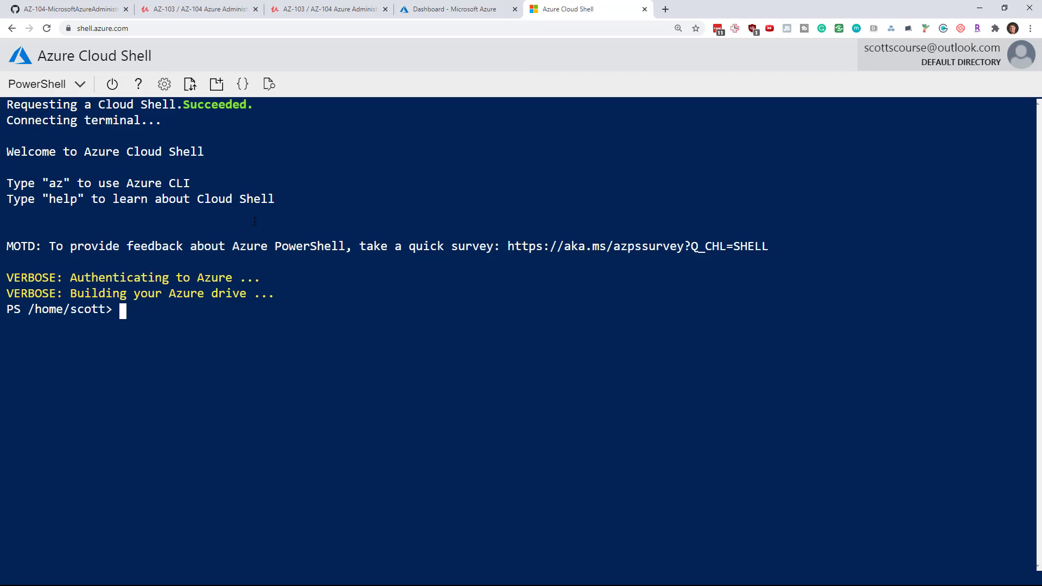
click(190, 87)
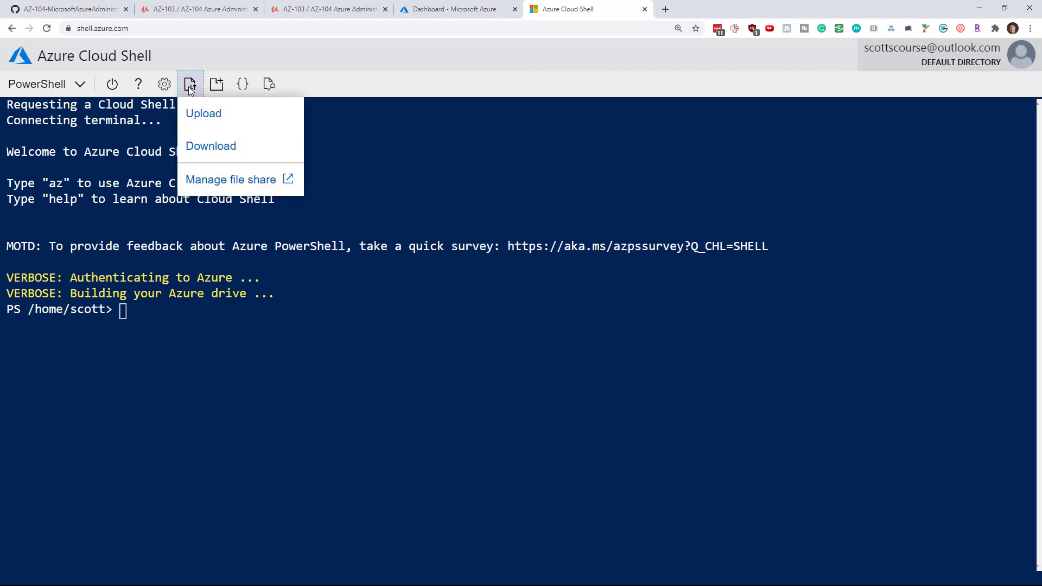
click(201, 115)
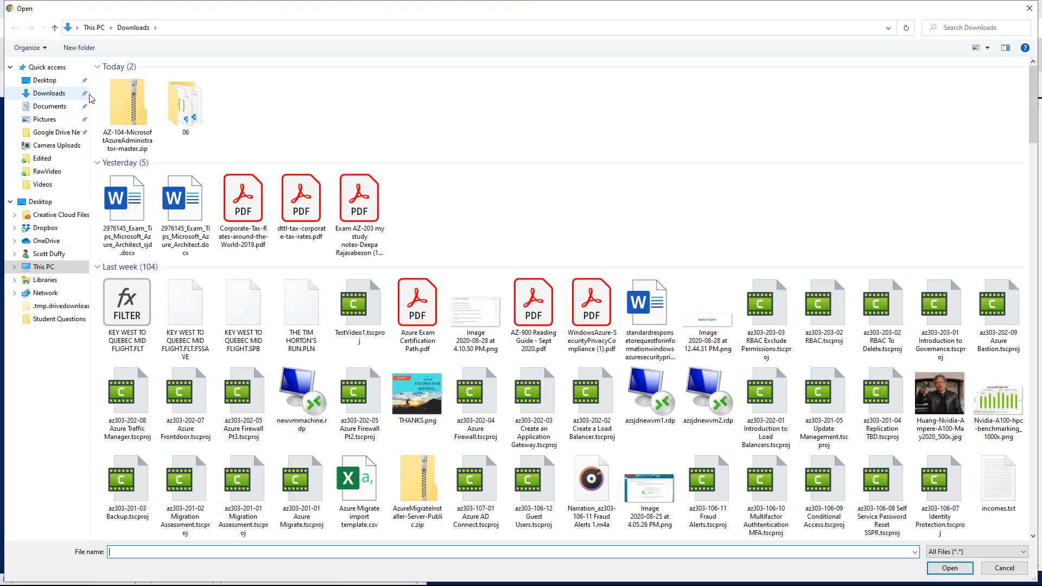
double_click(185, 103)
click(185, 102)
shift+click(174, 79)
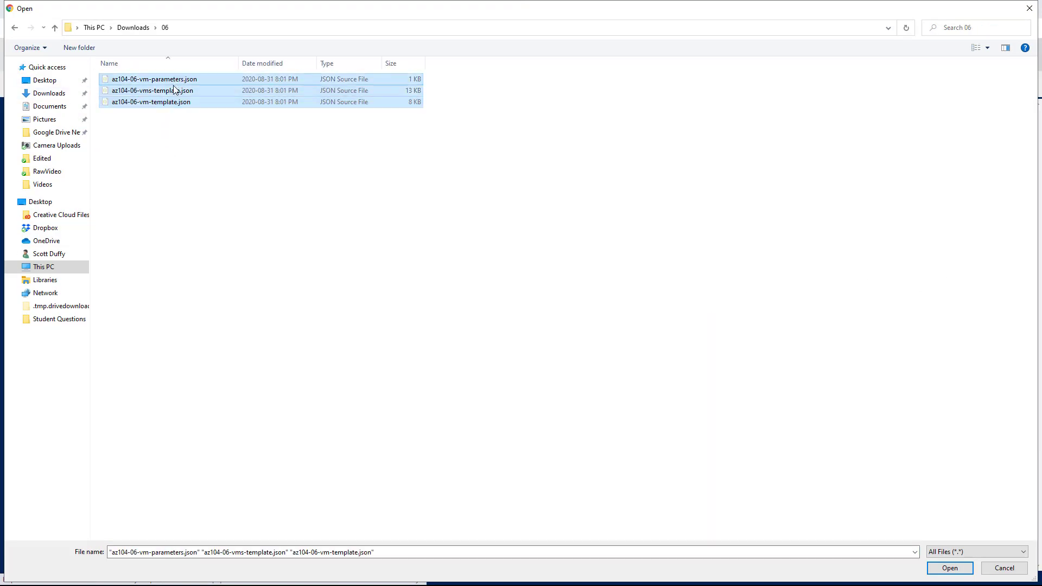
click(949, 569)
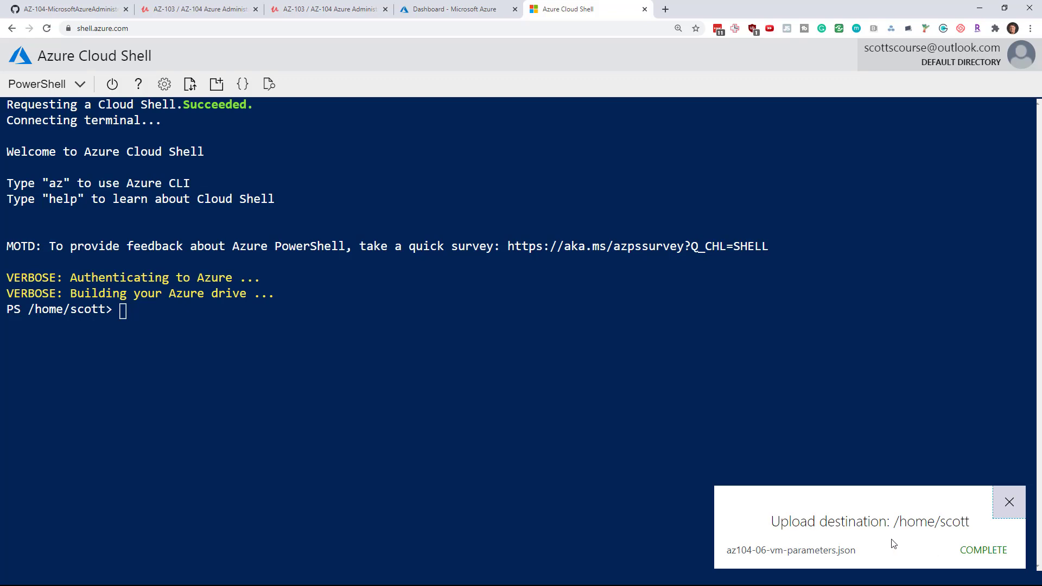
Step: List the JSON files in the Cloud Shell home directory with ls *.json to check the upload
click(137, 310)
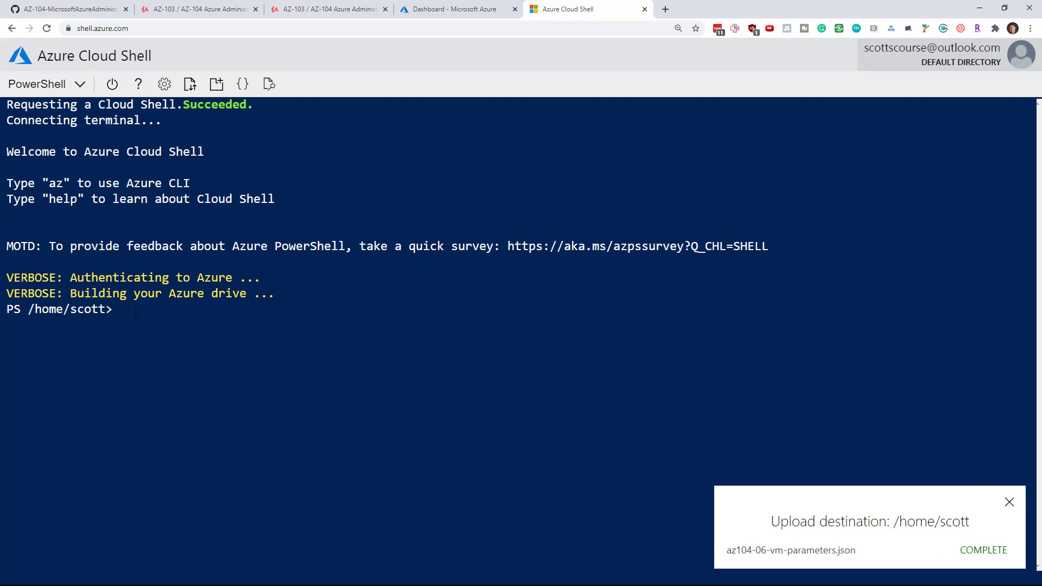
text(ls *.json)
key(Return)
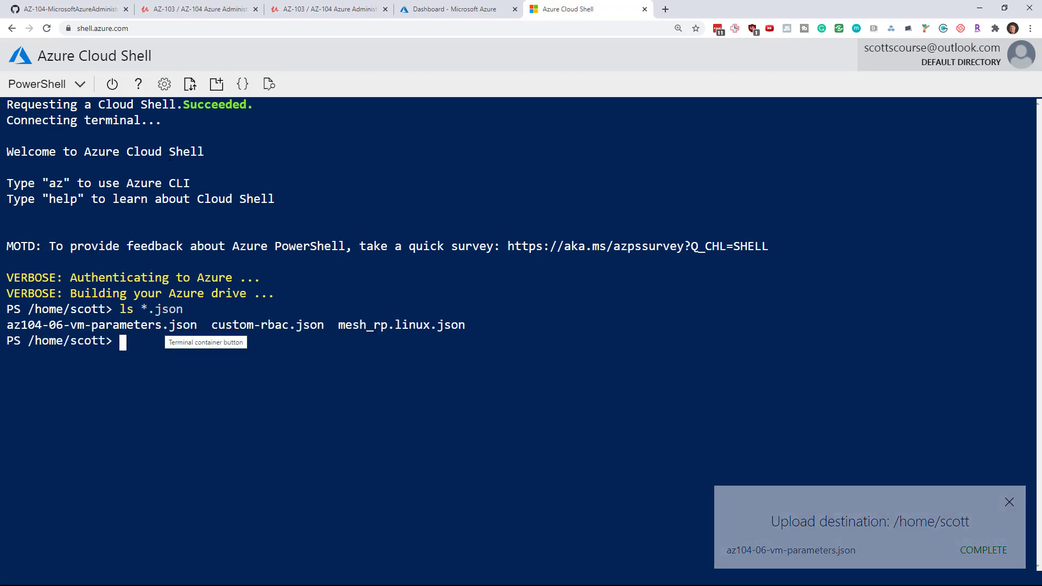
Step: Upload az104-06-vms-template.json from Downloads\06 to the Cloud Shell home directory
click(192, 85)
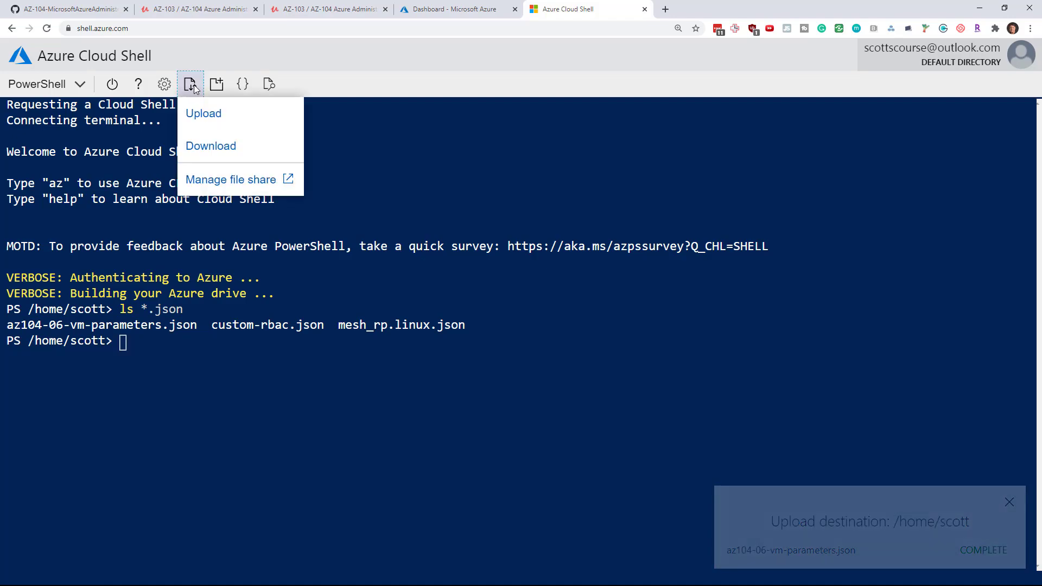
click(206, 115)
click(163, 90)
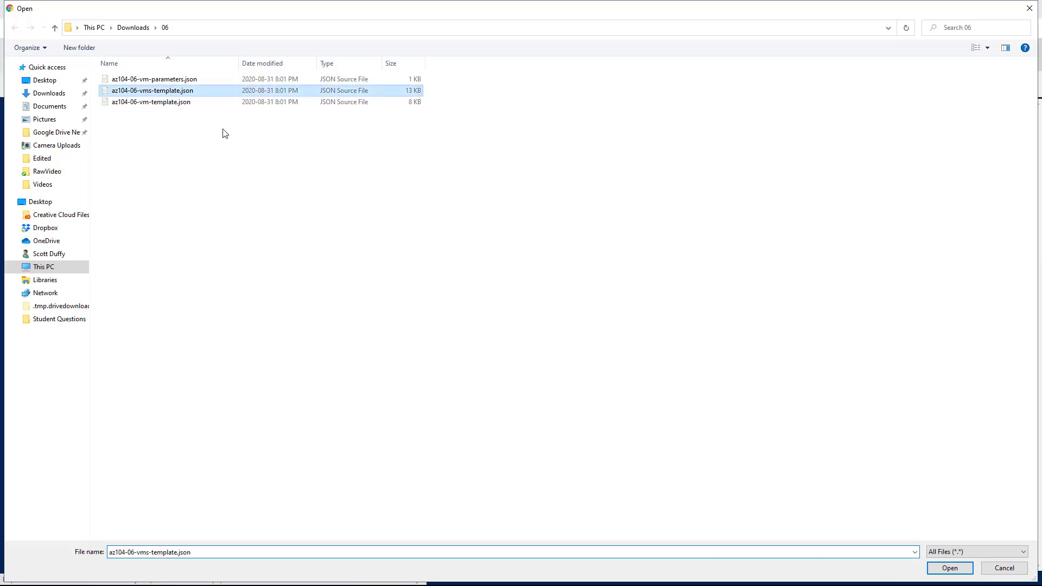
click(950, 567)
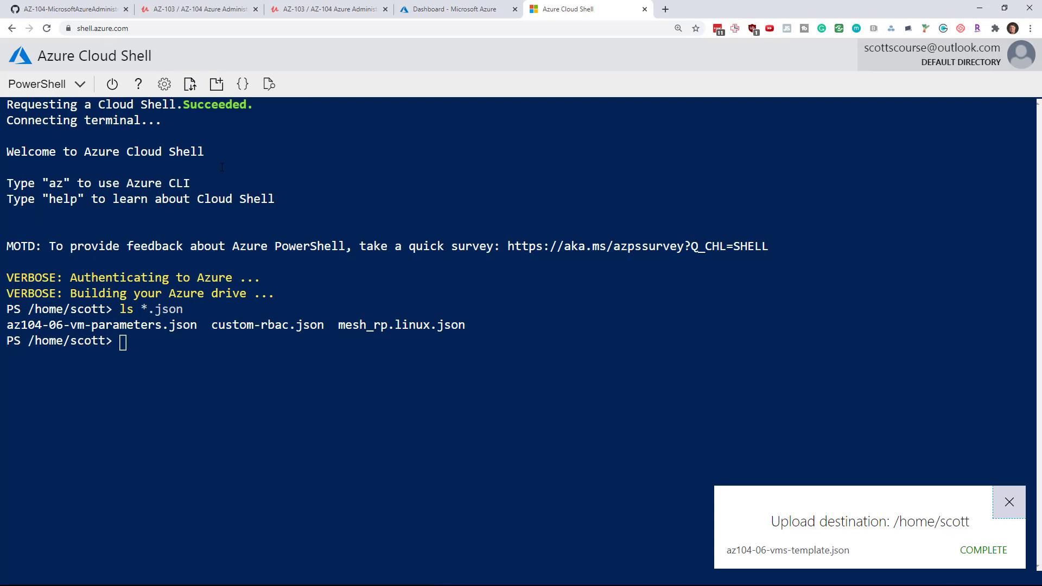
Step: Upload az104-06-vm-template.json to the Cloud Shell home directory and list the JSON files again with ls *.json
click(190, 86)
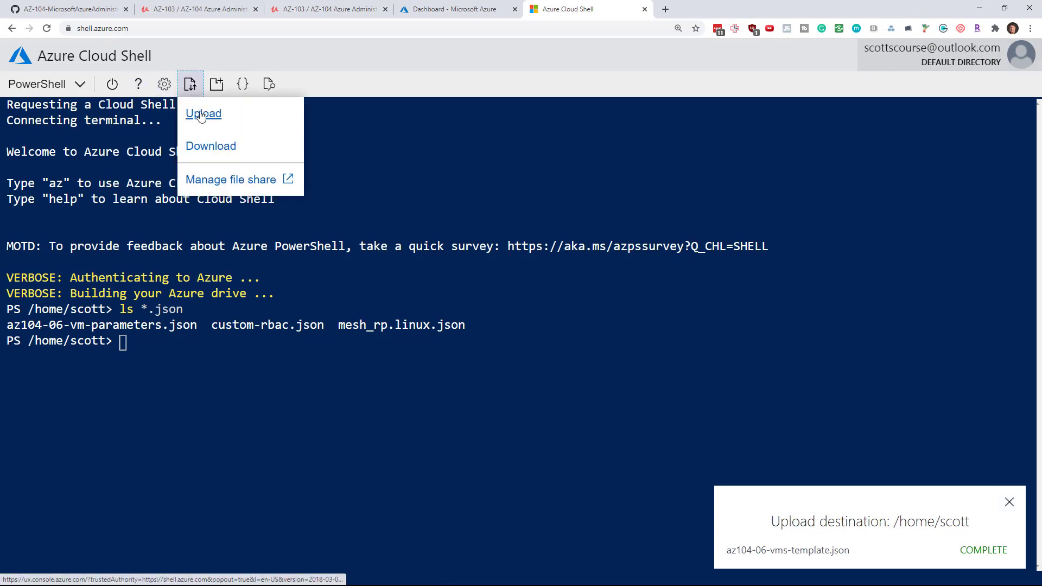
click(196, 112)
click(176, 102)
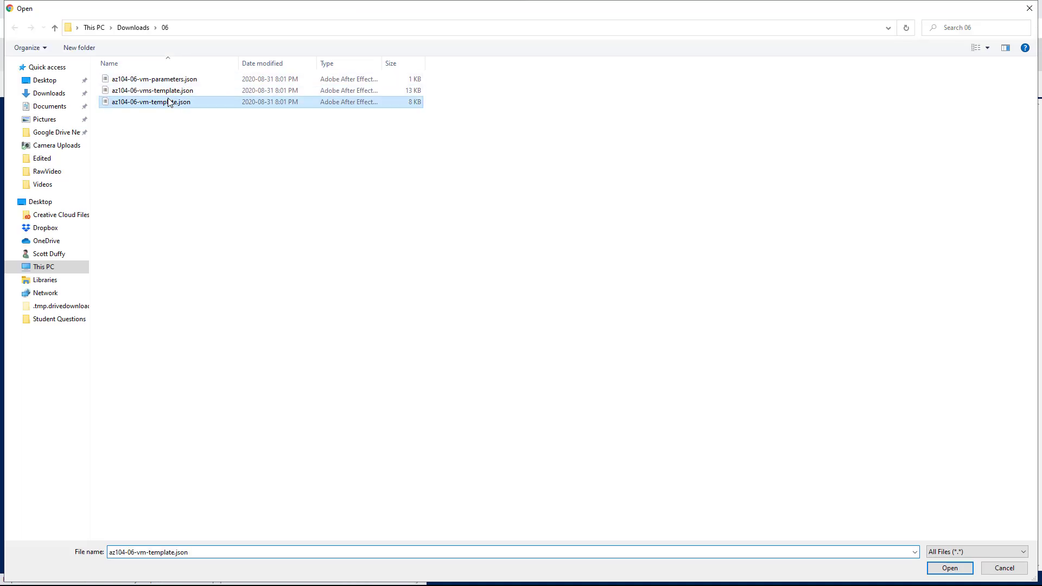
click(942, 572)
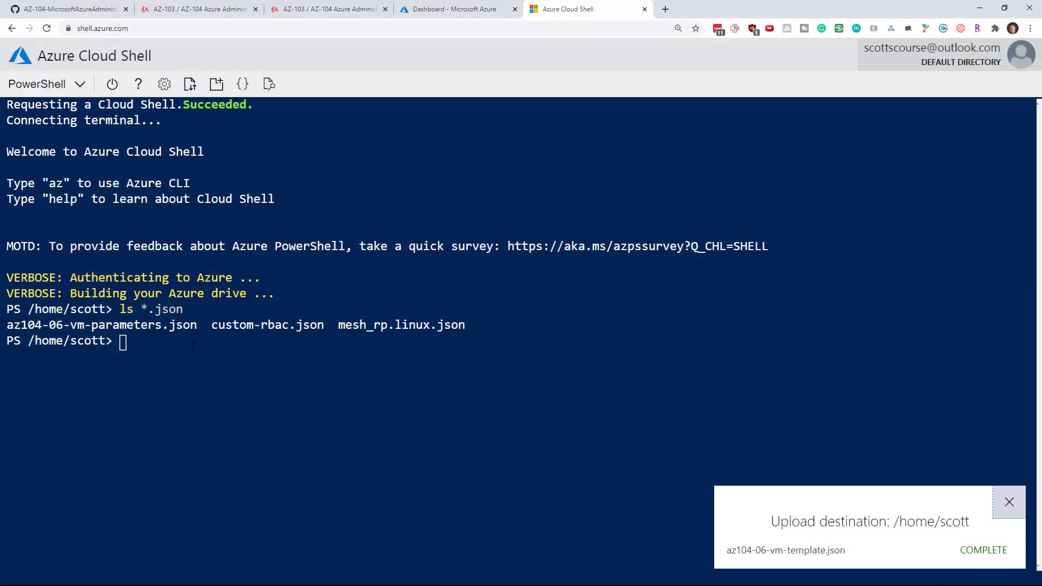
key(Up)
key(Return)
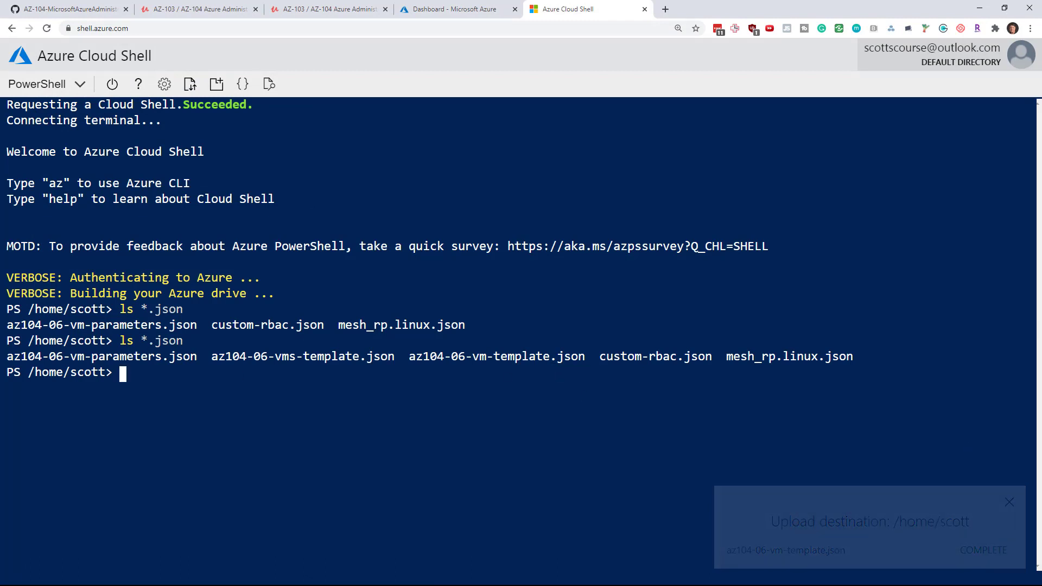
Step: Copy the resource group commands from lab step 5 and run them in Cloud Shell, creating az104-06-rg1 with location 'eastus'
key(ctrl+1)
scroll(185, 249, down, 2)
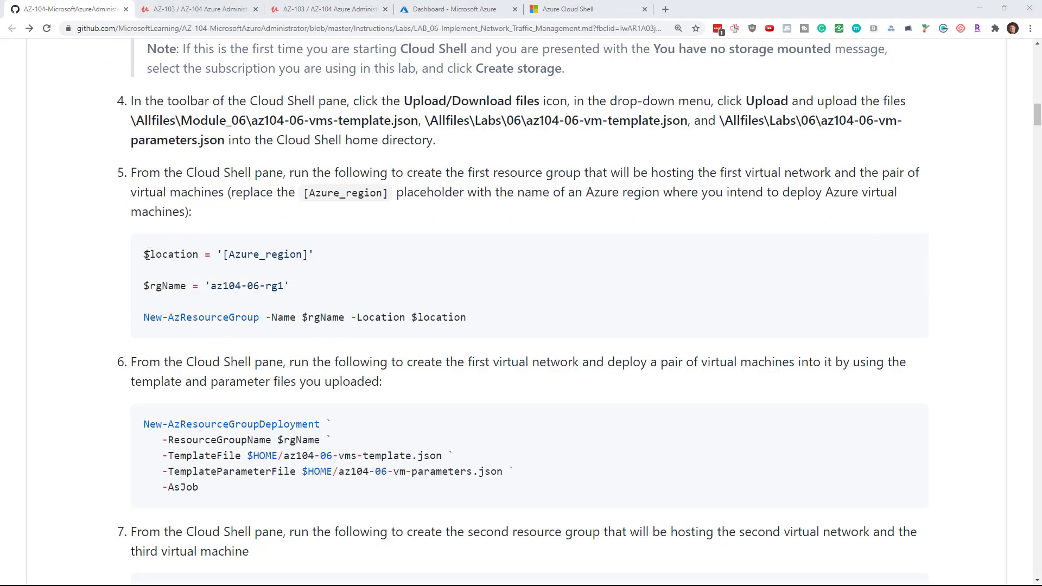
drag(143, 253, 466, 325)
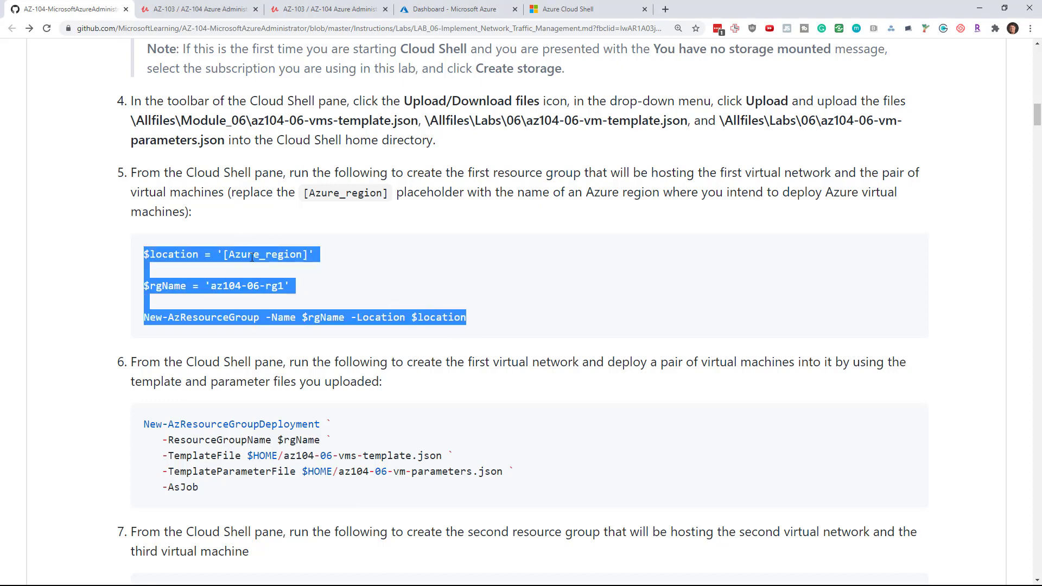
click(244, 286)
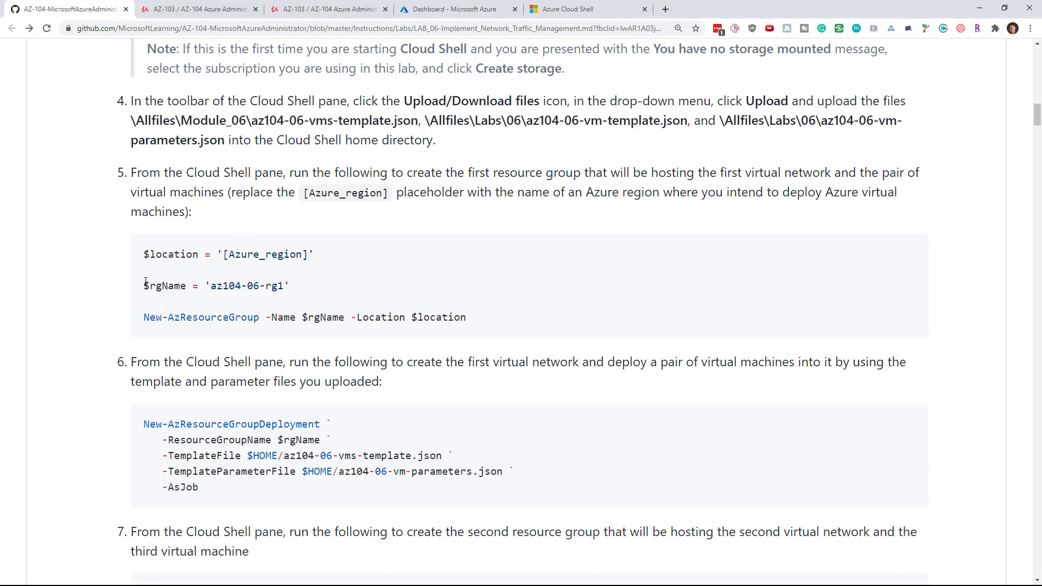
drag(147, 286, 412, 318)
key(ctrl+c)
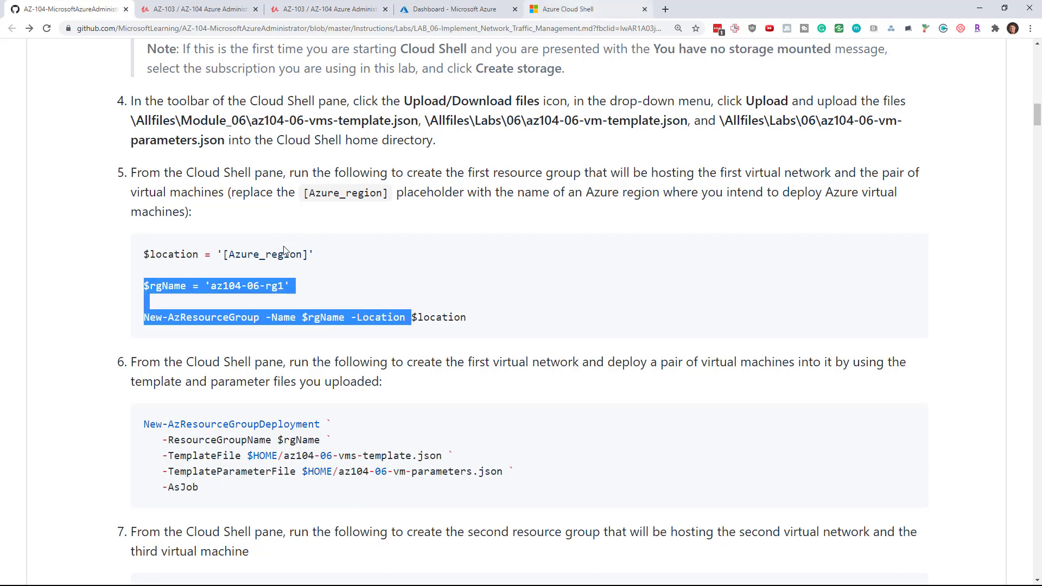
click(585, 11)
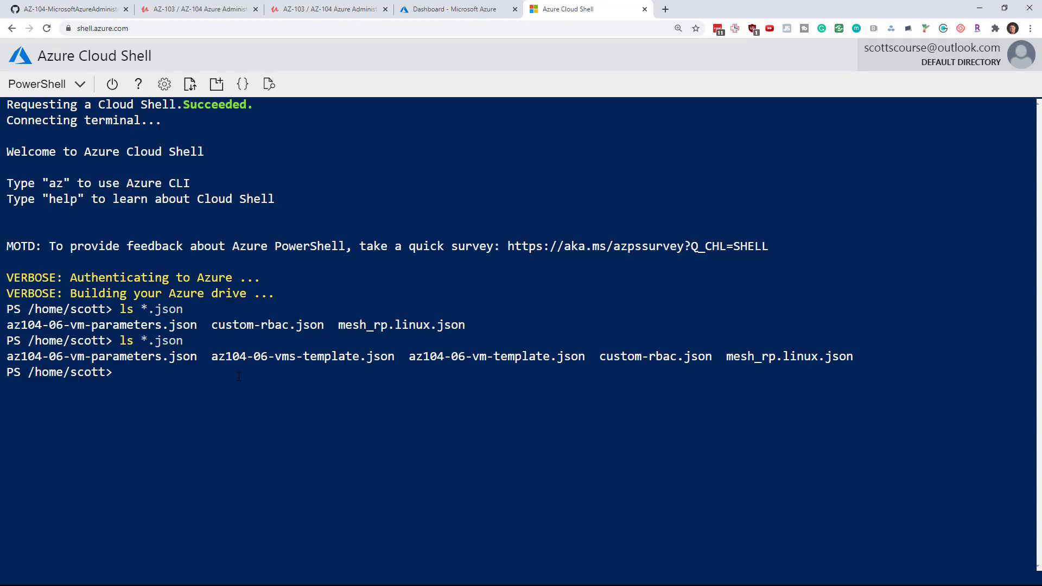
key(ctrl+v)
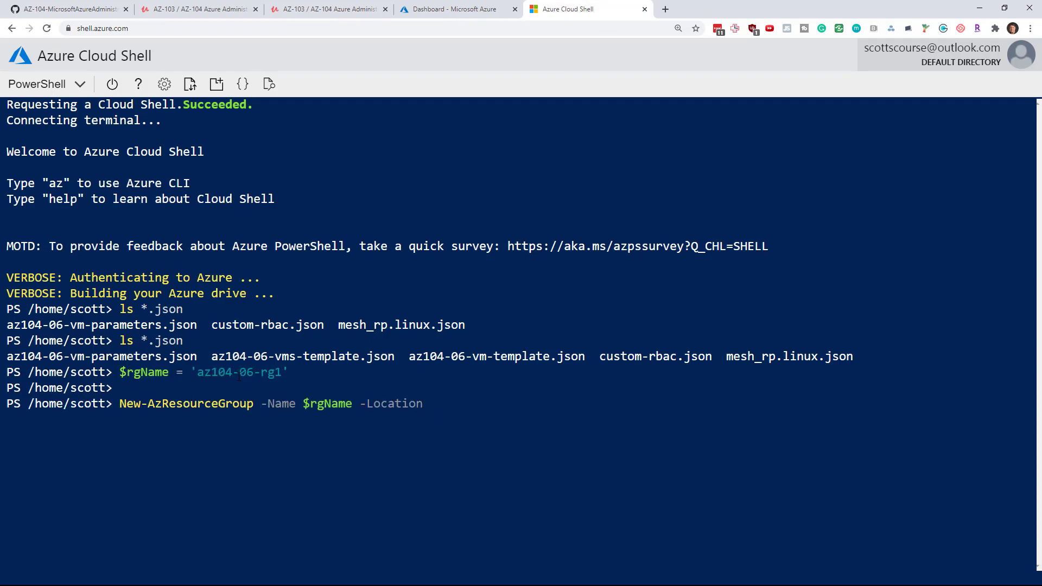
text('eastus')
key(Return)
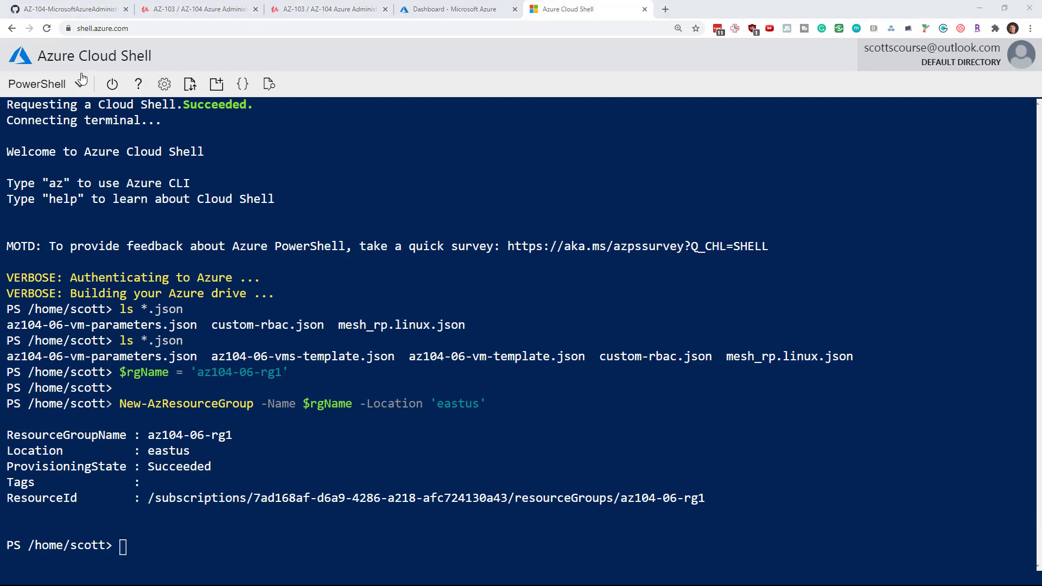
Step: Run lab step 6's New-AzResourceGroupDeployment command in Cloud Shell as a job, using az104-06-vms-template.json and az104-06-vm-parameters.json
click(67, 10)
scroll(272, 279, down, 3)
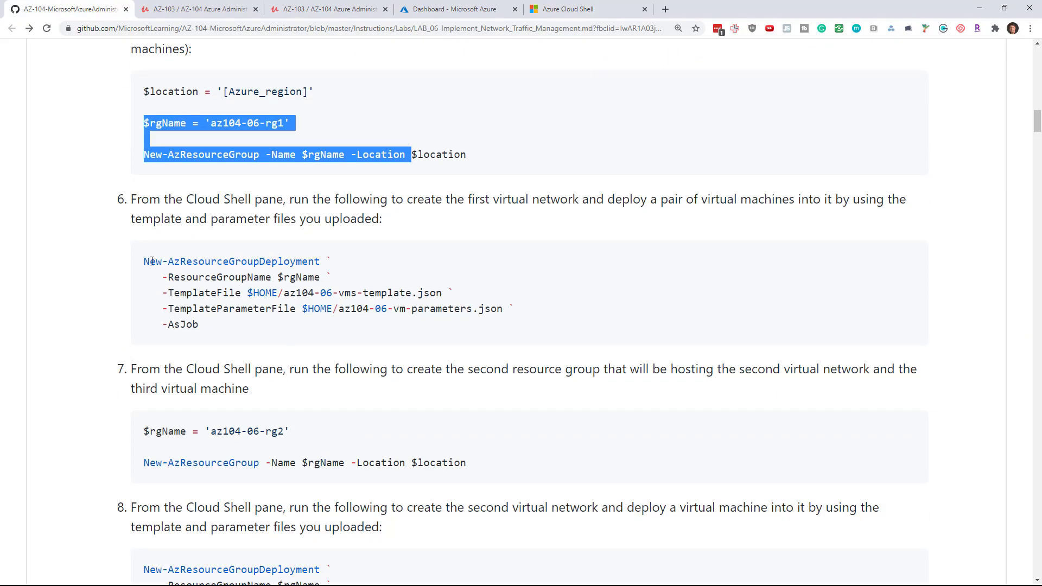
drag(144, 263, 213, 325)
key(ctrl+c)
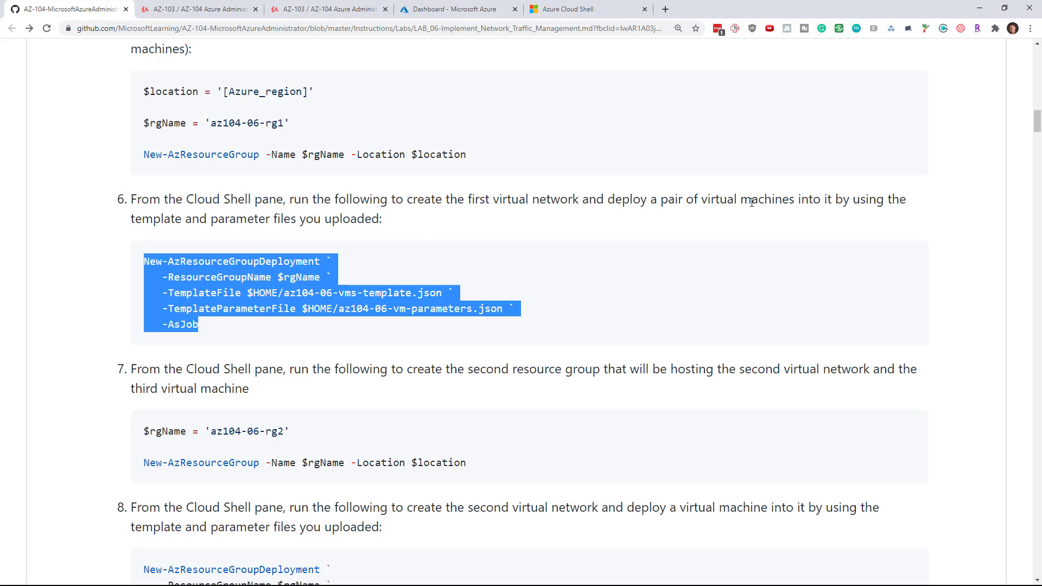
click(566, 6)
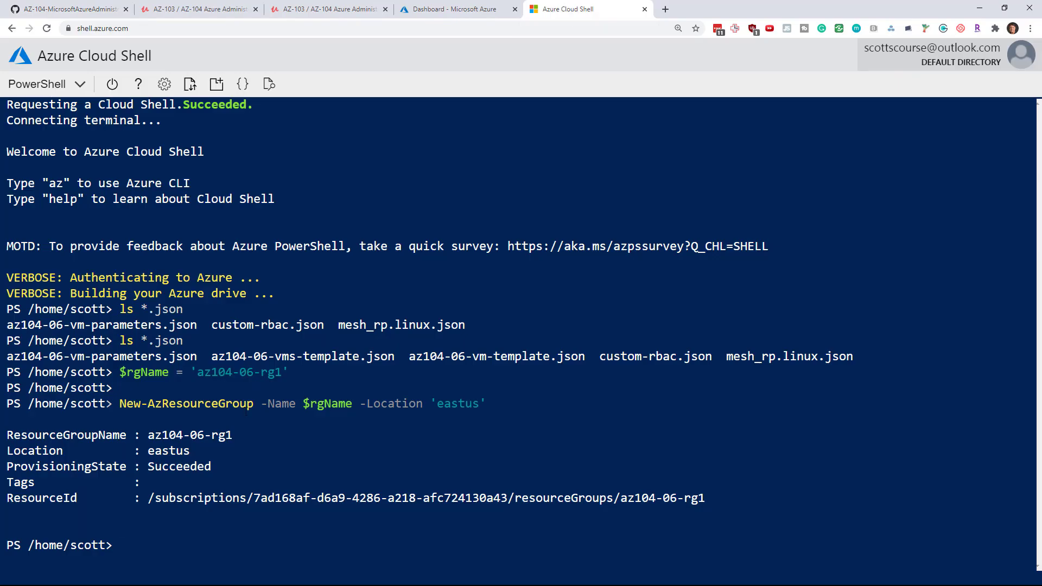
text(N)
key(ctrl+v)
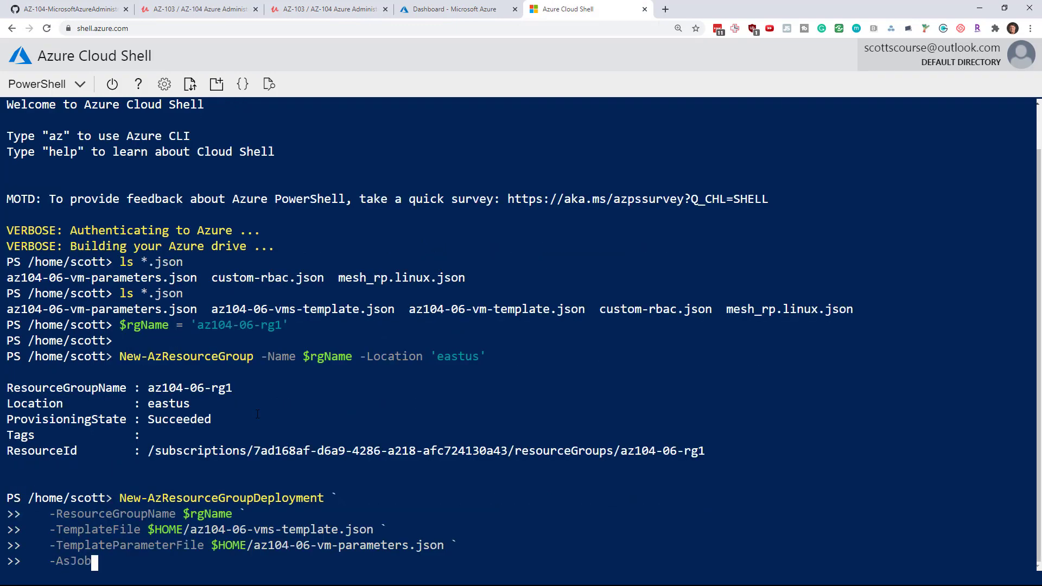
key(Return)
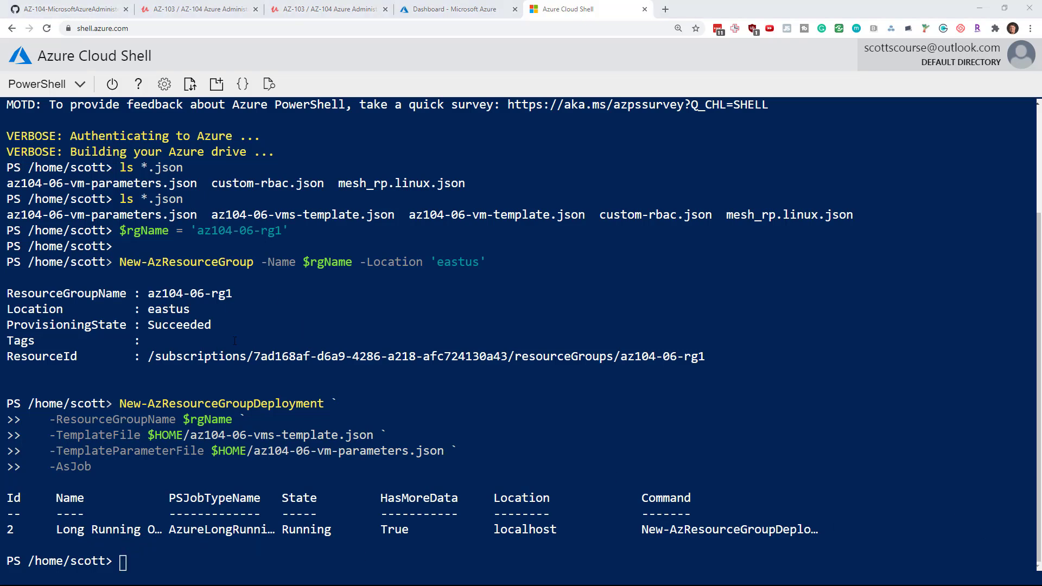
Step: Copy the resource group commands from lab step 7 and run them in Cloud Shell, creating az104-06-rg2 with location 'eastus'
click(70, 9)
scroll(159, 265, down, 3)
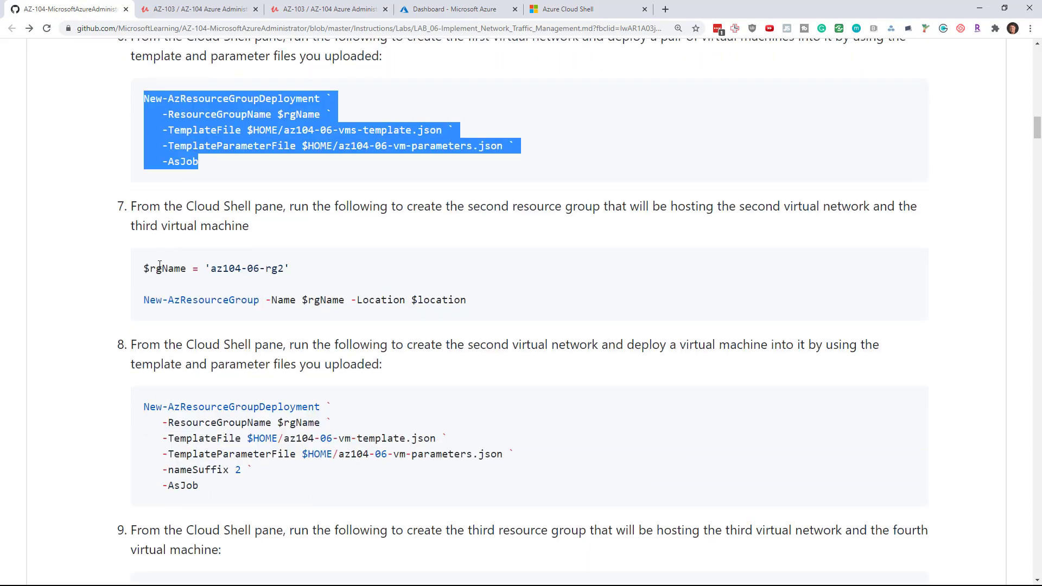
drag(144, 267, 453, 310)
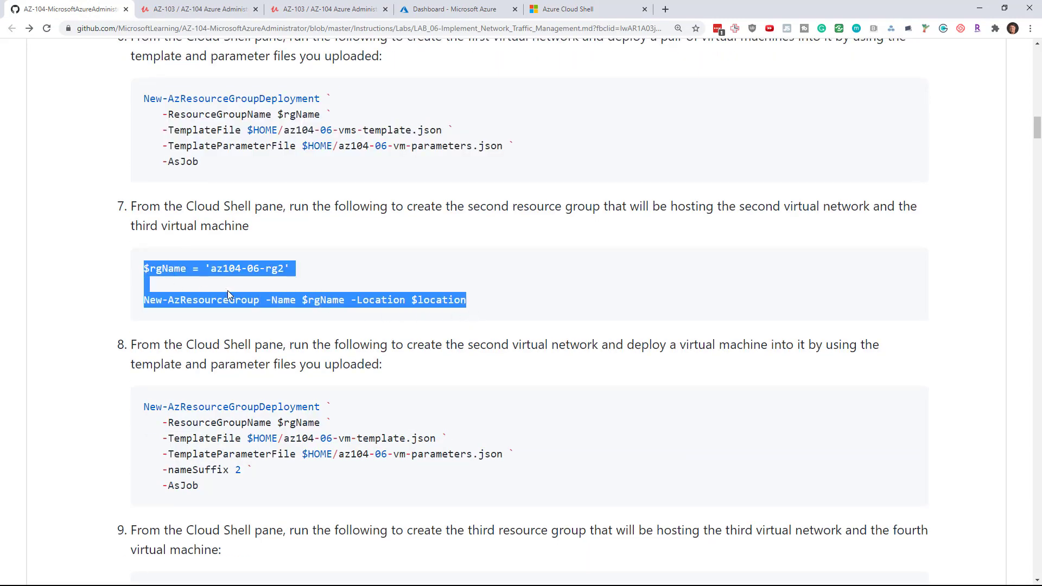
shift+click(407, 301)
key(ctrl+c)
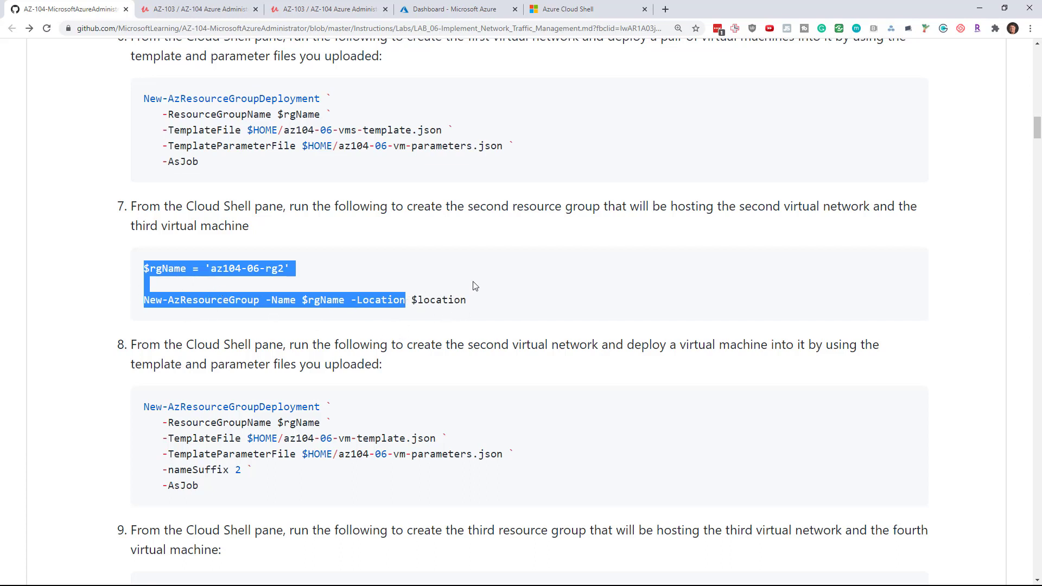
click(574, 9)
key(ctrl+v)
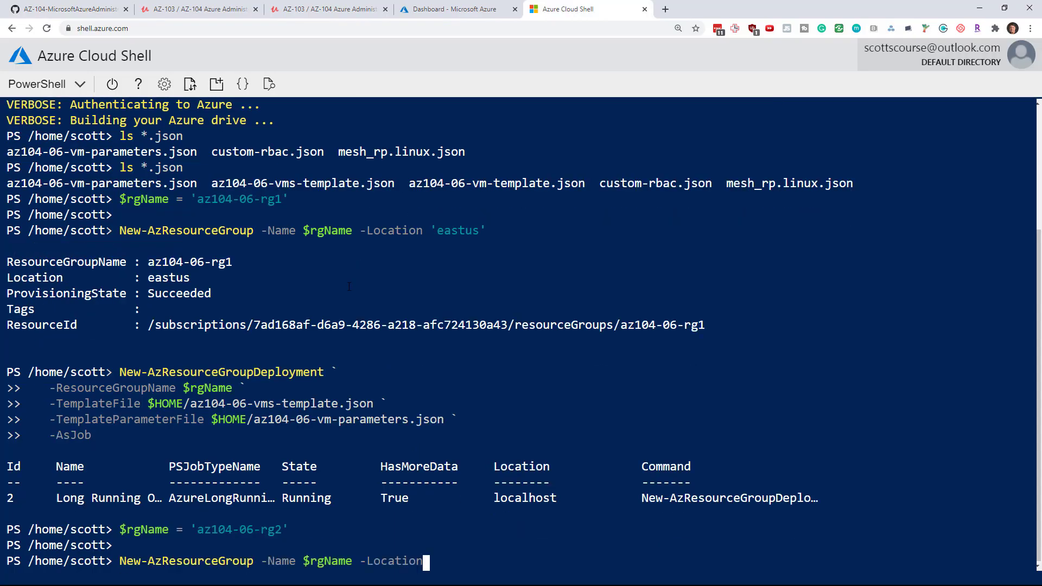
text(')
key(BackSpace)
text('eastus')
key(Return)
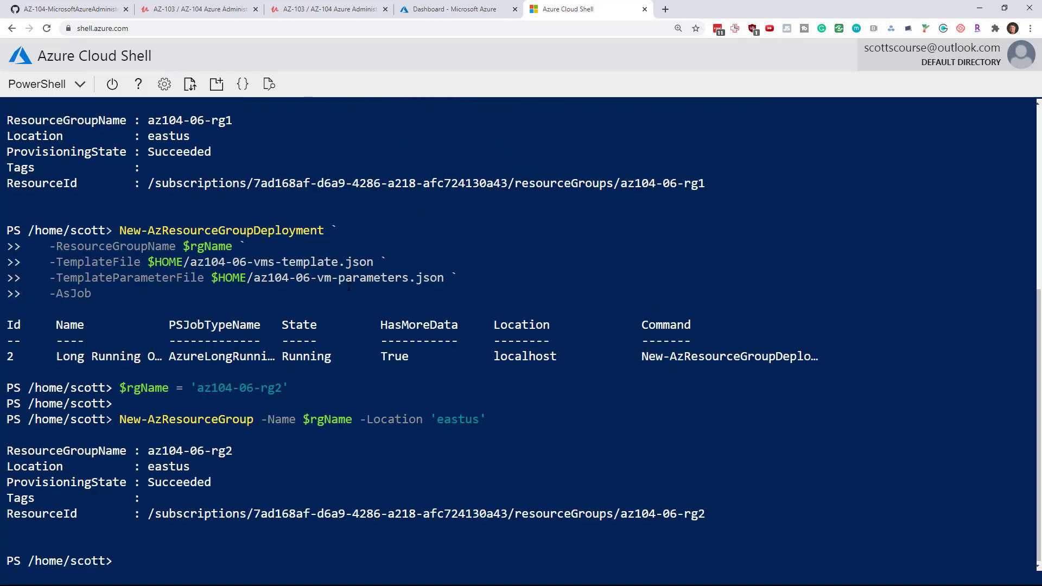
Step: Run lab step 8's deployment command in Cloud Shell as a job, using az104-06-vm-template.json, az104-06-vm-parameters.json and nameSuffix 2
click(84, 14)
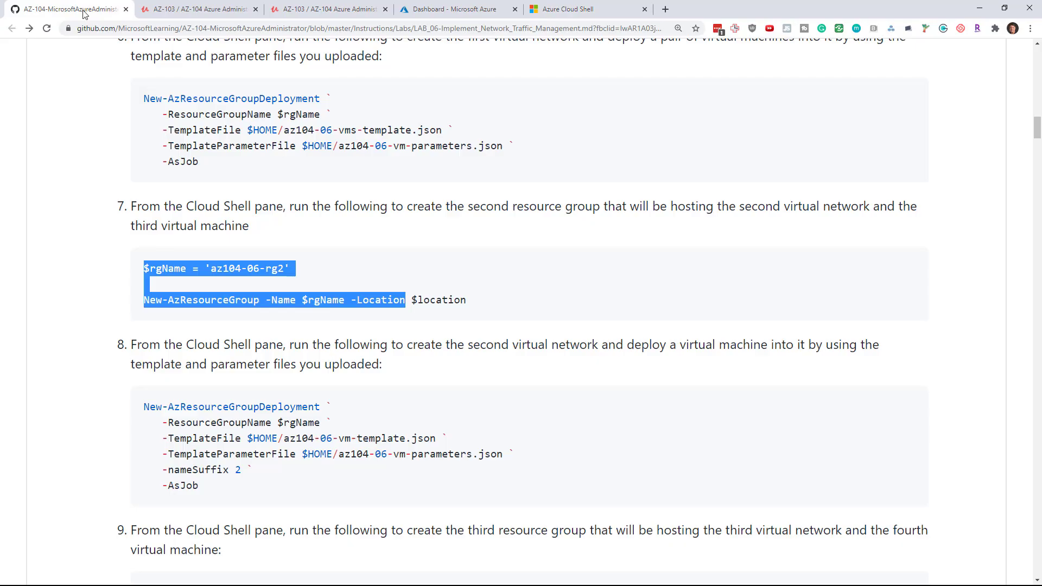
scroll(242, 234, down, 4)
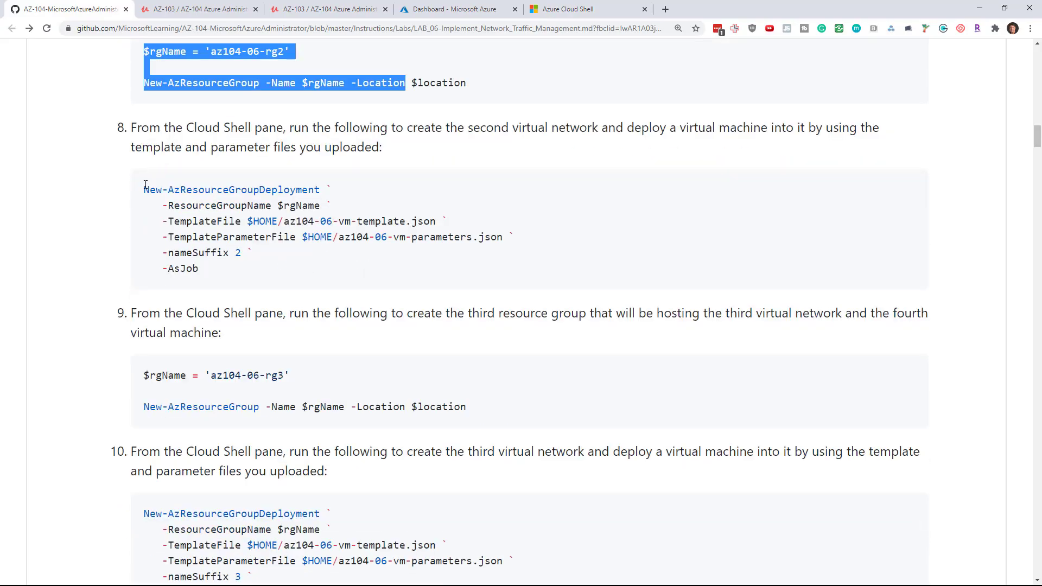
drag(144, 186, 199, 270)
key(ctrl+c)
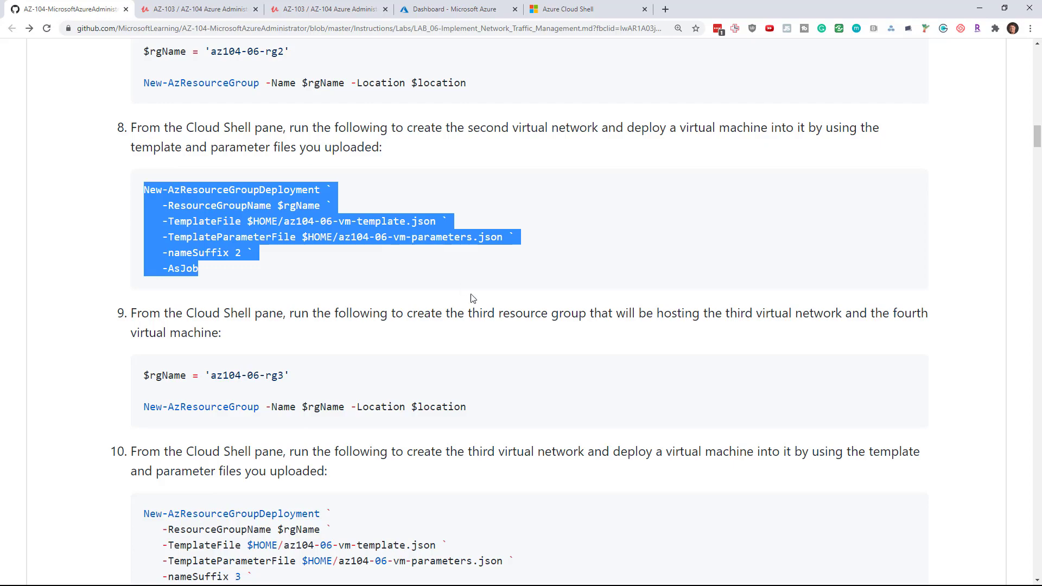
scroll(473, 297, up, 5)
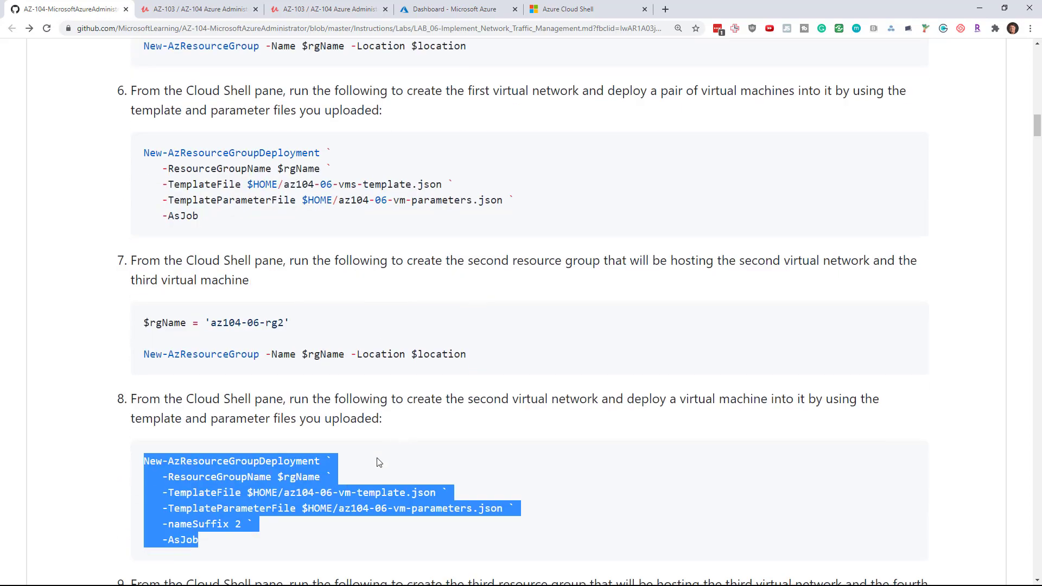
scroll(387, 437, down, 5)
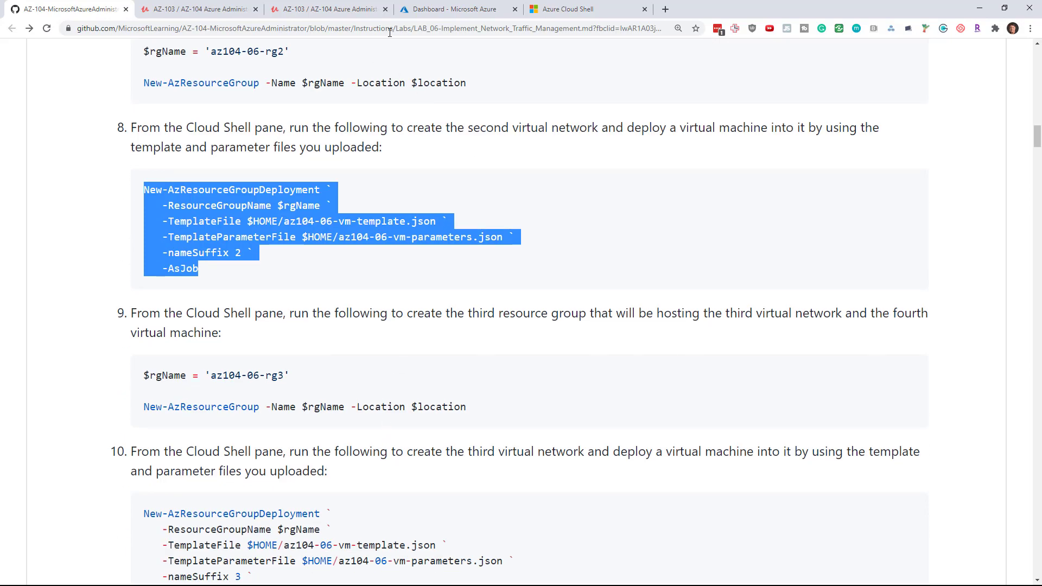
click(580, 4)
key(ctrl+v)
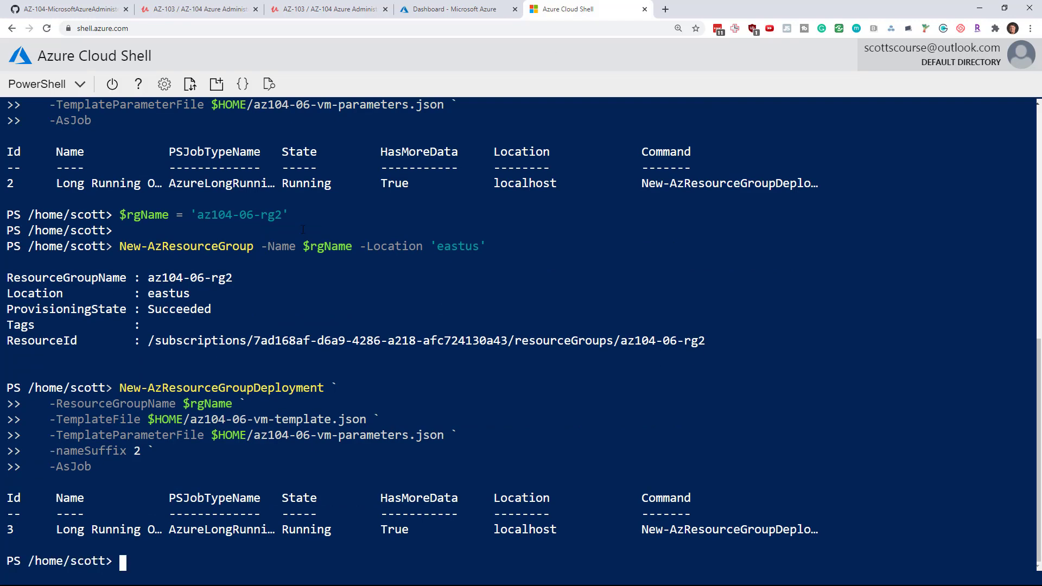
Step: Copy the resource group commands from lab step 9 and run them in Cloud Shell, creating az104-06-rg3 with location 'eastus'
click(81, 10)
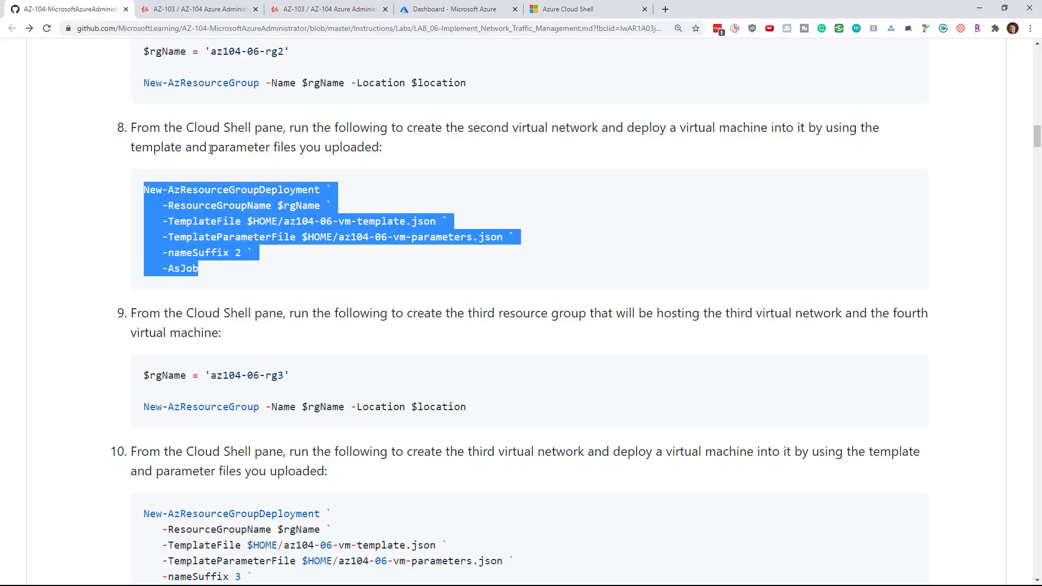
scroll(211, 150, down, 4)
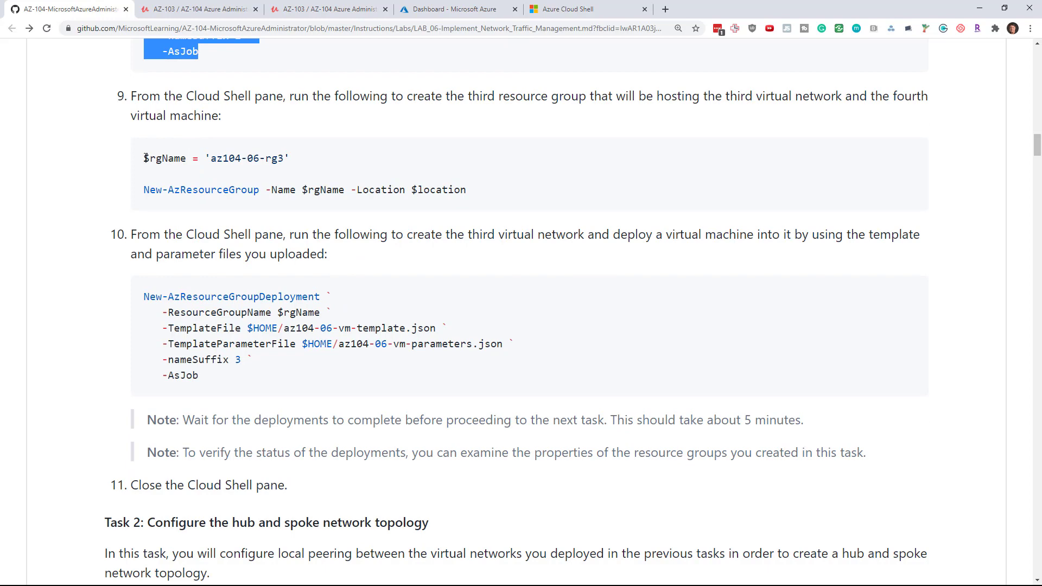
drag(145, 158, 411, 204)
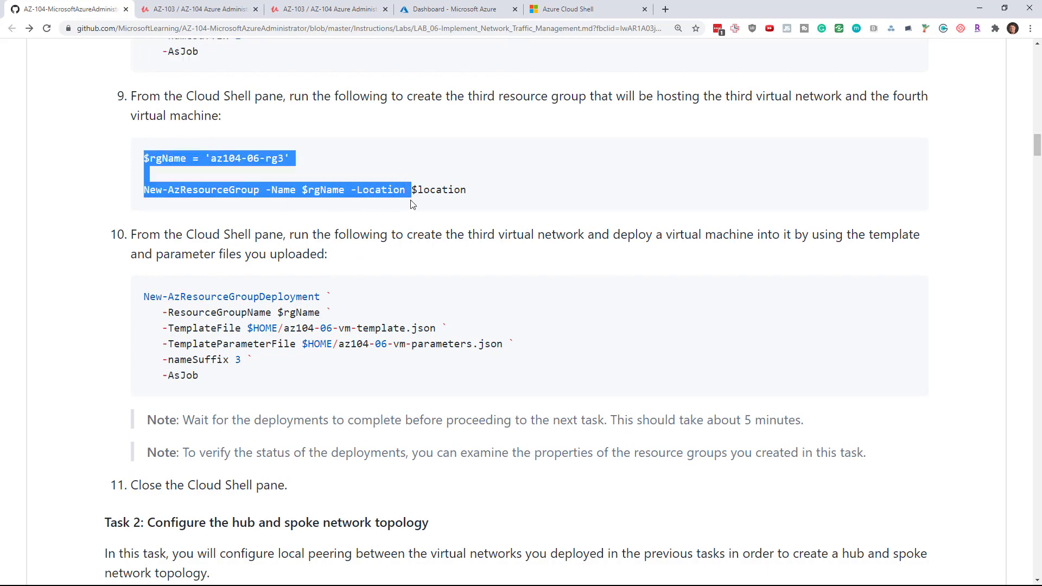
key(ctrl+c)
click(561, 10)
key(ctrl+v)
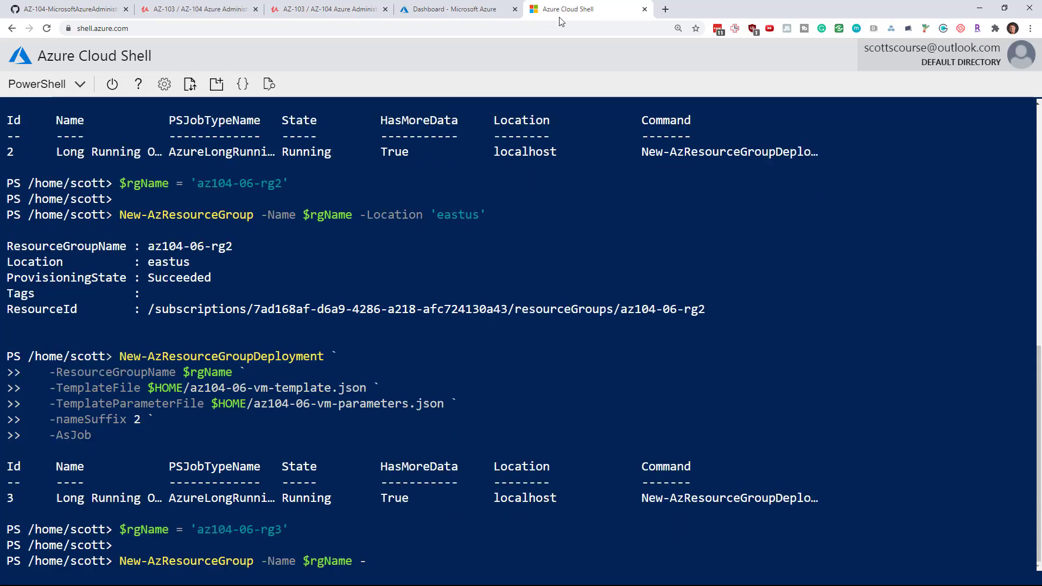
text('eastu)
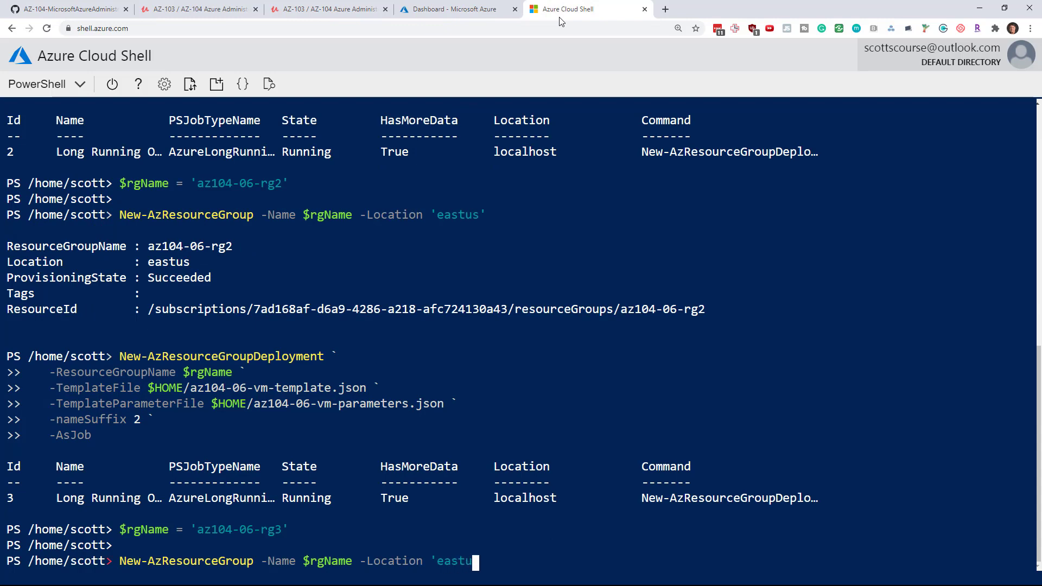
text(s')
key(Return)
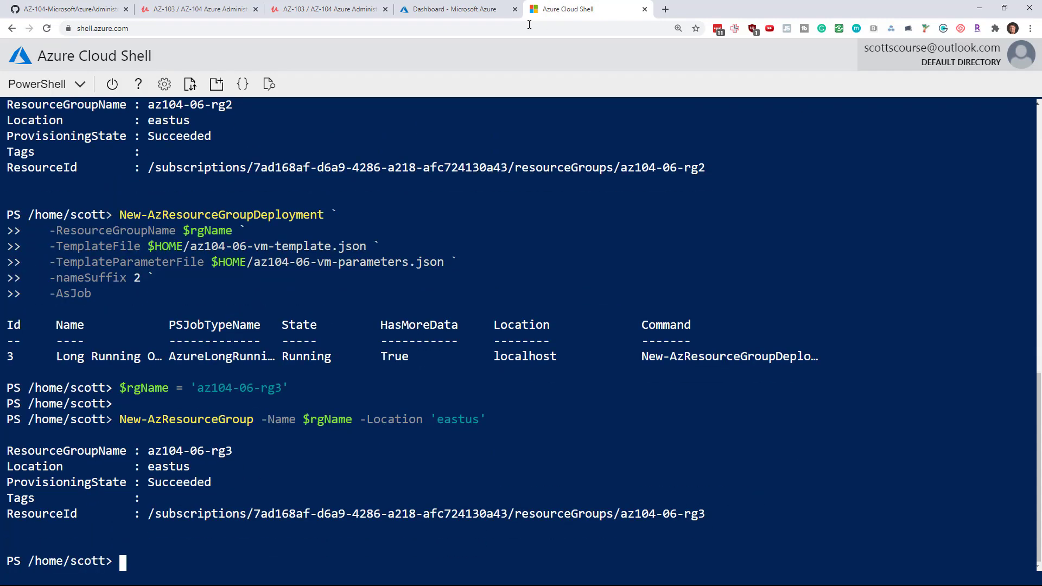
Step: Run lab step 10's deployment command in Cloud Shell as a job, using az104-06-vm-template.json, az104-06-vm-parameters.json and nameSuffix 3
click(106, 7)
scroll(515, 177, down, 3)
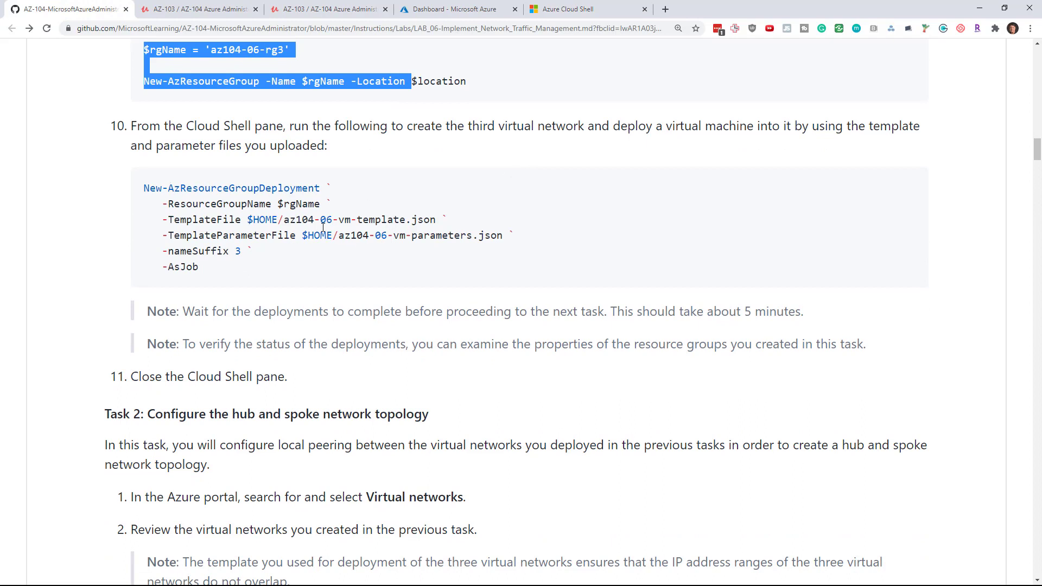
drag(144, 189, 216, 269)
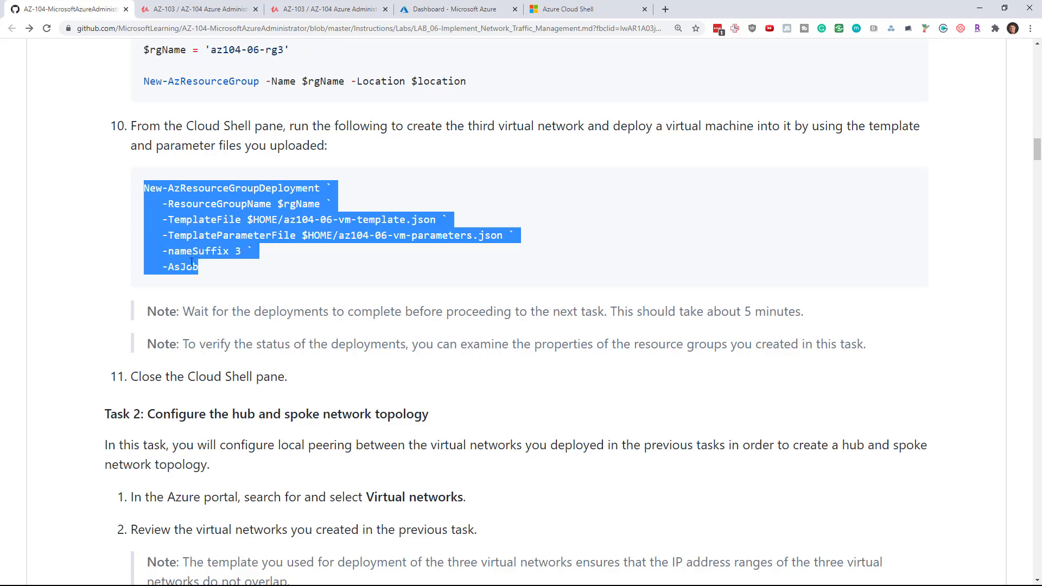
click(567, 9)
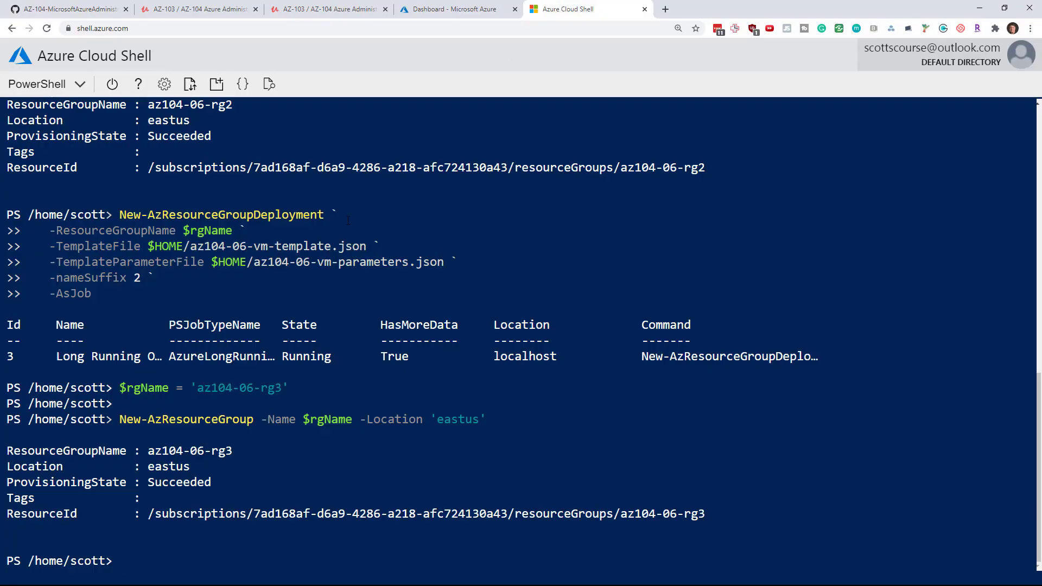
key(ctrl+v)
key(Return)
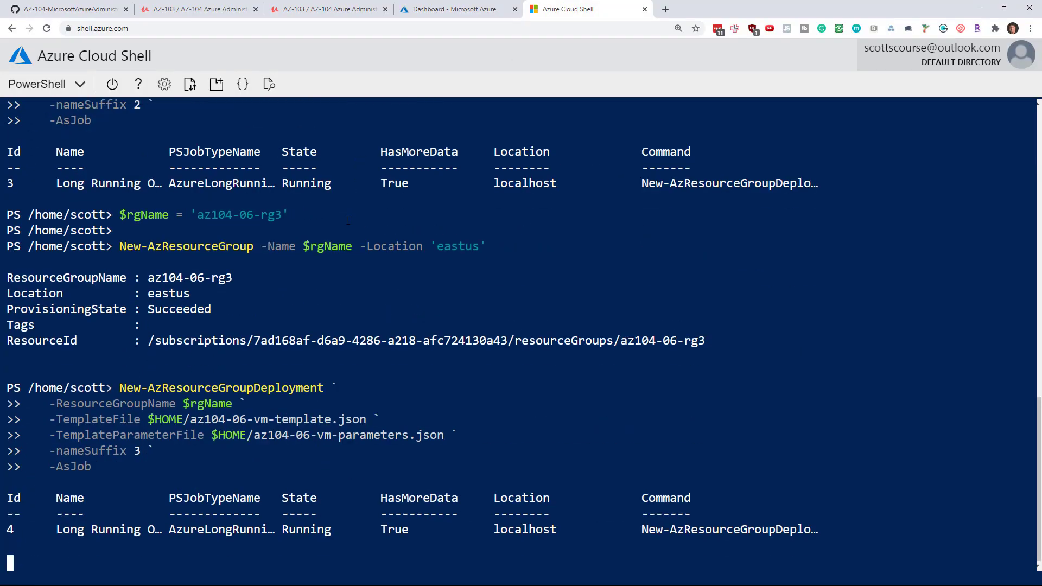
Step: Return to the lab instructions and highlight the note below step 10 about waiting for the deployments to complete
click(81, 9)
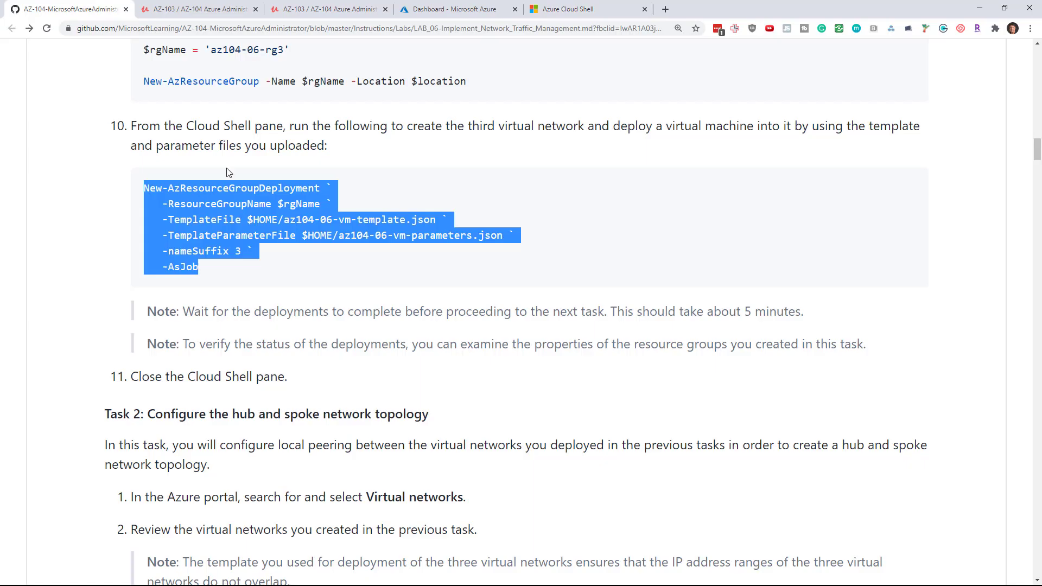
drag(185, 312, 807, 320)
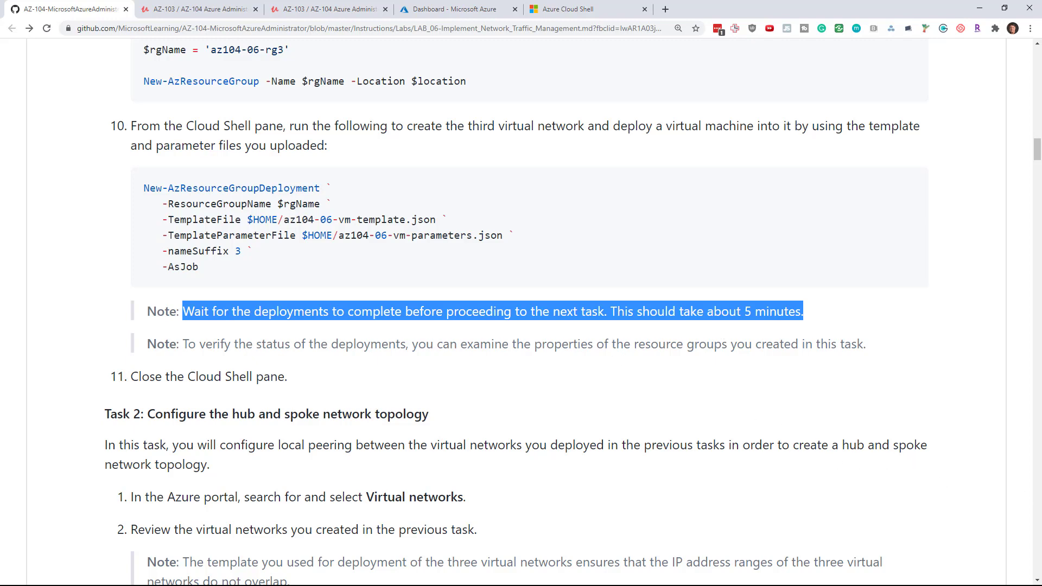
Step: Switch to the Azure portal and check the deployment status of resource group az104-06-rg1
click(444, 4)
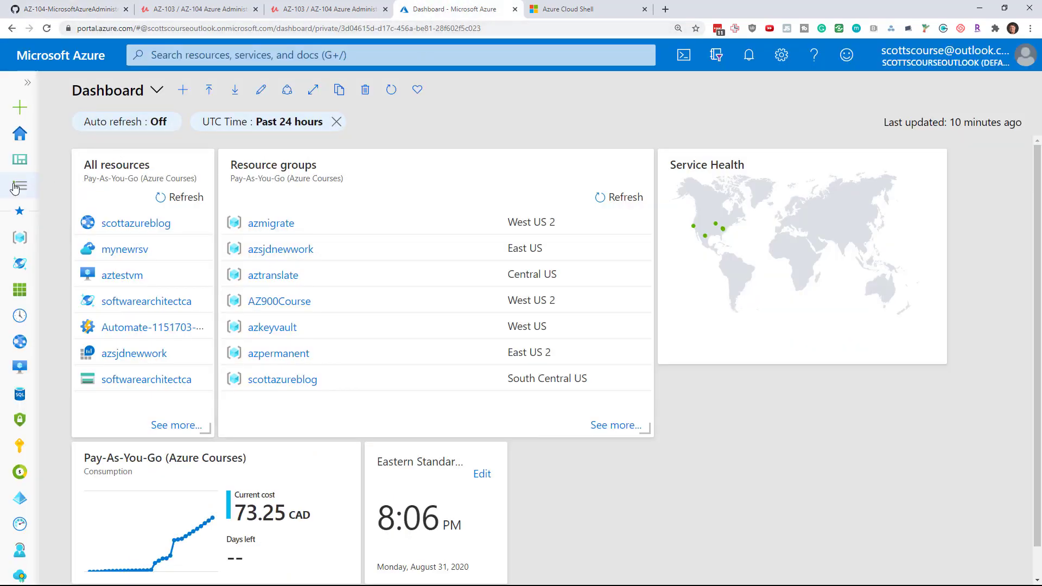
click(624, 425)
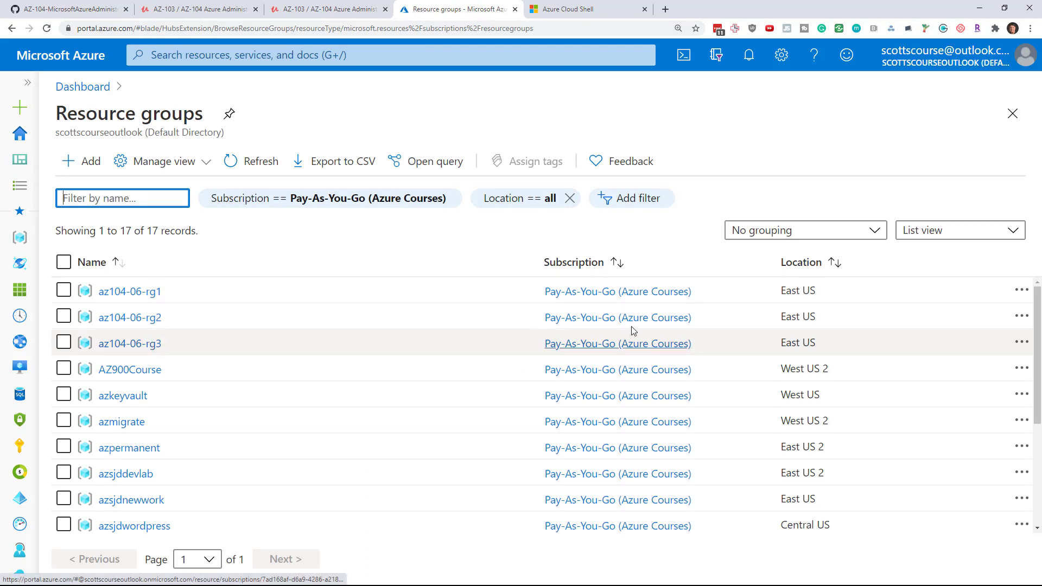
click(122, 293)
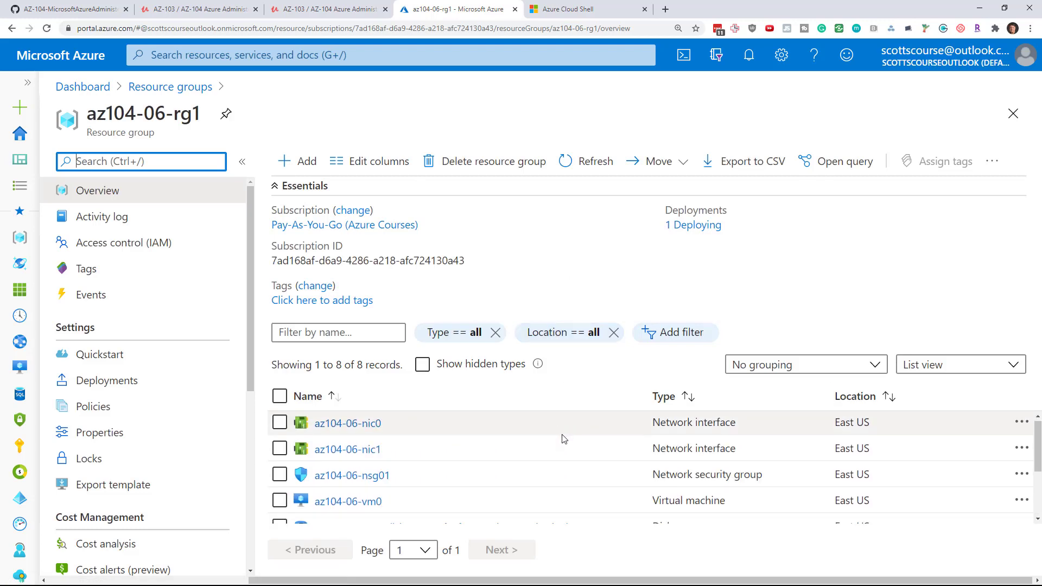
click(107, 381)
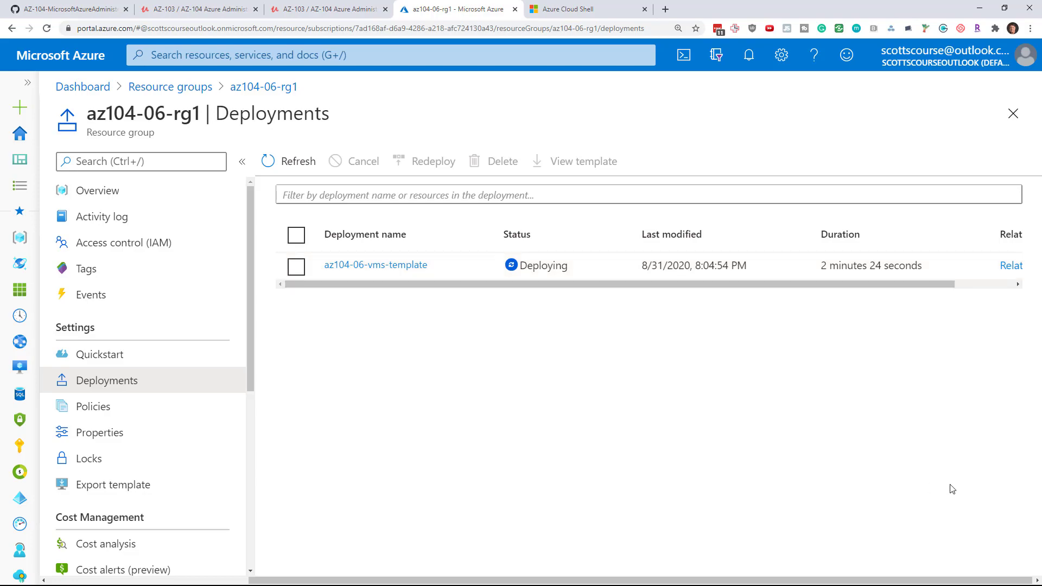
Step: Return to the lab instructions page on GitHub and open a second copy of it in a new browser tab
key(ctrl+Tab)
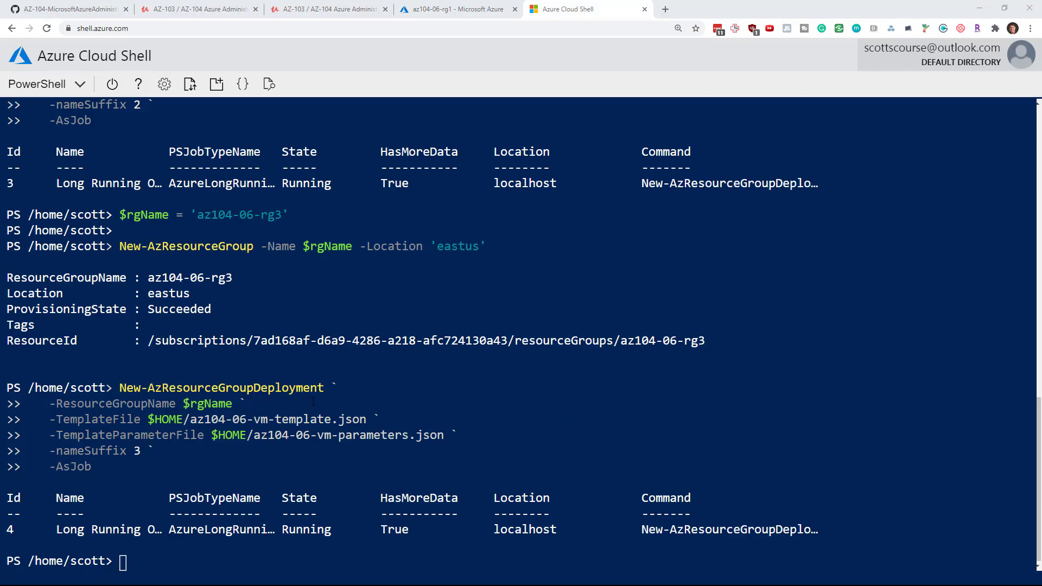
click(80, 9)
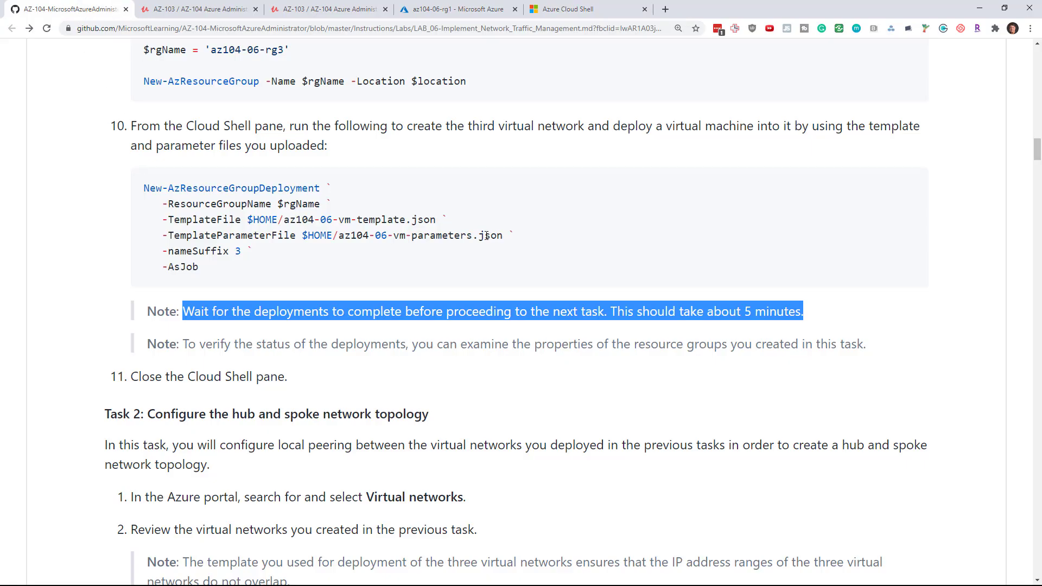
click(412, 28)
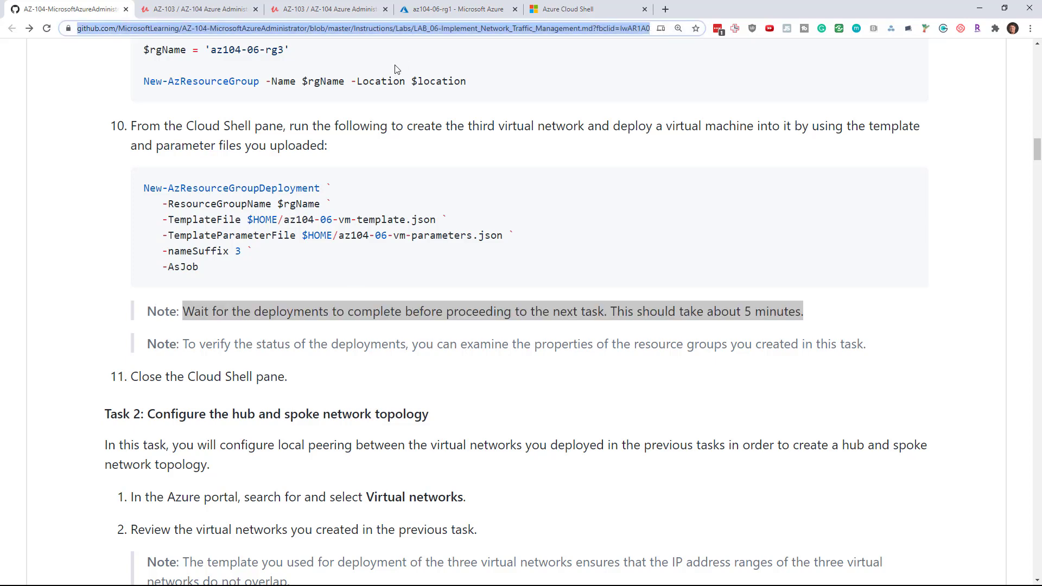
key(ctrl+c)
key(ctrl+t)
key(ctrl+v)
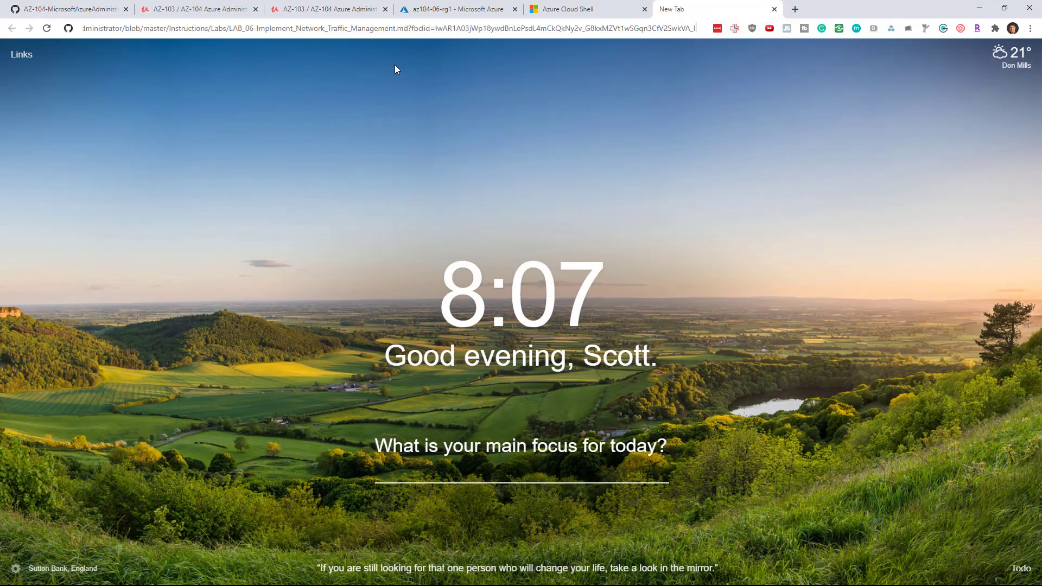
key(Return)
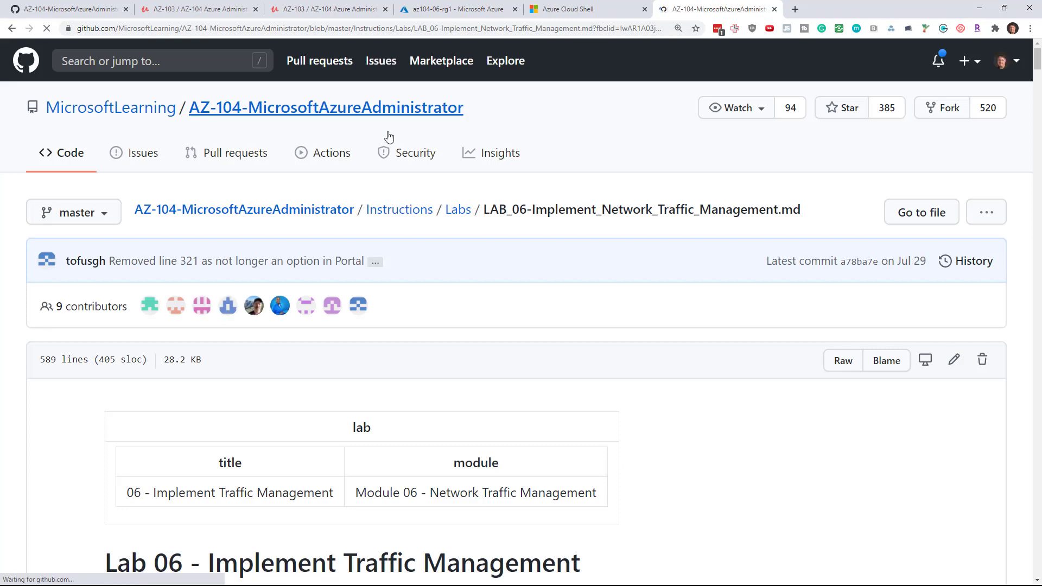
Step: Browse the AZ-104-MicrosoftAzureAdministrator repository to Allfiles/Labs/06 and open az104-06-vms-template.json
click(319, 213)
click(99, 337)
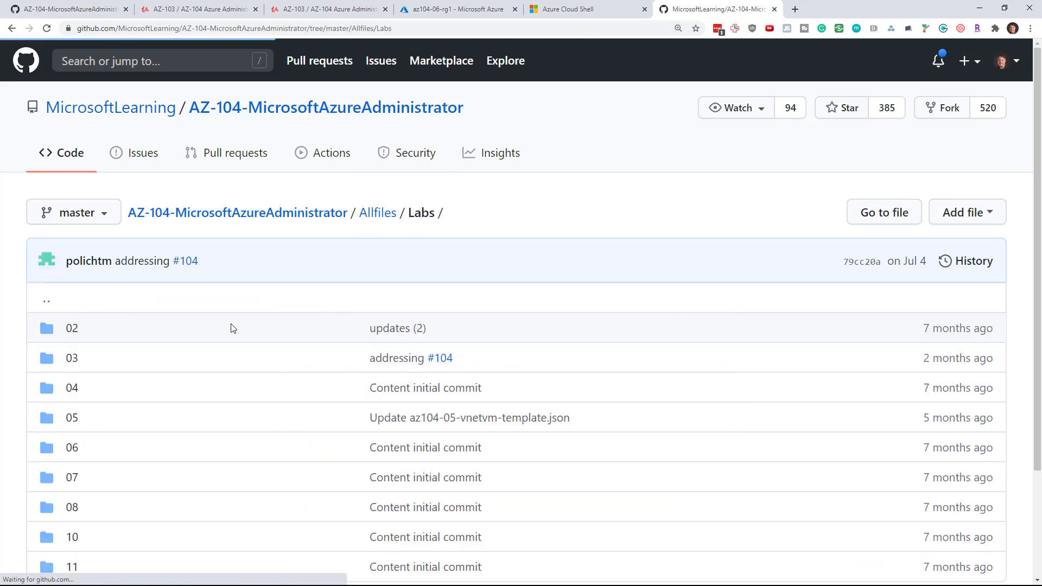
click(75, 449)
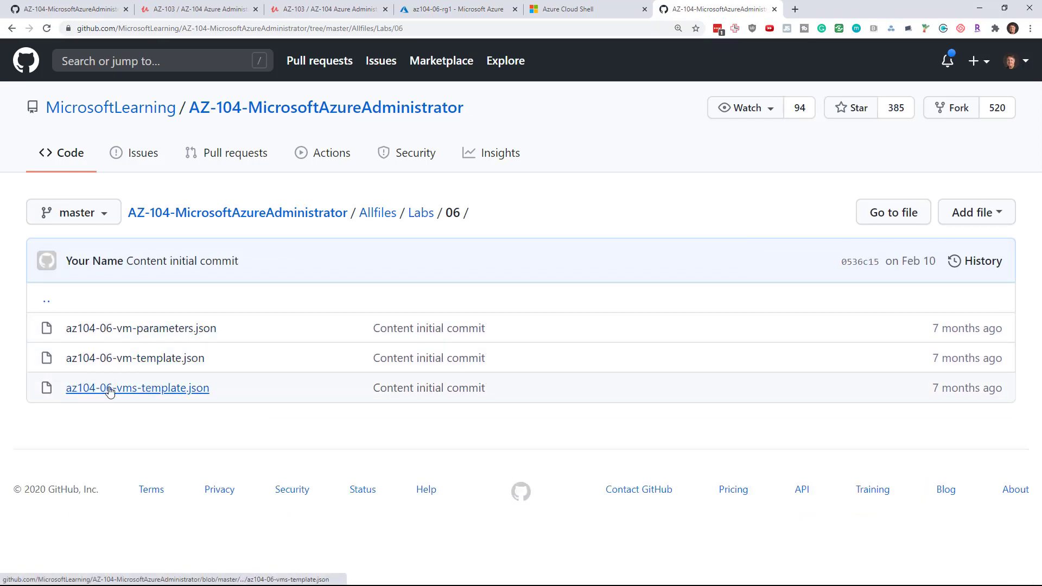
click(138, 388)
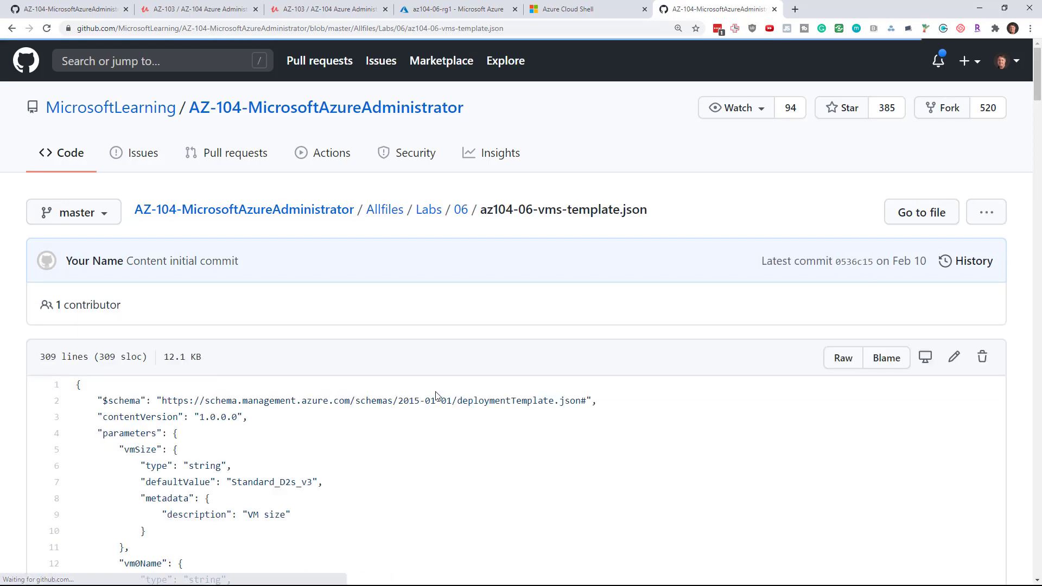
Step: Review the parameters and variables sections of the az104-06-vms-template.json file
scroll(173, 239, down, 3)
scroll(153, 213, down, 1)
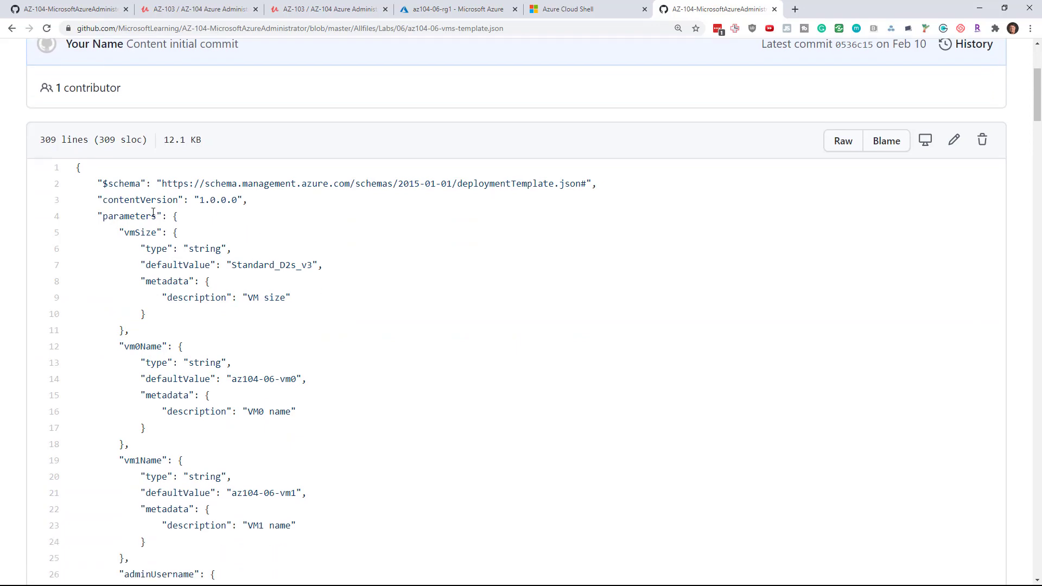
scroll(155, 213, down, 14)
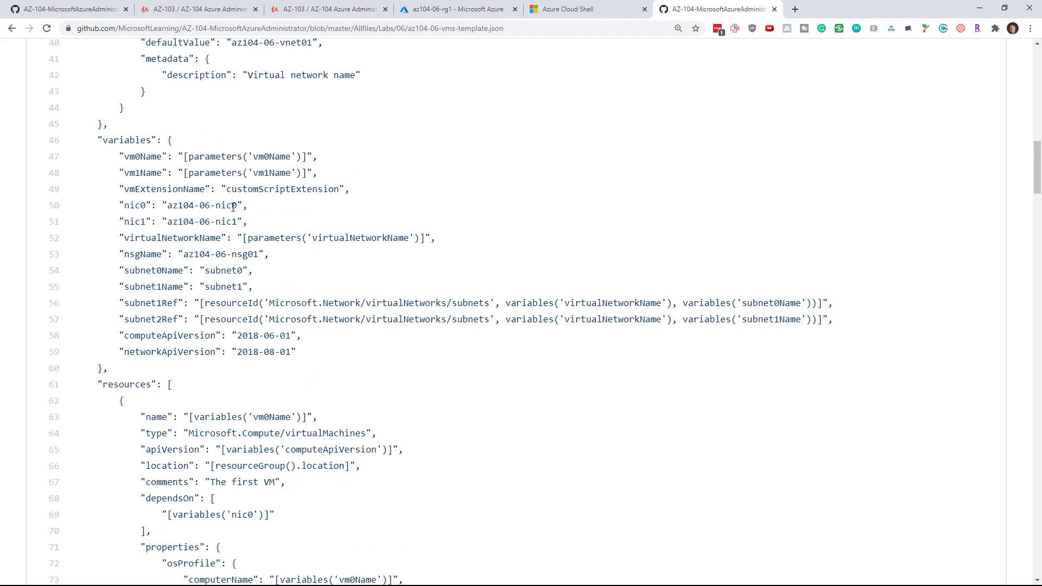
scroll(277, 233, down, 4)
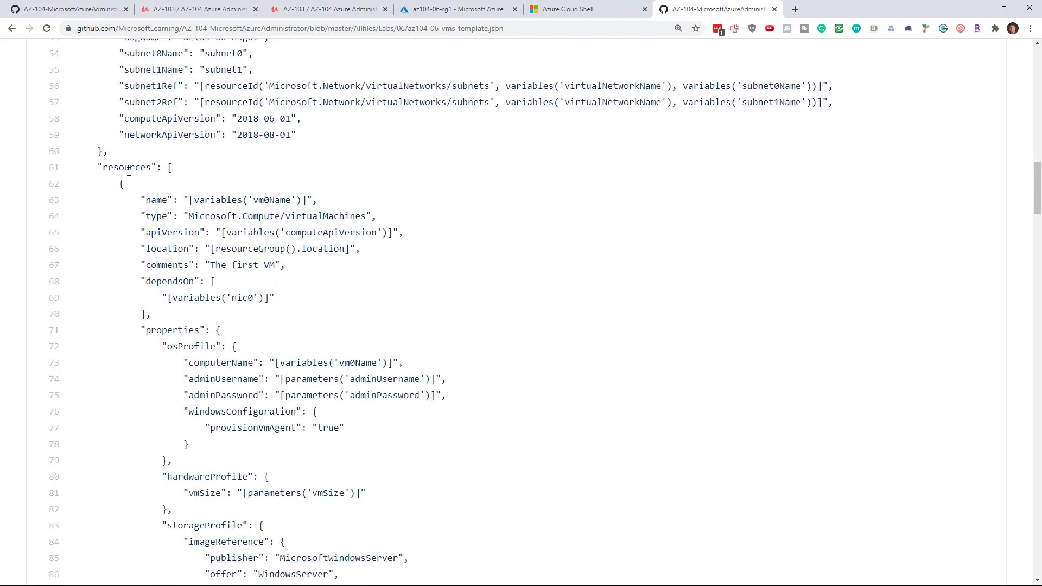
Step: Highlight the resources keyword, the virtualMachines type and the first VM's definition from its name through dependsOn
double_click(125, 169)
scroll(117, 170, up, 1)
scroll(127, 167, down, 1)
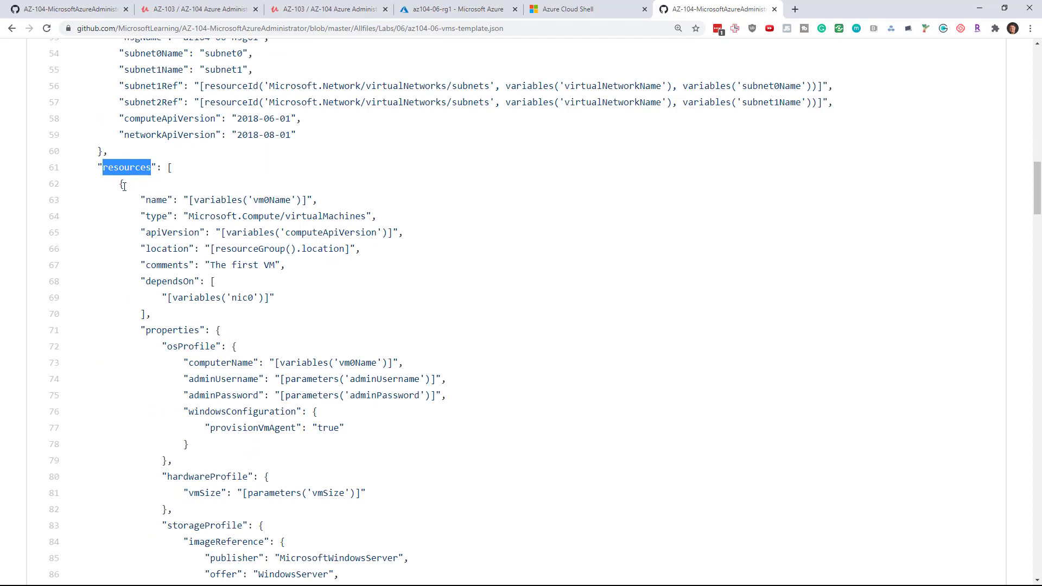
double_click(325, 216)
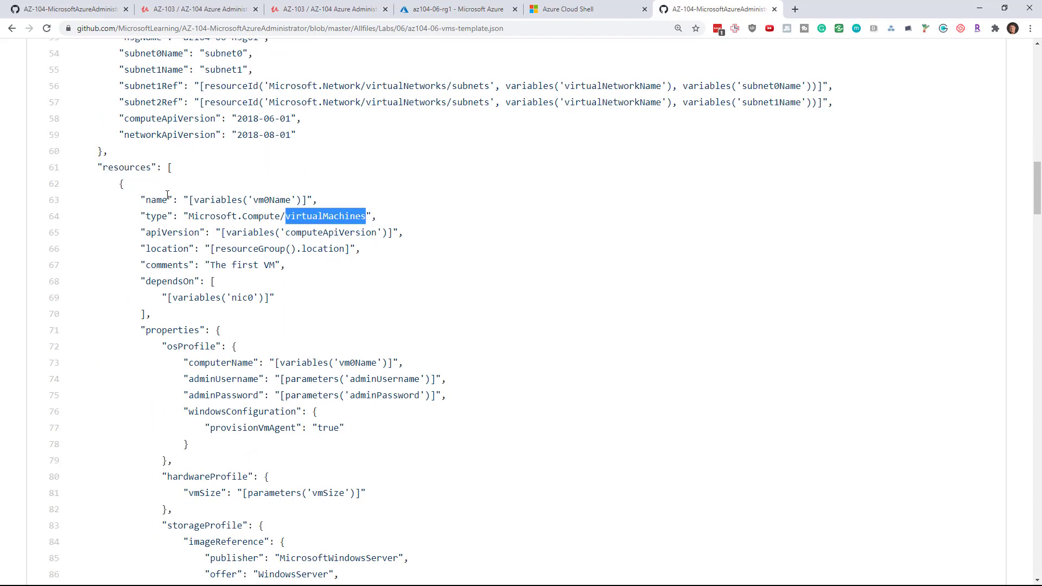
drag(127, 185, 318, 316)
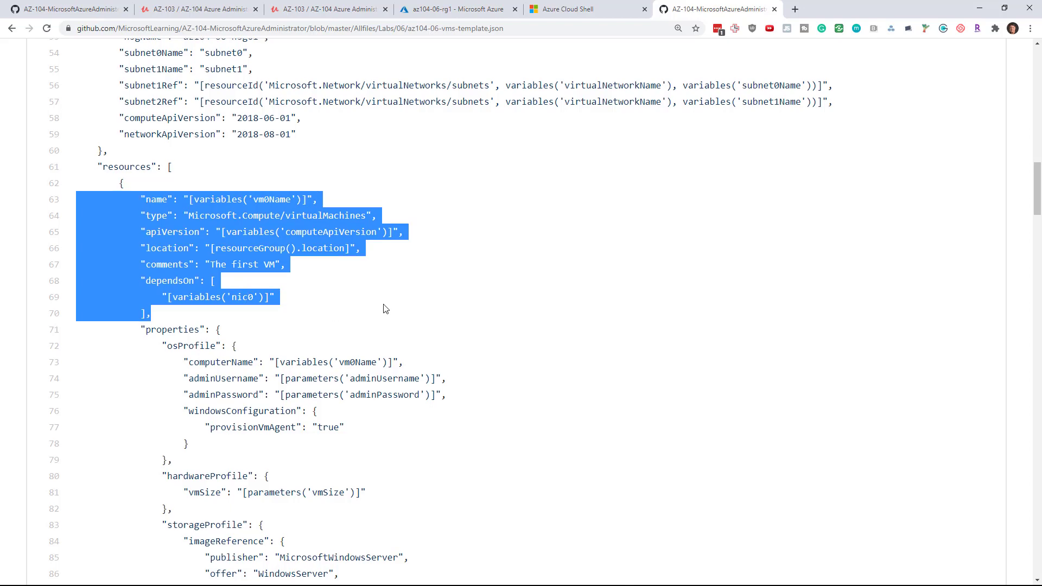
Step: Examine the first VM's properties, highlighting its osProfile, hardwareProfile and the 2019-Datacenter image SKU
scroll(384, 310, down, 2)
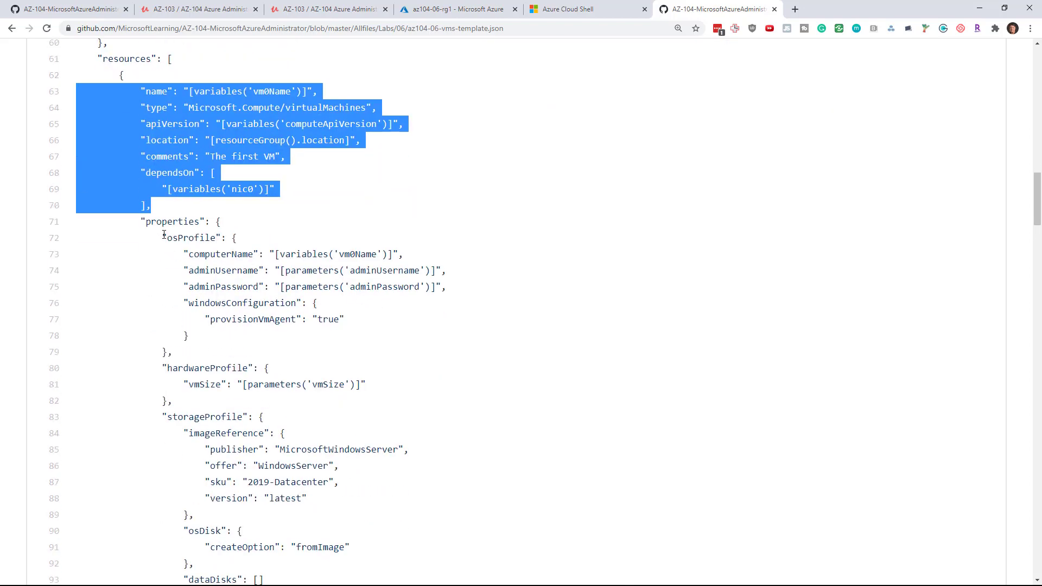
drag(165, 238, 329, 334)
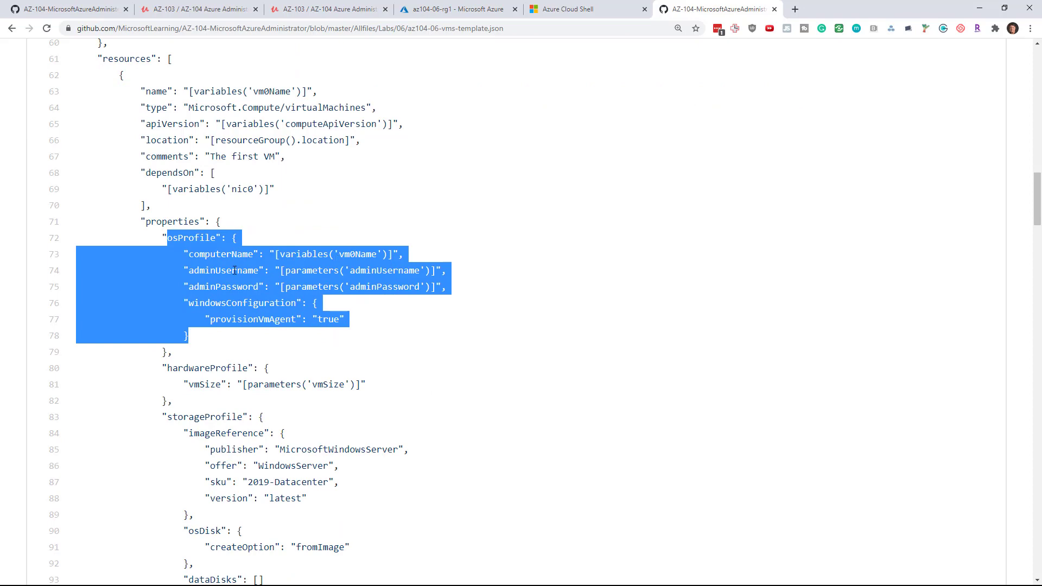
scroll(231, 303, down, 3)
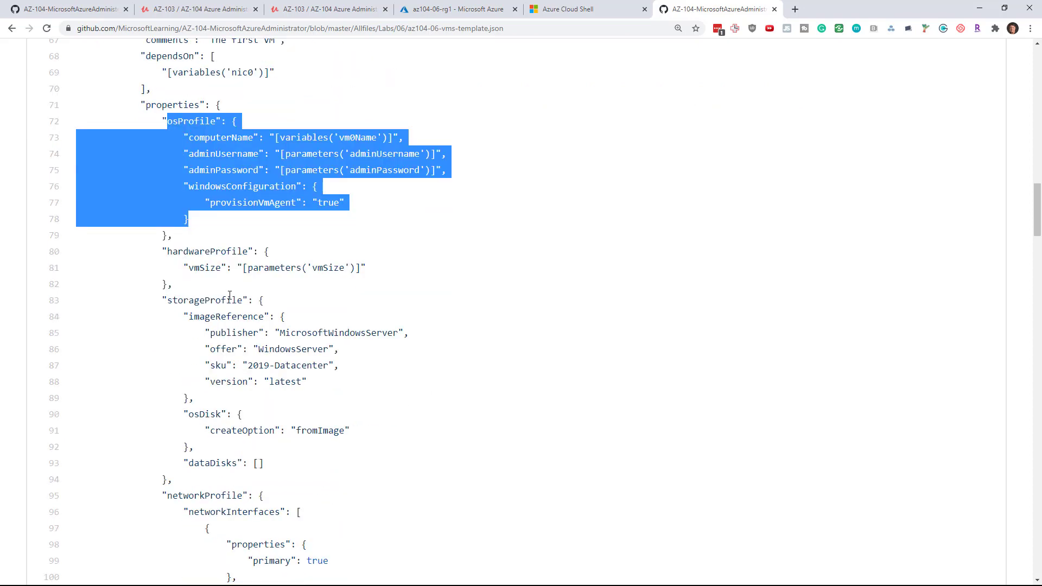
drag(188, 205, 234, 235)
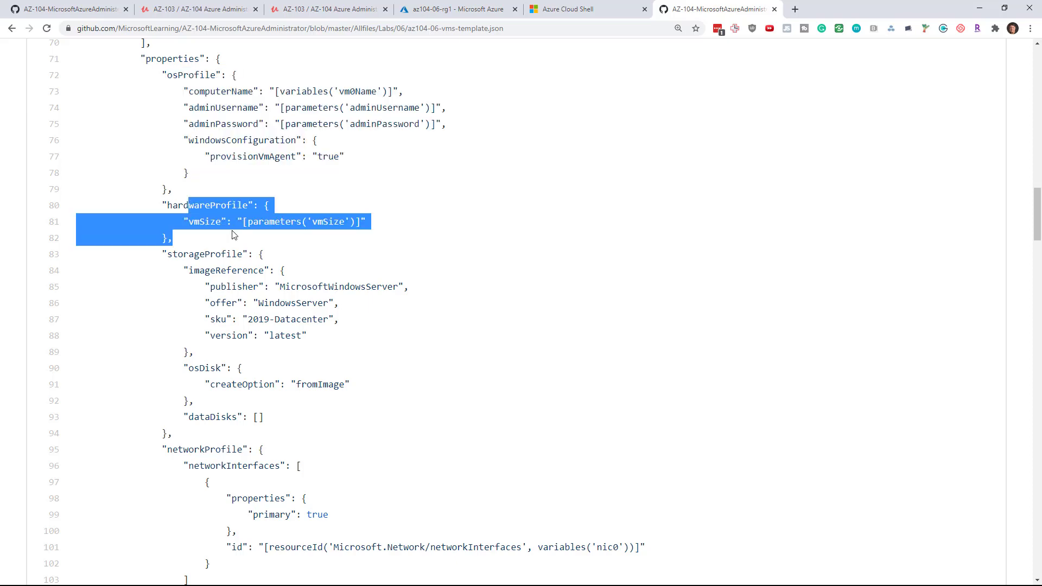
scroll(179, 194, down, 2)
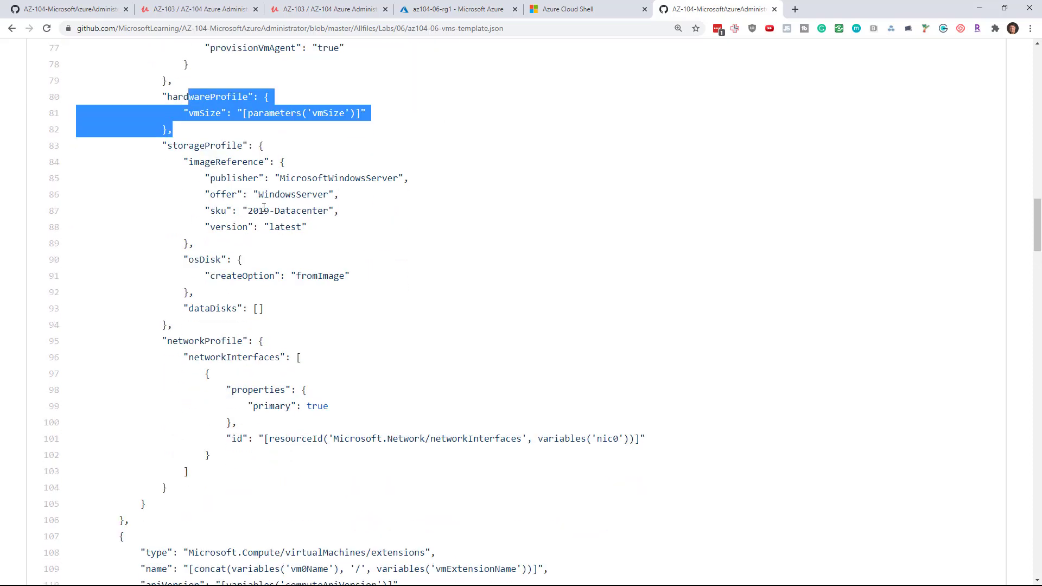
drag(248, 211, 328, 213)
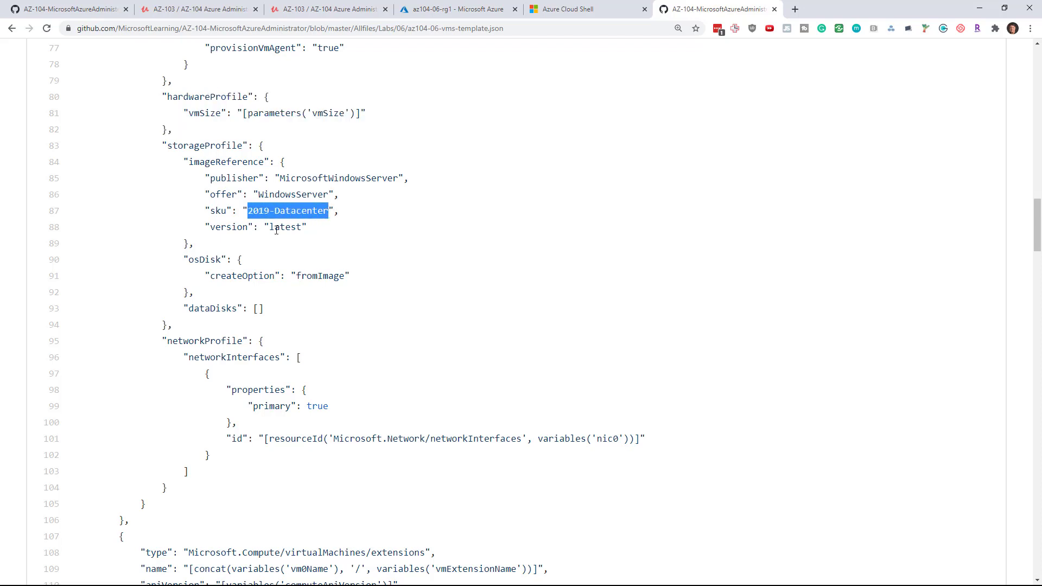
scroll(289, 217, down, 2)
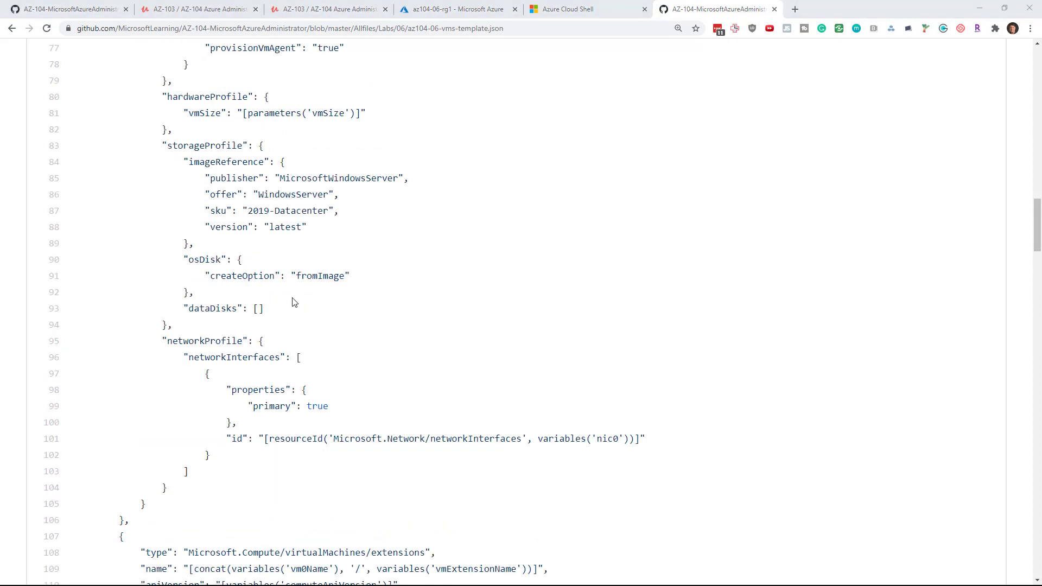
Step: Examine the first VM's extension resource, highlighting the virtualMachines/extensions type and CustomScriptExtension
scroll(290, 297, down, 4)
scroll(391, 296, down, 2)
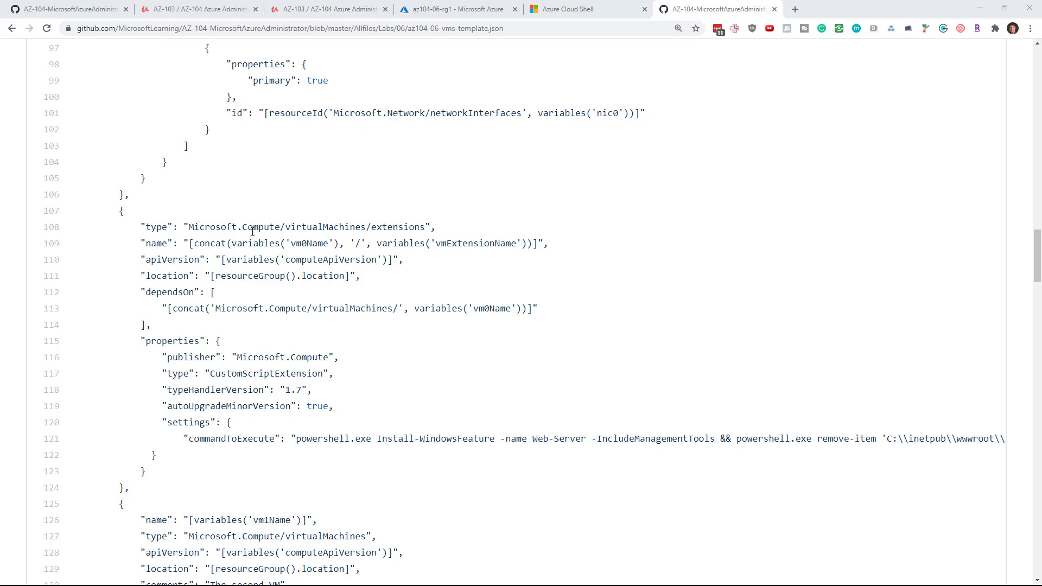
drag(245, 224, 431, 231)
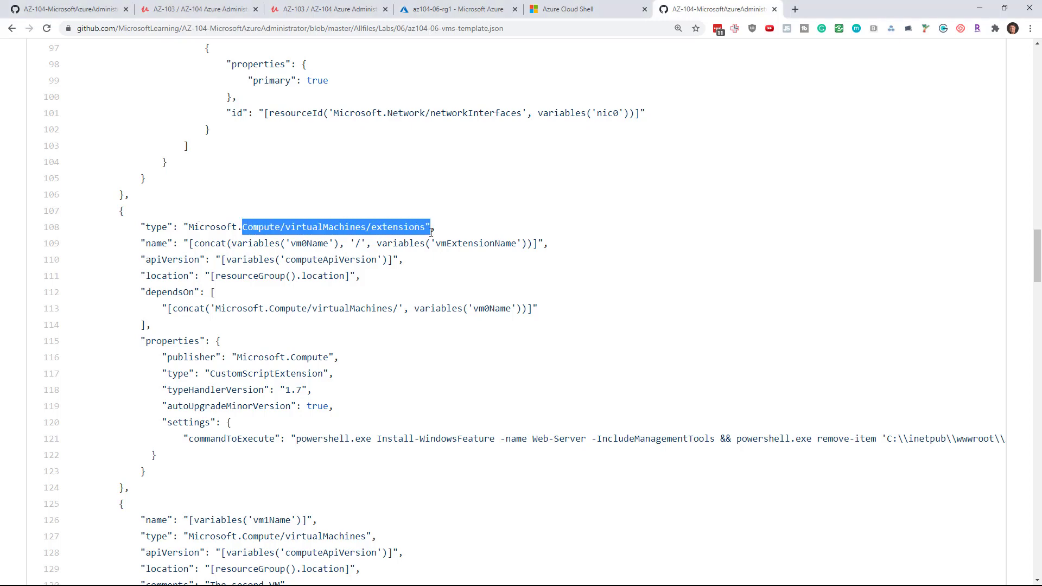
scroll(440, 244, down, 2)
double_click(227, 266)
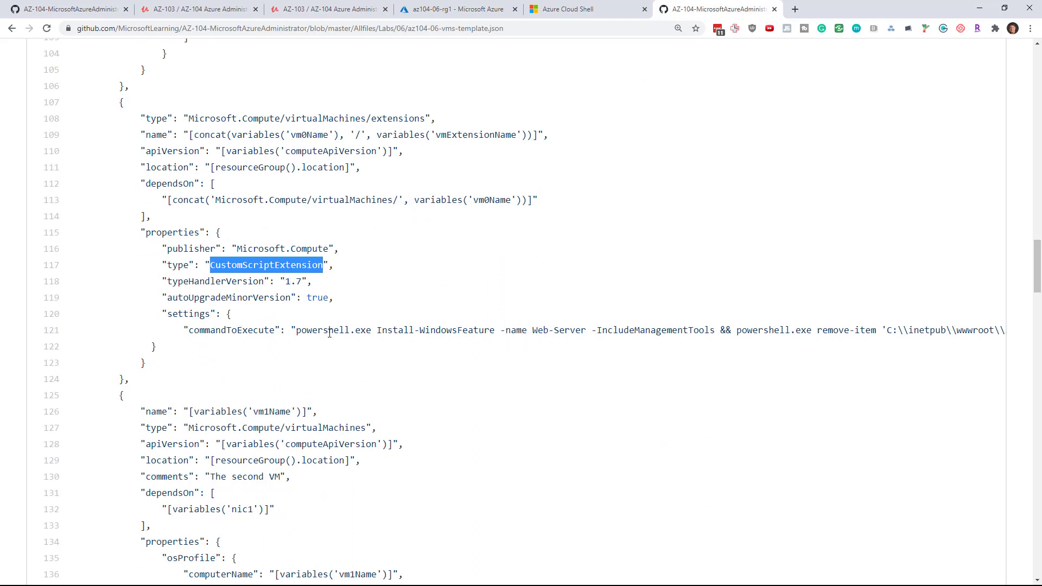
Step: Examine the extension's commandToExecute line, highlighting powershell.exe, the Web-Server feature and the iisstart file name
drag(297, 330, 529, 321)
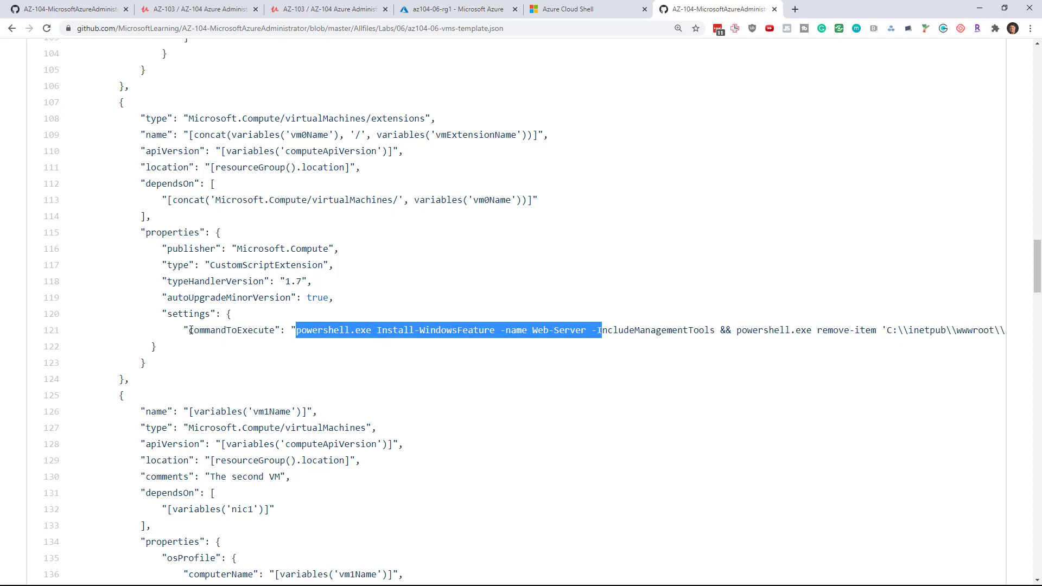
drag(190, 330, 373, 330)
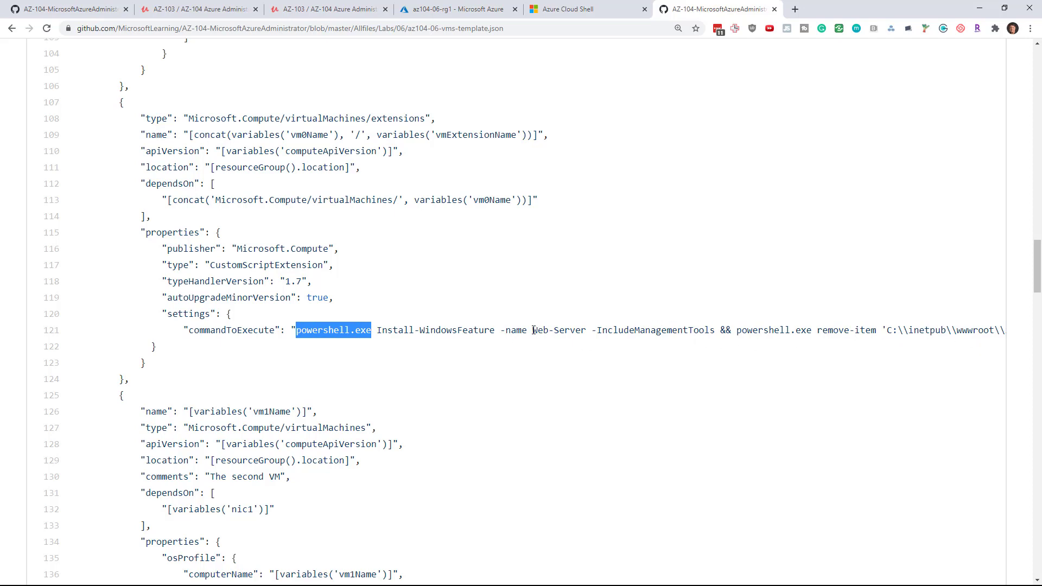
drag(534, 330, 585, 329)
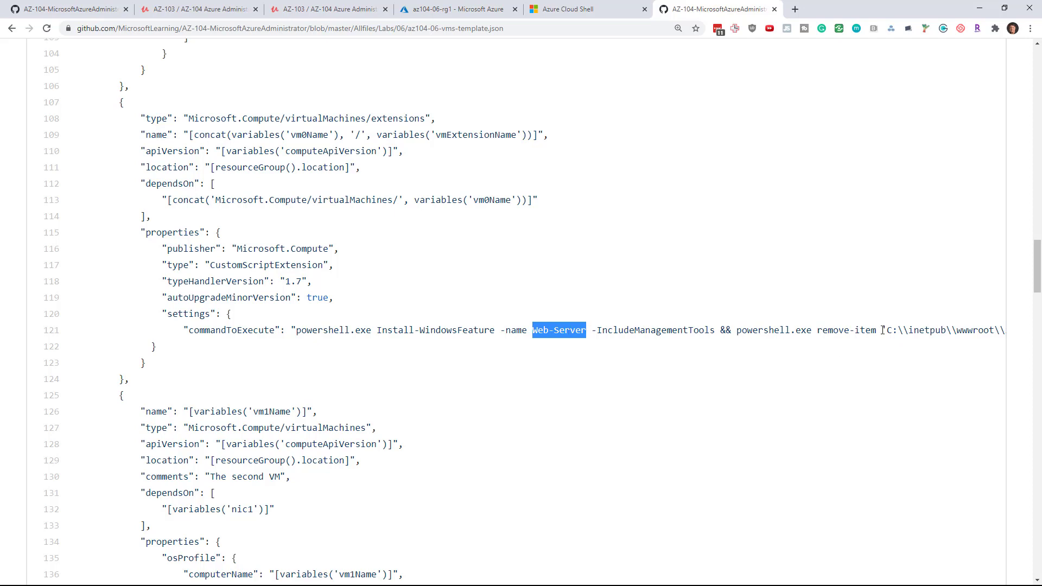
mouse_move(837, 330)
mouse_down()
mouse_move(1004, 330)
mouse_move(832, 332)
mouse_up()
double_click(802, 331)
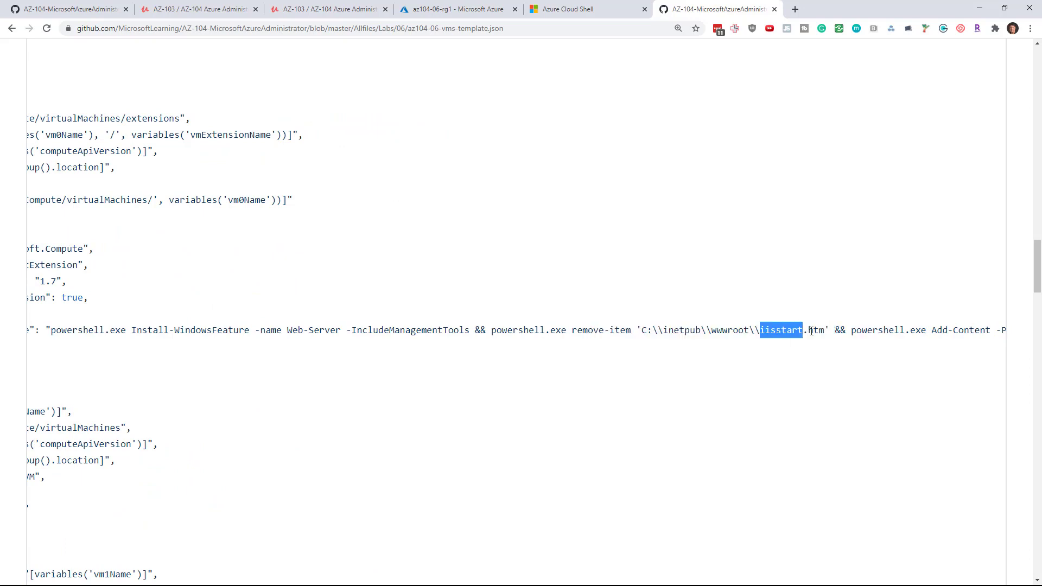
Step: Read the rest of the commandToExecute line, highlighting the Add-Content value 'Hello World from ' + $env:computername, and return to the line's start
drag(849, 331, 986, 331)
double_click(901, 330)
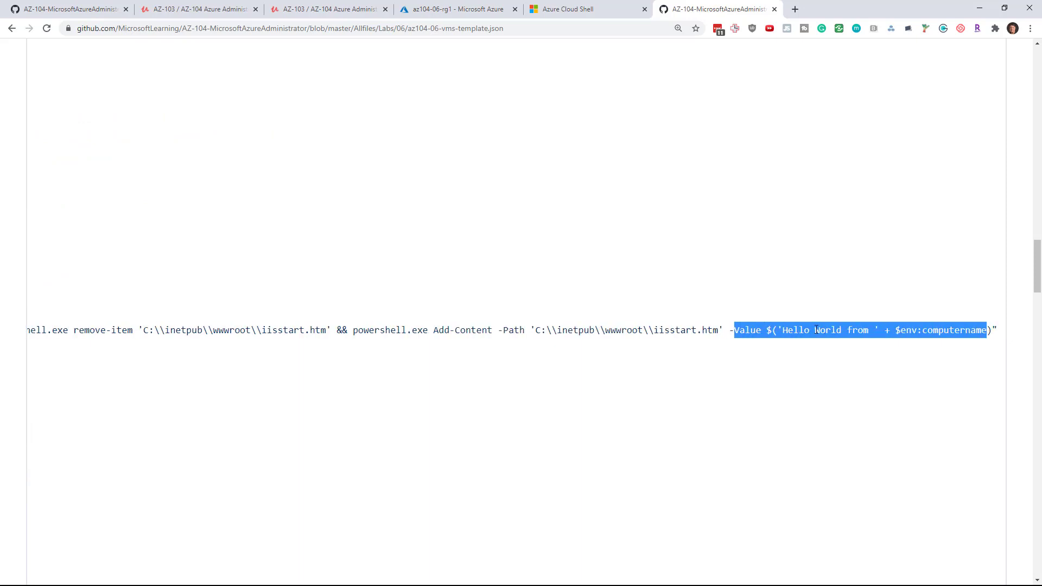
click(788, 330)
drag(785, 329, 987, 332)
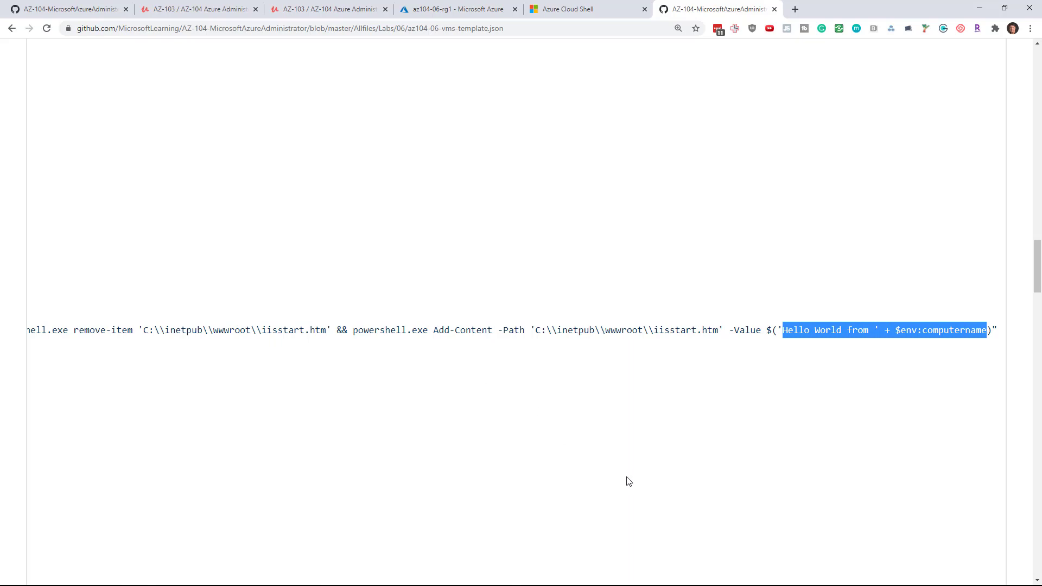
drag(79, 330, 179, 333)
click(205, 326)
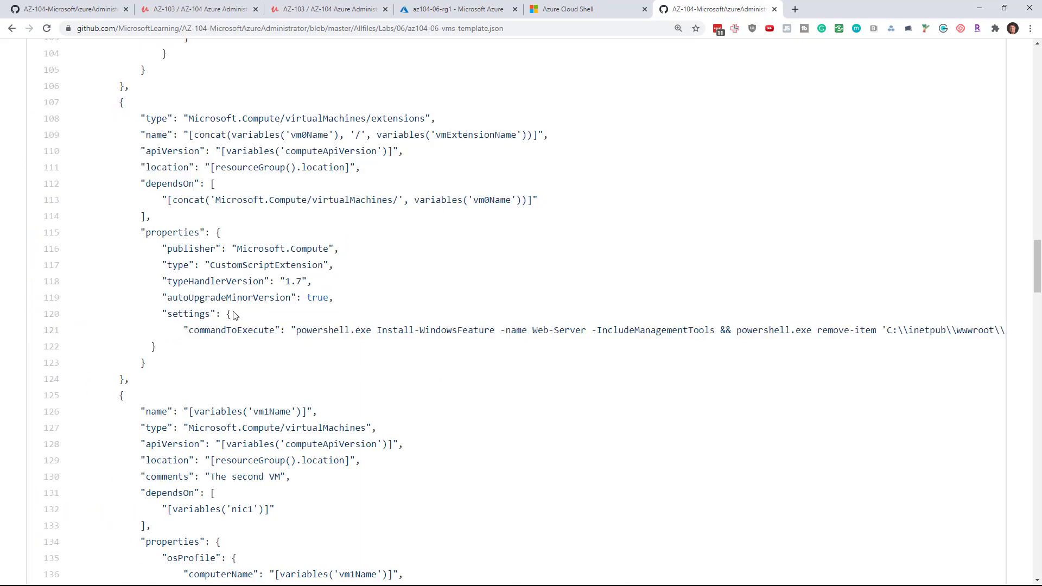
Step: Examine the second VM and its extension resource, highlighting the virtualMachines type and the Web-Server part of commandToExecute
scroll(233, 315, down, 3)
double_click(316, 264)
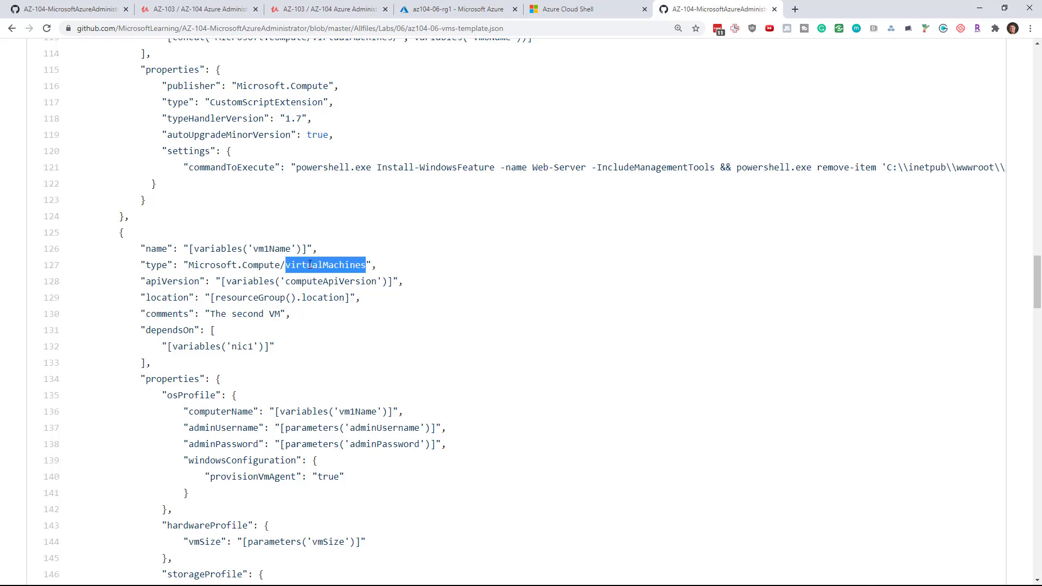
scroll(326, 282, down, 8)
scroll(328, 285, down, 3)
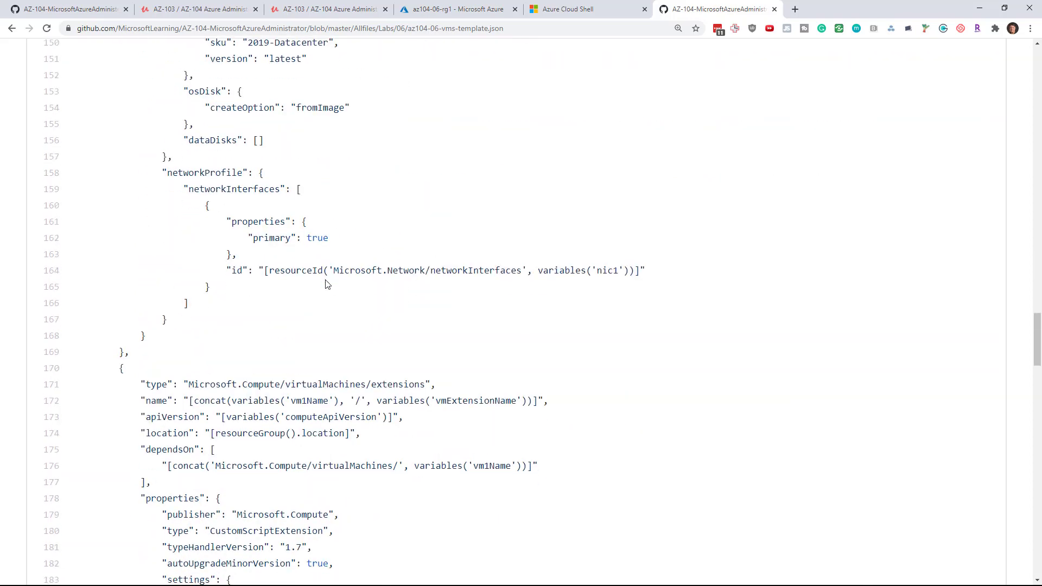
scroll(323, 242, down, 3)
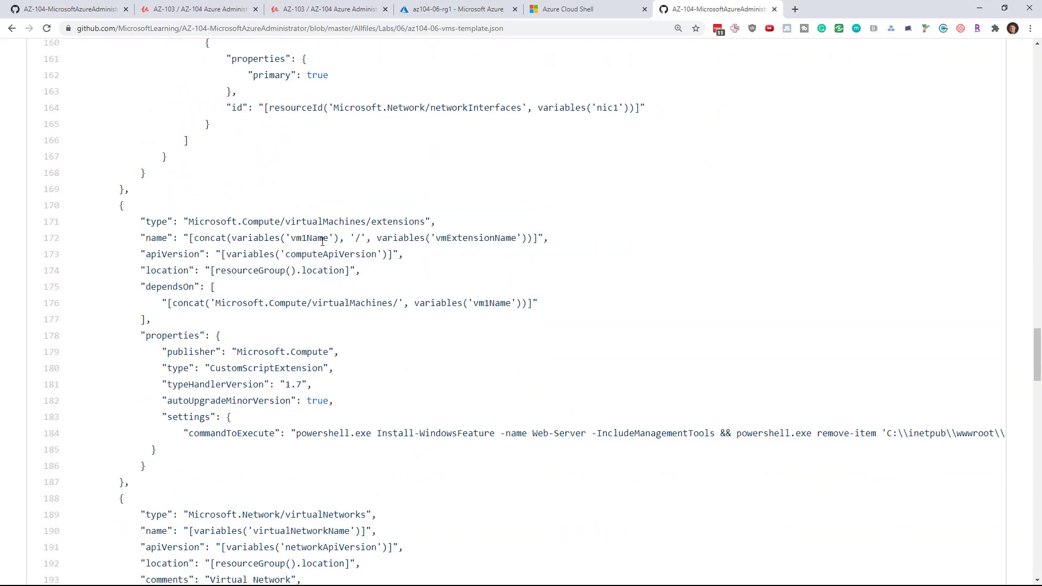
drag(473, 433, 649, 433)
scroll(558, 411, down, 3)
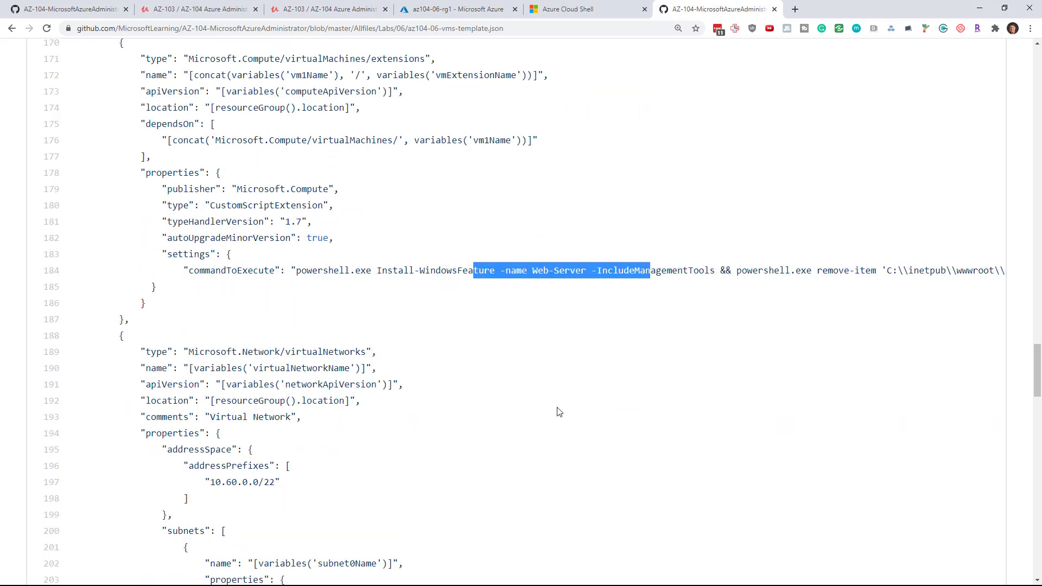
Step: Examine the virtual network resource, highlighting the 10.60.0.0 address space and the subnet prefixes 10.60.0.0 and 10.60.1.0
scroll(544, 402, down, 4)
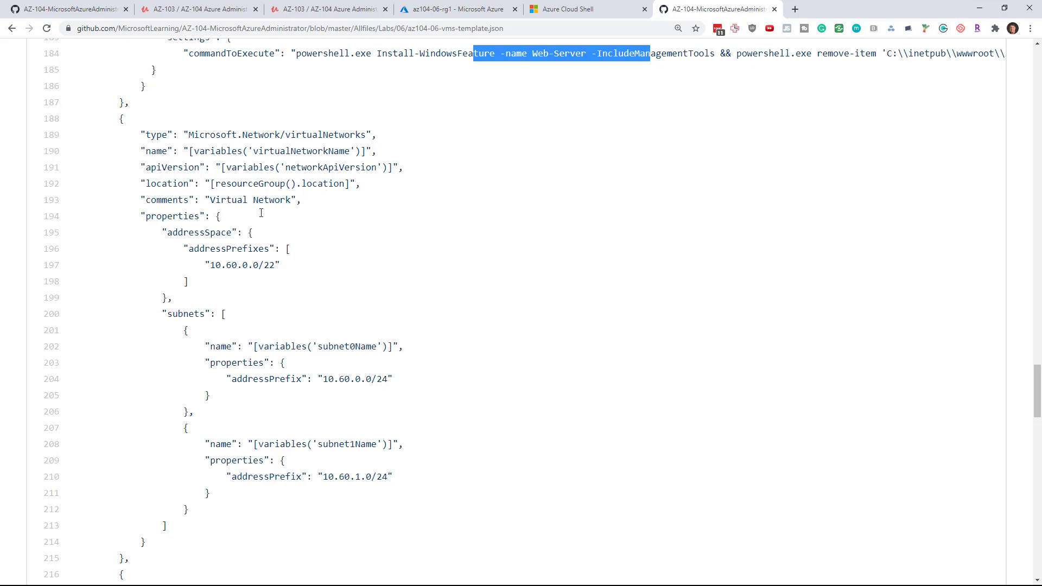
double_click(220, 267)
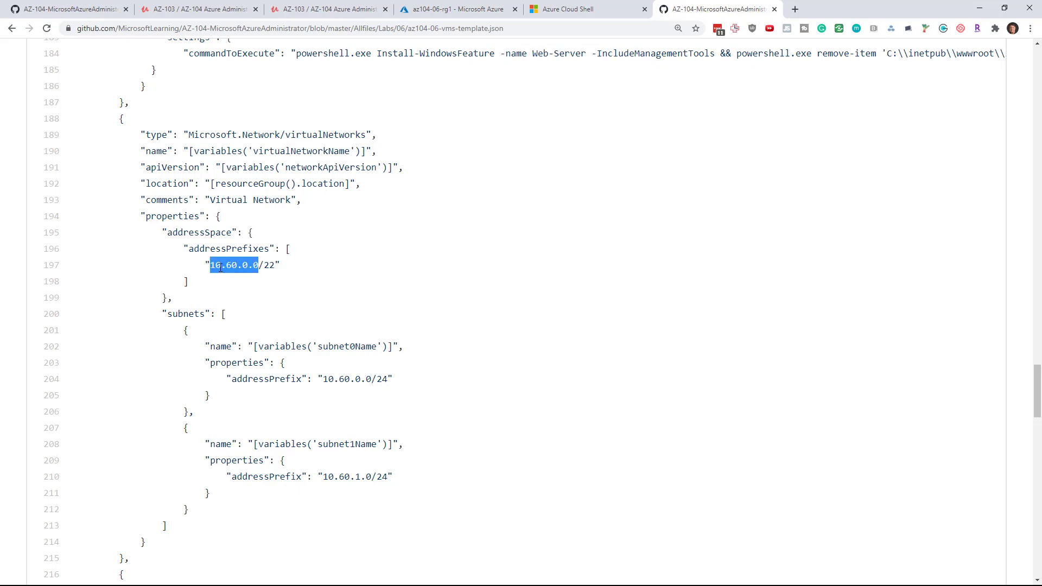
double_click(346, 379)
double_click(340, 476)
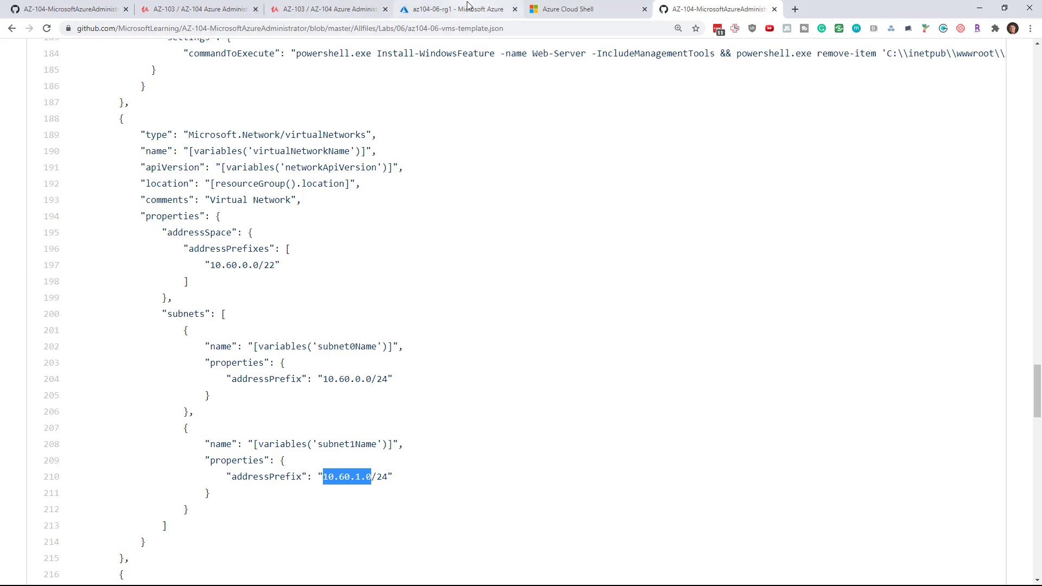
Step: In the Azure portal, check the deployment status of resource groups az104-06-rg1, az104-06-rg2 and az104-06-rg3
click(450, 7)
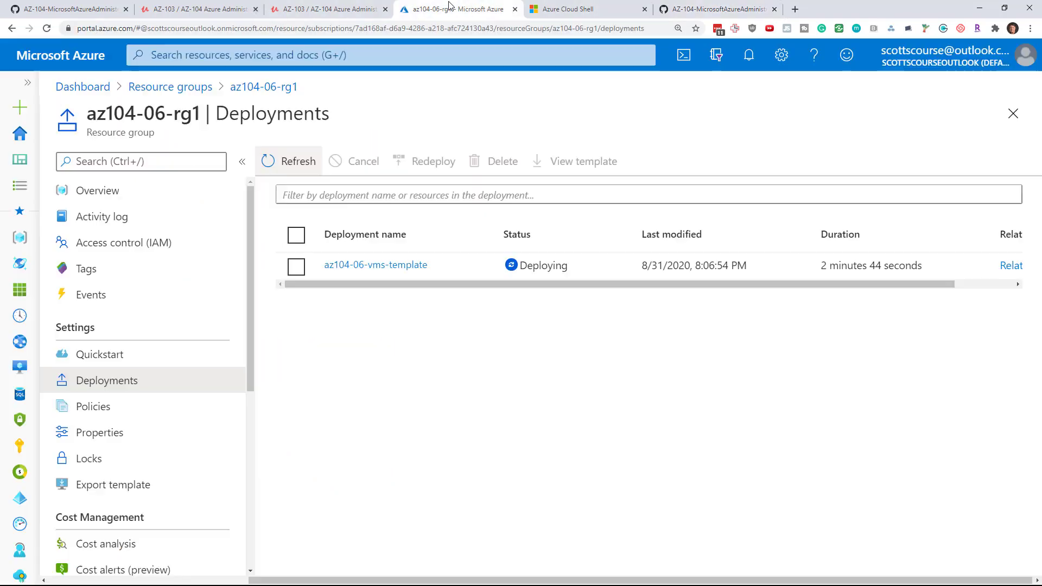
click(288, 164)
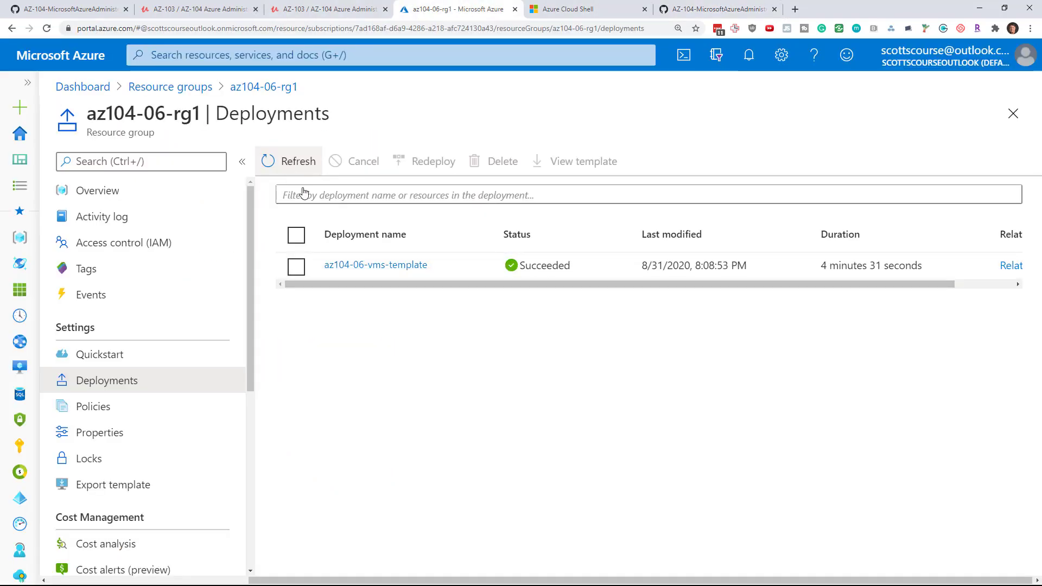
click(202, 88)
click(133, 318)
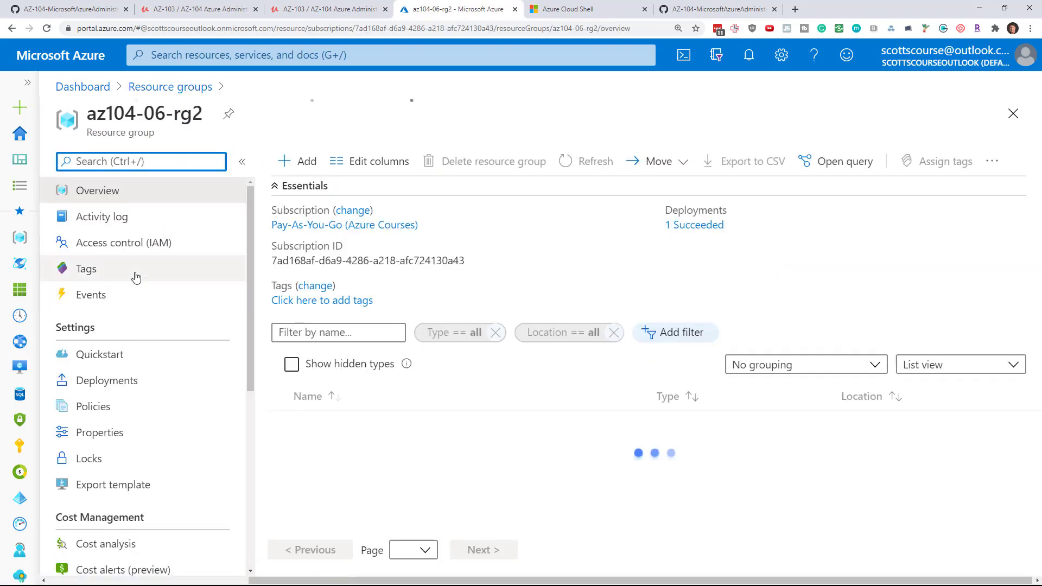
click(109, 380)
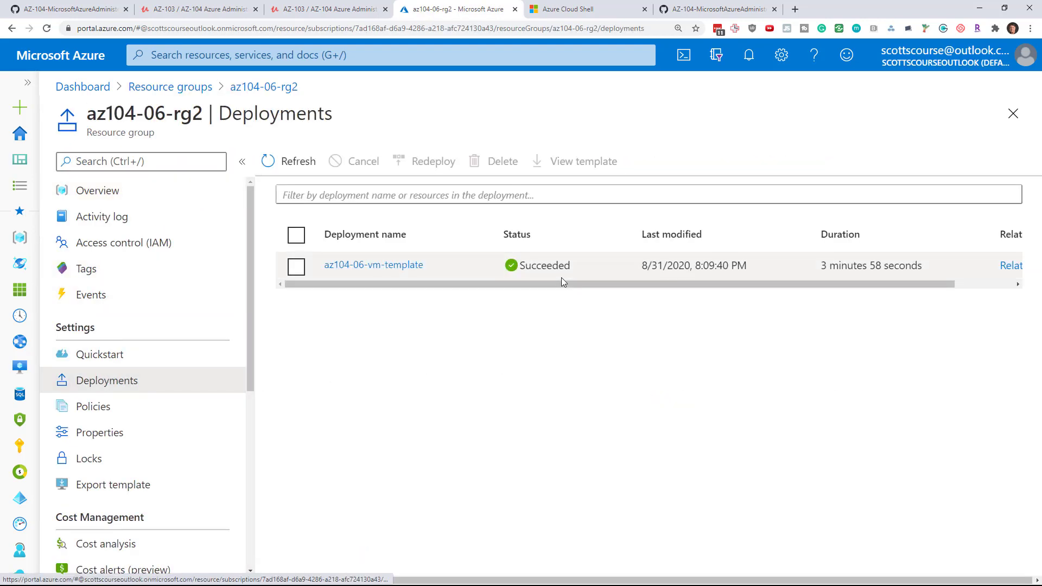
click(179, 88)
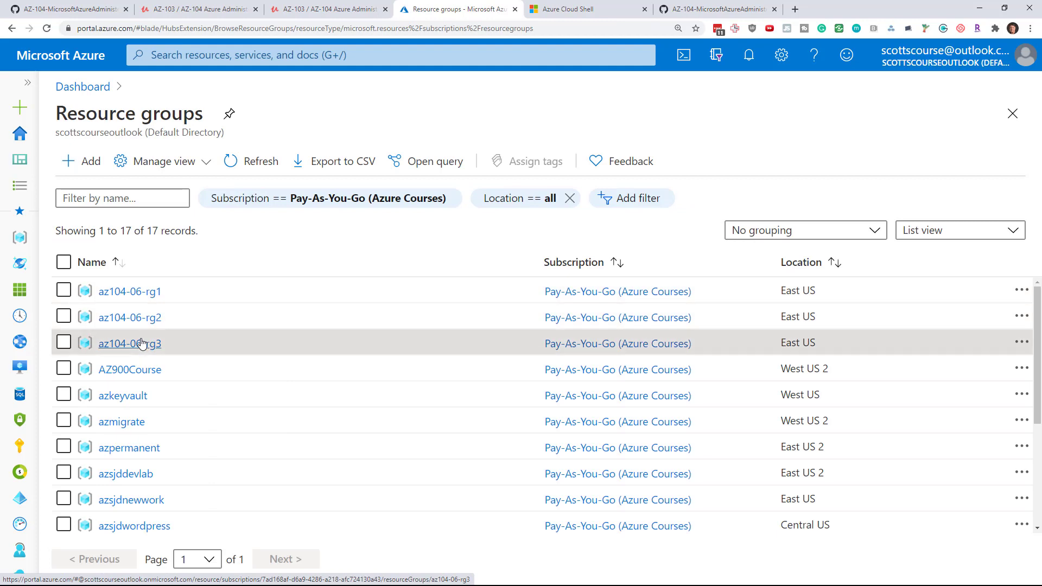
click(142, 344)
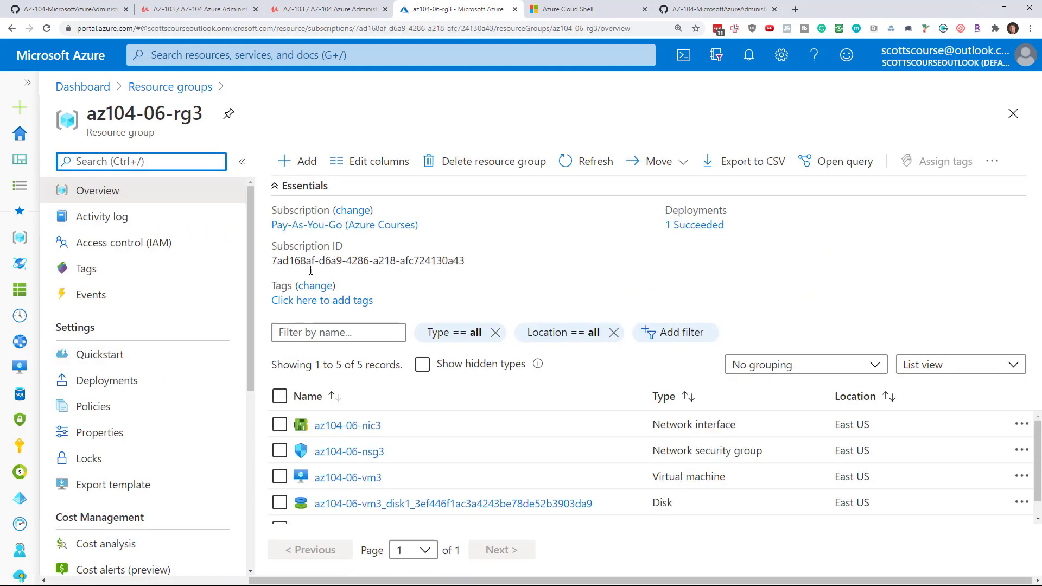
click(109, 379)
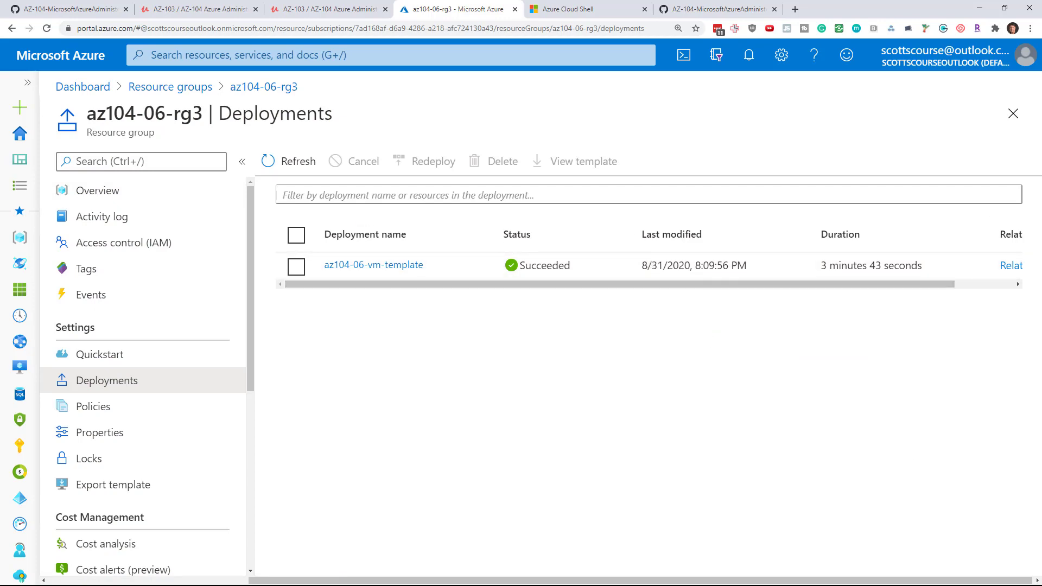
Step: Return to the lab instructions and read the end of Task 1, highlighting 'Wait for the' and the 'Close the Cloud Shell pane' step
key(ctrl+1)
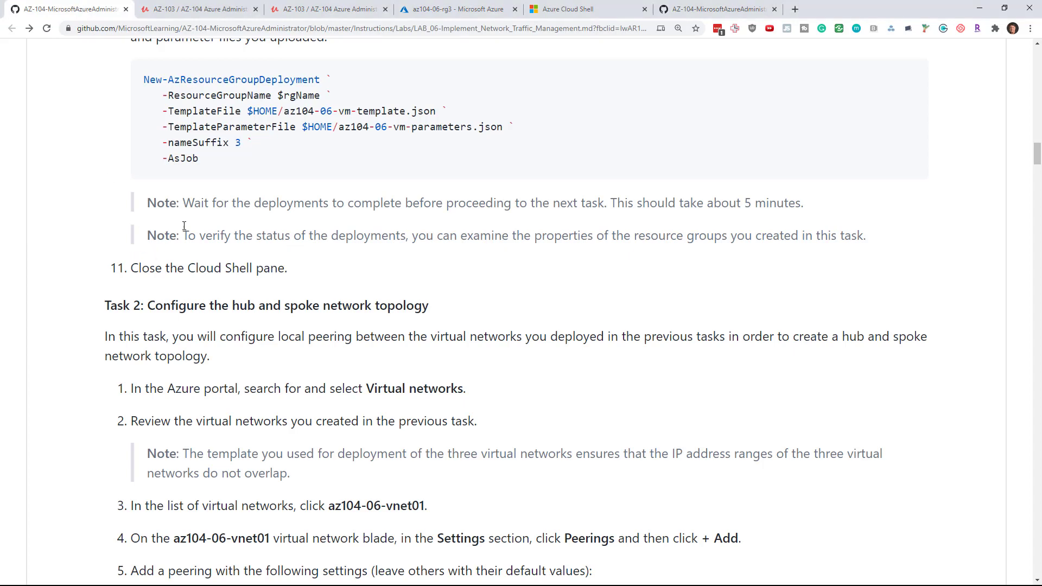
drag(187, 203, 250, 203)
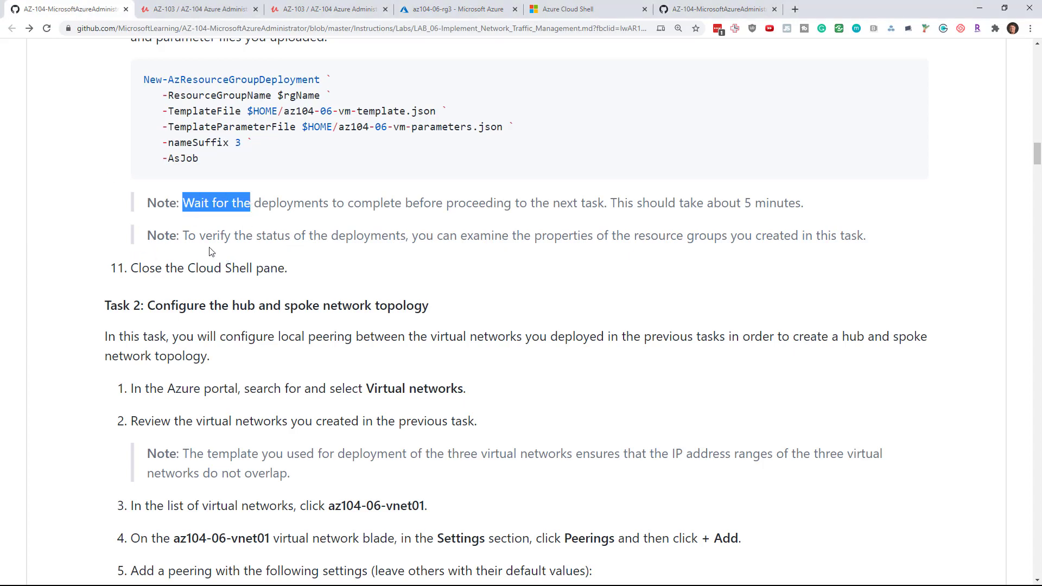
drag(137, 265, 292, 277)
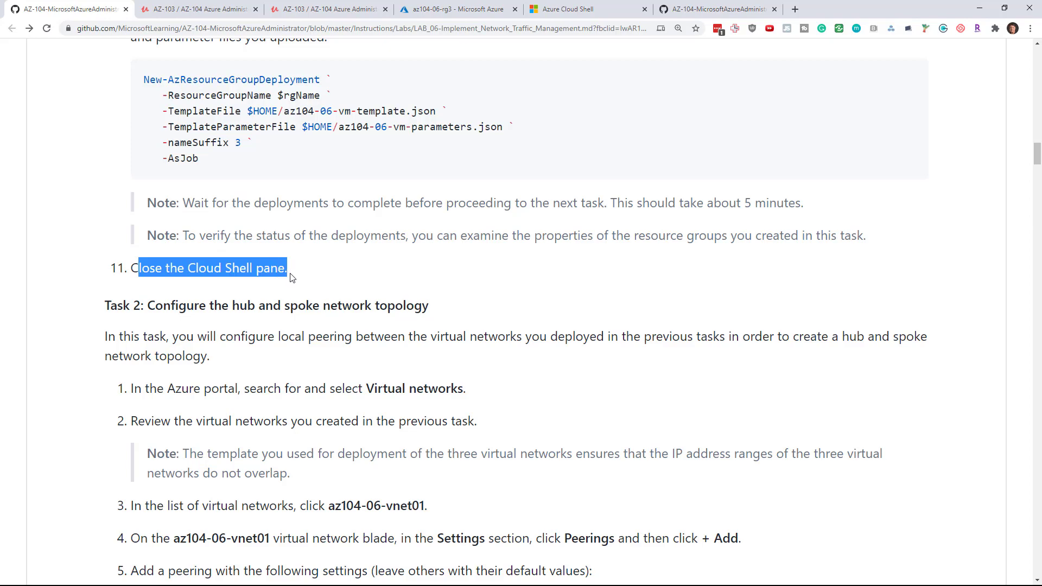
Step: Switch to Azure Cloud Shell and select the Default Directory
click(714, 7)
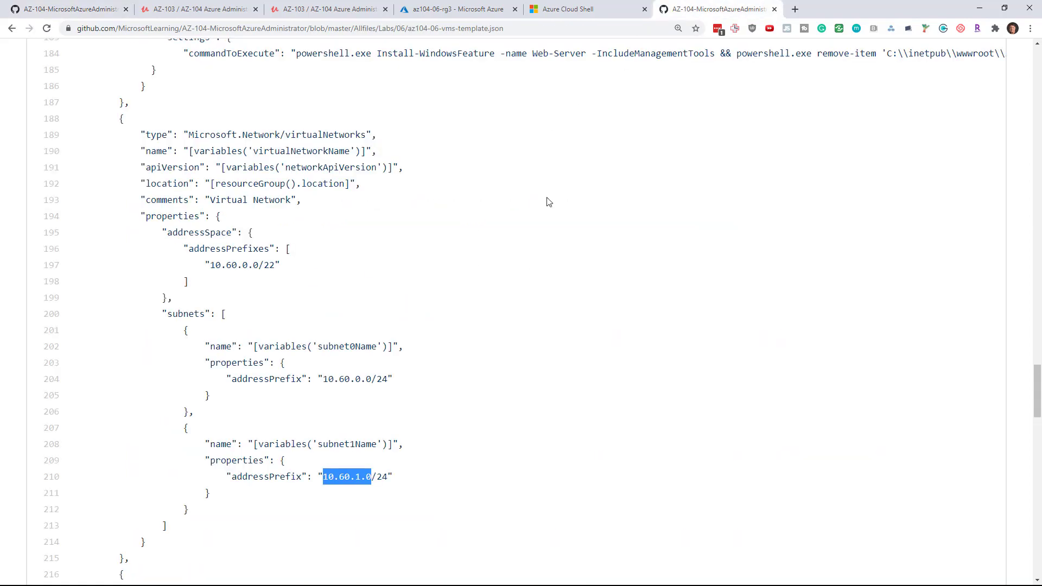
click(578, 9)
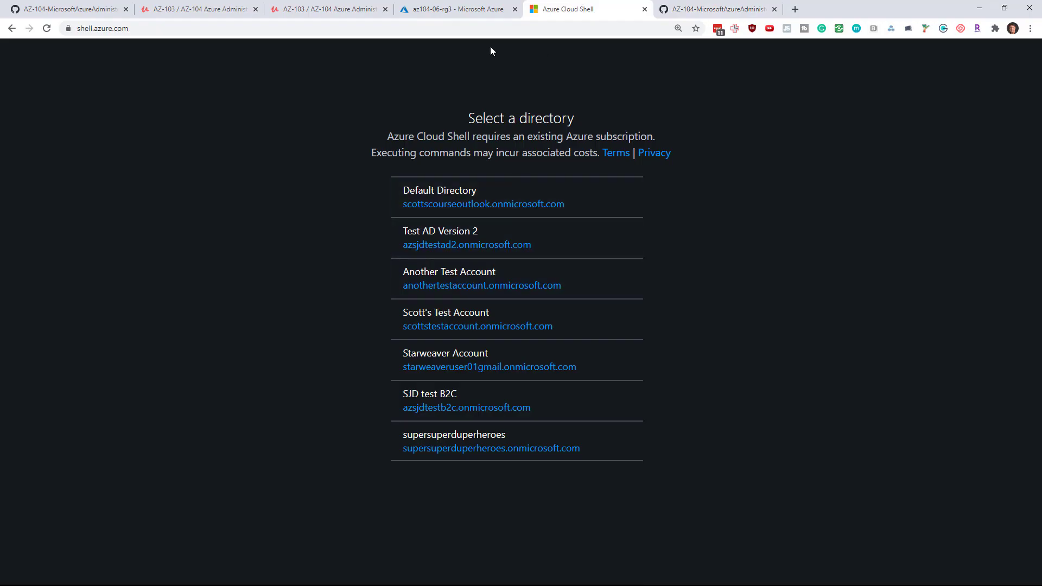
click(454, 194)
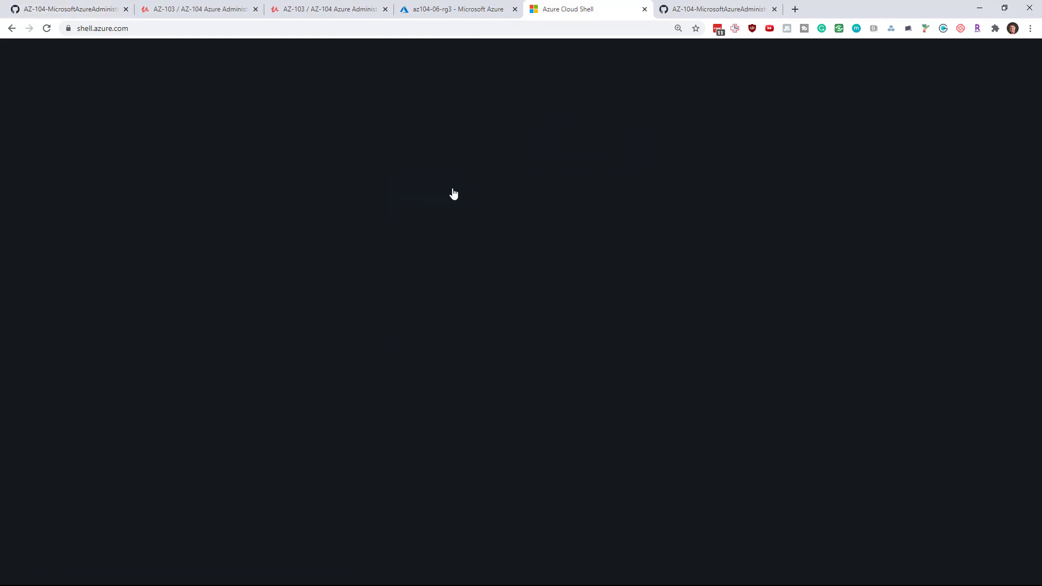
Step: Read the Task 2 instructions in the lab page, highlighting az104-06-vnet01 and the heading words 'hub and spoke network topology'
click(75, 8)
scroll(293, 318, down, 4)
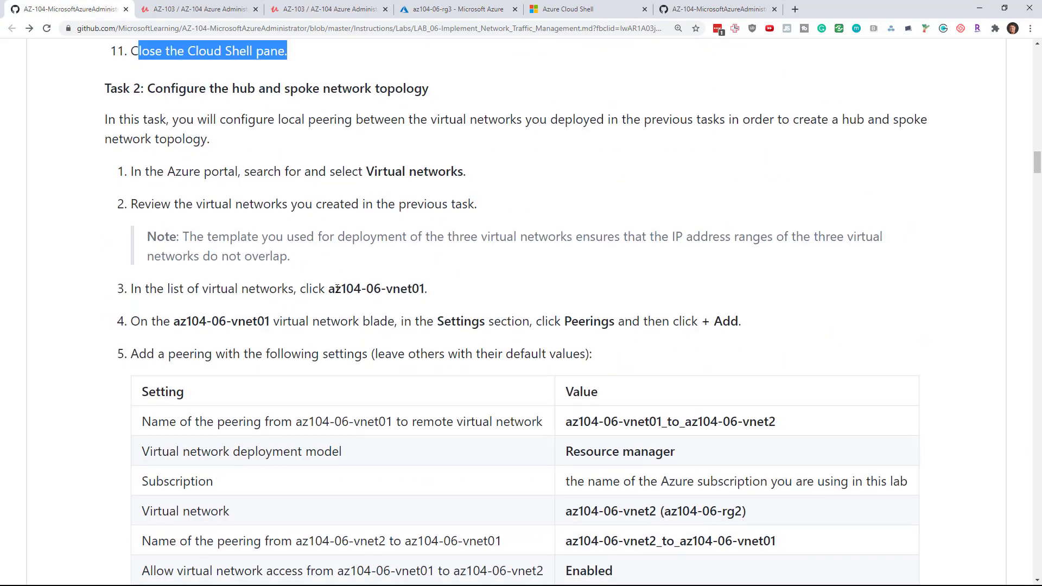
drag(329, 288, 429, 289)
scroll(597, 326, down, 1)
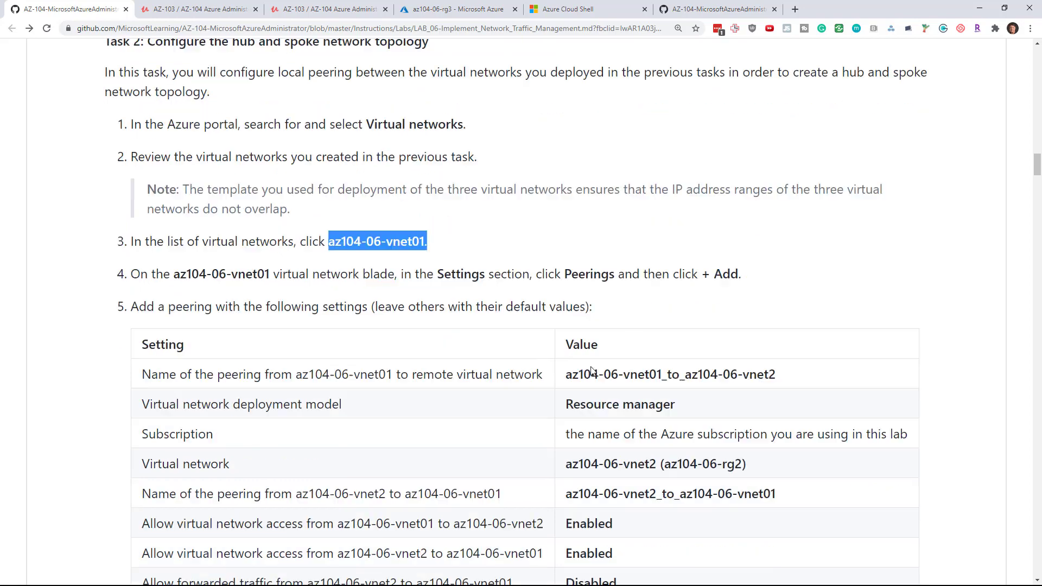
scroll(606, 289, down, 2)
scroll(246, 196, up, 5)
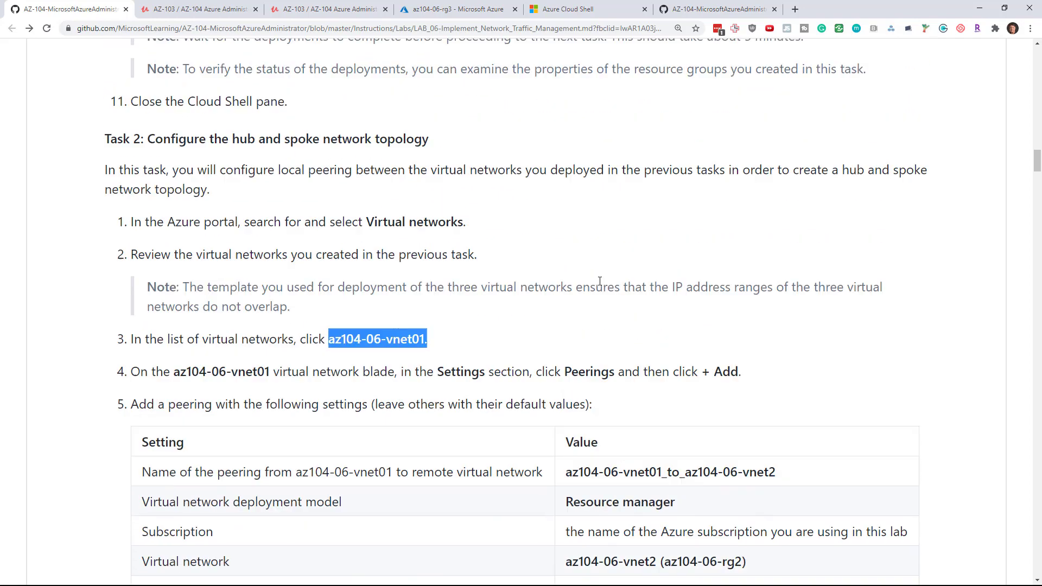
drag(233, 197, 437, 203)
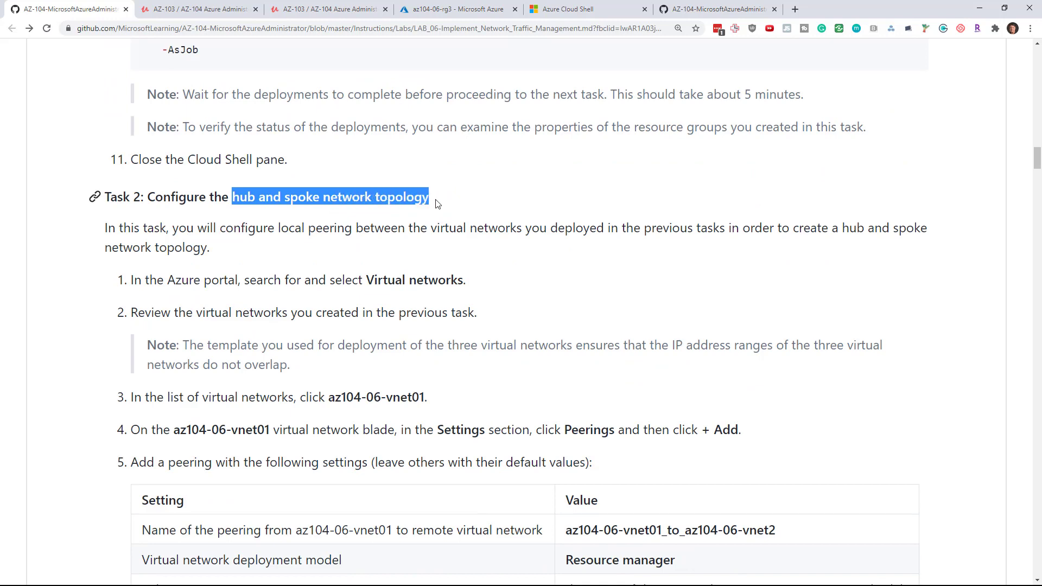
double_click(239, 197)
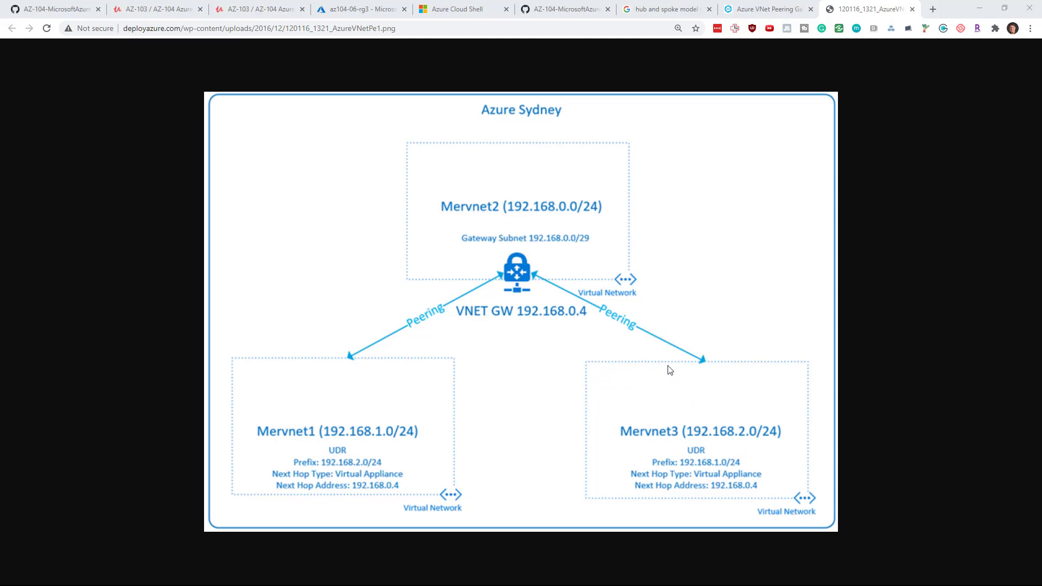
Step: Return from the peering diagram to Task 2 and copy the peering name az104-06-vnet01_to_az104-06-vnet2 from the settings table
key(ctrl+Tab)
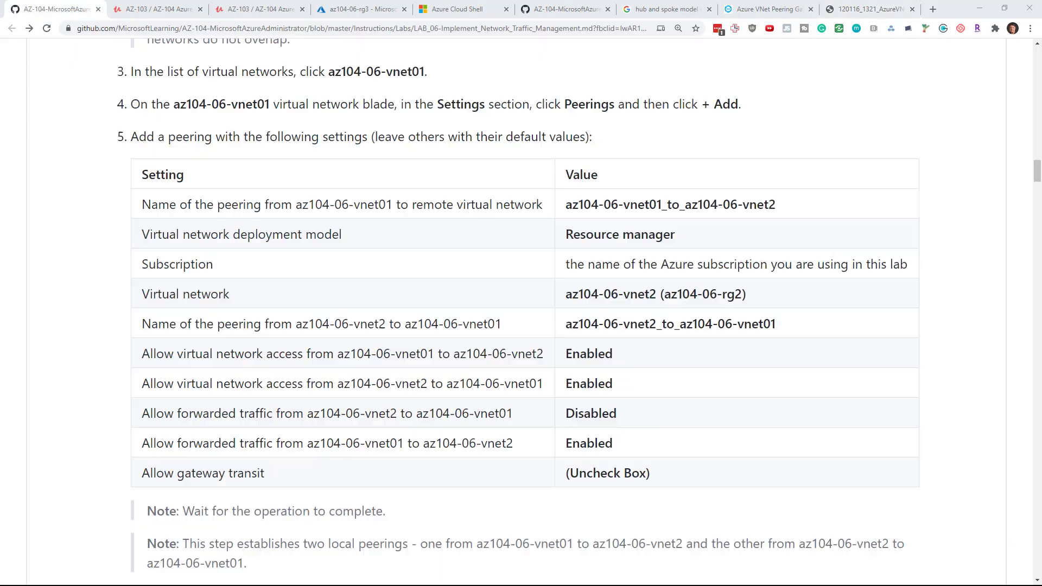
scroll(161, 143, up, 4)
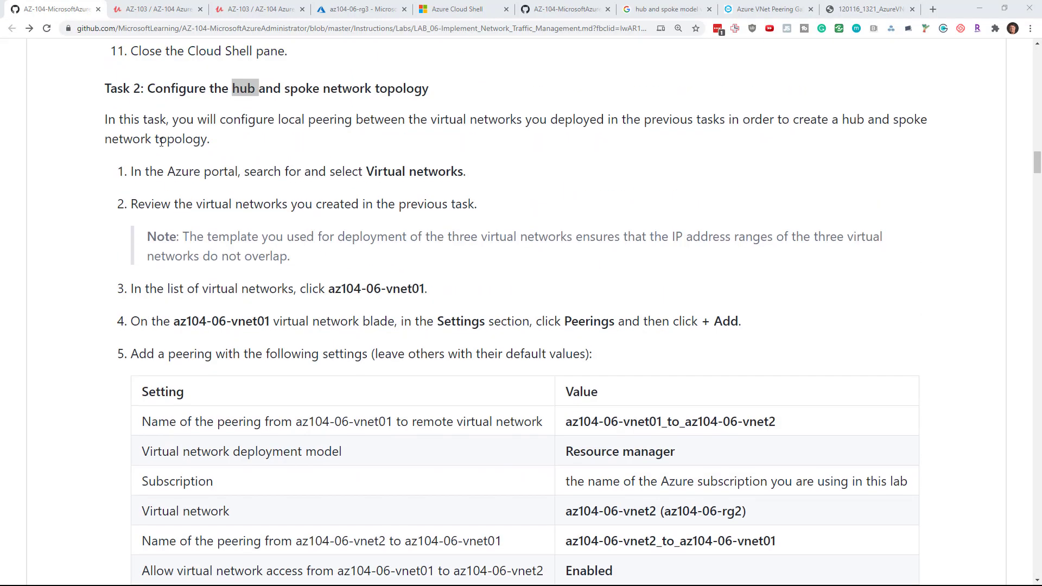
scroll(251, 217, down, 3)
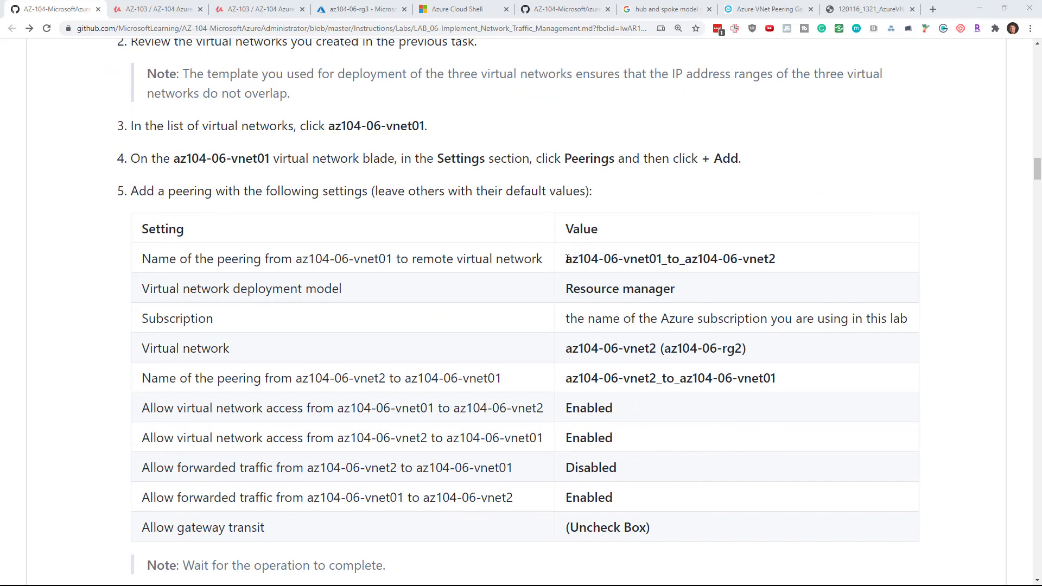
drag(566, 259, 780, 260)
key(ctrl+c)
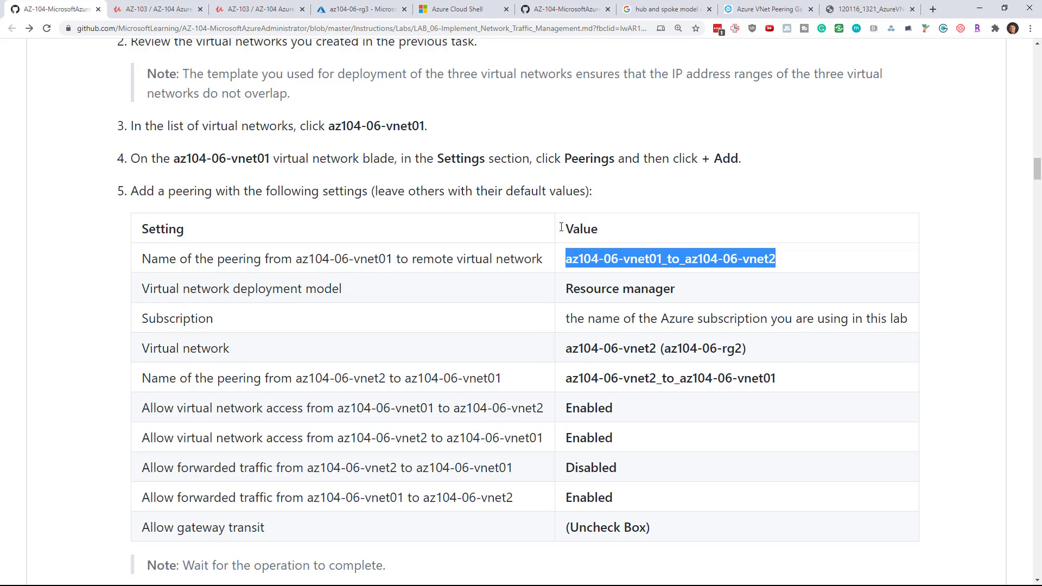
Step: Switch back to the Azure portal and open the az104-06-rg1 resource group
click(355, 6)
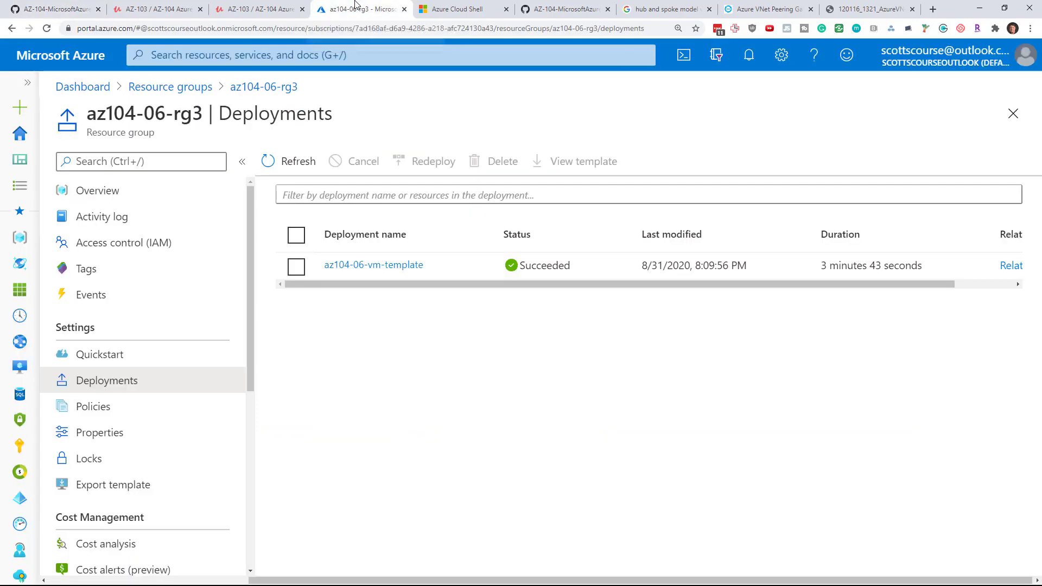
click(161, 88)
click(157, 290)
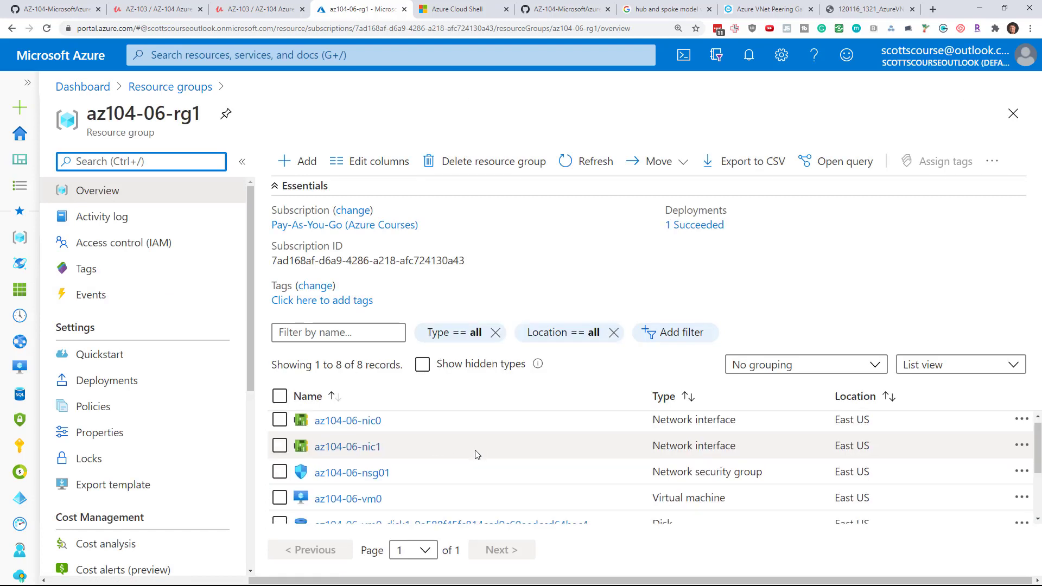
Step: Open the az104-06-vnet01 virtual network from the group's resources and show its peerings
scroll(476, 454, down, 3)
scroll(424, 489, up, 2)
scroll(380, 510, down, 2)
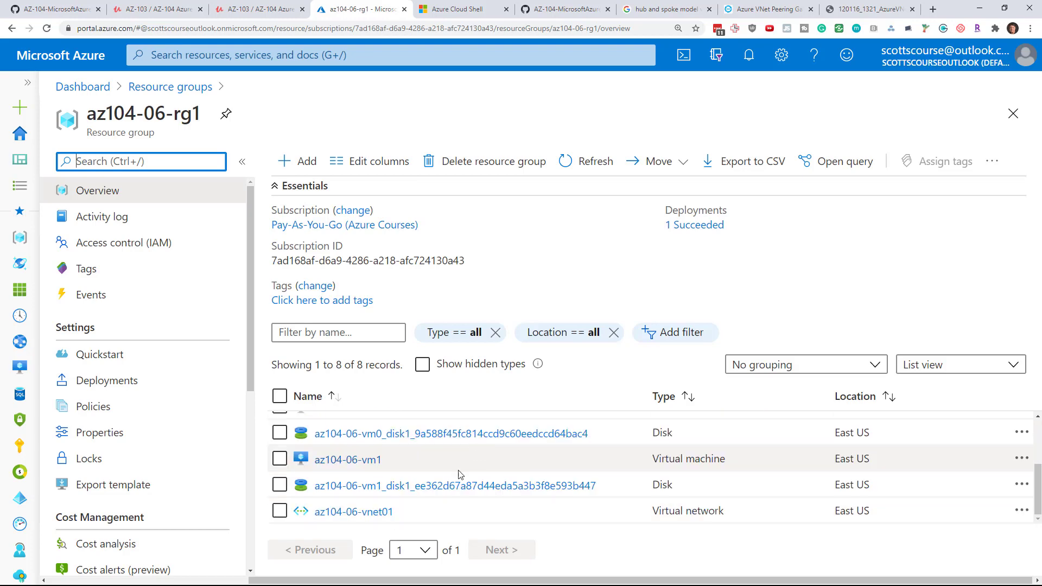
click(365, 512)
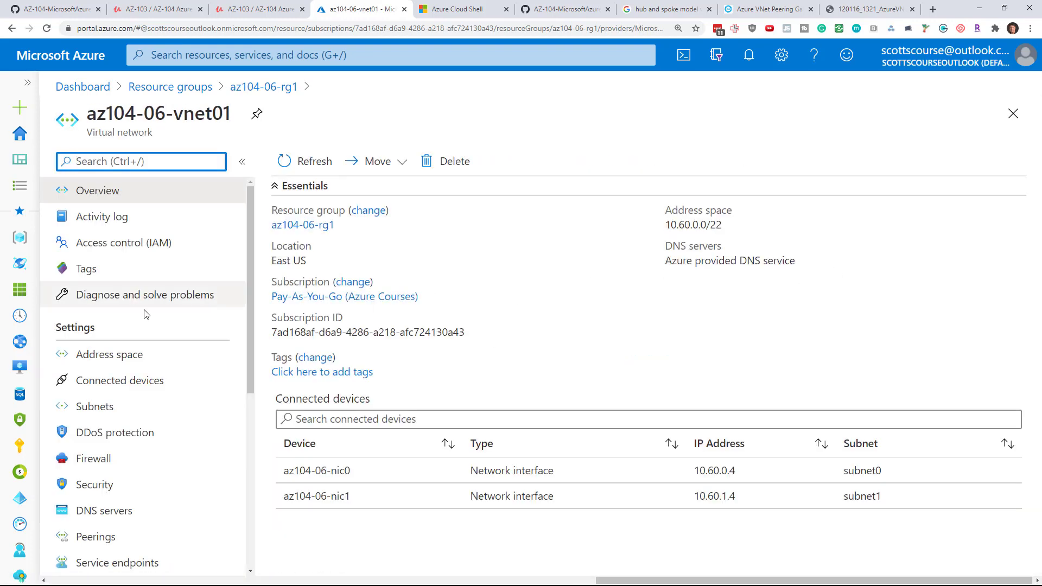
scroll(87, 271, down, 1)
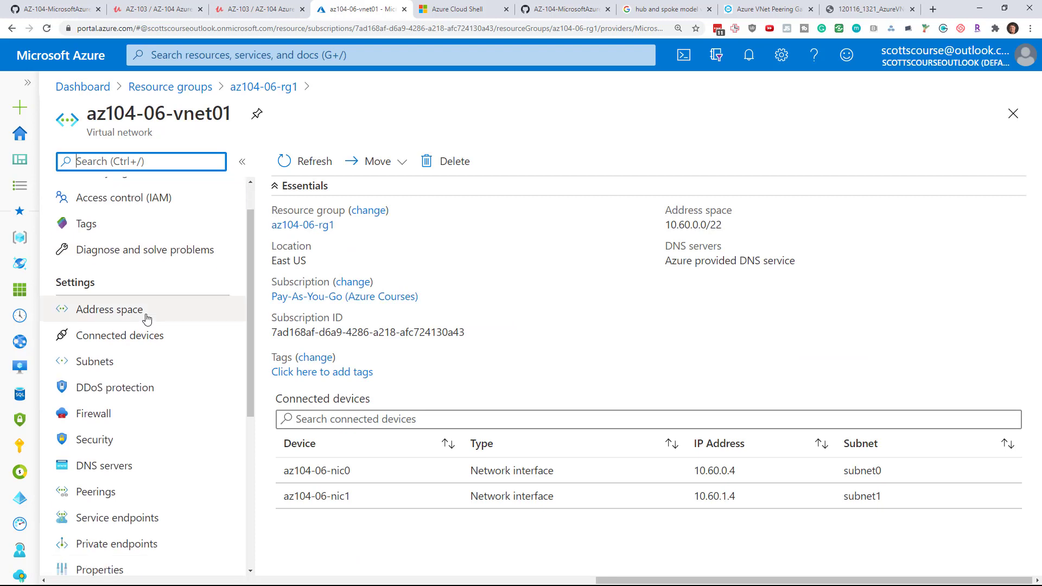
click(93, 484)
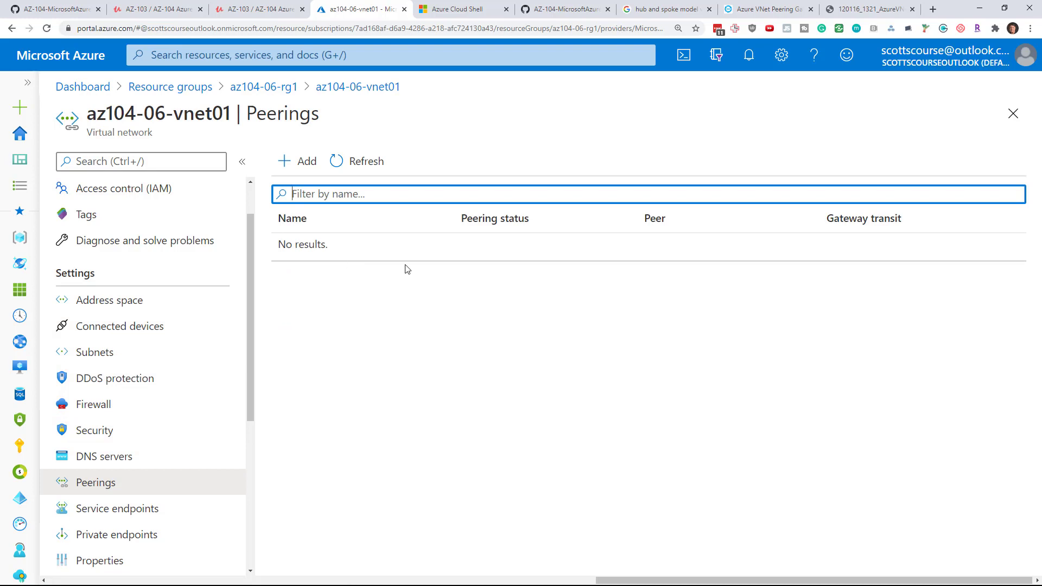
Step: Start adding a peering on az104-06-vnet01, name it az104-06-vnet01_to_az104-06-vnet2, and check the lab's settings table
click(314, 163)
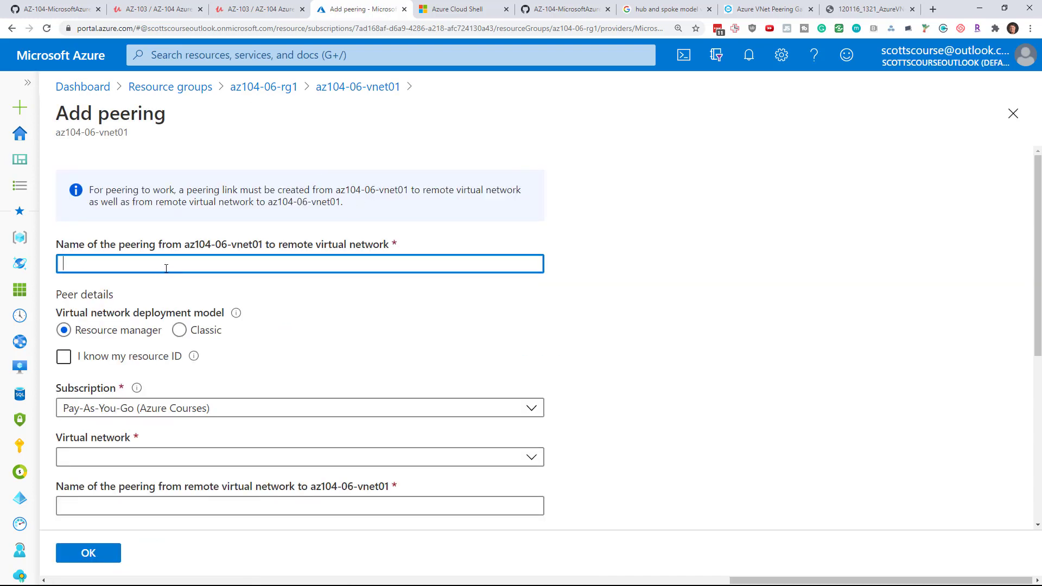
click(207, 262)
key(ctrl+v)
key(ctrl+1)
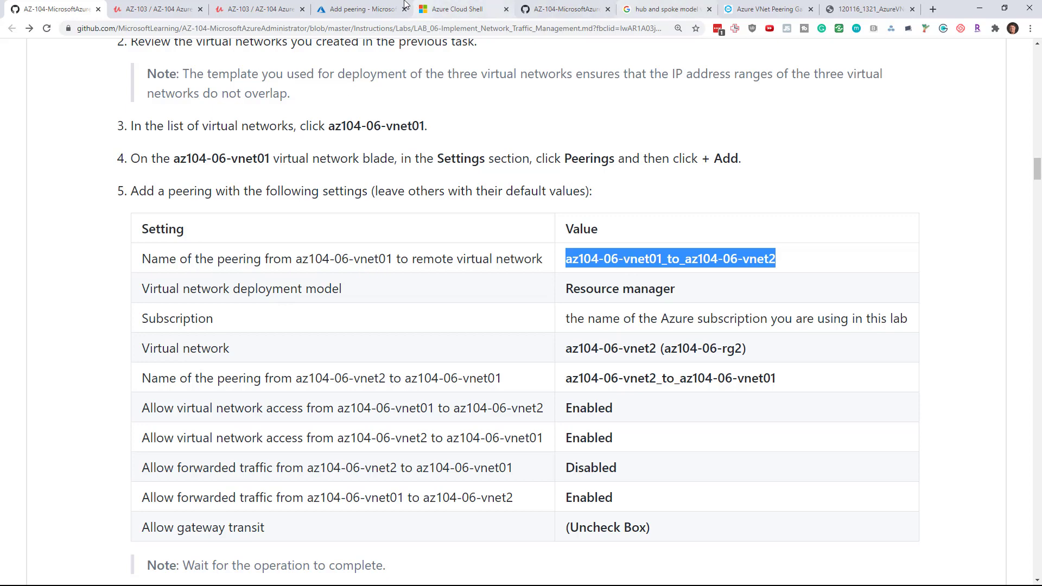
click(351, 5)
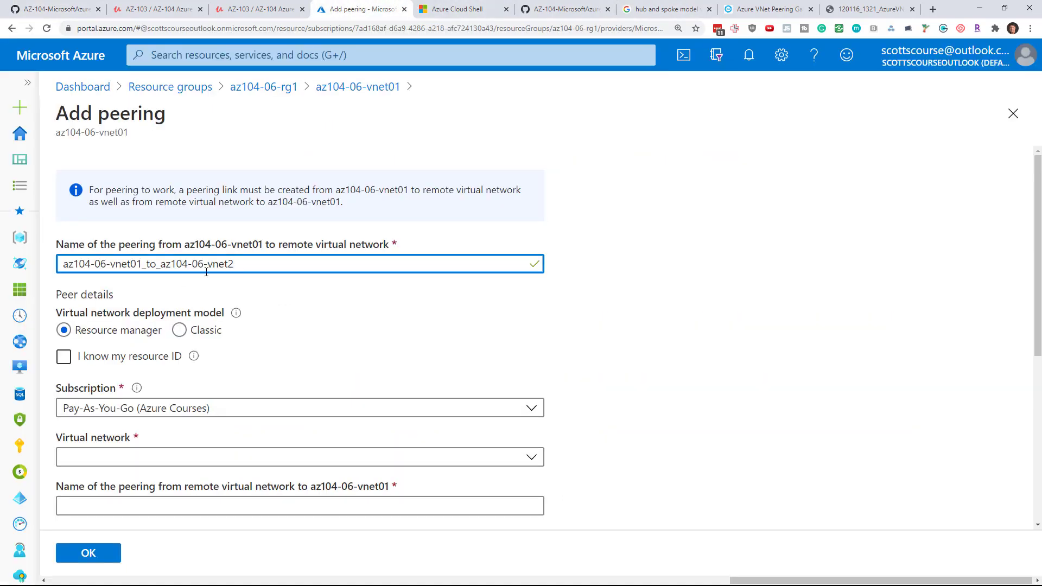
Step: Choose az104-06-vnet2 (az104-06-rg2) as the remote virtual network and name the return peering az104-06-vnet2_to_az104-06-vnet01
scroll(80, 218, down, 3)
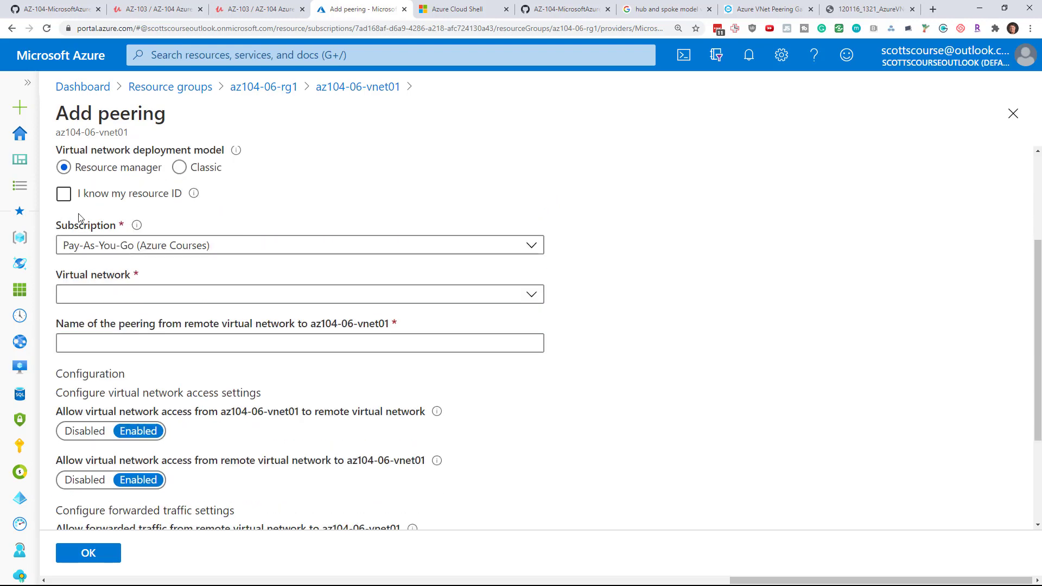
click(129, 297)
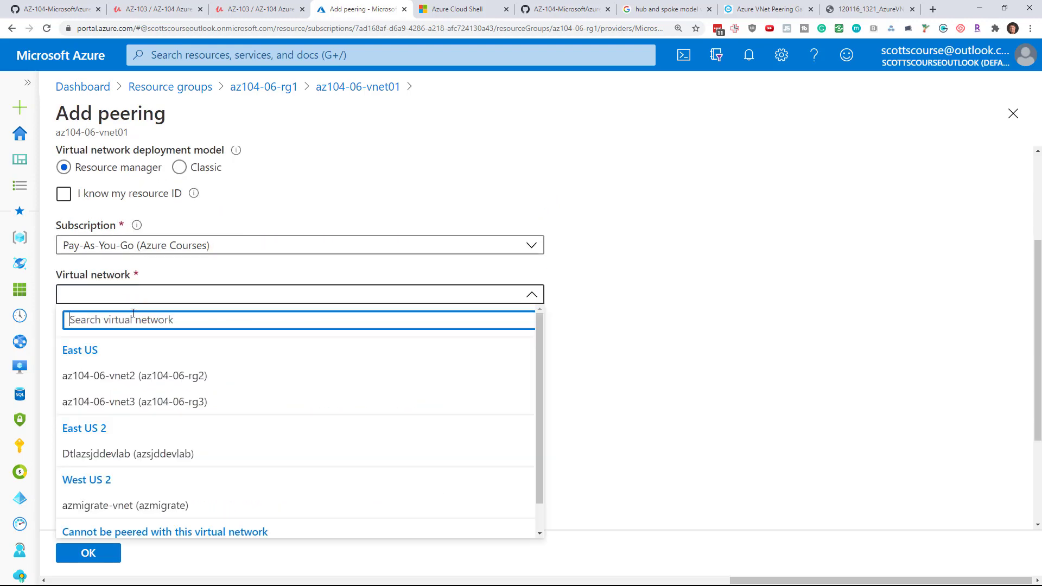
click(154, 377)
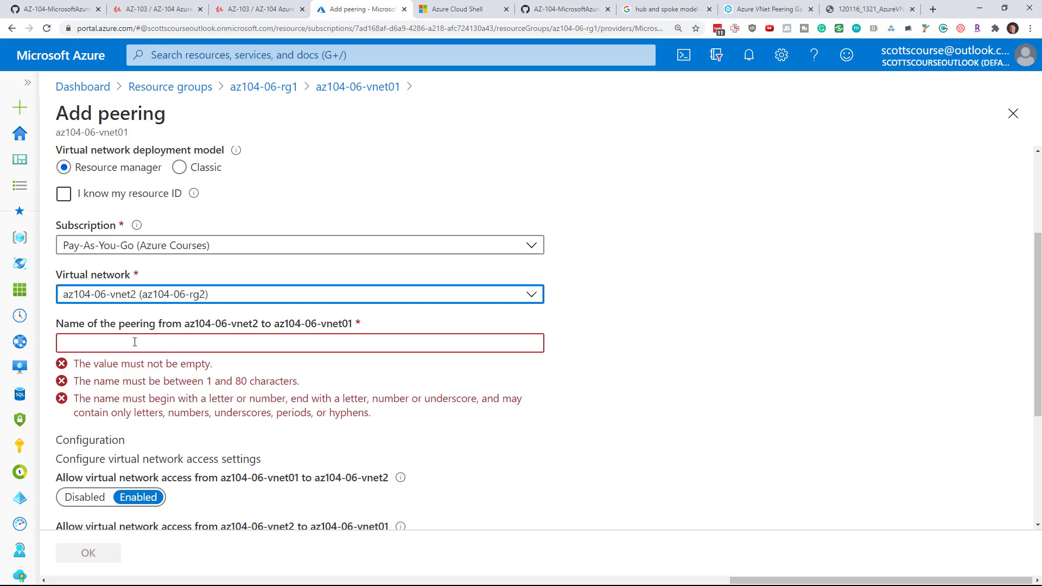
scroll(172, 225, up, 2)
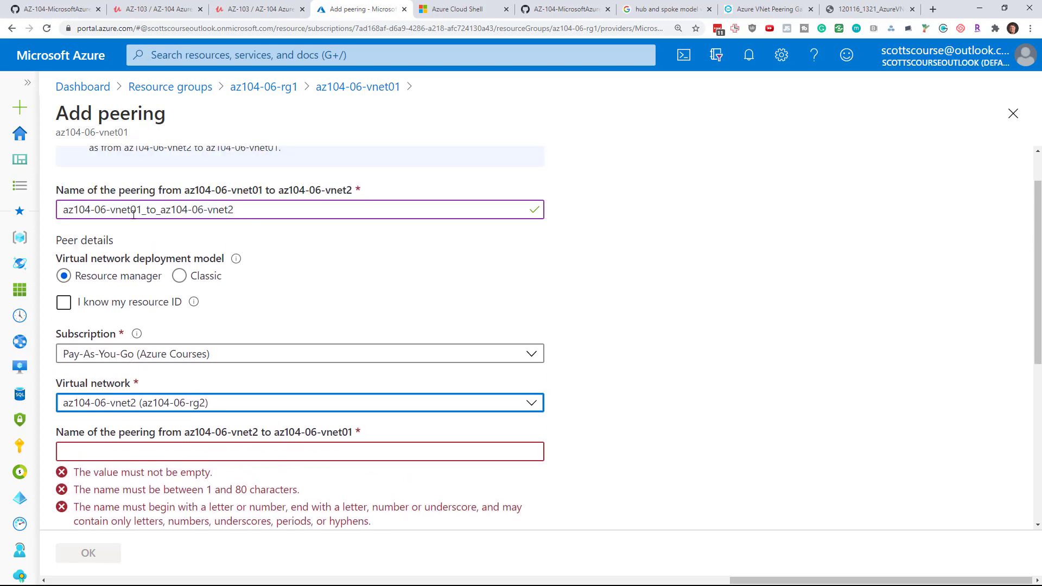
scroll(221, 450, down, 2)
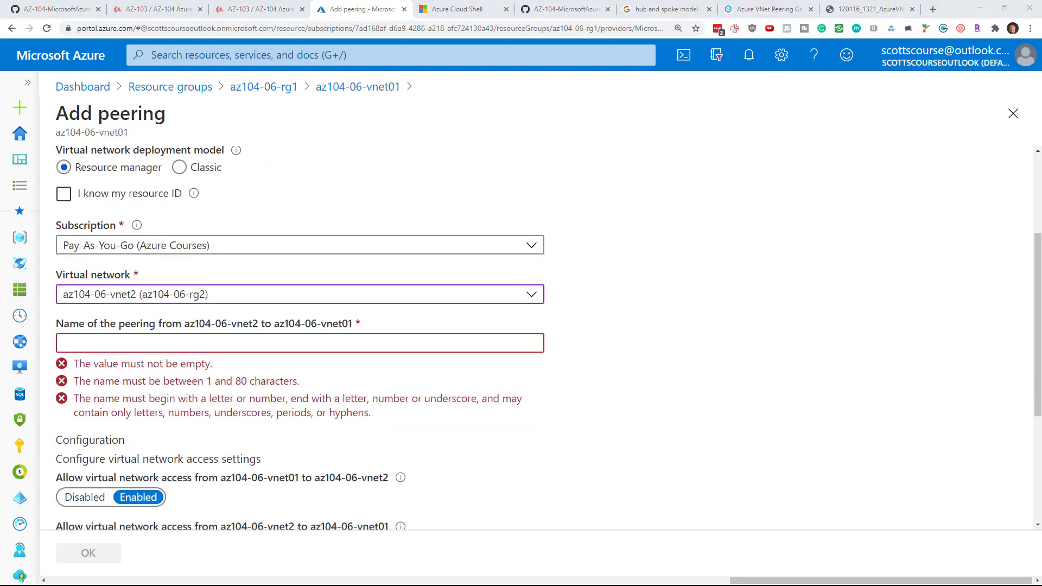
click(228, 343)
text(az104-06-vnet2_to_az104-06-vnet01)
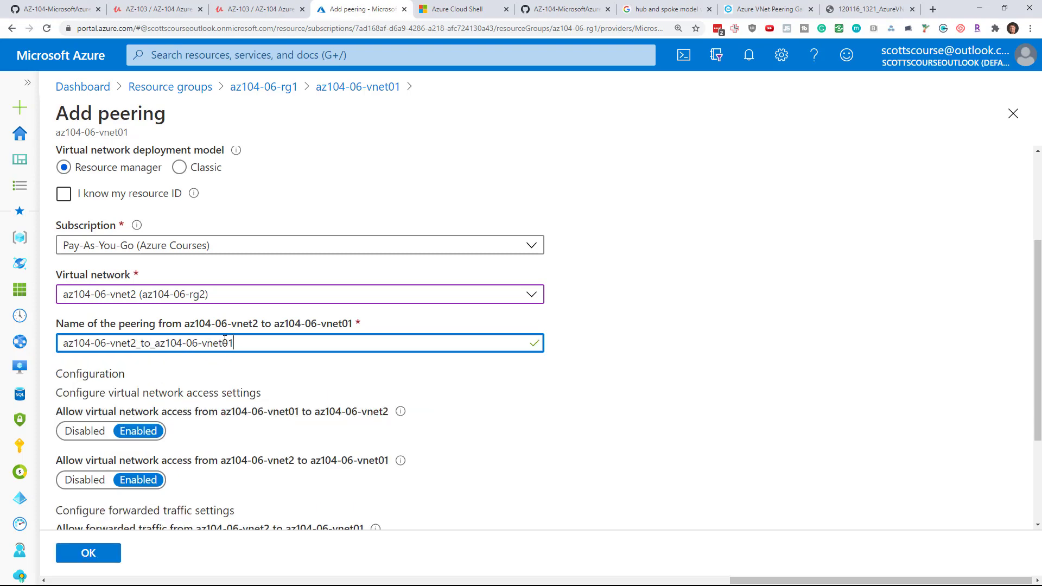
Step: Compare the source and destination networks in the two peering names, highlighting their vnet suffixes
scroll(150, 215, up, 2)
drag(127, 210, 147, 210)
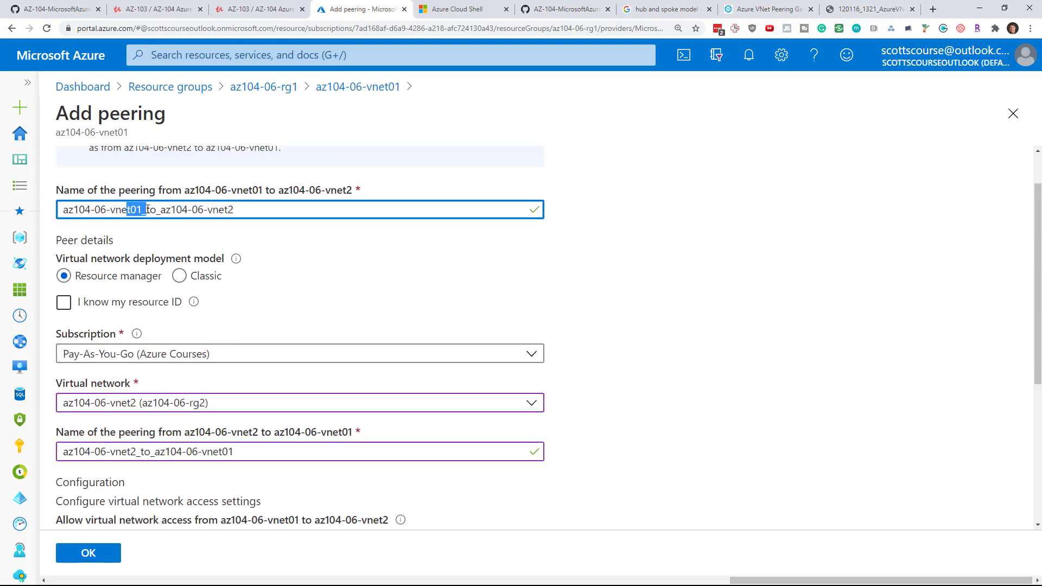
drag(227, 210, 235, 210)
drag(129, 450, 137, 452)
drag(218, 451, 239, 452)
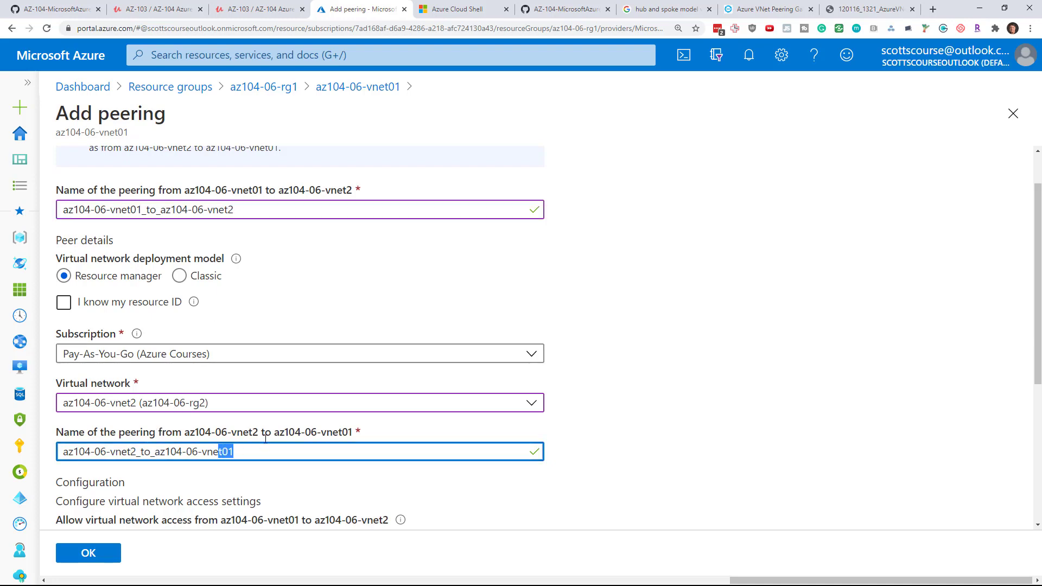
Step: Enable forwarded traffic from az104-06-vnet01 to az104-06-vnet2 for the new peering
scroll(265, 438, down, 5)
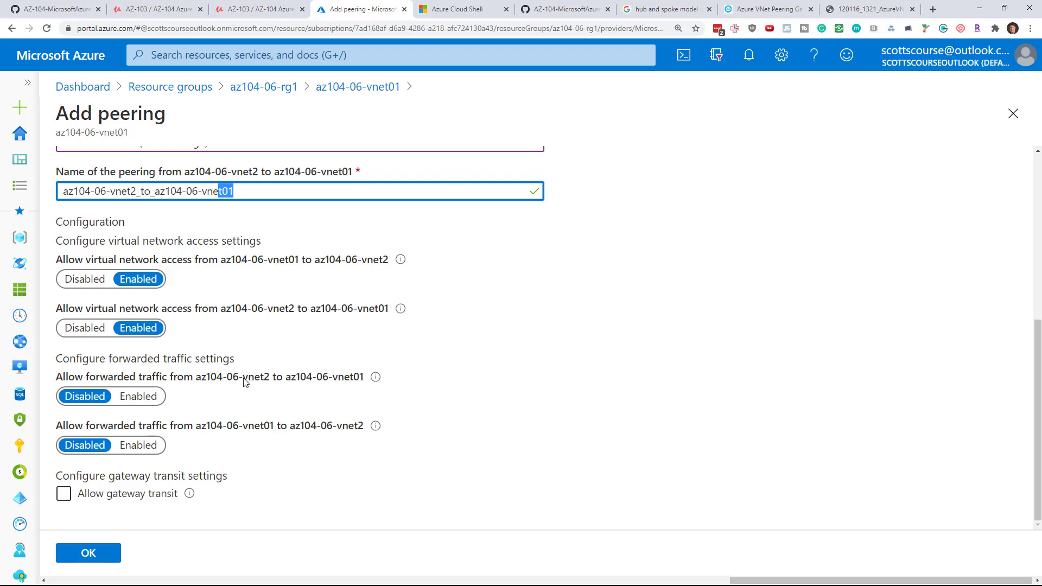
drag(245, 378, 354, 378)
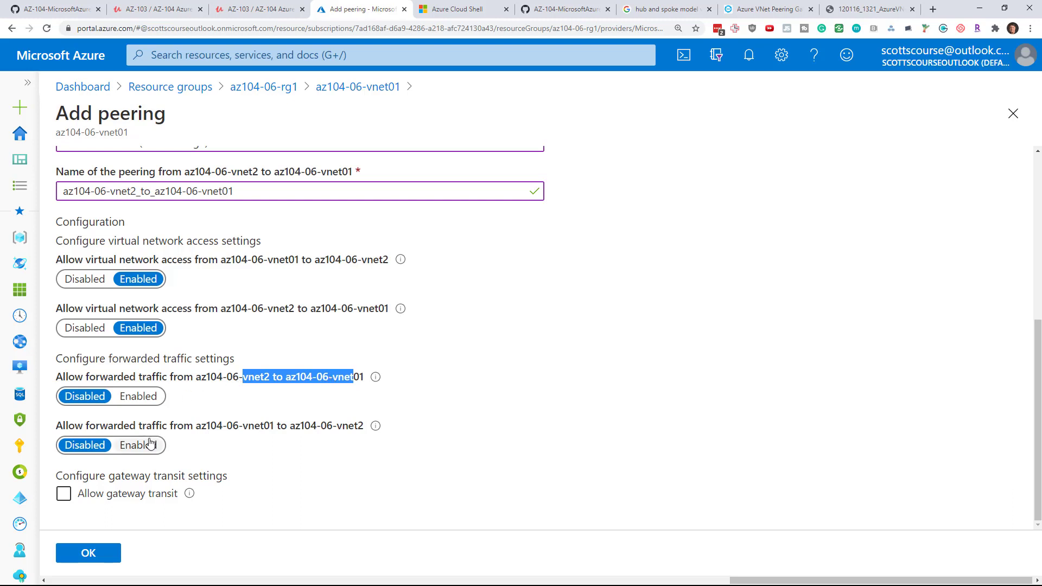
click(141, 445)
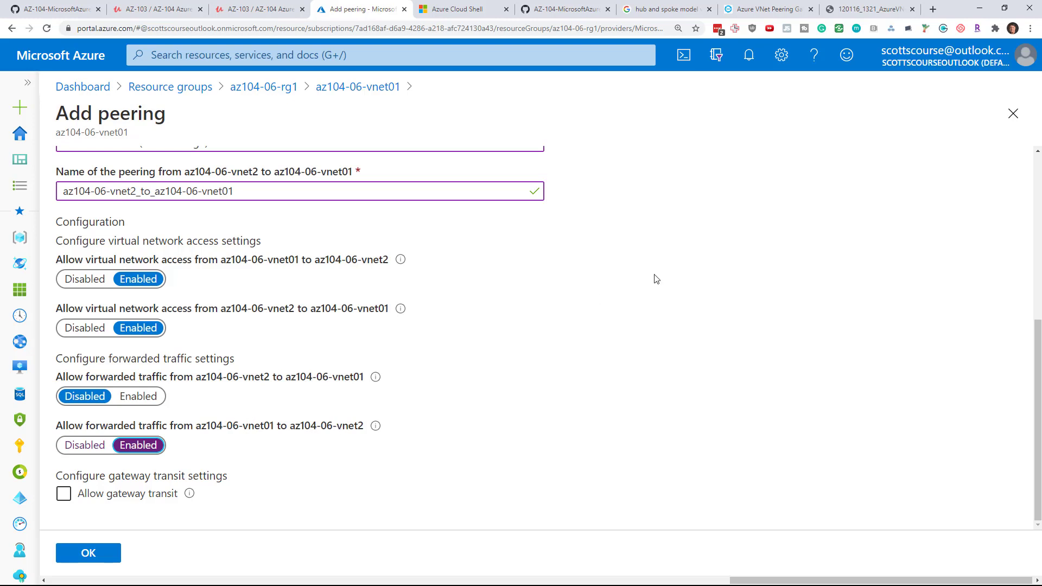
Step: Review the hub-and-spoke diagram and check the peering form against the lab's settings table, including gateway transit
click(838, 6)
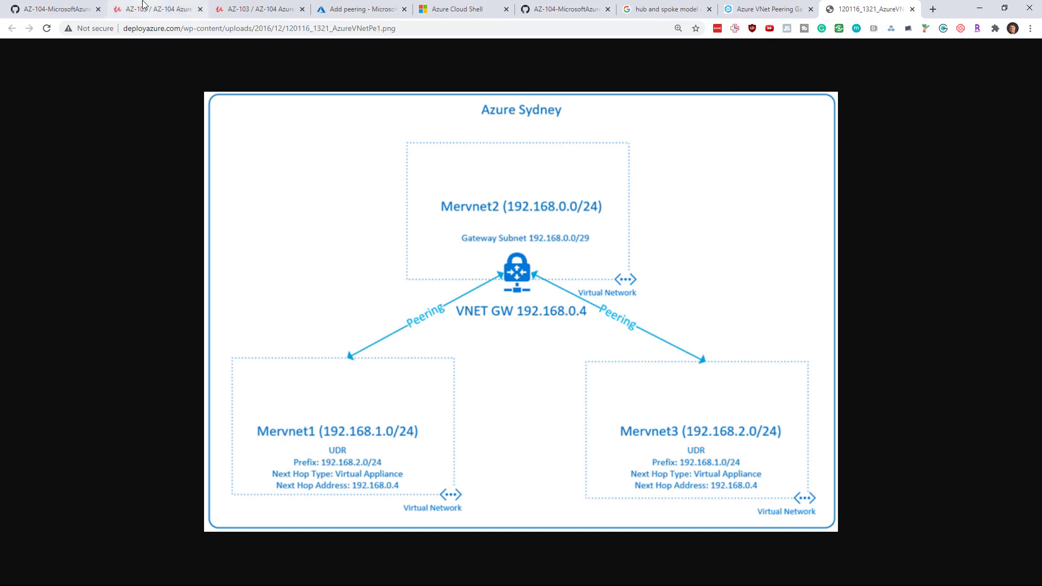
click(54, 9)
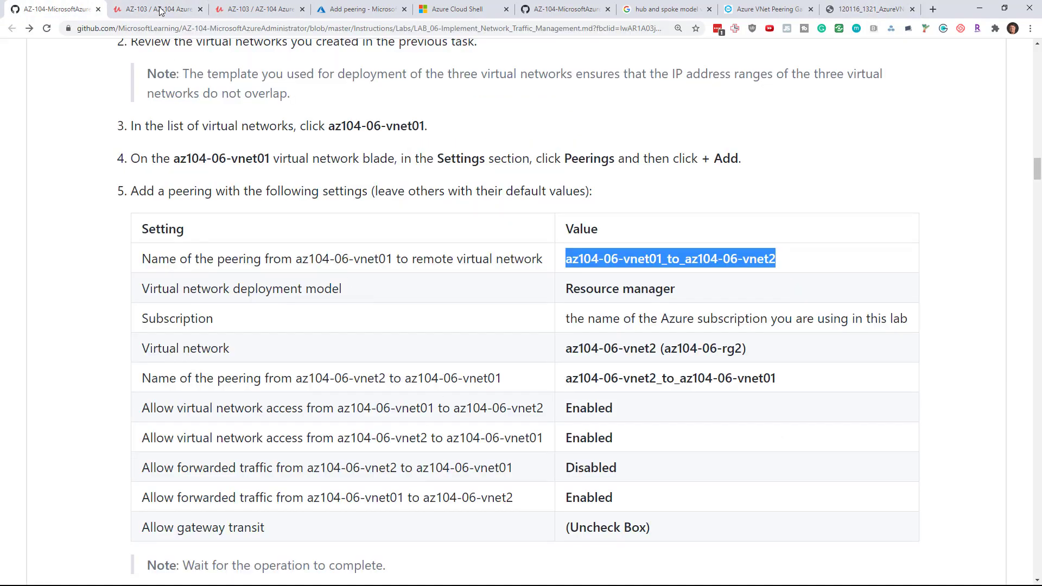
click(358, 9)
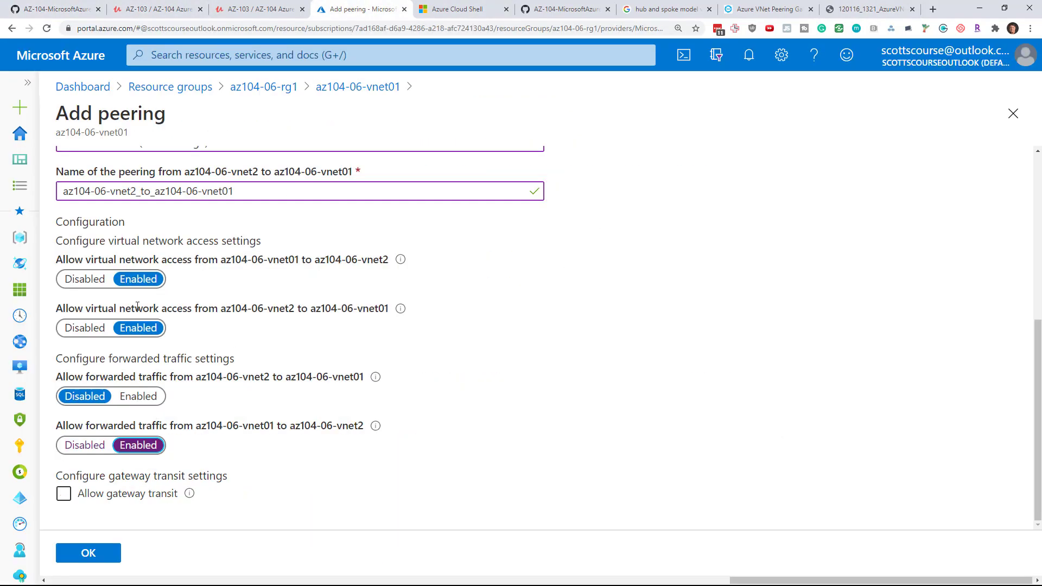
click(59, 7)
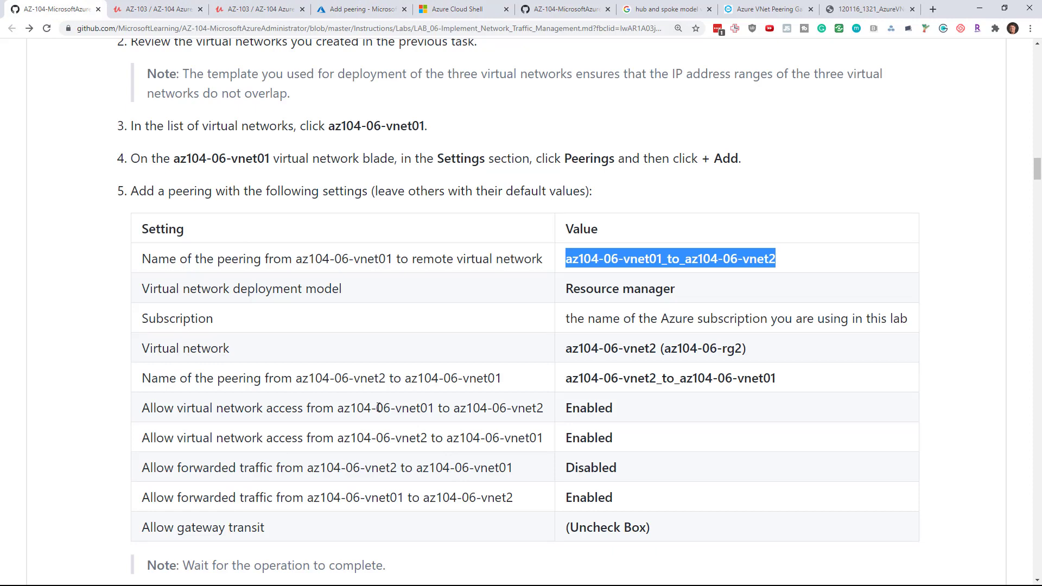
scroll(593, 440, down, 3)
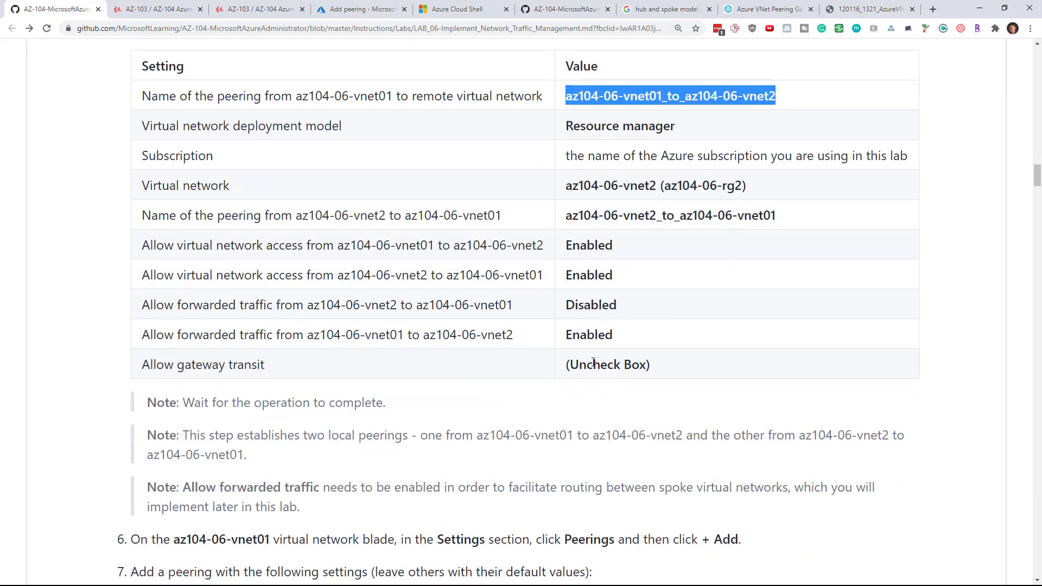
click(328, 8)
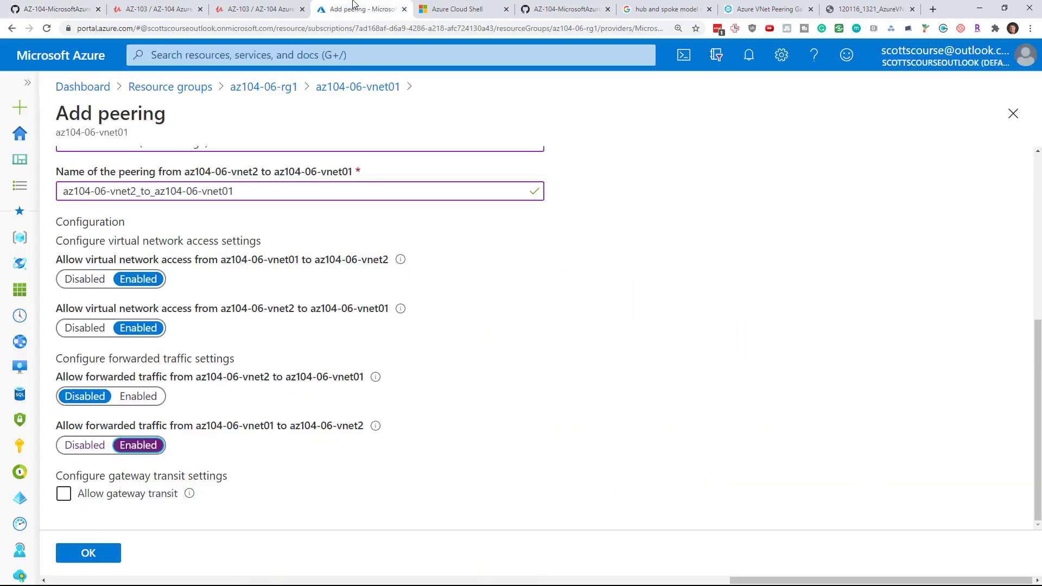
Step: Create the peering between az104-06-vnet01 and az104-06-vnet2 and check its progress in the portal notifications
click(90, 553)
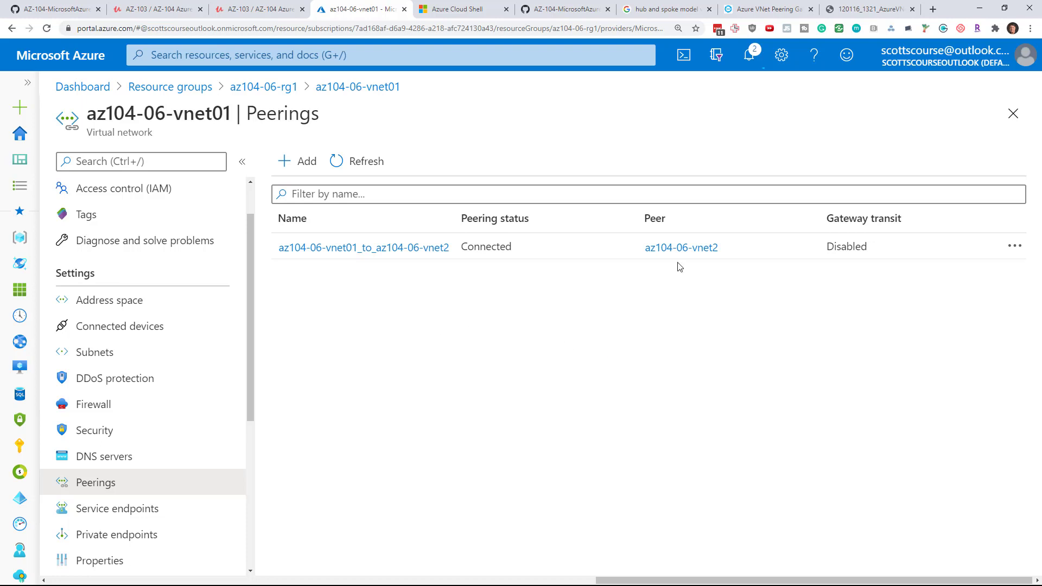
click(750, 54)
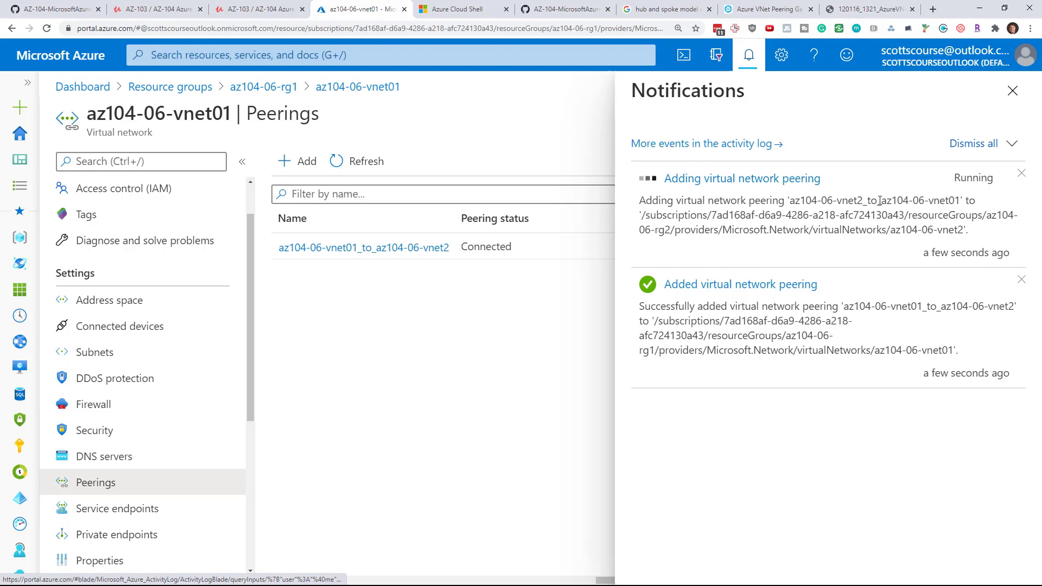
click(749, 64)
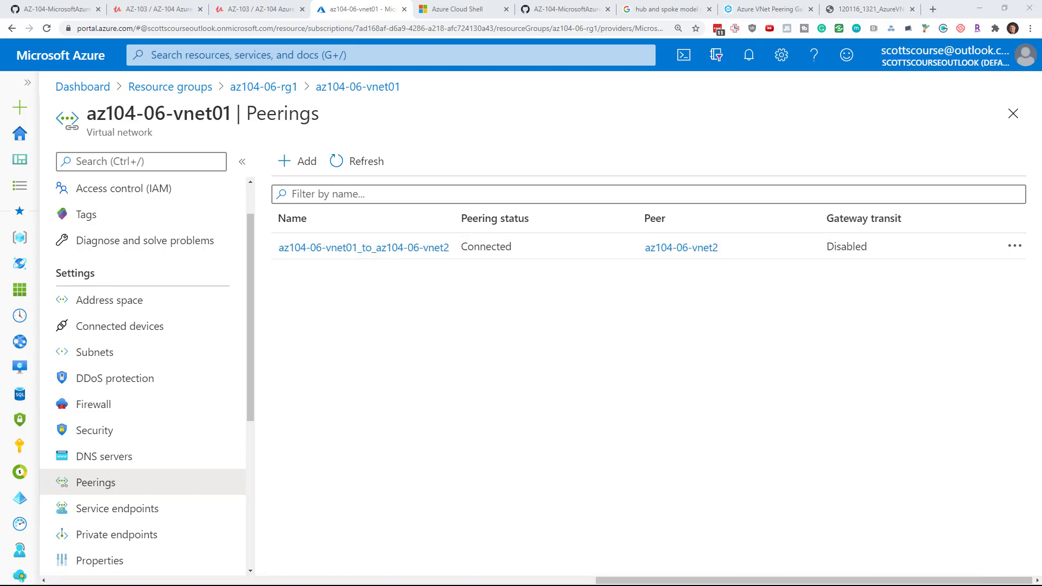
Step: Return to the lab page and copy the peering name az104-06-vnet01_to_az104-06-vnet3 from the item 7 settings table
click(57, 9)
scroll(315, 207, down, 1)
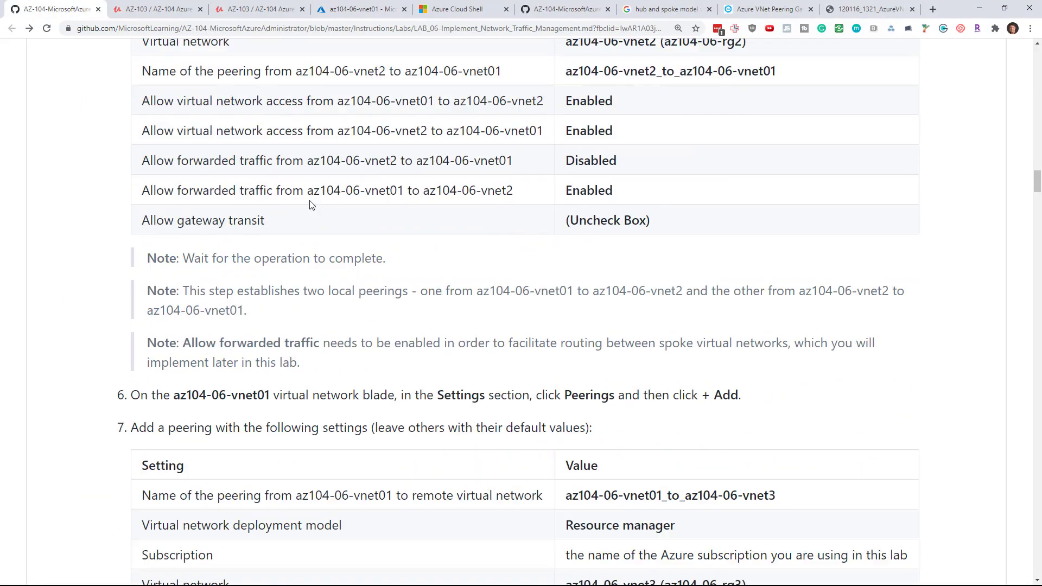
scroll(311, 204, down, 3)
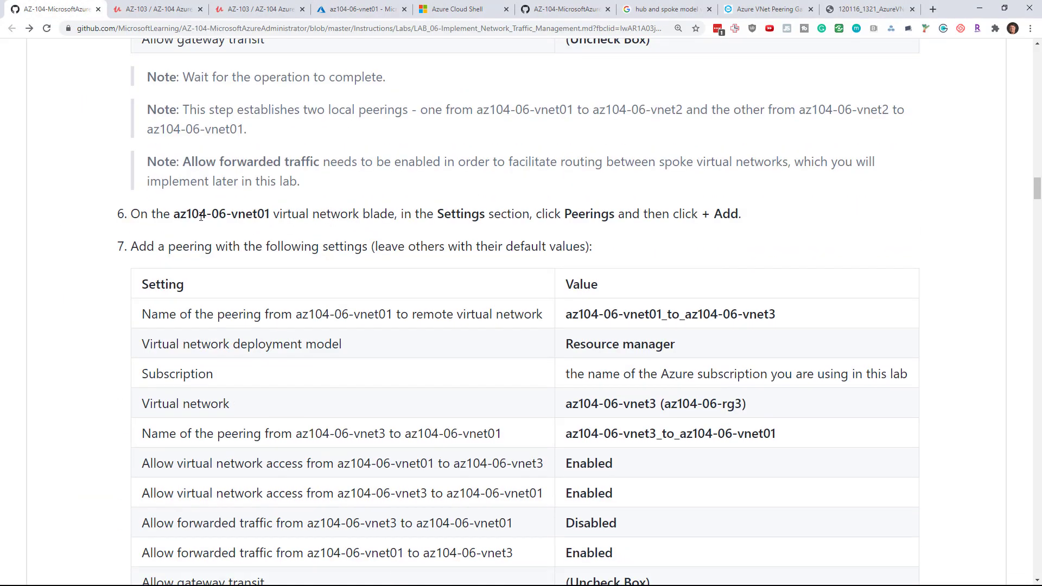
drag(562, 317, 779, 326)
key(ctrl+c)
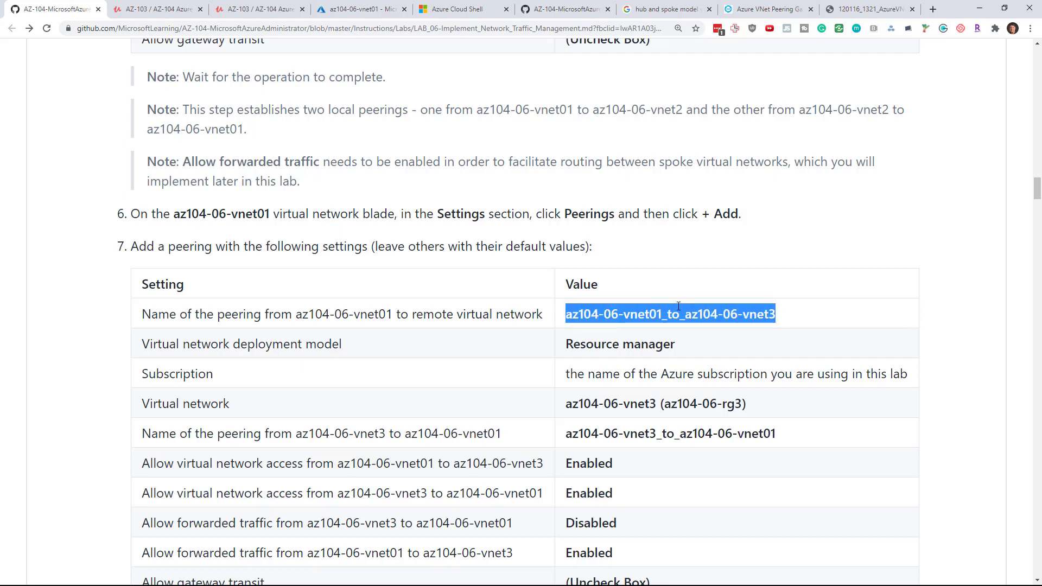
scroll(678, 307, down, 2)
Step: Switch to the Azure portal and start another peering on az104-06-vnet01 named az104-06-vnet01_to_az104-06-vnet3
click(351, 12)
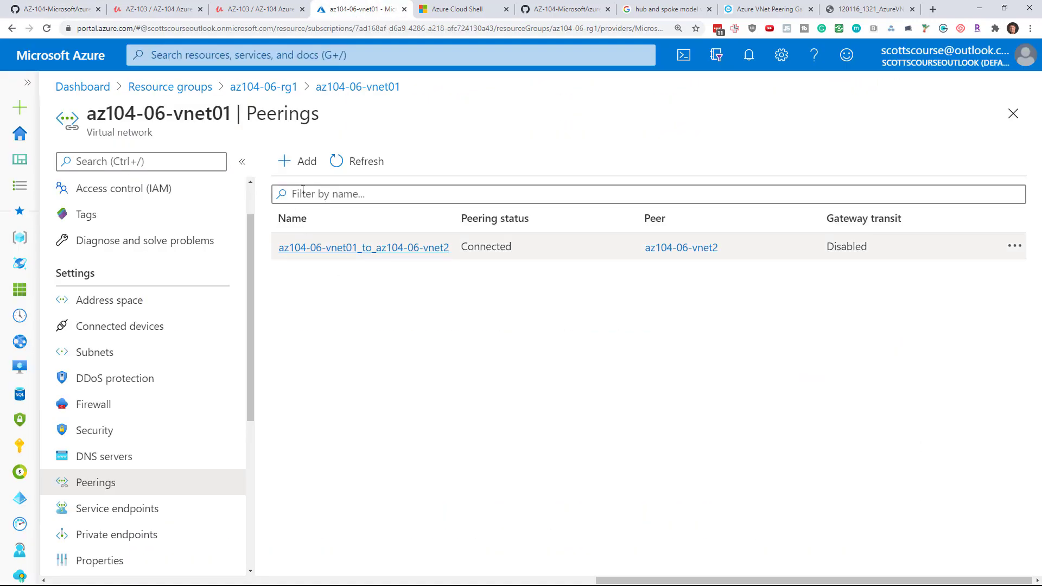
click(288, 158)
key(ctrl+v)
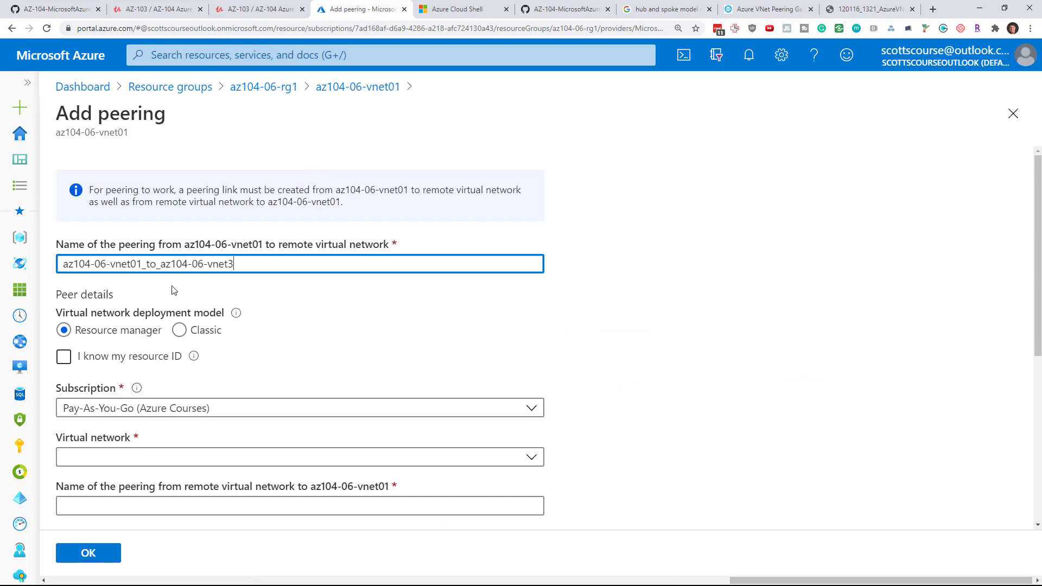
Step: Choose az104-06-vnet3 (az104-06-rg3) as the remote virtual network and name the return peering az104-06-vnet3_to_az104-06-vnet01
scroll(222, 290, down, 3)
click(106, 296)
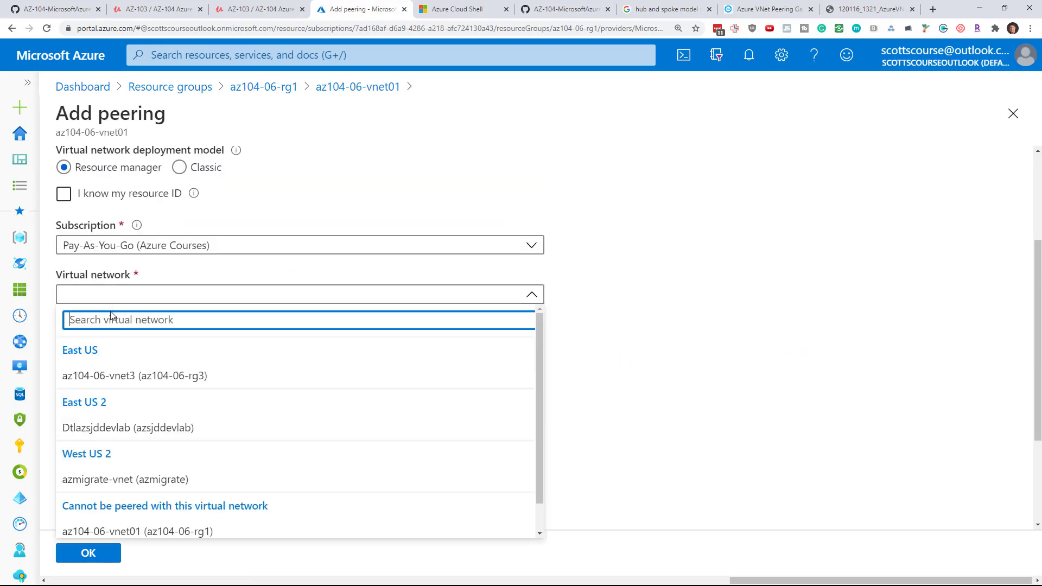
click(120, 382)
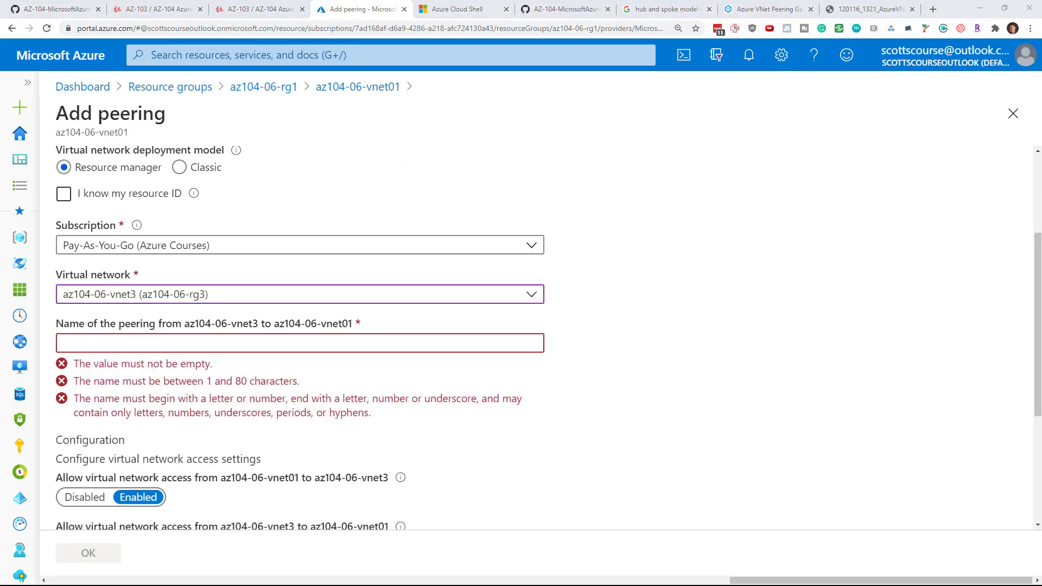
click(203, 341)
text(az104-06-vnet3_to_az104-06-vnet01)
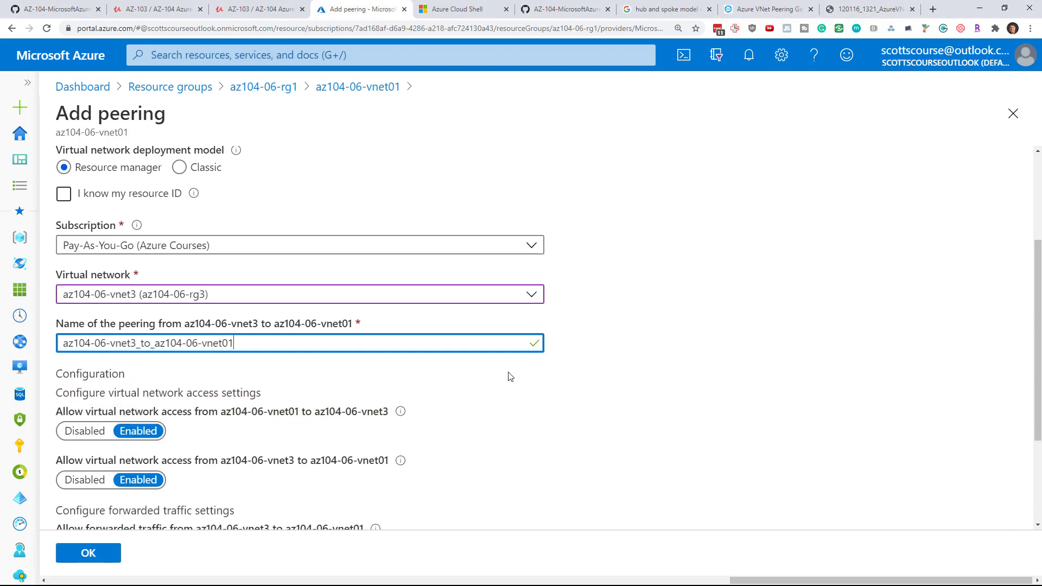
Step: Enable forwarded traffic from az104-06-vnet01 to az104-06-vnet3 and create the peering
scroll(507, 374, down, 3)
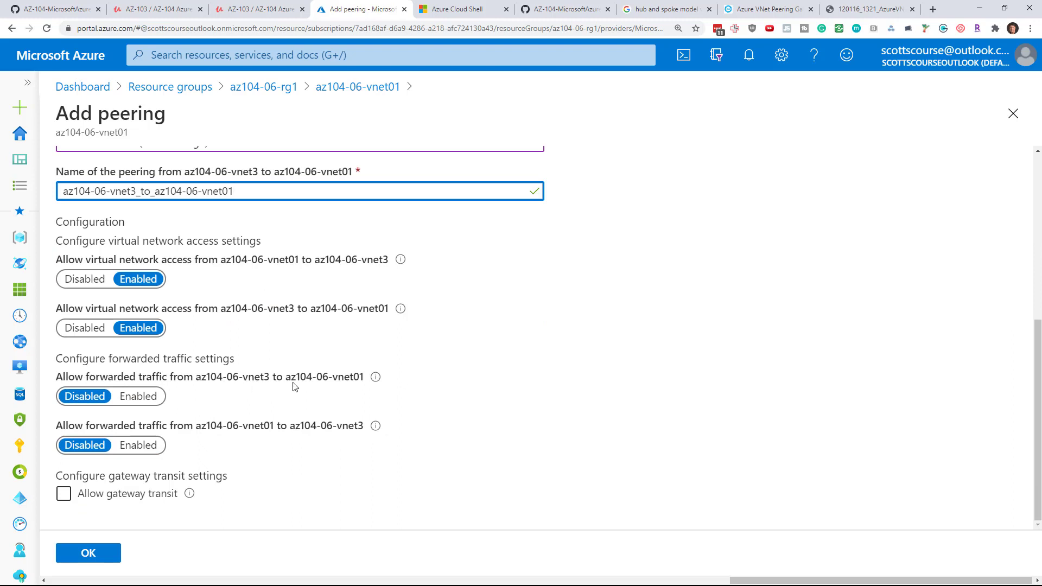
click(147, 448)
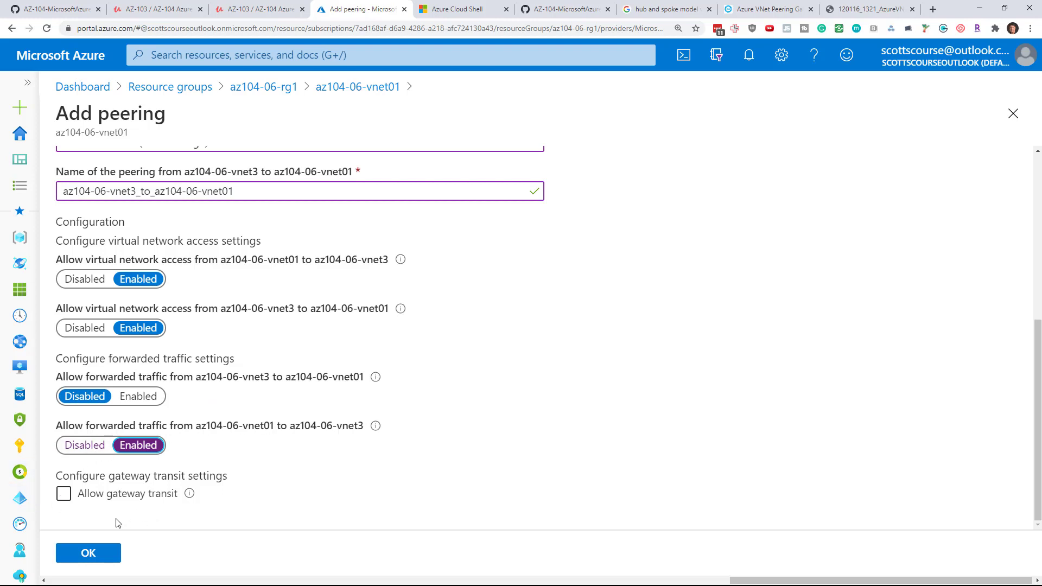
click(89, 553)
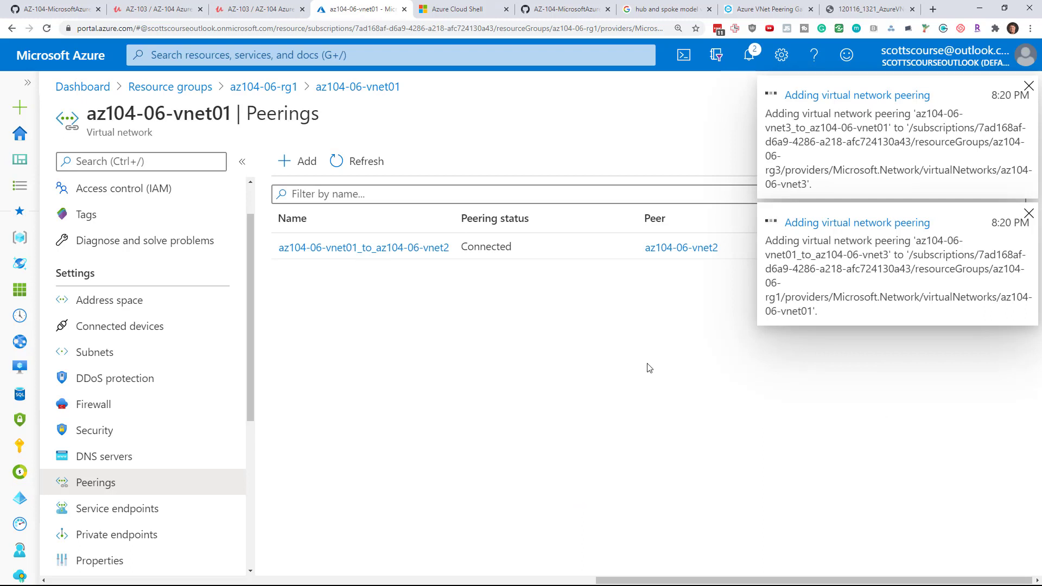
Step: View the hub-and-spoke diagram, then read the Task 3 peering transitivity instructions on the lab page, covering Network Watcher and Connection troubleshoot
click(863, 8)
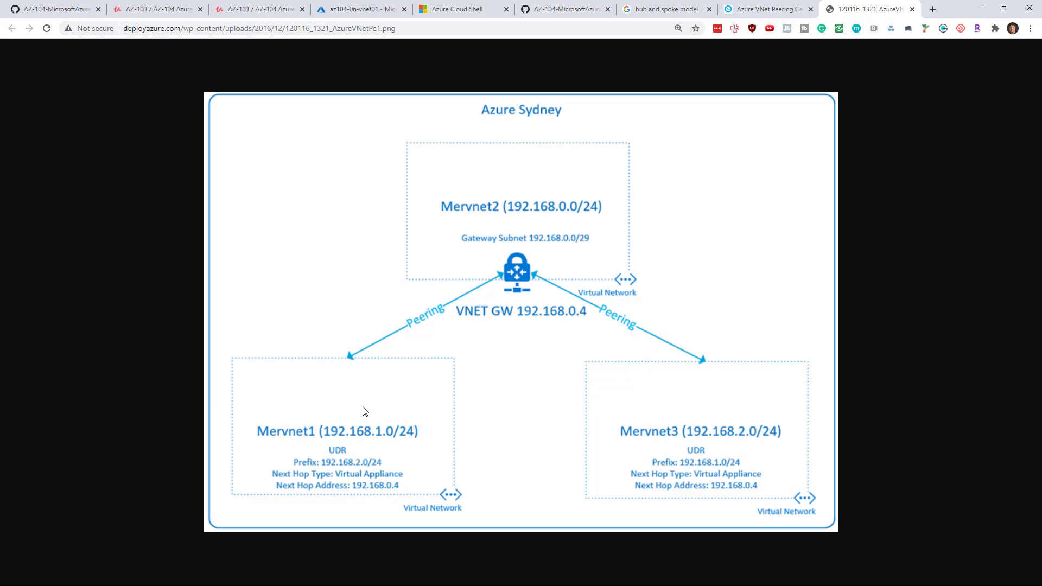
click(54, 9)
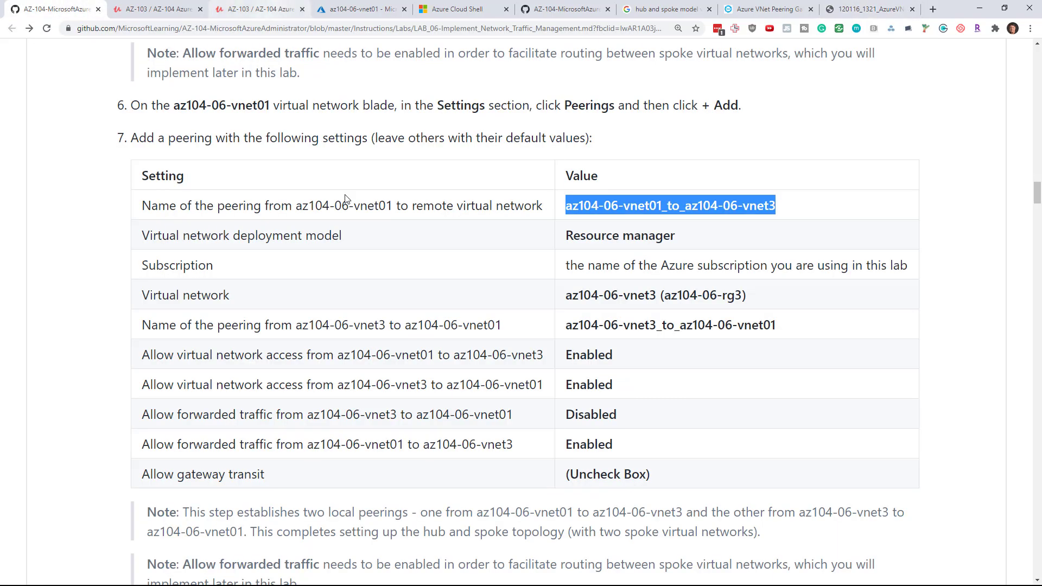
scroll(374, 251, down, 5)
scroll(292, 307, down, 2)
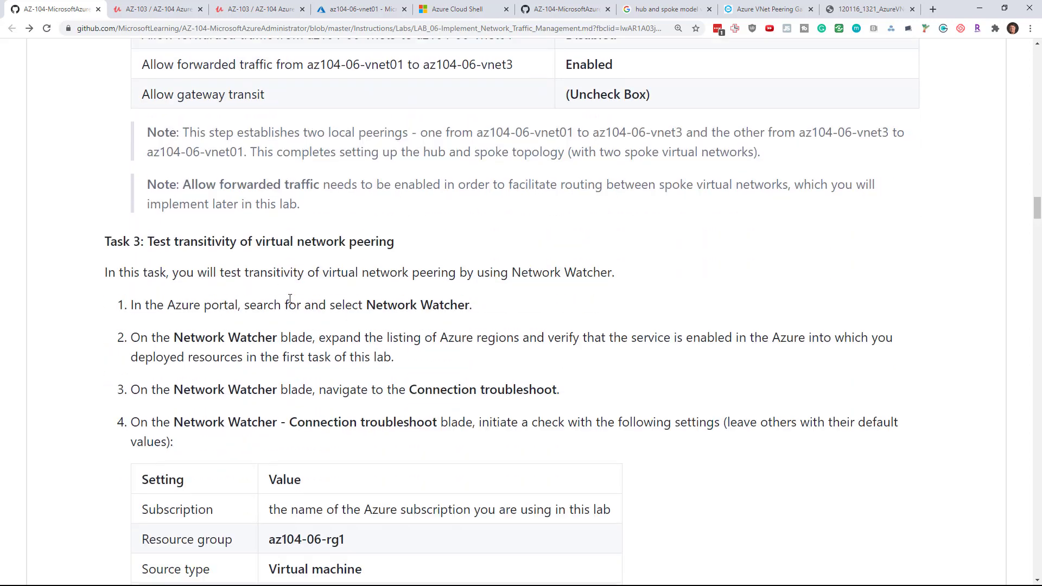
scroll(219, 263, down, 2)
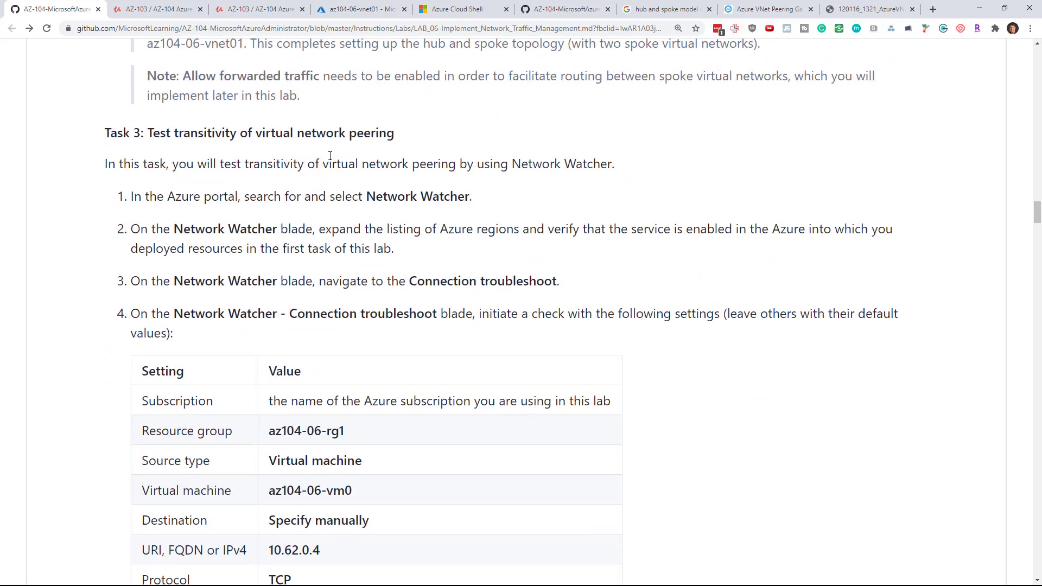
scroll(310, 170, down, 3)
scroll(139, 132, up, 3)
drag(149, 133, 396, 156)
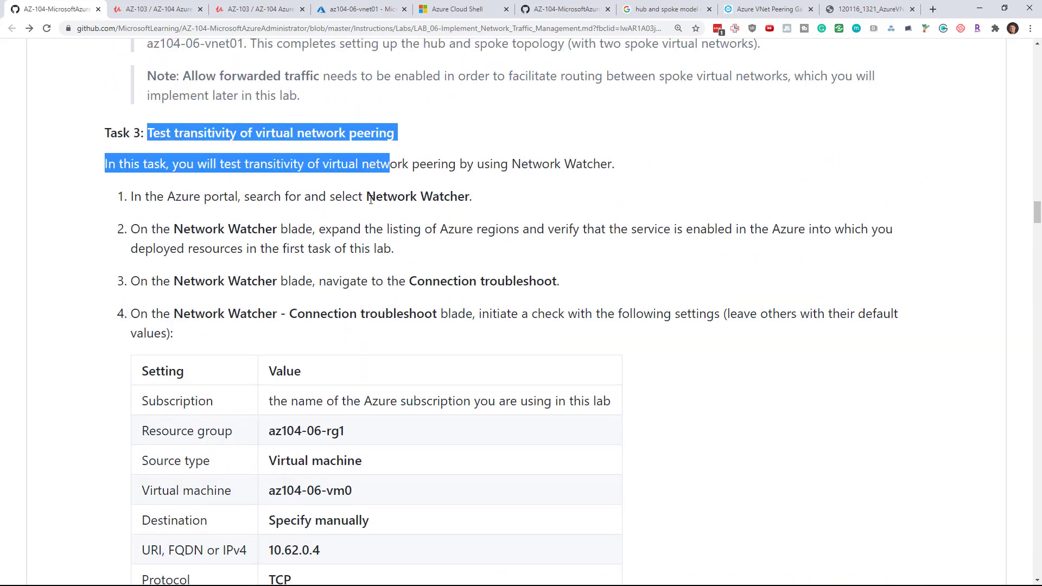
drag(368, 198, 465, 200)
click(475, 205)
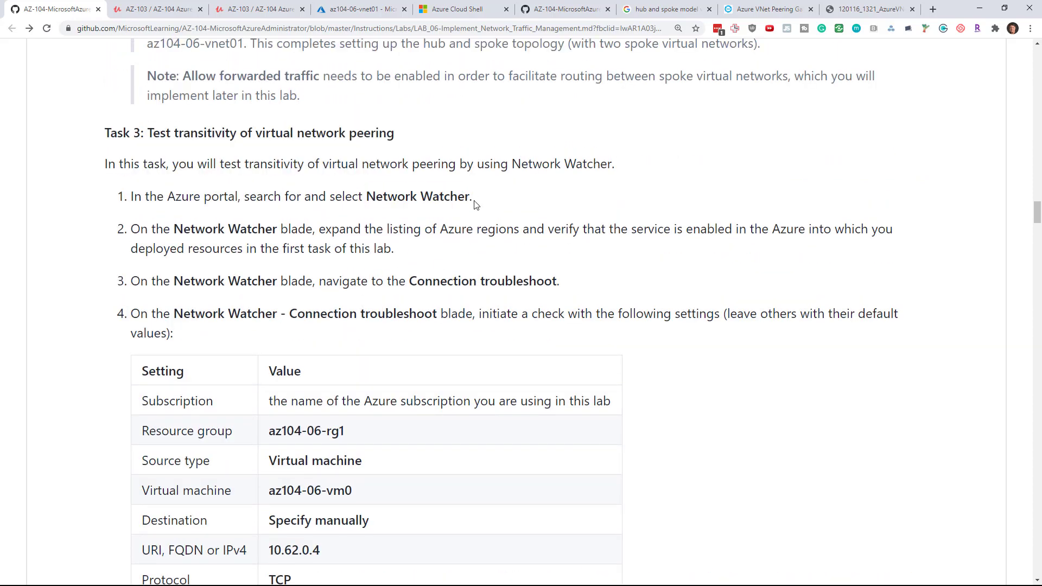
drag(411, 281, 558, 280)
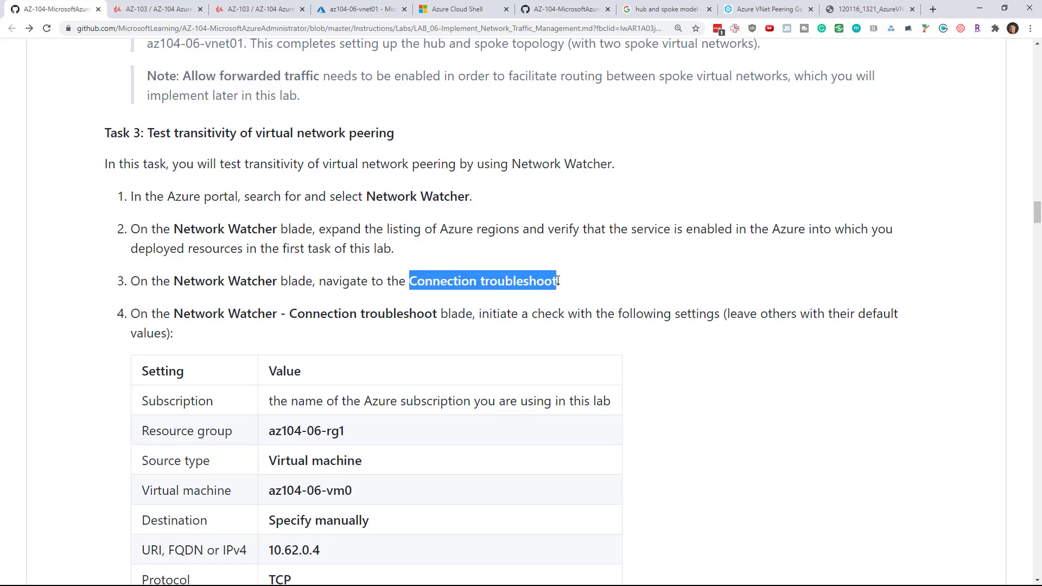
Step: Switch to the Azure portal, open Network Watcher and check the service status for the East US region
click(343, 9)
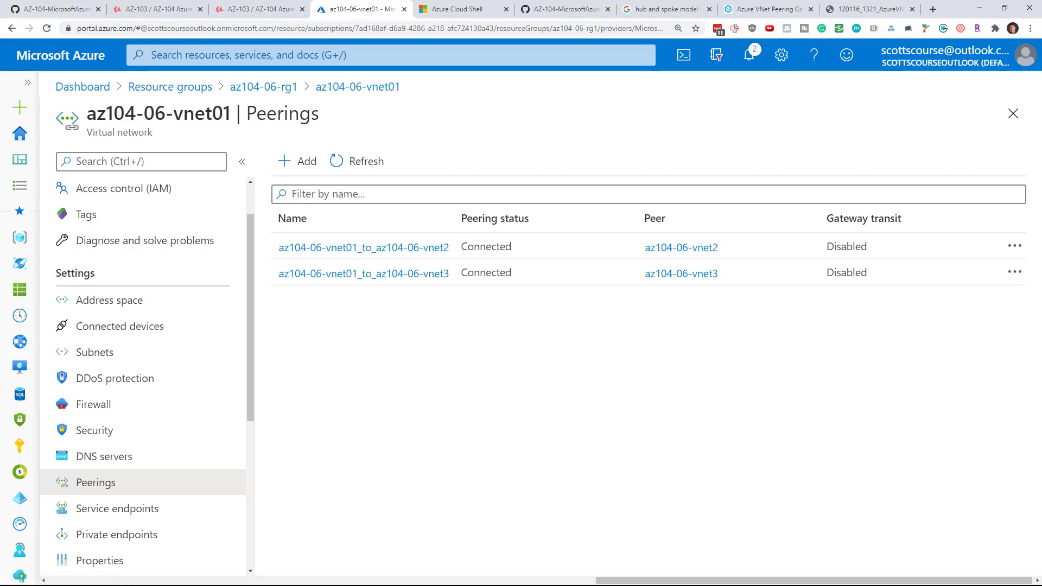
click(209, 55)
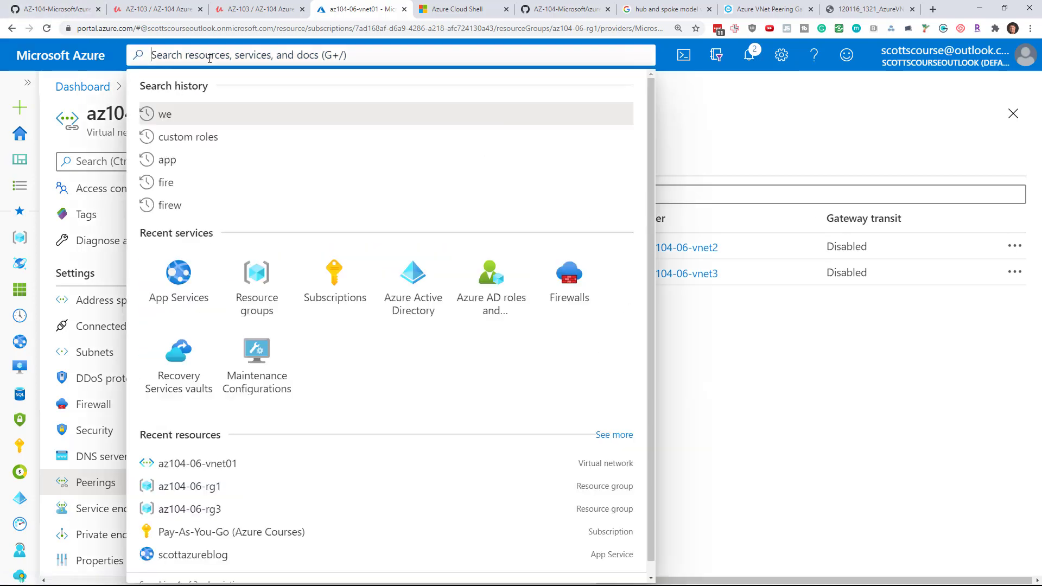
text(network w)
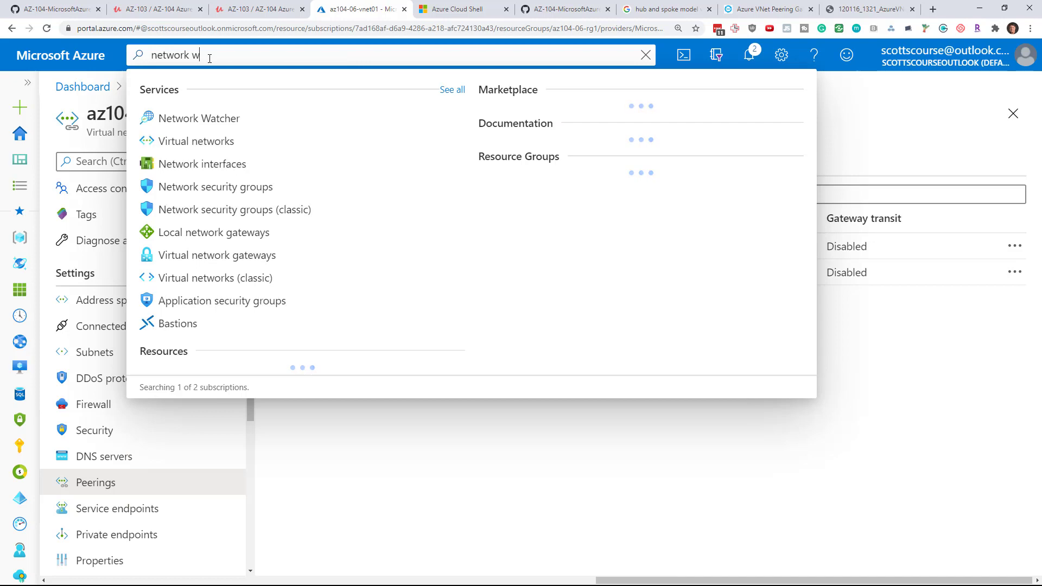
click(233, 119)
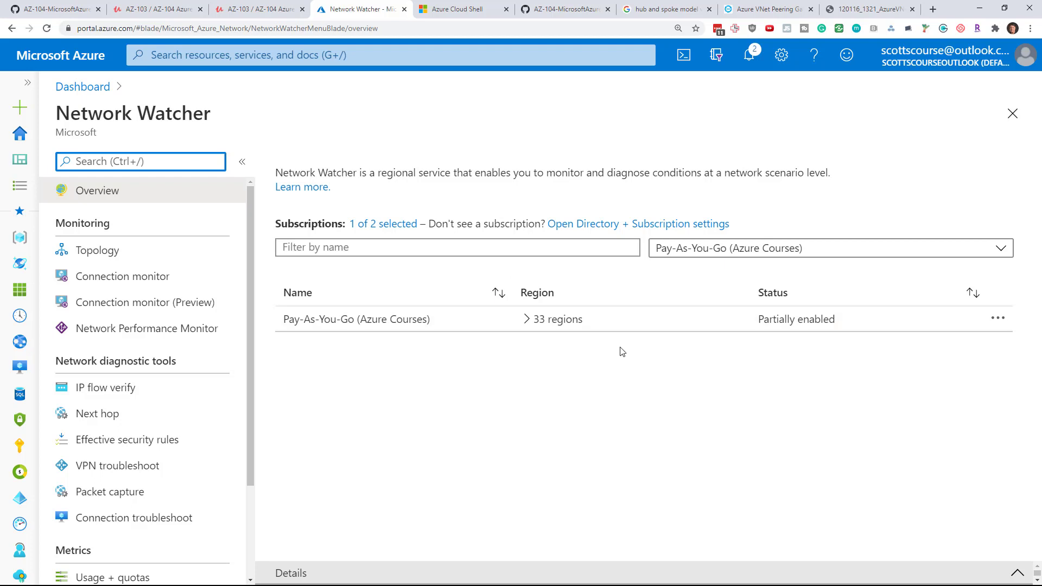
click(526, 319)
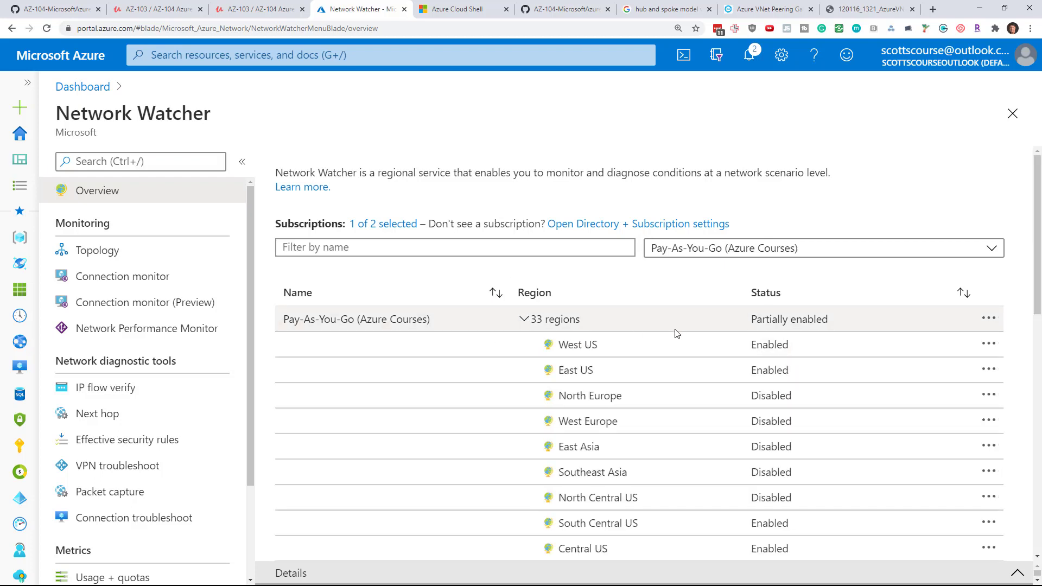
double_click(769, 372)
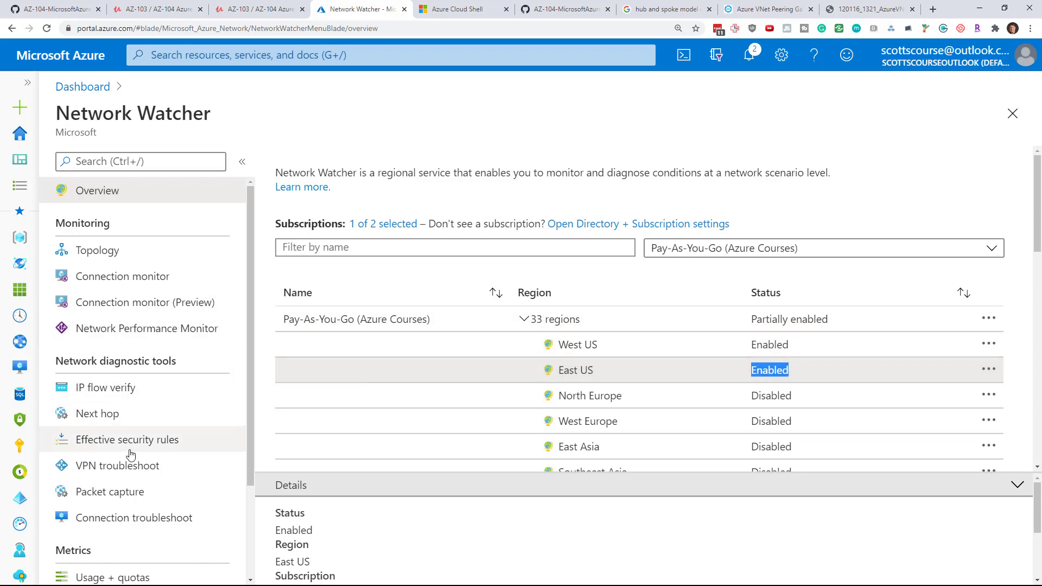
Step: Open Network Watcher's Connection troubleshoot and set the destination to Specify manually
click(112, 524)
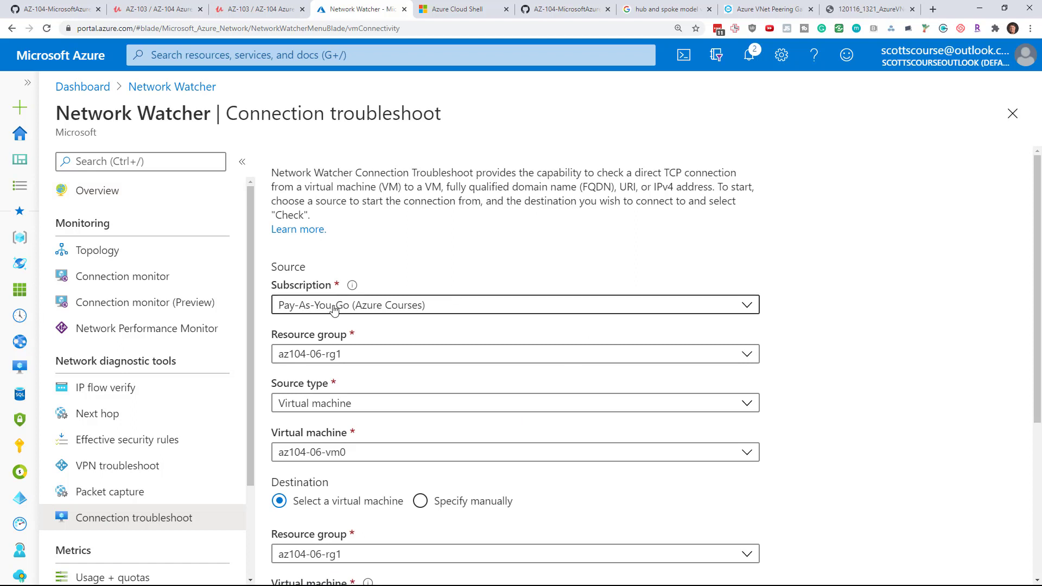
scroll(649, 265, down, 1)
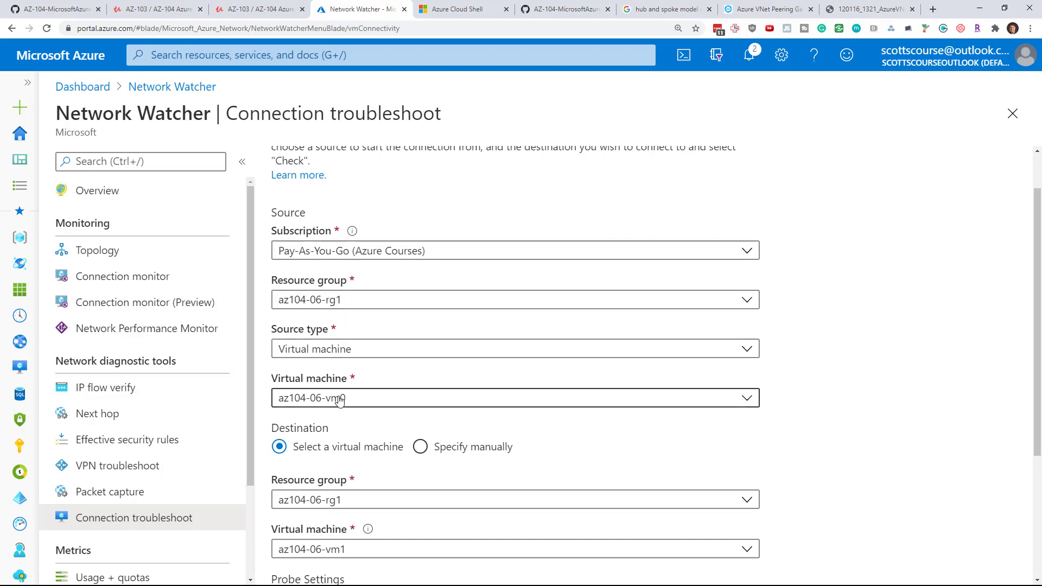
scroll(416, 405, down, 4)
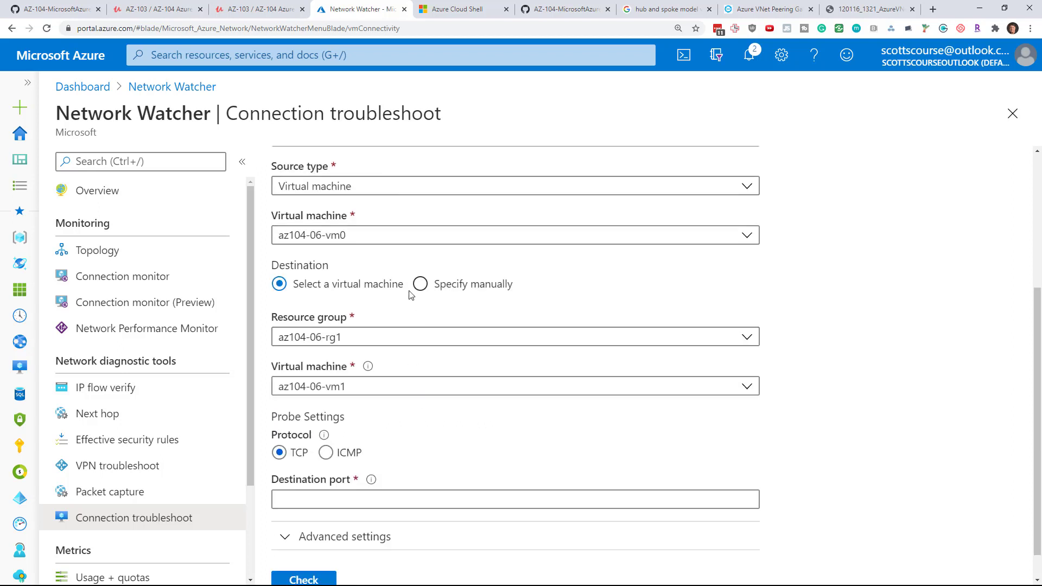
click(423, 282)
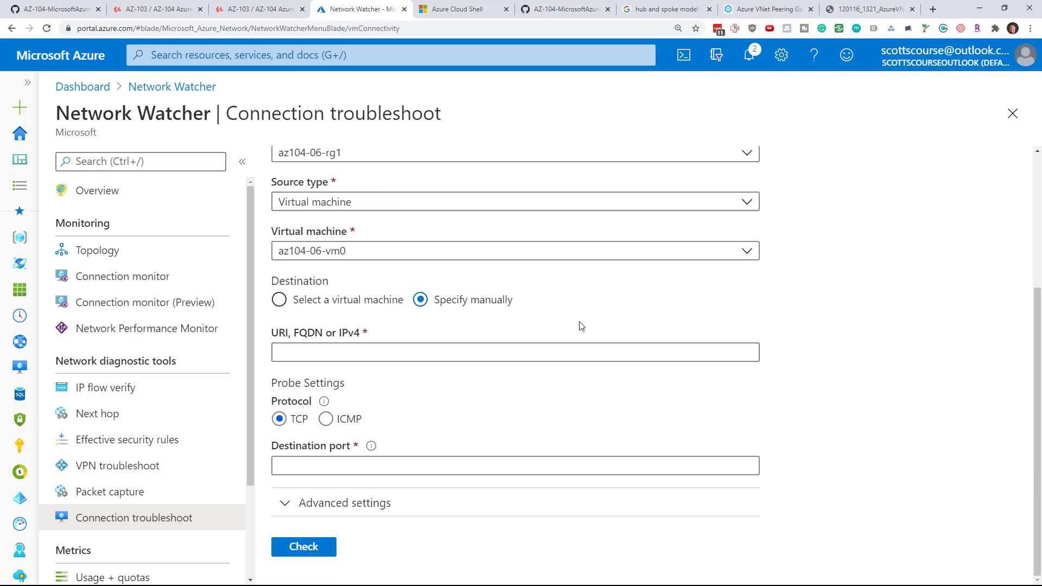
Step: Return to the lab page, compare the item 4 check settings and copy the destination address 10.62.0.4
click(55, 9)
scroll(369, 306, down, 4)
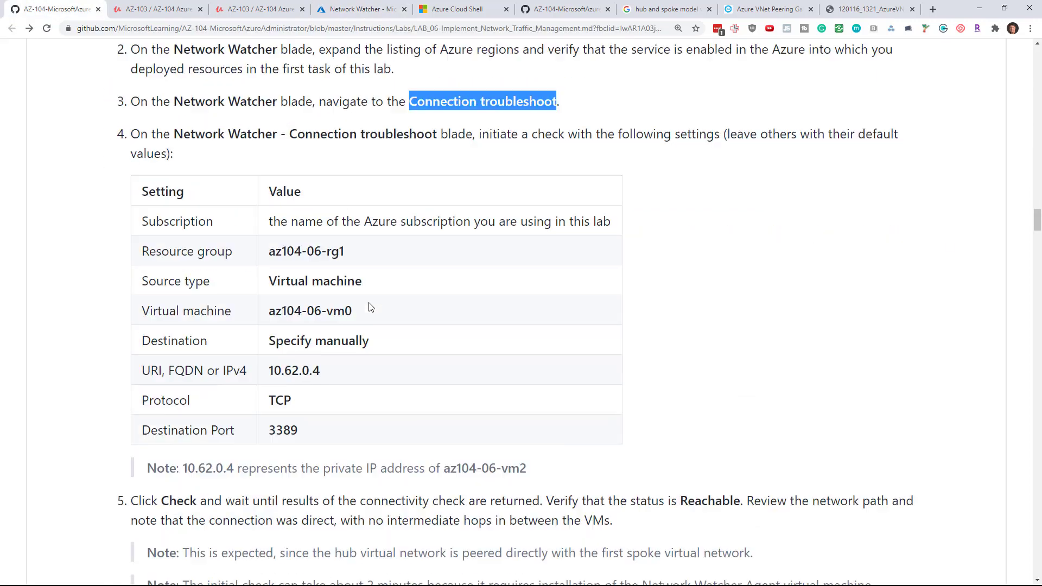
drag(273, 243, 380, 315)
click(291, 295)
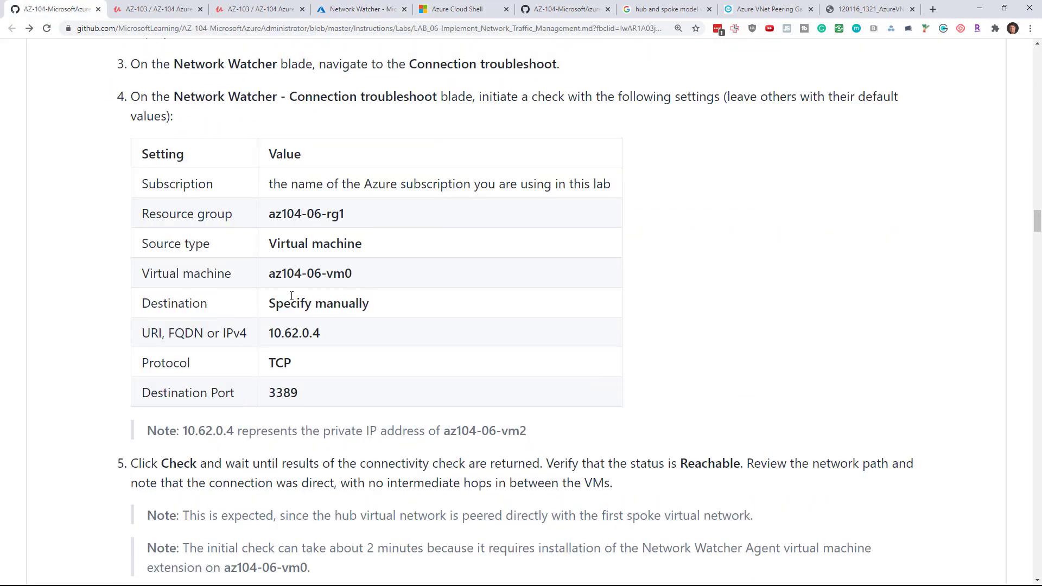
double_click(330, 213)
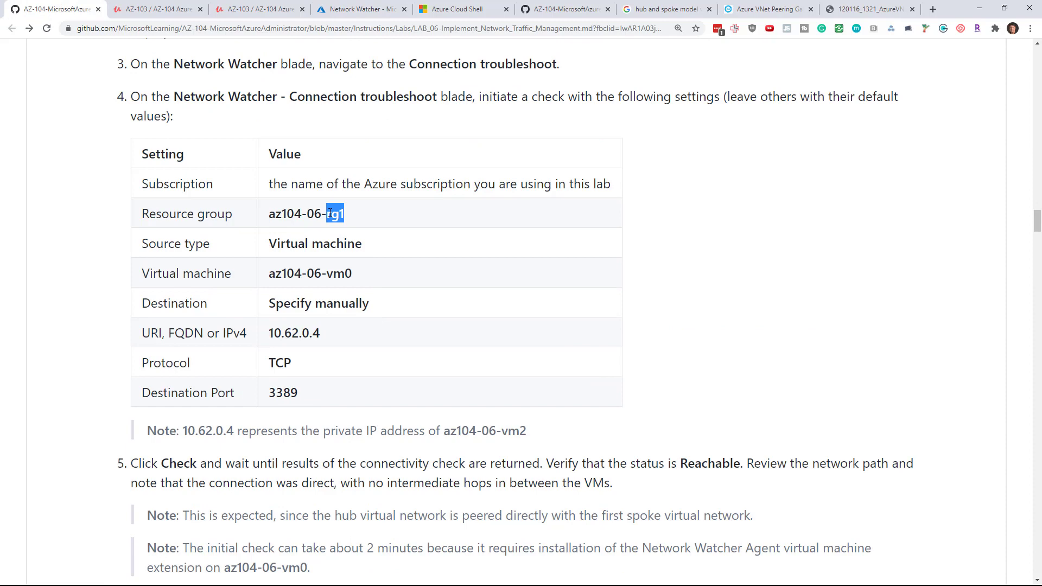
double_click(330, 273)
double_click(342, 303)
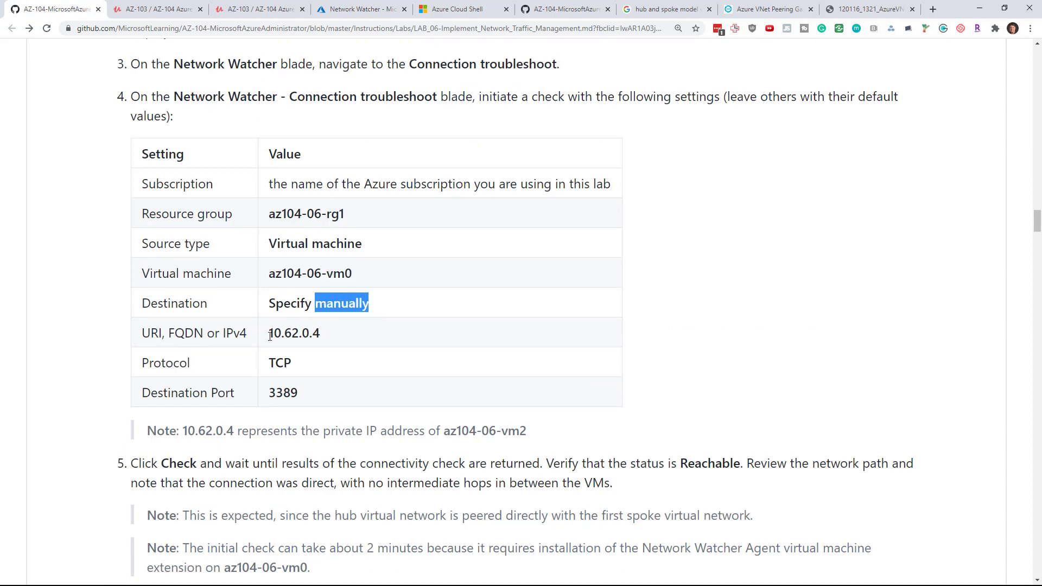
drag(270, 336, 333, 339)
key(ctrl+c)
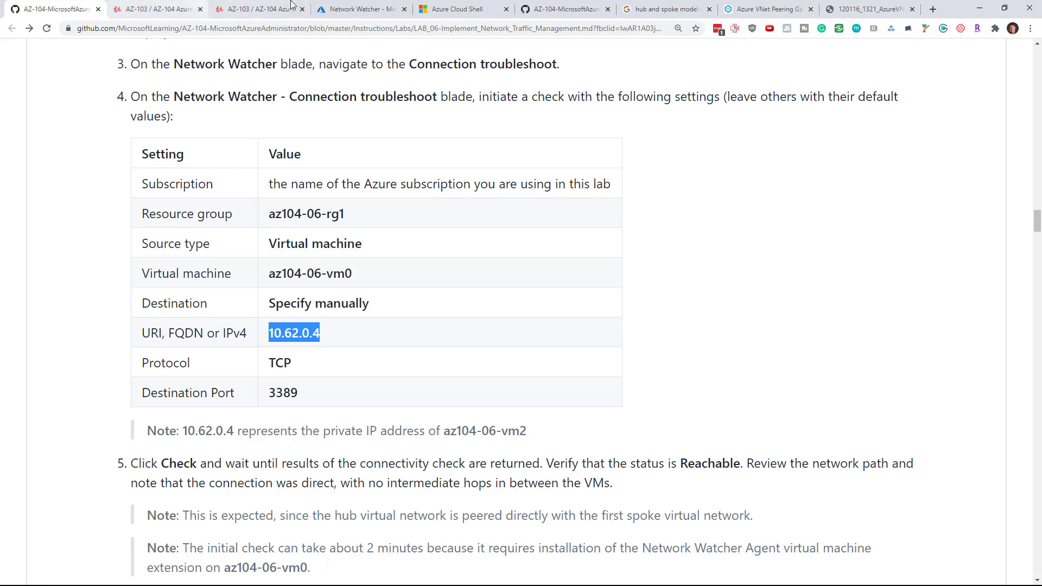
Step: Switch to the Azure portal and set the connection check's destination to 10.62.0.4 with destination port 3389
click(358, 9)
click(328, 342)
key(ctrl+v)
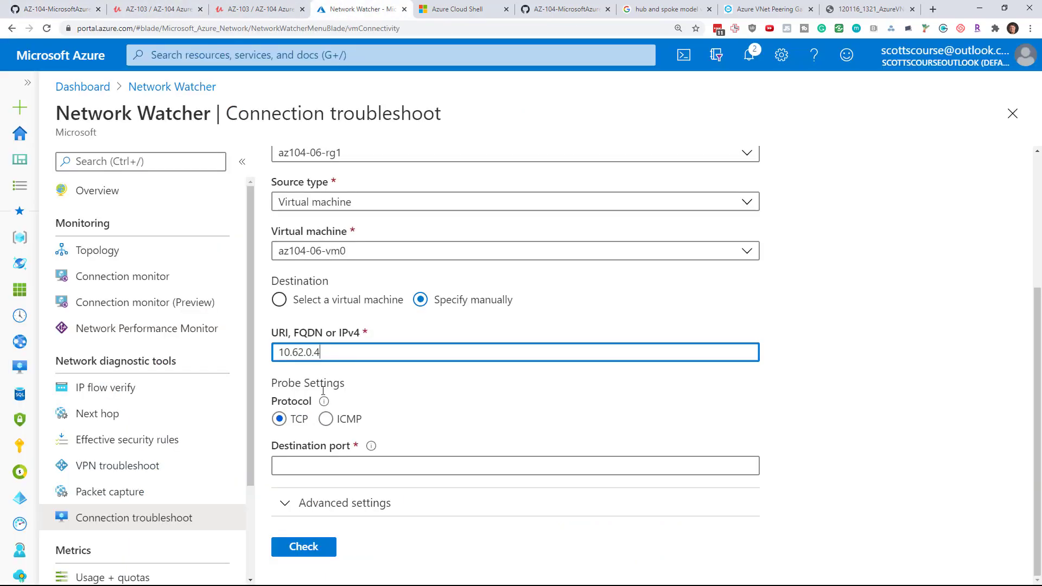
click(307, 458)
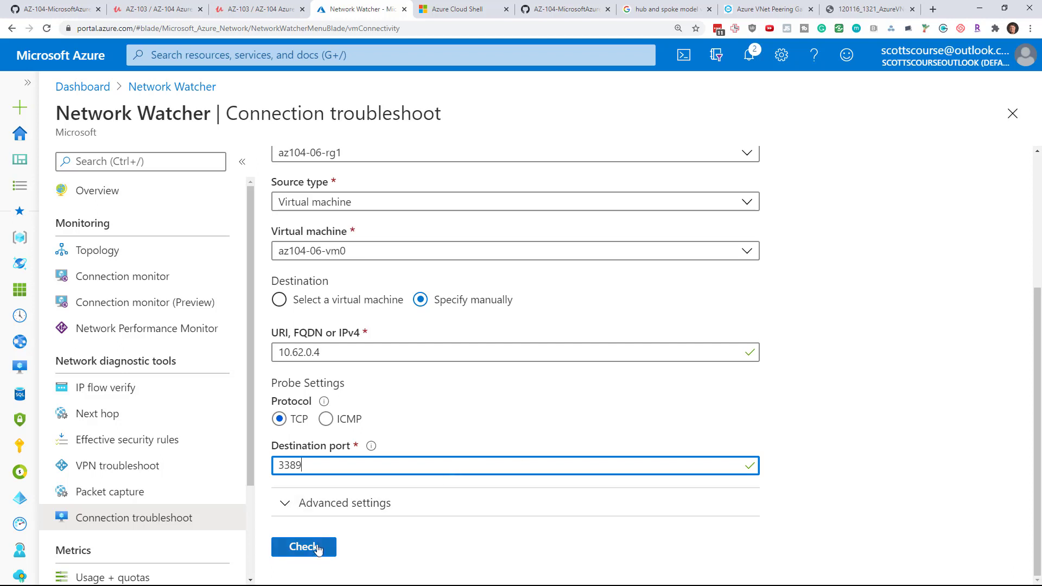
scroll(335, 223, up, 1)
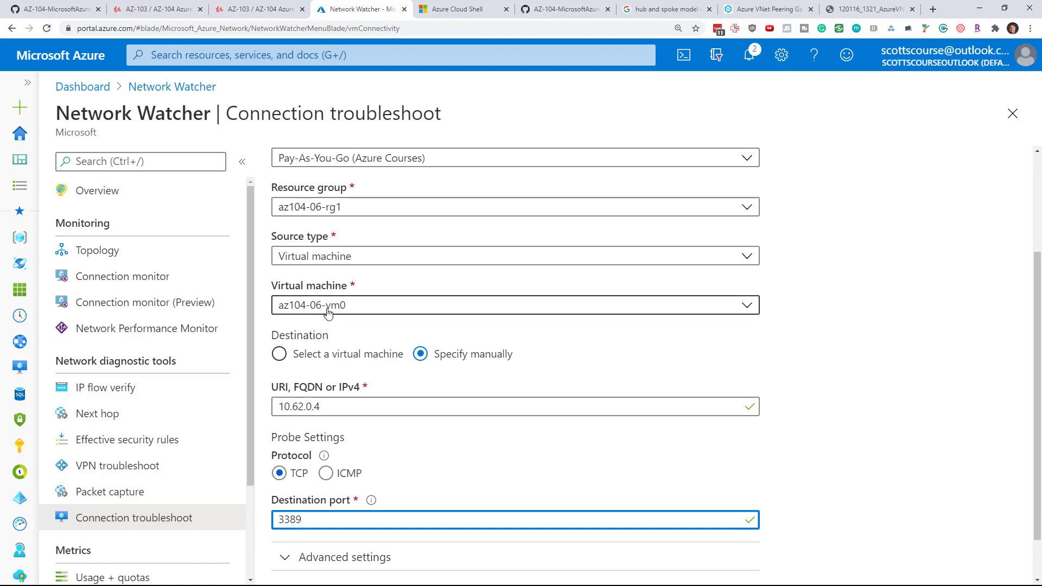
scroll(329, 313, down, 1)
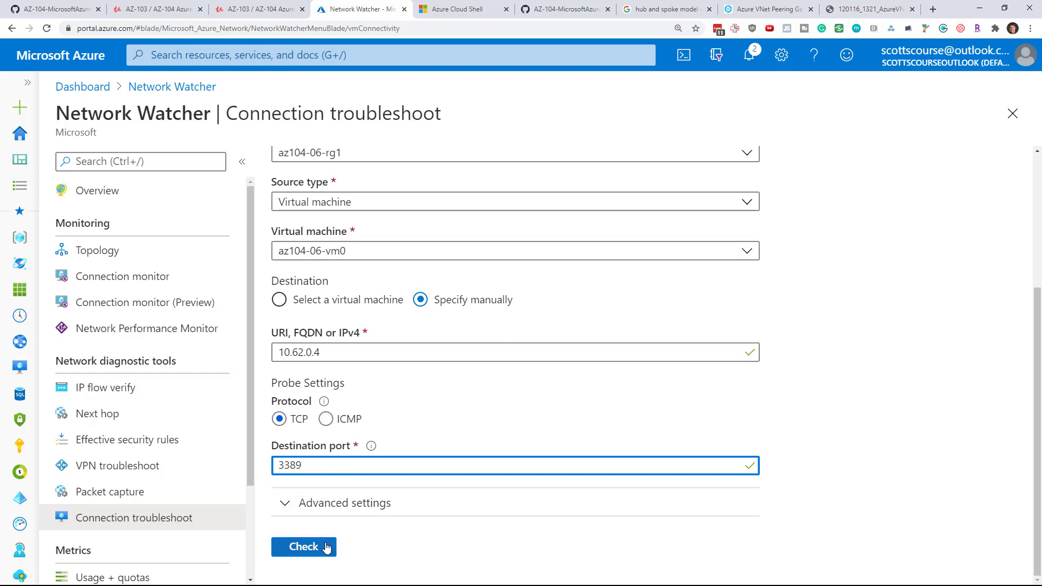
Step: Read the lab page notes on the az104-06-vm2 address, the expected check result and the Network Watcher Agent installation
click(56, 7)
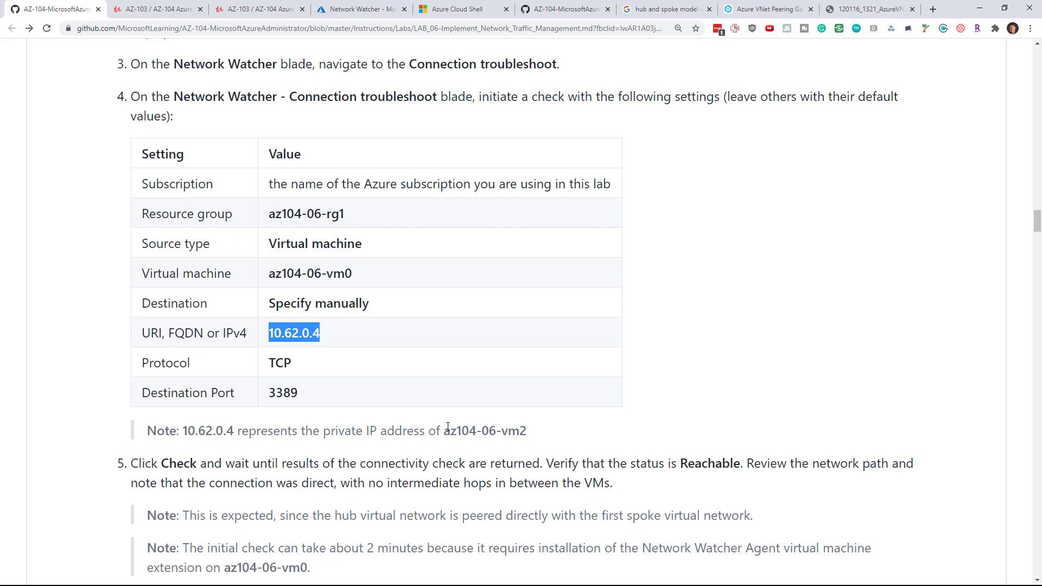
drag(443, 431, 545, 435)
scroll(538, 432, down, 5)
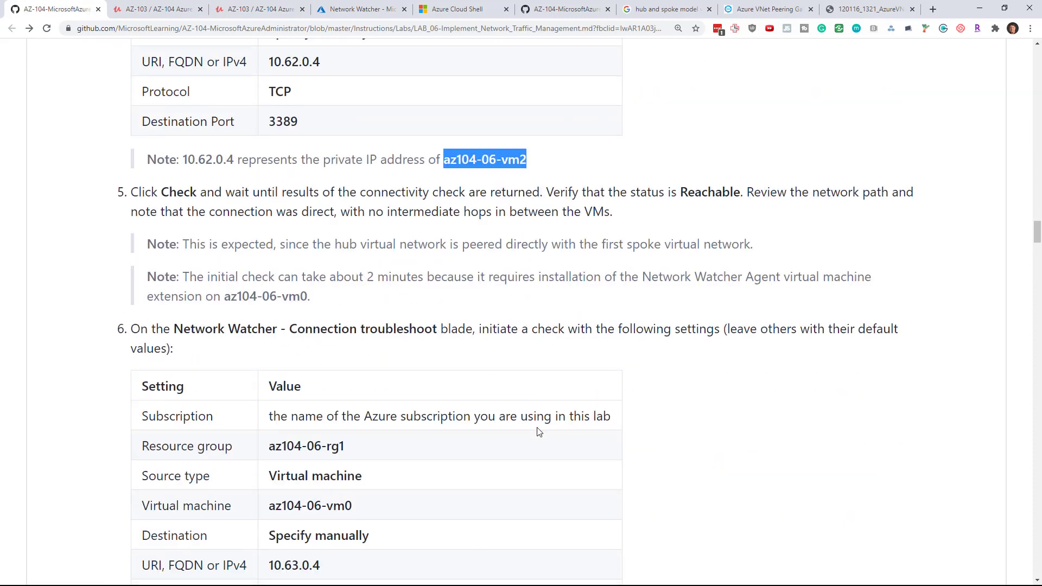
scroll(380, 329, up, 1)
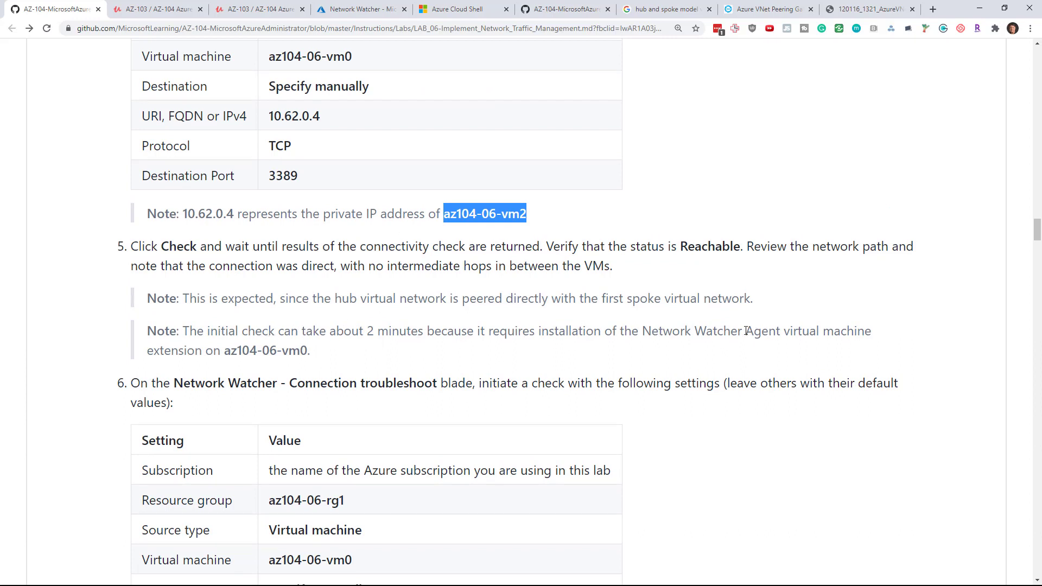
drag(652, 327, 868, 332)
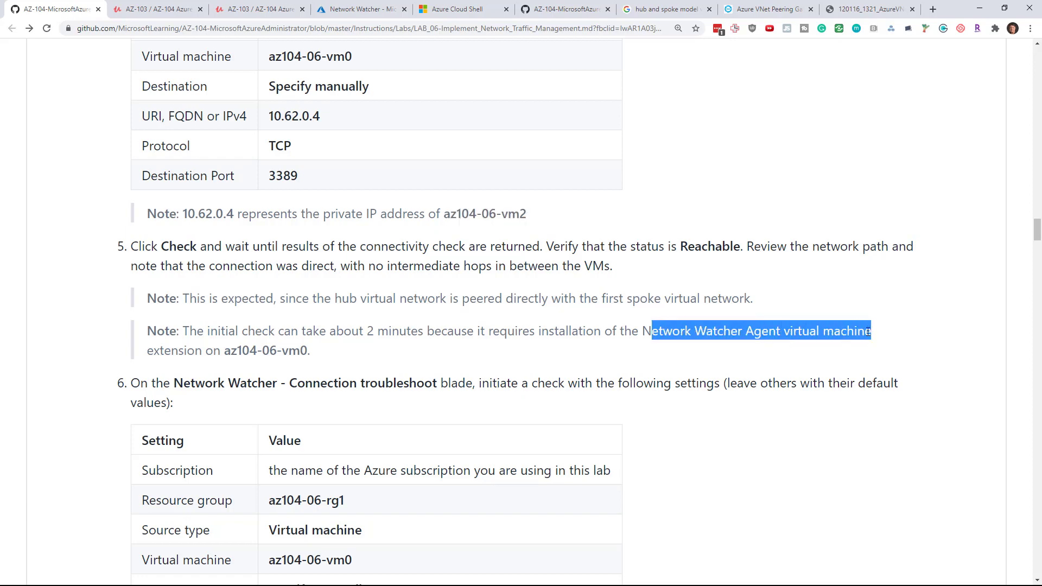
Step: Switch back to the Azure portal, run the connectivity check from az104-06-vm0 to 10.62.0.4 and review its status and hops
click(363, 9)
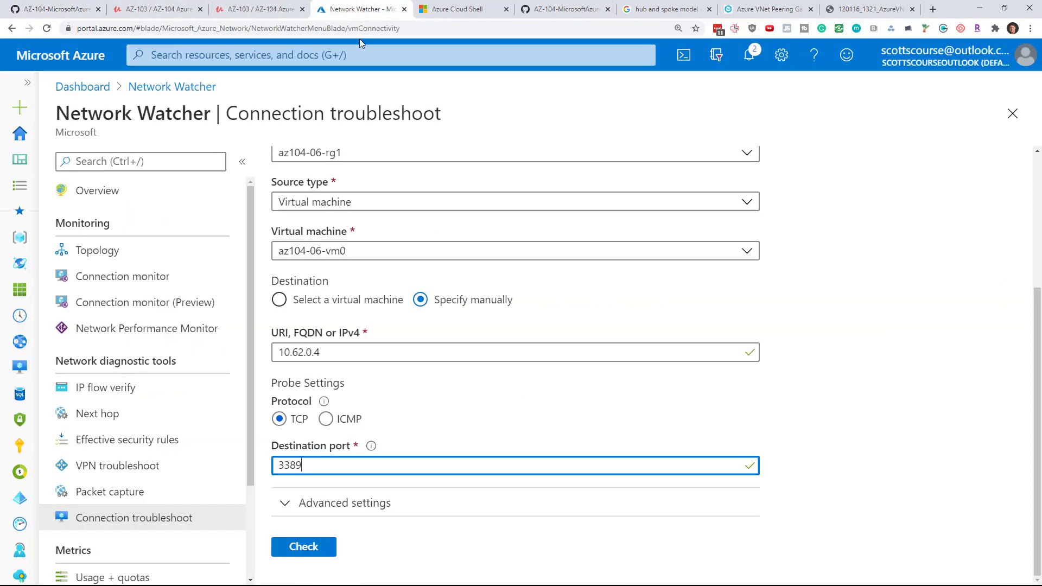
click(303, 546)
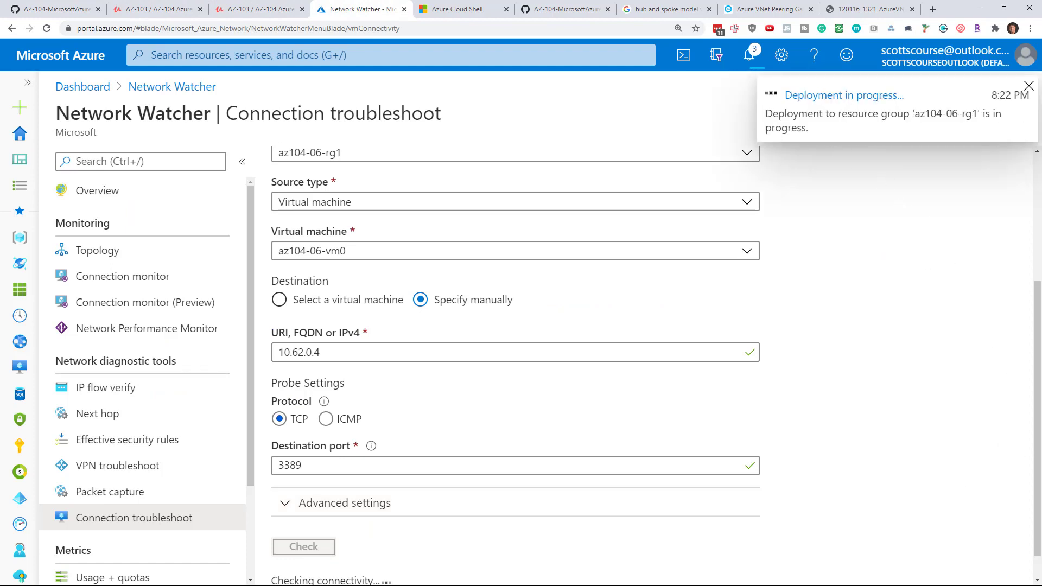
scroll(710, 357, down, 4)
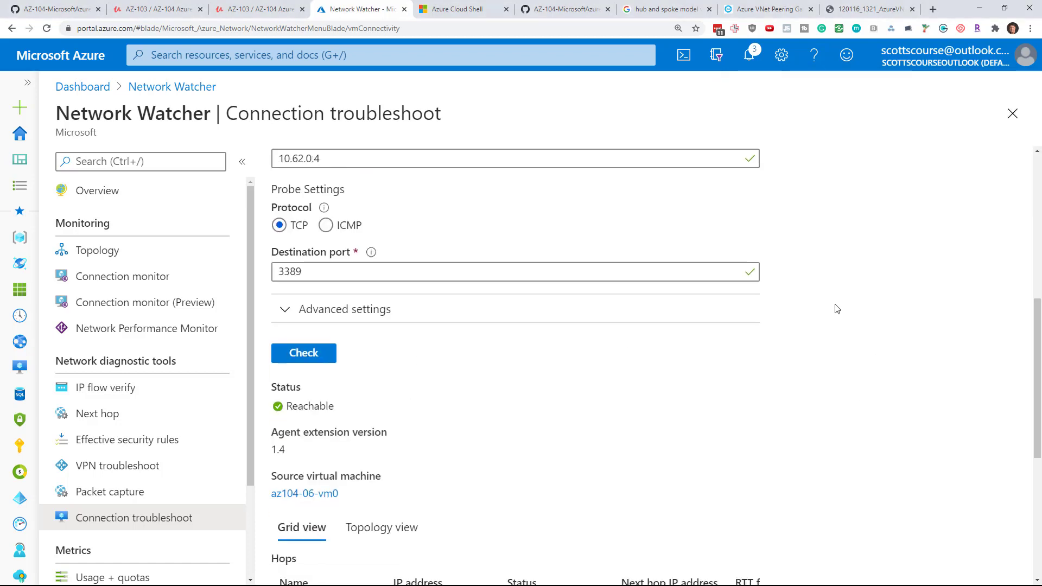
scroll(881, 281, down, 2)
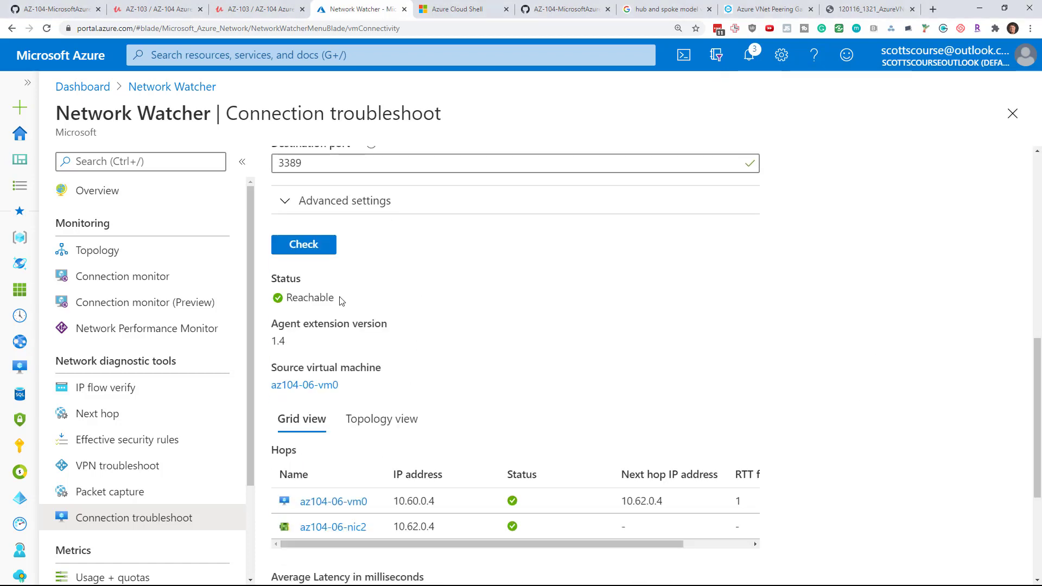
scroll(380, 307, up, 8)
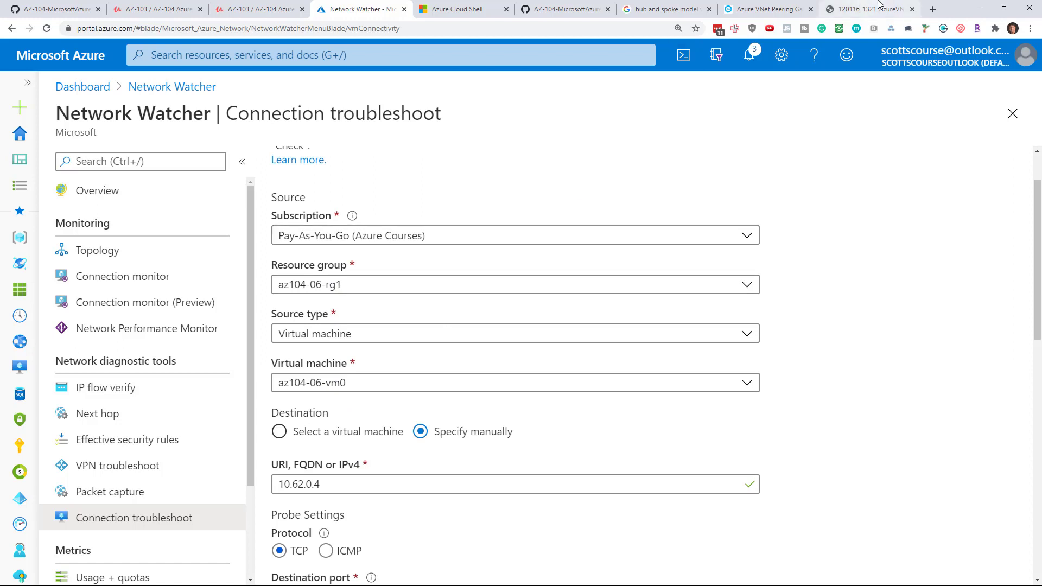
Step: View the hub-and-spoke peering diagram, return to the lab page and copy the item 6 destination address 10.63.0.4
click(851, 11)
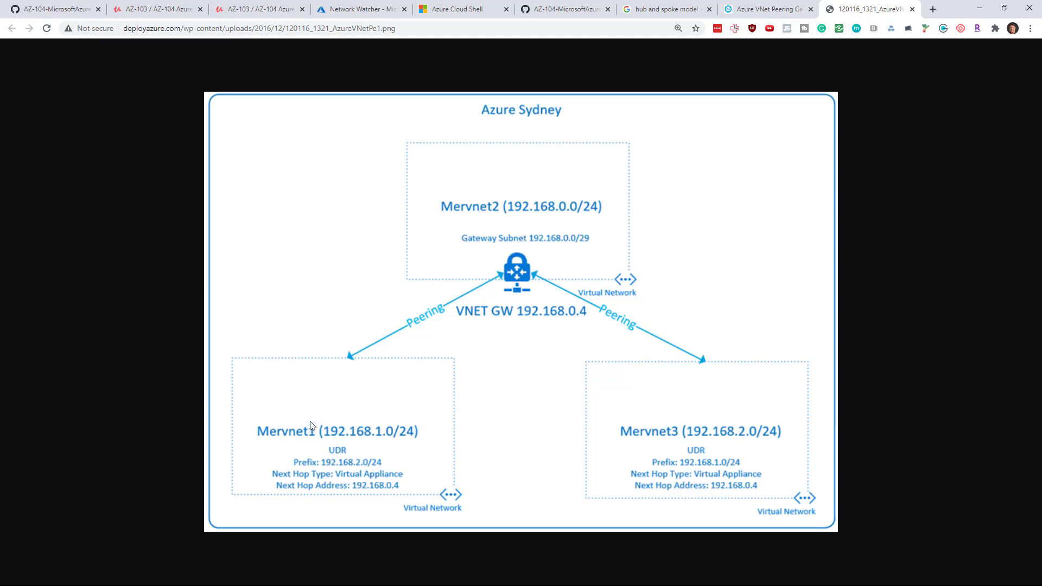
click(76, 13)
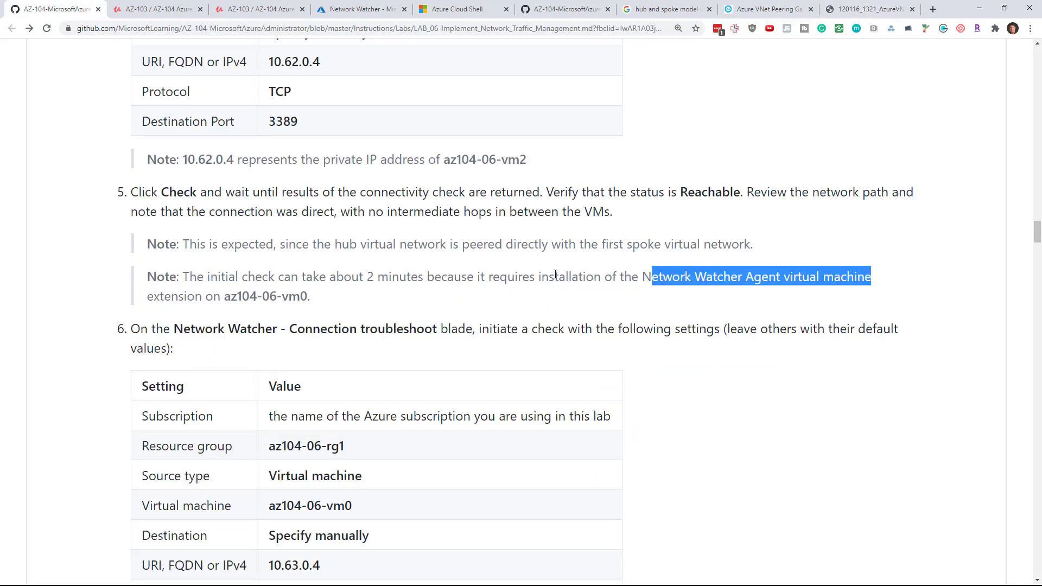
scroll(752, 307, down, 4)
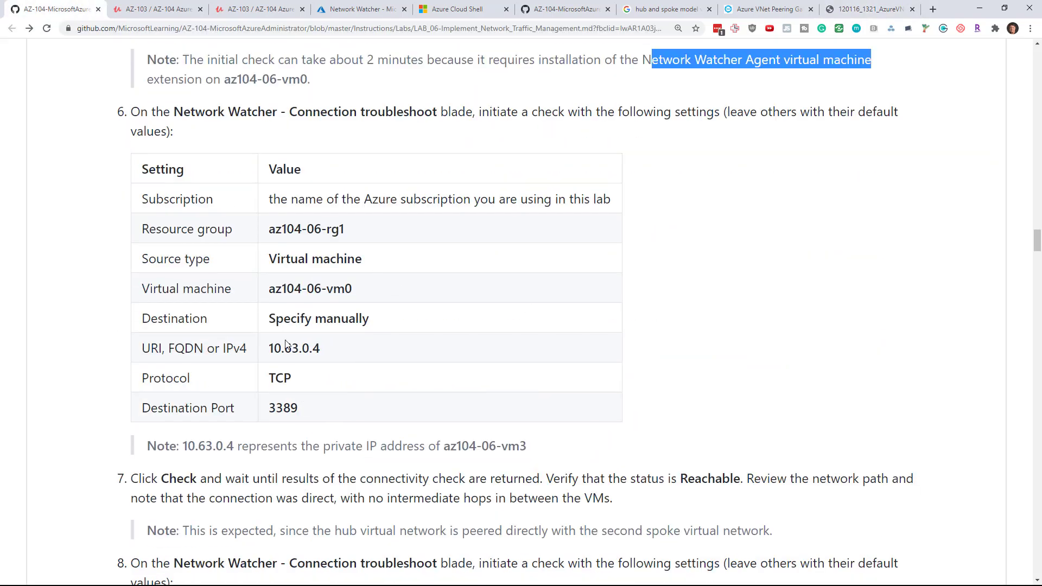
drag(269, 348, 325, 358)
key(ctrl+c)
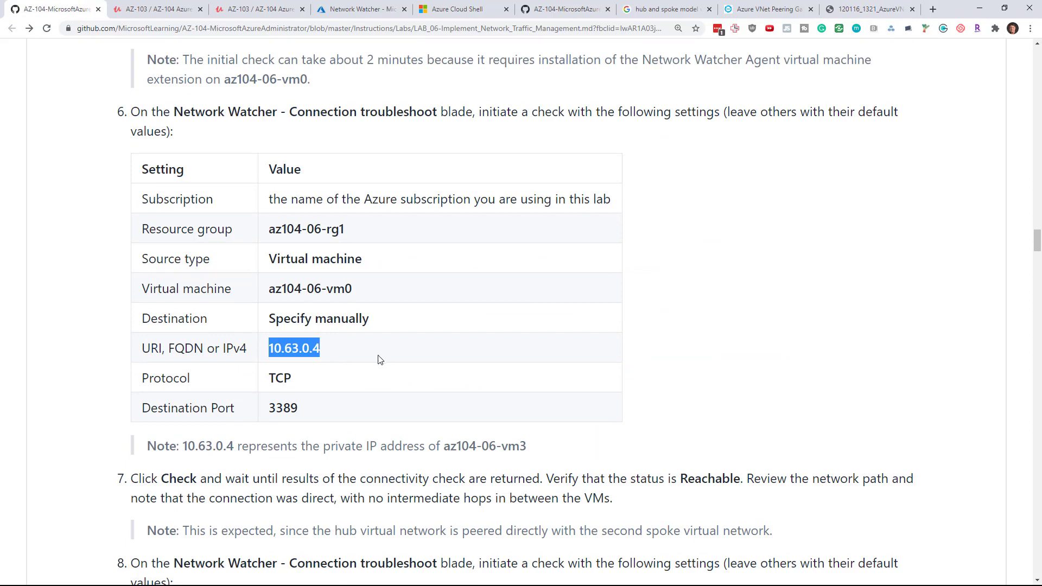
scroll(380, 361, up, 1)
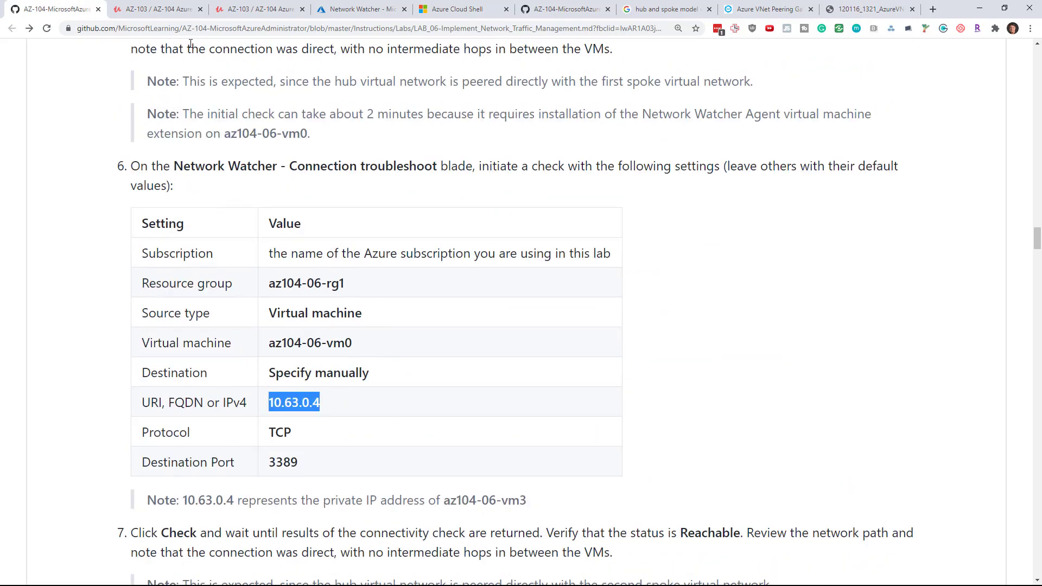
Step: Switch to the Azure portal and set the connection check's destination address to 10.63.0.4
click(357, 10)
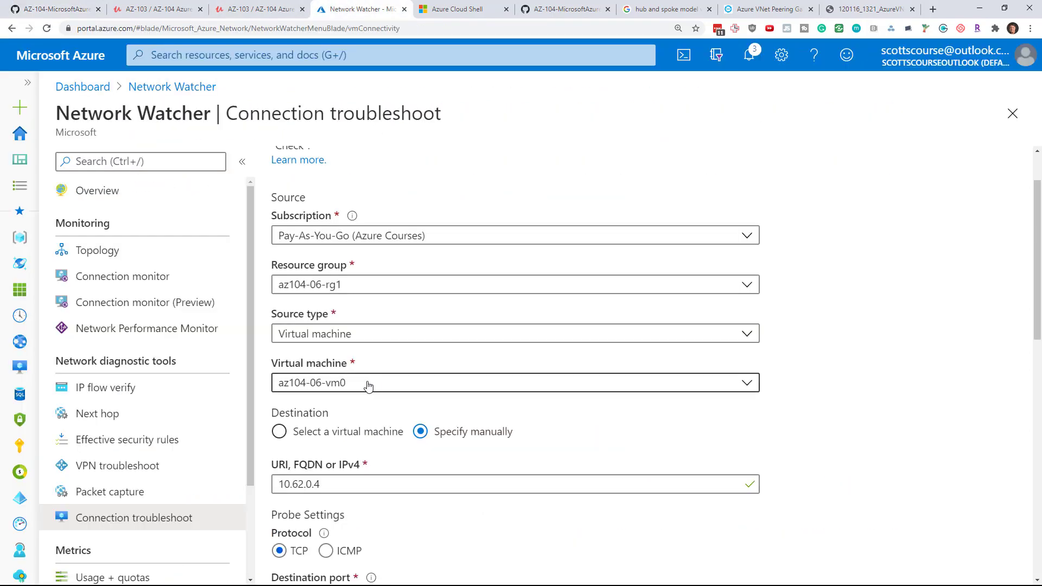
click(325, 484)
key(ctrl+a)
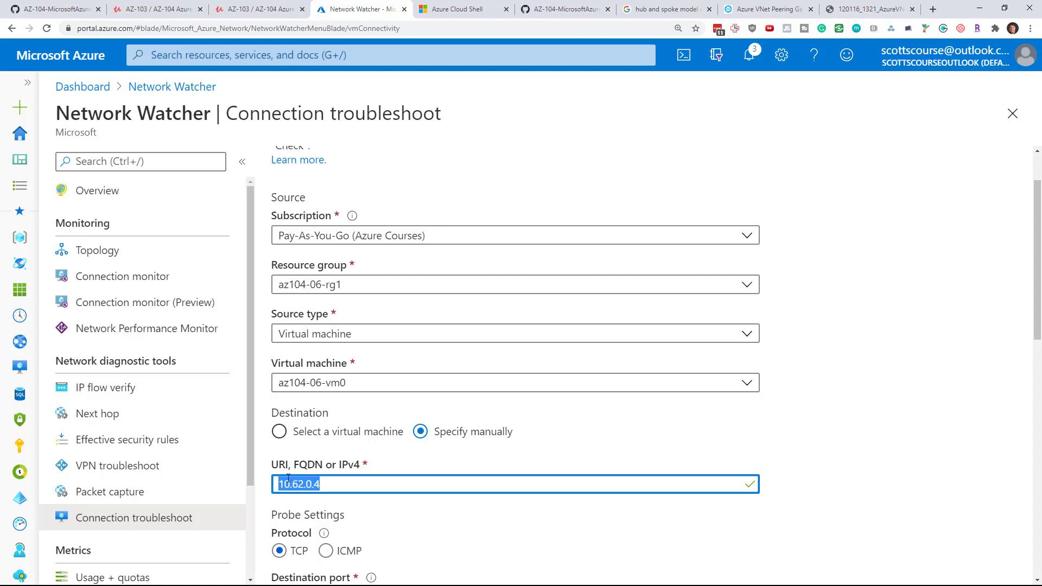
key(ctrl+v)
scroll(867, 371, down, 4)
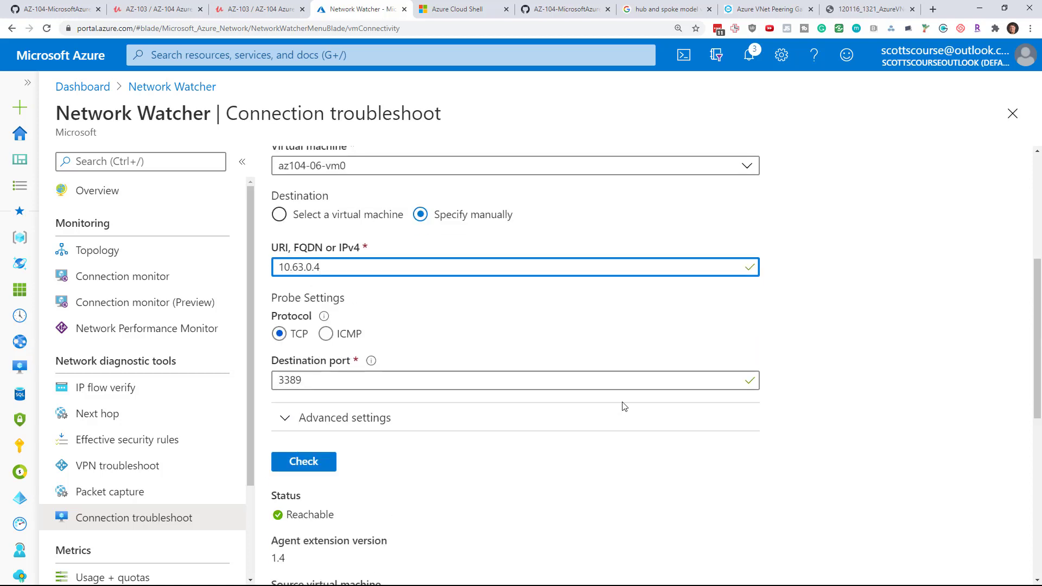
Step: Run the connectivity check from az104-06-vm0 to 10.63.0.4 on port 3389 and review its status and hops
click(302, 466)
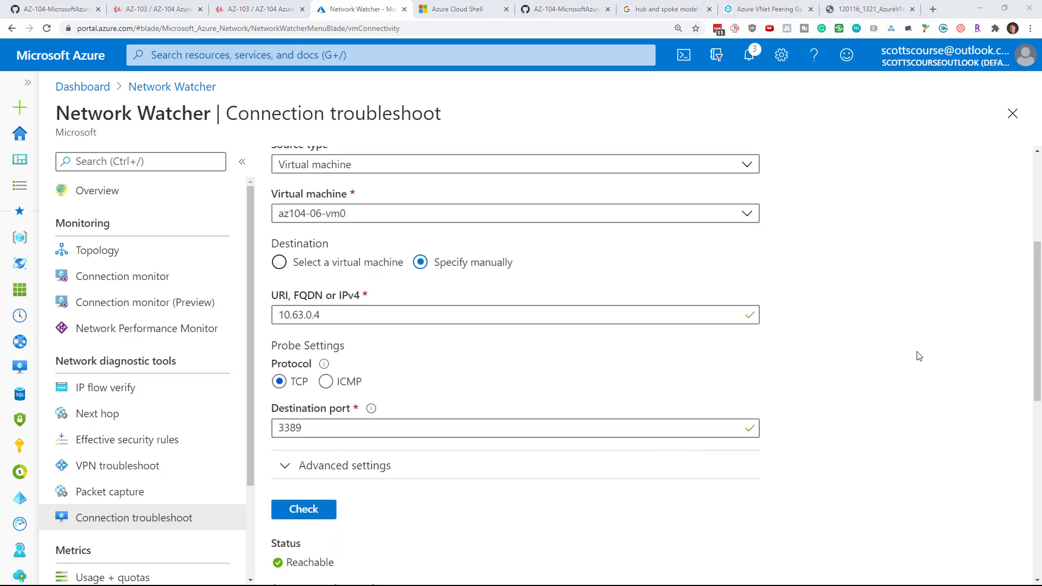
scroll(905, 317, down, 2)
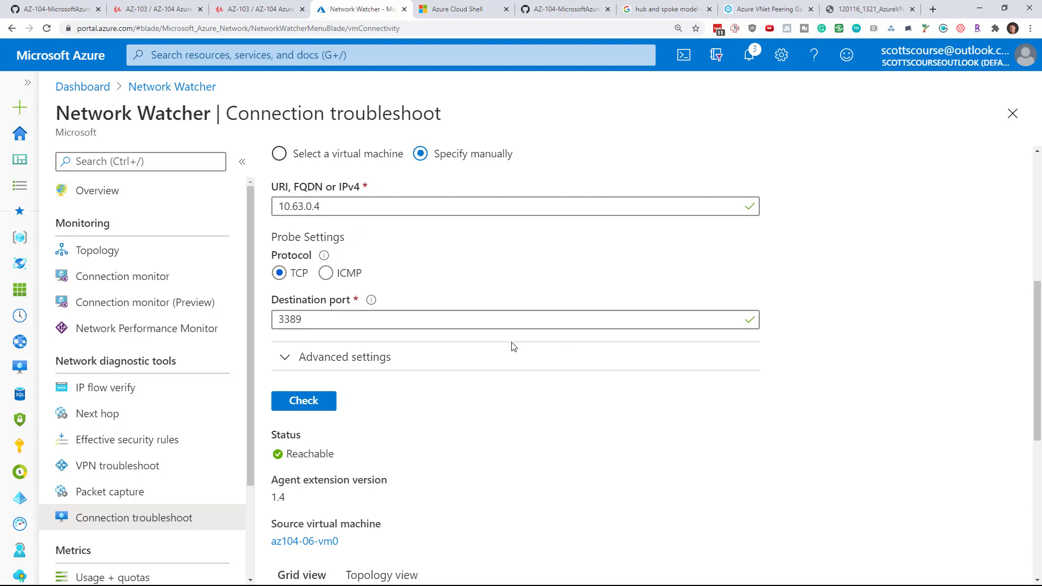
scroll(402, 391, down, 2)
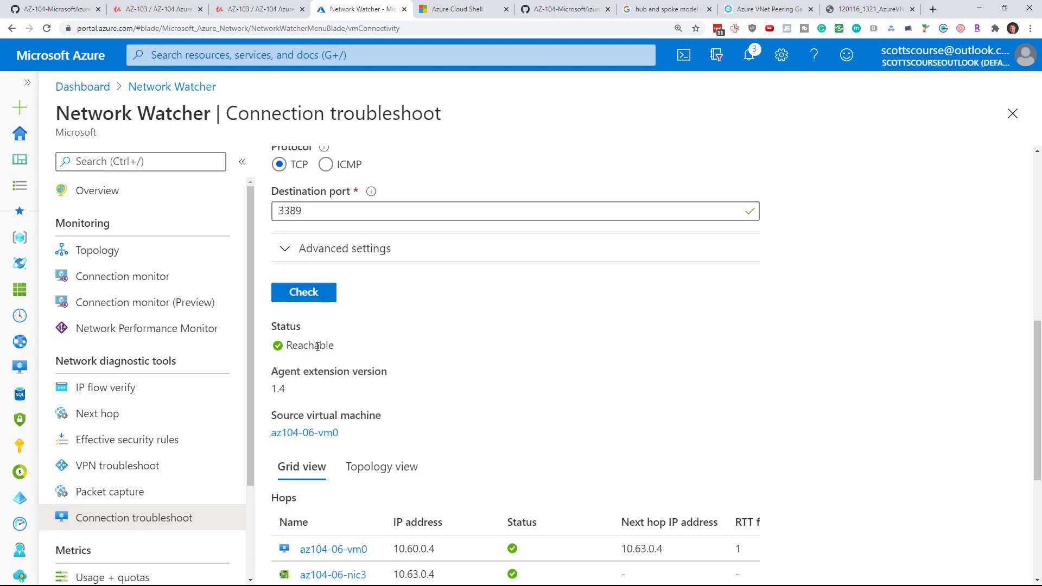
double_click(318, 346)
scroll(590, 344, down, 3)
scroll(678, 244, up, 2)
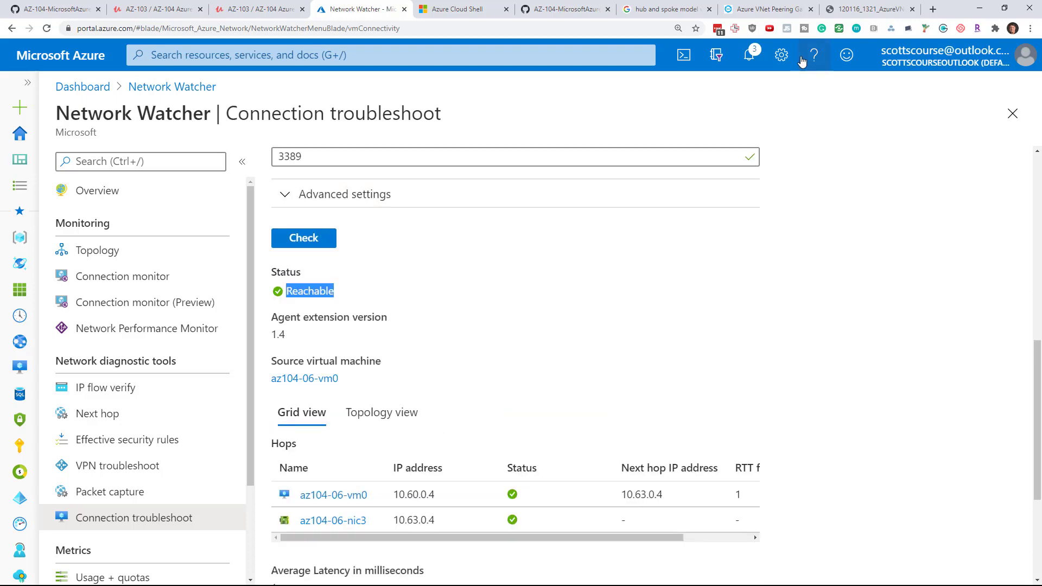
Step: View the peering diagram and compare the check result with the expected status in item 7 of the lab page
click(854, 10)
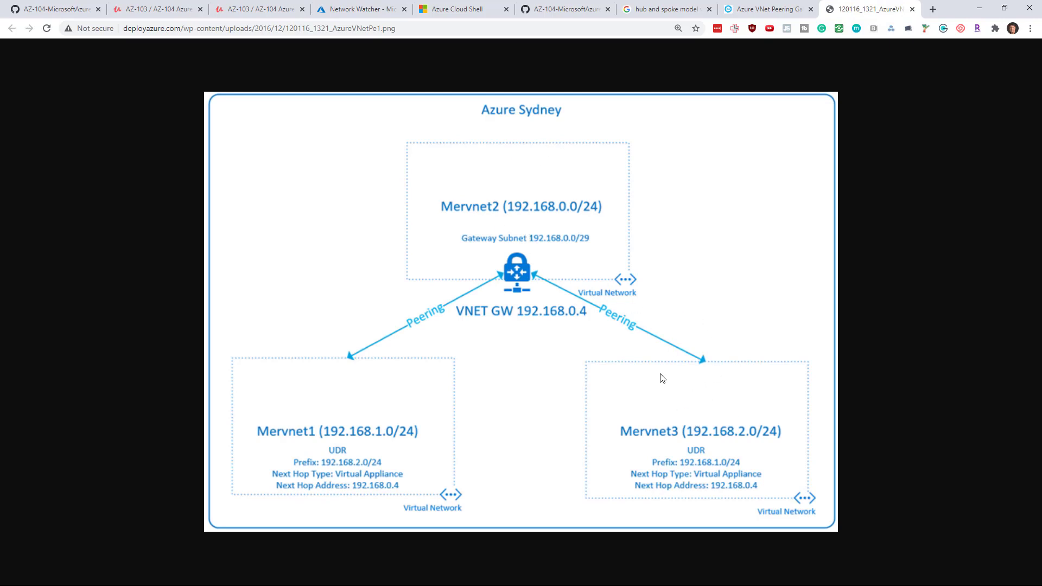
click(56, 5)
scroll(378, 365, up, 7)
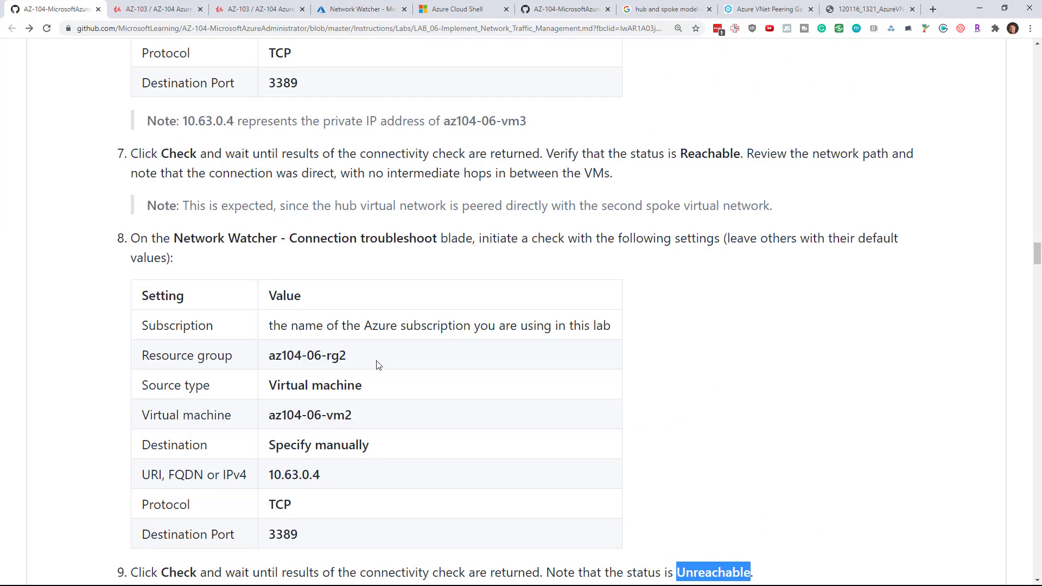
scroll(275, 372, down, 1)
scroll(282, 363, down, 2)
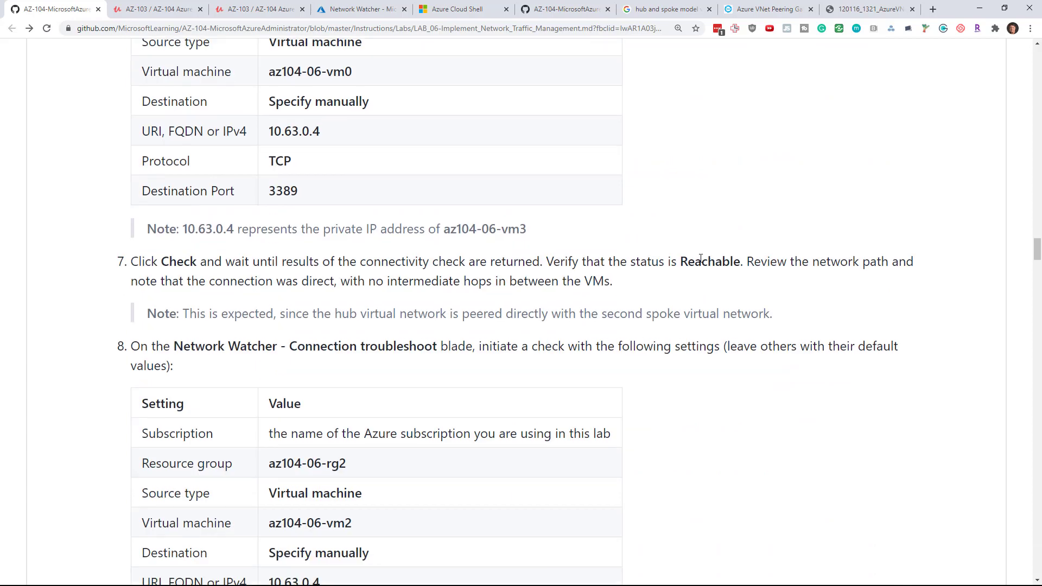
double_click(708, 261)
scroll(219, 182, down, 3)
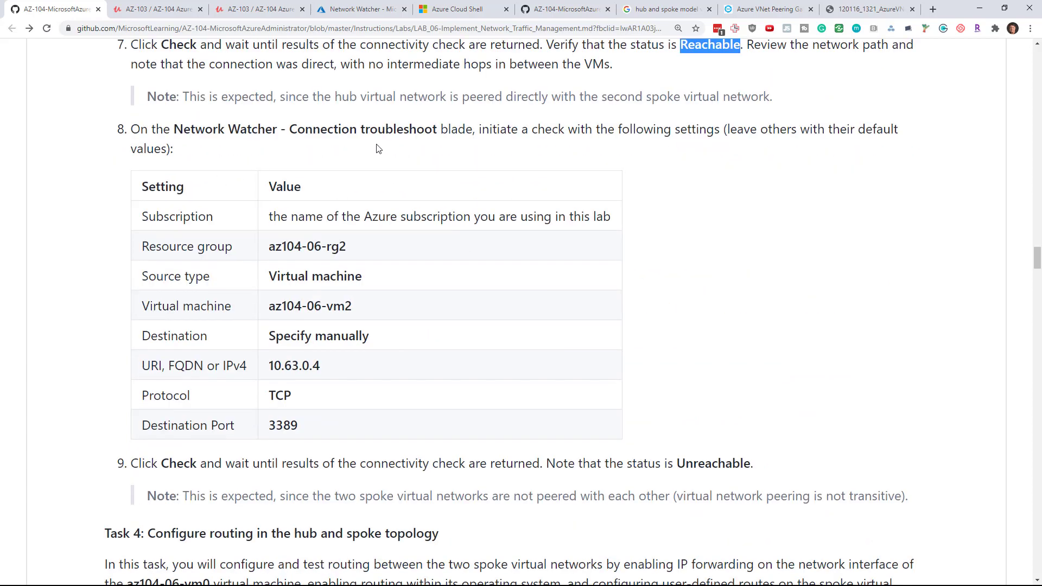
Step: Examine the spoke-to-spoke path in the diagram, the lab's item 9 expected status and the item 8 resource group, virtual machine and address settings
click(868, 9)
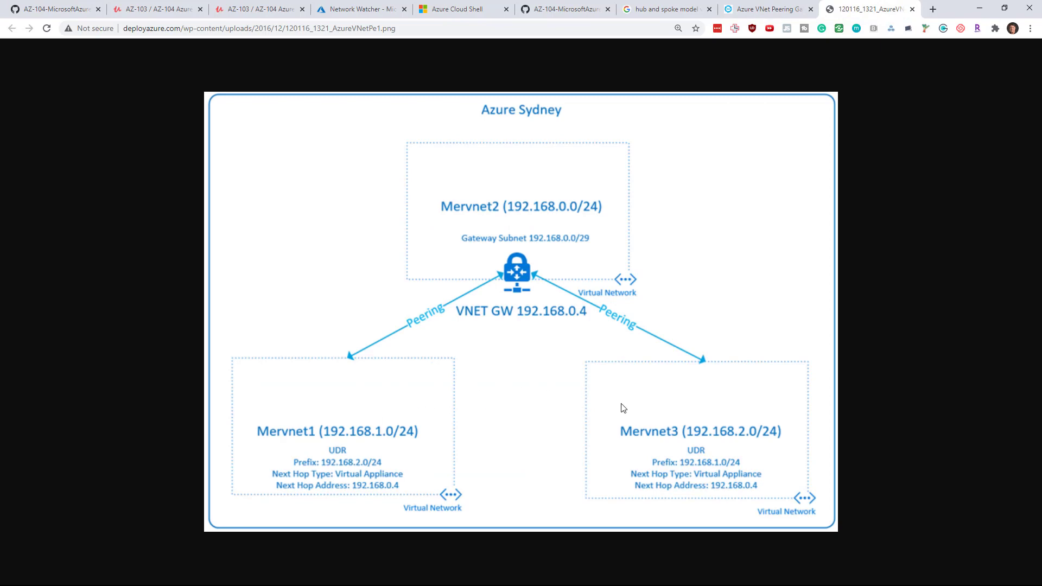
click(77, 5)
scroll(708, 356, down, 2)
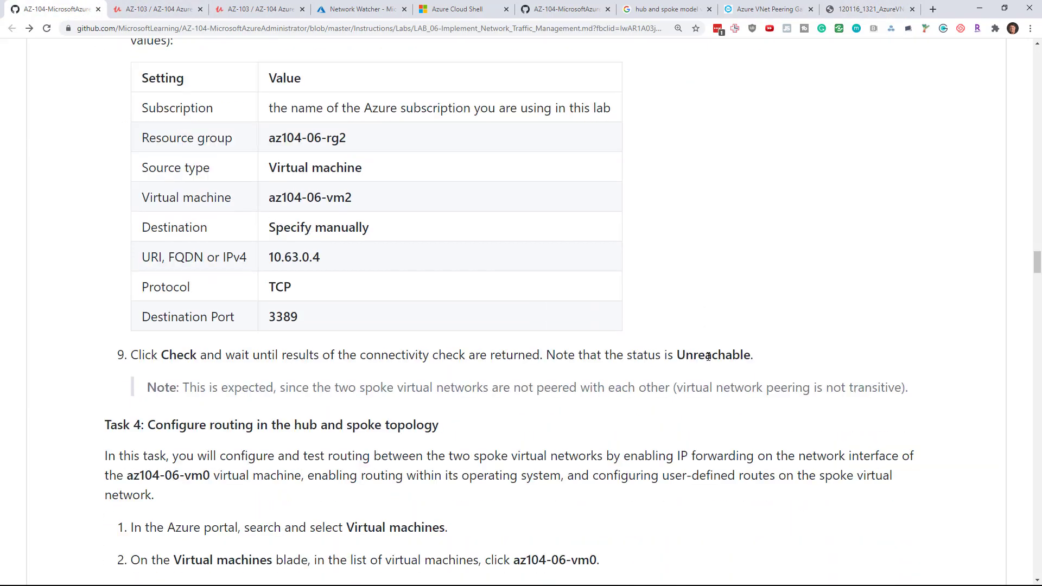
double_click(708, 353)
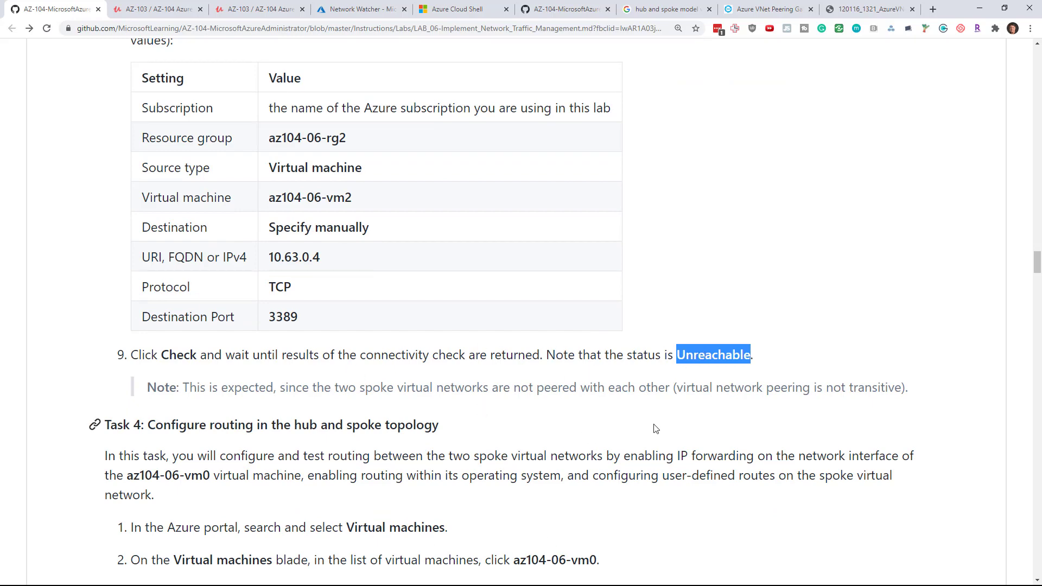
scroll(367, 387, down, 2)
scroll(363, 329, up, 3)
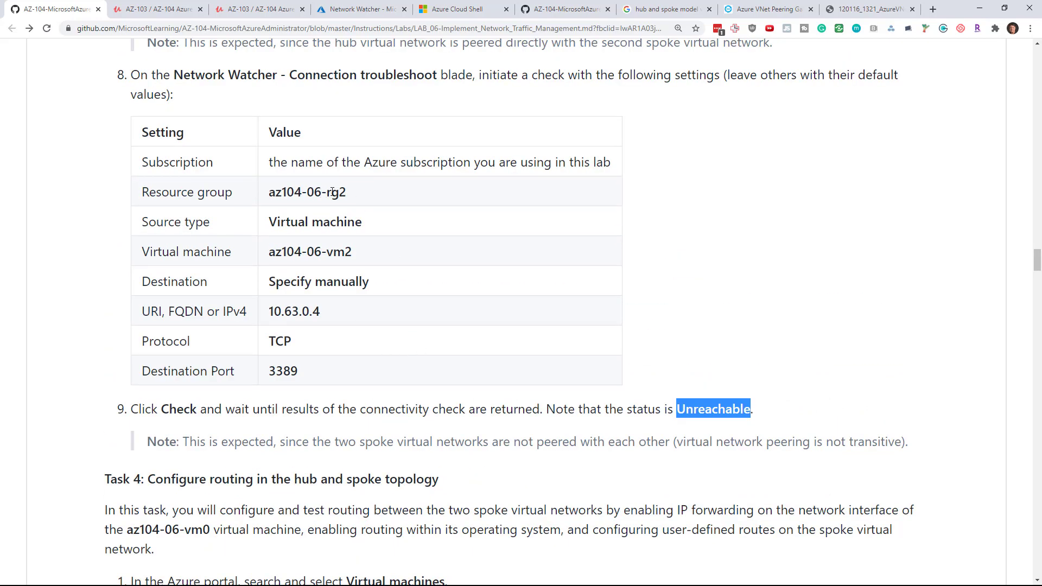
drag(326, 192, 347, 192)
drag(327, 252, 353, 252)
drag(270, 312, 328, 316)
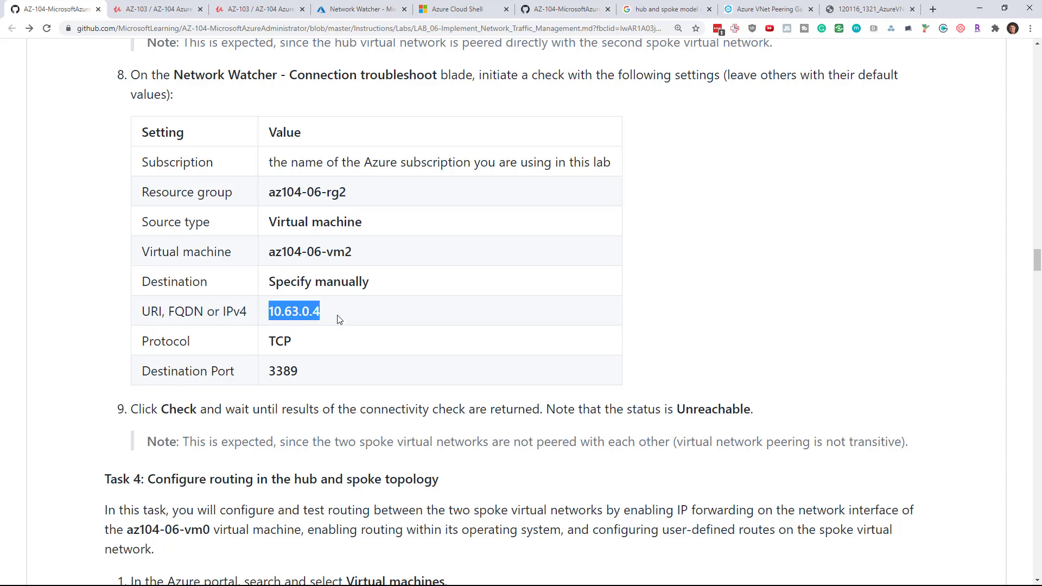
Step: Switch to the Azure portal and set the check's source resource group to az104-06-rg2 with virtual machine az104-06-vm2, keeping destination 10.63.0.4
click(348, 9)
scroll(495, 303, up, 5)
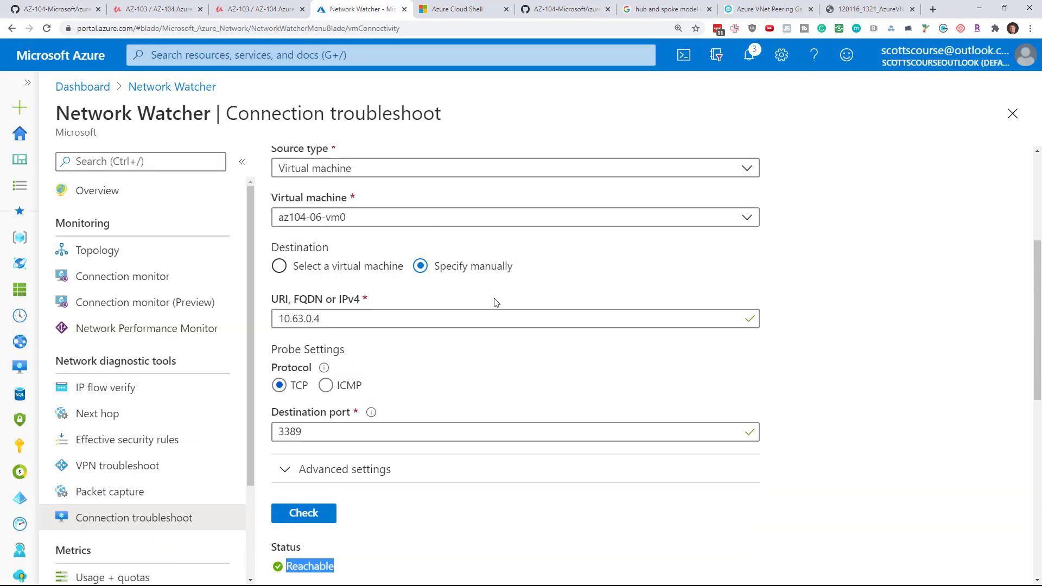
scroll(495, 303, up, 4)
click(374, 333)
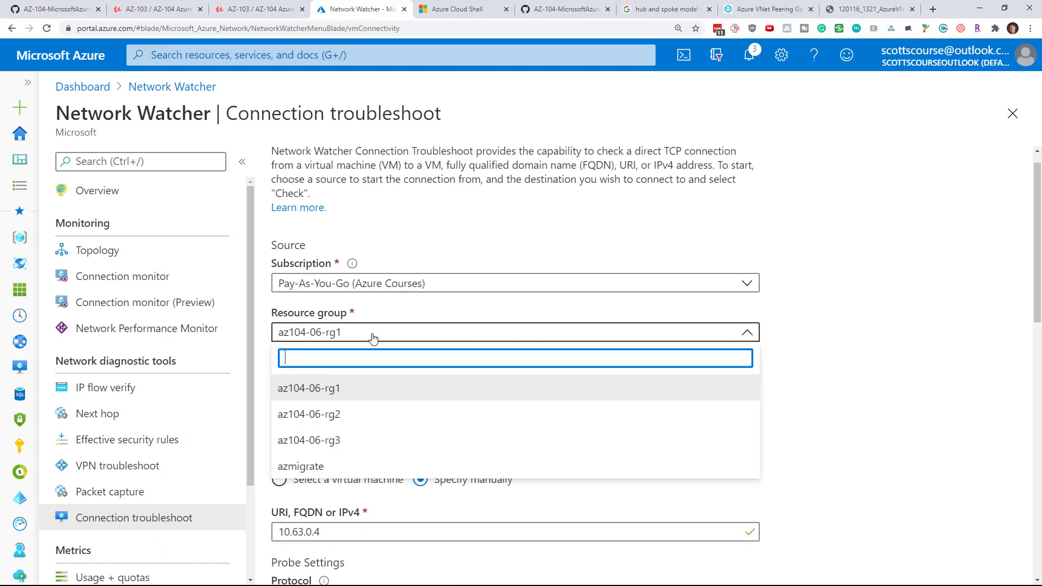
click(337, 414)
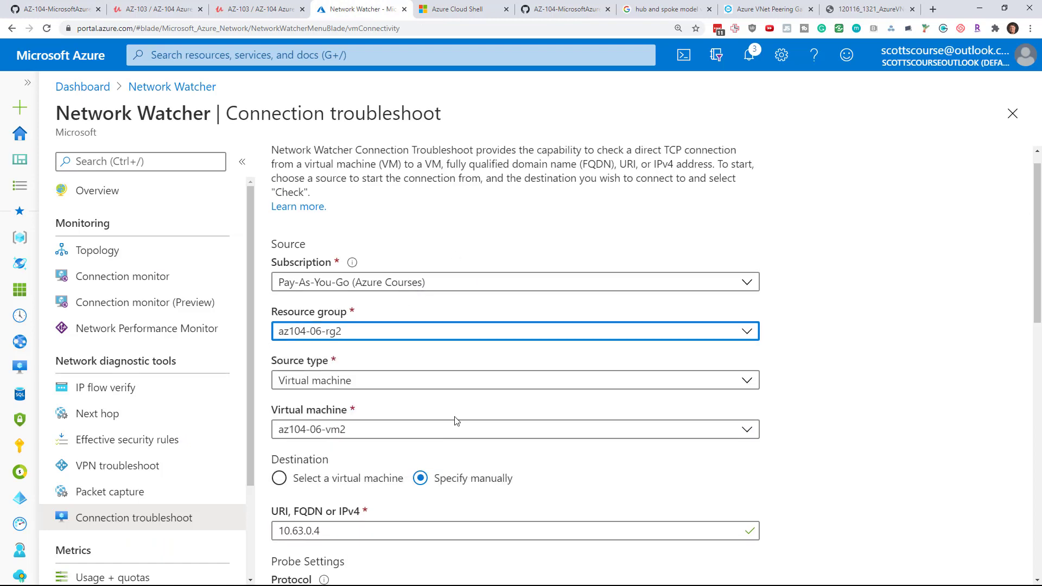
scroll(455, 421, down, 4)
click(320, 315)
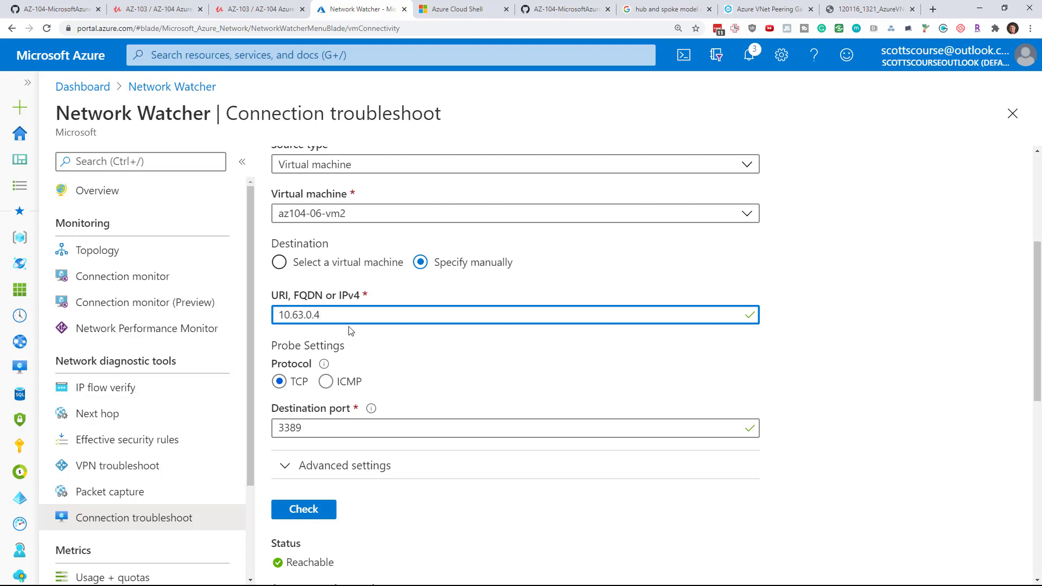
Step: Glance at the peering diagram, then run the connectivity check from az104-06-vm2 to 10.63.0.4 and review its status
scroll(353, 347, up, 3)
click(838, 7)
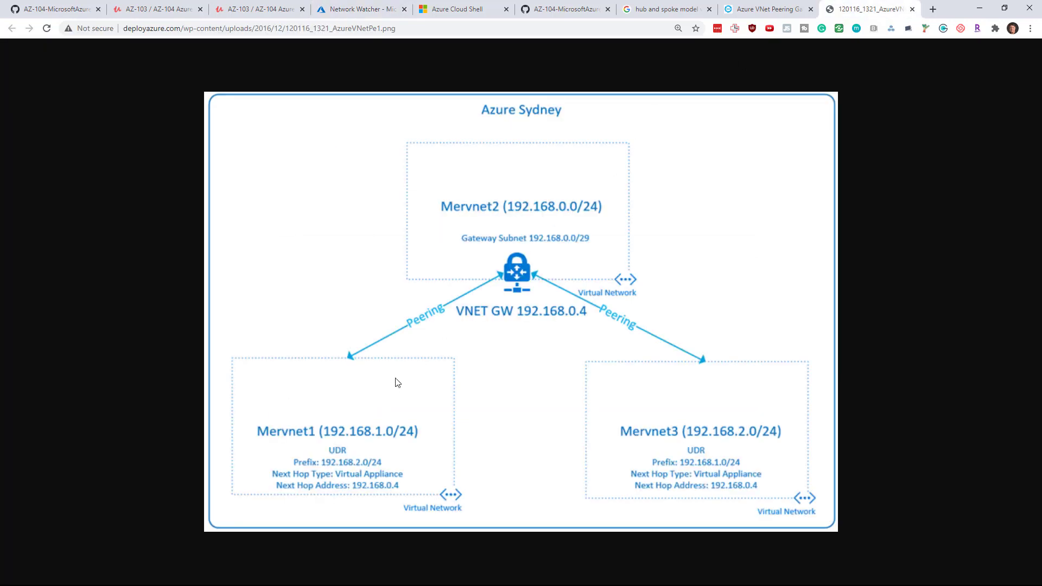
click(326, 9)
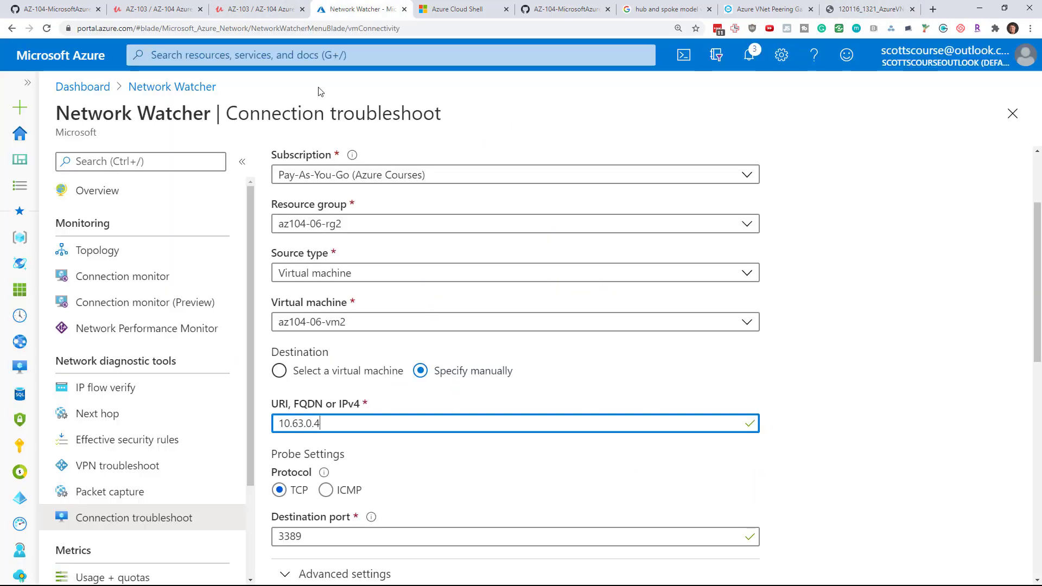
scroll(588, 267, down, 4)
click(314, 402)
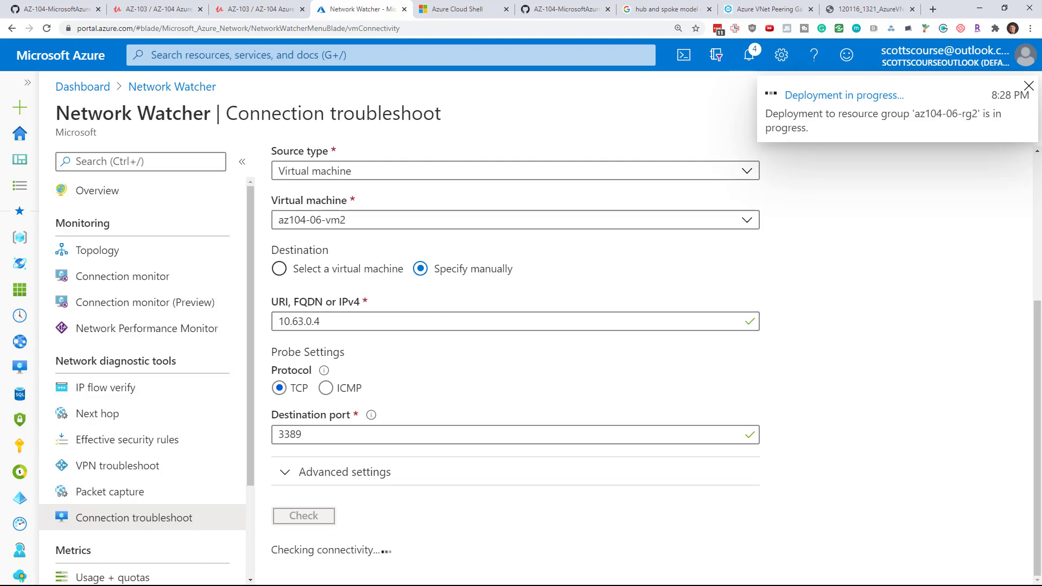
scroll(853, 463, down, 2)
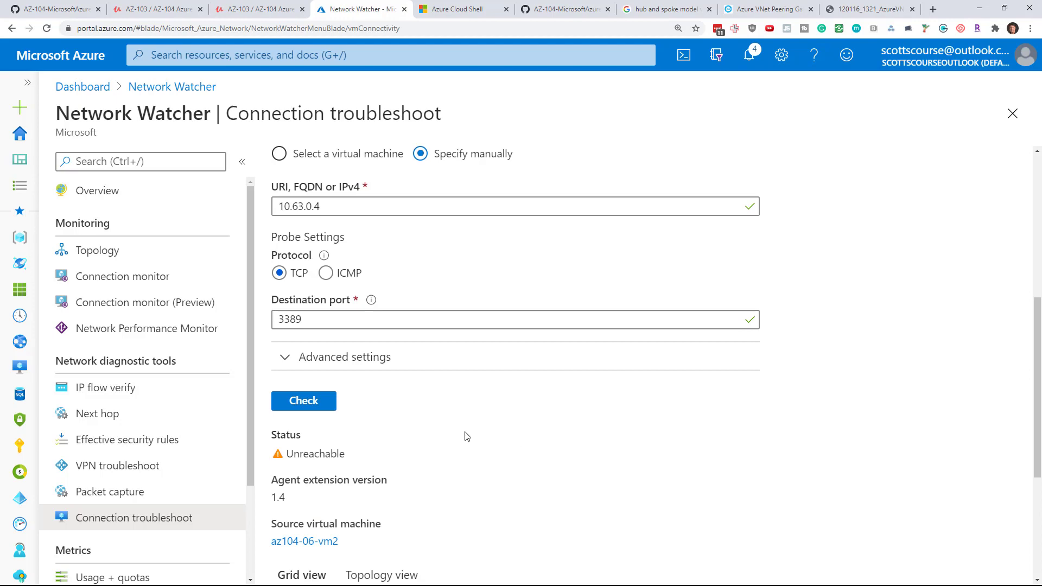
scroll(465, 433, down, 2)
drag(287, 348, 344, 347)
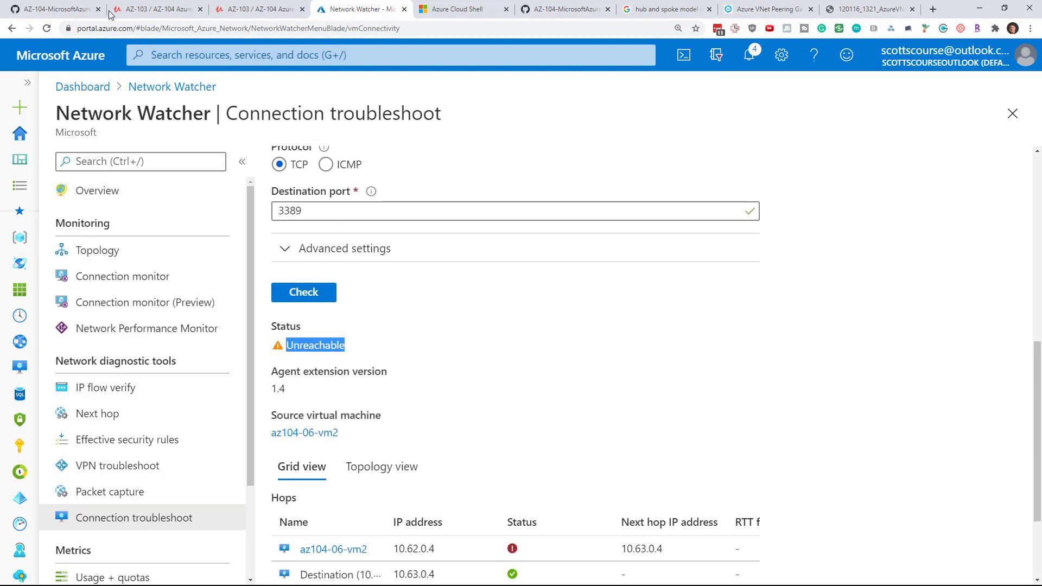
Step: Compare the lab's item 9 expected status with the portal's check result and hops, and read the Task 4 routing introduction
click(68, 8)
double_click(720, 411)
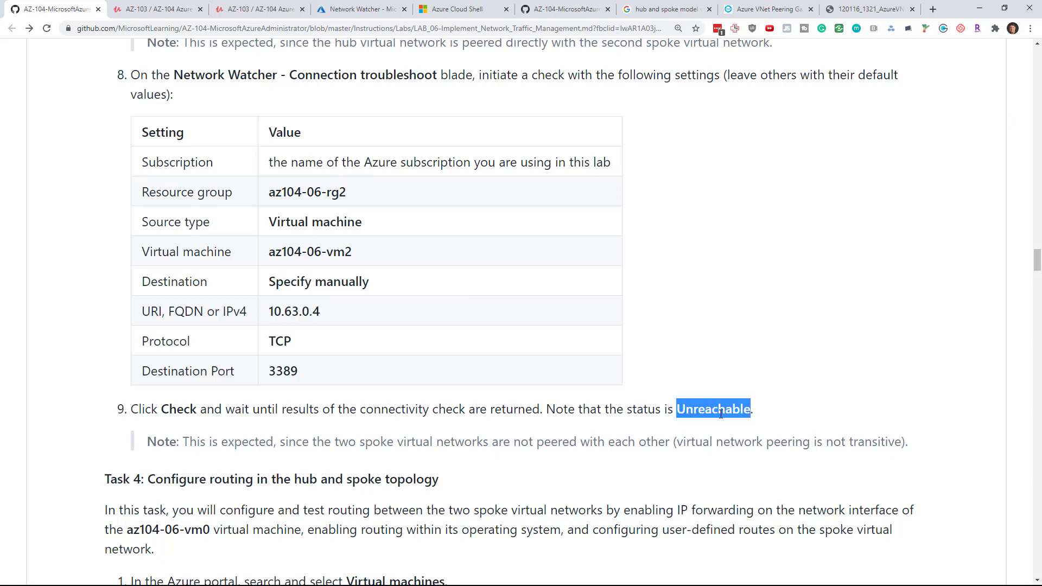
scroll(727, 391, down, 4)
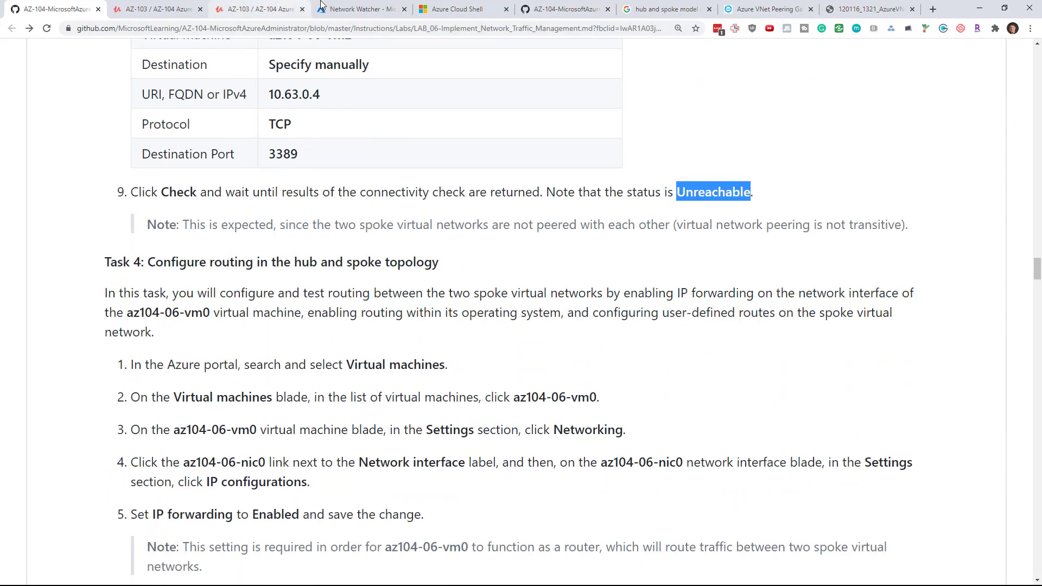
click(343, 11)
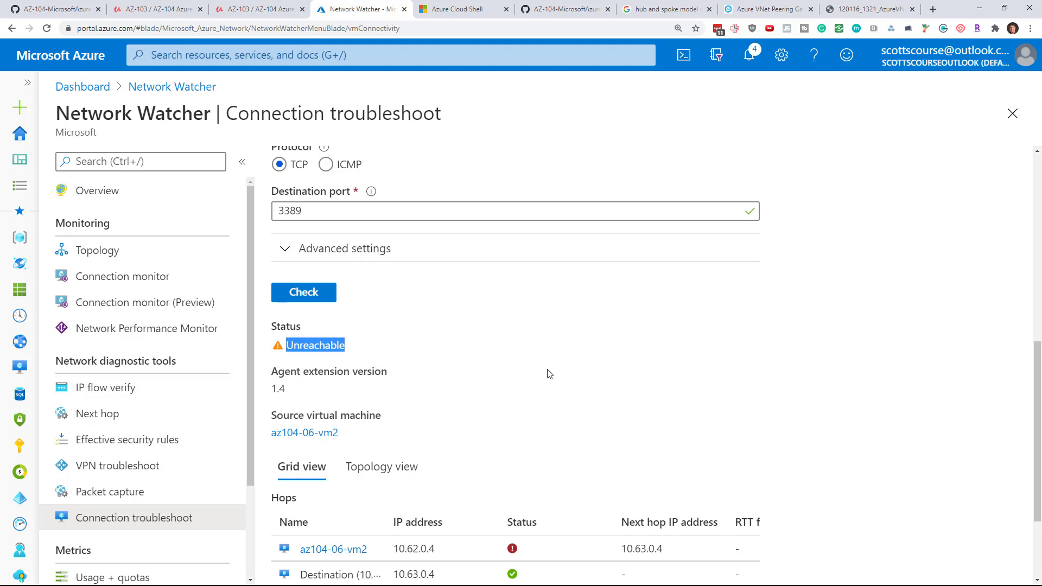
scroll(549, 374, down, 1)
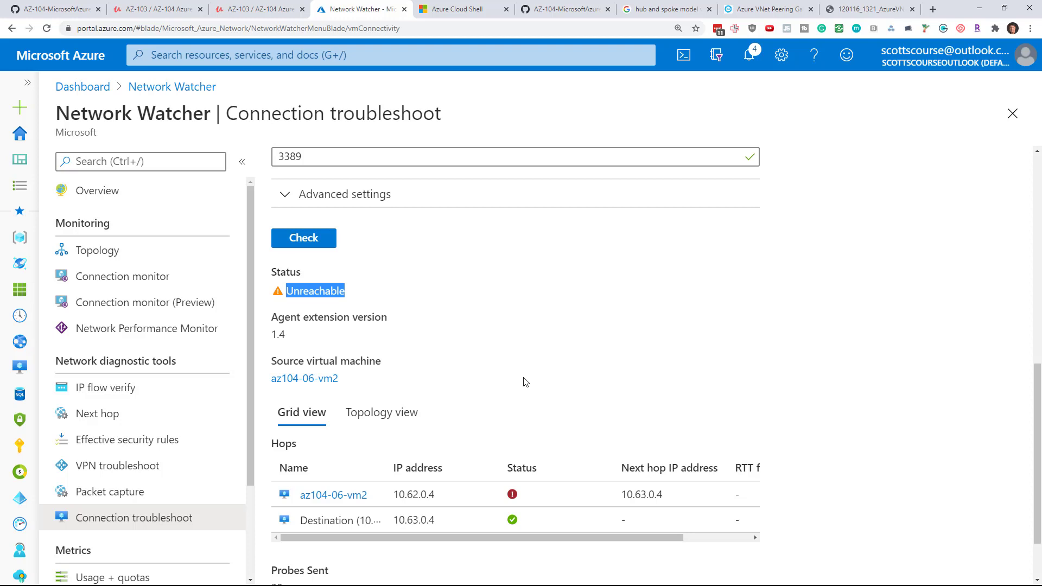
scroll(537, 383, up, 2)
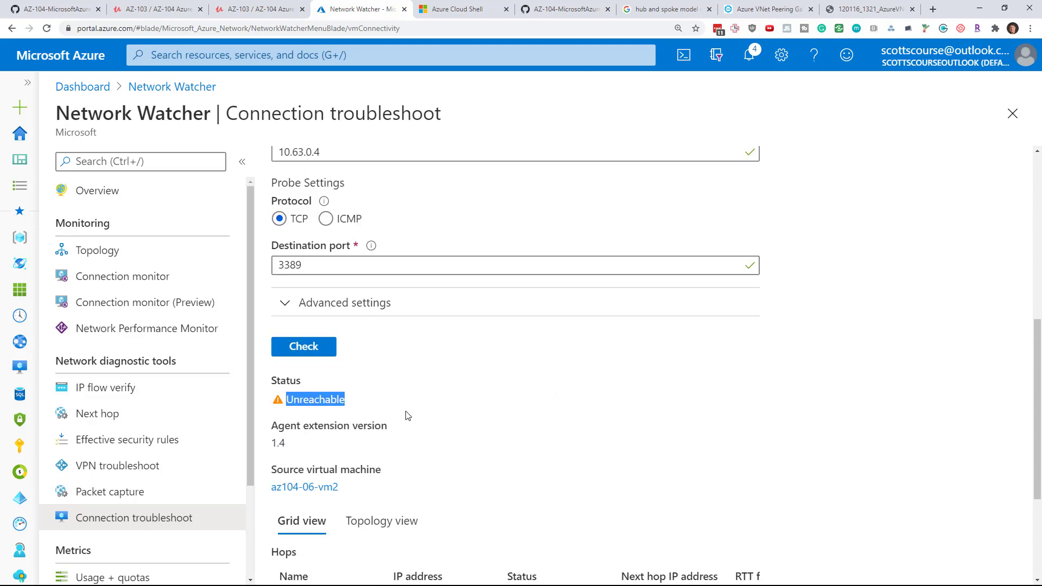
Step: Examine the check's hop list, then read the lab's Task 4 items 2 to 5 about enabling IP forwarding for az104-06-vm0
click(362, 402)
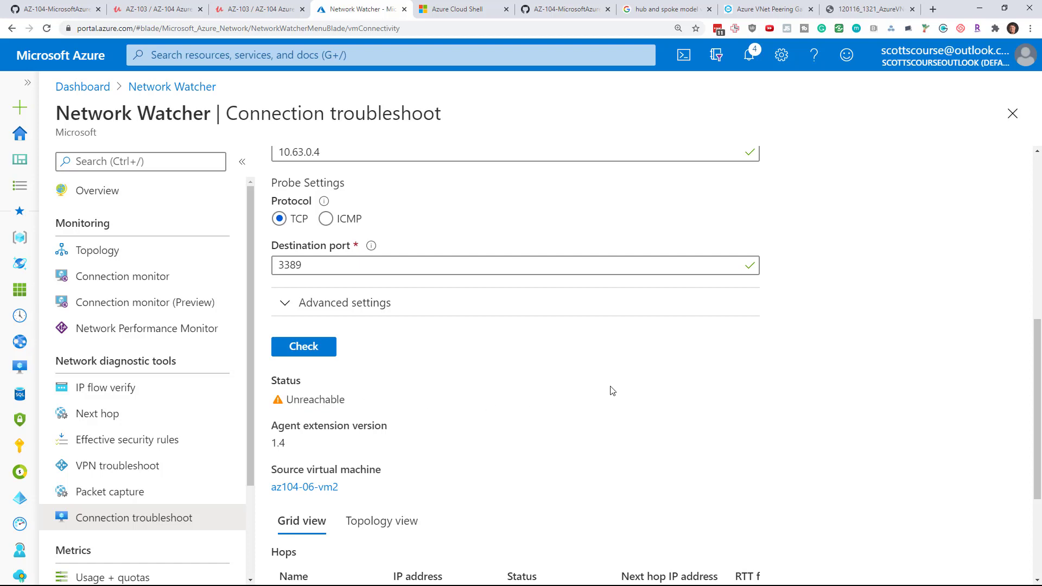
scroll(612, 390, down, 2)
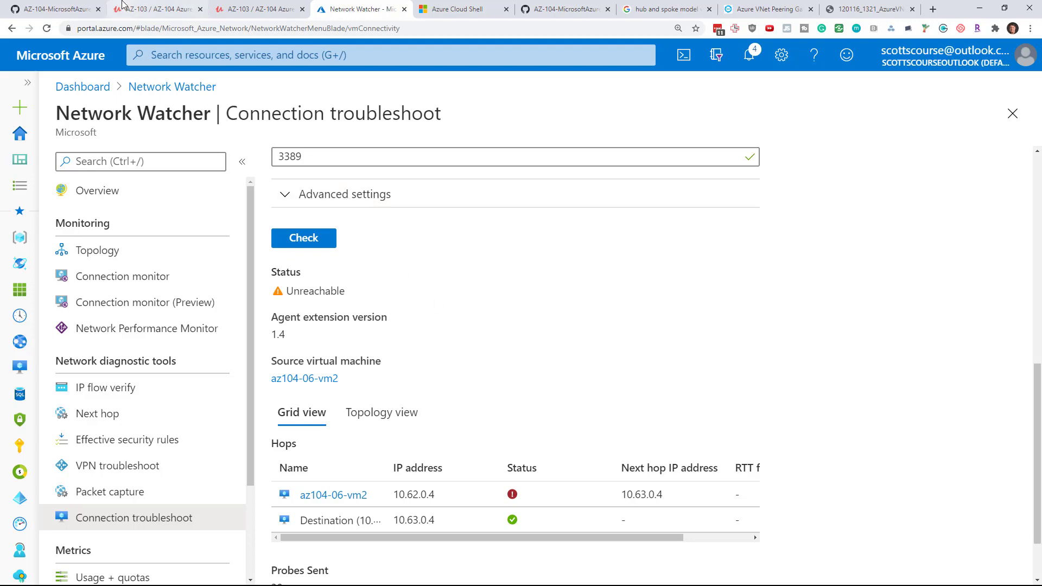
click(60, 8)
scroll(302, 208, up, 3)
scroll(302, 208, down, 5)
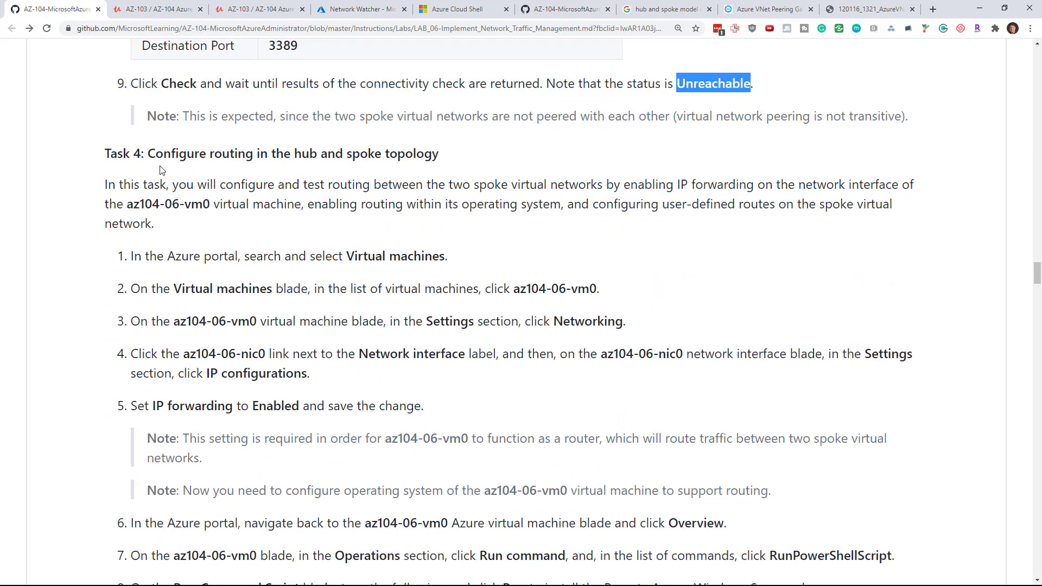
drag(147, 153, 450, 161)
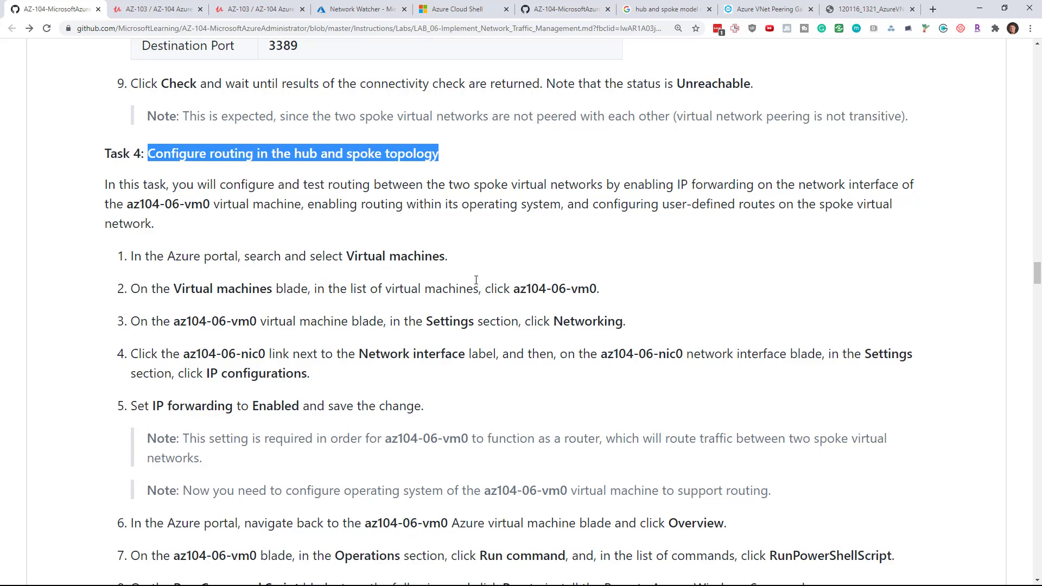
scroll(475, 280, down, 2)
drag(521, 180, 616, 199)
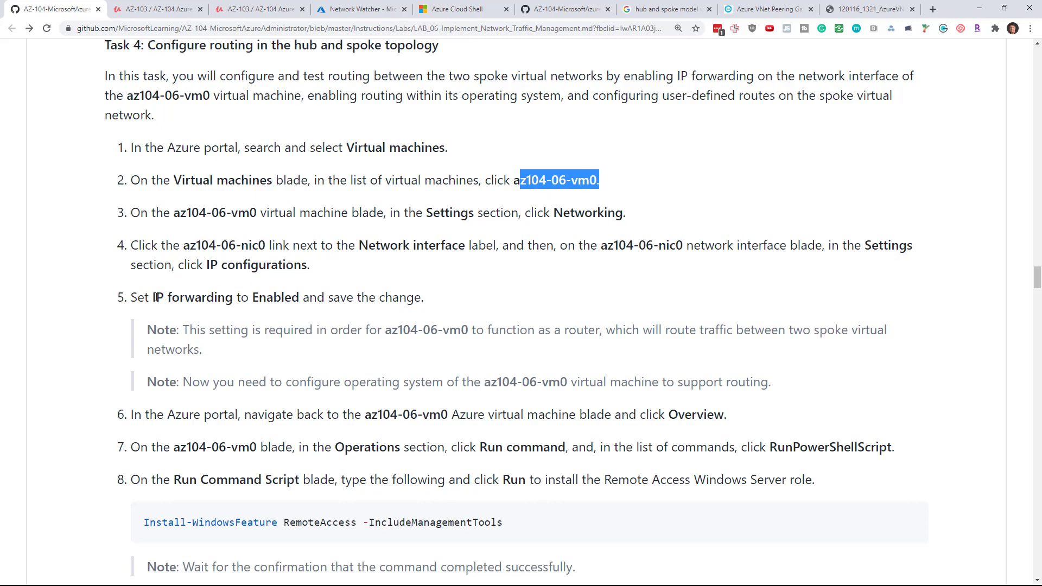
drag(155, 298, 304, 298)
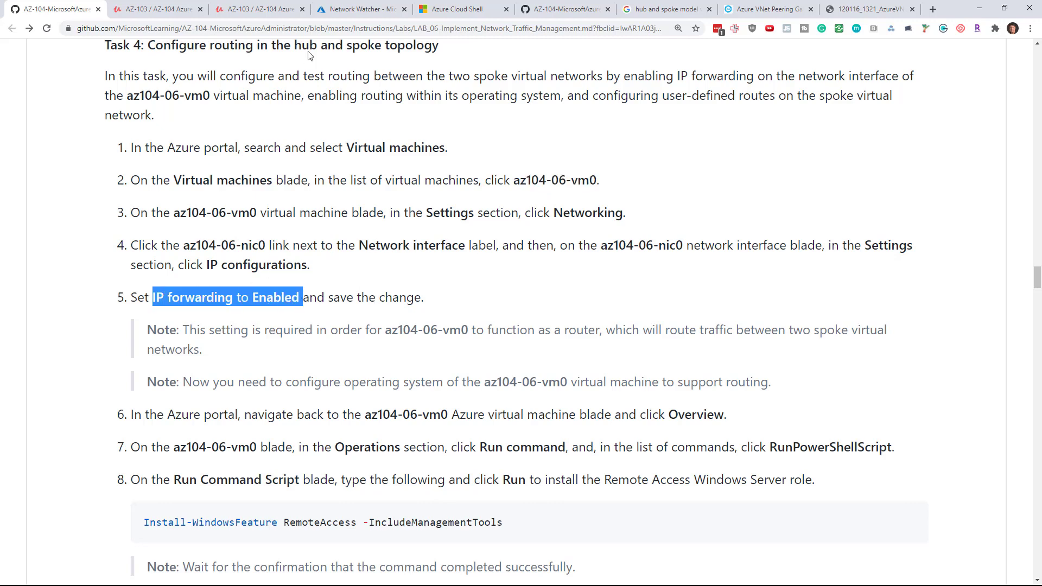
Step: Switch to the Azure portal, discard the connectivity check, and open the Networking settings of az104-06-vm0 in resource group az104-06-rg1
click(382, 5)
click(103, 88)
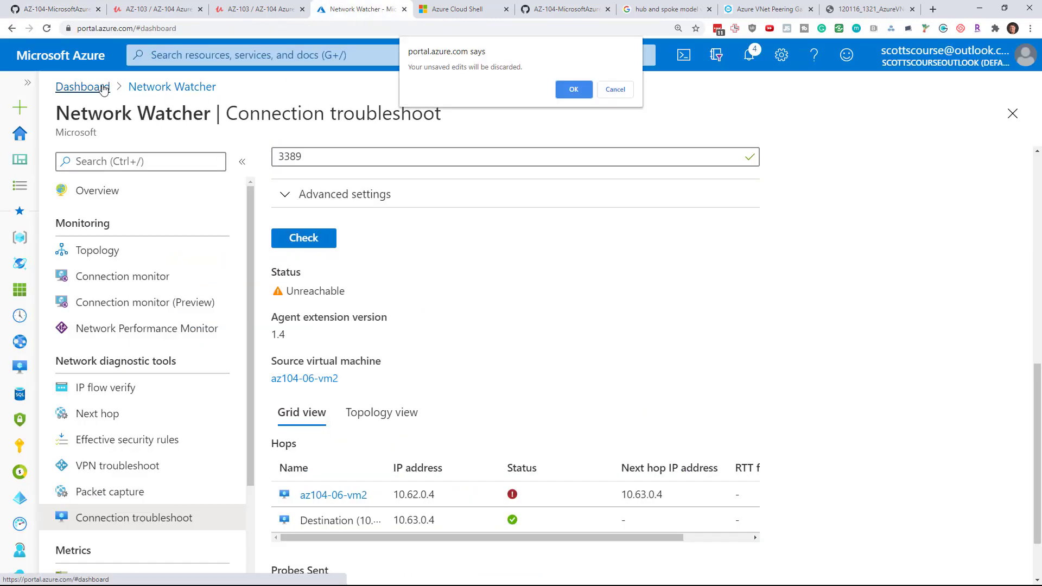
click(573, 92)
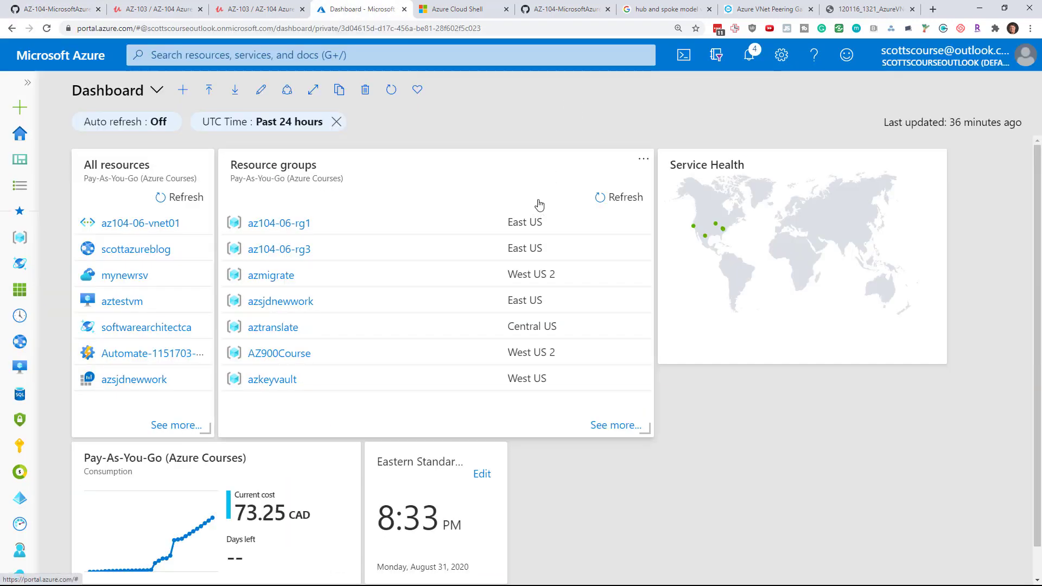
click(288, 229)
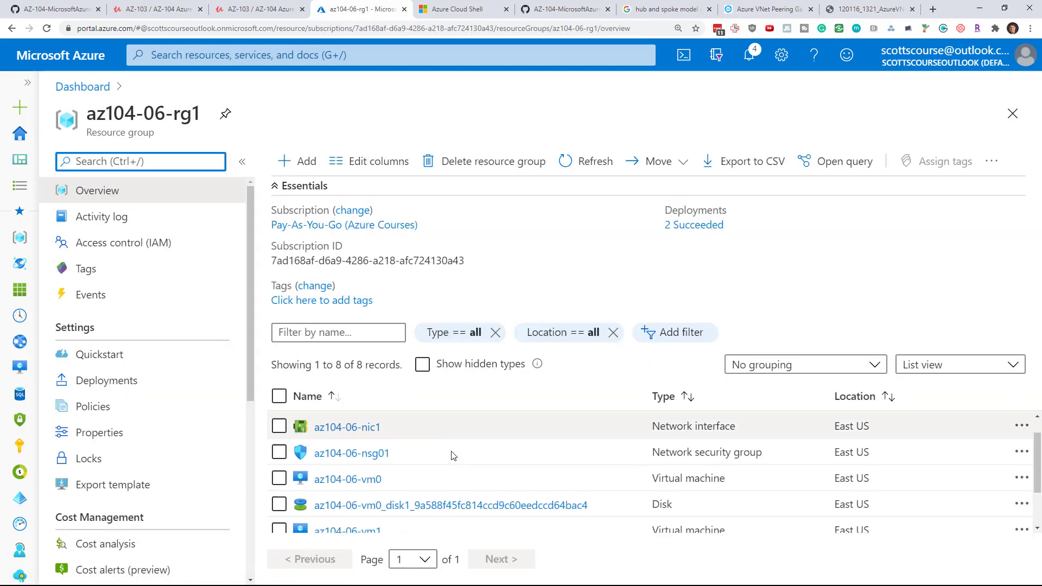
scroll(453, 456, down, 1)
click(374, 426)
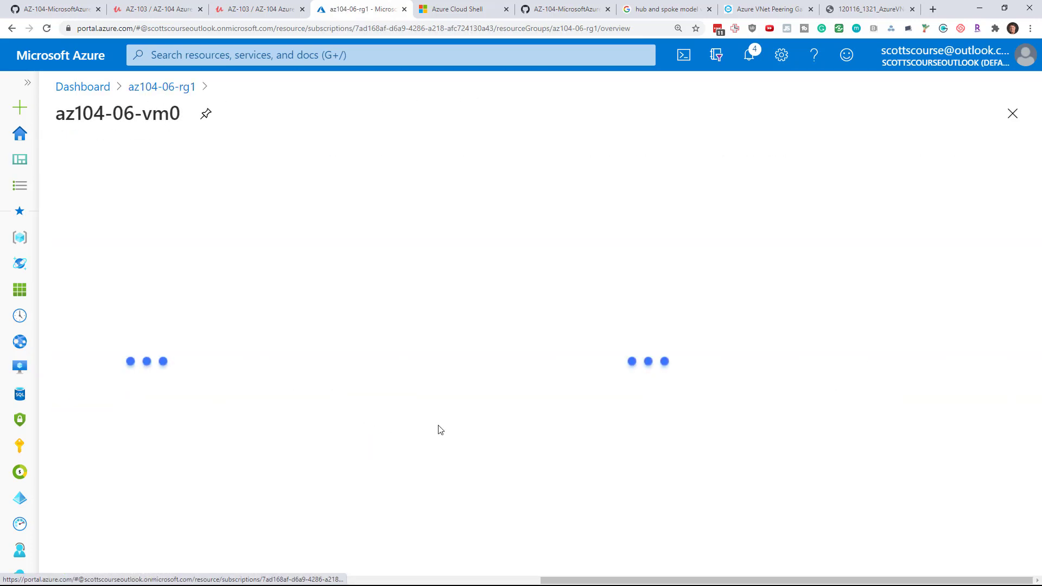
click(98, 354)
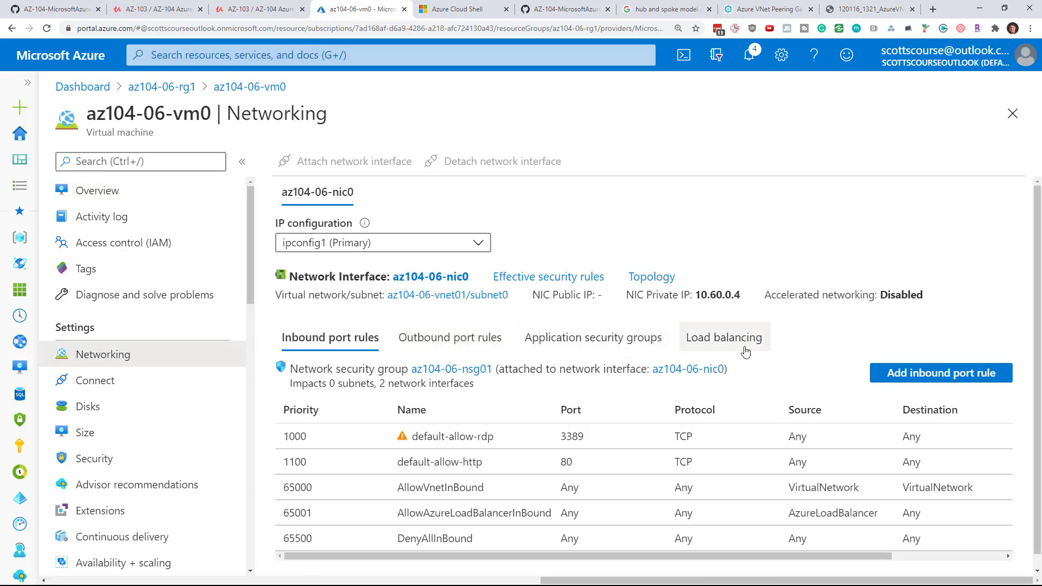
Step: Consult the lab's item 4, then open the IP configurations of network interface az104-06-nic0 in the Azure portal
click(54, 10)
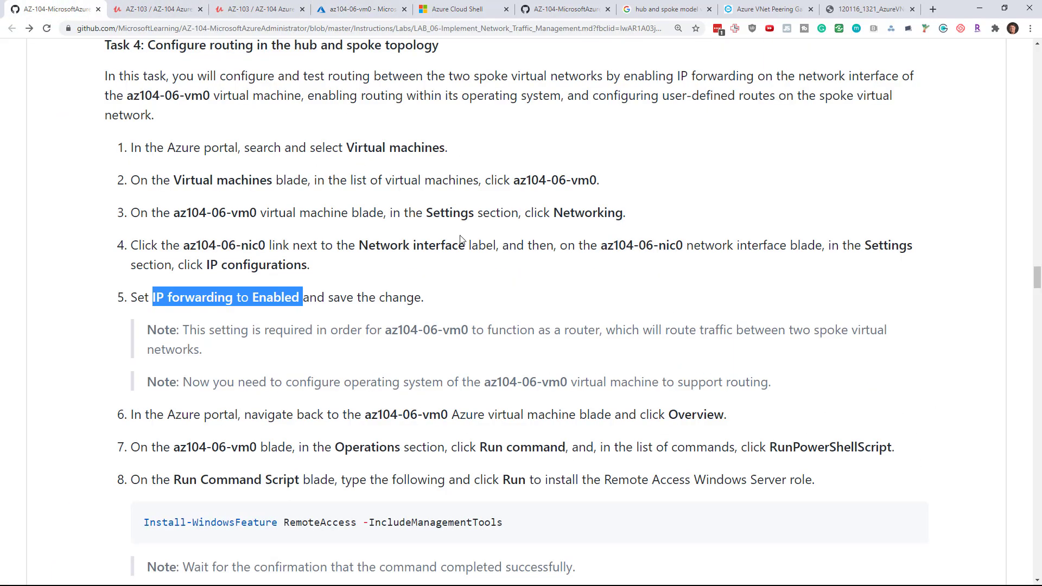
double_click(619, 248)
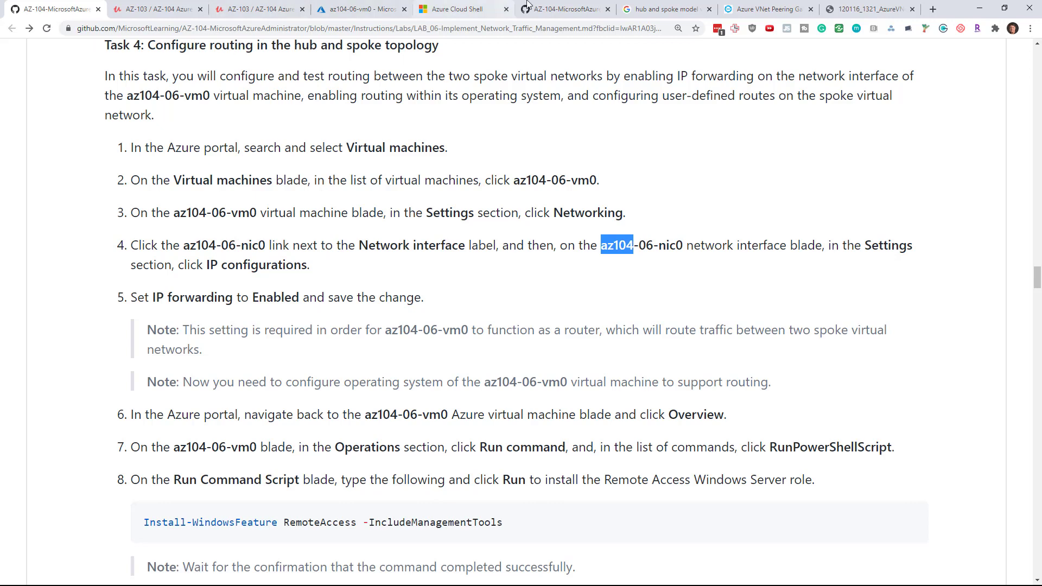
click(362, 9)
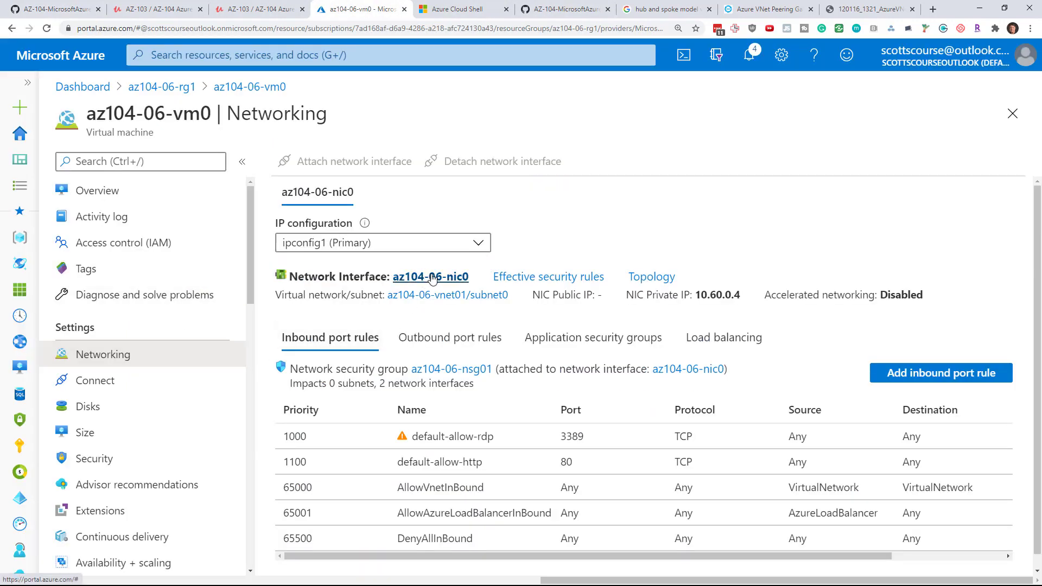
click(431, 278)
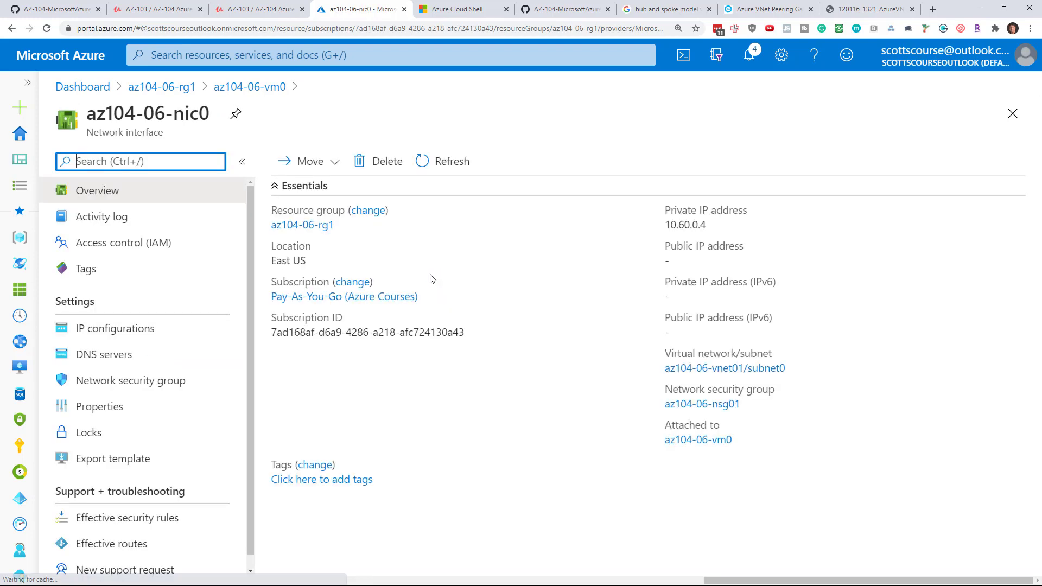
click(108, 329)
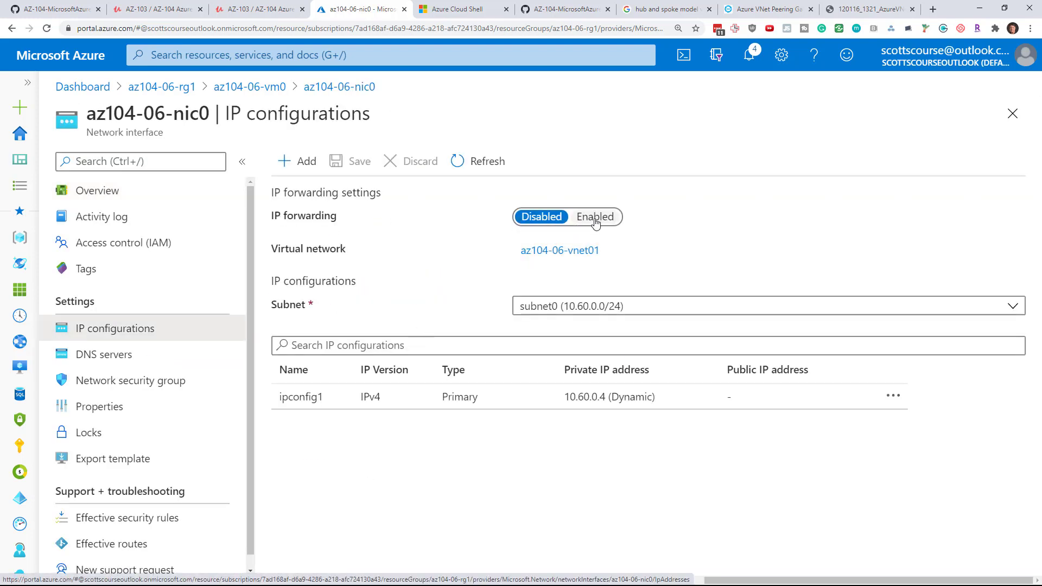
Step: Glance at the peering diagram, then set IP forwarding to Enabled on az104-06-nic0 and save the change
click(853, 4)
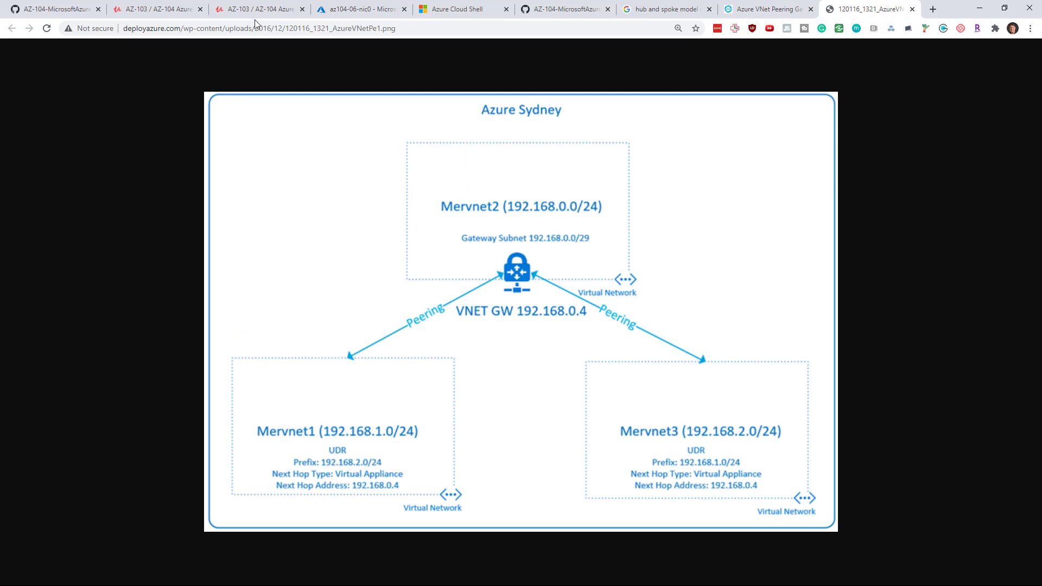
click(365, 4)
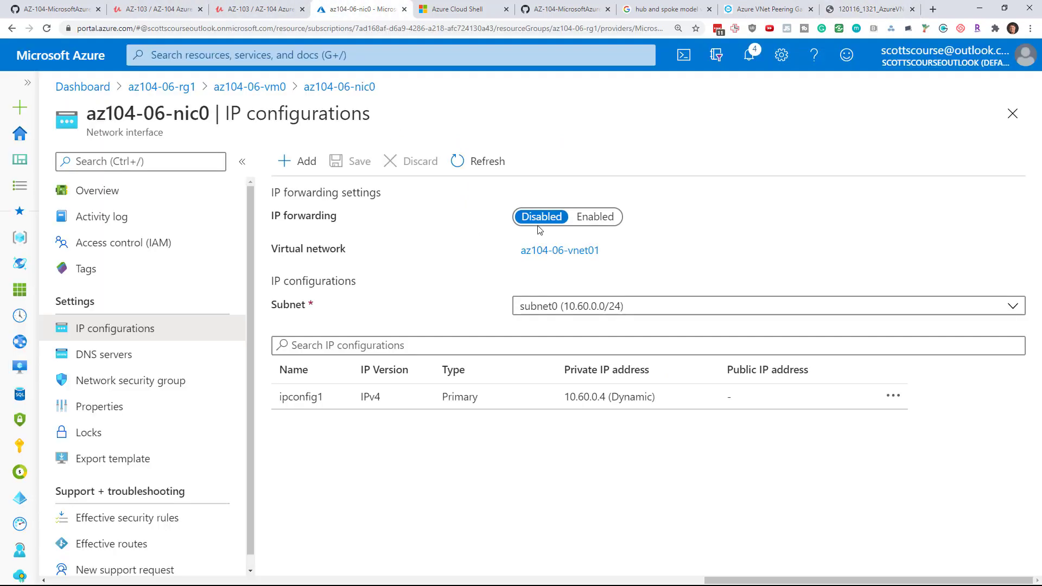
click(602, 215)
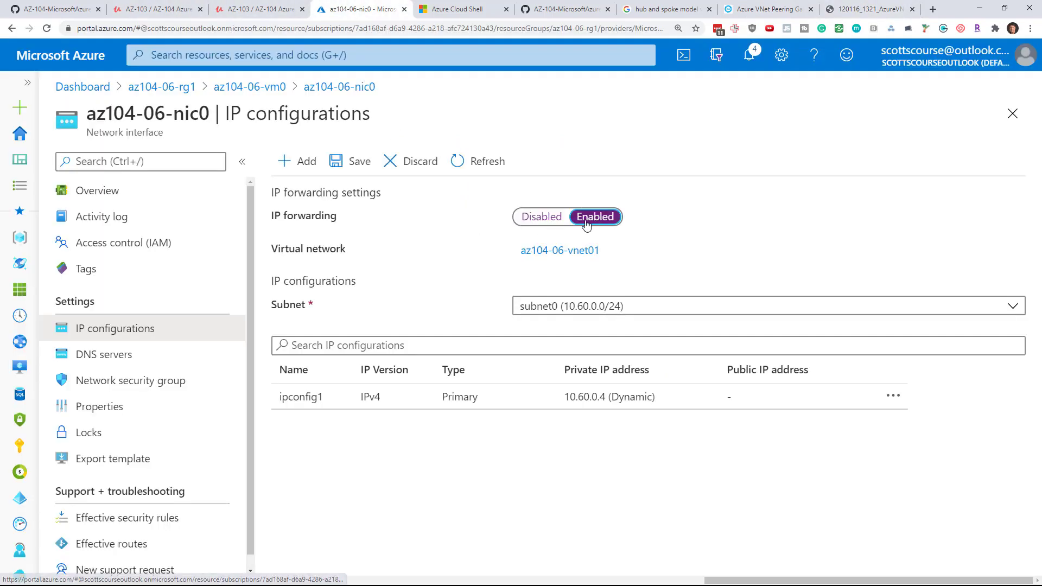
click(343, 161)
Step: Switch to the lab instructions, read items 7 to 9 and copy item 8's Install-WindowsFeature RemoteAccess command
click(67, 6)
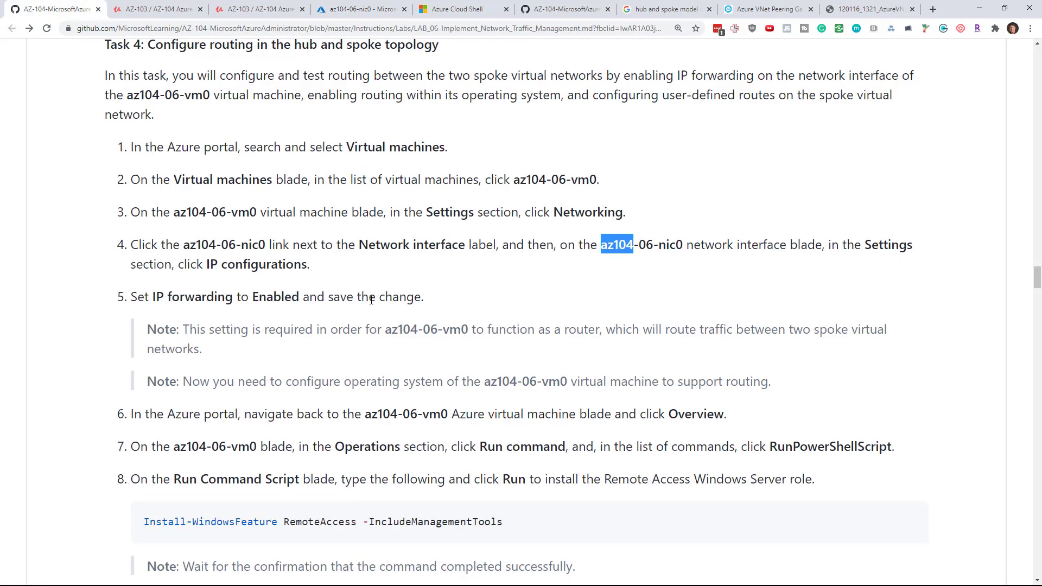
scroll(336, 287, down, 3)
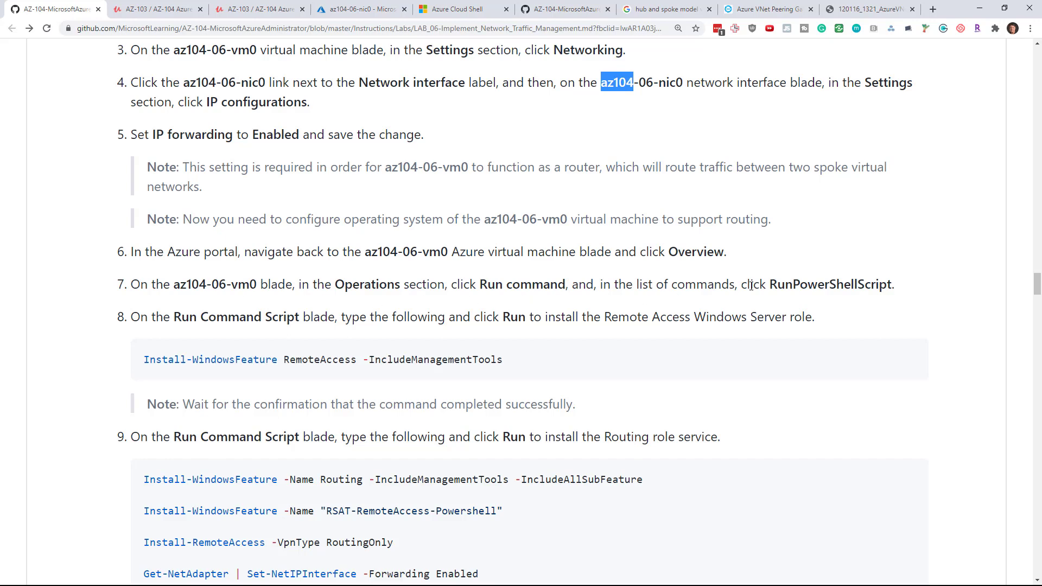
double_click(811, 286)
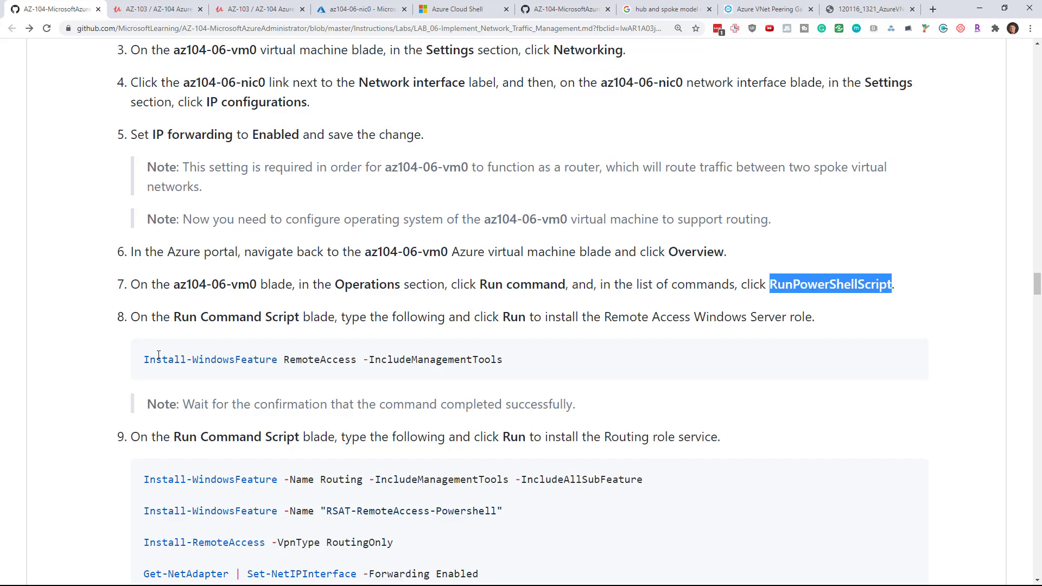
drag(143, 358, 525, 366)
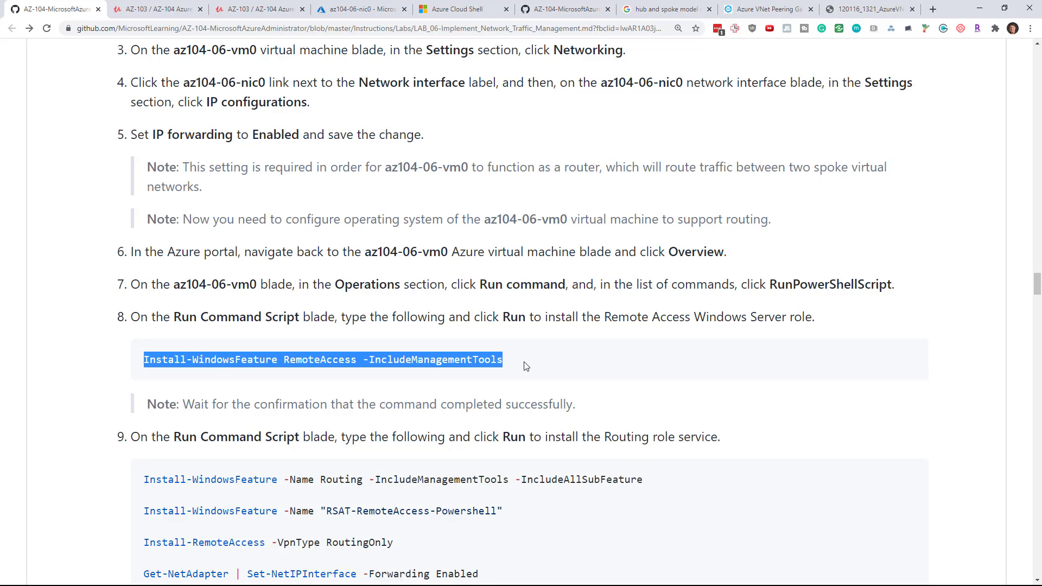
scroll(331, 334, down, 2)
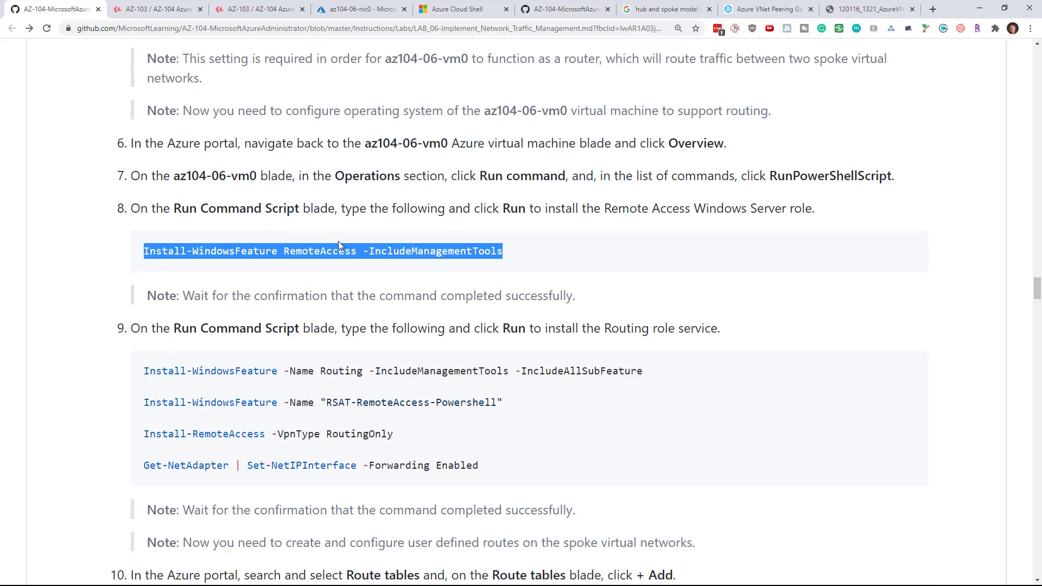
Step: Return to az104-06-vm0 in the Azure portal and open its Run command page
click(363, 6)
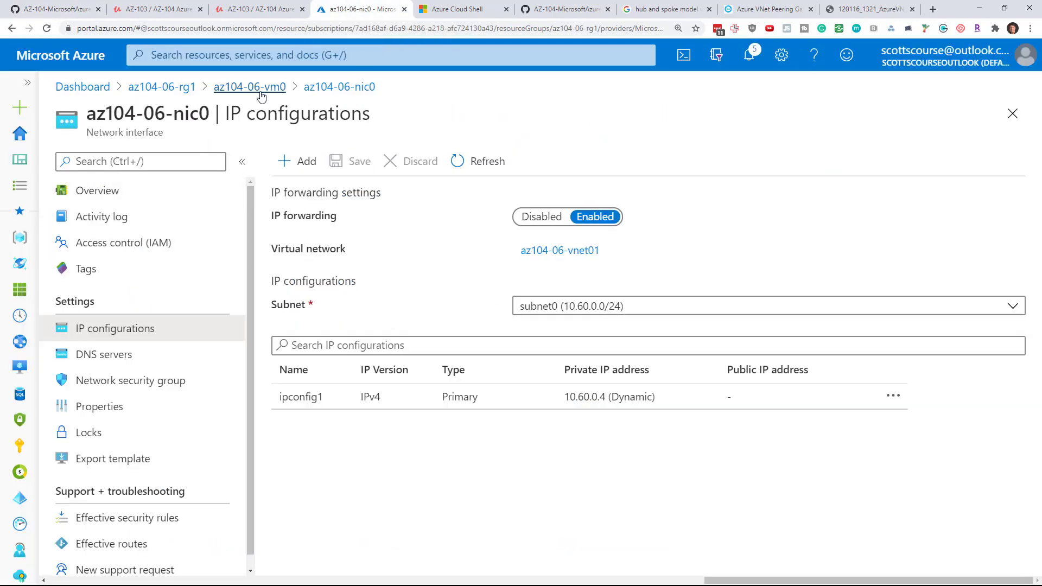
click(245, 86)
scroll(130, 342, down, 2)
scroll(133, 339, down, 6)
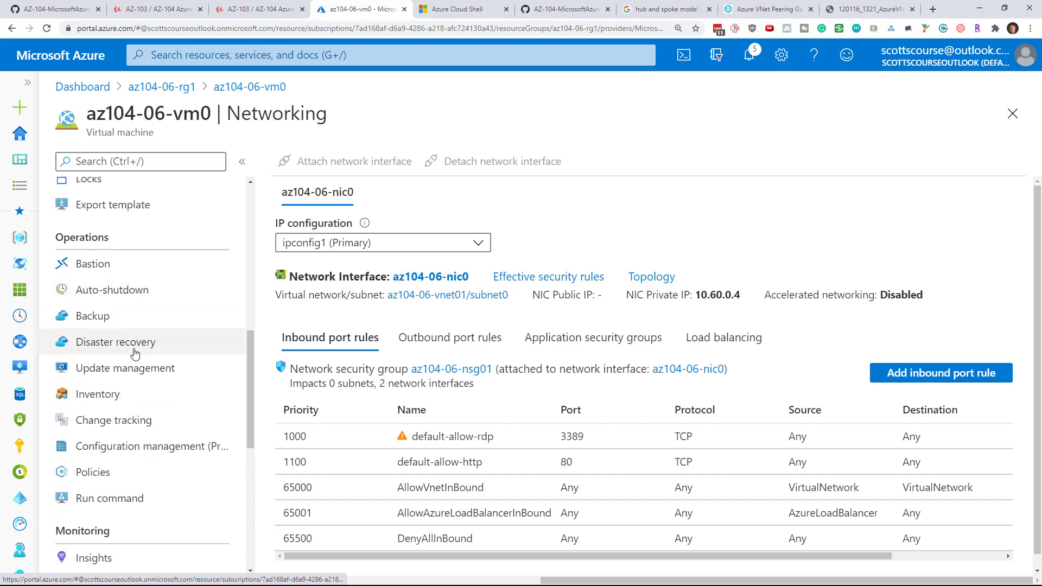
click(108, 498)
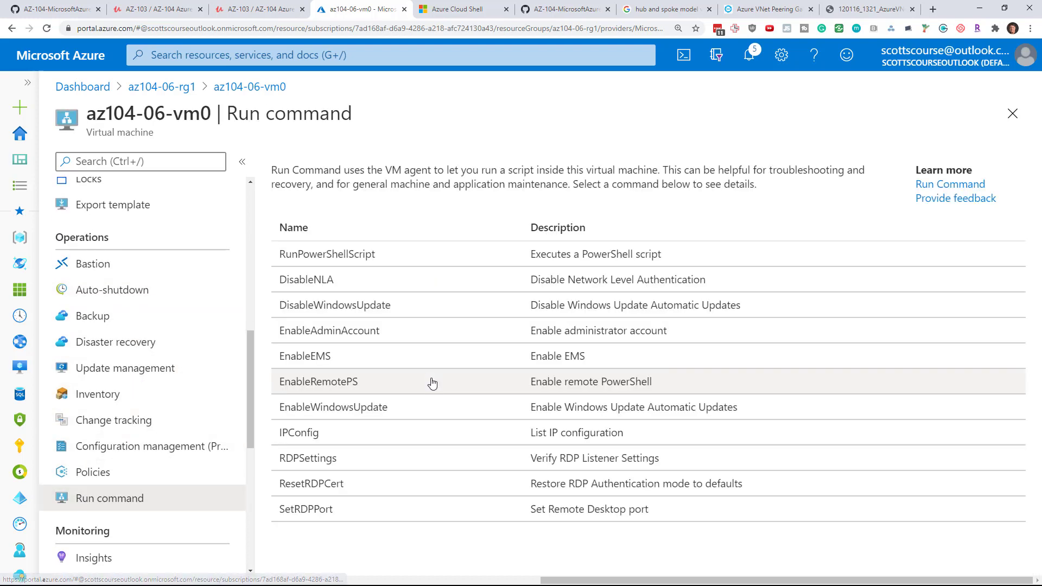
Step: Recheck the lab's item 8, then open RunPowerShellScript and enter the script "Install-WindowsFeature RemoteAccess -IncludeManagementTools"
click(59, 7)
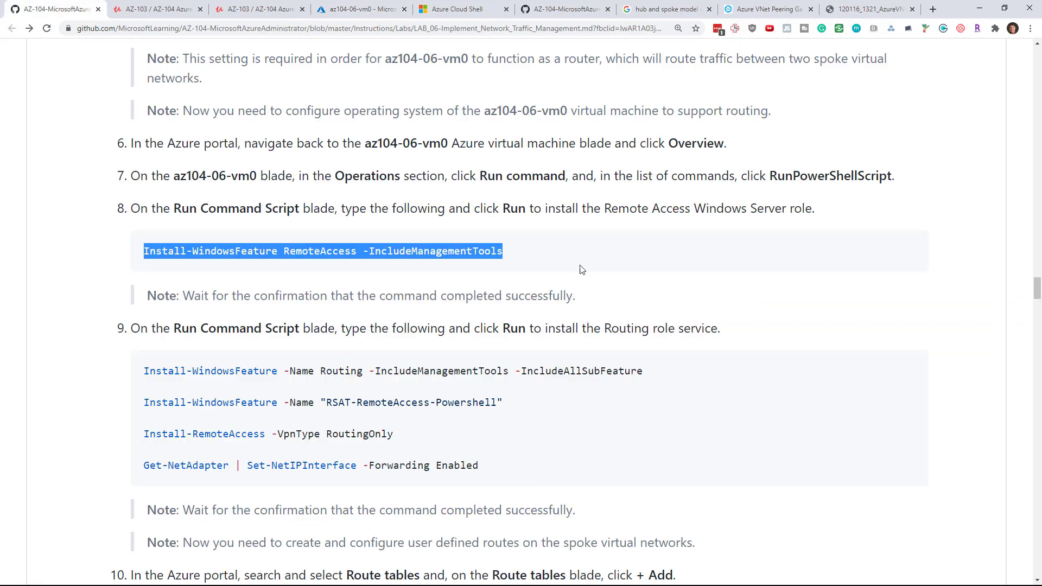
click(348, 7)
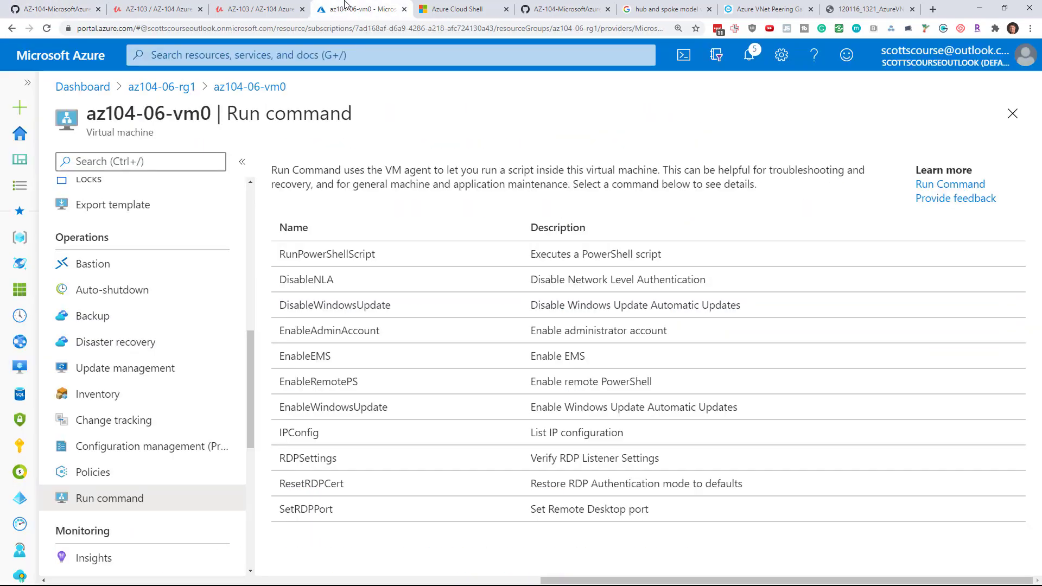
click(333, 256)
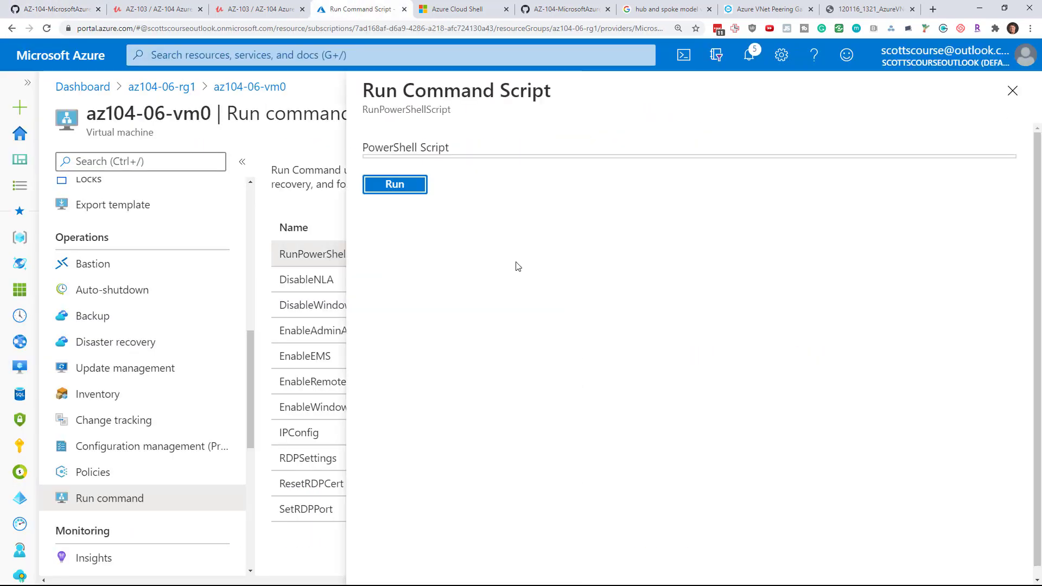
click(503, 177)
text(Install-WindowsFeature RemoteAccess -IncludeManagementTools)
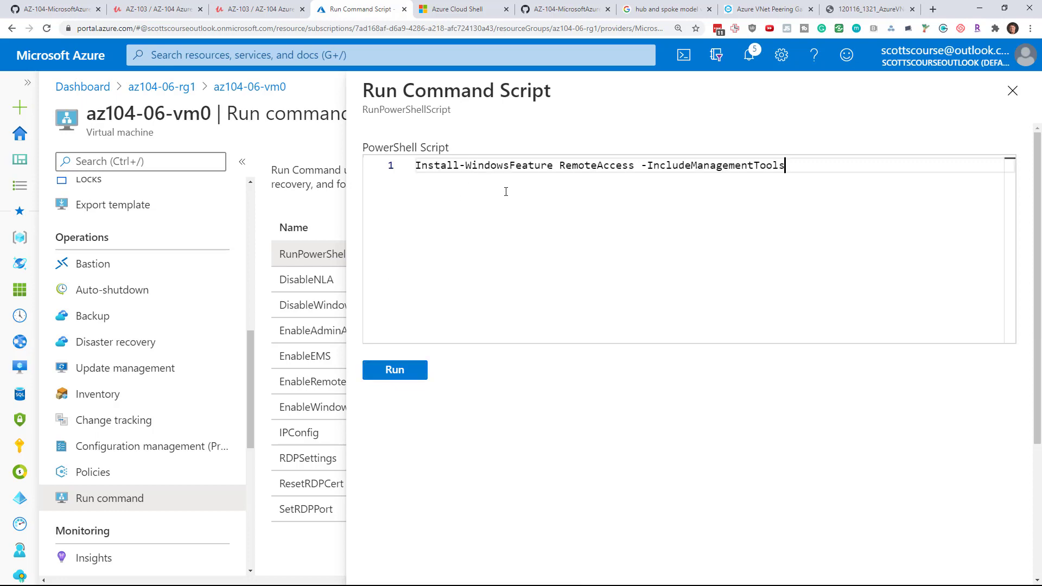
Step: Check the lab's note on command completion, then run the RemoteAccess installation script on az104-06-vm0 and review its output
click(60, 7)
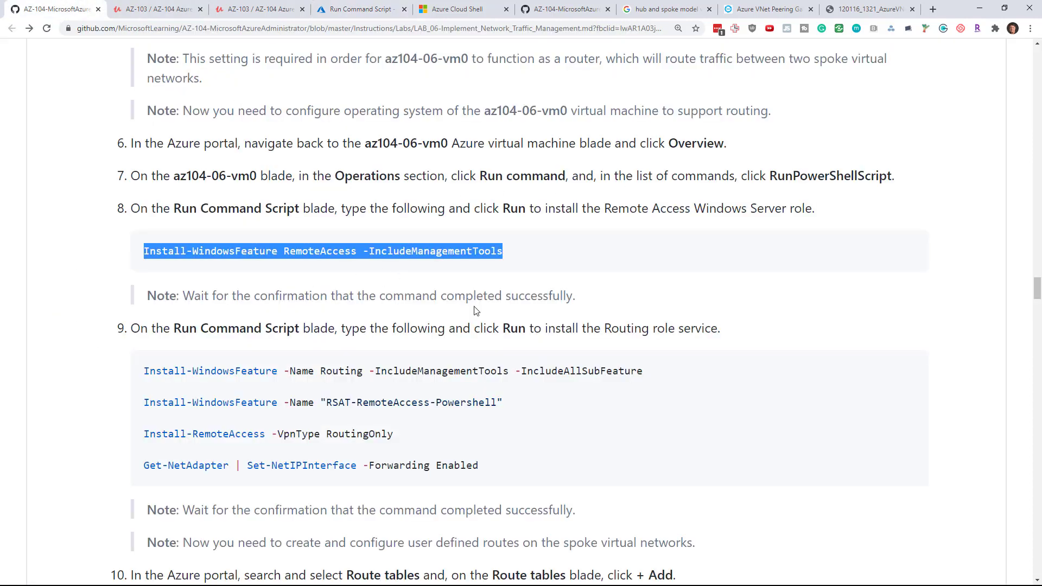
click(360, 9)
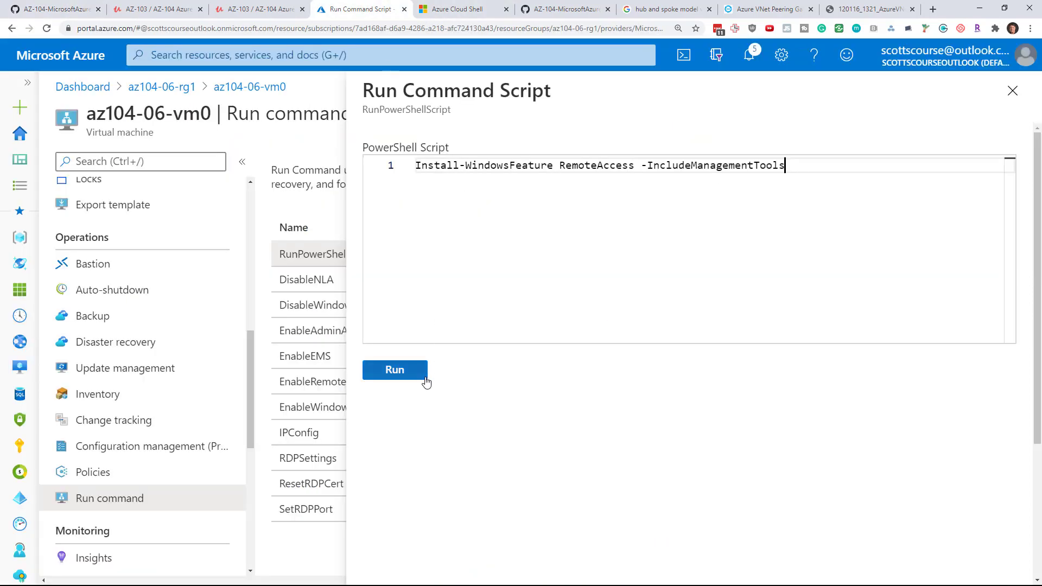
click(408, 371)
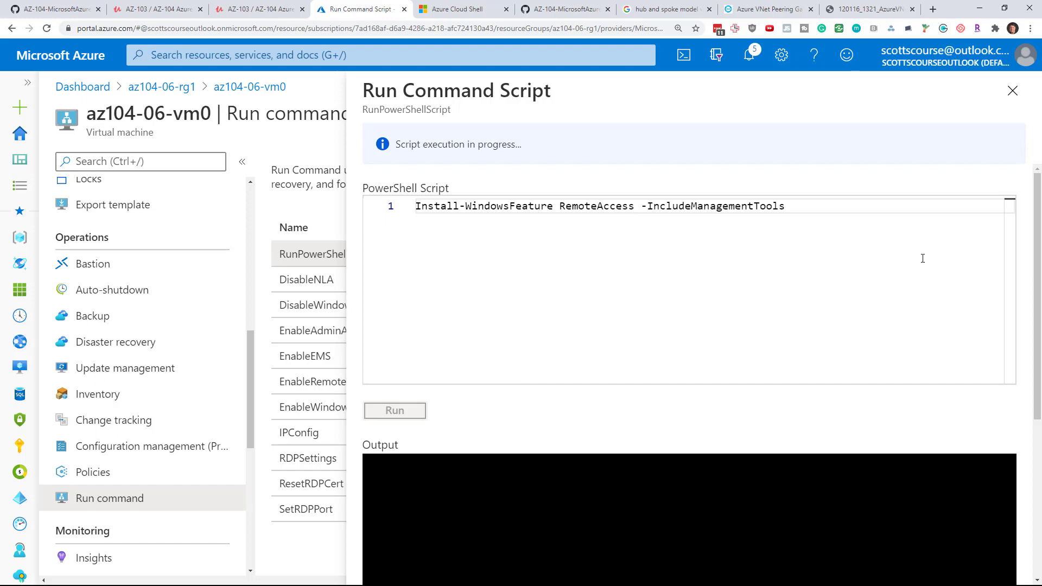
scroll(760, 295, down, 3)
scroll(761, 293, up, 3)
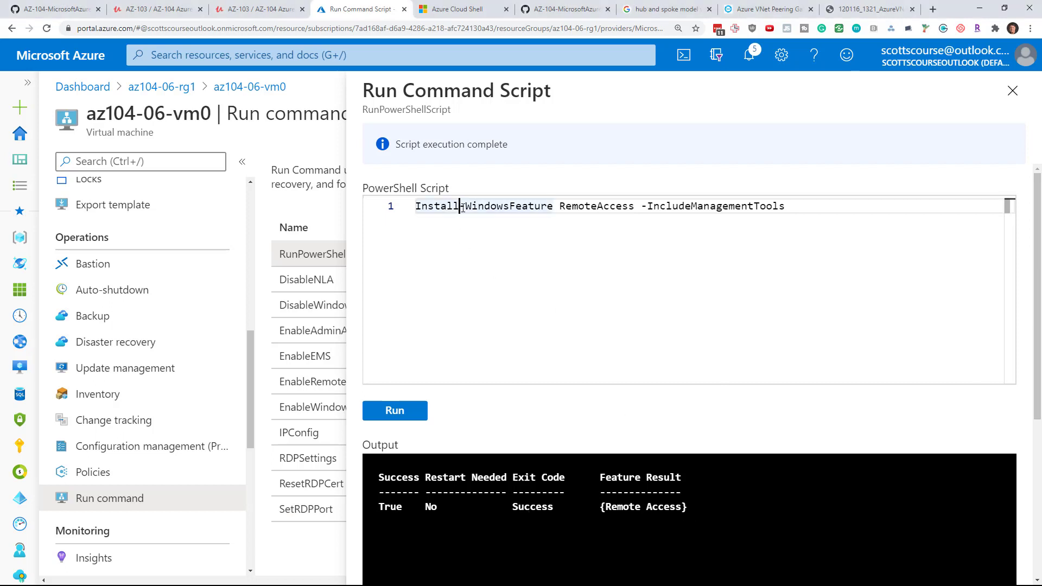
Step: Reopen RunPowerShellScript with a blank script, then copy the four Routing role service commands from item 9 of the lab instructions
click(1012, 91)
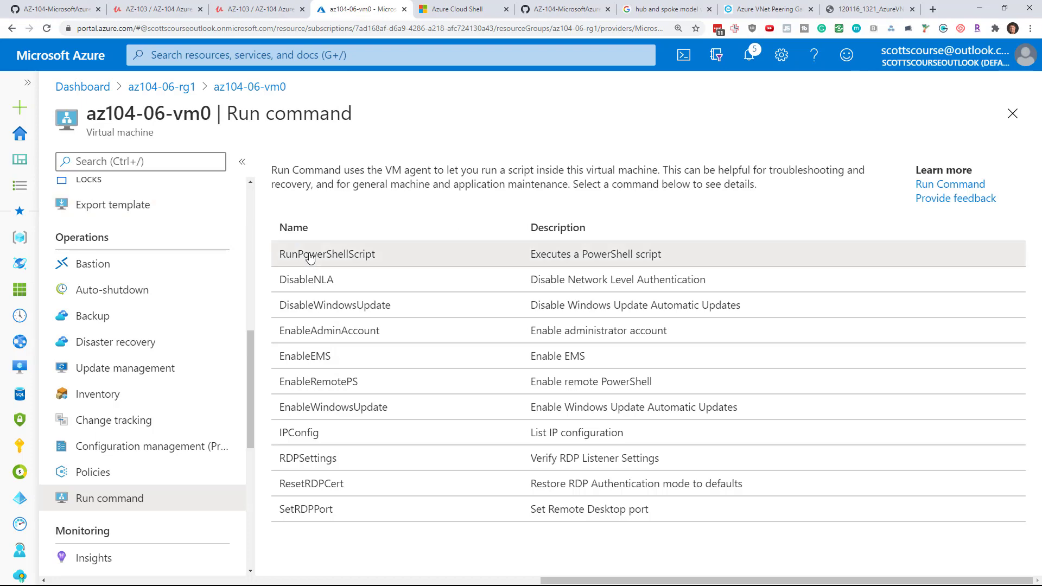
click(310, 258)
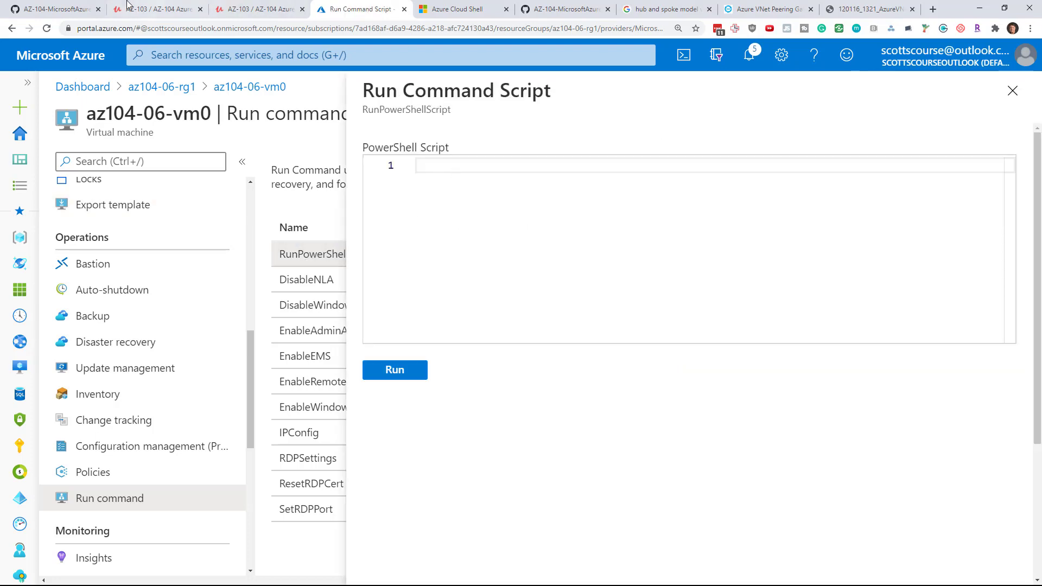
click(54, 9)
scroll(146, 270, down, 2)
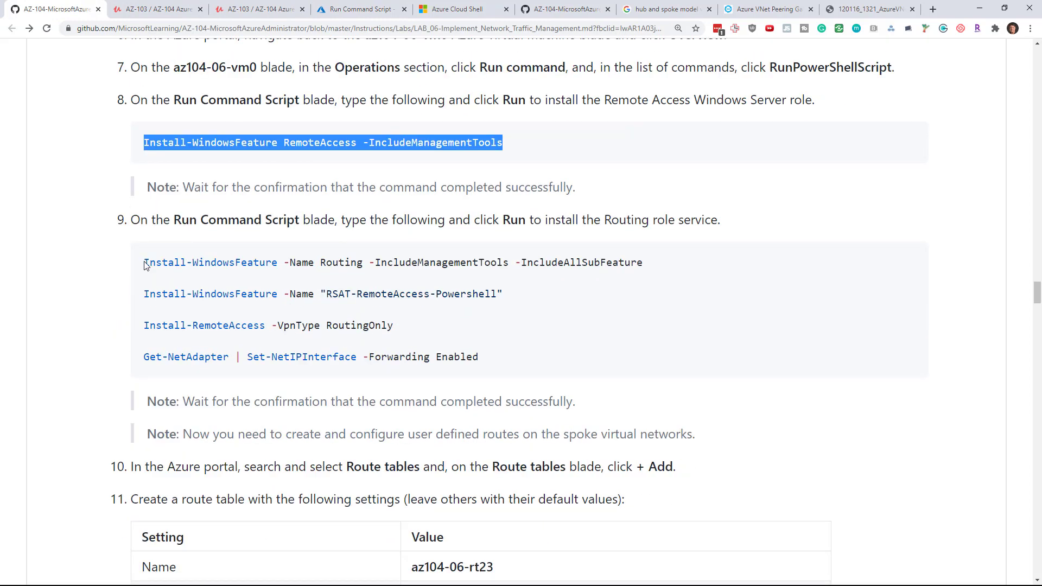
drag(144, 266, 481, 364)
key(ctrl+c)
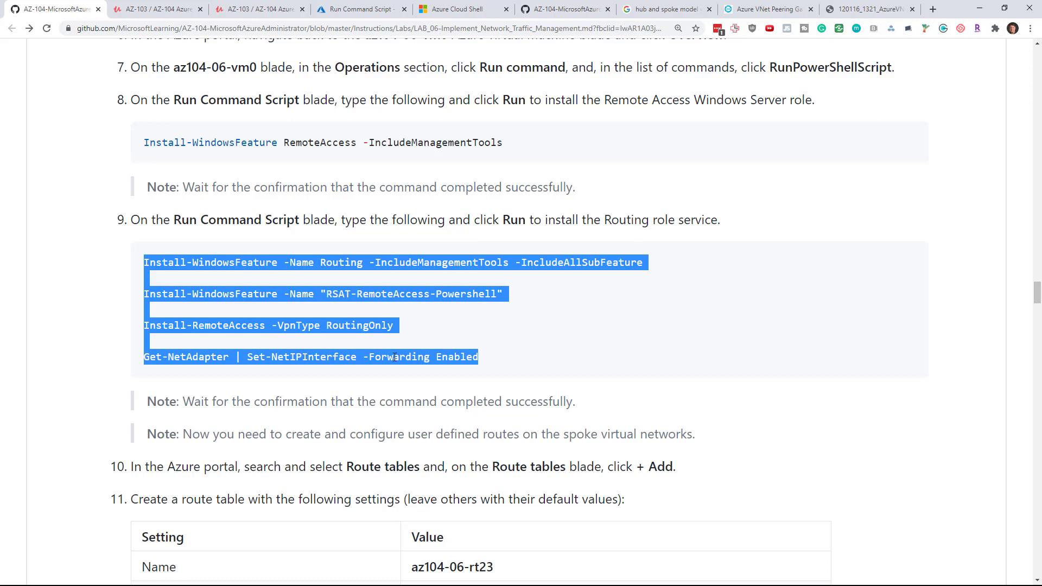
Step: Paste the copied Routing installation and IP forwarding commands into the az104-06-vm0 script, run it and review the output
click(376, 12)
click(435, 167)
key(ctrl+v)
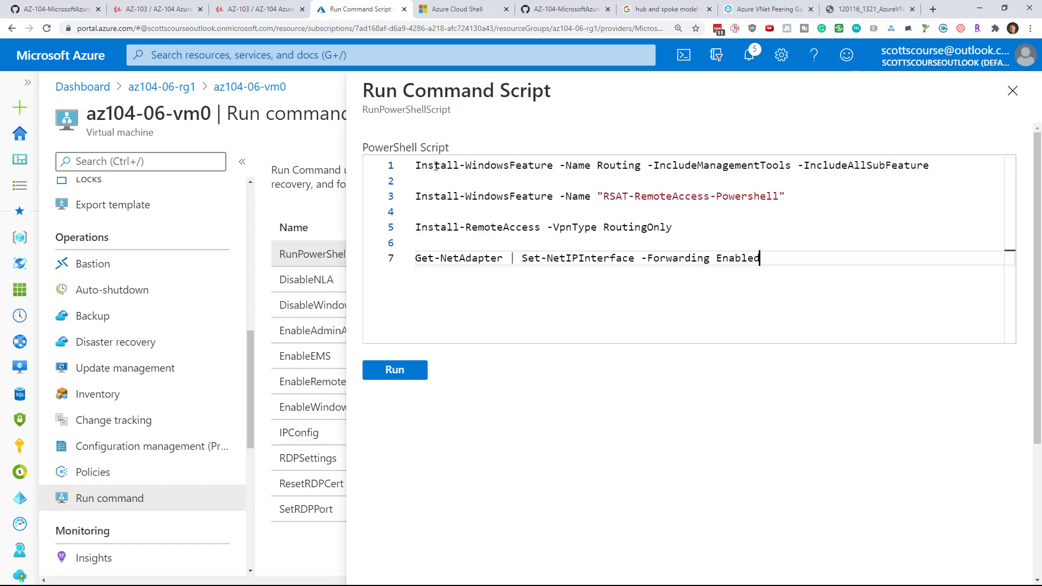
click(393, 371)
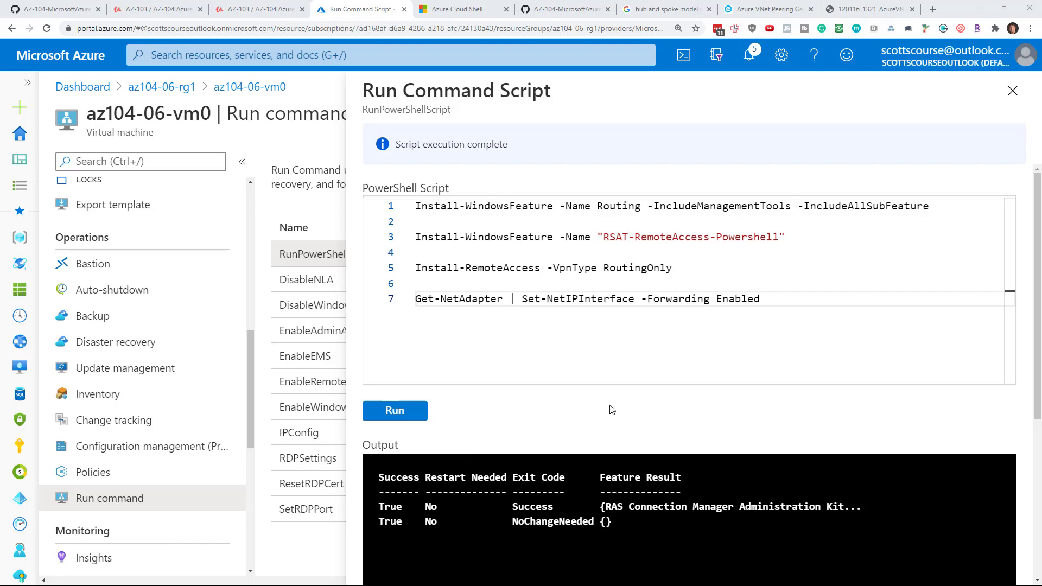
scroll(611, 407, down, 4)
scroll(610, 407, up, 4)
Step: Read the lab's route table instructions in items 10 and 11 and examine the VNet peering diagram
key(ctrl+1)
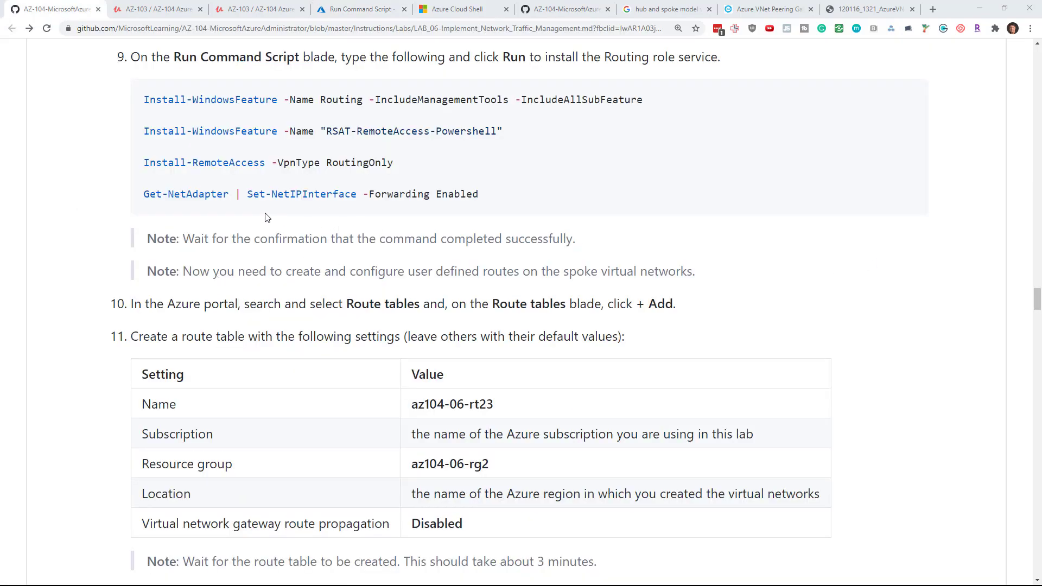
scroll(267, 217, down, 3)
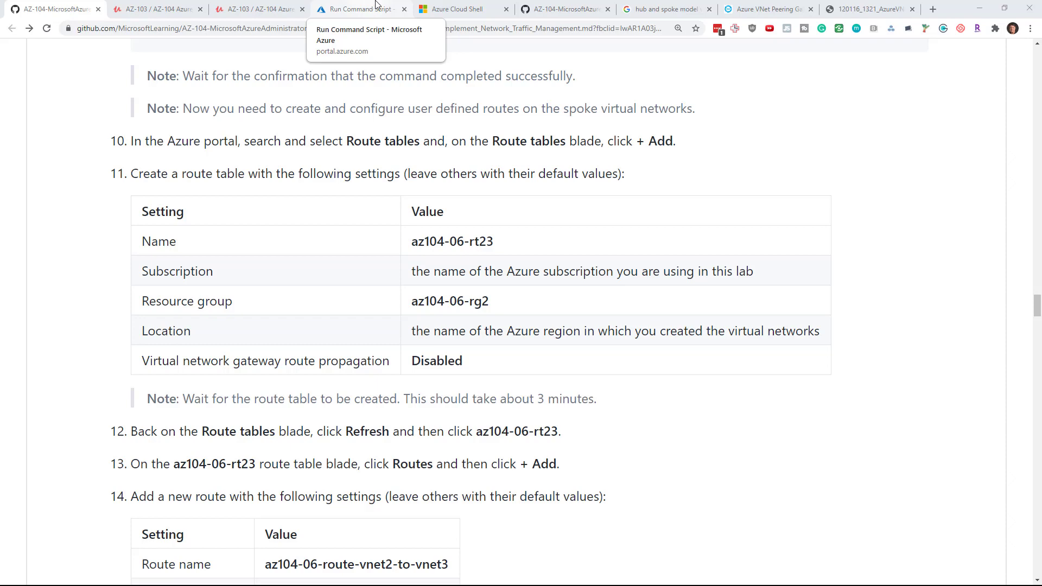
click(868, 9)
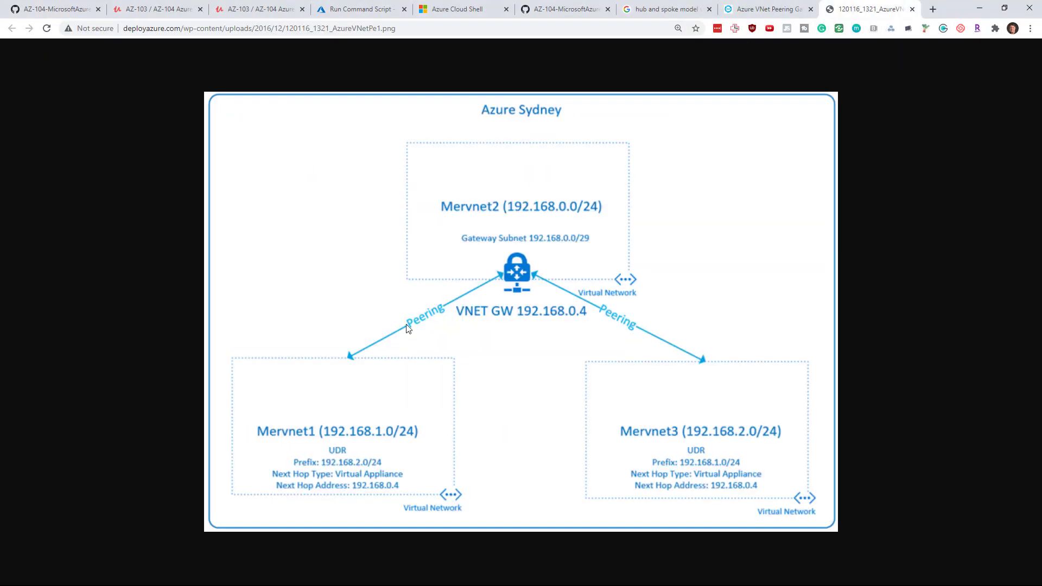
click(251, 5)
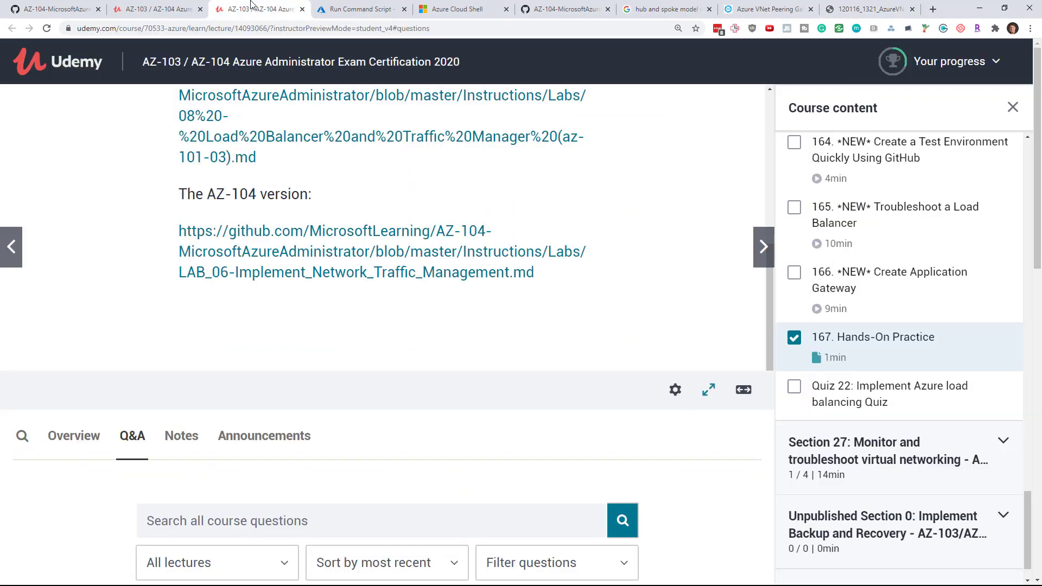
click(123, 5)
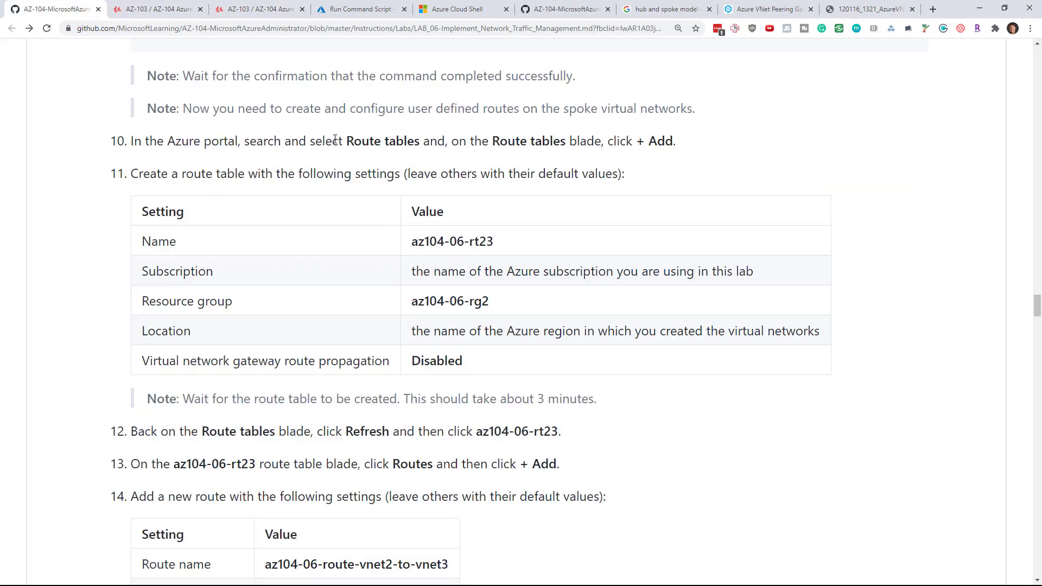
Step: Copy "Route tables" from the lab's item 10, search the Azure portal for it, open that service and start creating a route table
drag(351, 141, 423, 143)
key(ctrl+c)
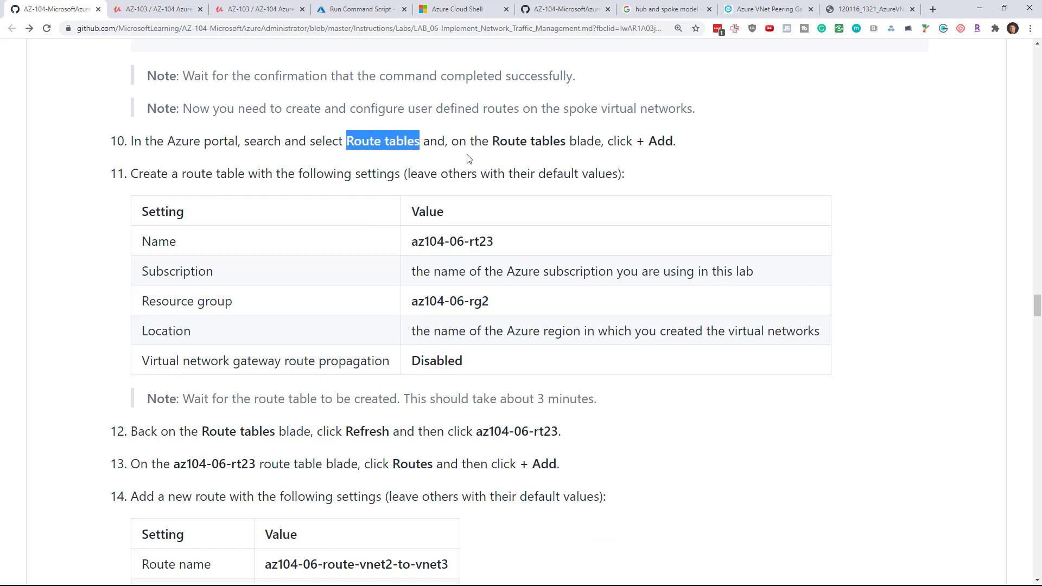
click(357, 7)
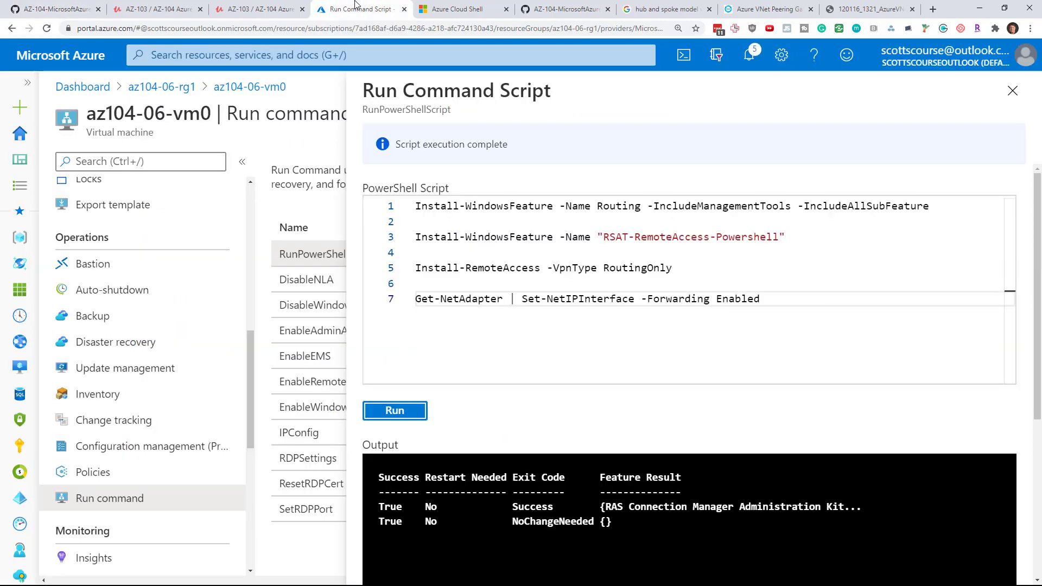
click(187, 54)
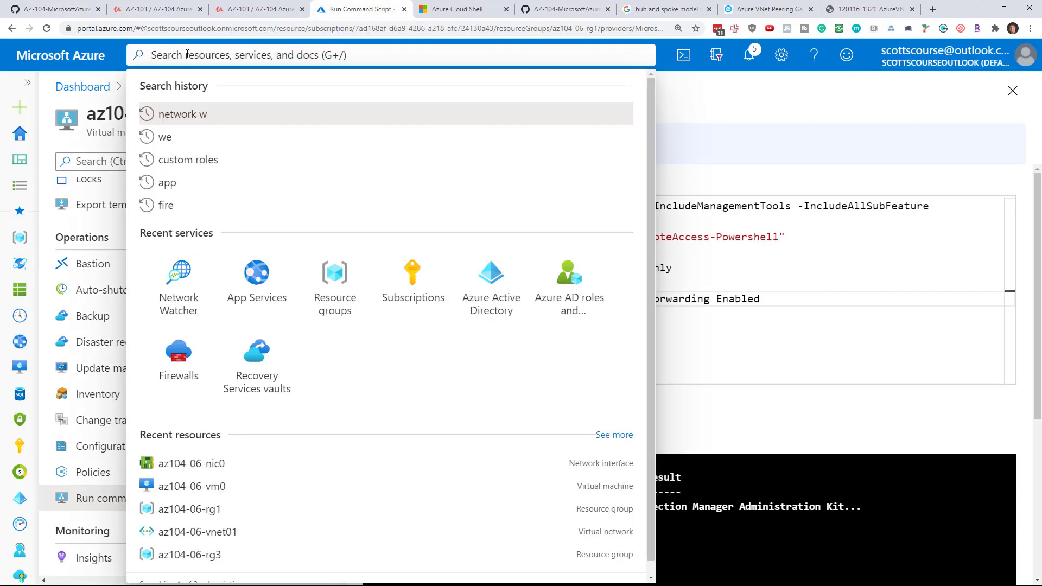
key(ctrl+v)
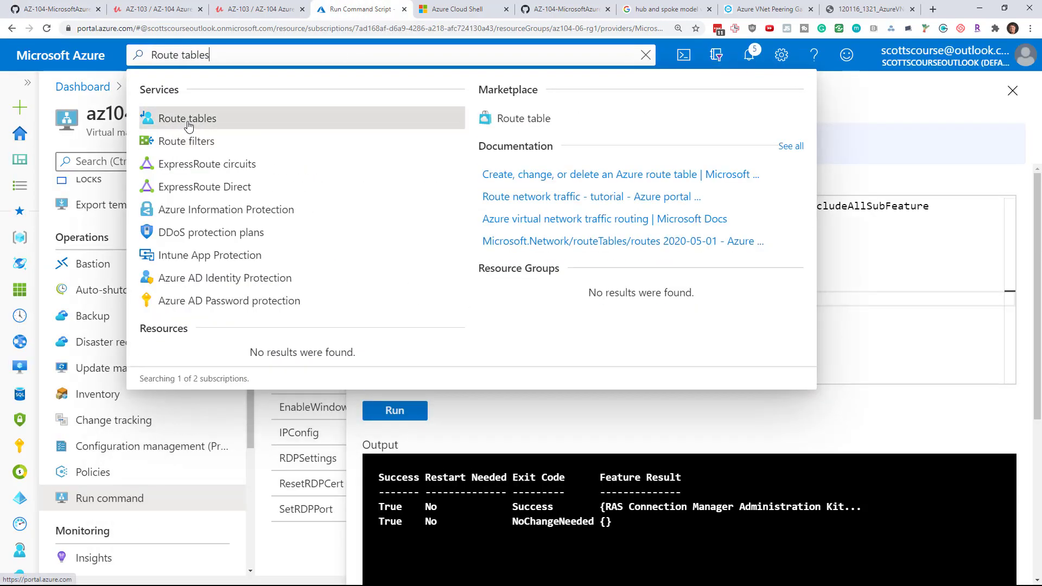
click(187, 120)
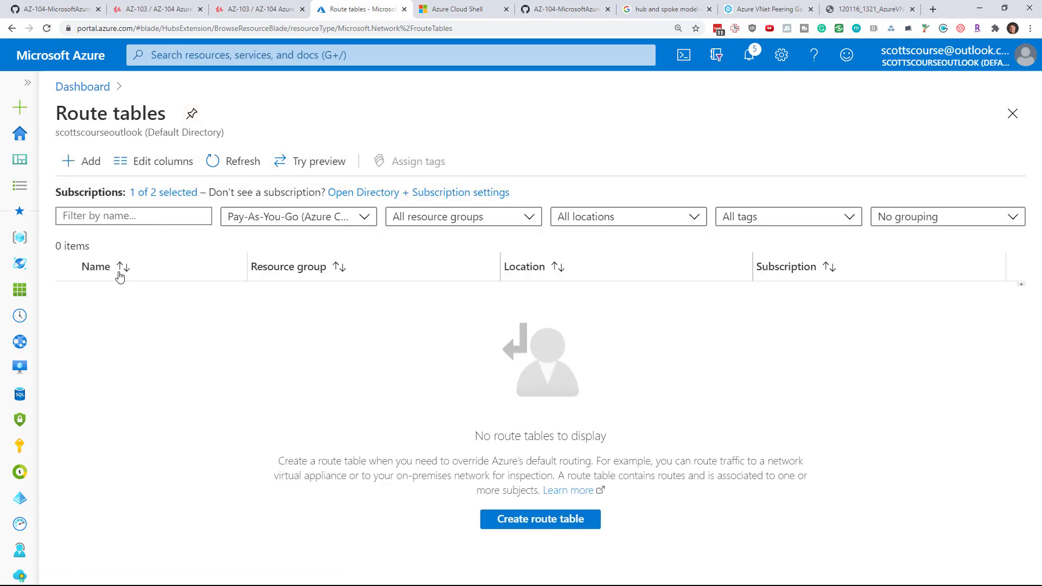
click(537, 524)
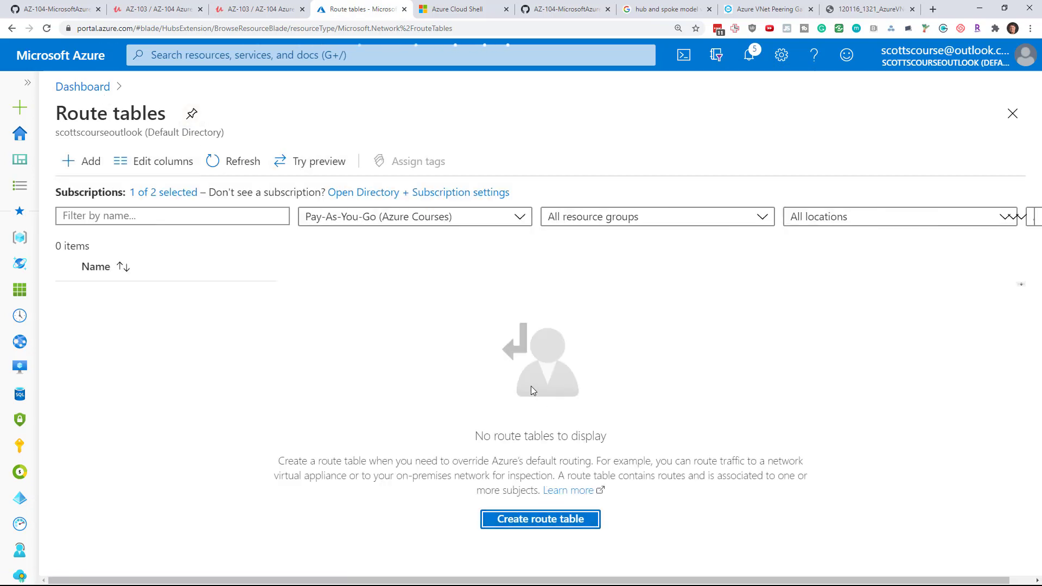
Step: Check the lab's item 11 settings, then set the route table's resource group to az104-06-rg2 and its name to az104-06-rt23
click(75, 7)
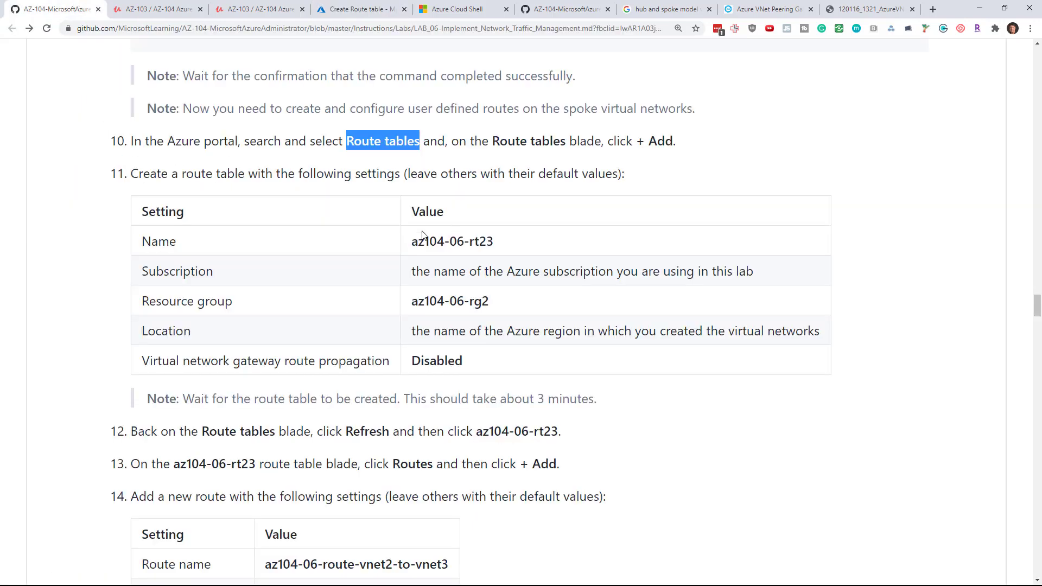
click(357, 6)
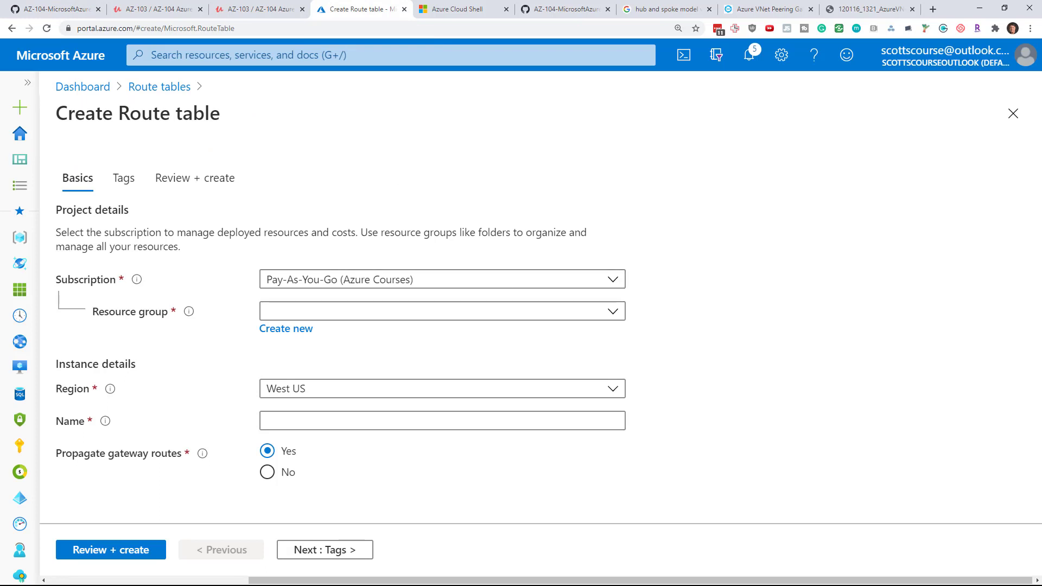
click(367, 313)
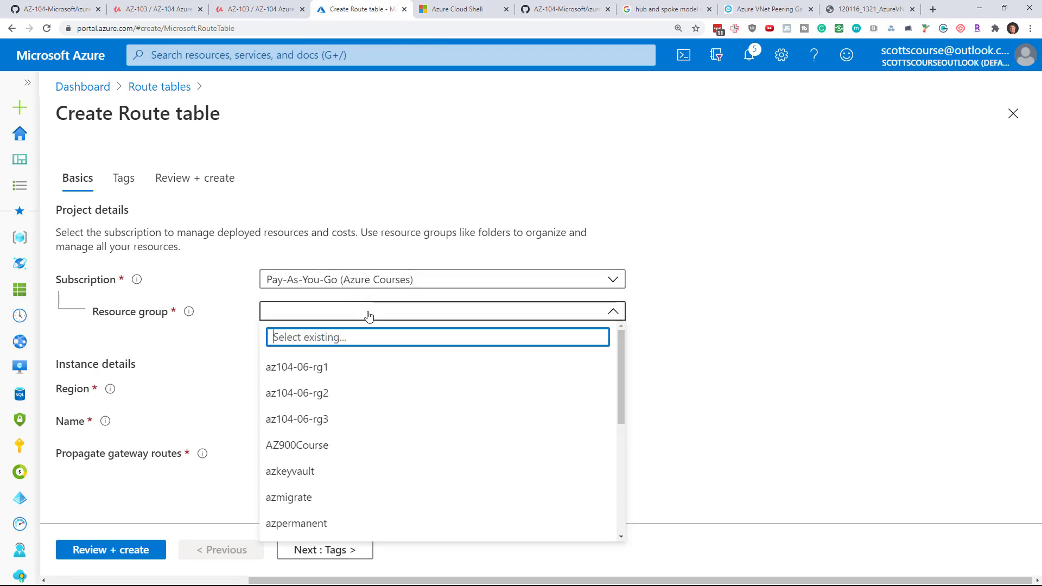
click(328, 394)
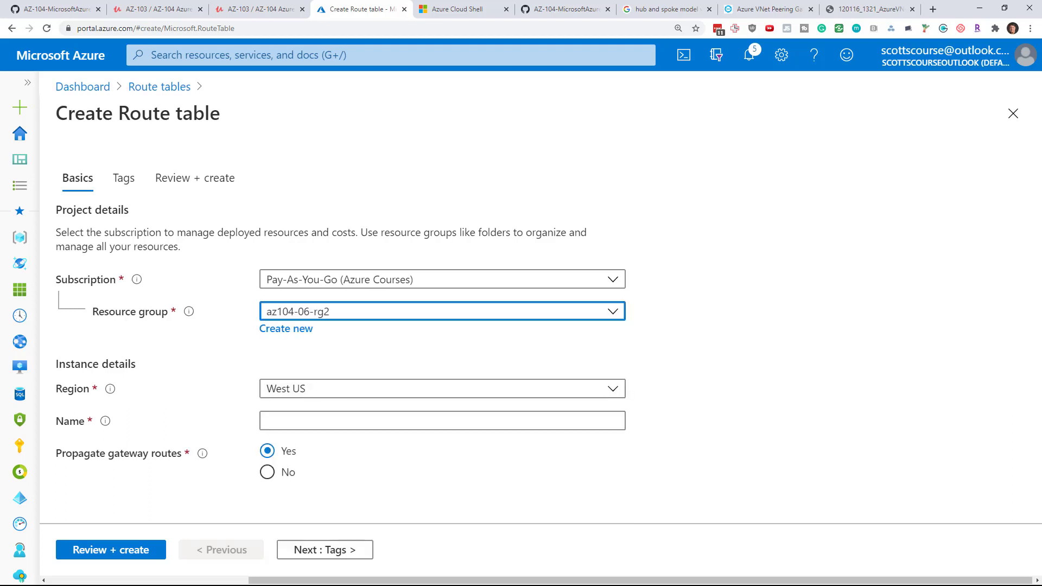
click(296, 413)
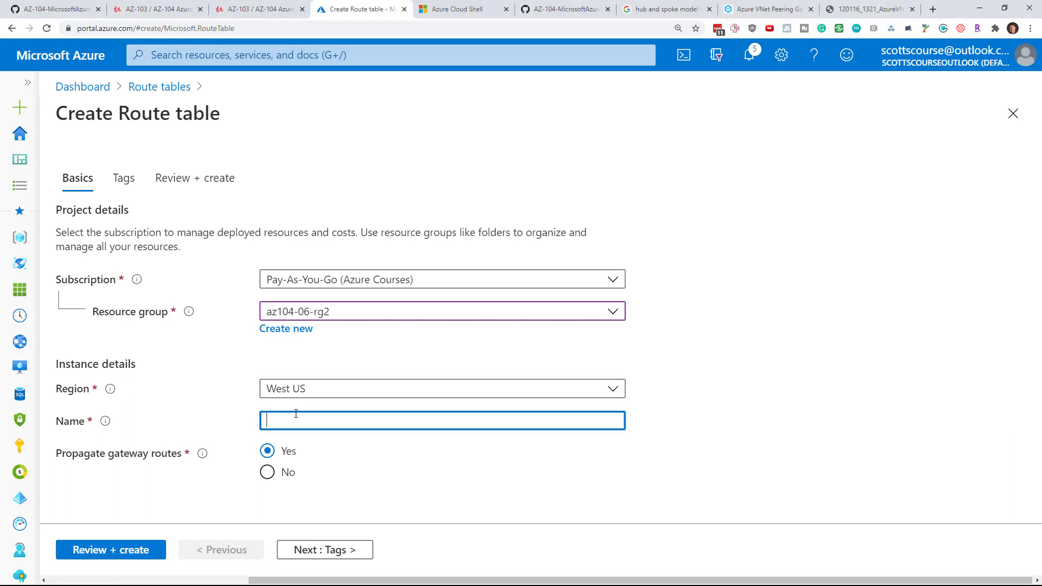
text(az104-06-rt23)
Step: Set the route table's region to East US and Propagate gateway routes to No
click(332, 388)
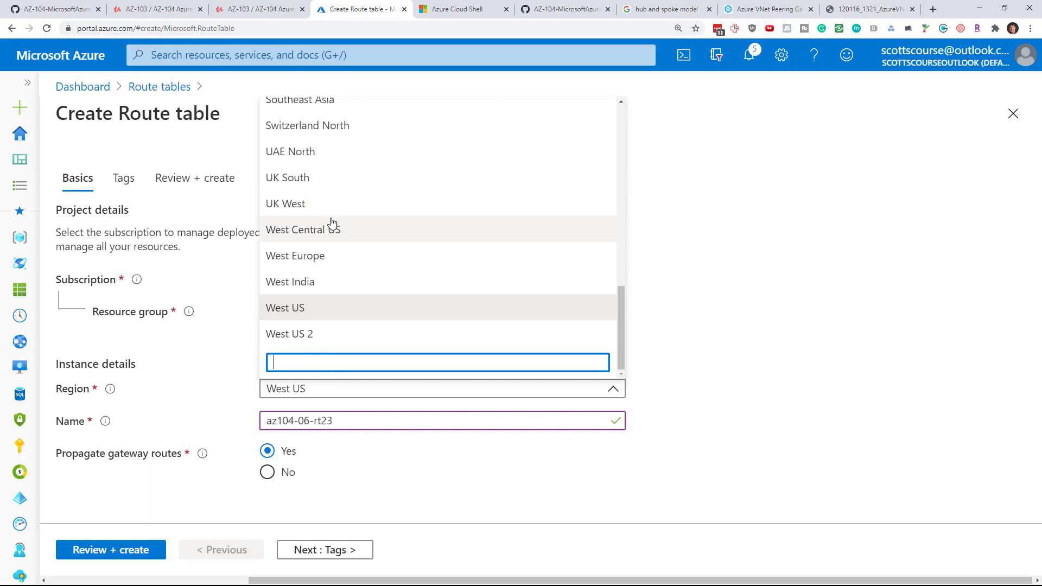
scroll(332, 223, up, 2)
text(east)
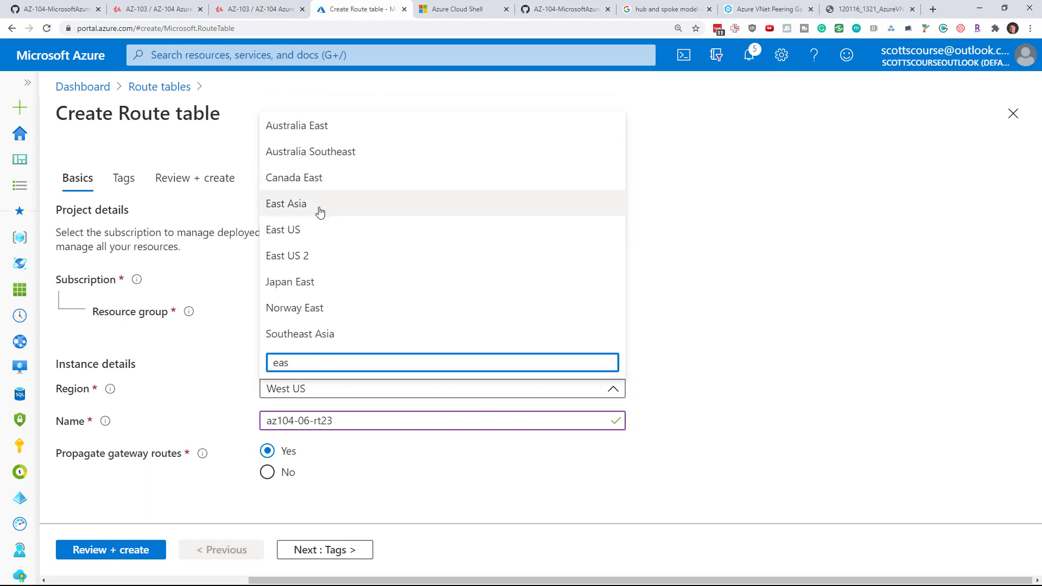
click(304, 231)
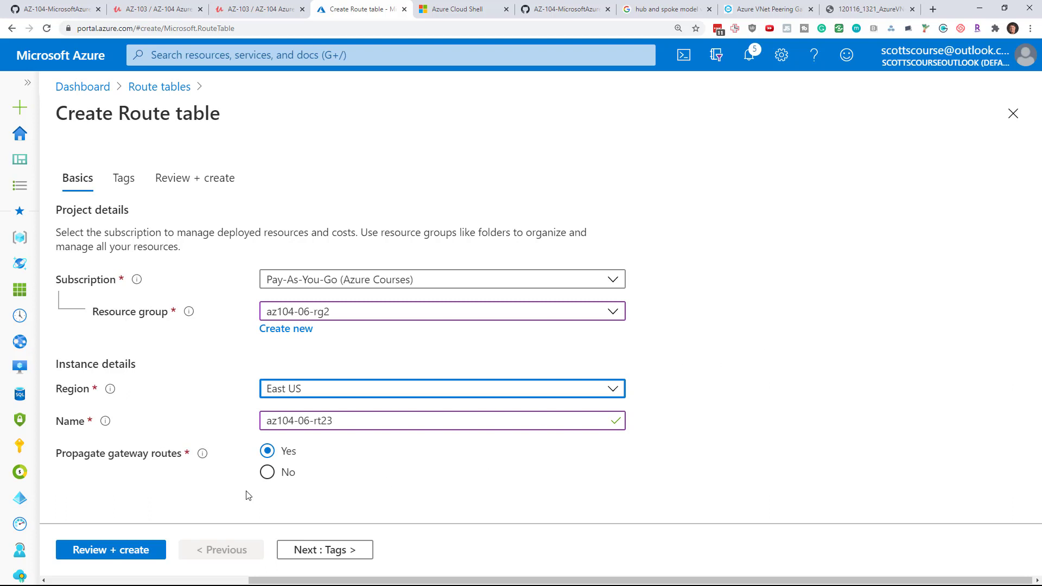
click(267, 474)
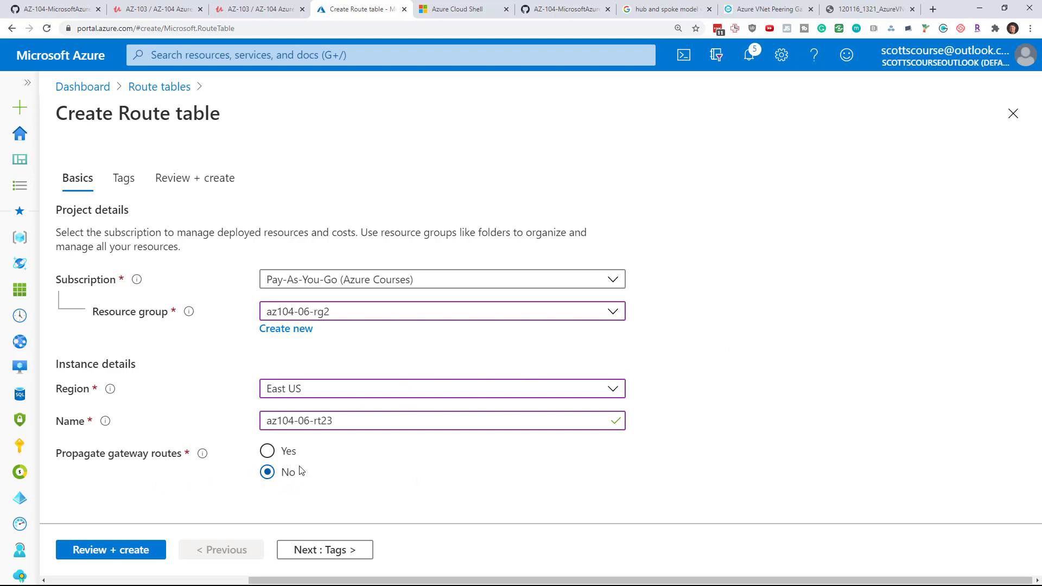
Step: Create the az104-06-rt23 route table with the configured settings and open it from the route tables list
click(120, 551)
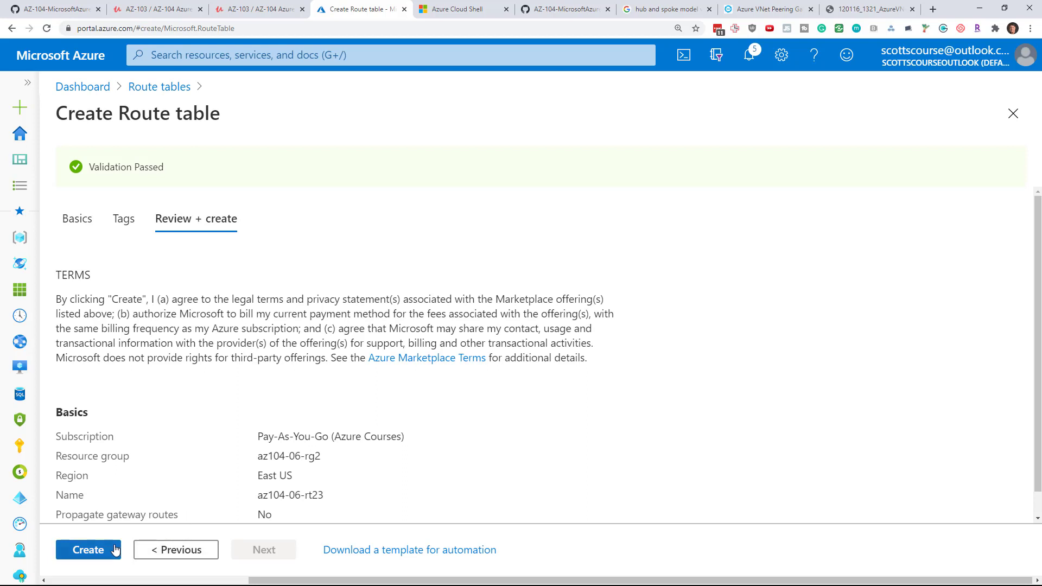
click(88, 549)
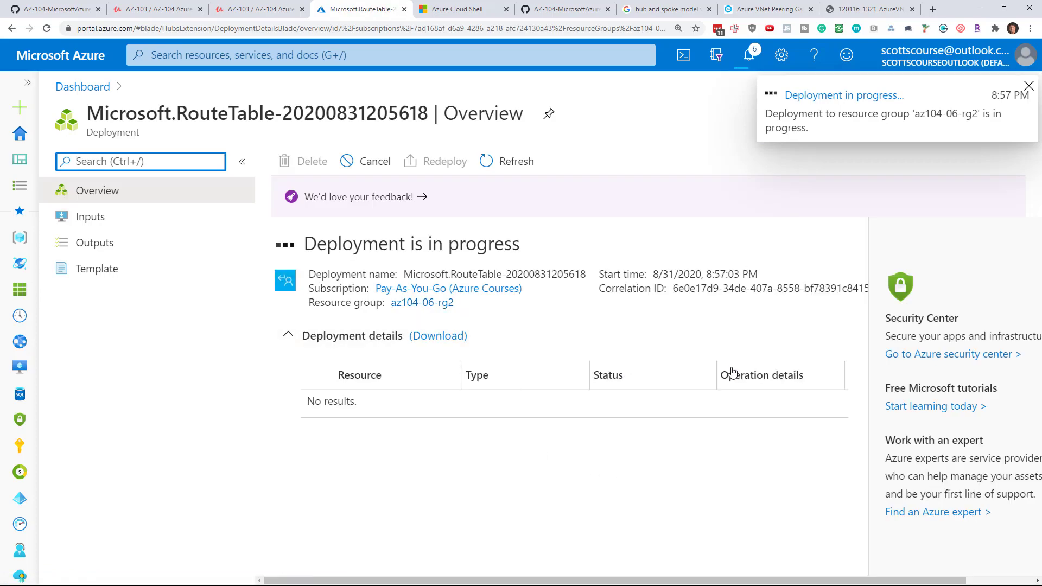
click(69, 4)
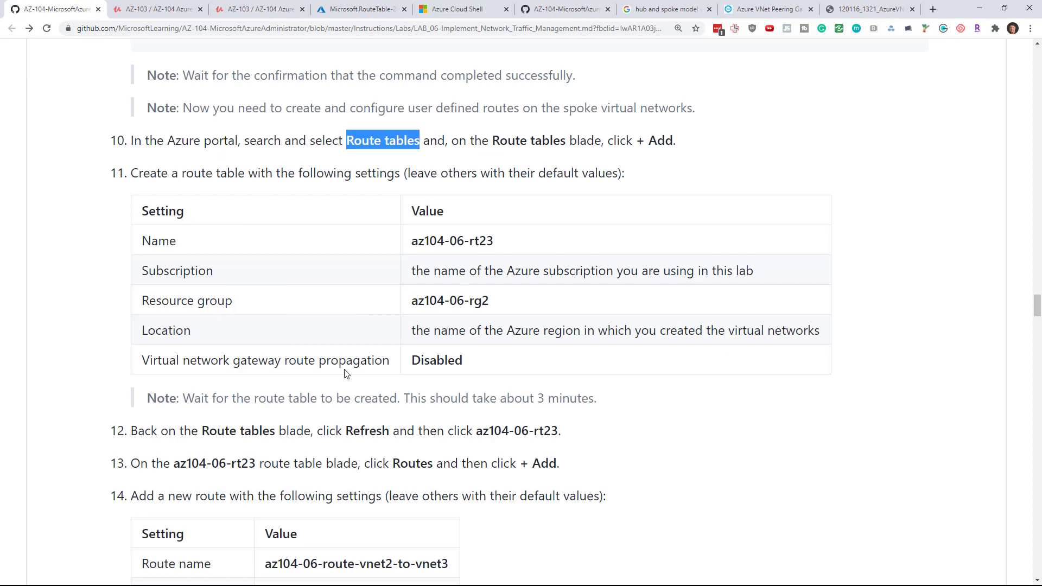
scroll(384, 337, down, 2)
double_click(492, 323)
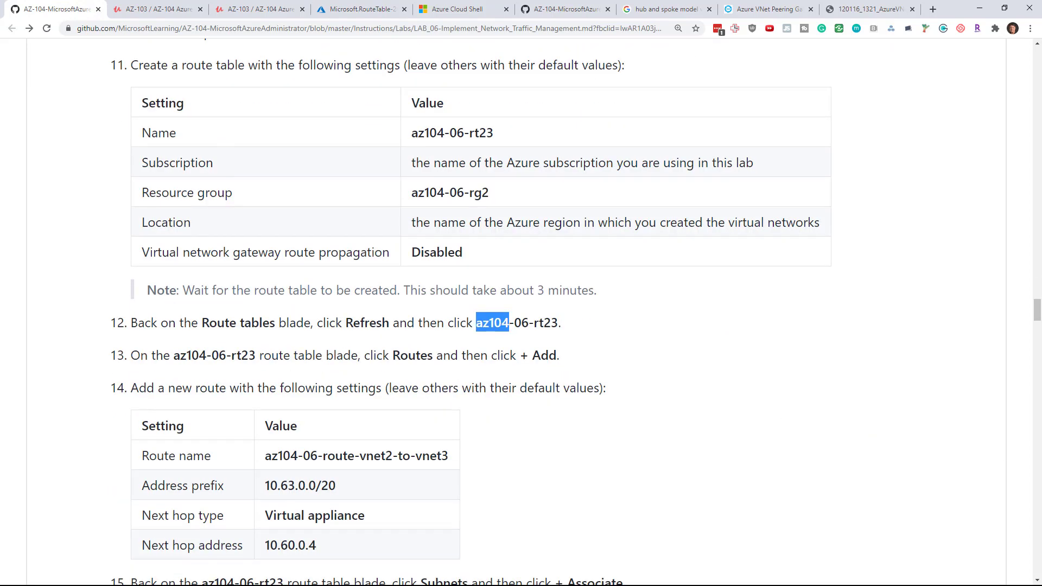
key(ctrl+4)
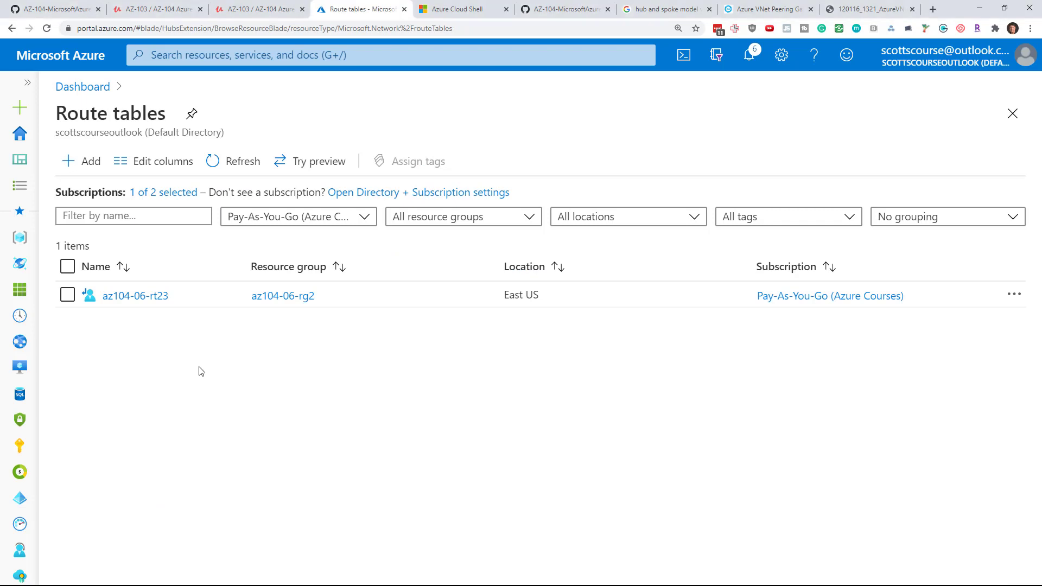
click(121, 307)
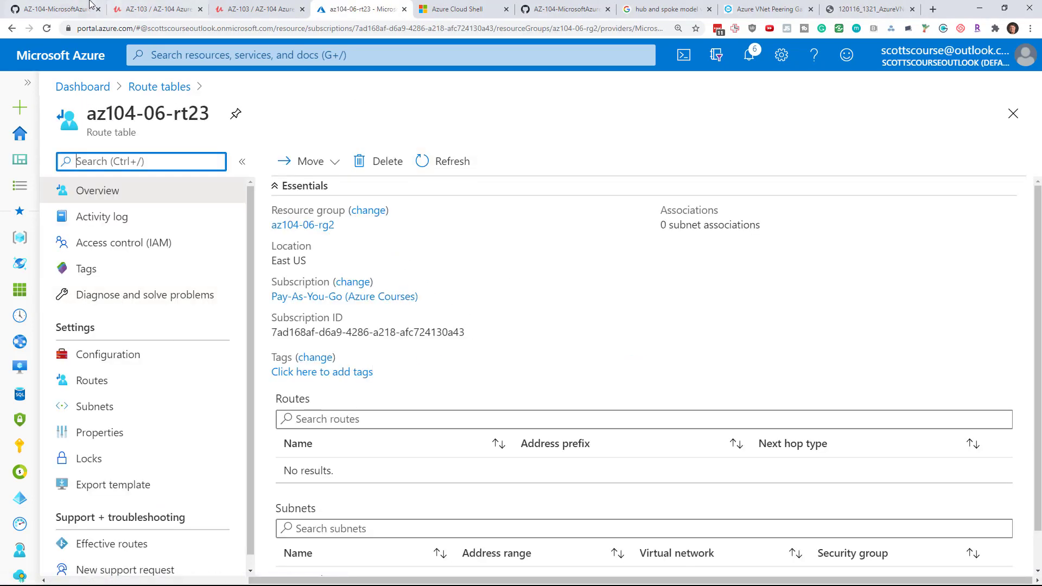
Step: Start a new route in az104-06-rt23, using the name az104-06-route-vnet2-to-vnet3 copied from the lab instructions
click(55, 9)
scroll(523, 130, down, 4)
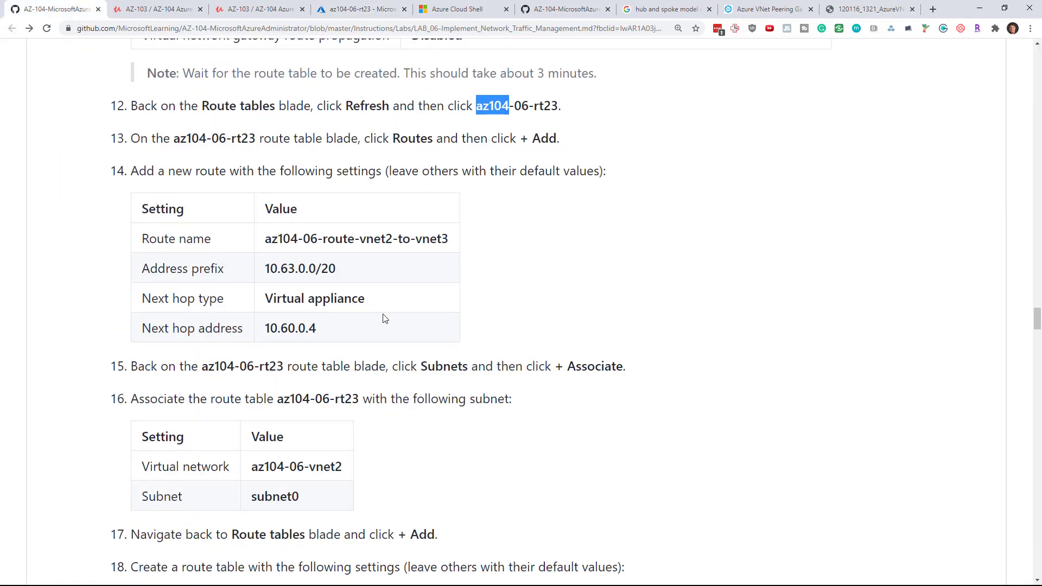
drag(266, 239, 449, 239)
key(ctrl+c)
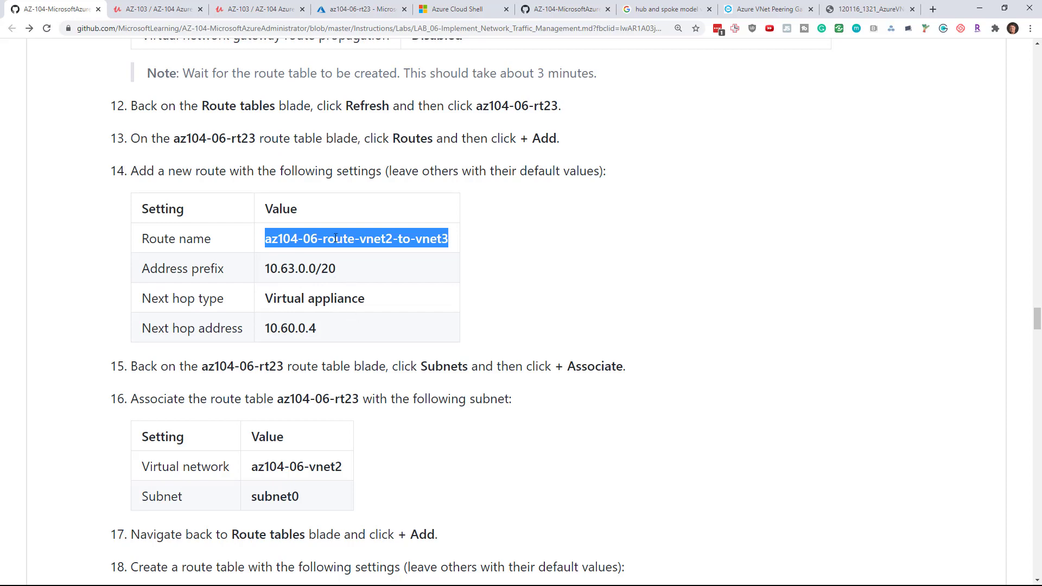
click(359, 9)
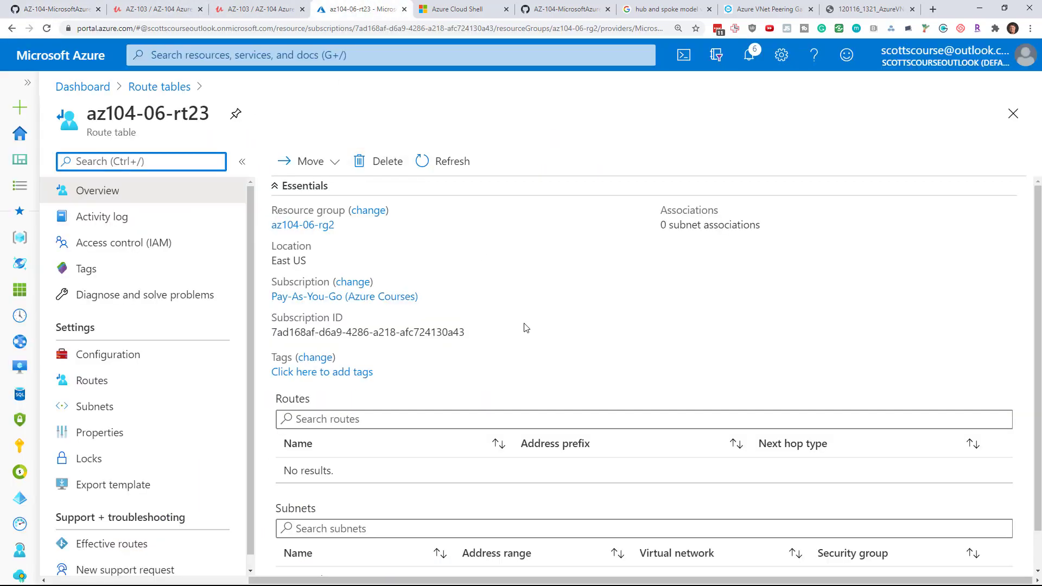
click(104, 385)
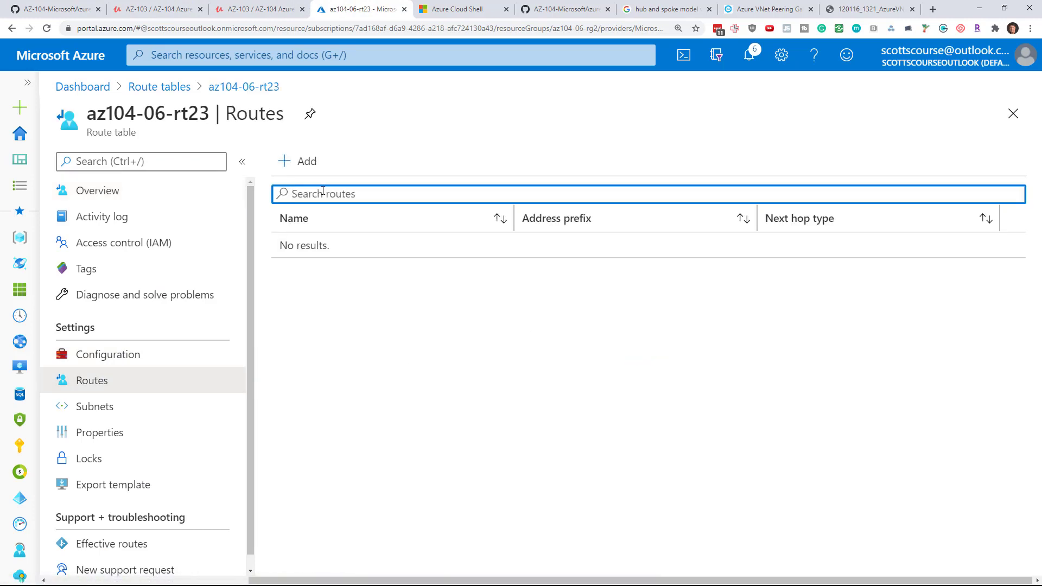
click(307, 163)
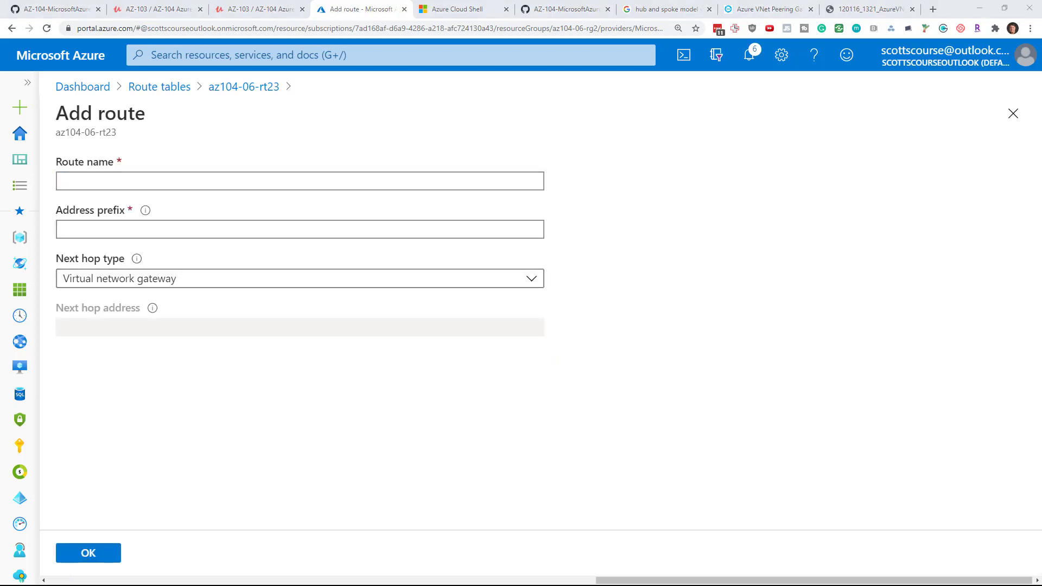
click(62, 185)
key(ctrl+v)
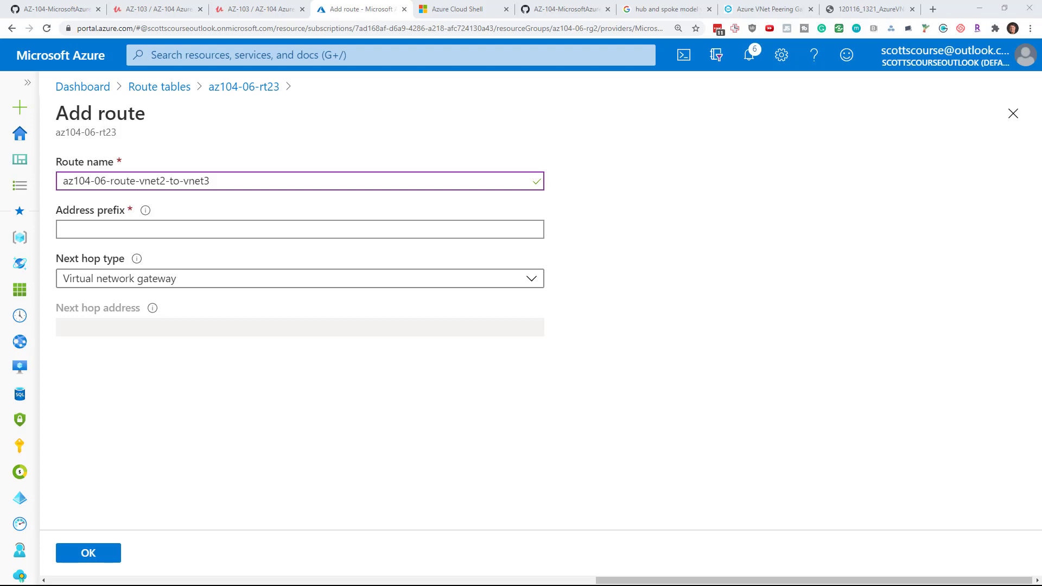
Step: Set the route's address prefix to 10.63.0.0/20 and its next hop type to Virtual appliance
click(65, 231)
text(10.63.0.0/20)
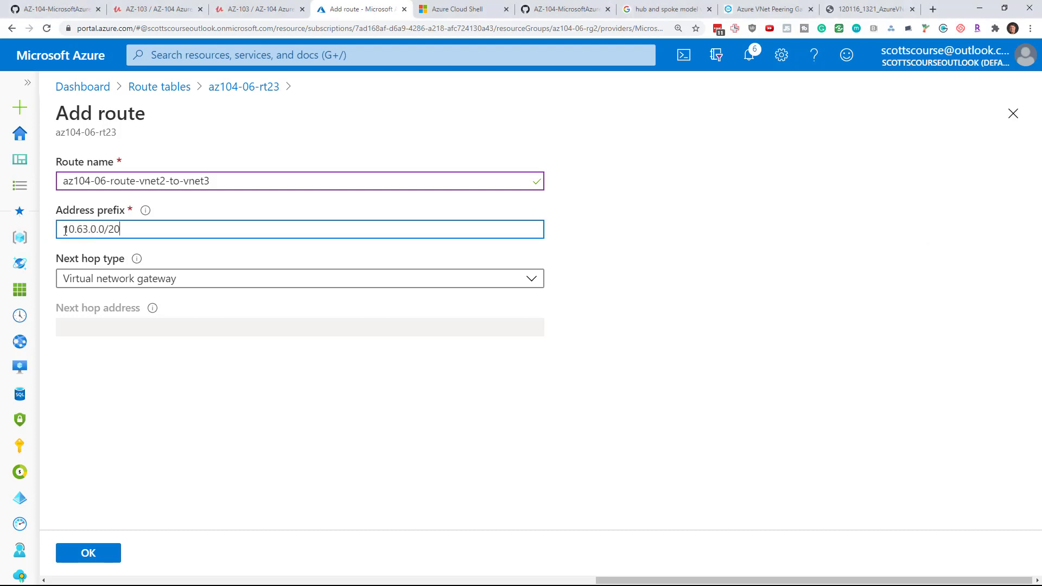
click(65, 277)
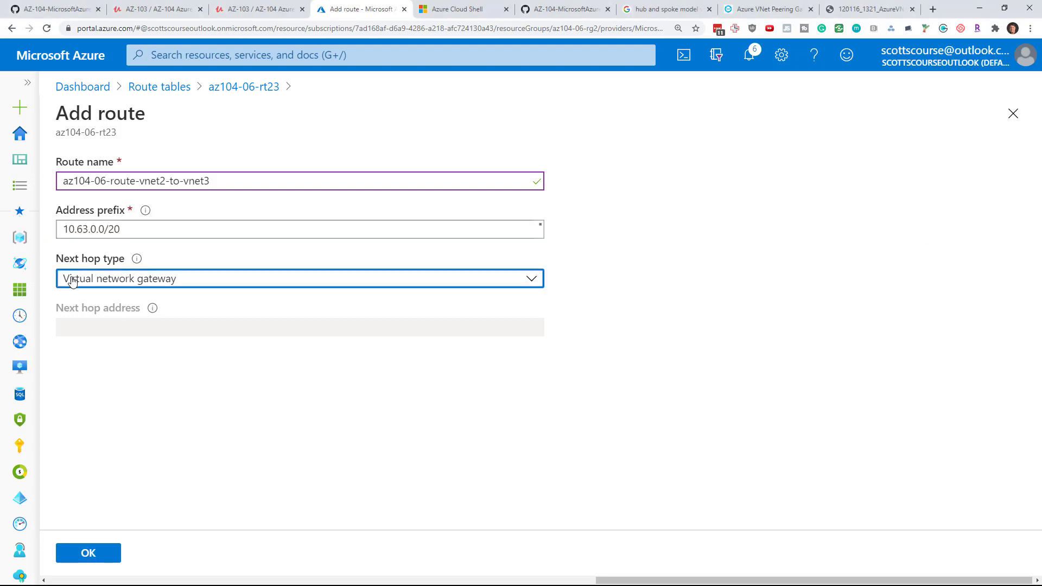
click(102, 384)
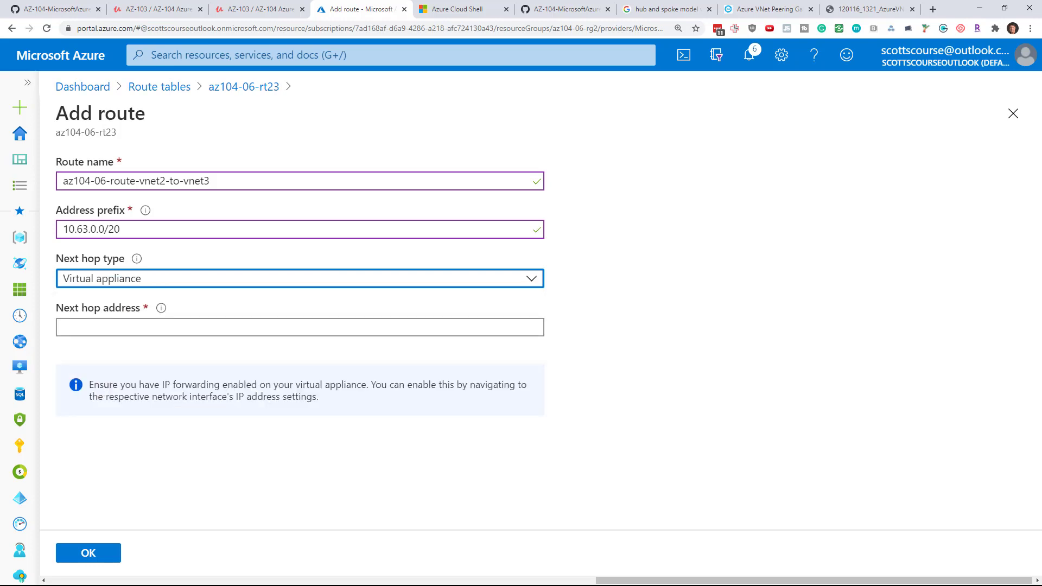
Step: Set the next hop address to 10.60.0.4, copied from the lab instructions, and add the route to the route table
click(76, 8)
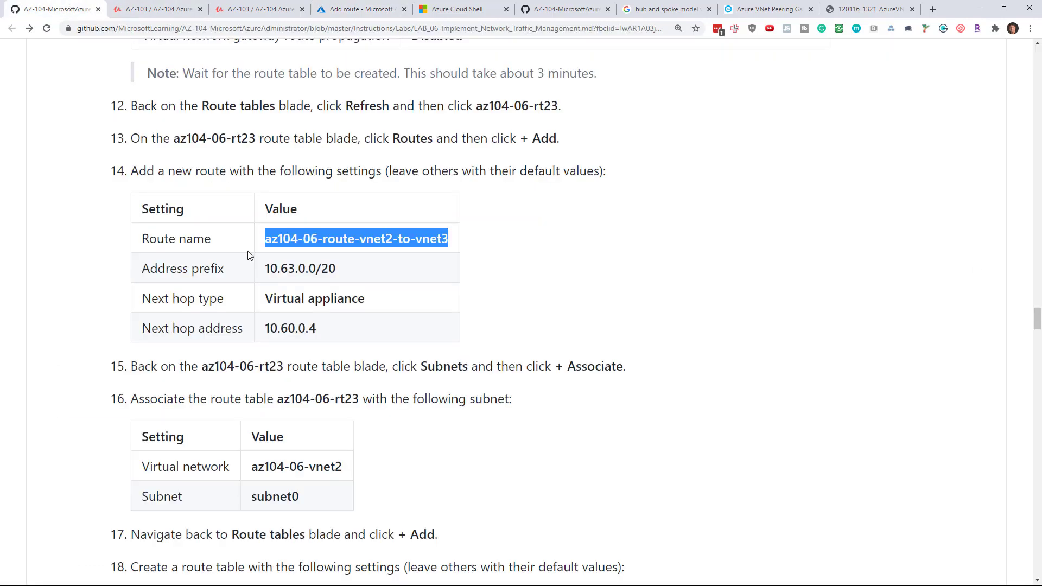
double_click(269, 326)
click(268, 329)
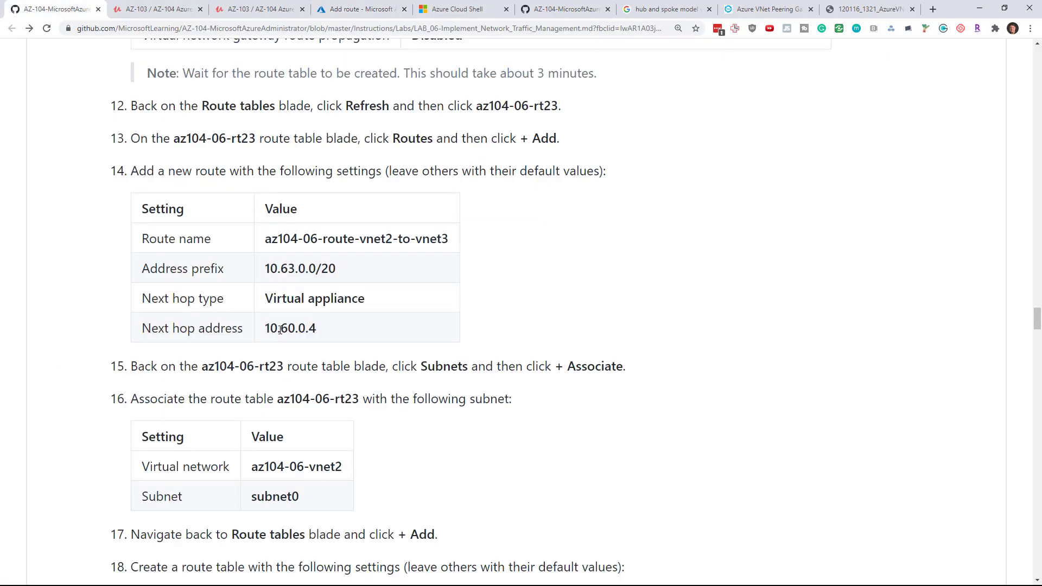
double_click(280, 330)
key(ctrl+c)
click(366, 6)
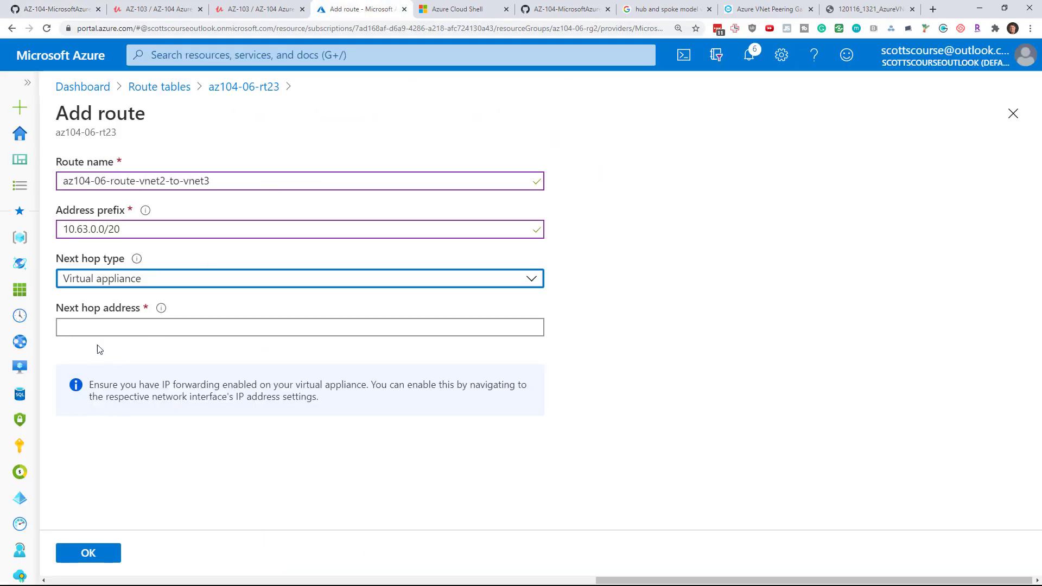
click(95, 329)
key(ctrl+v)
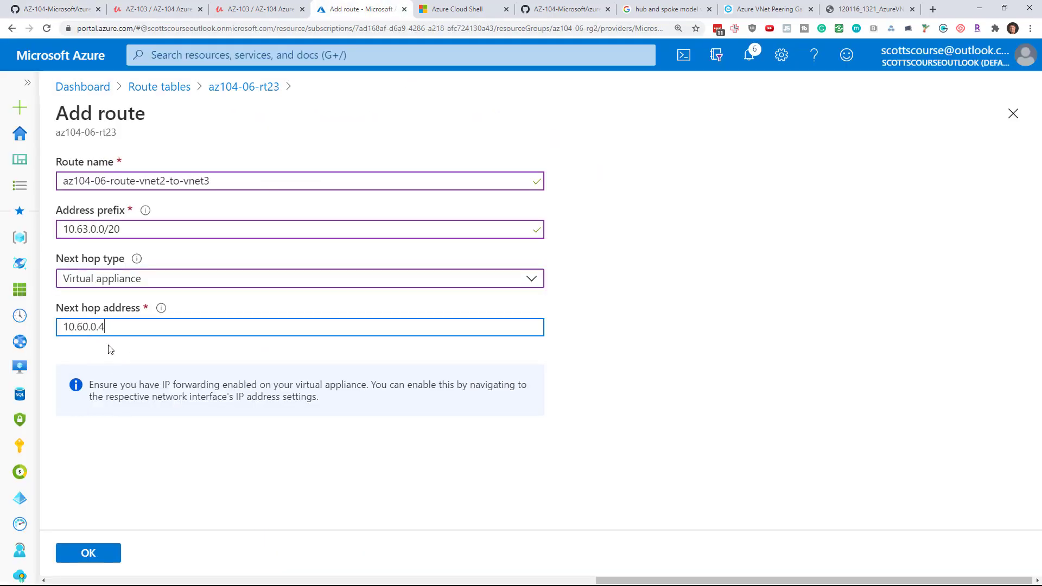
click(87, 553)
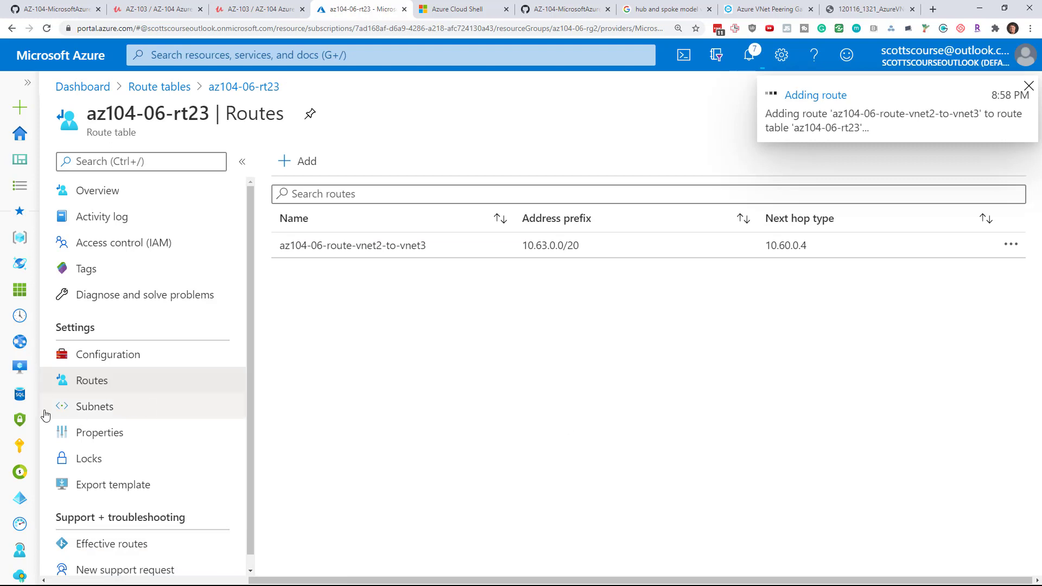
Step: Associate subnet0 of the virtual network az104-06-vnet2 with the az104-06-rt23 route table
click(90, 415)
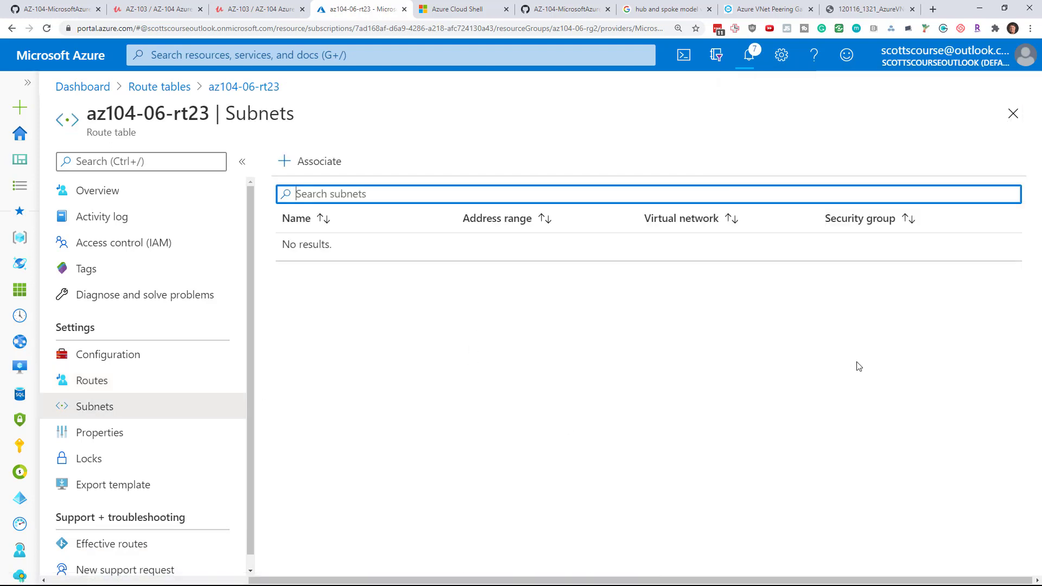
click(319, 161)
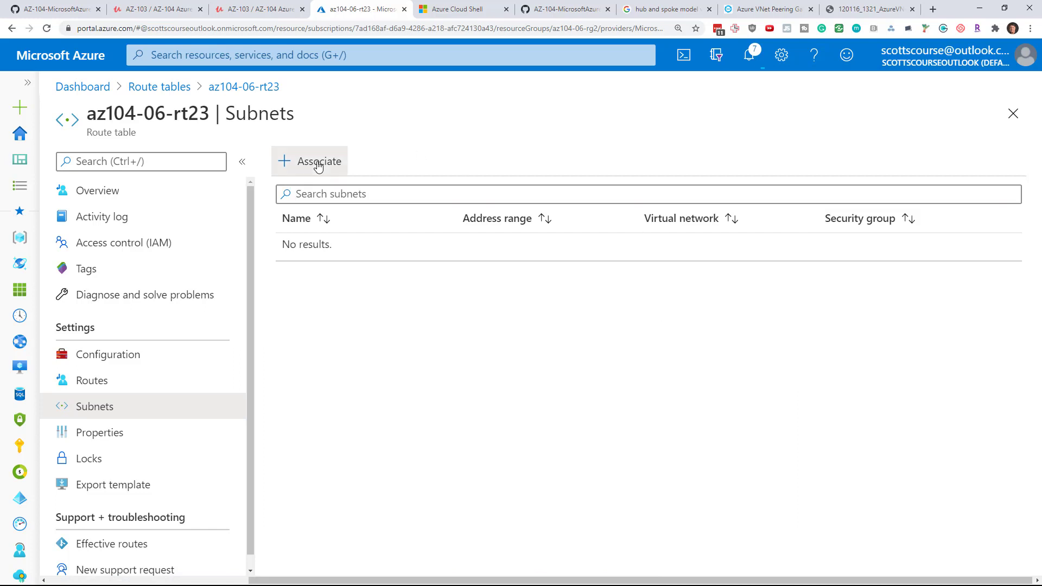
click(648, 175)
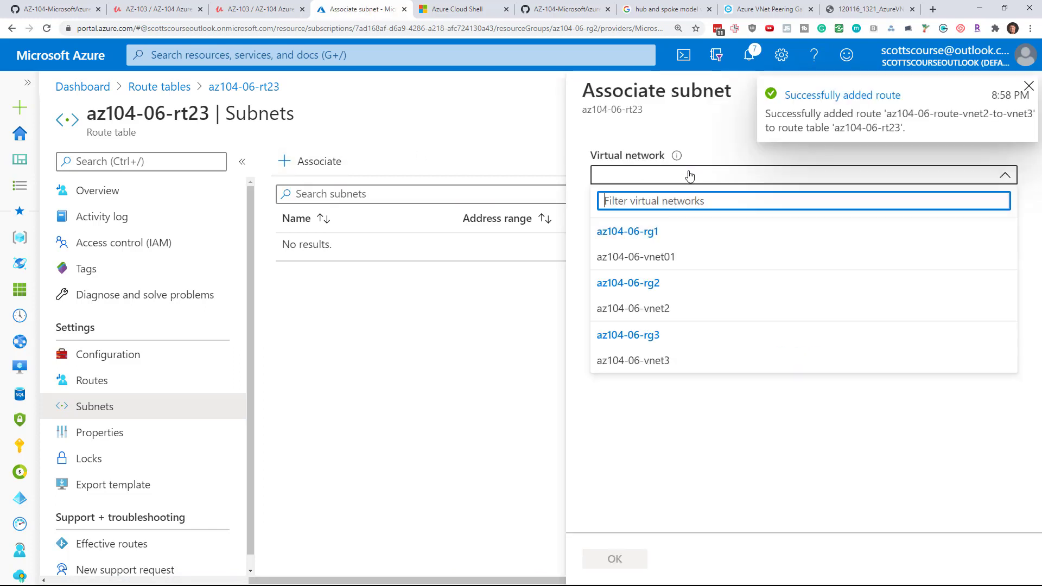
click(654, 308)
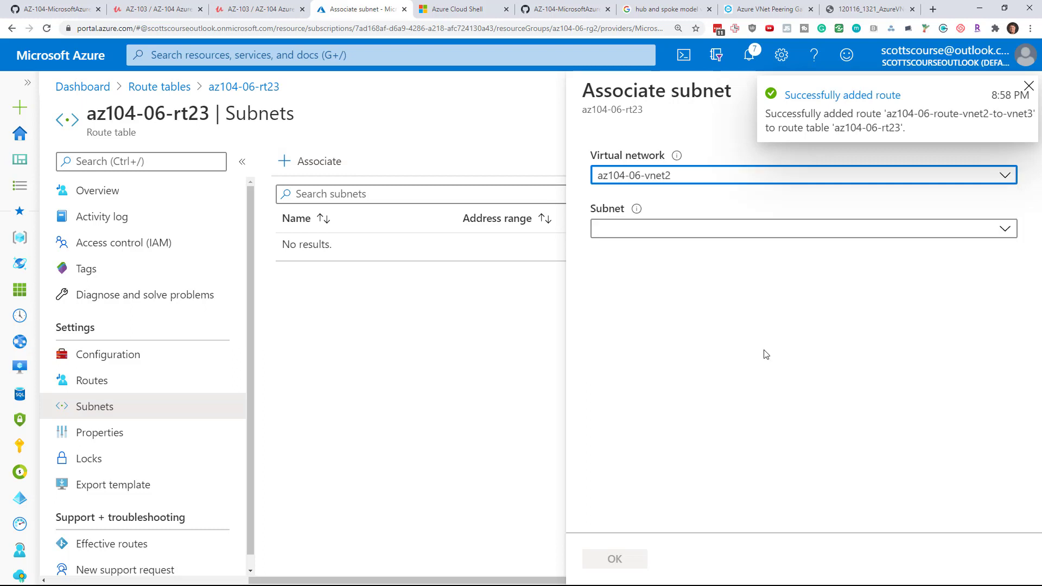
click(661, 230)
click(629, 312)
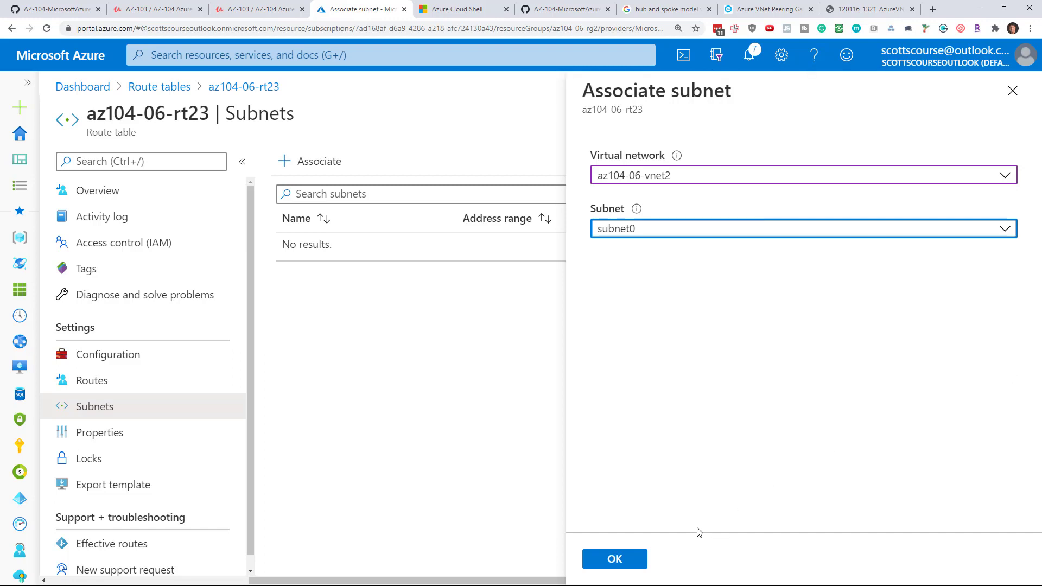
click(630, 554)
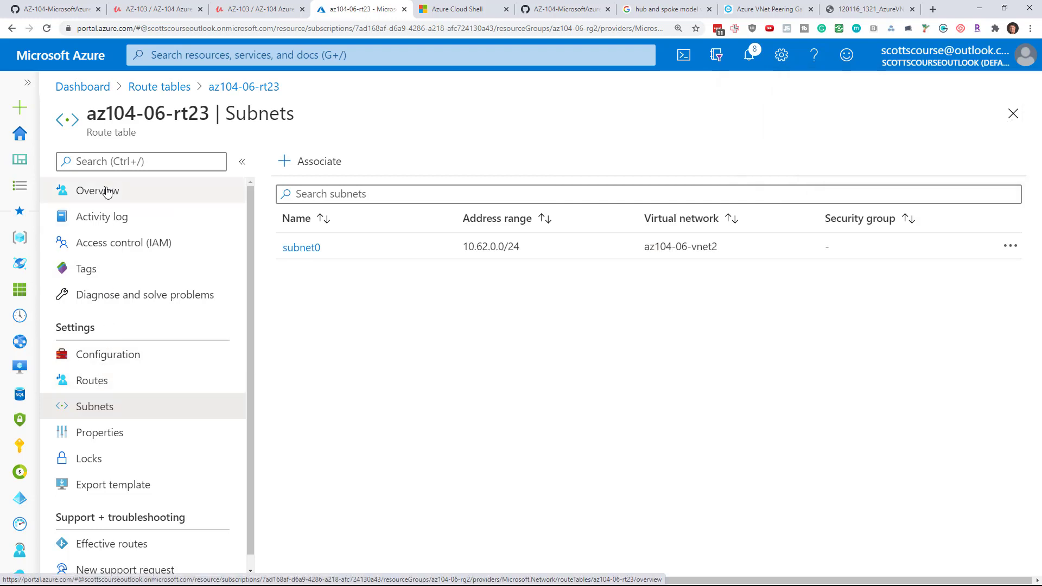
Step: Review the az104-06-rt23 overview and routes, and begin creating another route table in resource group az104-06-rg3
click(107, 191)
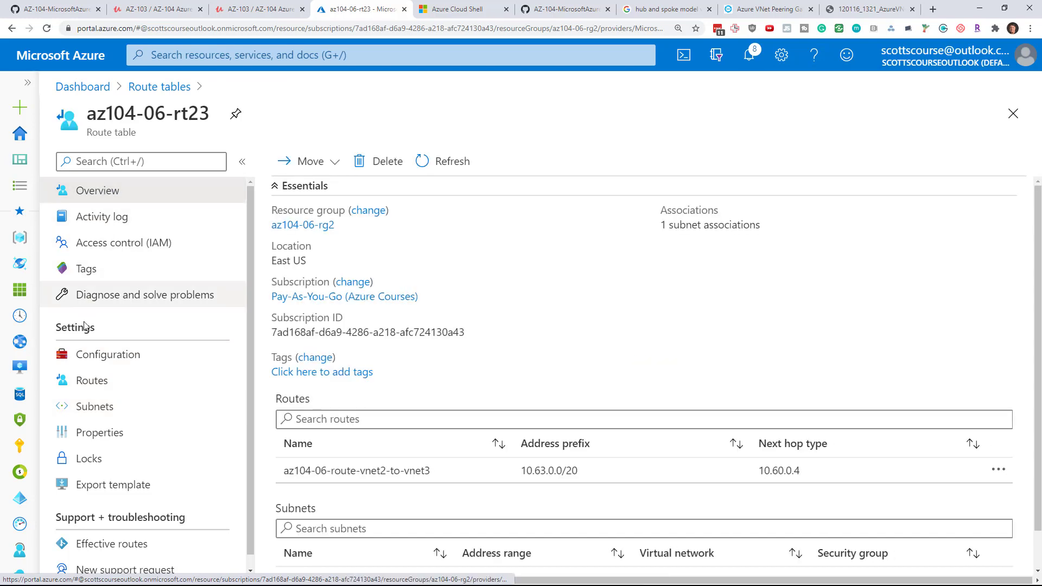
click(90, 382)
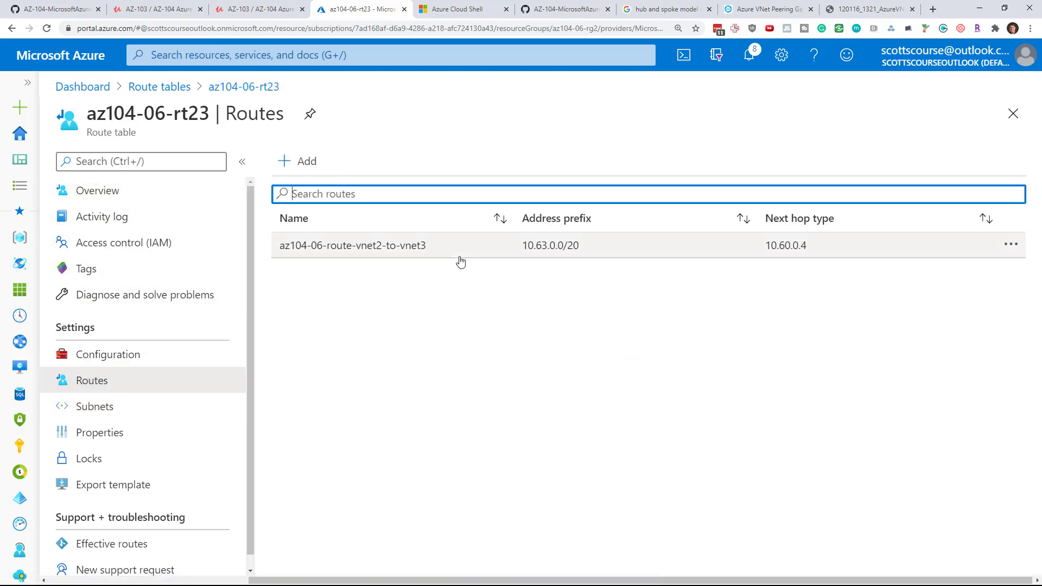
click(168, 87)
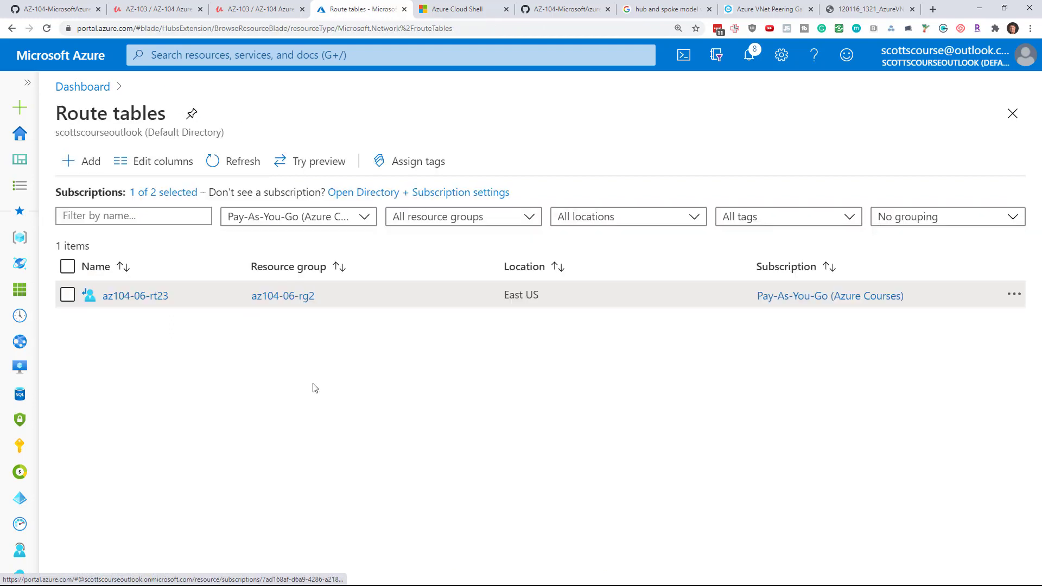
click(93, 163)
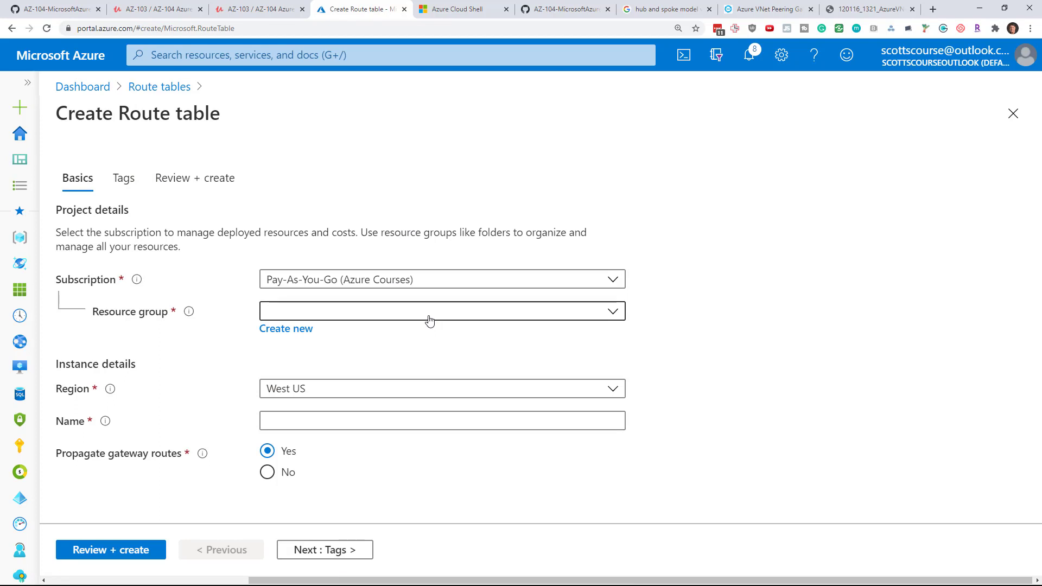
click(429, 320)
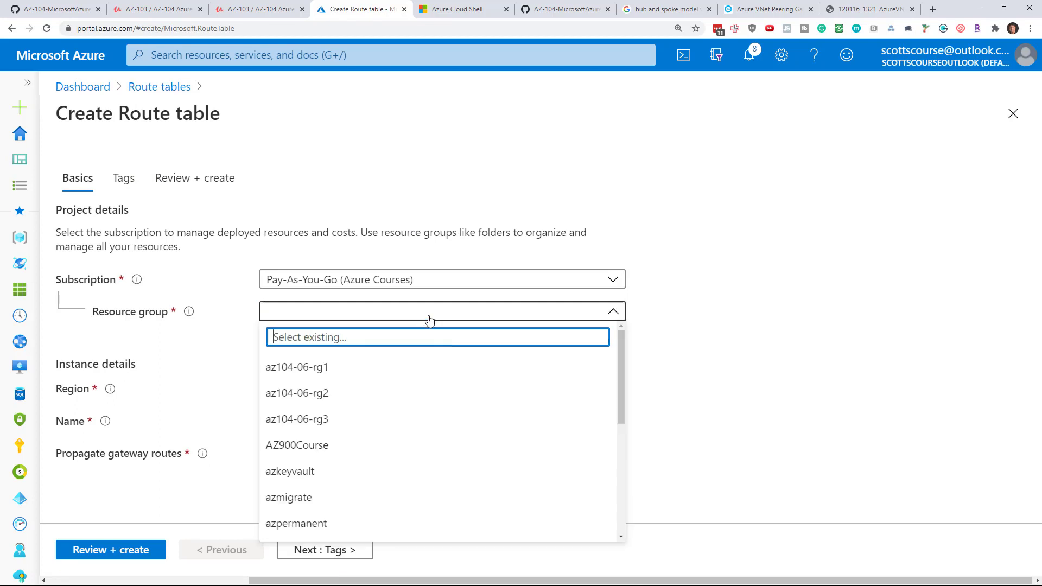
click(326, 420)
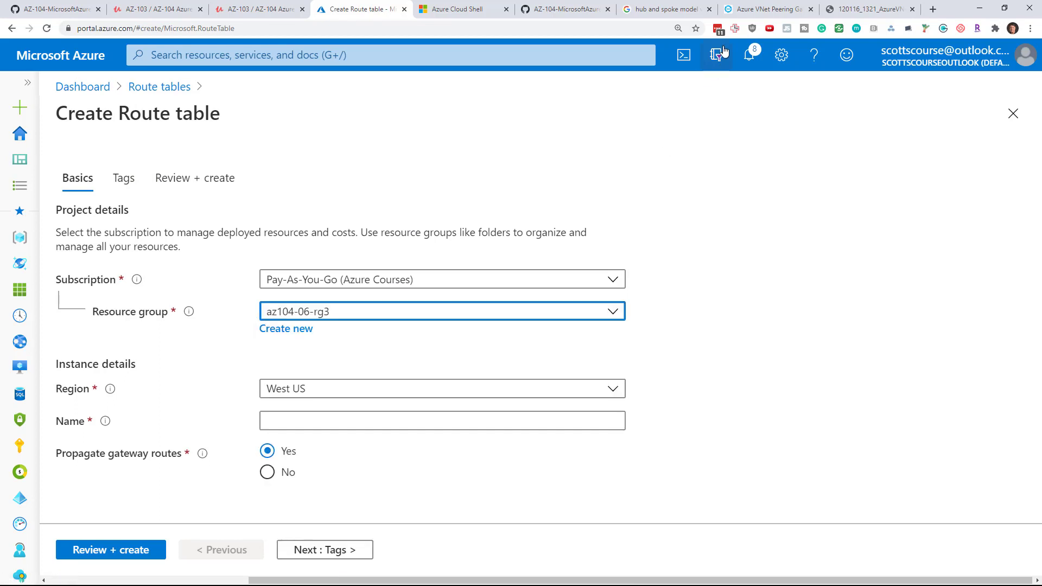
Step: Set the new route table's region to East US and its name to az104-06-rt32
click(844, 9)
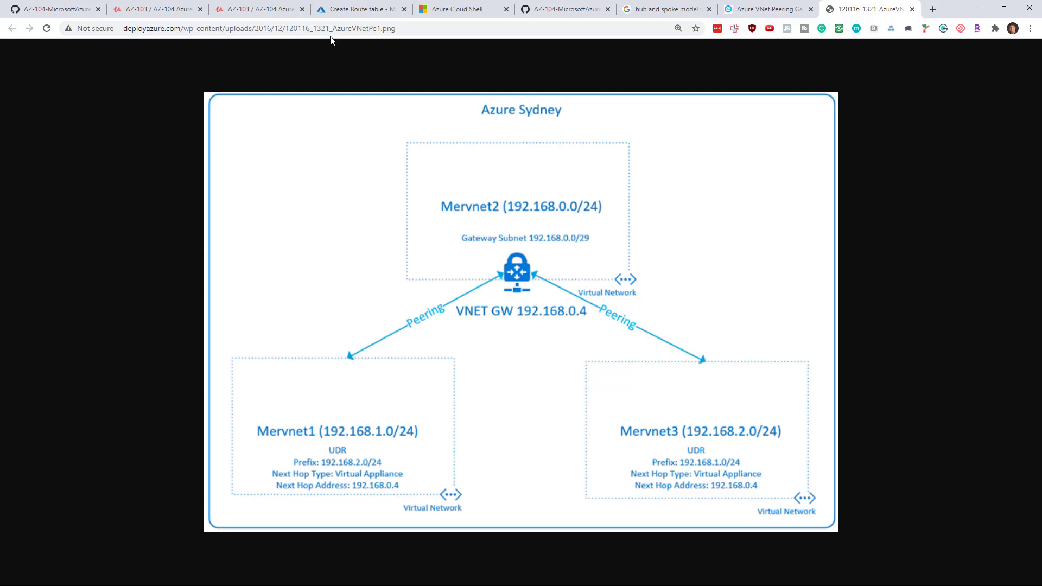
click(358, 9)
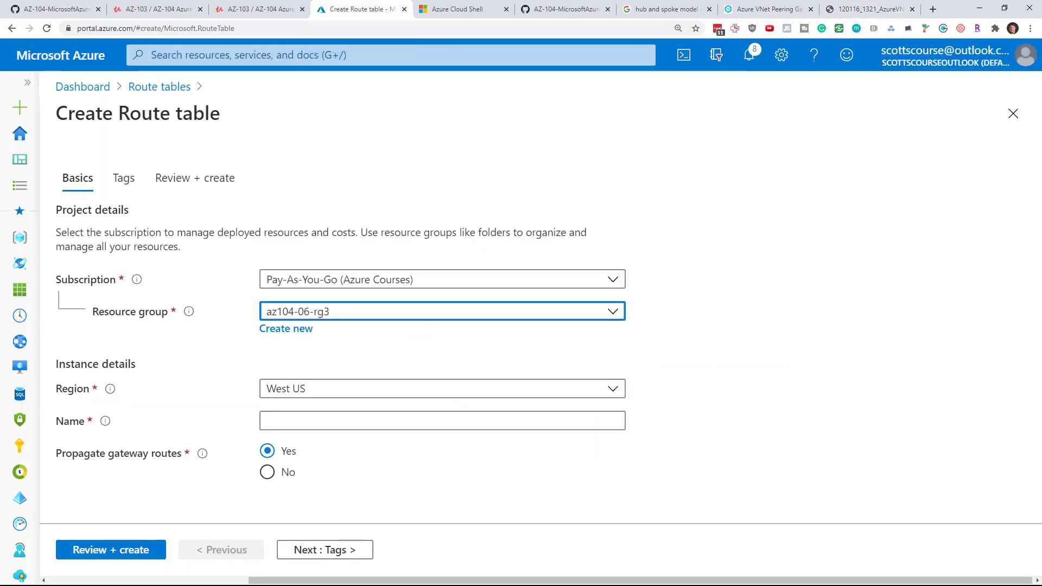
click(422, 391)
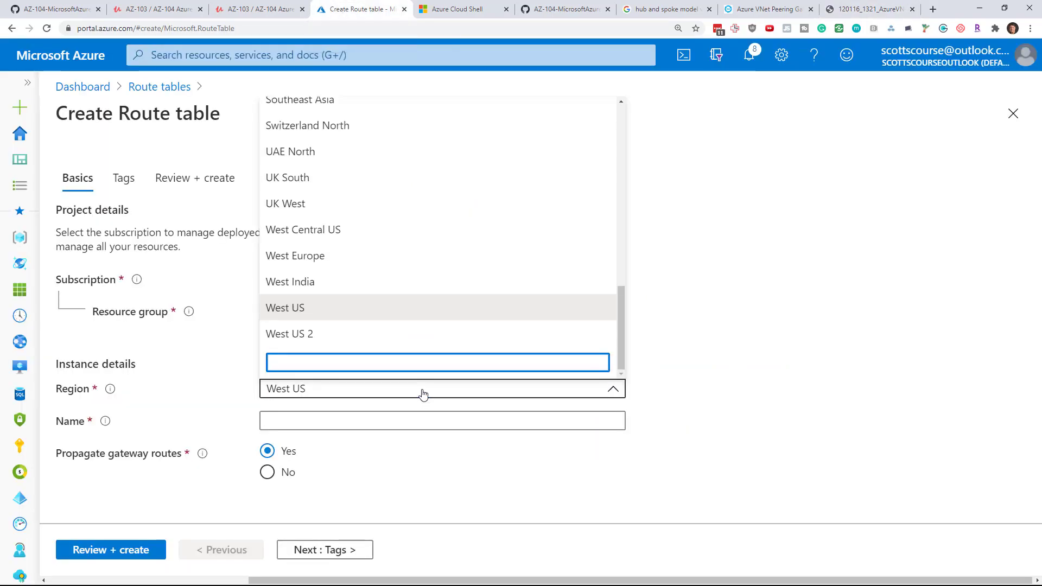
text(east)
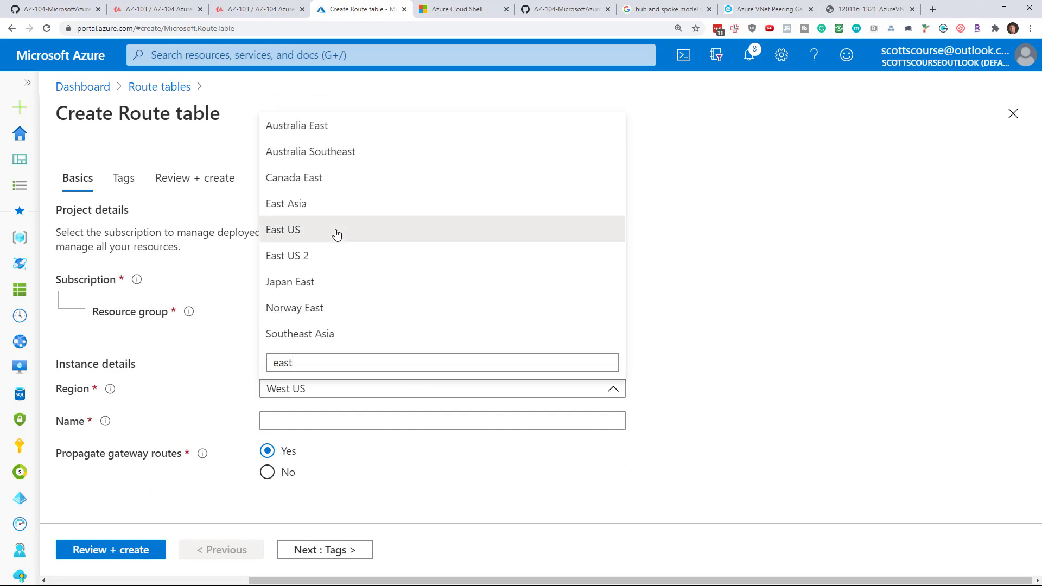
click(336, 234)
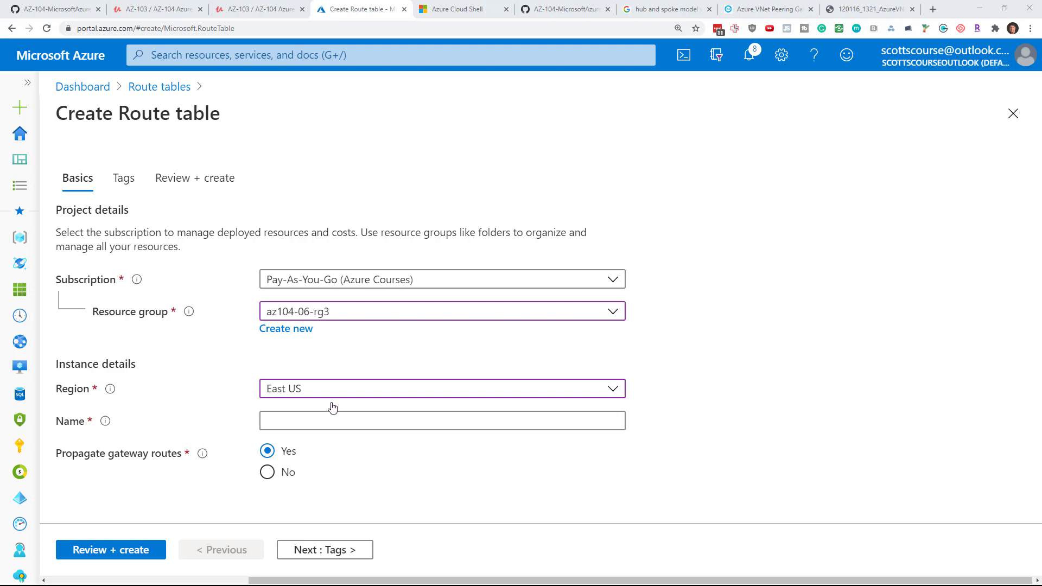
click(303, 425)
text(az104-06-rt32)
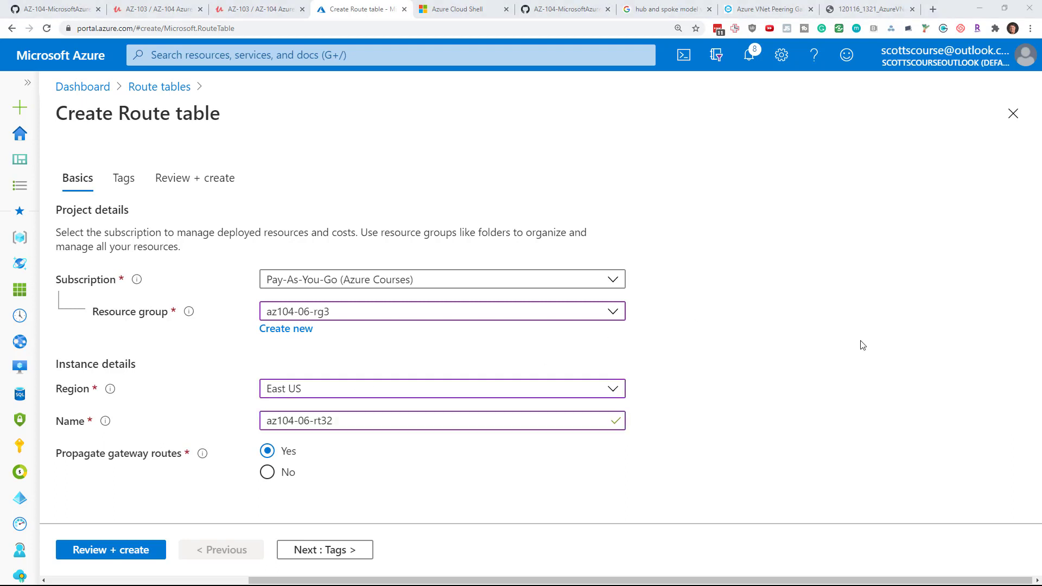
Step: Check the lab instructions for the propagation setting and create the az104-06-rt32 route table with Propagate gateway routes left at its default
click(84, 4)
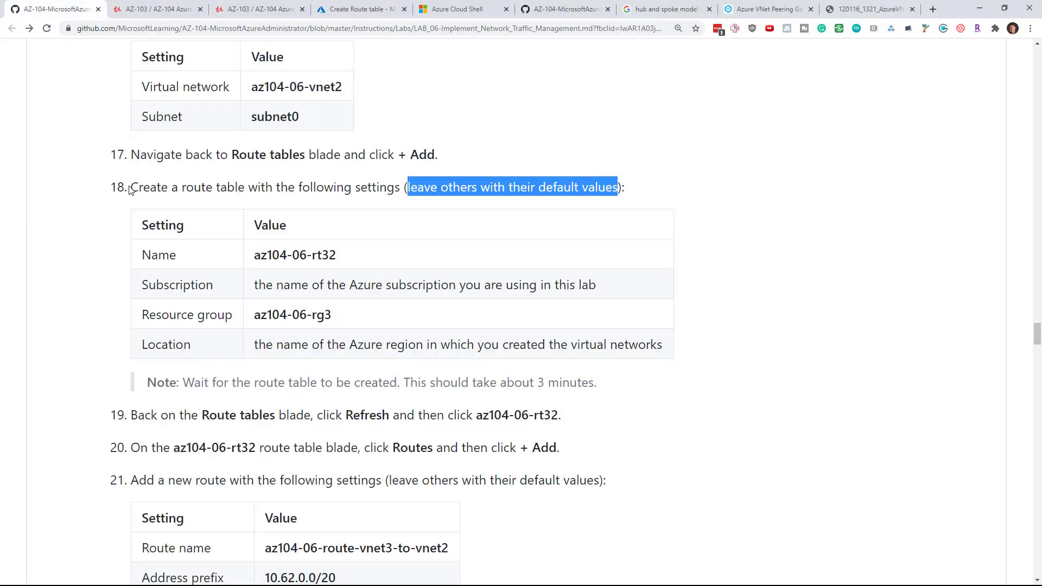
drag(130, 190, 583, 386)
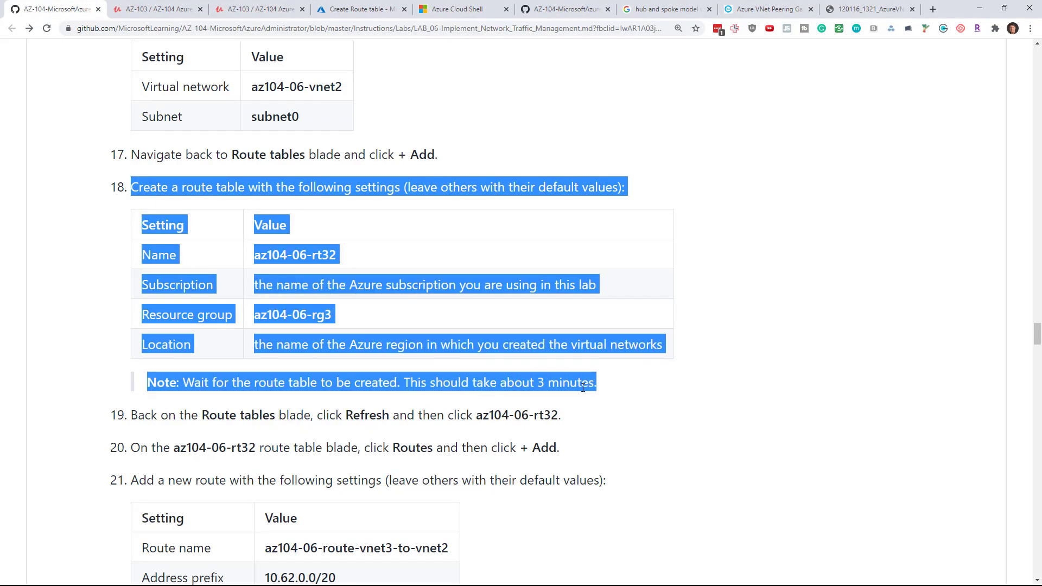
scroll(402, 403, up, 9)
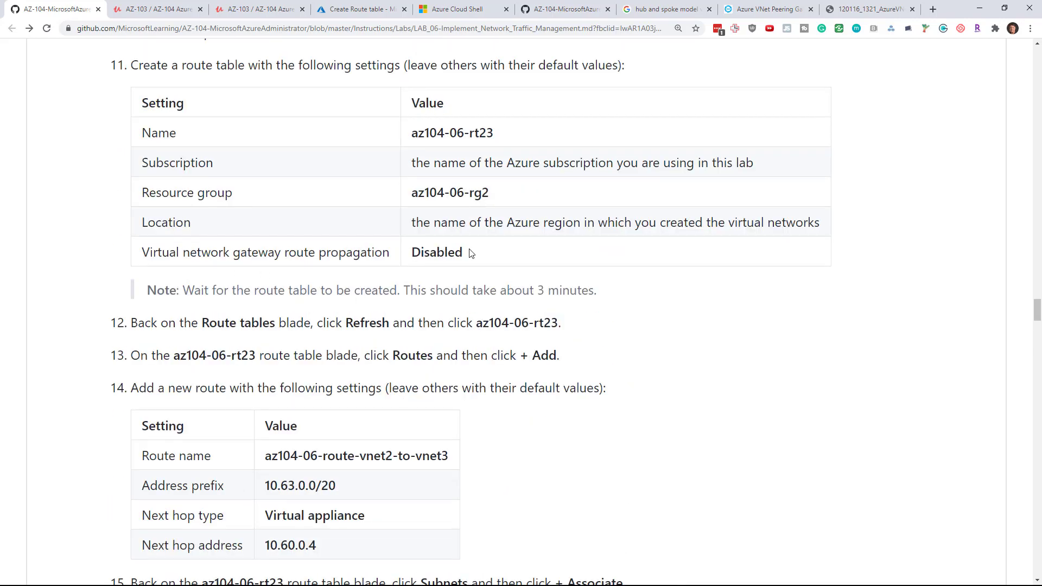
scroll(413, 248, down, 10)
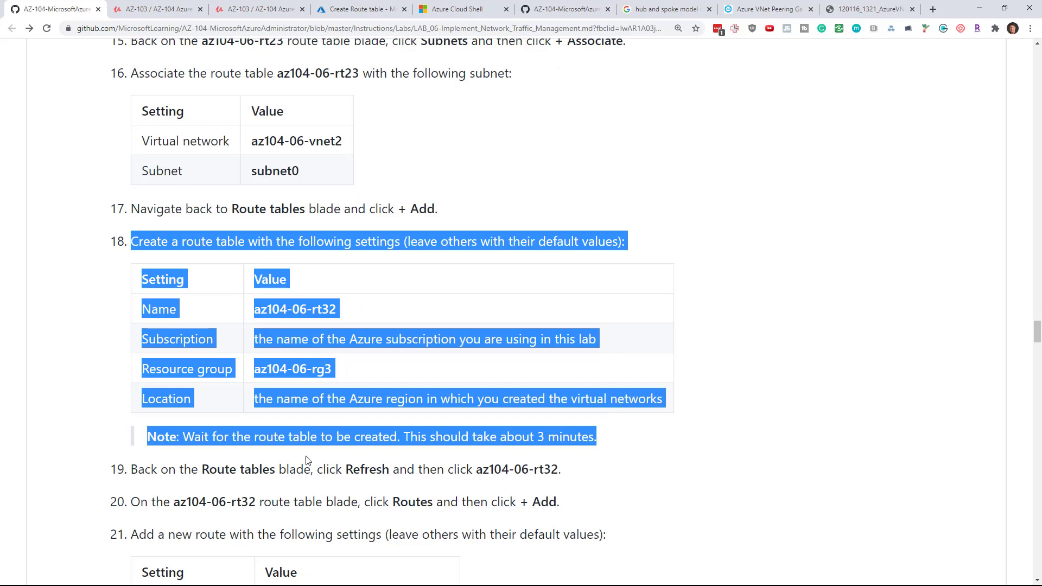
click(308, 452)
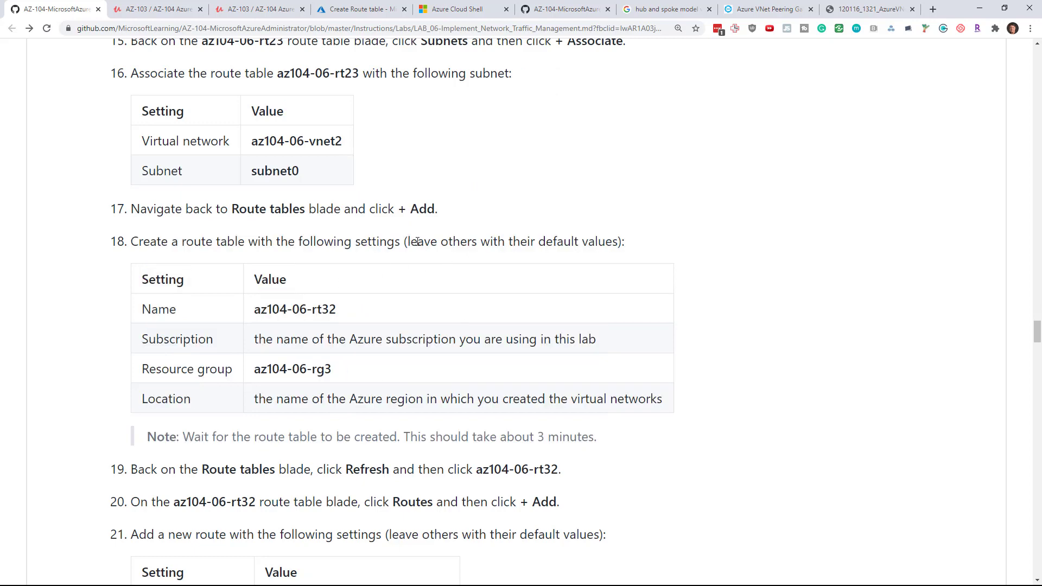
drag(408, 242, 622, 245)
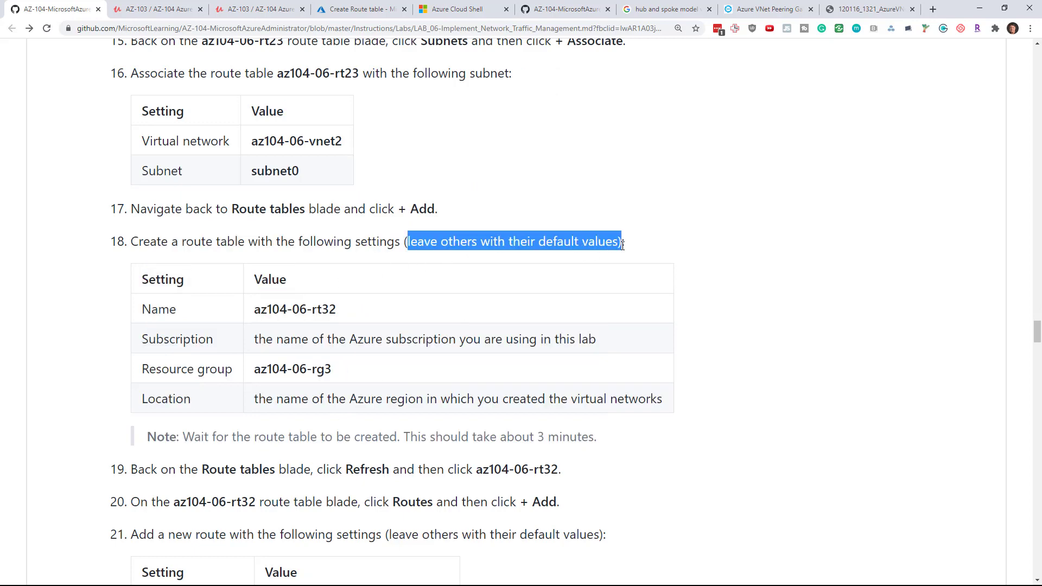
click(360, 9)
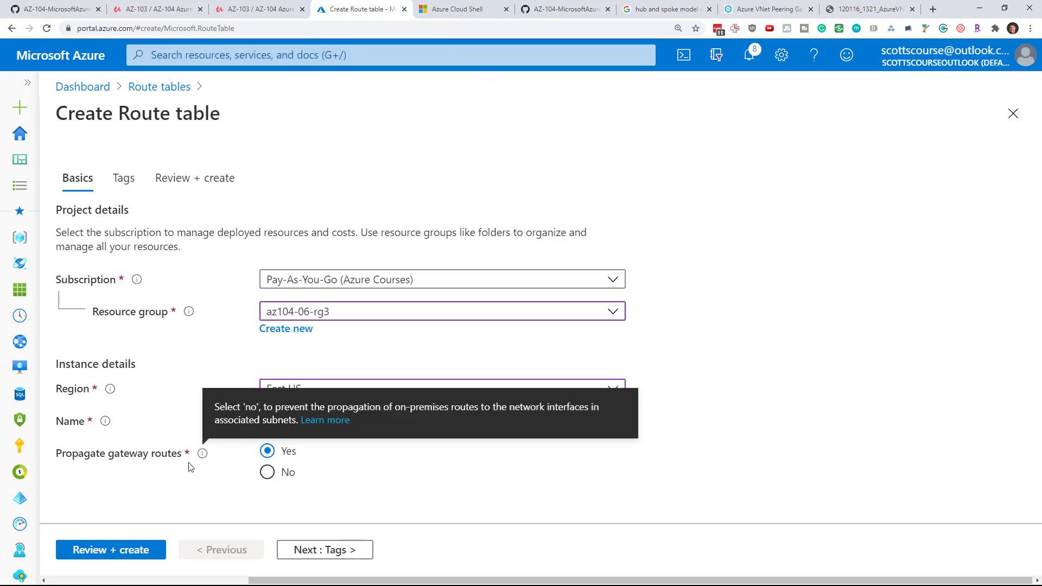
click(100, 557)
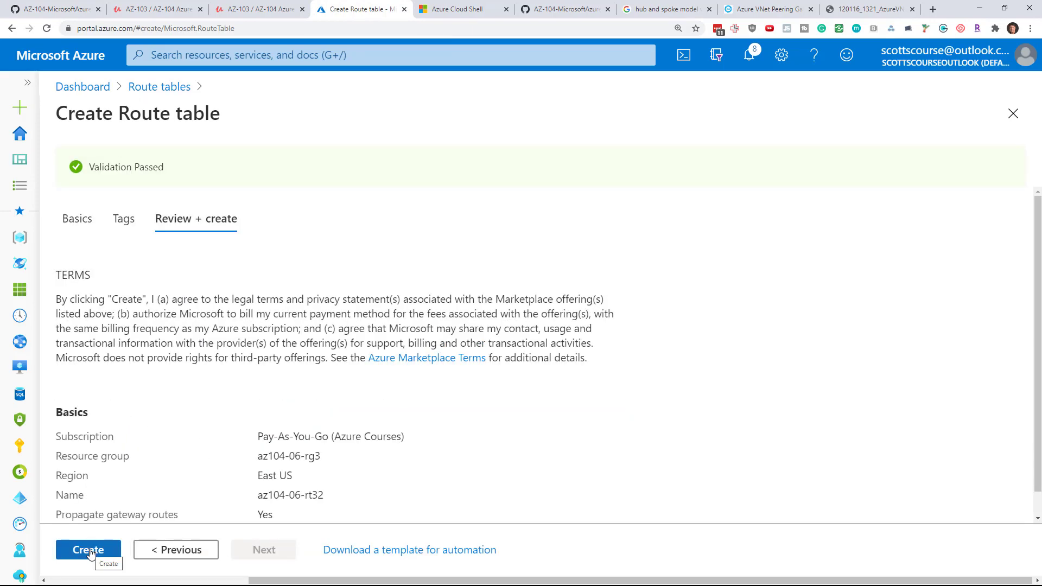
click(88, 550)
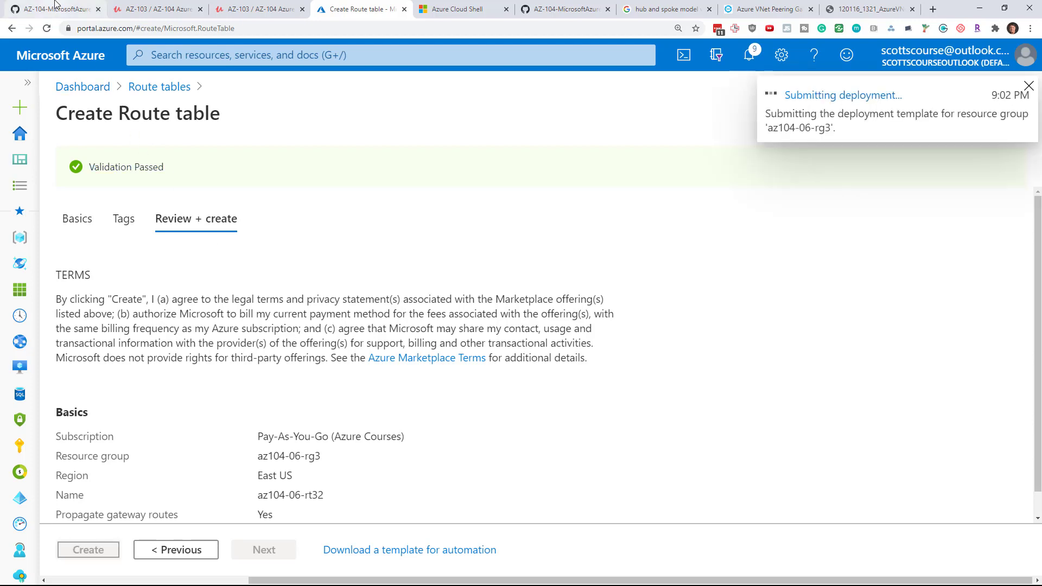
Step: Start a new route in the az104-06-rt32 route table, named az104-06-route-vnet3-to-vnet2 as copied from the lab instructions
click(54, 9)
scroll(398, 325, down, 1)
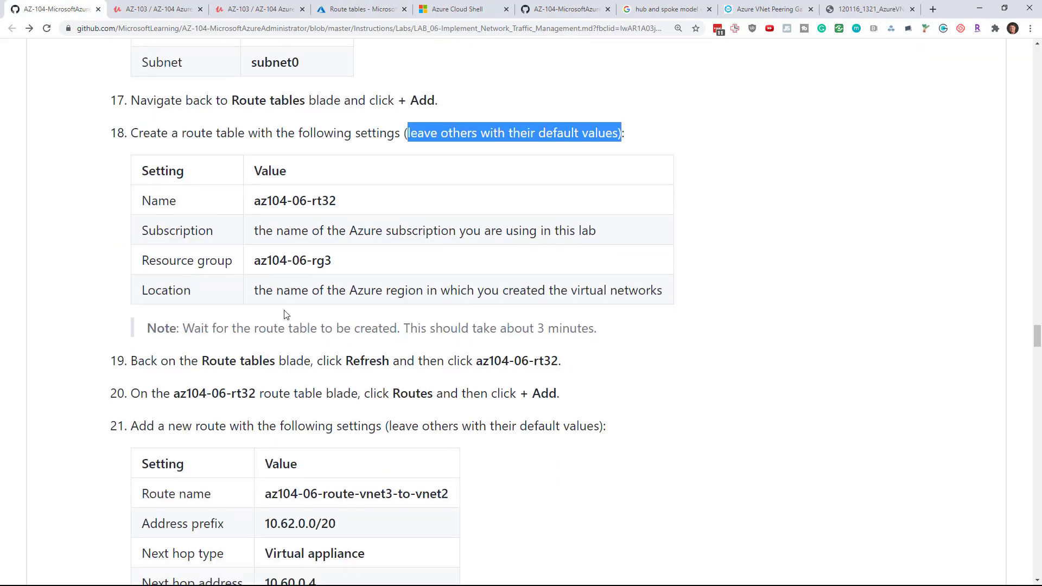
scroll(373, 356, down, 2)
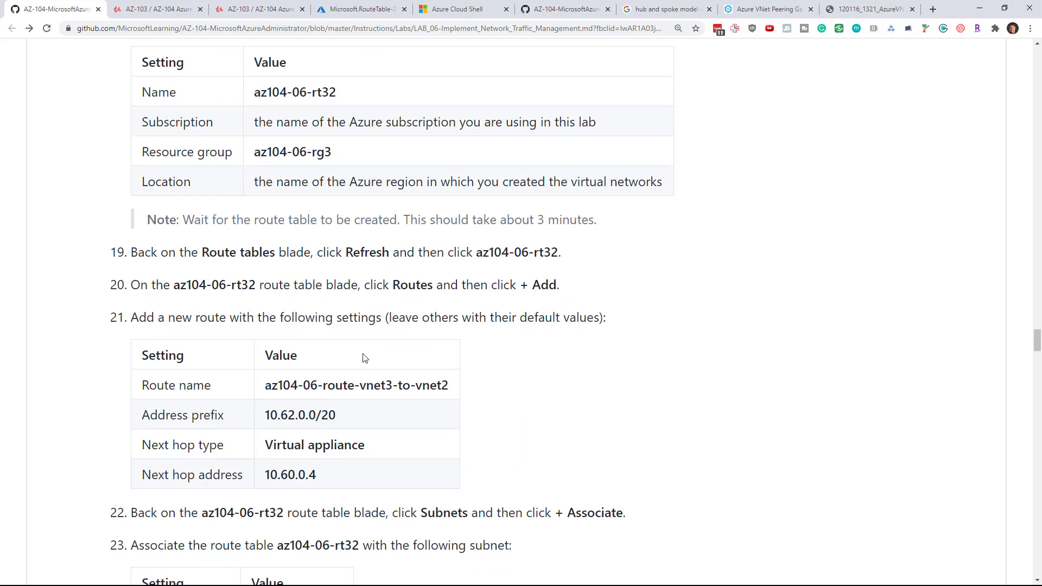
scroll(276, 280, down, 2)
drag(266, 276, 448, 279)
key(ctrl+c)
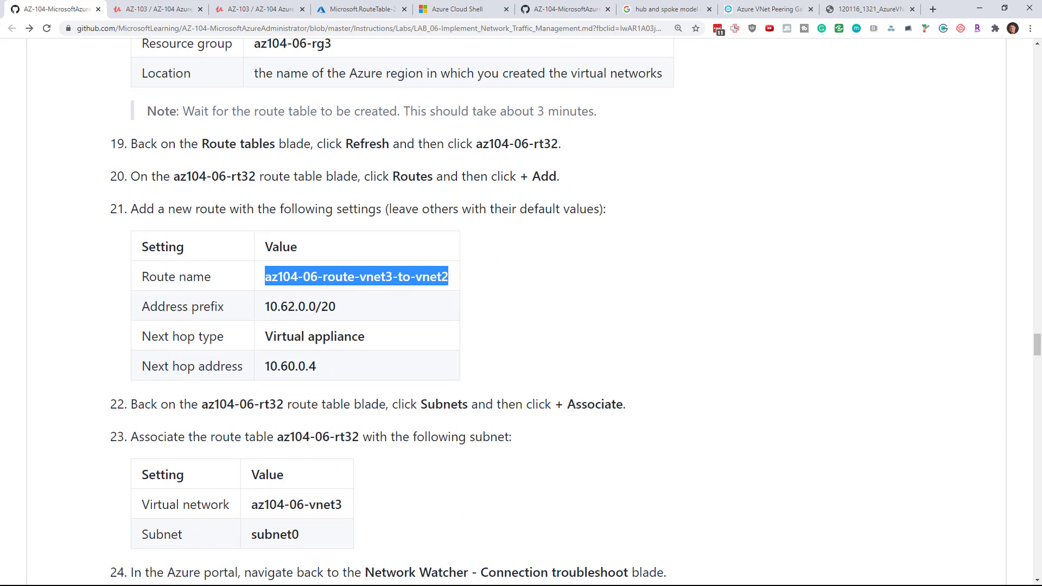
key(ctrl+4)
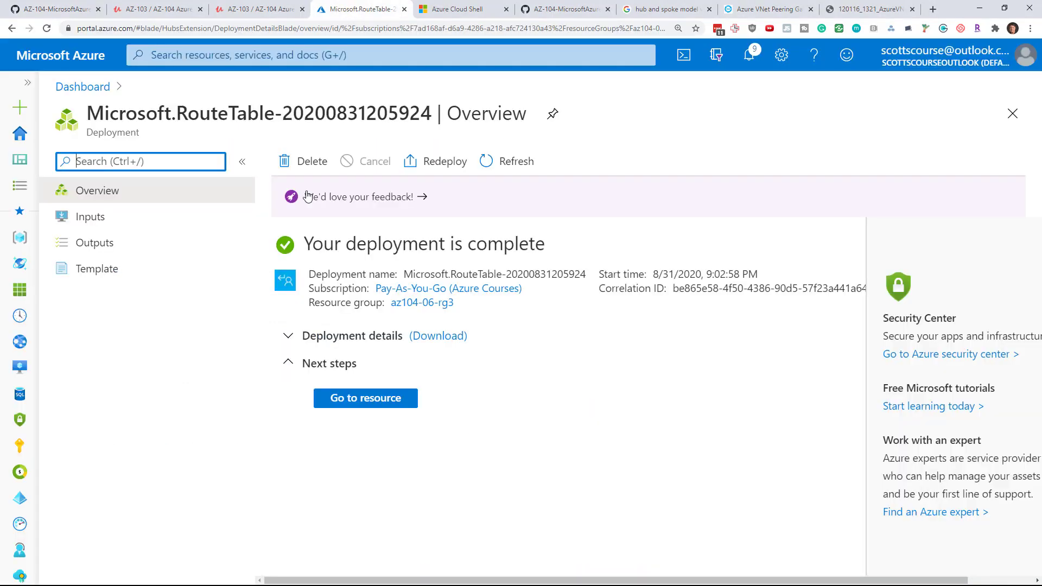
click(378, 400)
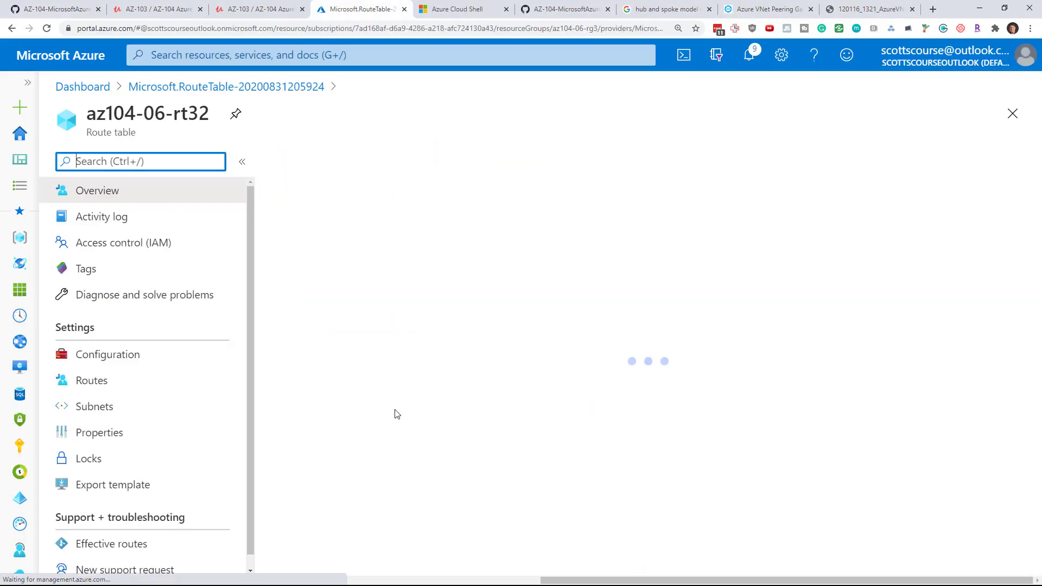
click(139, 384)
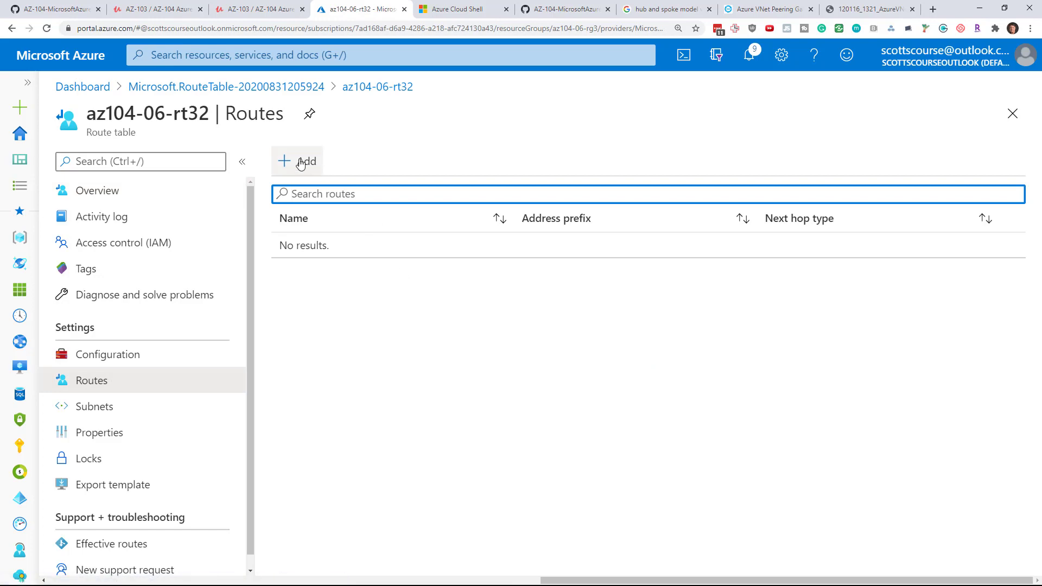
click(300, 164)
key(ctrl+v)
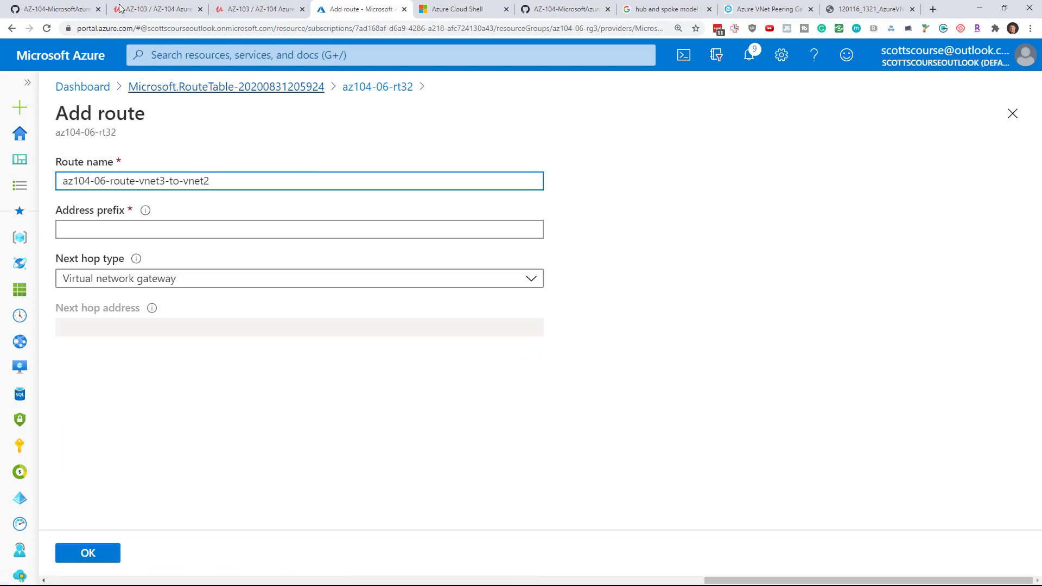
Step: Set the route's address prefix to 10.62.0.0/20, copied from the lab instructions, and its next hop type to Virtual appliance
click(71, 6)
drag(264, 308, 350, 319)
key(ctrl+c)
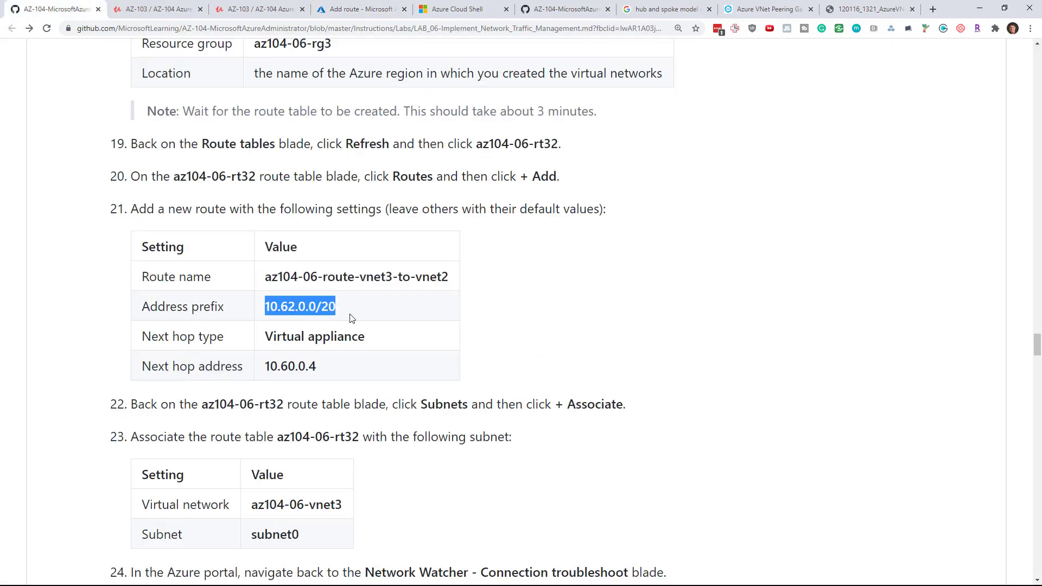
click(337, 6)
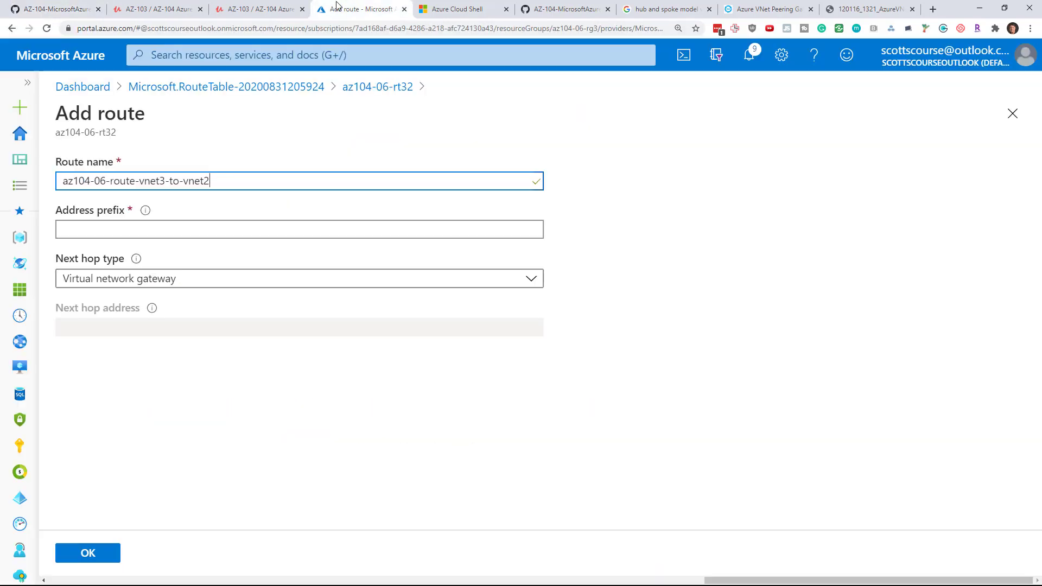
click(194, 222)
key(ctrl+v)
click(159, 277)
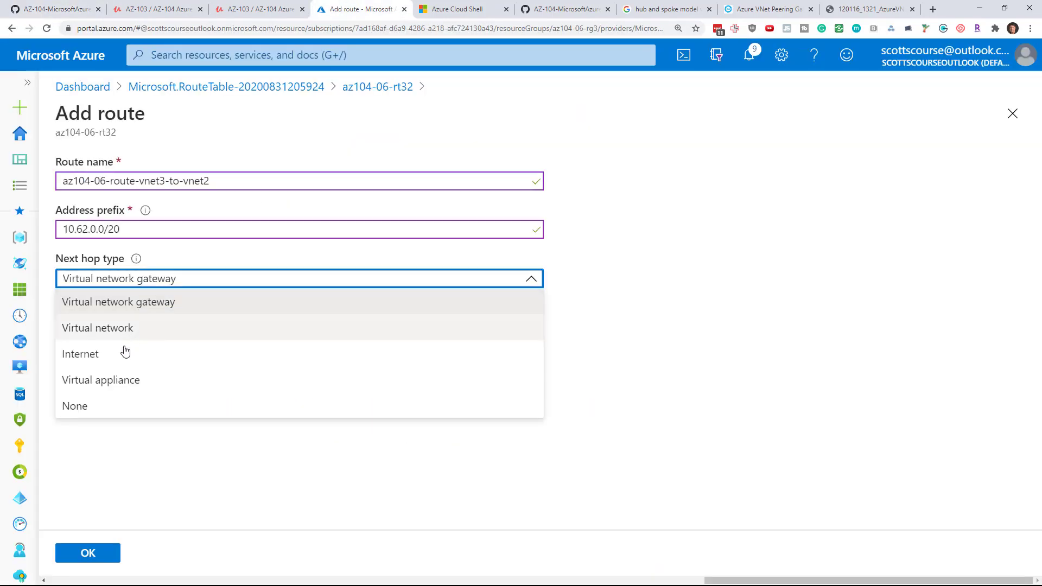
click(120, 385)
Step: Copy the next hop address 10.60.0.4 from the lab instructions into the route and add it to az104-06-rt32
click(82, 10)
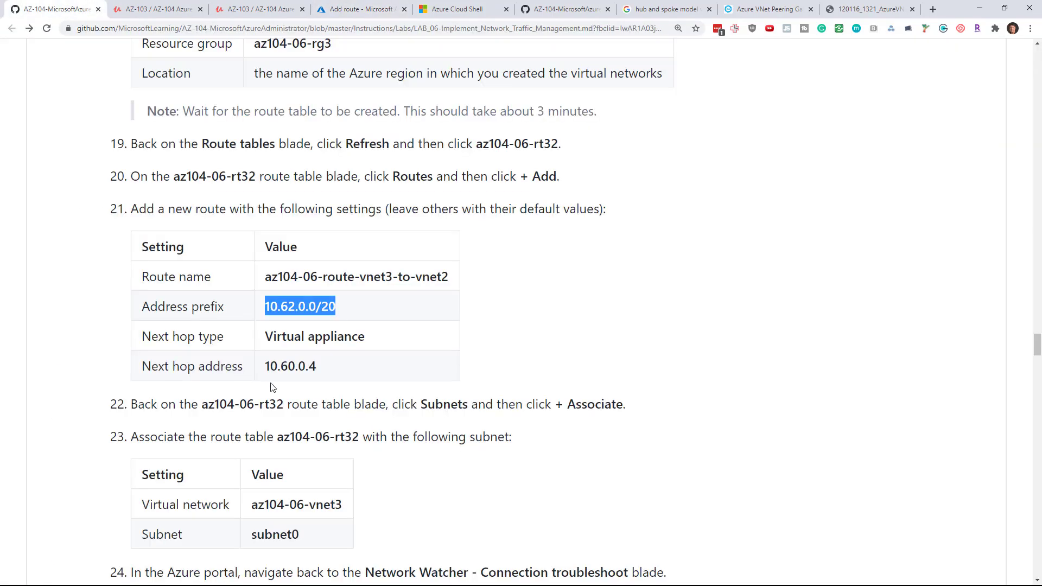
drag(266, 372, 318, 373)
key(ctrl+c)
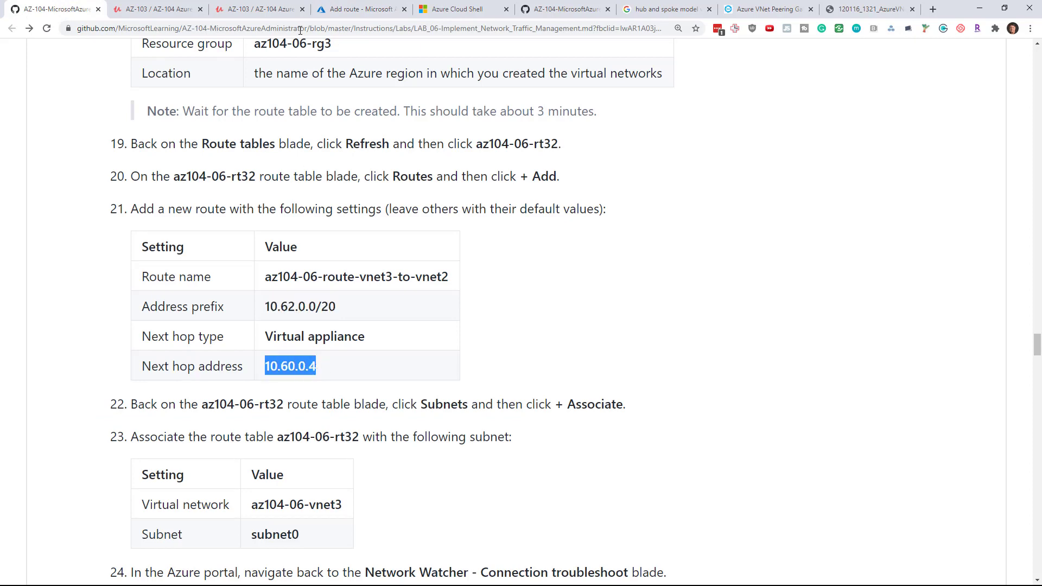
click(359, 9)
click(155, 328)
key(ctrl+v)
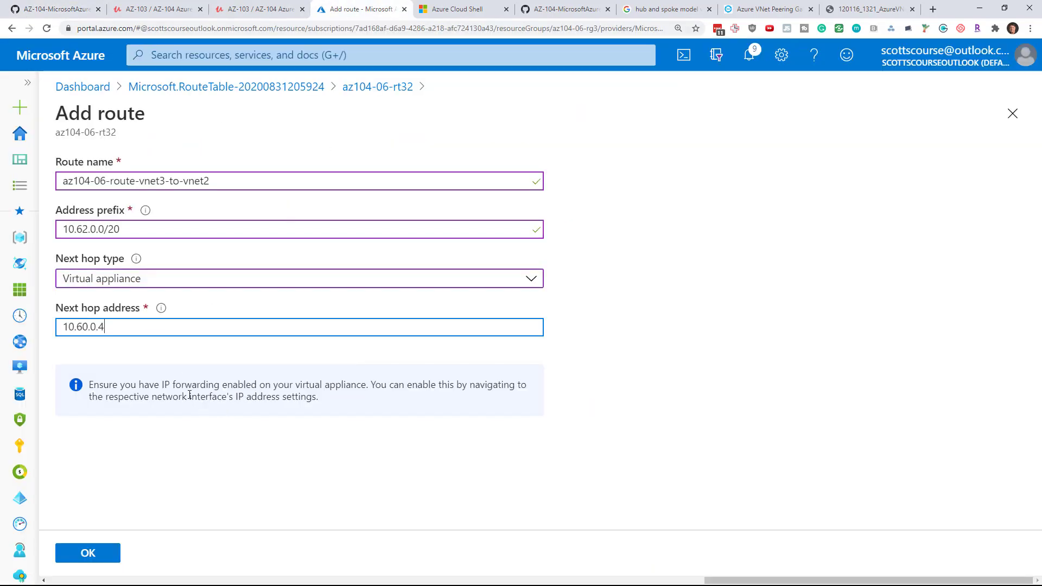
click(106, 553)
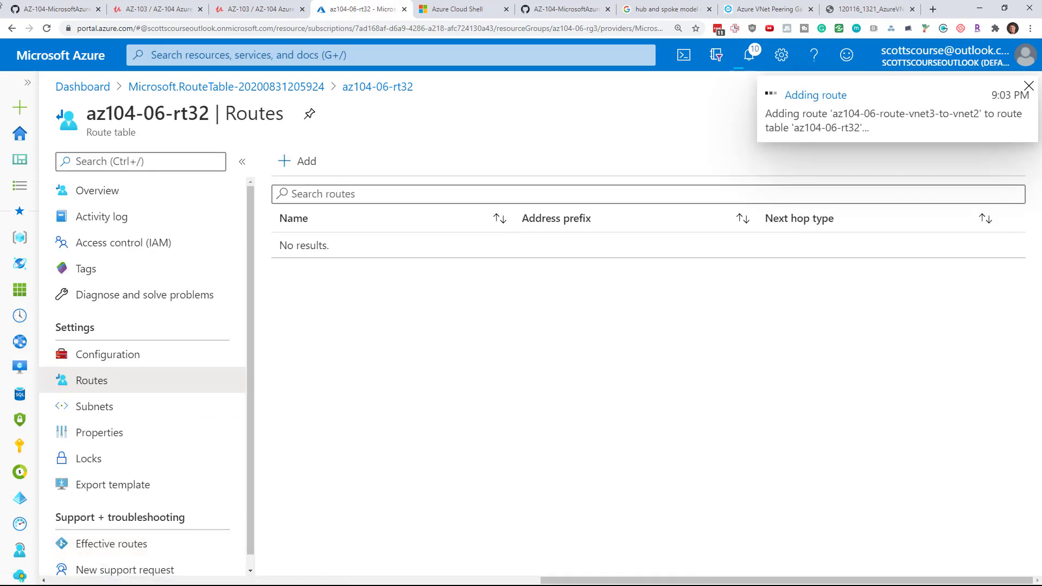
Step: Associate the az104-06-rt32 route table with subnet0 of the az104-06-vnet3 virtual network, as given in the lab instructions
click(54, 9)
scroll(479, 186, down, 3)
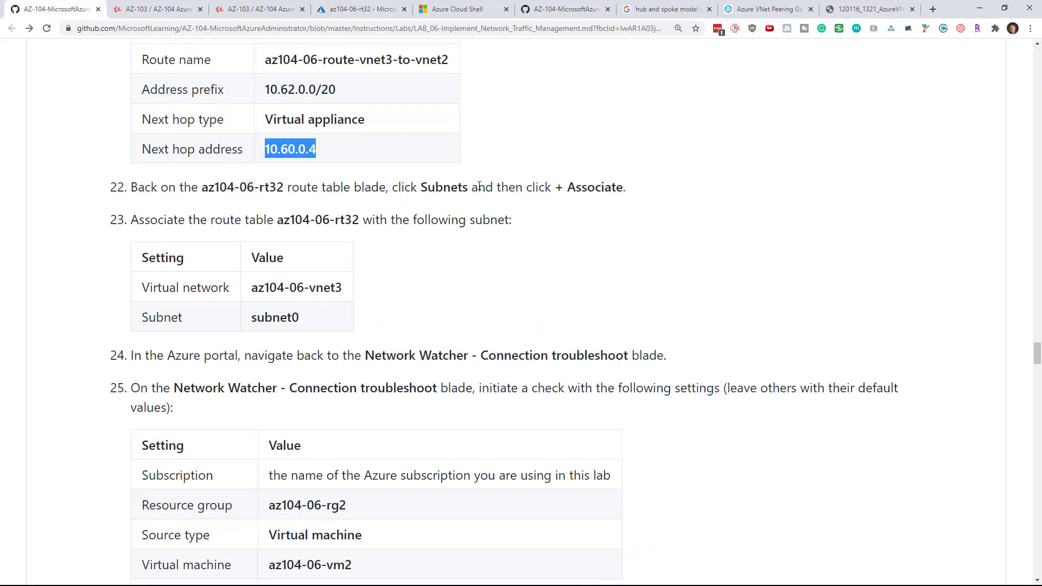
drag(253, 288, 356, 299)
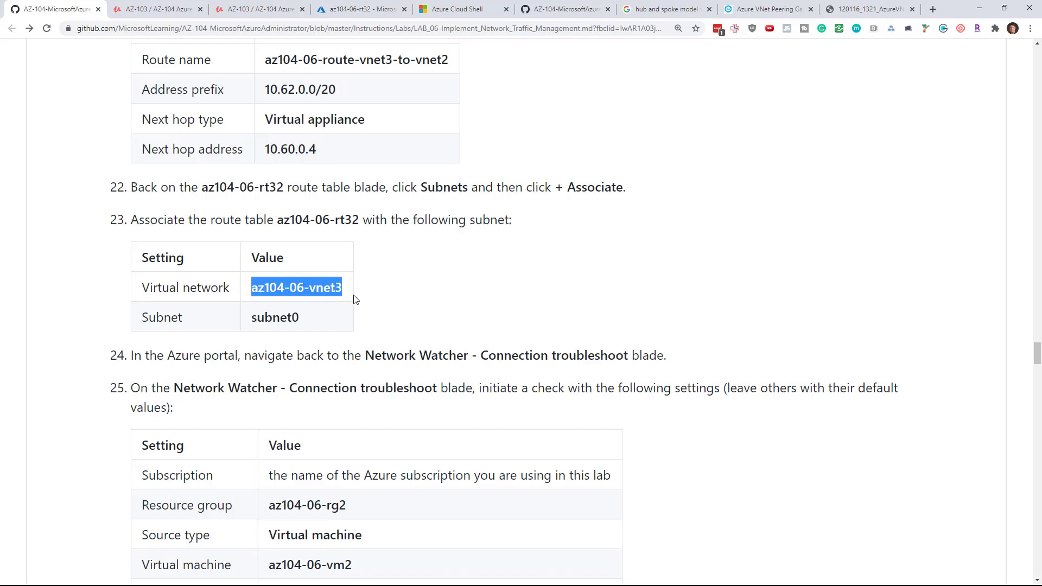
click(378, 9)
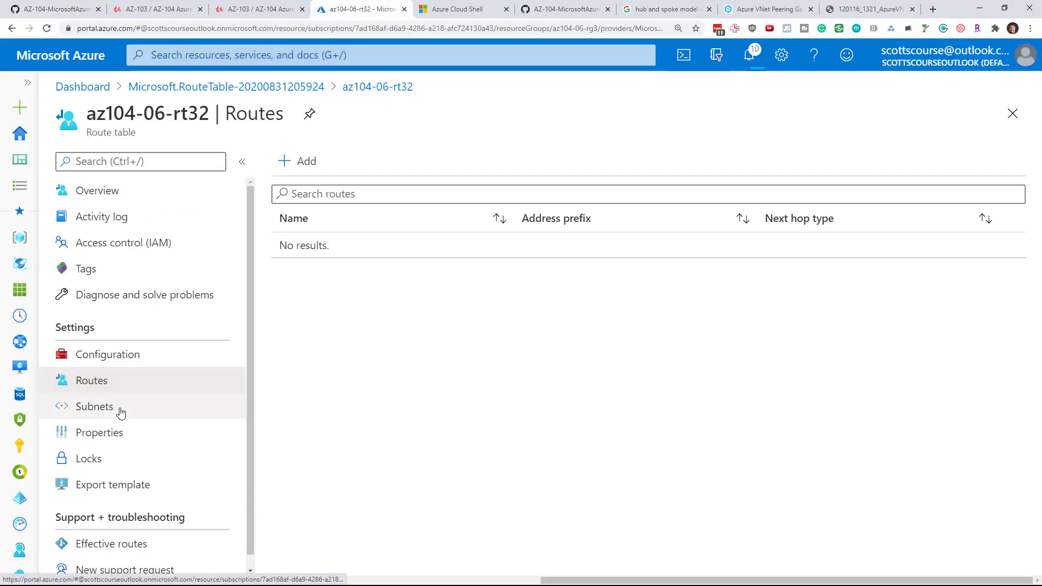
click(121, 413)
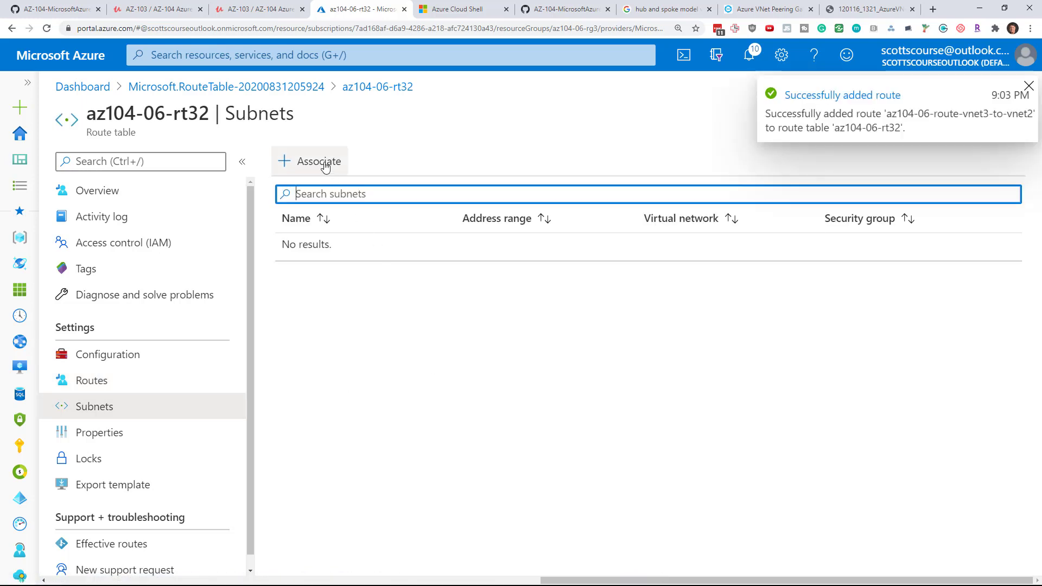
click(317, 161)
click(639, 176)
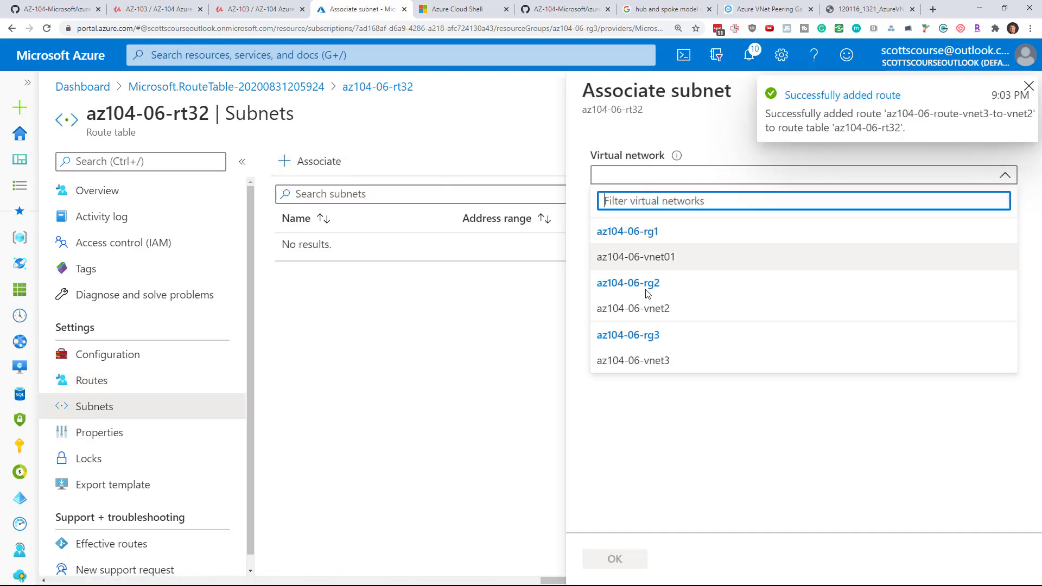
click(656, 360)
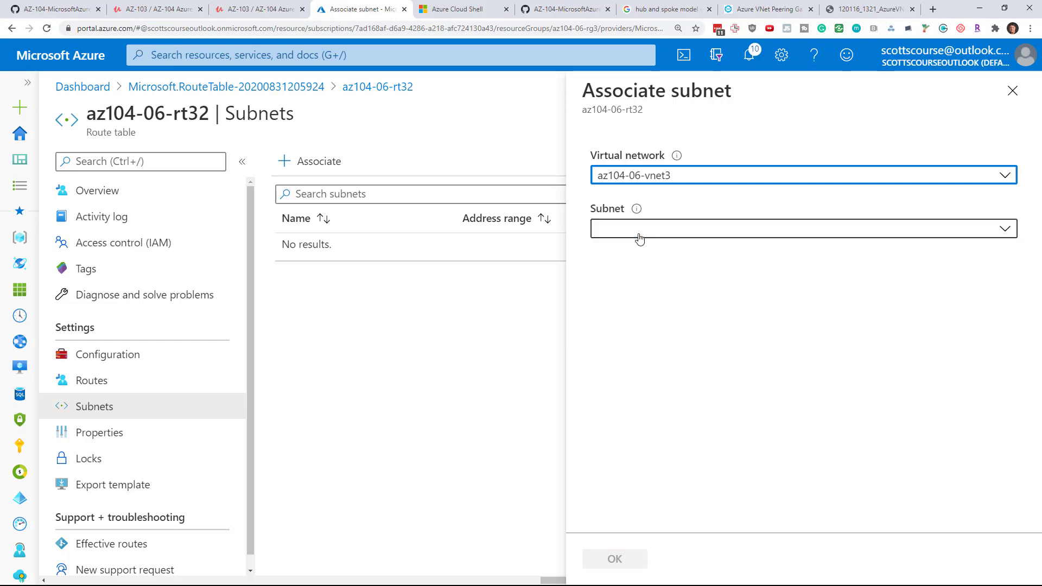
click(635, 229)
click(625, 305)
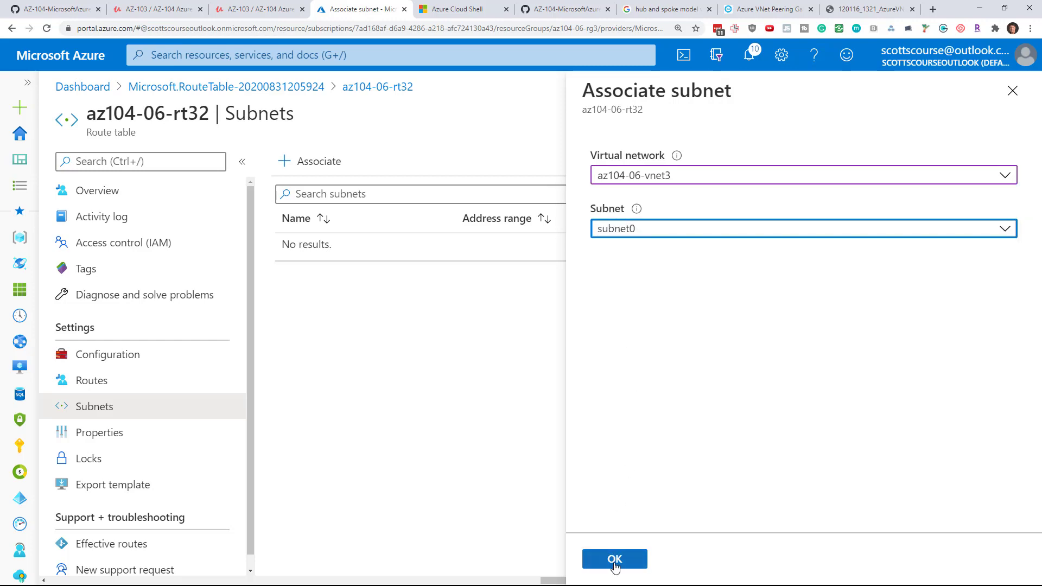
click(614, 559)
Step: Consult the next lab instructions and the virtual network peering diagram, and open Connection troubleshoot in Network Watcher
click(80, 11)
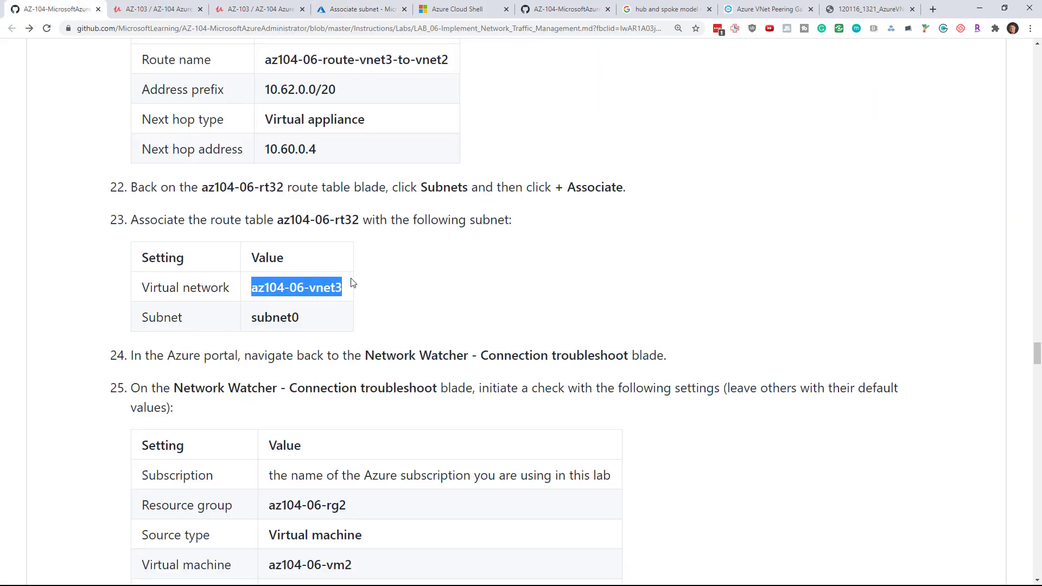
scroll(589, 154, down, 4)
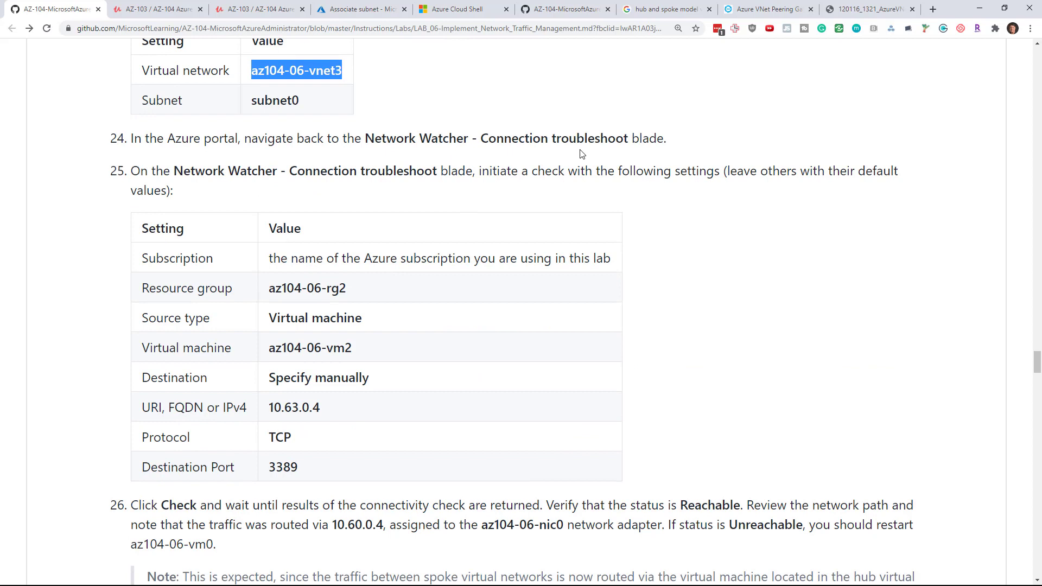
drag(367, 138, 628, 137)
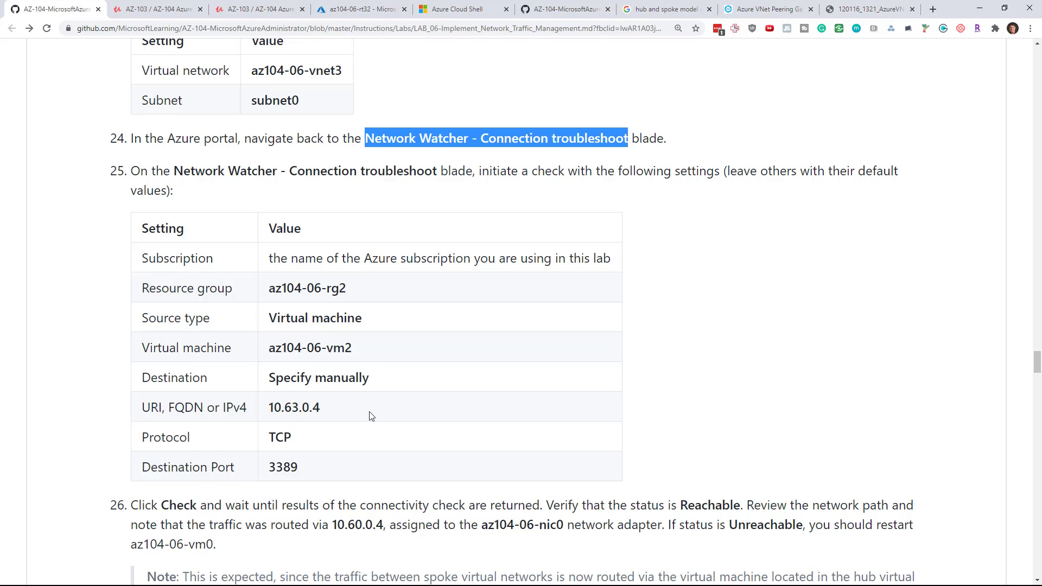
click(857, 5)
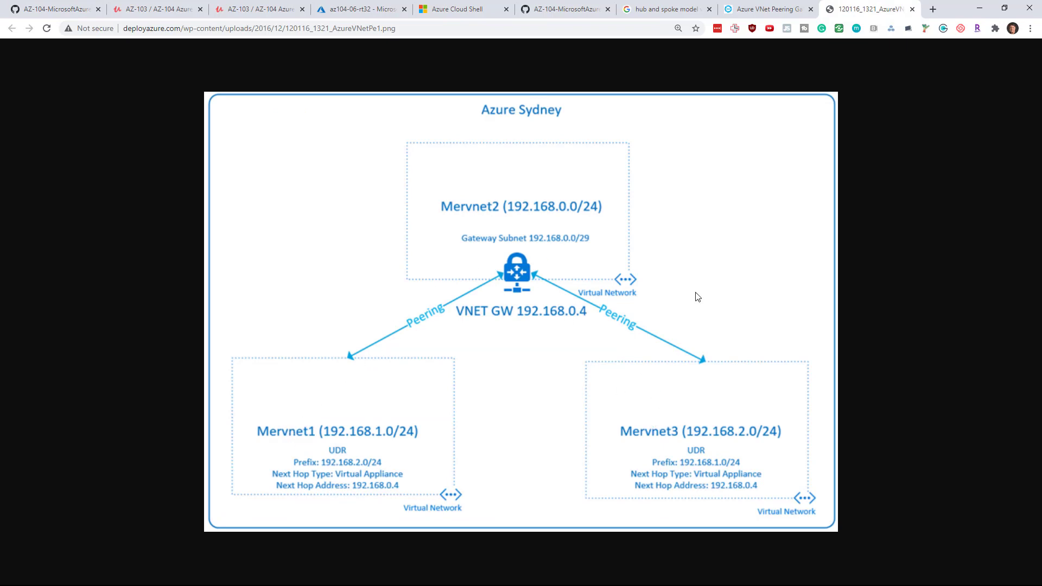
click(336, 10)
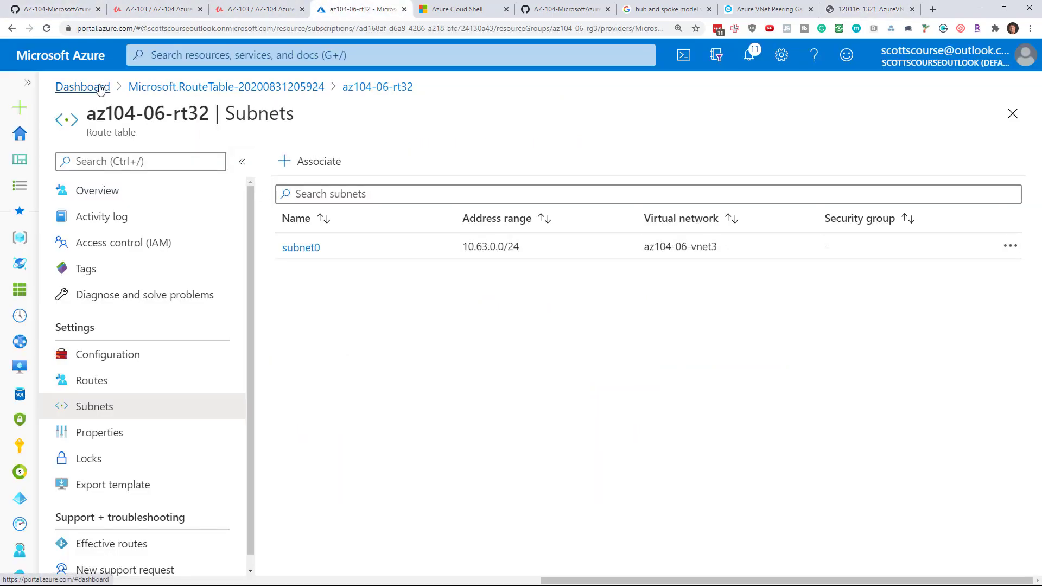
click(101, 90)
click(219, 54)
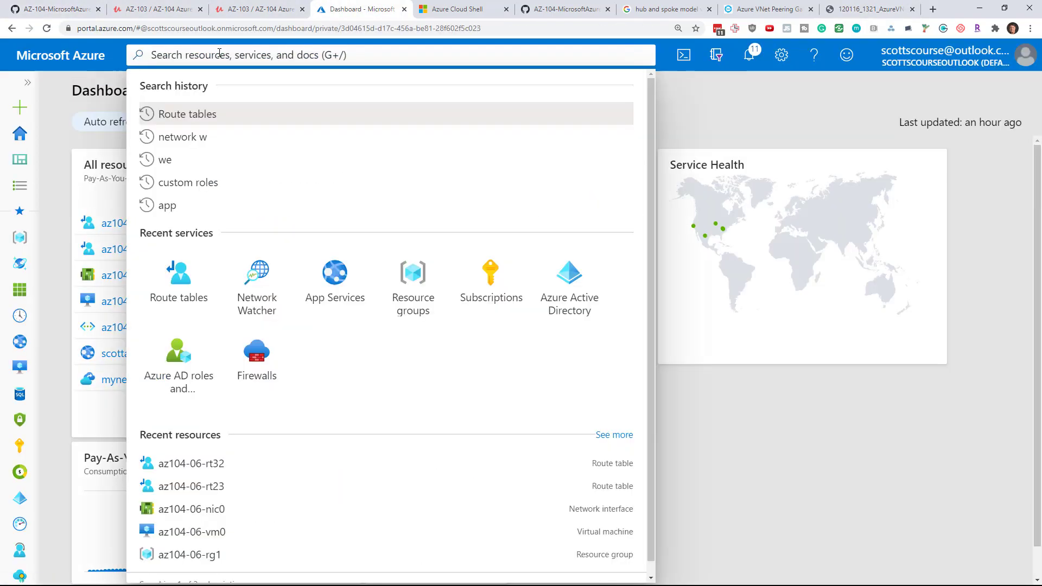
text(net)
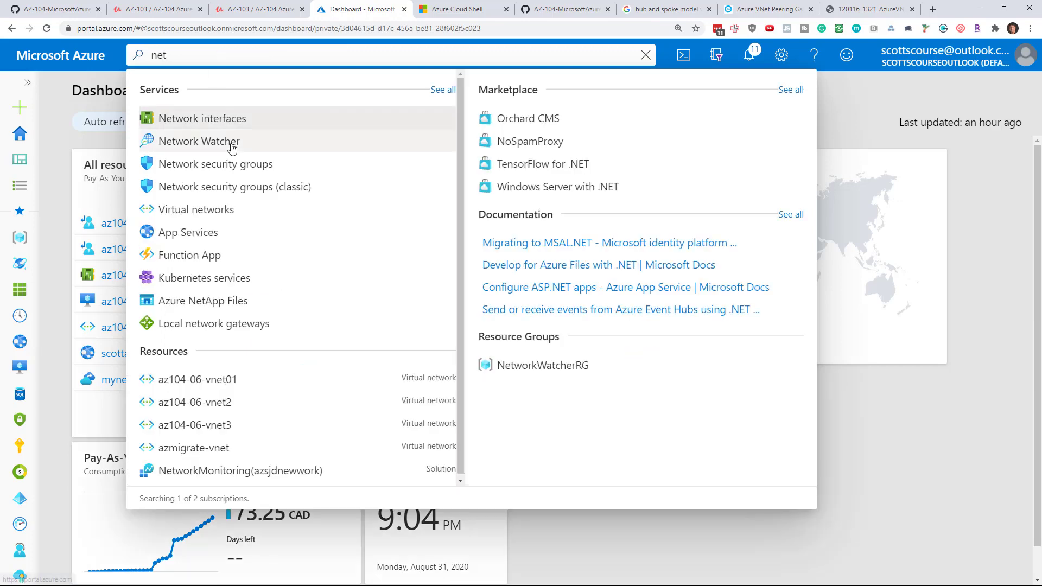
click(232, 143)
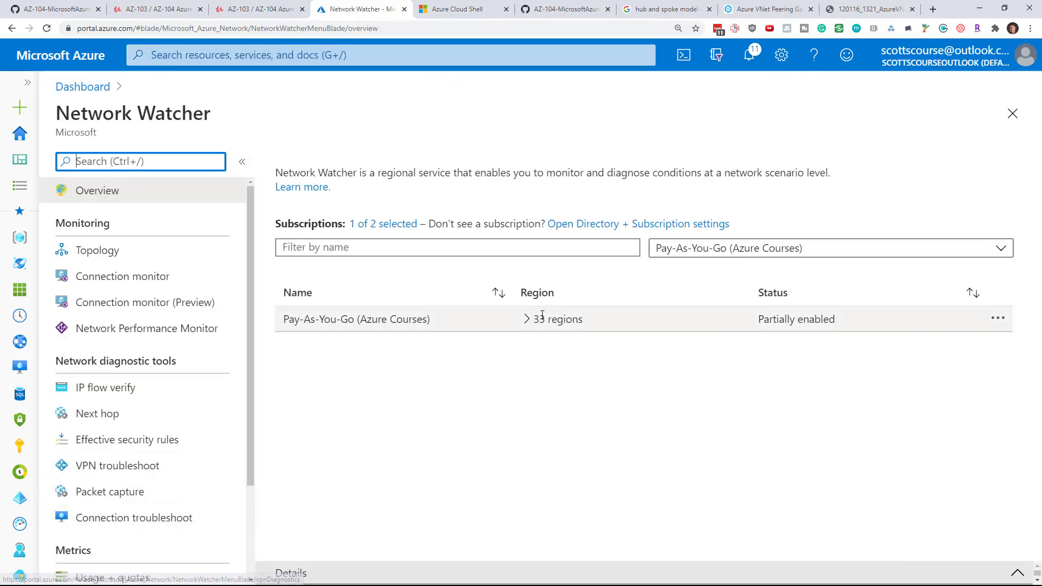
click(526, 319)
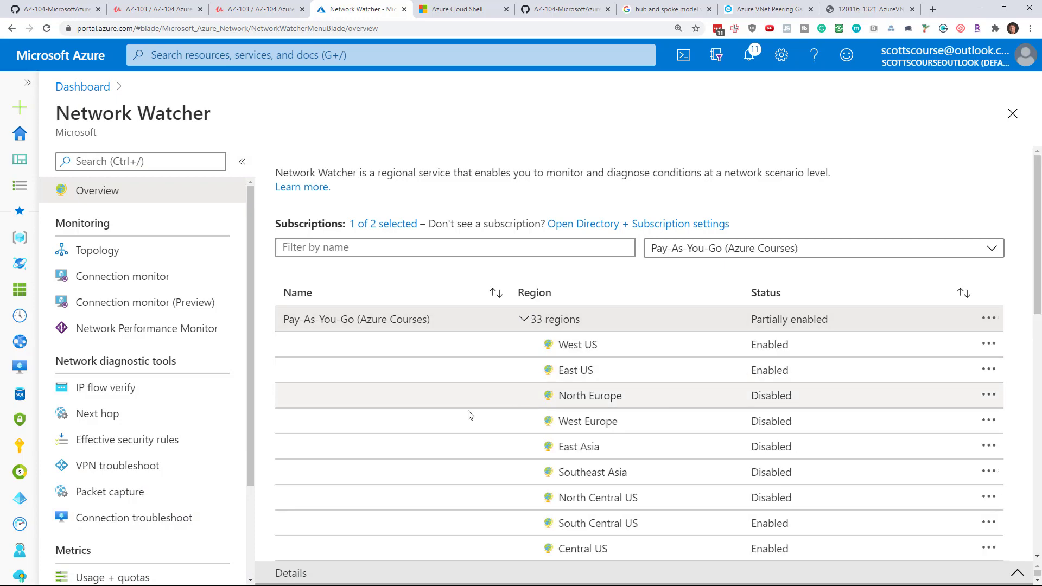
click(103, 519)
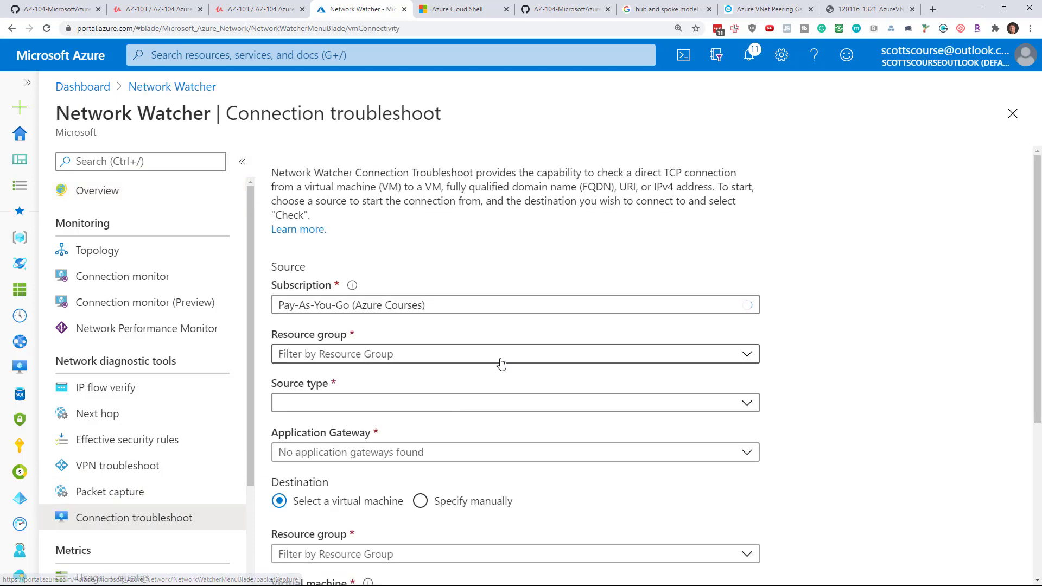
Step: Set the source resource group of the connection check to az104-06-rg2
scroll(501, 363, down, 2)
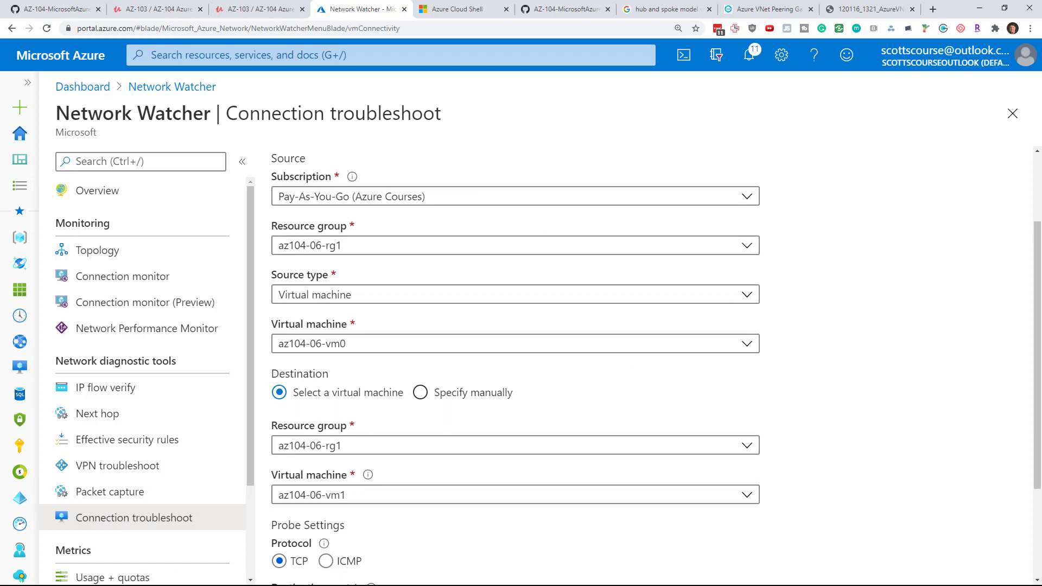
click(372, 249)
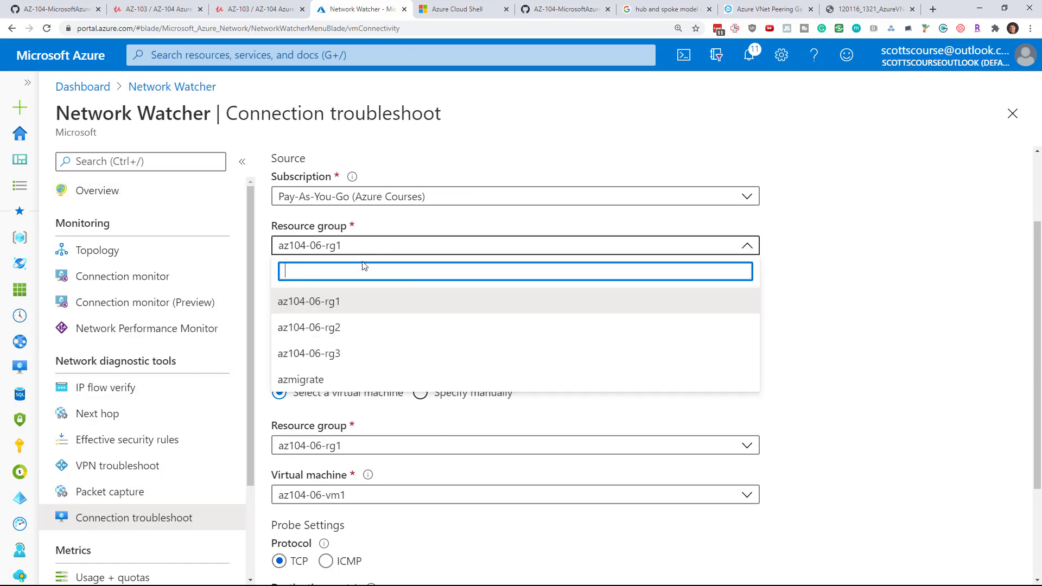
click(337, 328)
Step: Specify the check's destination manually as 10.63.0.4, copied from the lab instructions
click(98, 5)
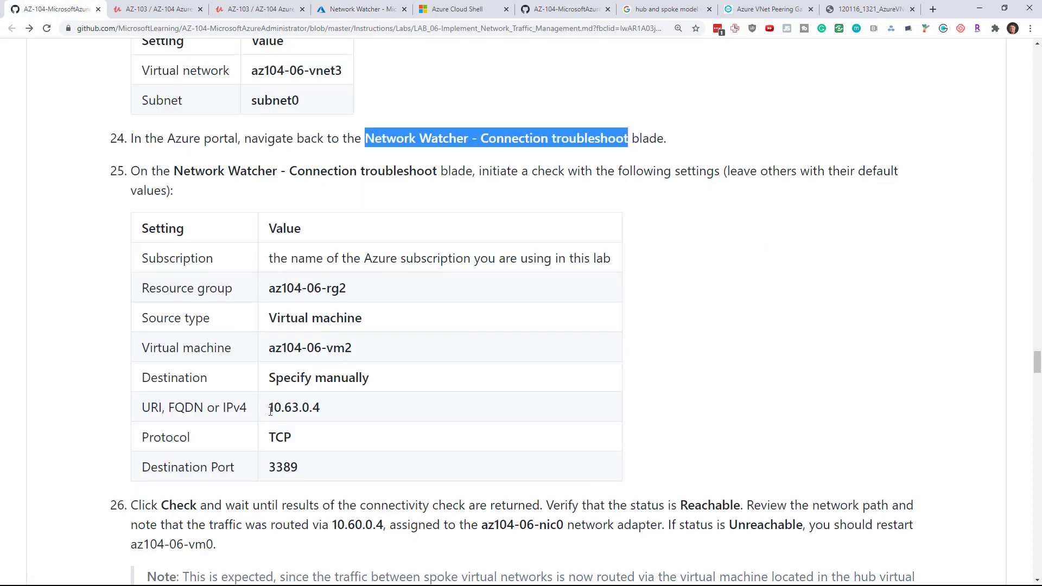
drag(270, 411, 340, 413)
key(ctrl+c)
click(361, 10)
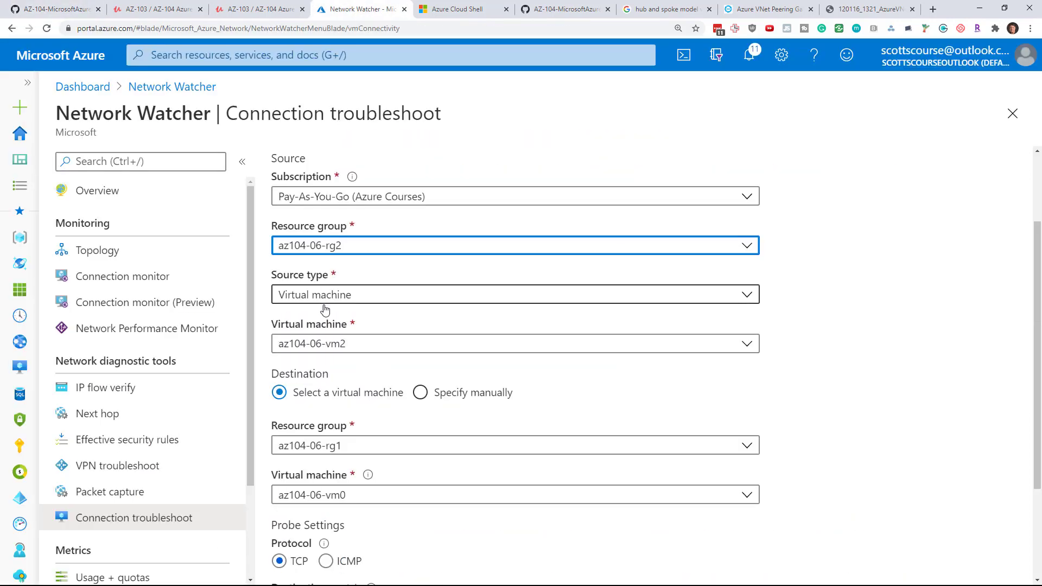
scroll(353, 391, down, 2)
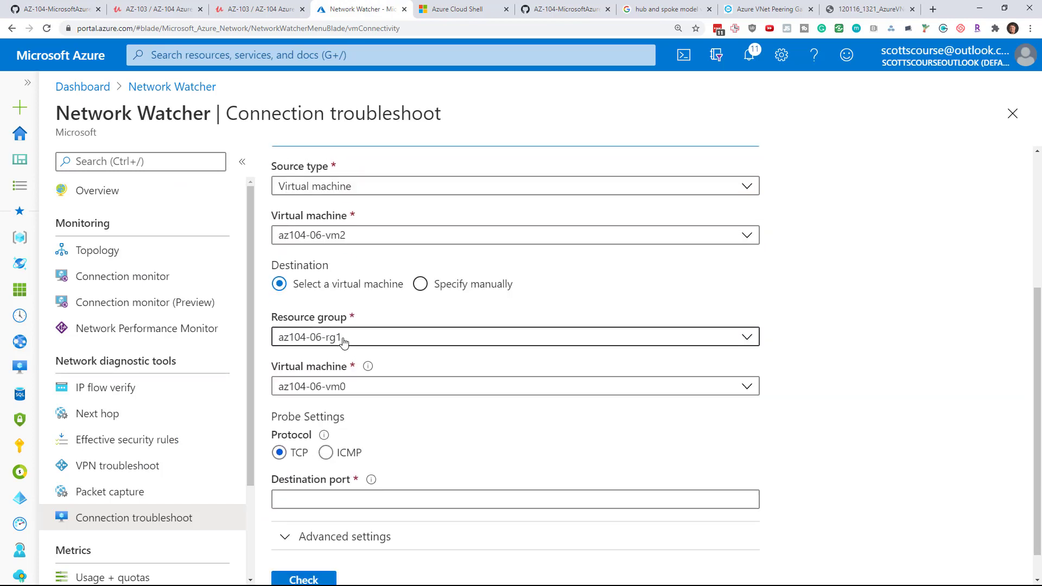
click(420, 284)
click(324, 350)
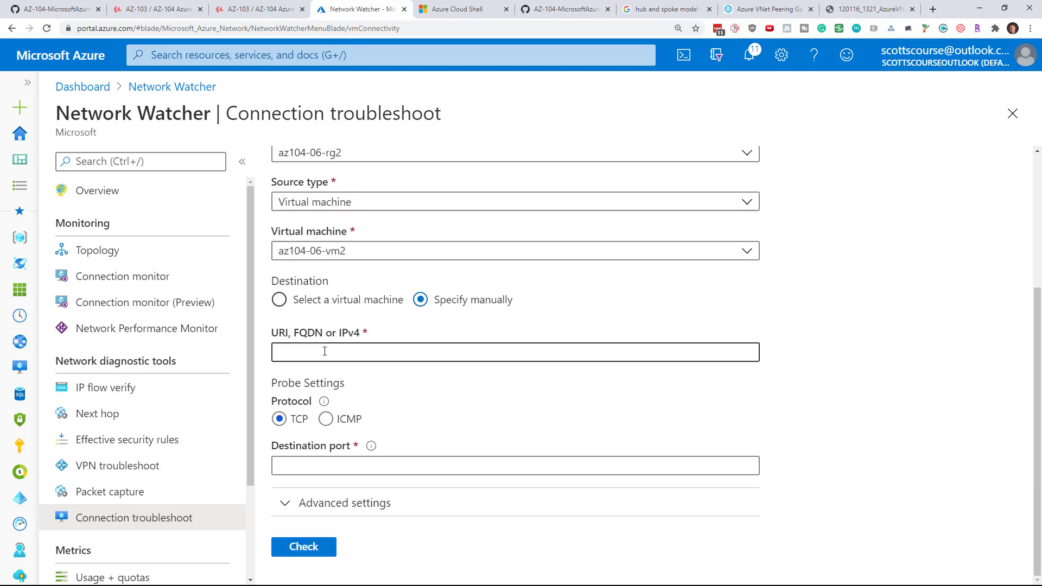
key(ctrl+v)
Step: Set the destination port to 3389 and run the connectivity check
click(326, 461)
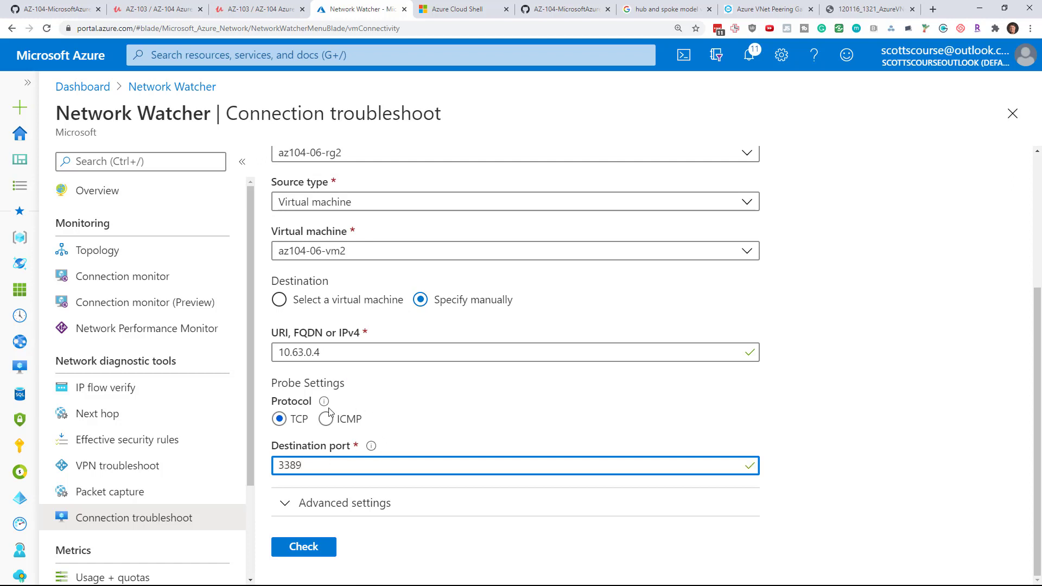
click(308, 551)
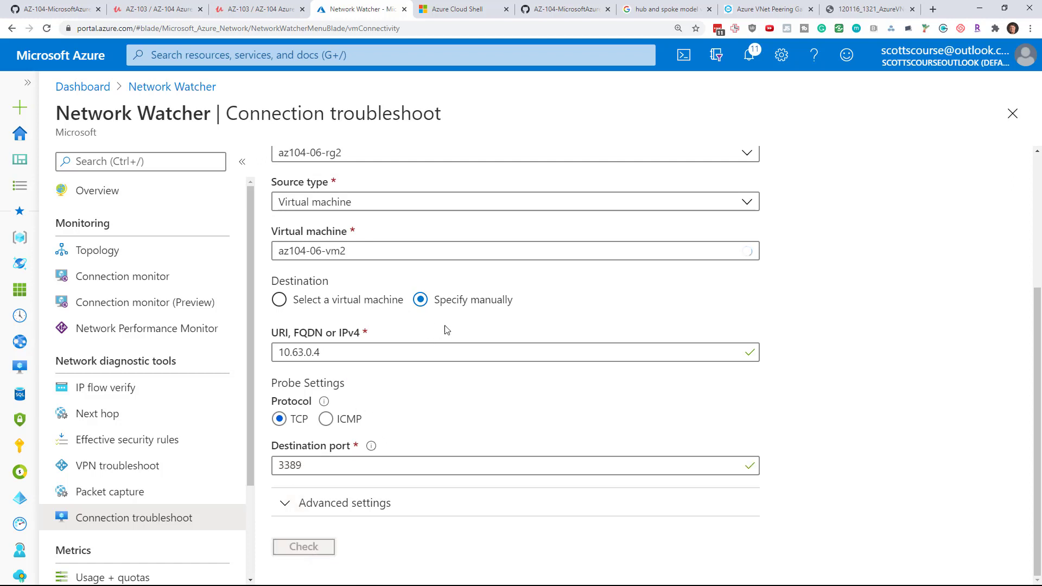
scroll(464, 327, down, 1)
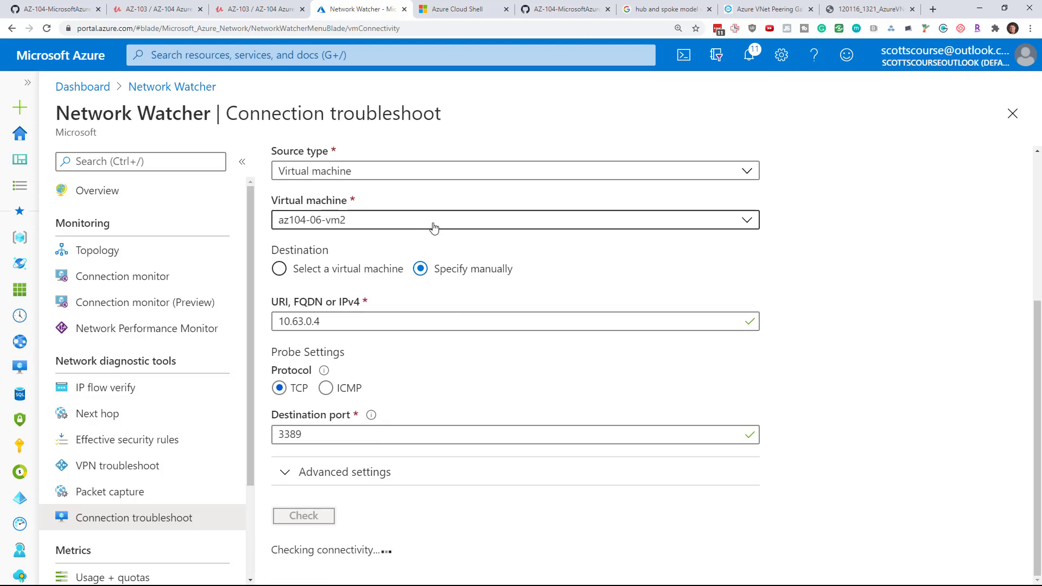
Step: Read the lab's expected outcome for the connectivity check and examine the returned status and hops
click(70, 7)
scroll(565, 331, down, 3)
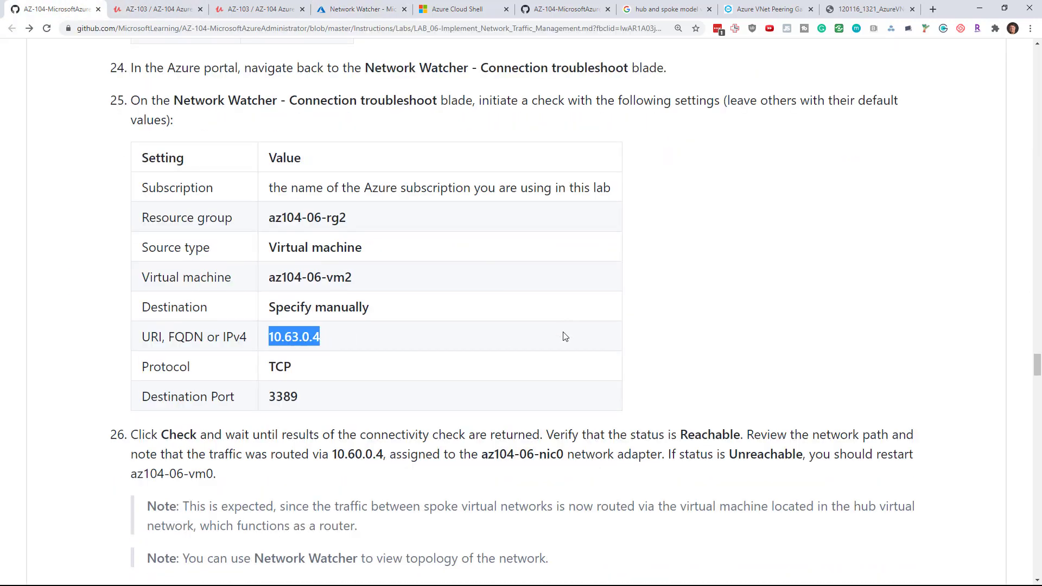
drag(679, 344, 810, 364)
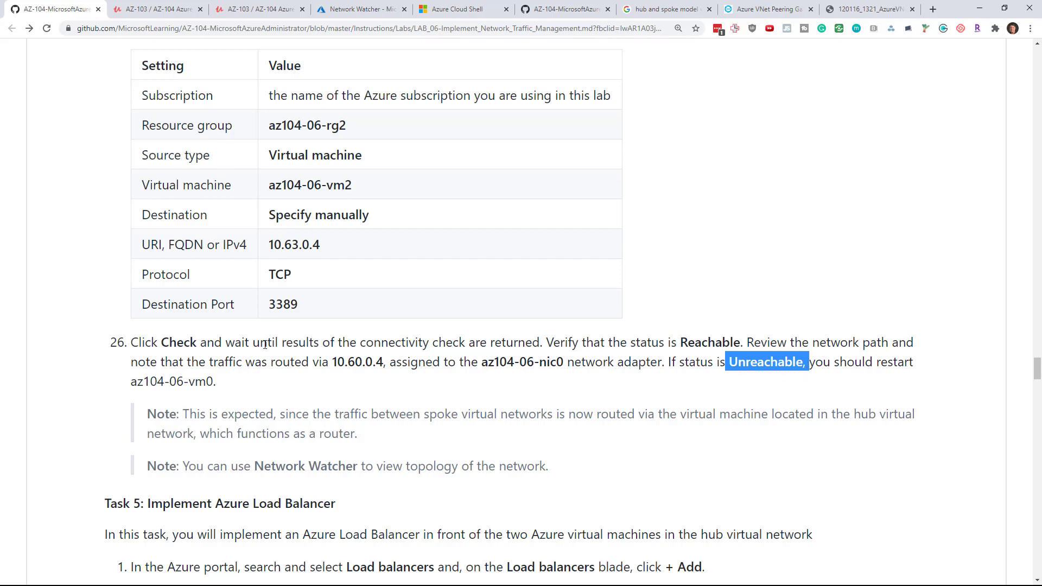
click(364, 7)
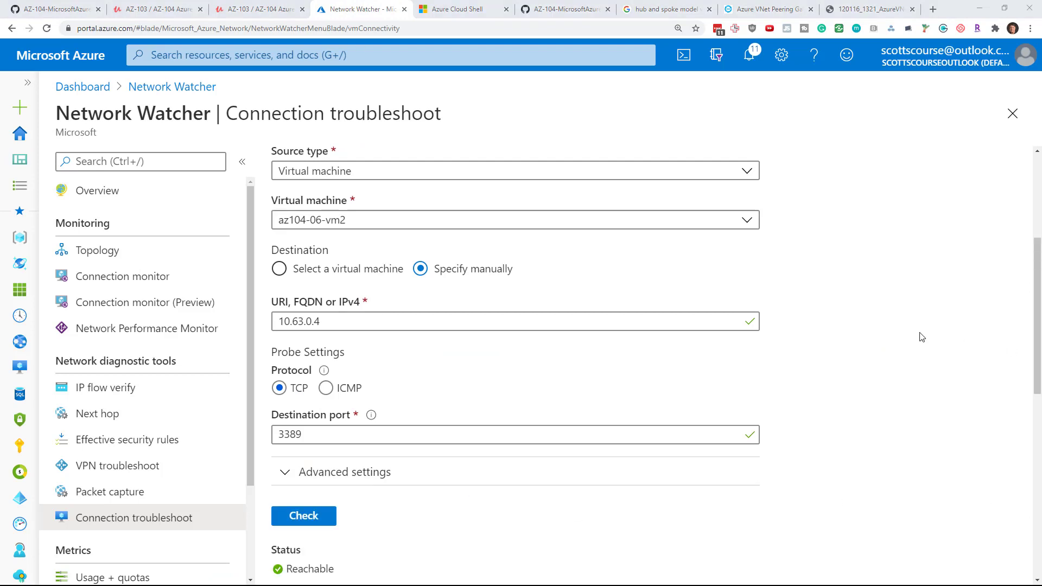
scroll(463, 386, down, 3)
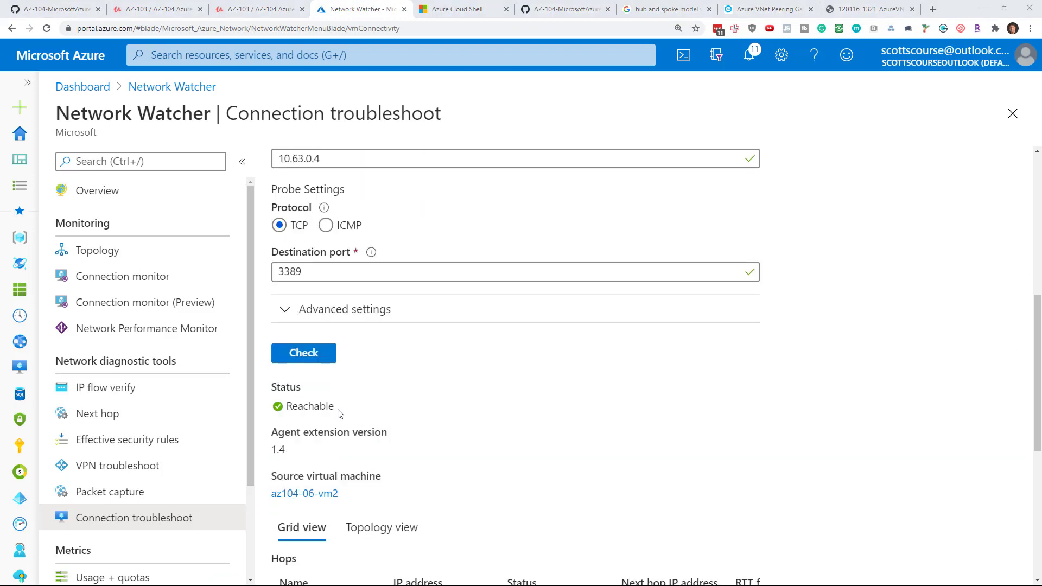
scroll(405, 414, down, 3)
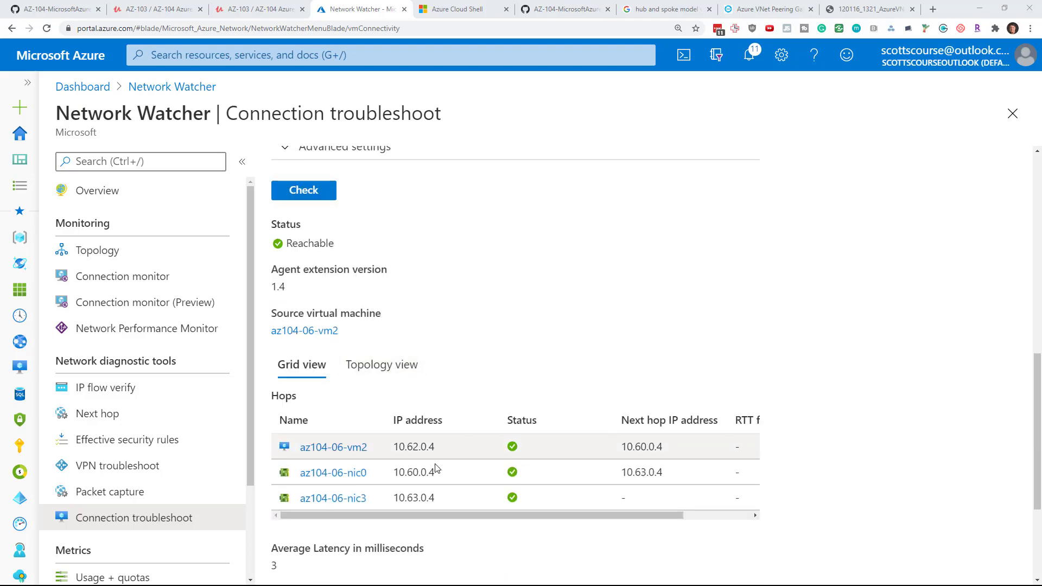
Step: Compare the hops of the connectivity check with the virtual network peering diagram and return to the lab instructions
click(865, 4)
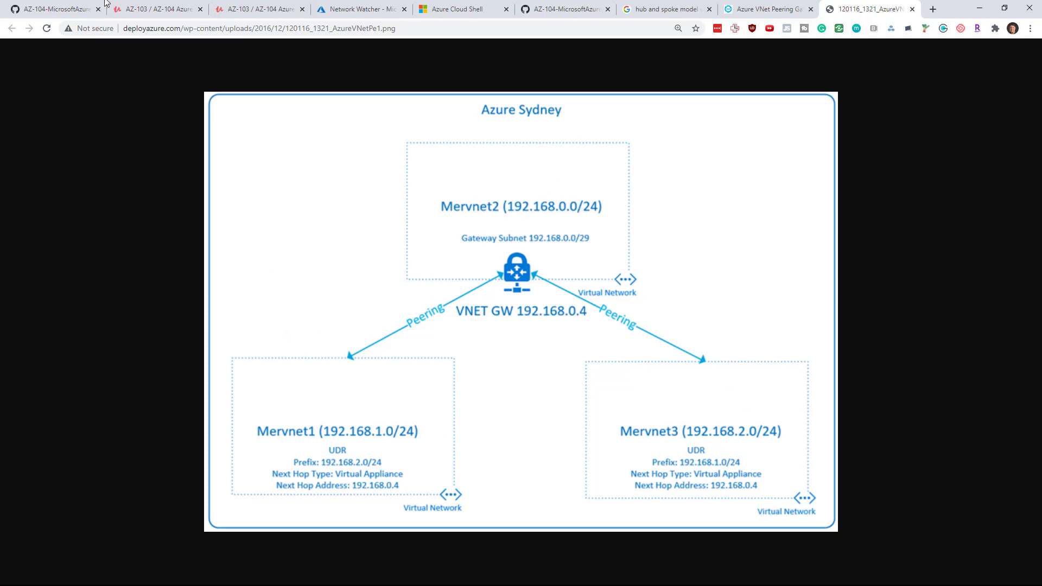
click(336, 7)
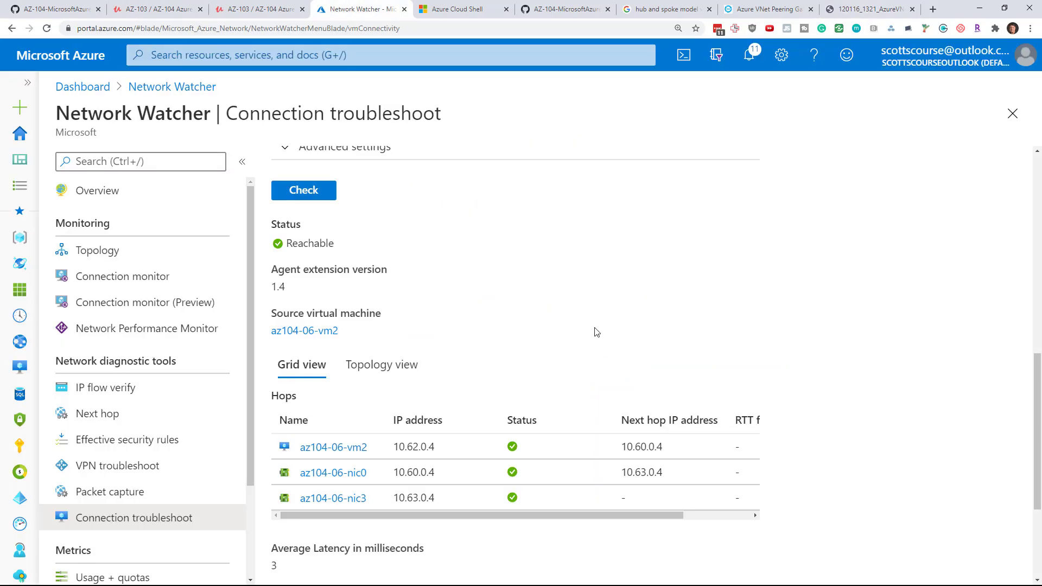
scroll(597, 332, down, 3)
scroll(595, 326, up, 3)
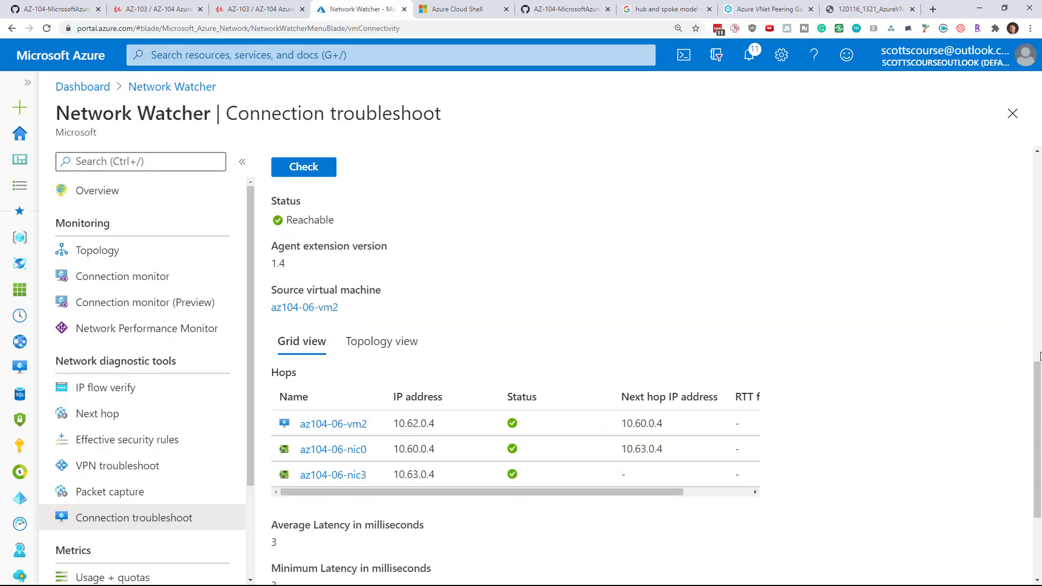
key(ctrl+1)
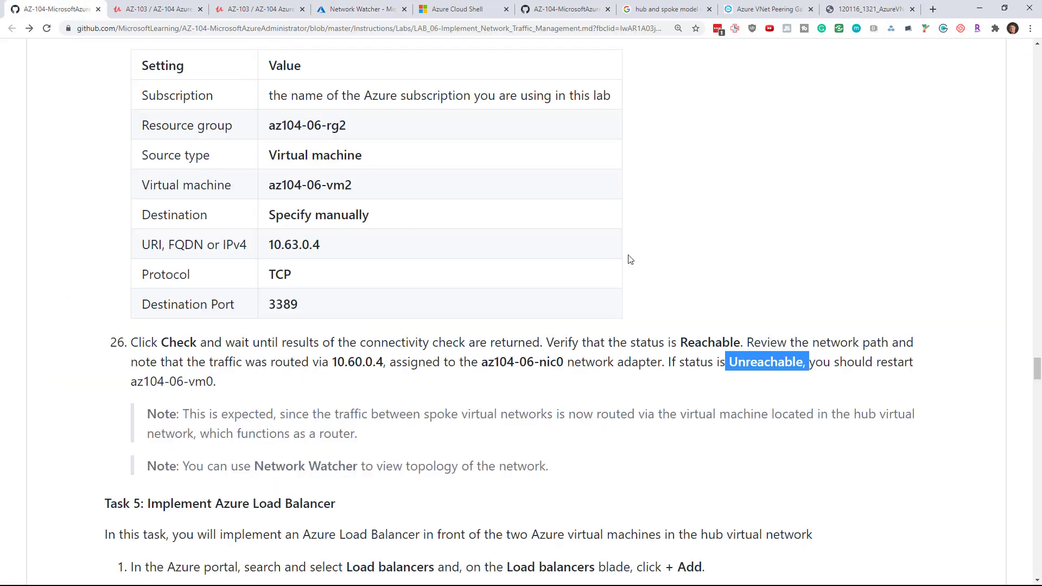
Step: Read the load balancer settings of Task 5 in the lab instructions and copy the new resource group's name, az104-06-rg4
scroll(627, 259, down, 2)
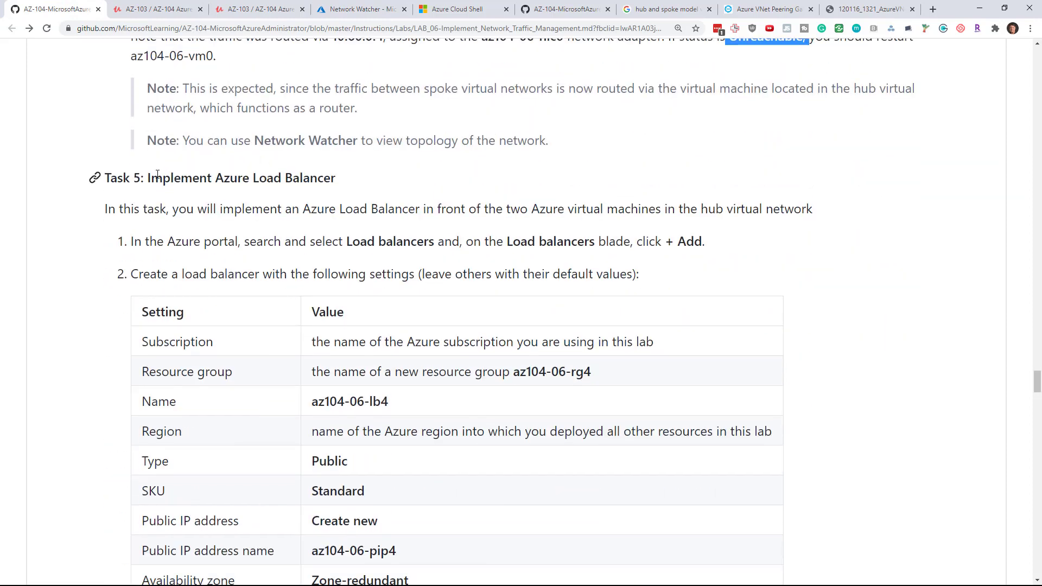
drag(146, 175, 354, 187)
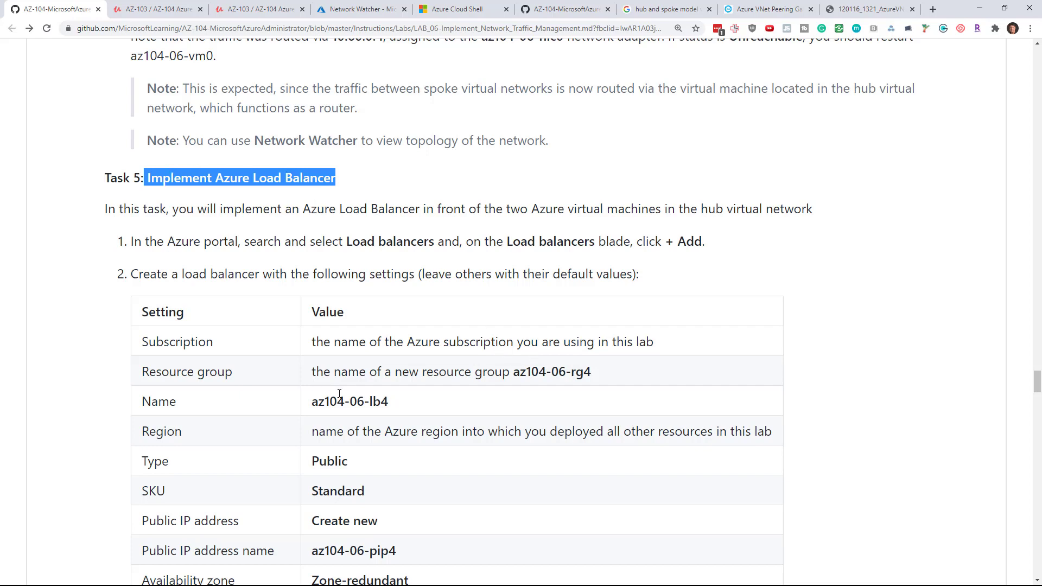
drag(311, 404, 405, 403)
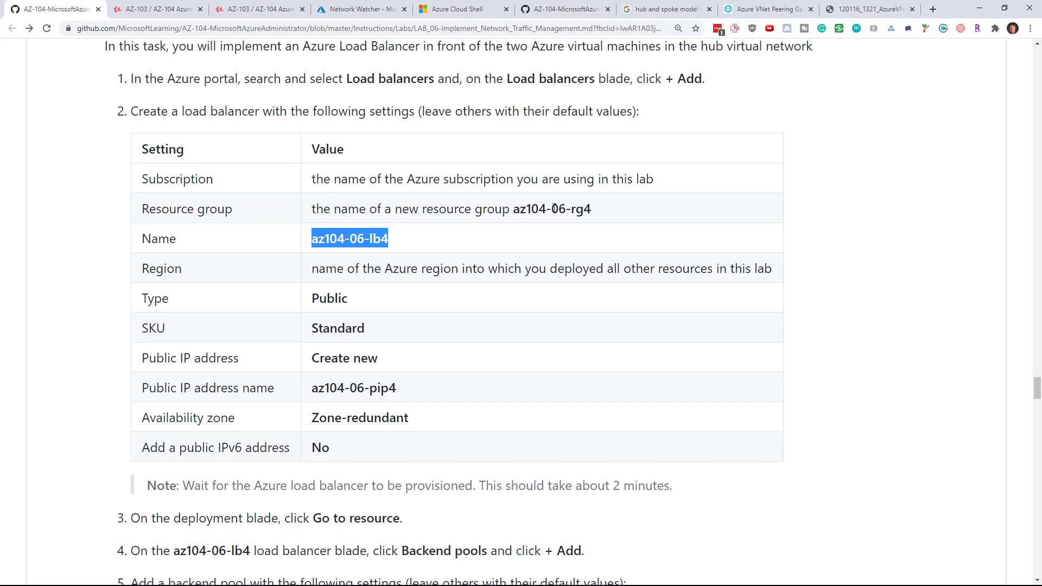
drag(514, 209, 605, 216)
key(ctrl+c)
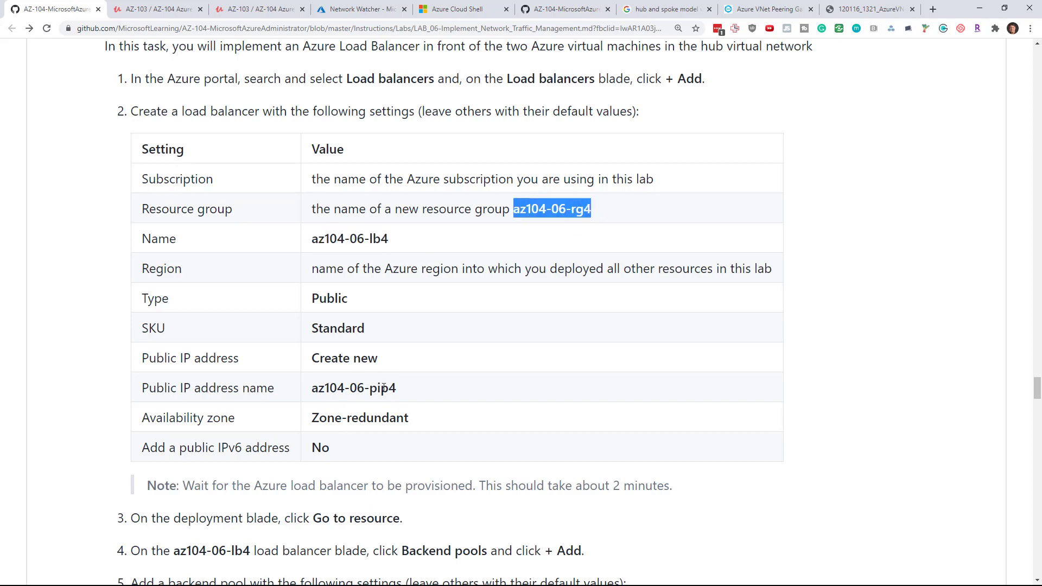
scroll(381, 408, down, 1)
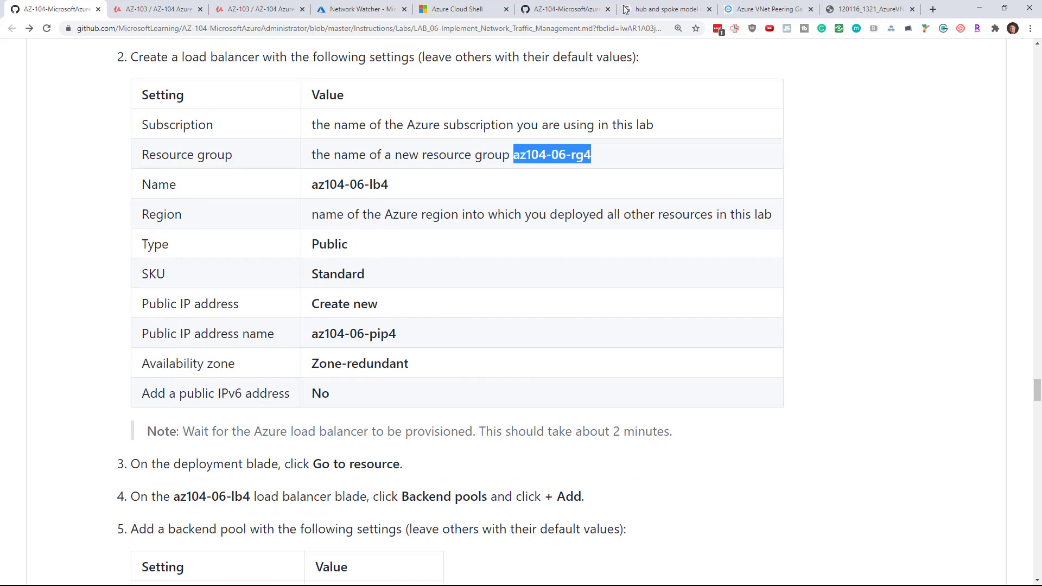
Step: Switch to the Azure portal, discard the unsaved Network Watcher edits and start a new resource group from the Resource groups service
click(332, 8)
click(82, 88)
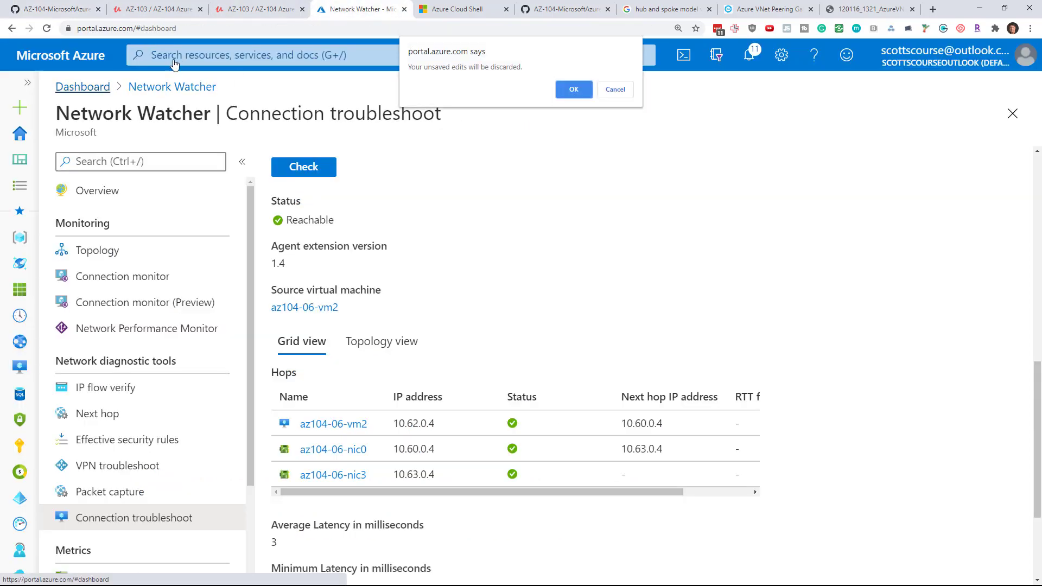
click(575, 90)
click(234, 52)
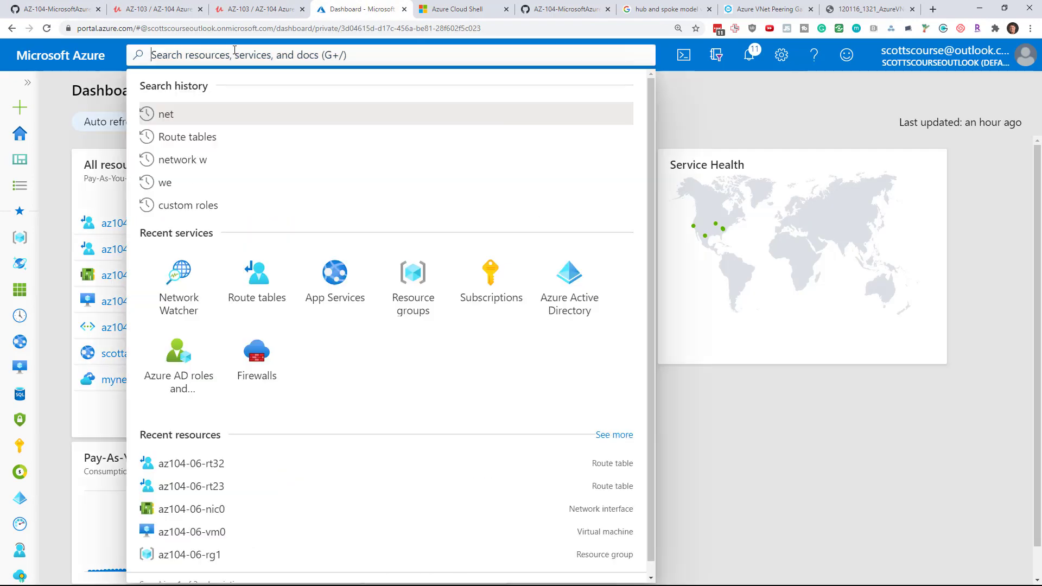
text(res)
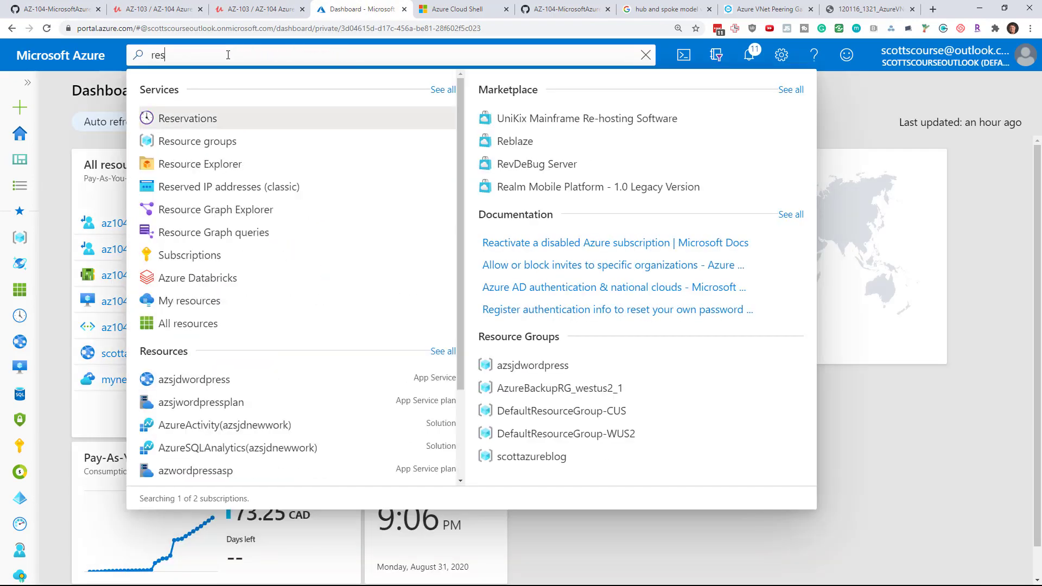
click(215, 140)
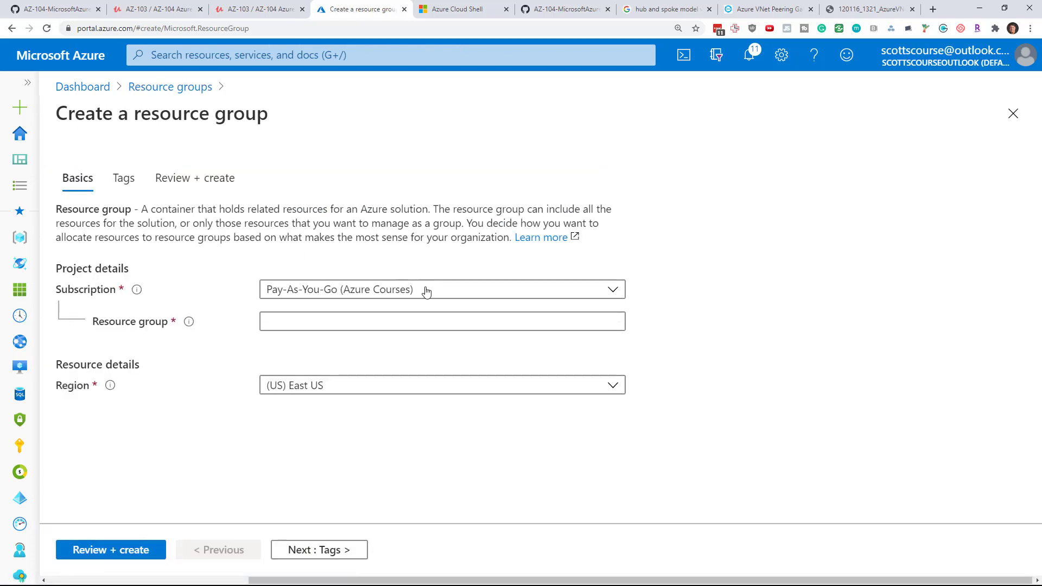
Step: Create the resource group az104-06-rg4 in the Pay-As-You-Go (Azure Courses) subscription, region East US
click(318, 323)
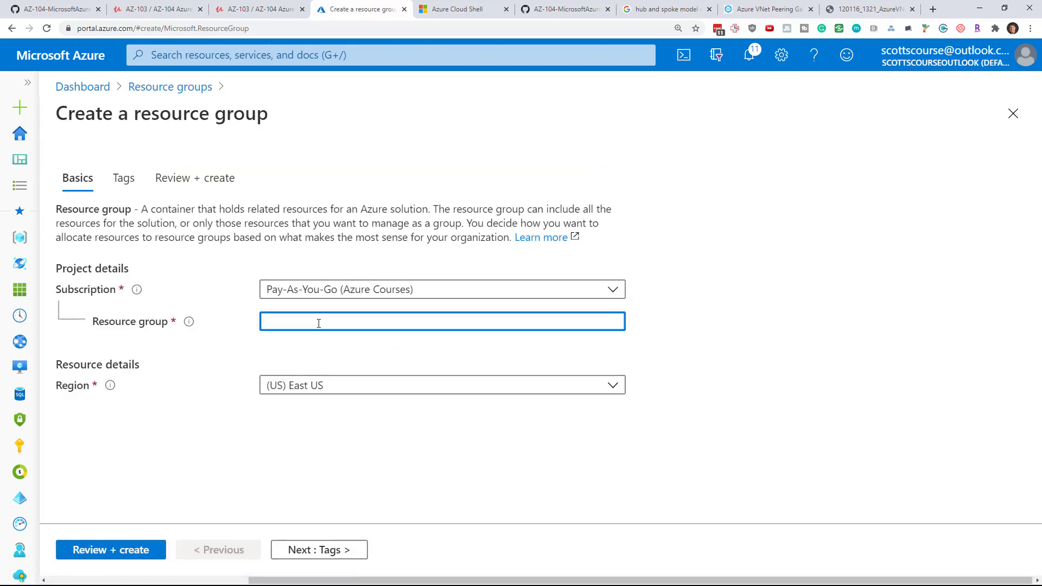
key(ctrl+v)
click(102, 551)
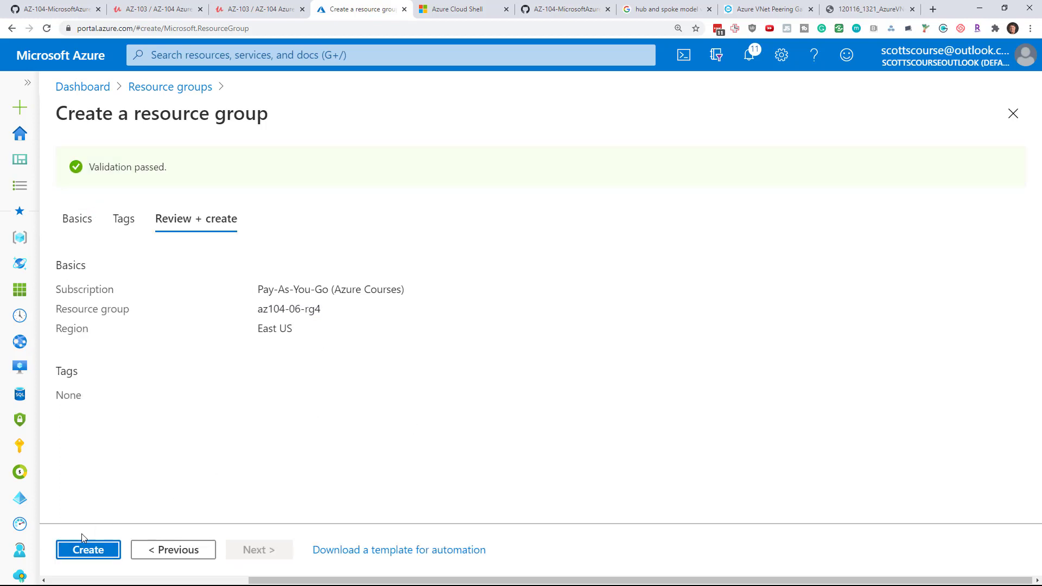
click(86, 549)
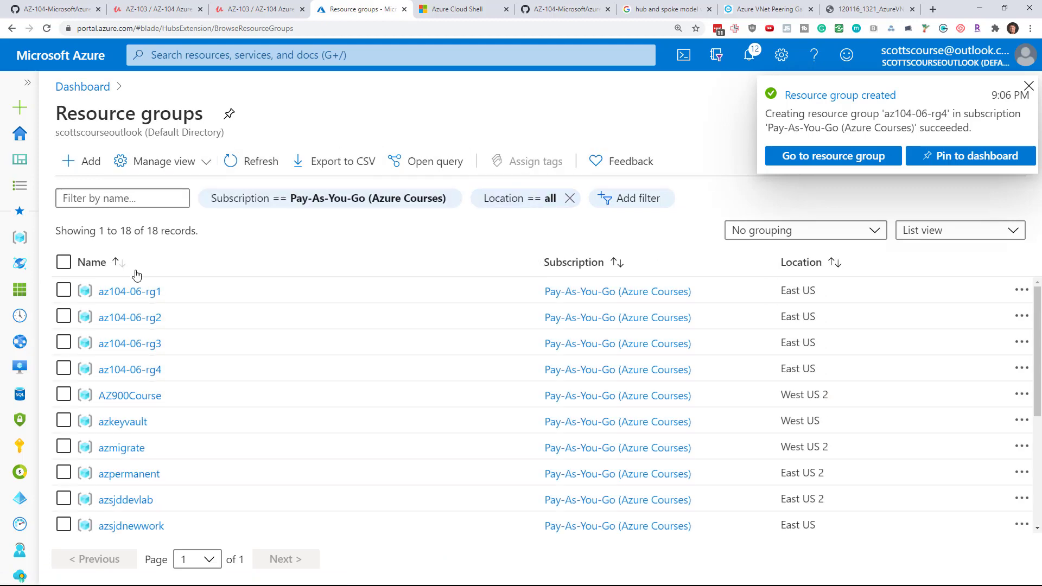
Step: Start creating a Load Balancer resource inside the resource group az104-06-rg4
click(141, 371)
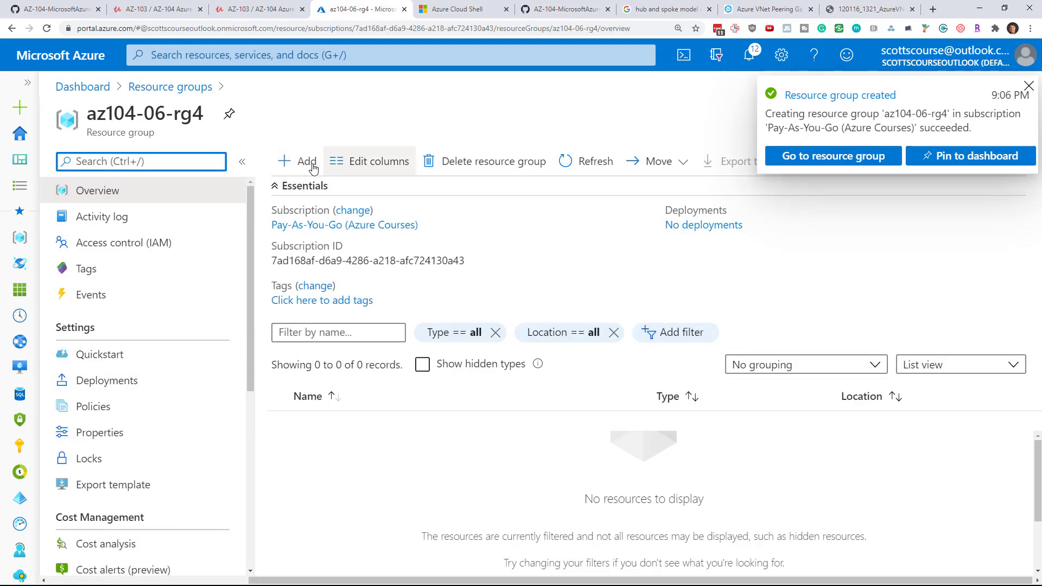
click(298, 162)
text(load)
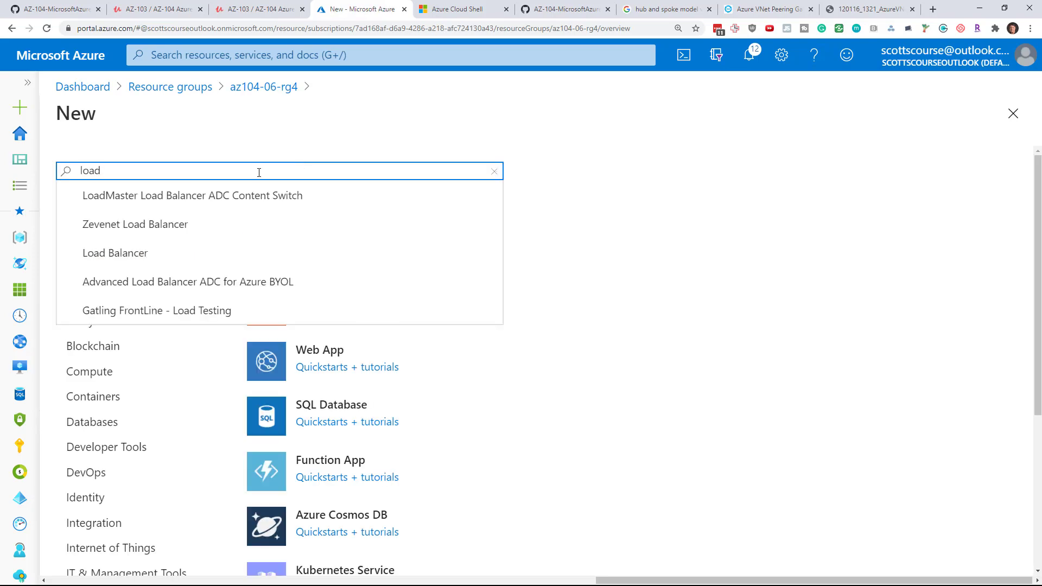
click(136, 251)
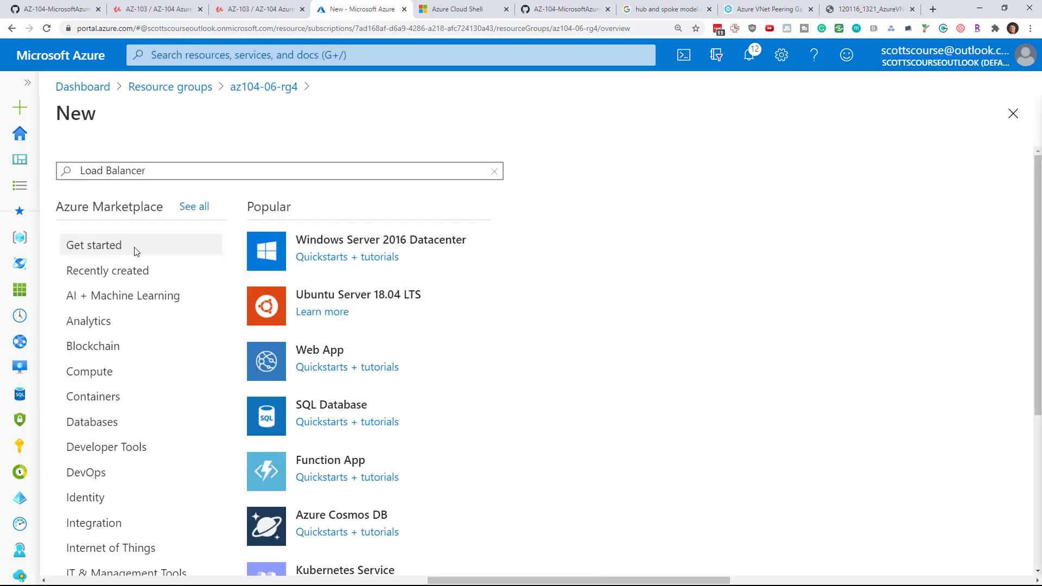
click(194, 228)
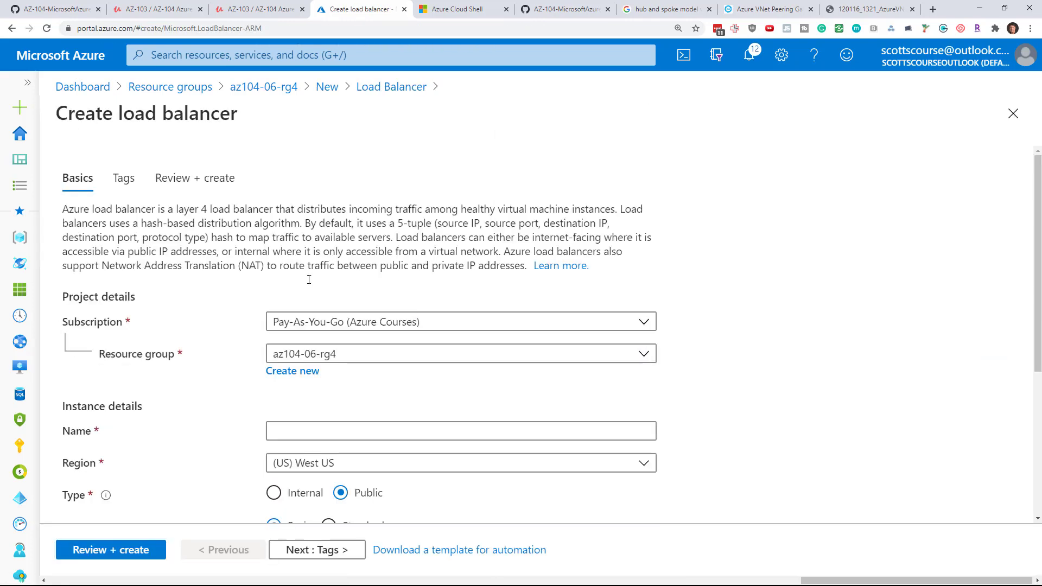
Step: Name the load balancer az104-06-lb4, copied from the lab instructions
scroll(293, 259, down, 3)
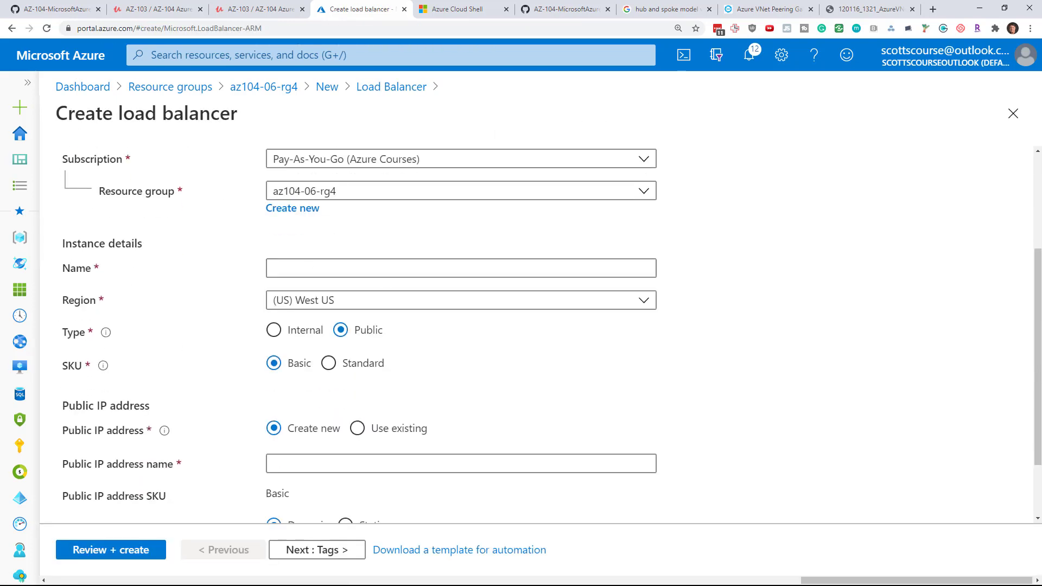
click(12, 6)
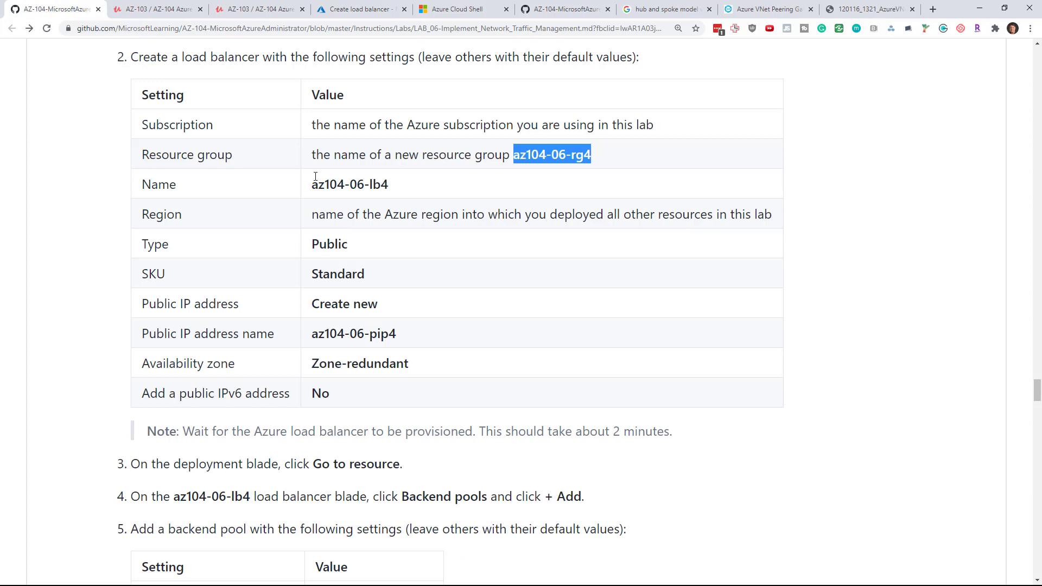
drag(313, 184, 403, 188)
key(ctrl+c)
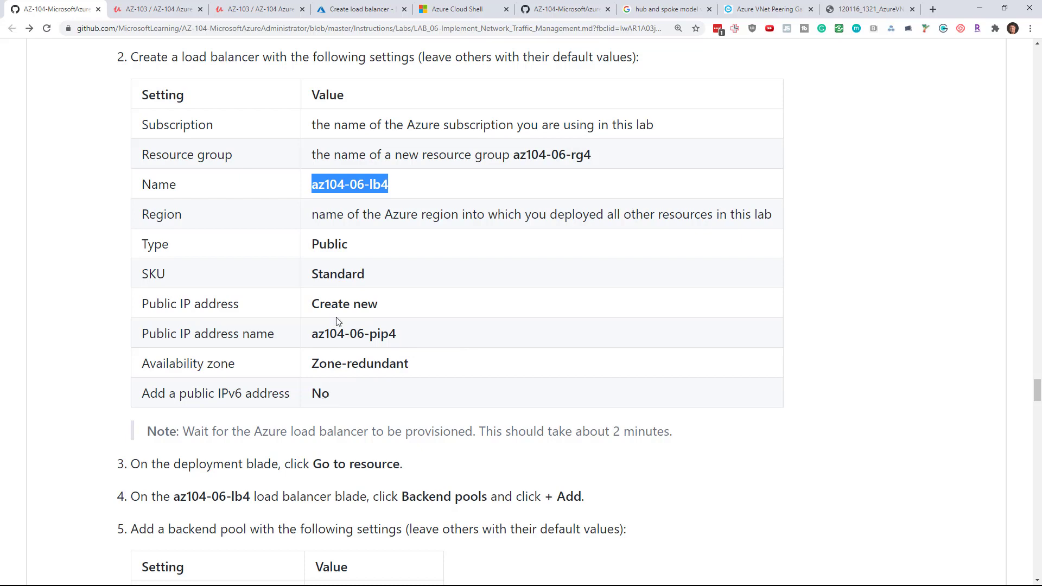
click(337, 9)
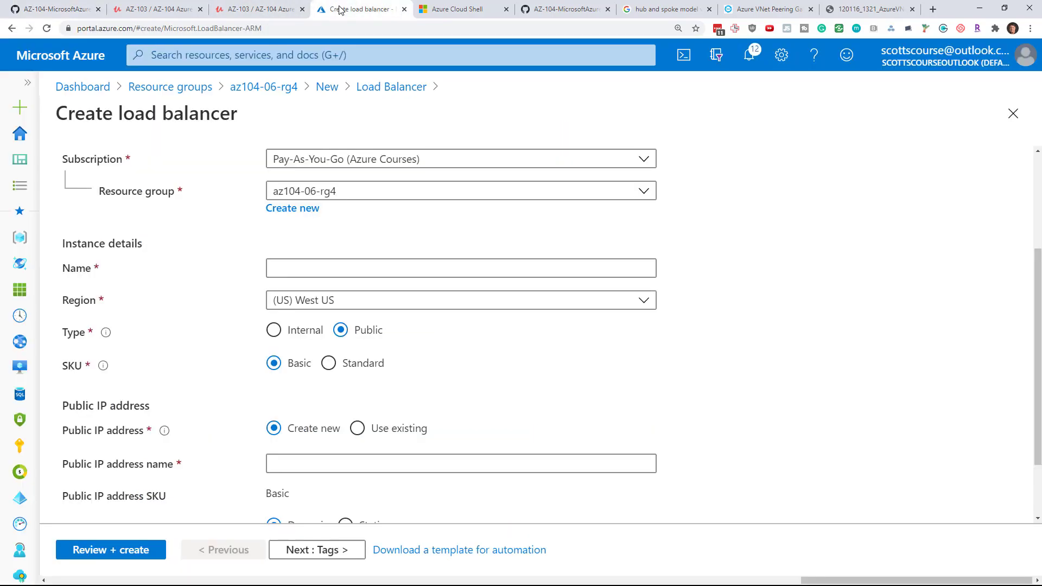
click(307, 266)
key(ctrl+v)
Step: Set the load balancer's region to (US) East US and its SKU to Standard
click(309, 307)
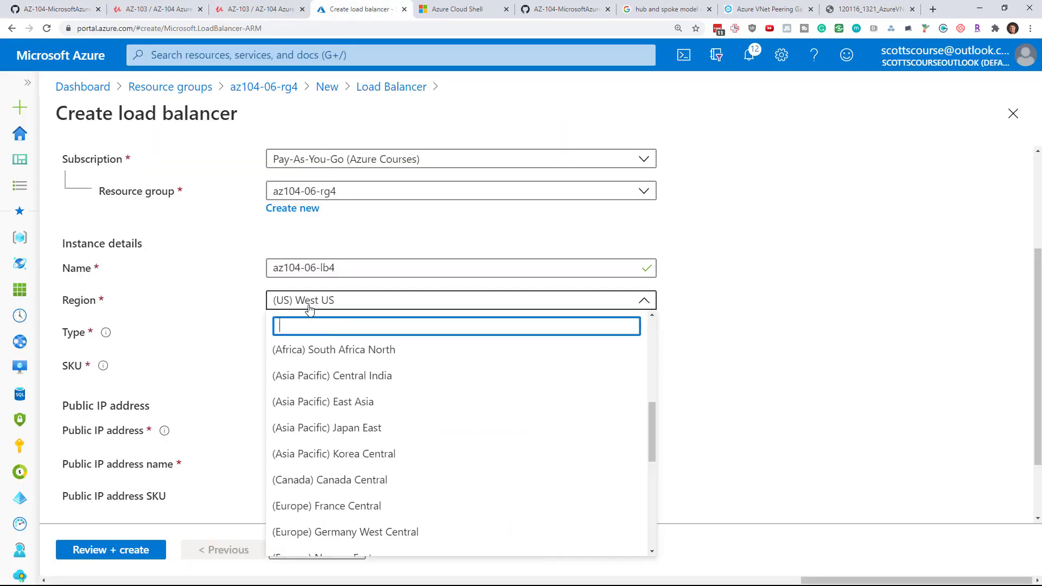
text(east)
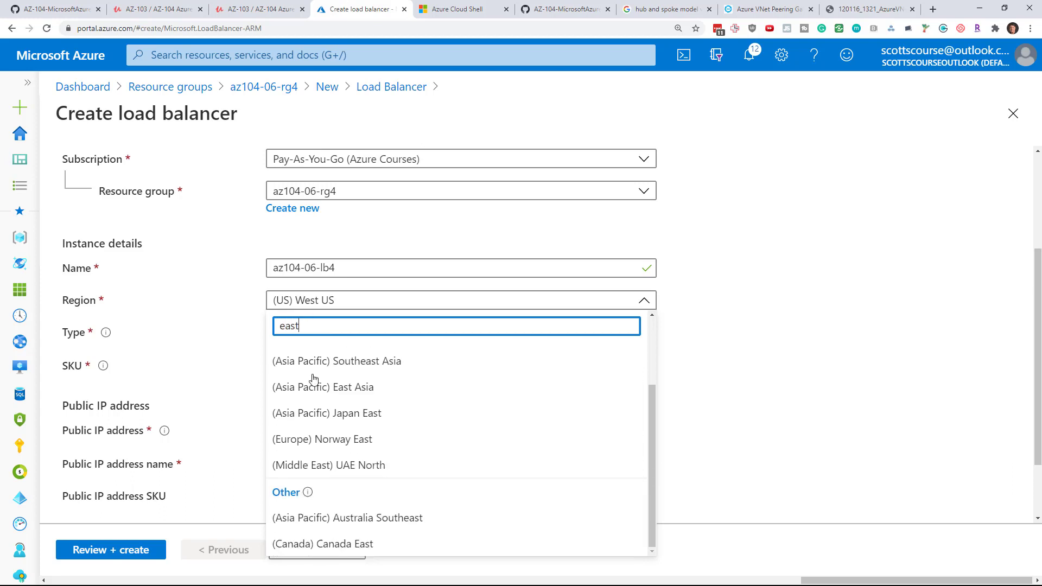
scroll(341, 392, up, 2)
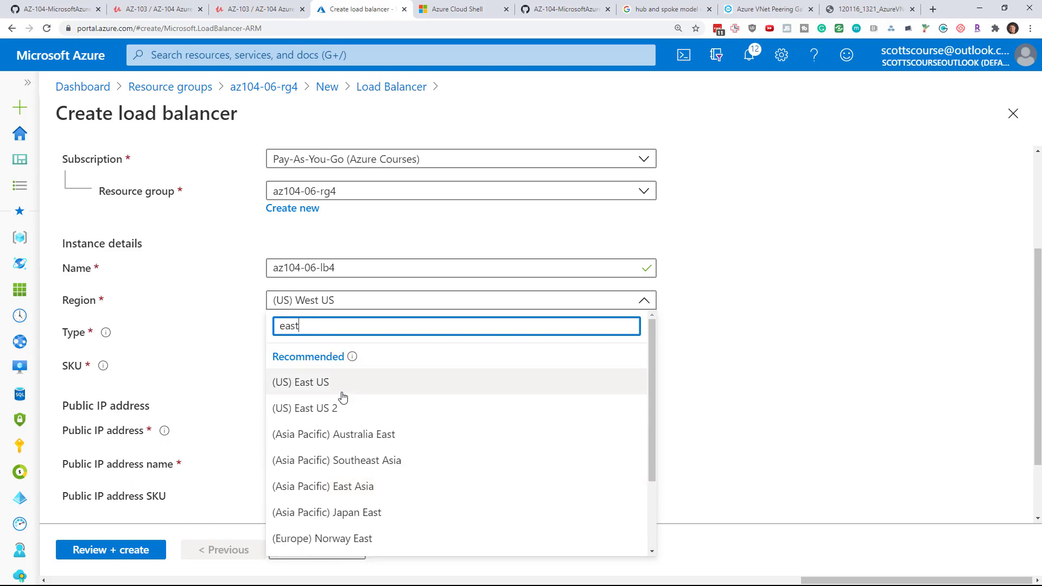
click(340, 386)
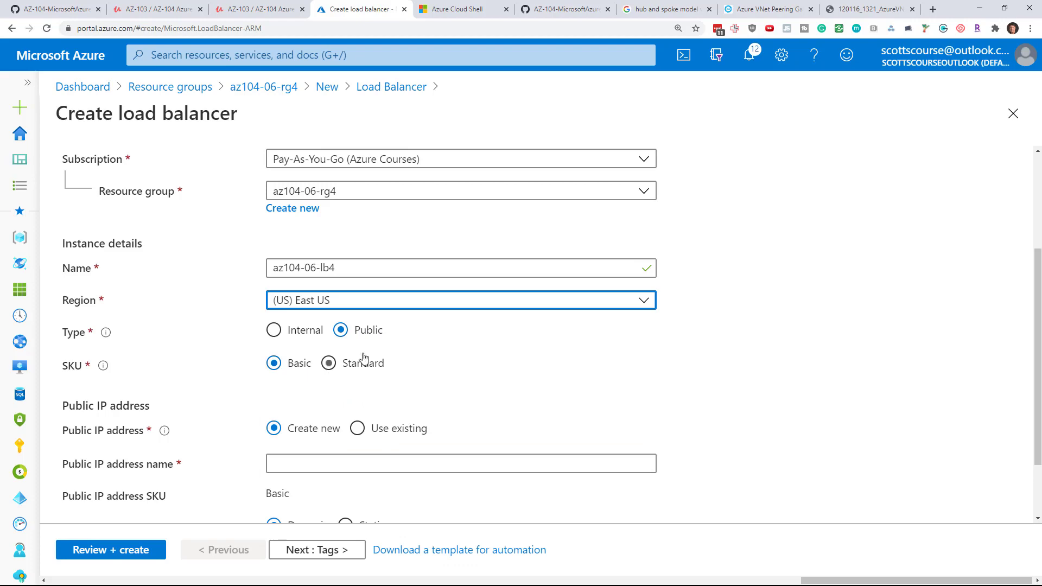
click(329, 363)
Step: Name the load balancer's new public IP address az104-06-pip4, copied from the lab instructions
click(77, 10)
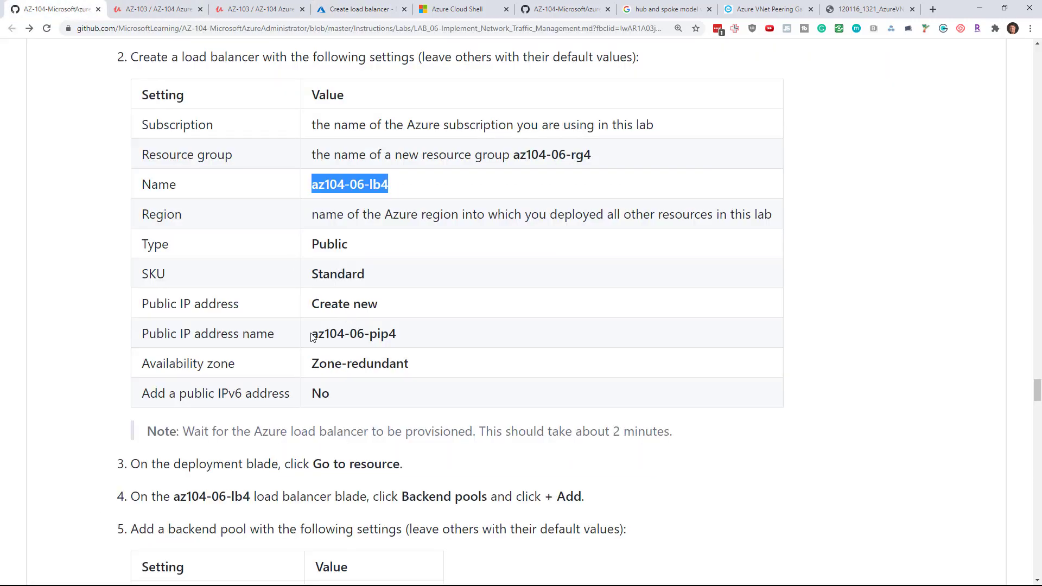
drag(312, 338, 414, 347)
key(ctrl+c)
click(347, 9)
scroll(342, 342, down, 3)
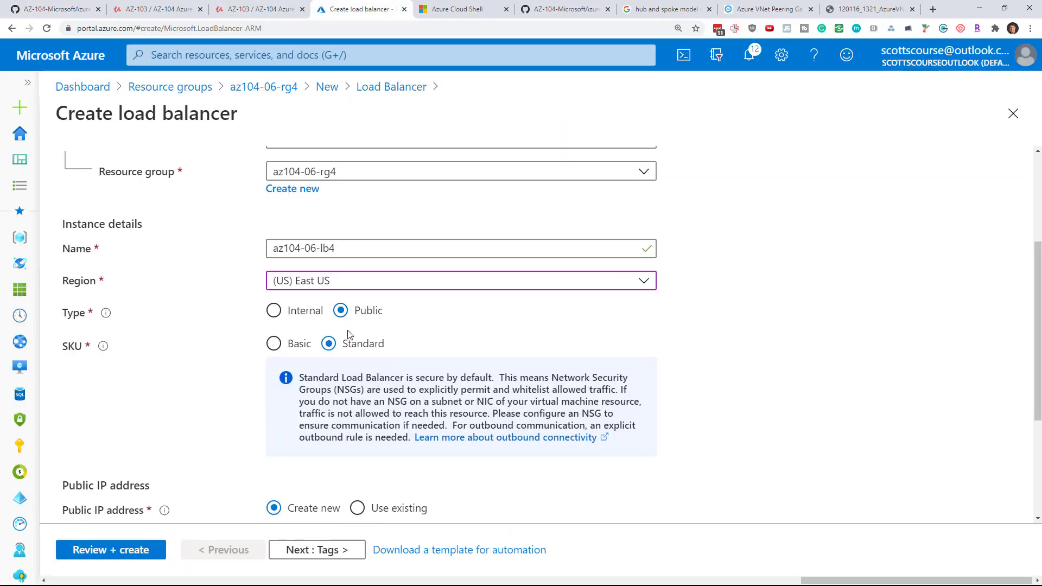
click(321, 396)
key(ctrl+v)
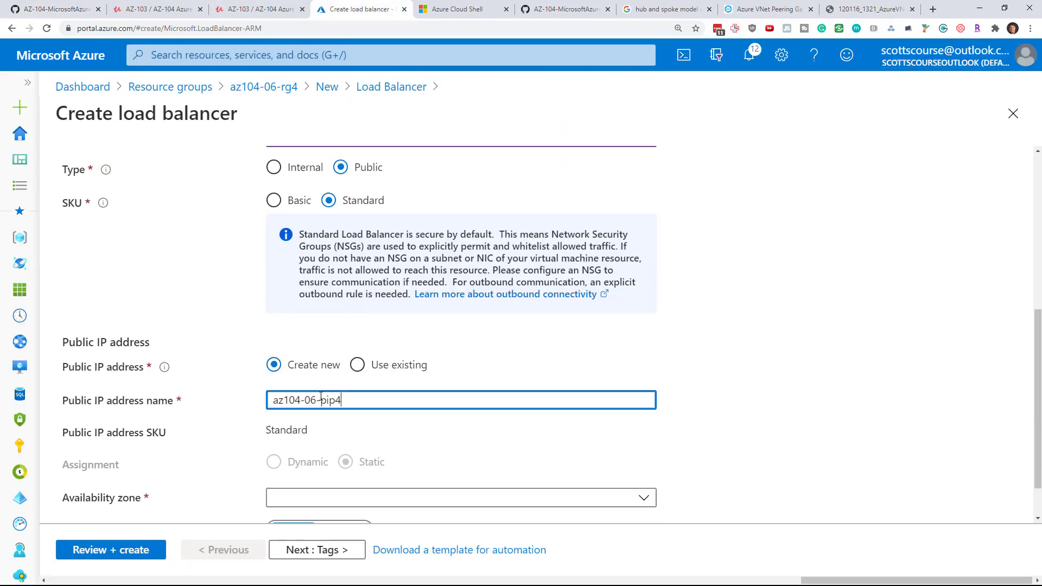
scroll(274, 400, down, 1)
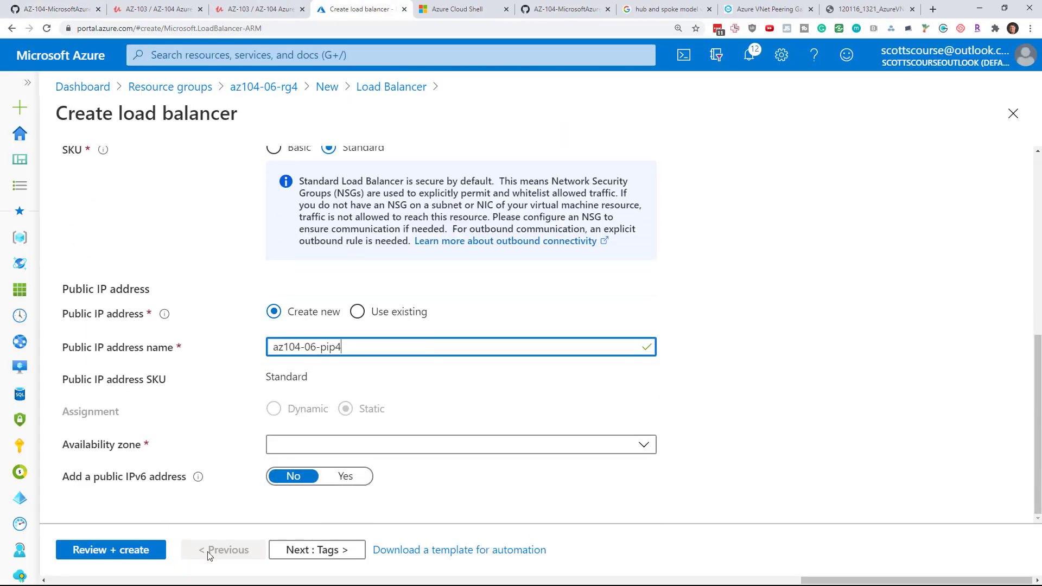
Step: Try to review the load balancer, then return to its basic settings and set the availability zone to Zone-redundant
click(124, 558)
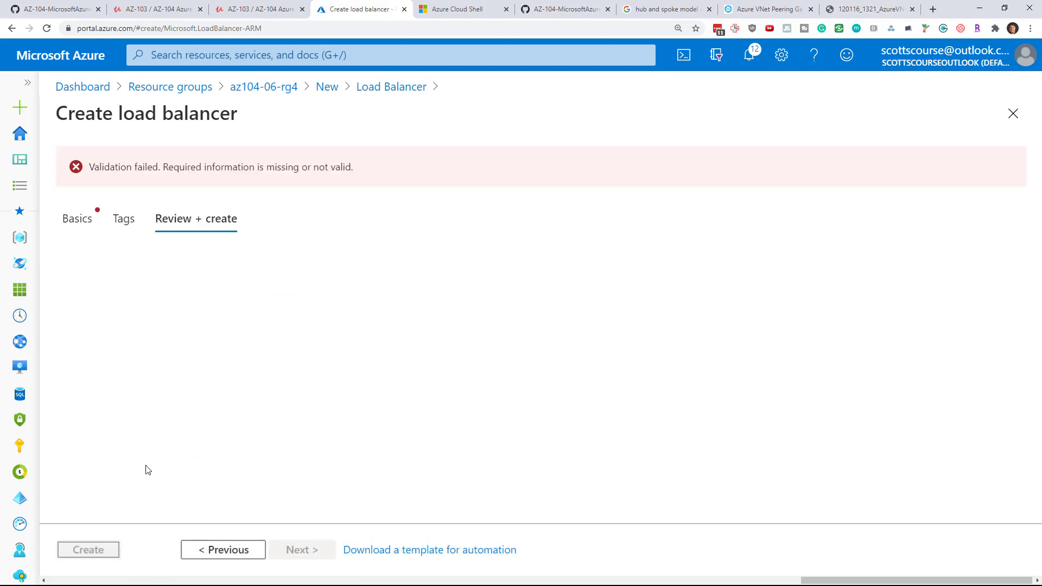
click(222, 550)
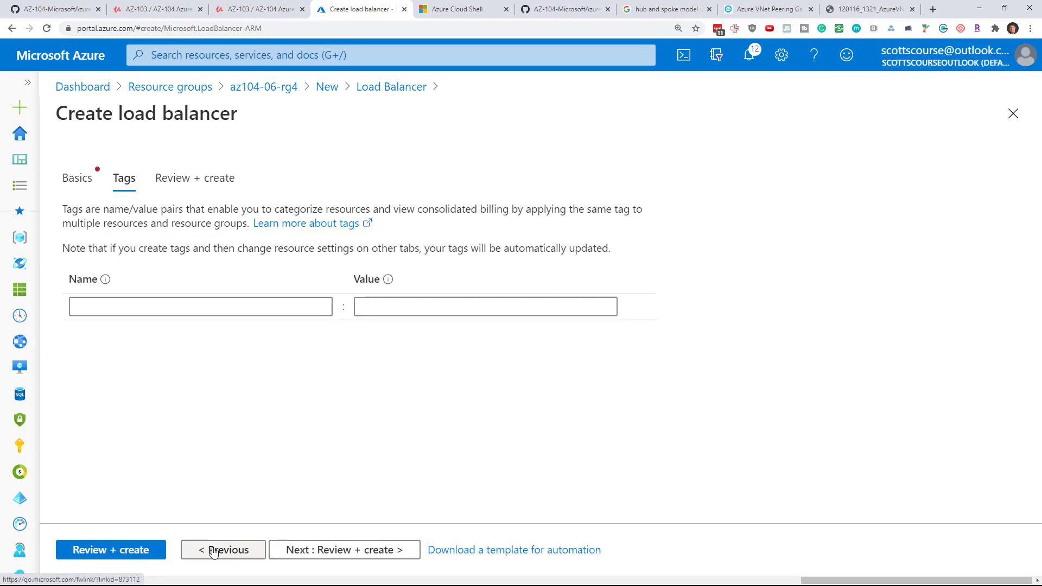
click(222, 549)
scroll(408, 424, down, 4)
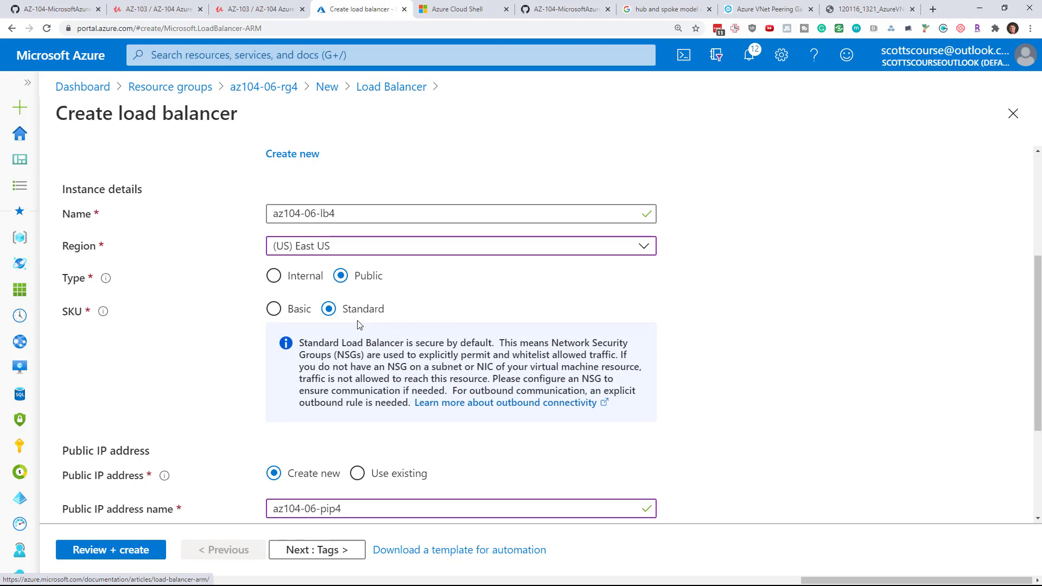
scroll(358, 325, down, 3)
click(315, 428)
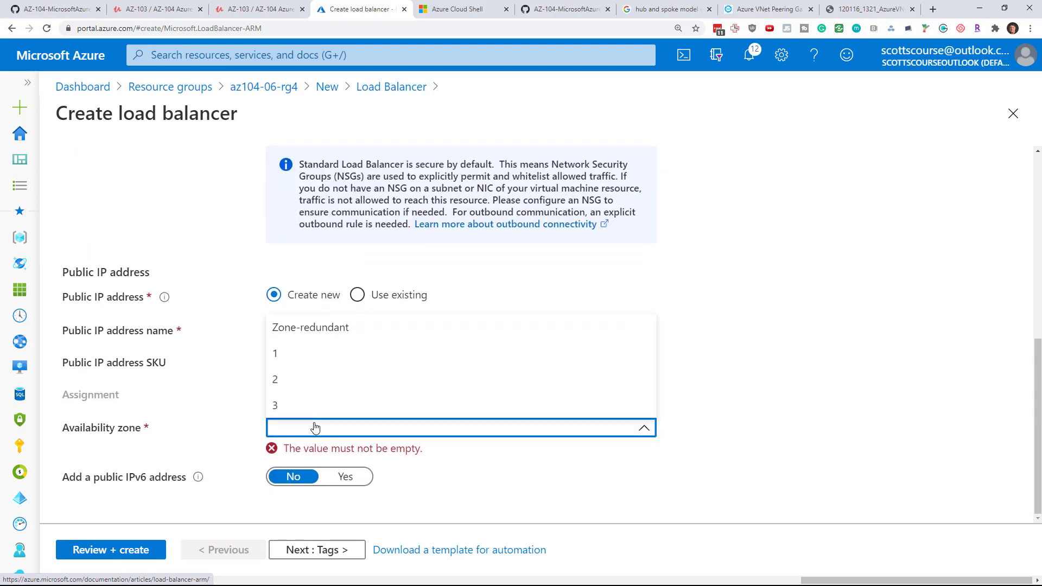
click(314, 332)
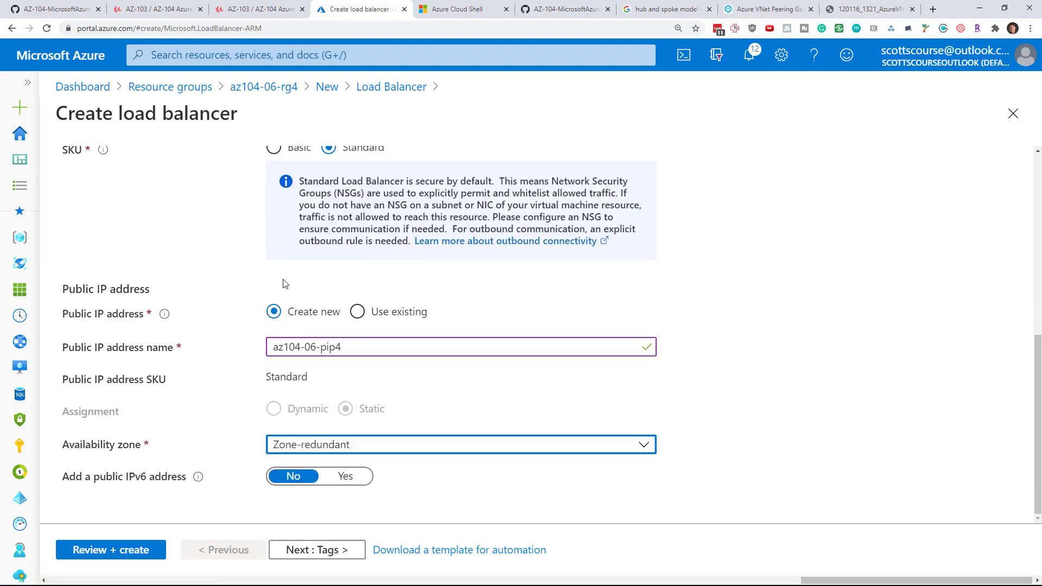
Step: Check the chosen availability zone against the lab's load balancer settings and return to the Azure portal
click(60, 7)
double_click(332, 367)
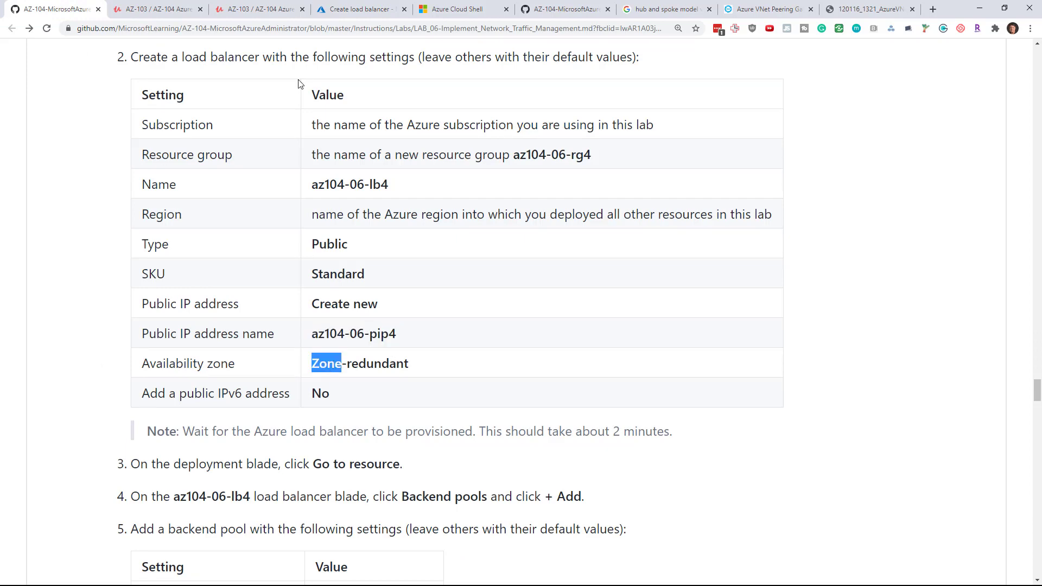
click(353, 6)
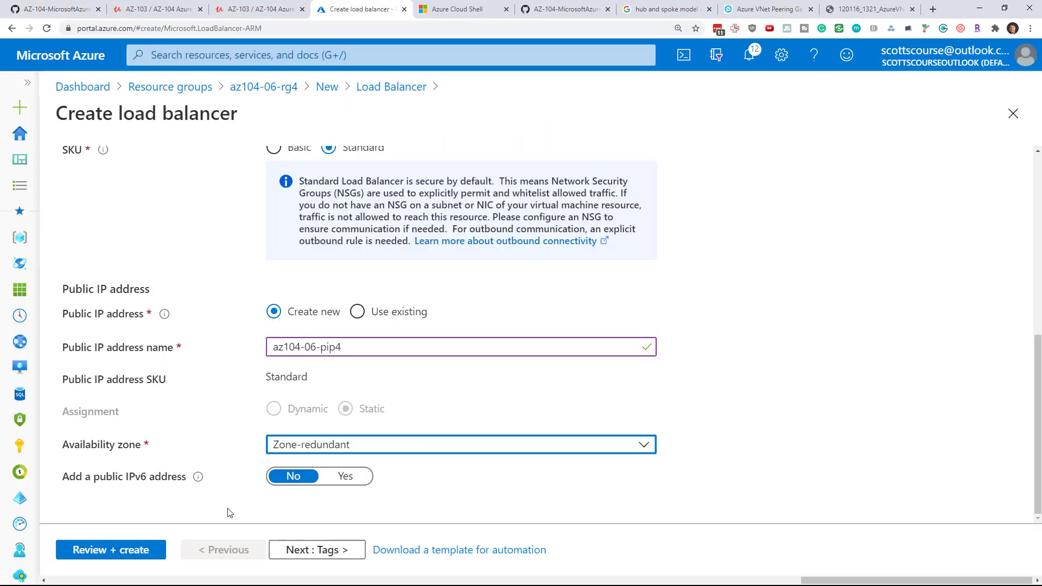
Step: Review and create the load balancer az104-06-lb4, and open the deployed resource
click(136, 555)
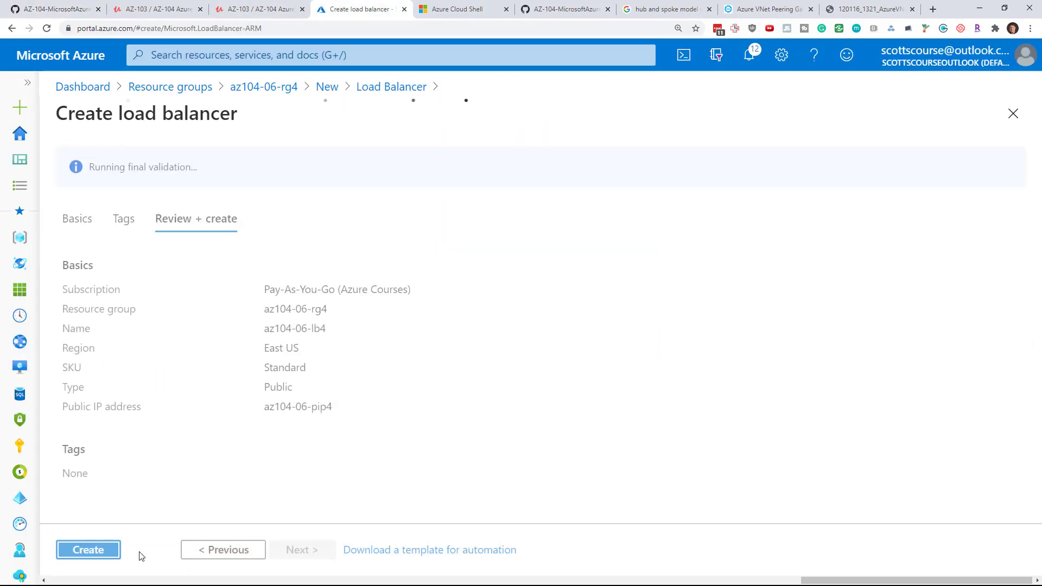
click(103, 551)
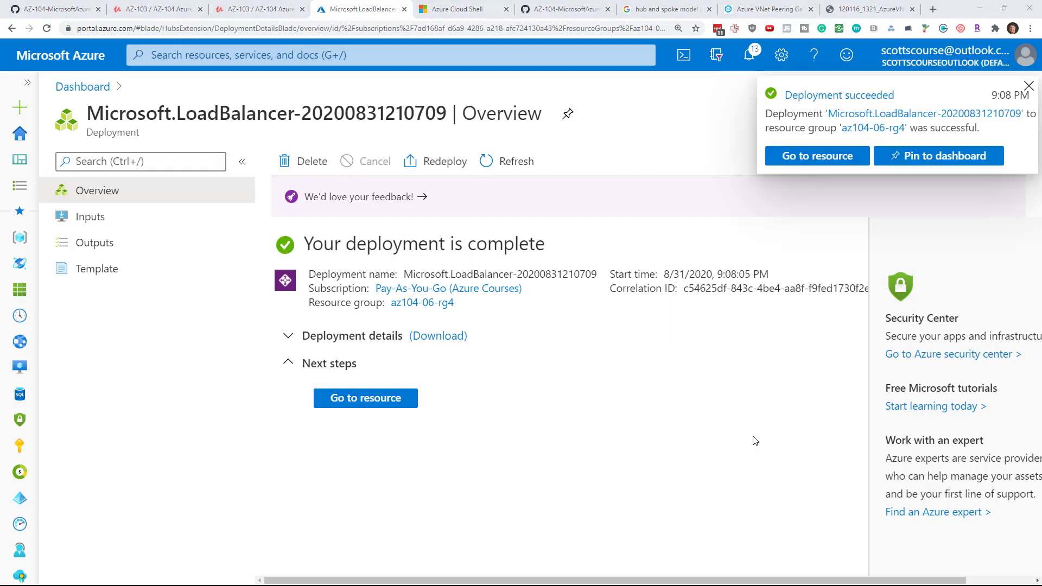
click(369, 398)
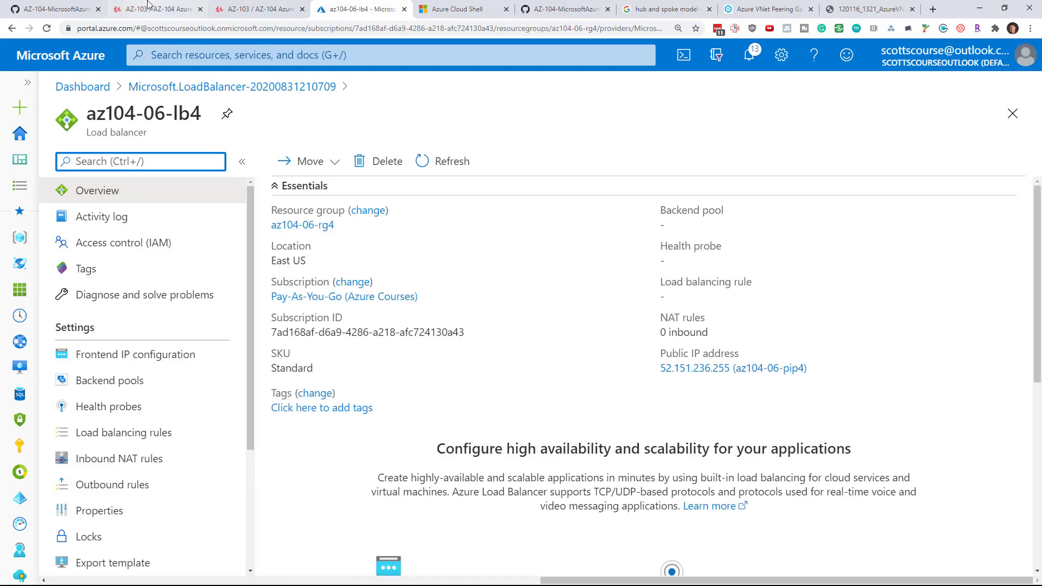
Step: Read the lab's backend pool settings, then start adding a backend pool to az104-06-lb4 in the Azure portal
click(57, 9)
scroll(229, 230, down, 4)
scroll(228, 231, down, 2)
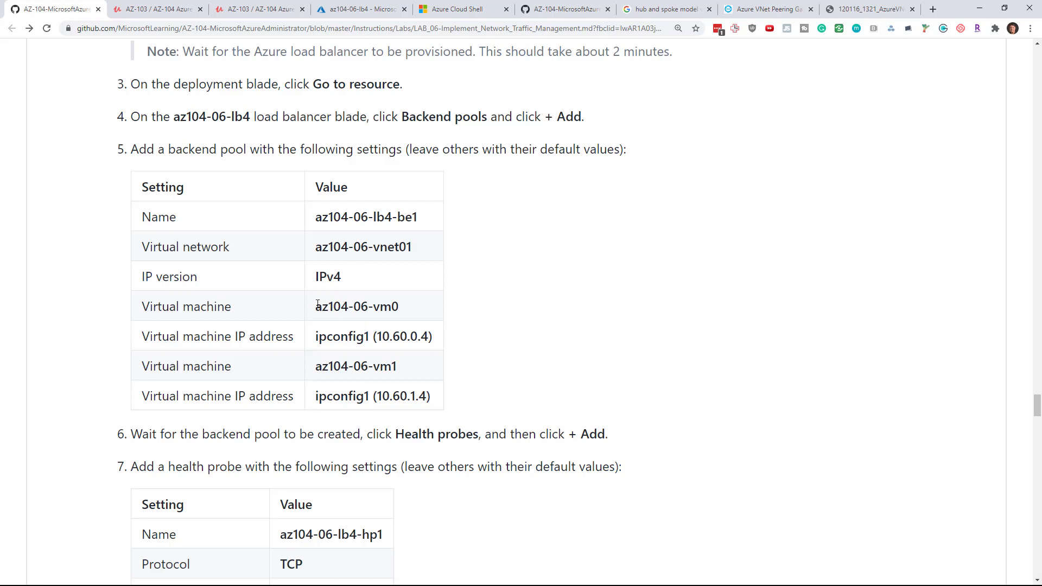
drag(316, 305, 397, 309)
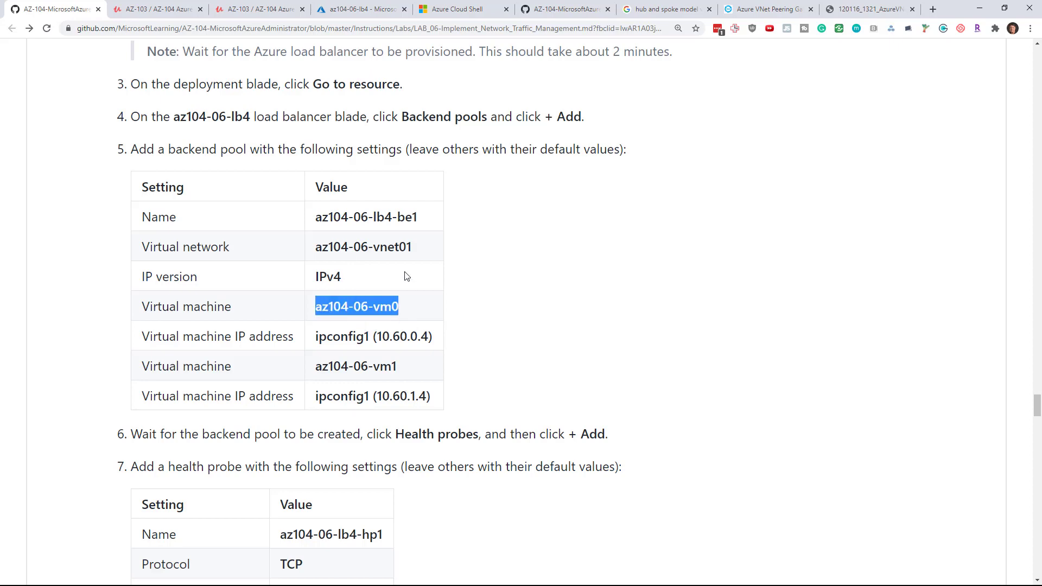
click(356, 9)
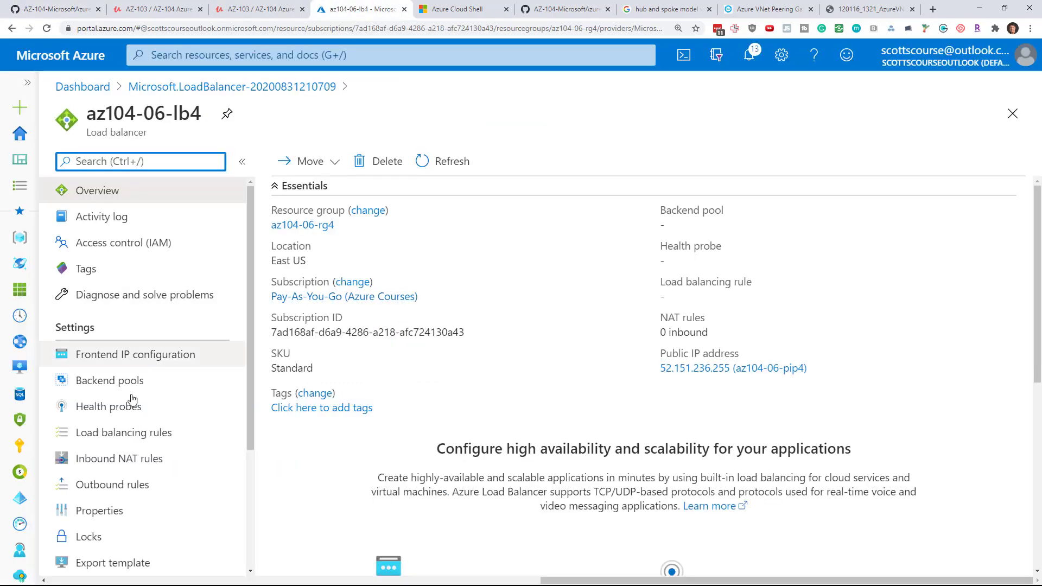
click(116, 382)
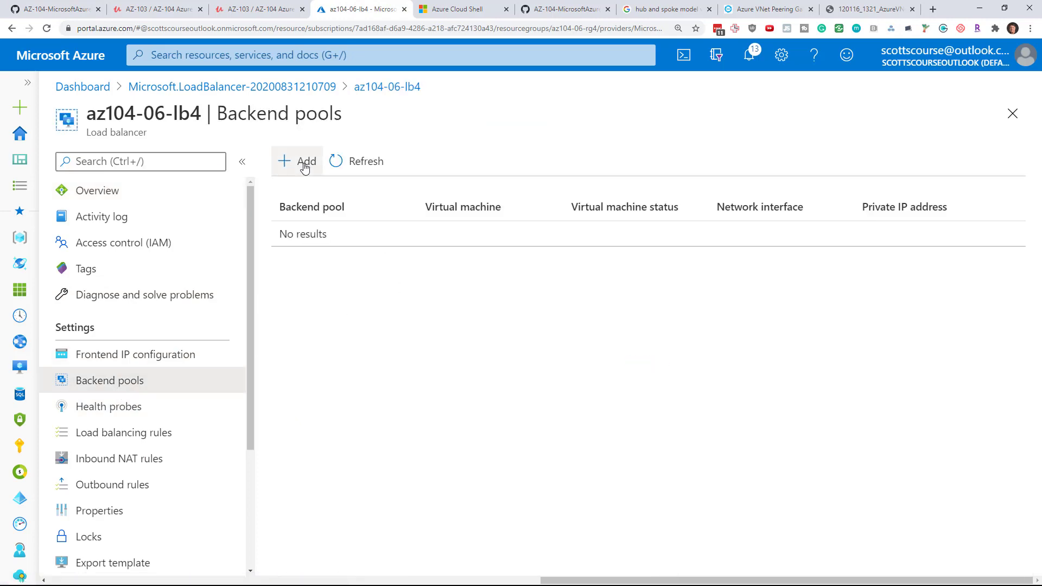
click(293, 161)
Step: Name the backend pool az104-06-lb4-be1, copied from the lab instructions, and set its virtual network to az104-06-vnet01
click(75, 6)
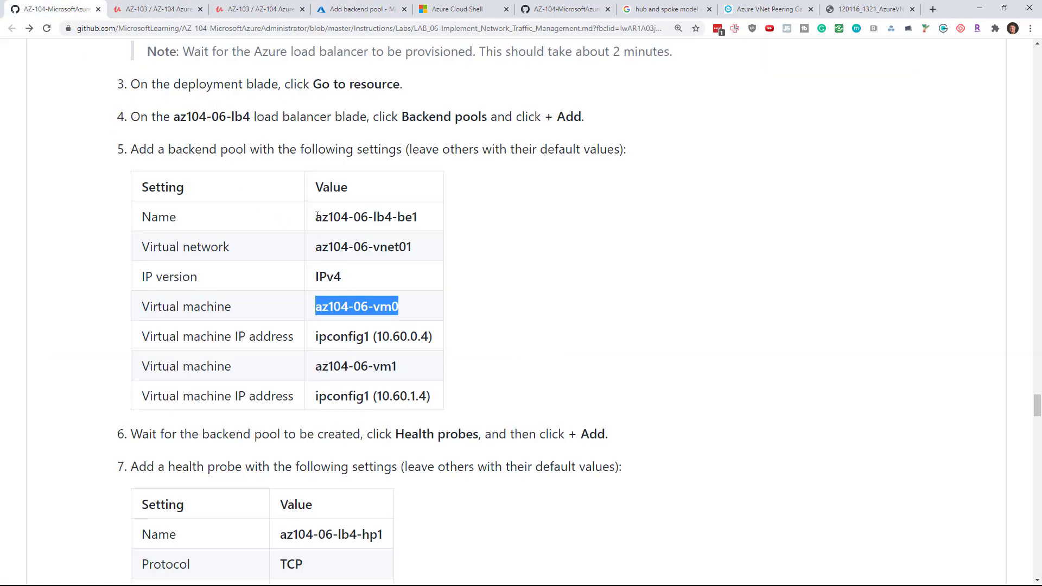
drag(316, 216, 427, 225)
key(ctrl+c)
click(355, 9)
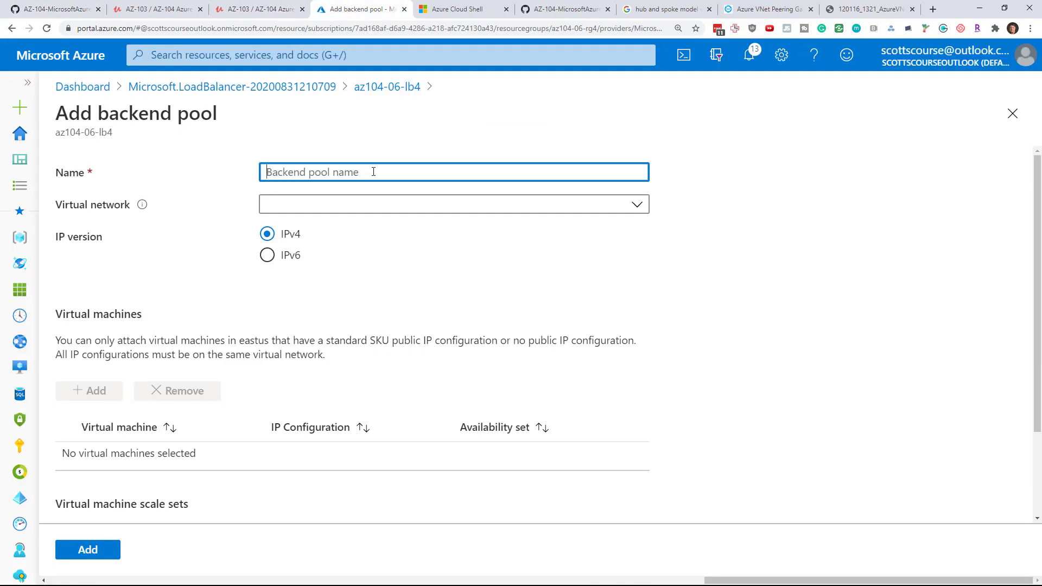
click(342, 204)
click(339, 172)
key(ctrl+v)
click(319, 205)
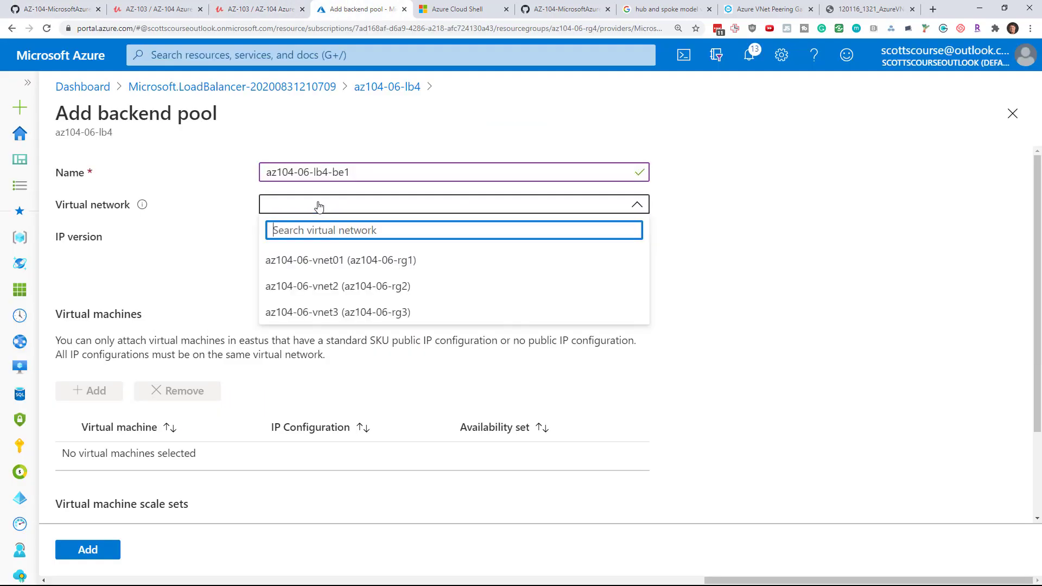
click(340, 260)
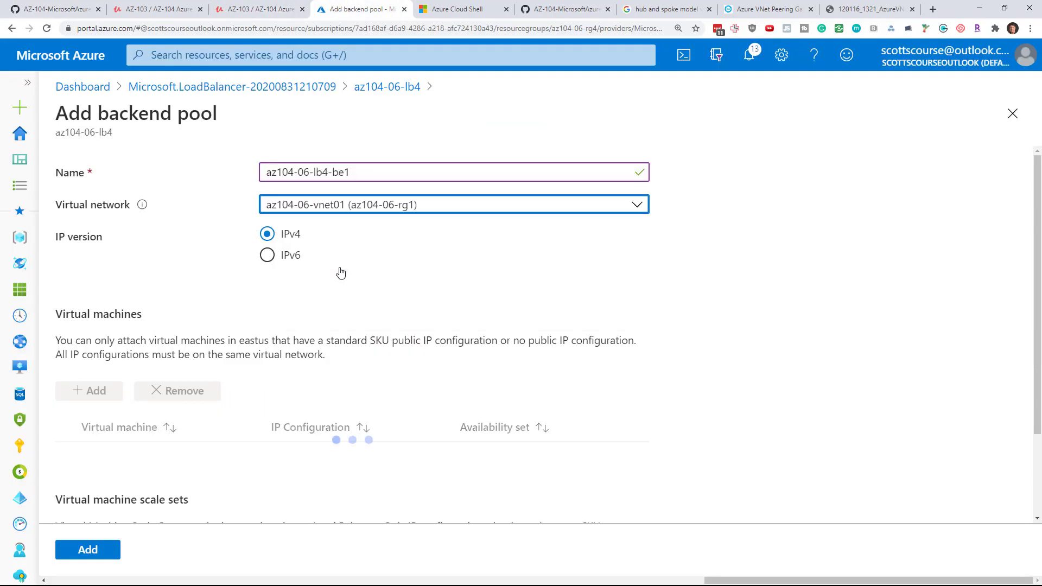
Step: Attach the virtual machines az104-06-vm0 and az104-06-vm1 to the backend pool
scroll(339, 272, down, 2)
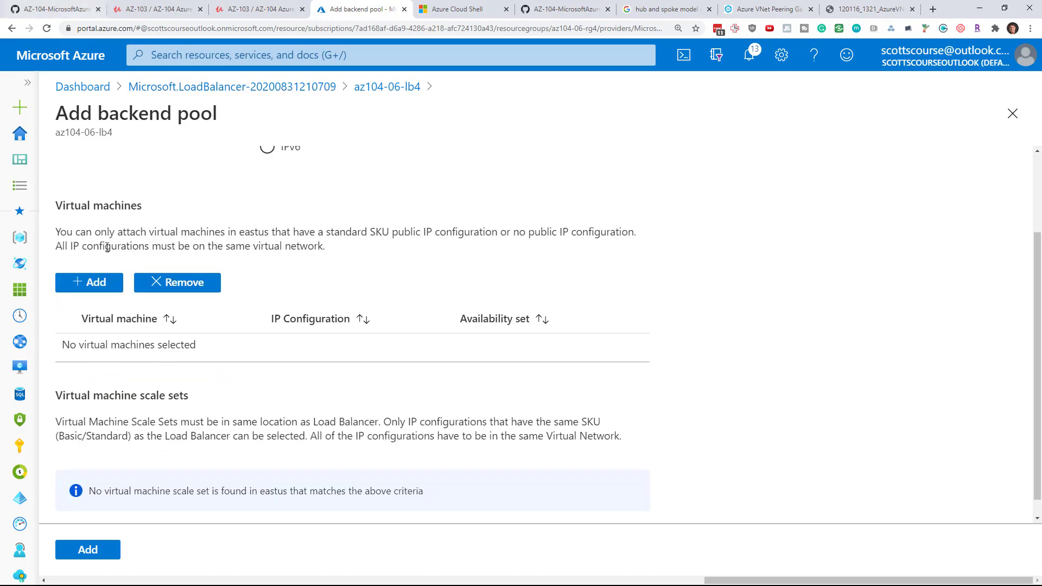
click(105, 282)
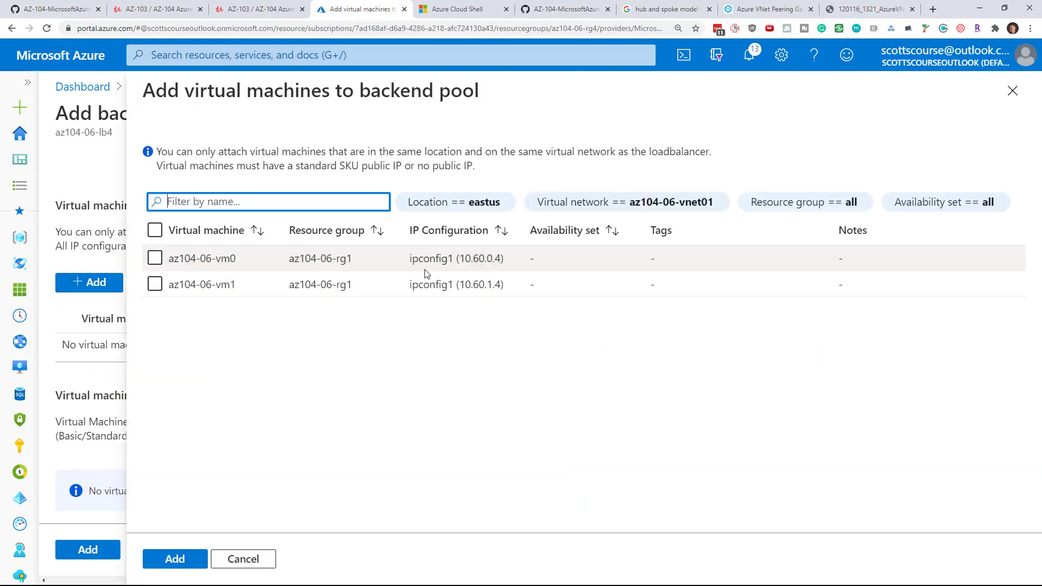
click(155, 258)
click(154, 284)
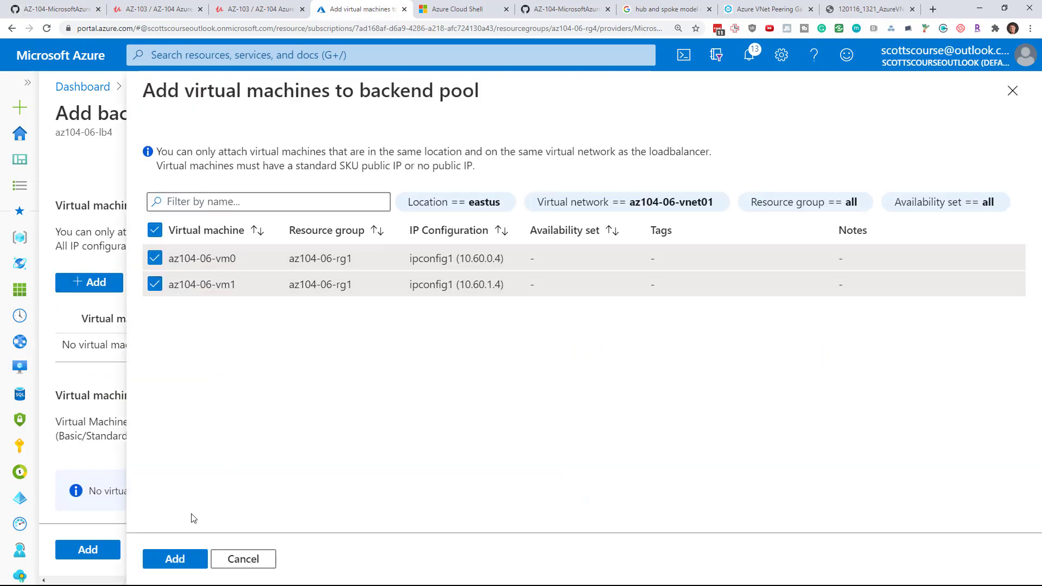
click(174, 559)
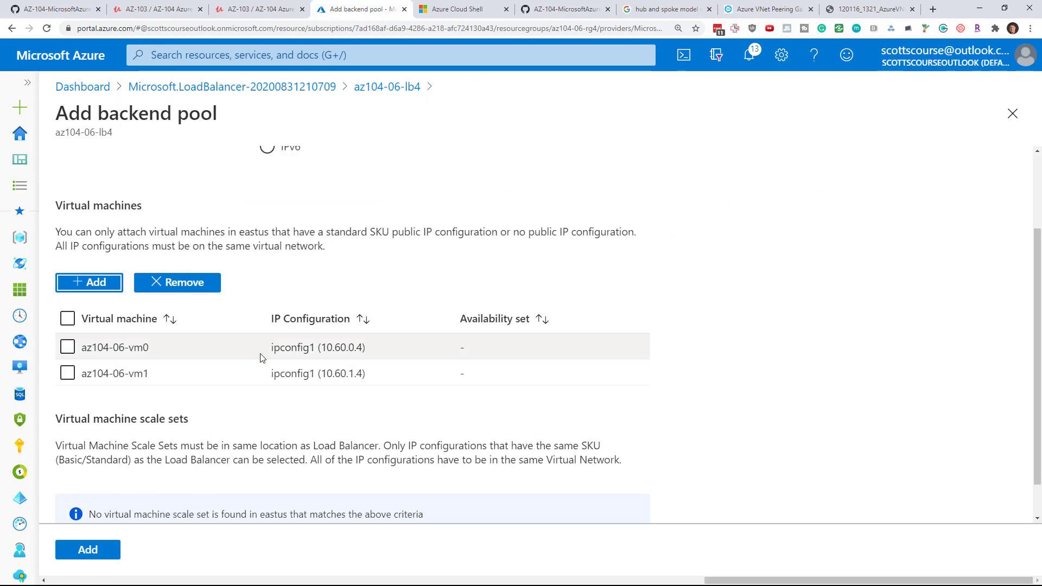
scroll(260, 358, down, 1)
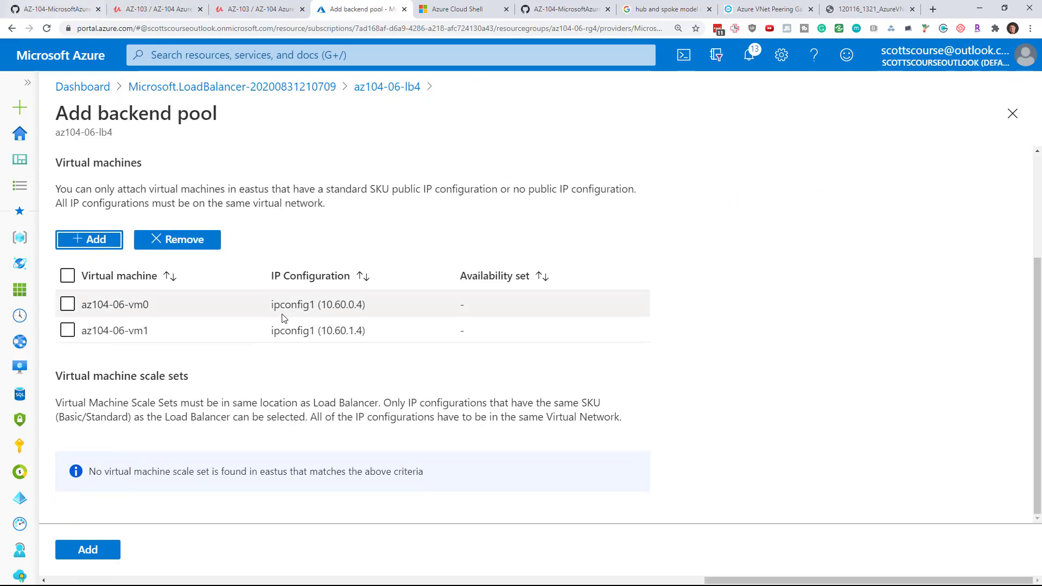
Step: Compare the backend pool with the lab instructions, then submit it for creation in the Azure portal
click(62, 7)
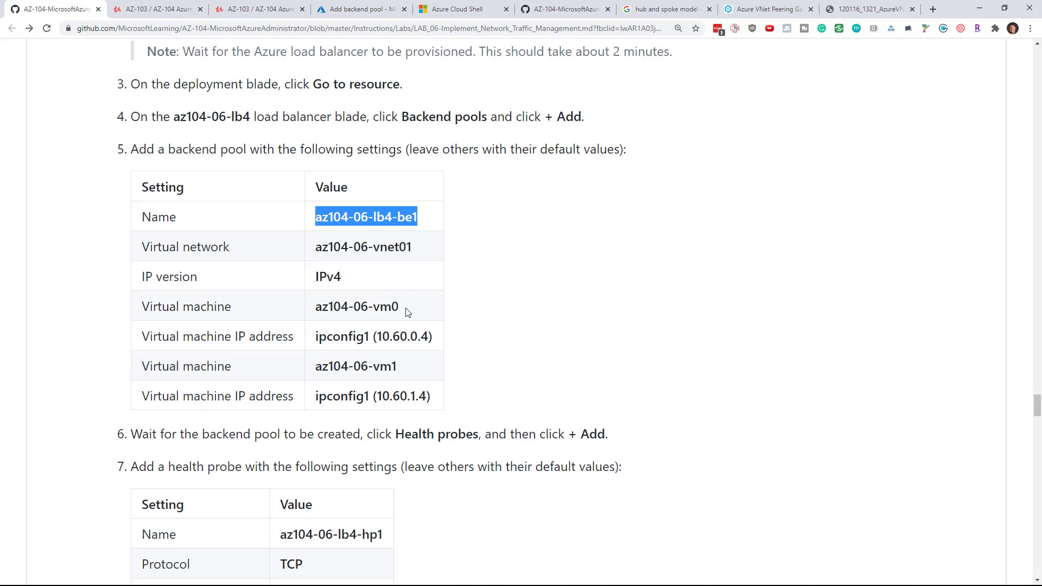
scroll(407, 312, down, 2)
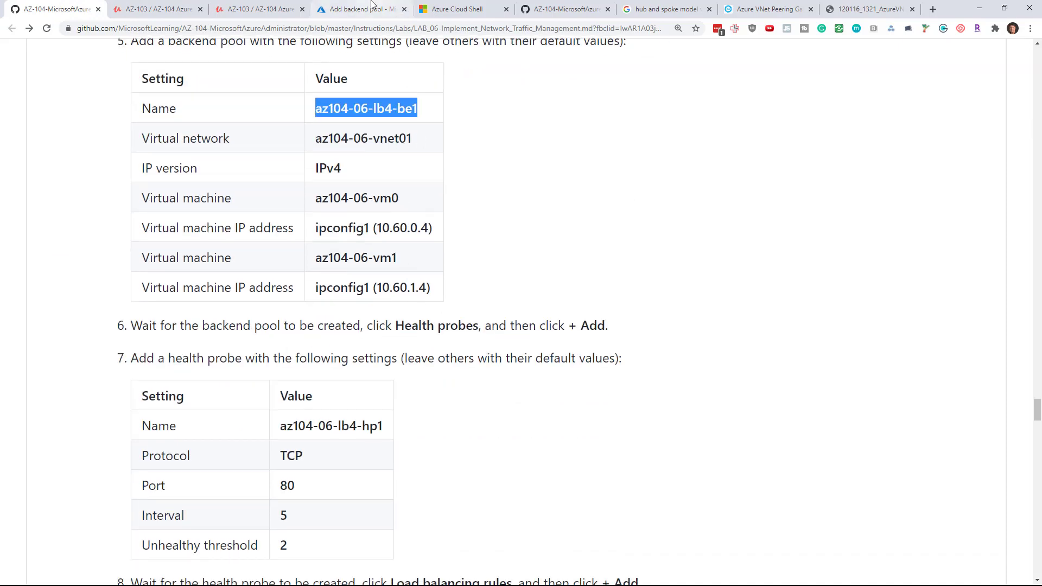
click(398, 7)
click(87, 550)
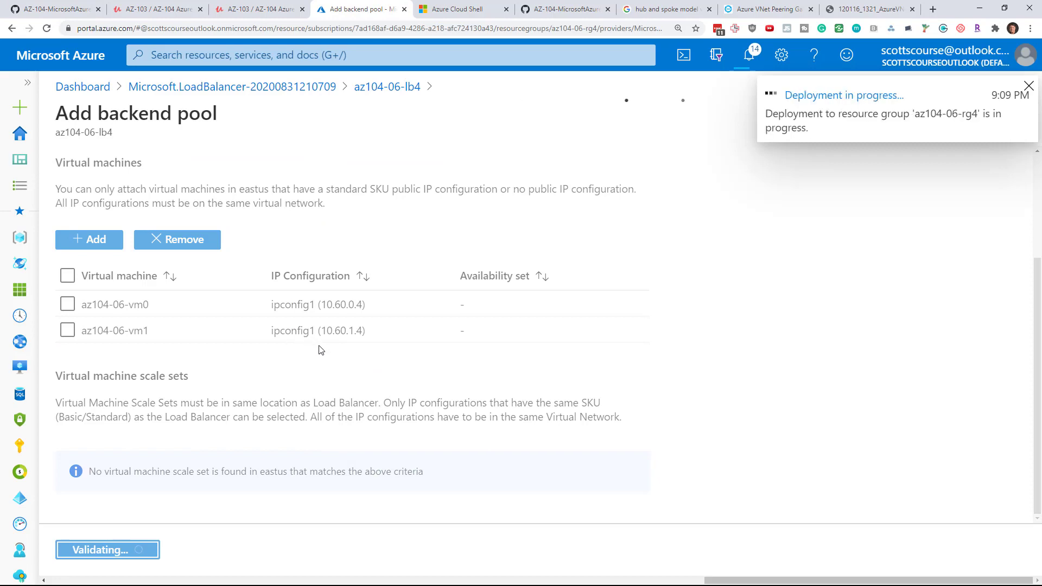
Step: Copy the health probe name az104-06-lb4-hp1 from the lab instructions and return to the Azure portal
click(71, 6)
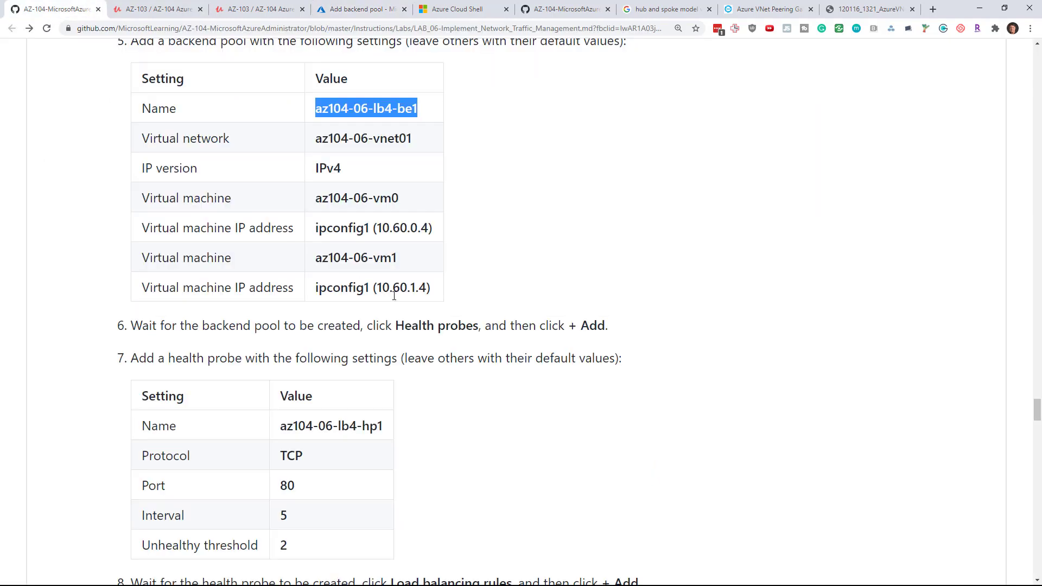
scroll(536, 285, down, 3)
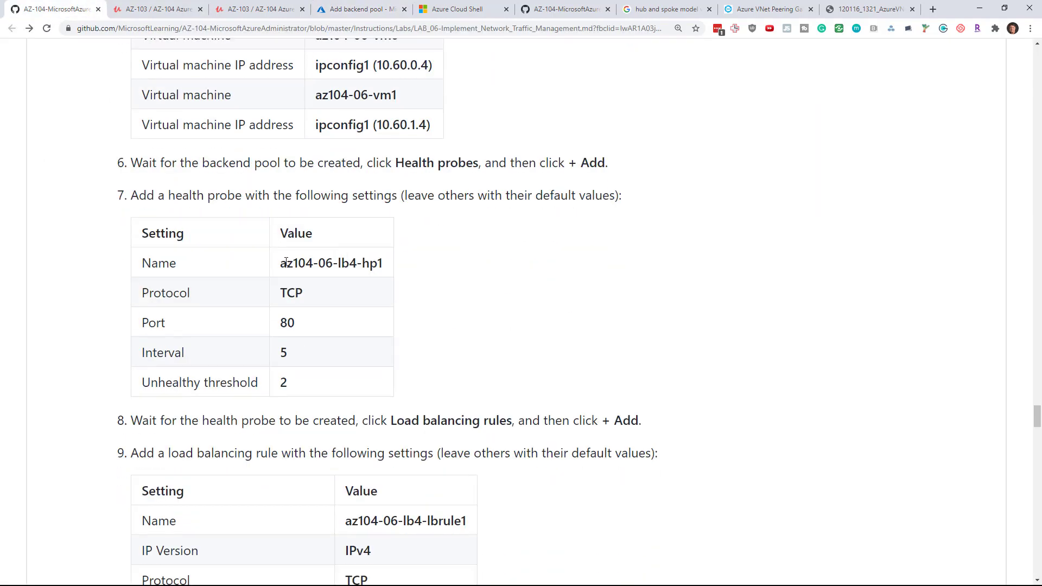
drag(282, 262, 384, 264)
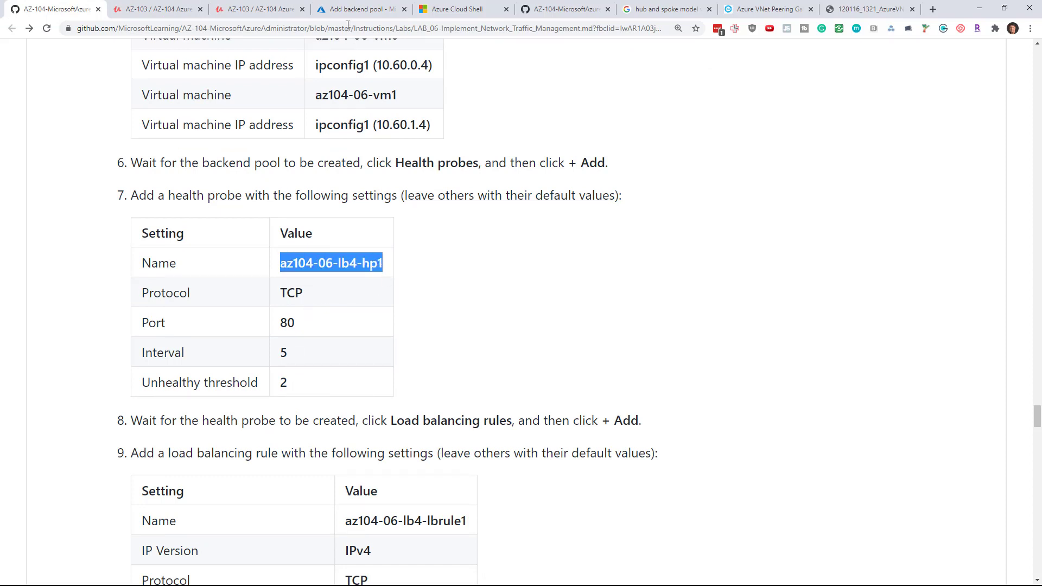
click(351, 8)
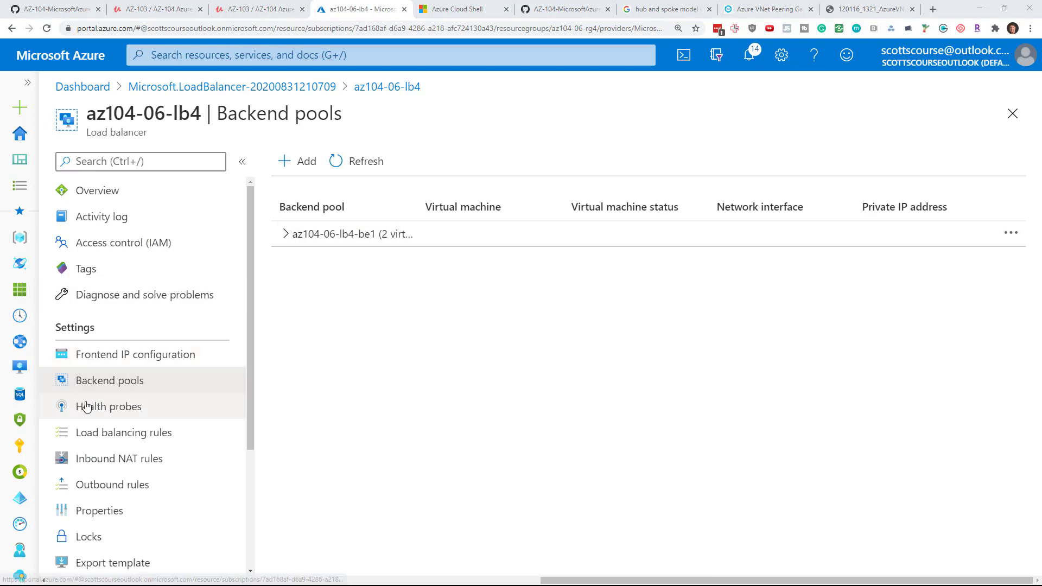
Step: Inspect the settings and member virtual machines of the backend pool az104-06-lb4-be1
click(280, 235)
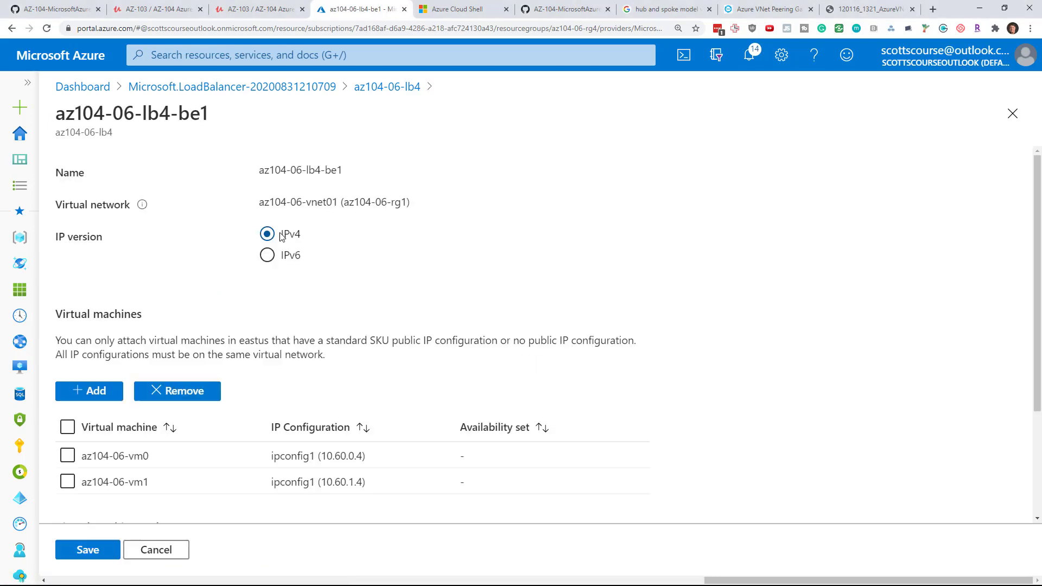
click(377, 88)
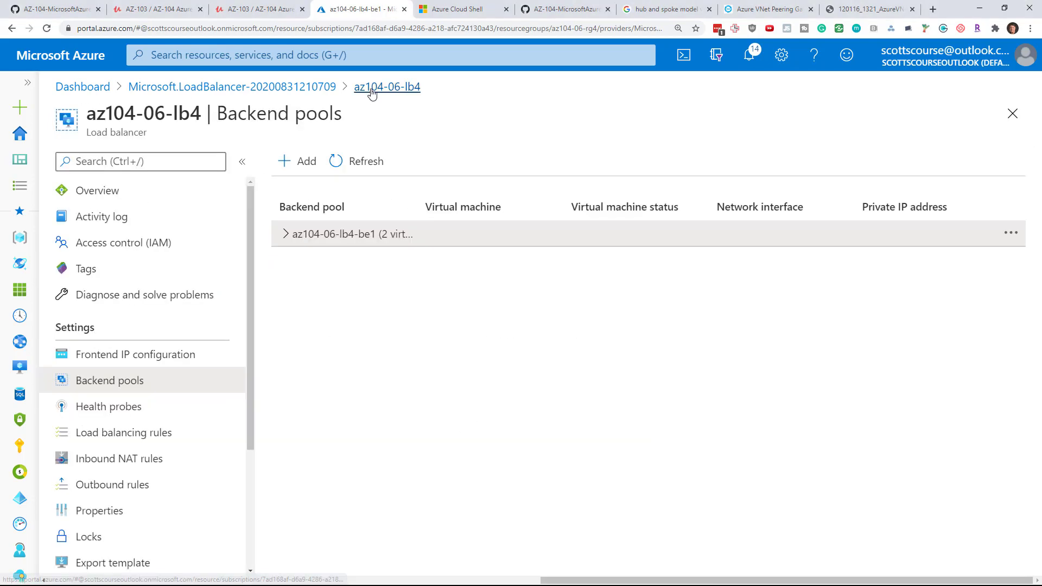
click(284, 233)
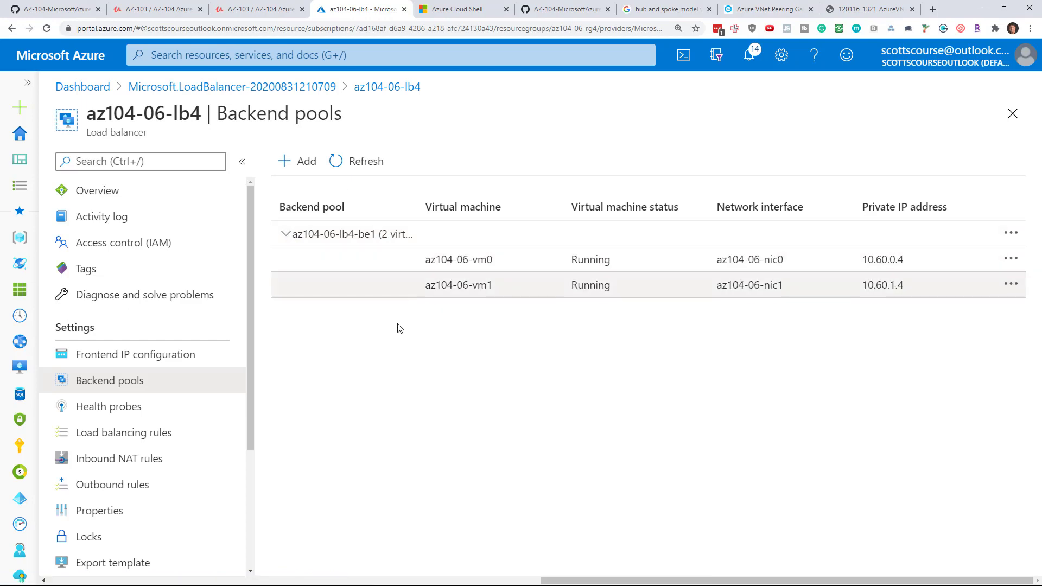
Step: Start a new health probe on the load balancer and name it az104-06-lb4-hp1
click(142, 408)
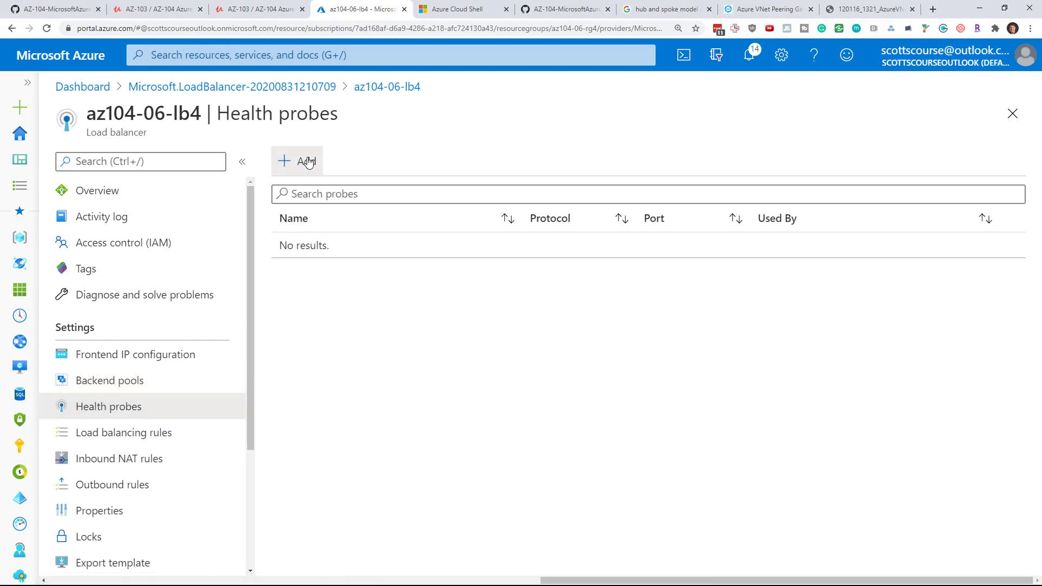
click(302, 161)
text(az104-06-lb4-hp1)
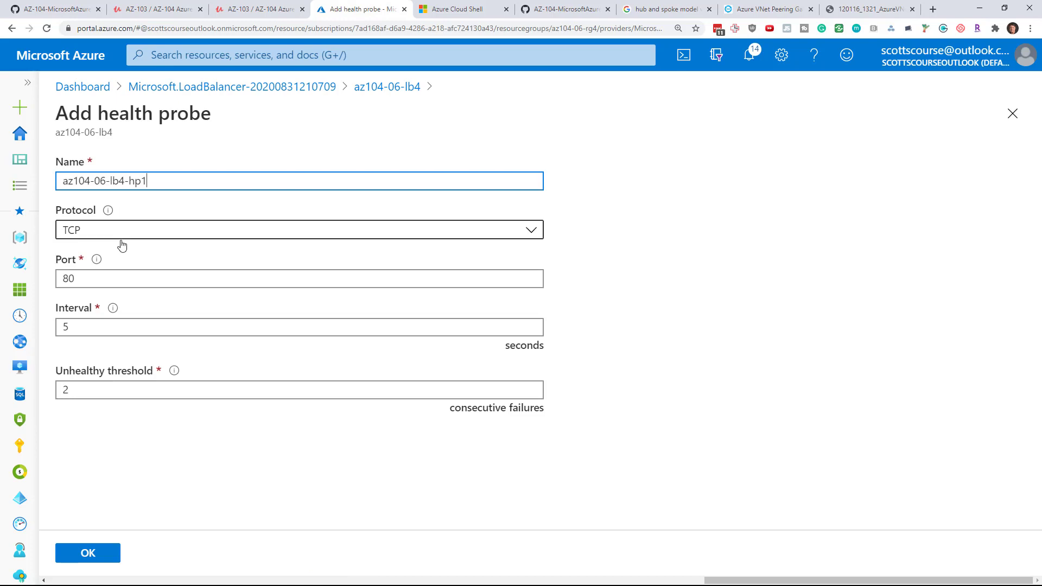
Step: Copy the load balancing rule name az104-06-lb4-lbrule1 from the lab instructions, then create the health probe in the Azure portal
click(81, 8)
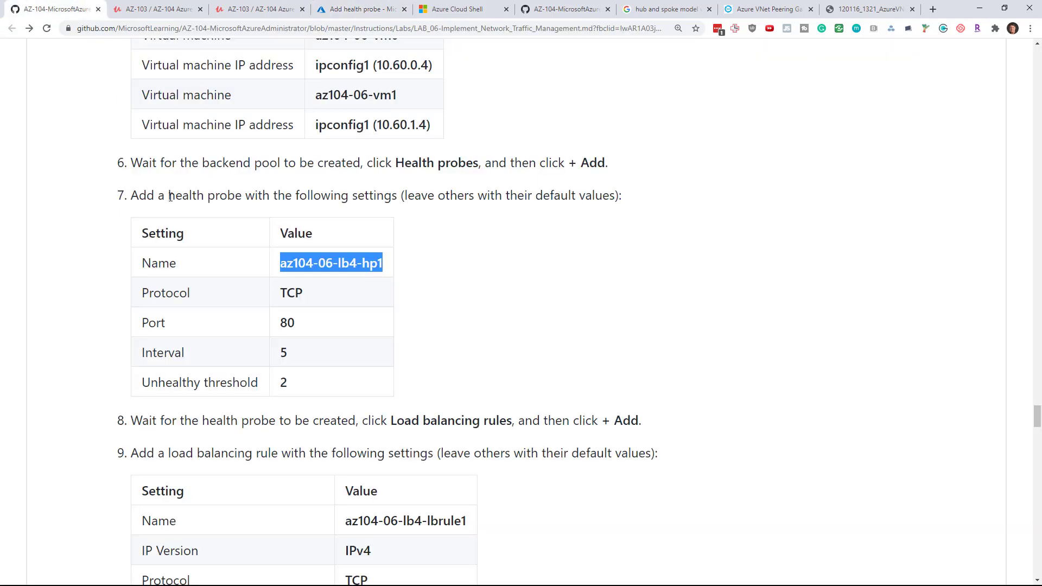
scroll(314, 312, down, 4)
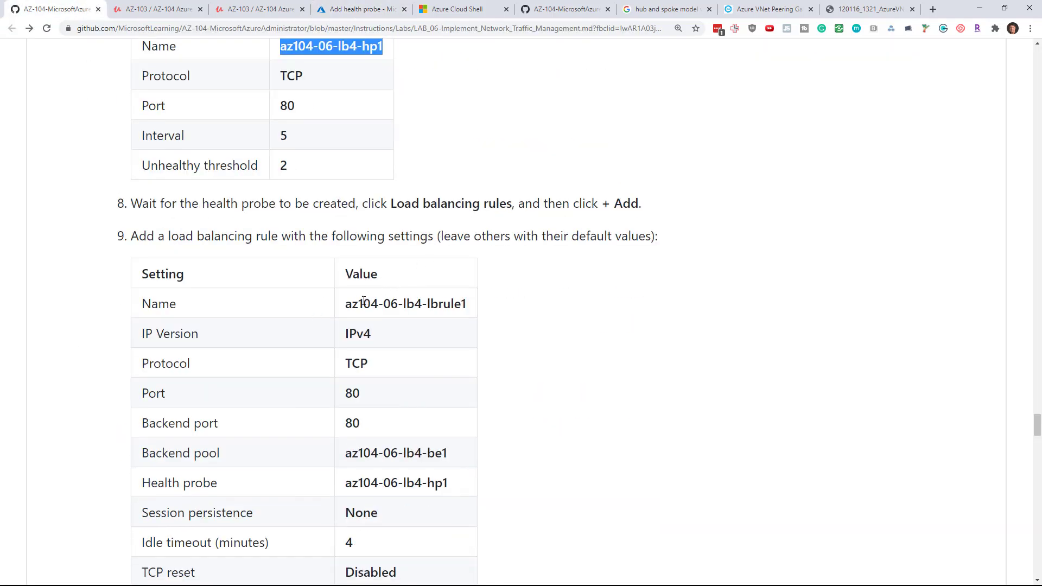
drag(345, 302, 472, 307)
key(ctrl+c)
click(411, 9)
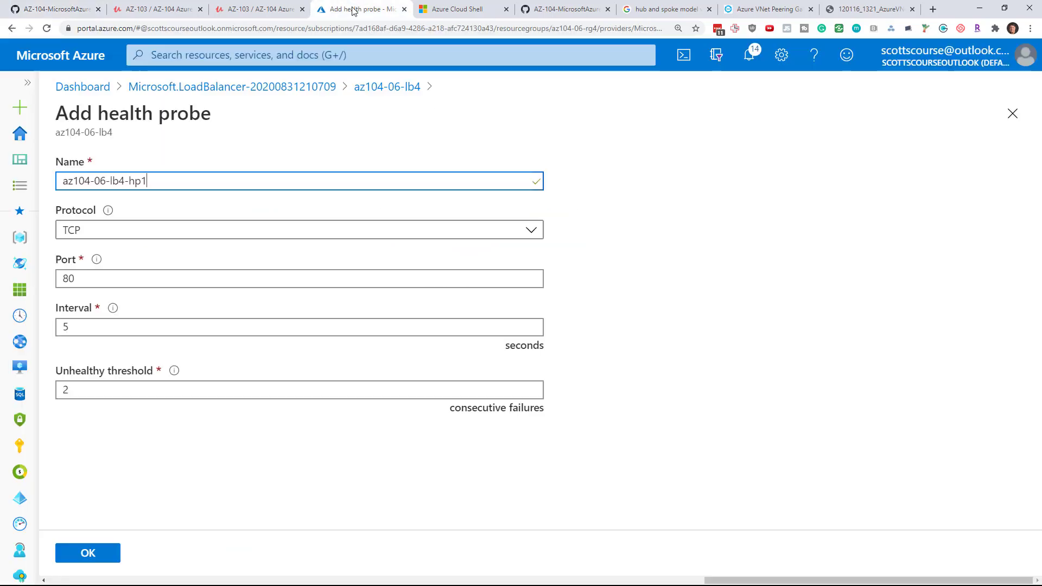
click(82, 554)
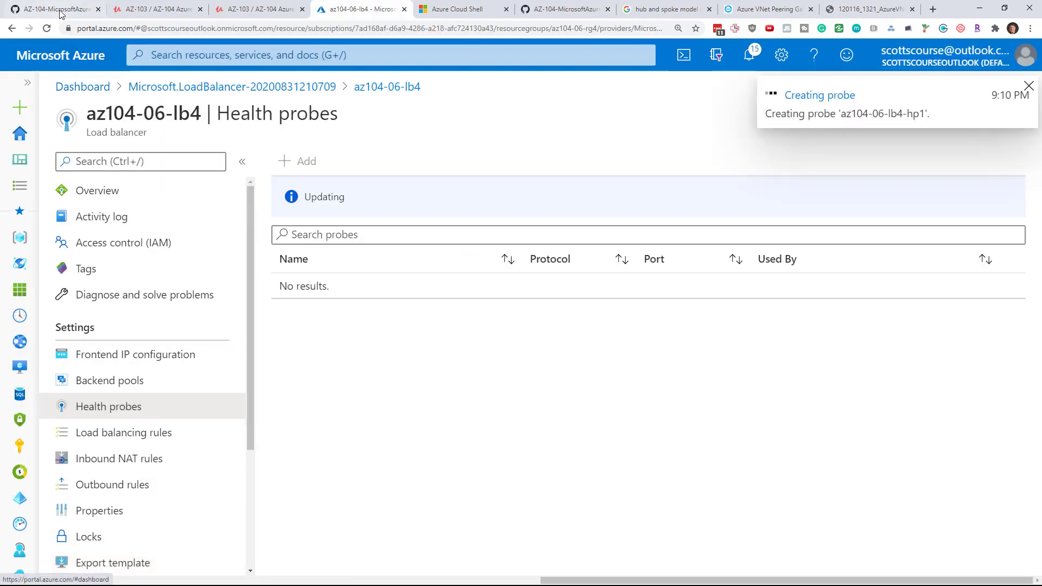
Step: Open the load balancer's load balancing rules and review the lab's settings for the rule az104-06-lb4-lbrule1
click(118, 440)
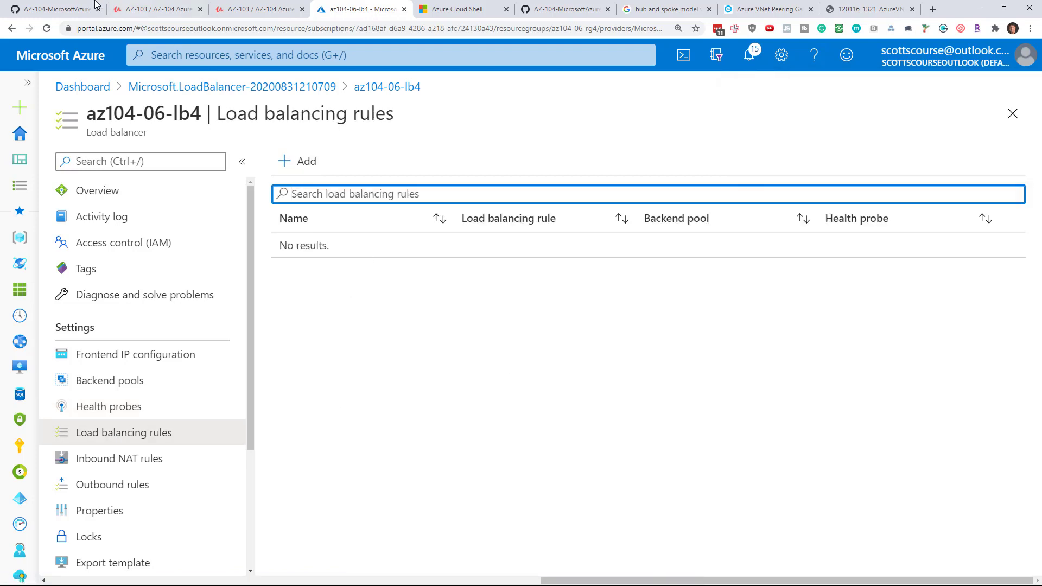
click(68, 5)
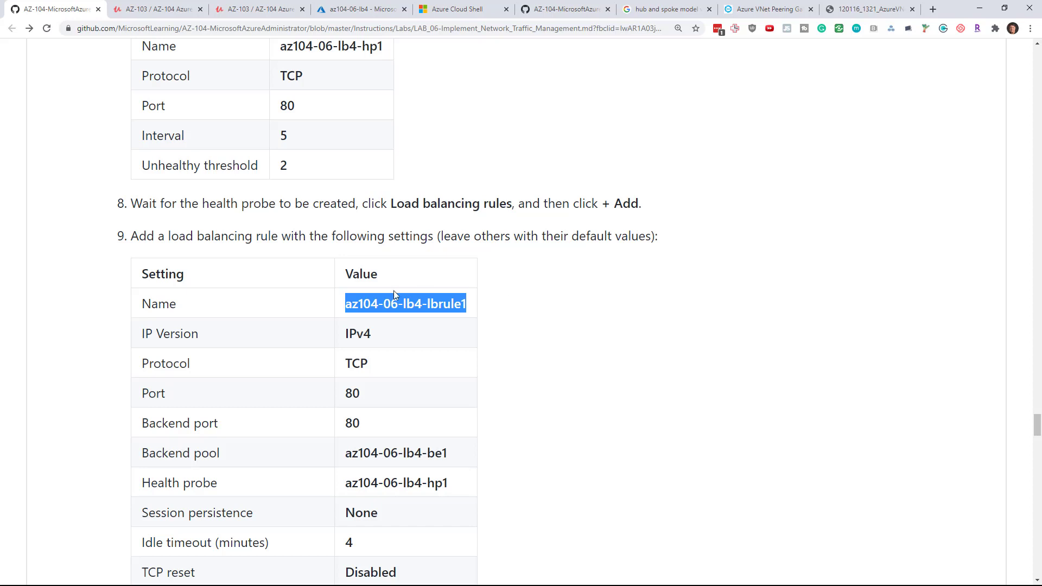
scroll(393, 291, down, 2)
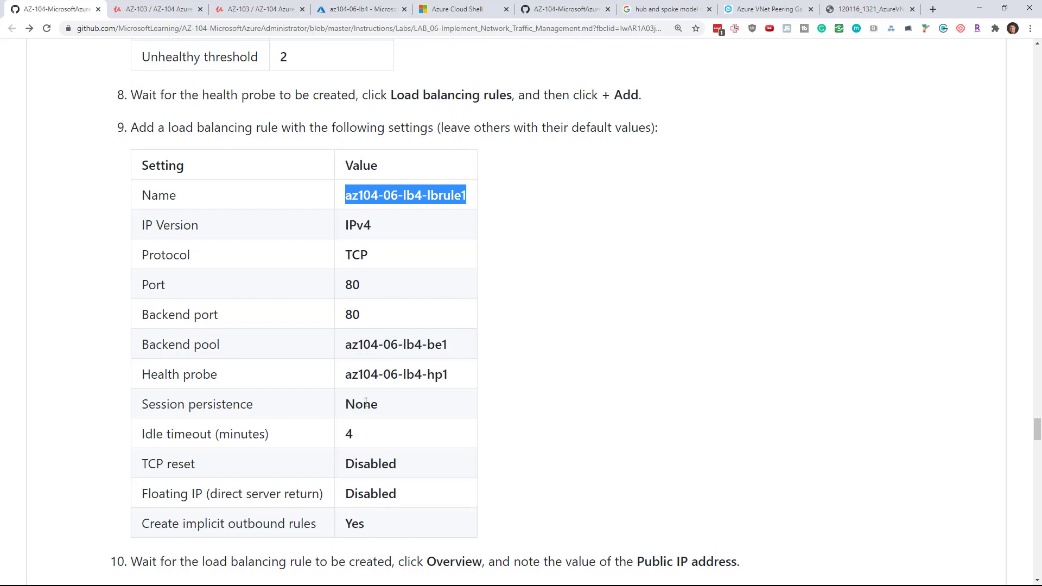
Step: Start a new load balancing rule on az104-06-lb4 in the Azure portal and name it az104-06-lb4-lbrule1
click(358, 4)
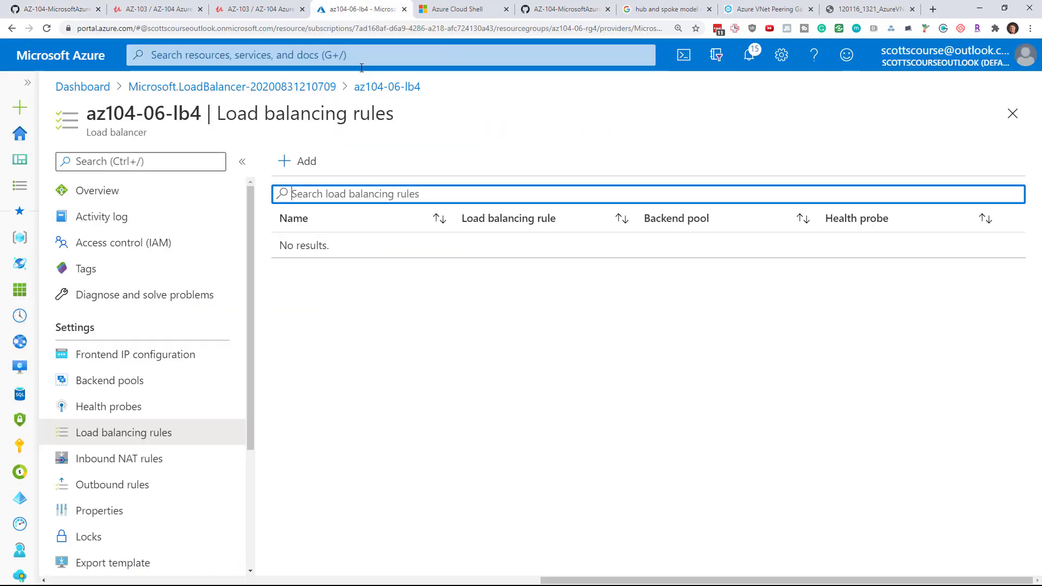
click(293, 159)
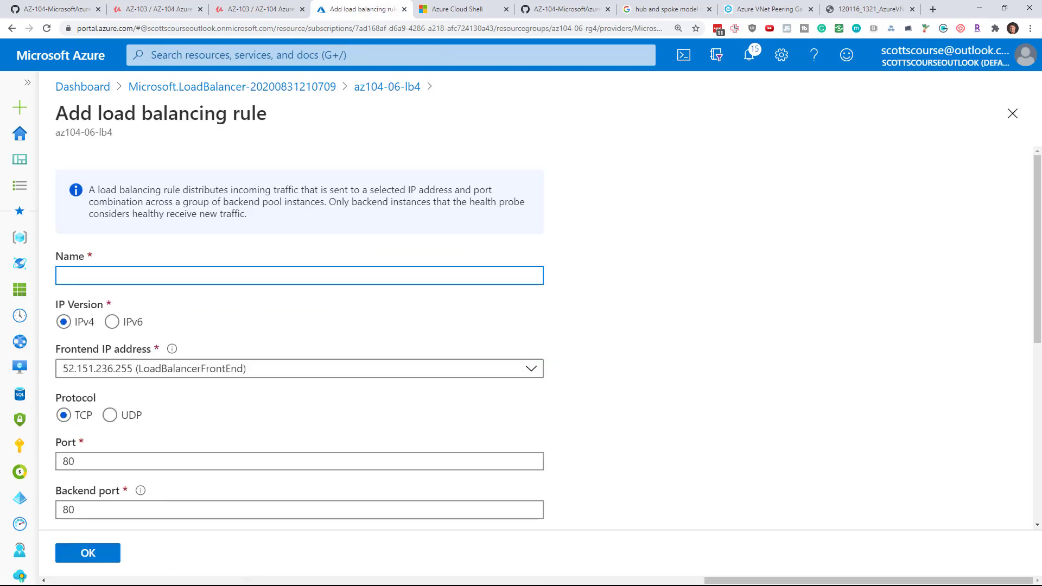
key(ctrl+v)
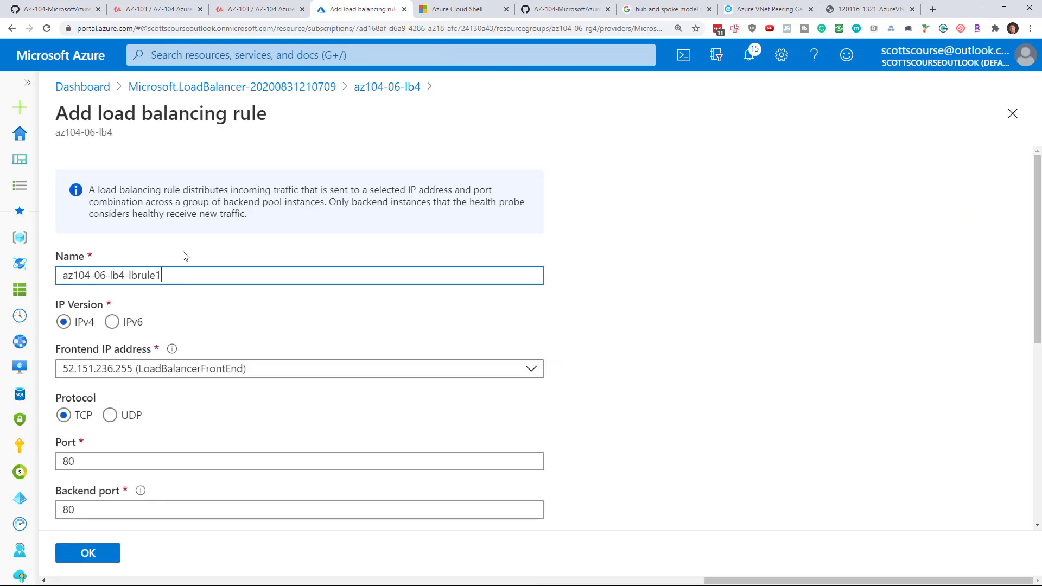
Step: Check the rule's ports, backend pool, health probe, timeout and outbound settings against the lab instructions and create the rule with its defaults
scroll(208, 253, down, 3)
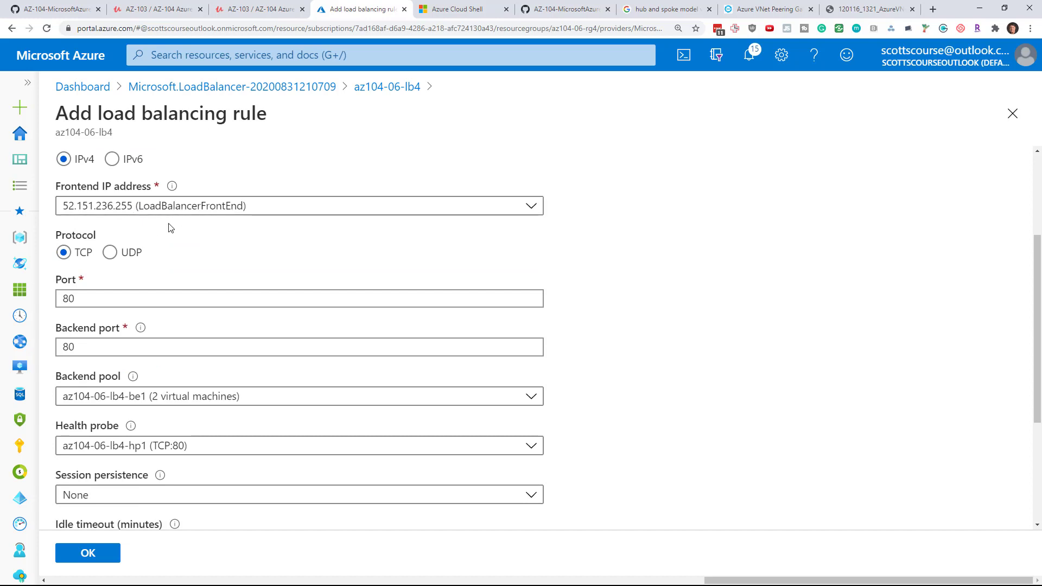
scroll(97, 293, down, 2)
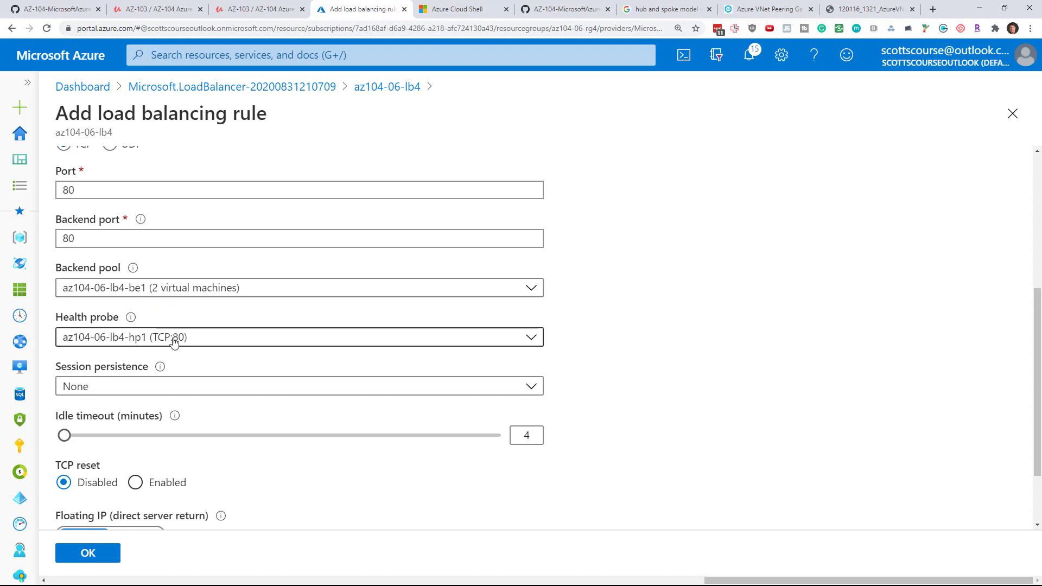
scroll(228, 363, down, 2)
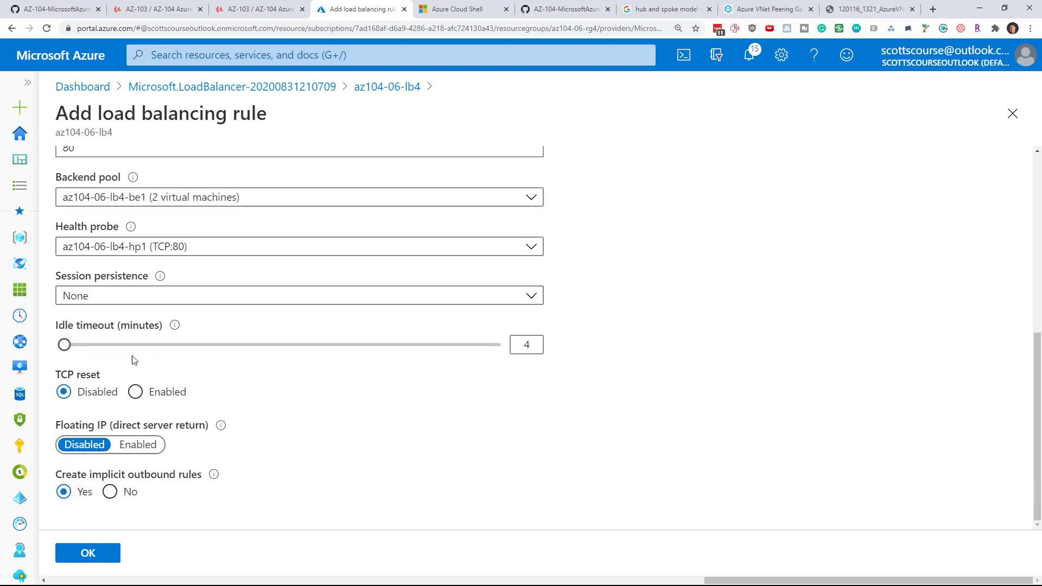
drag(532, 343, 522, 342)
click(103, 8)
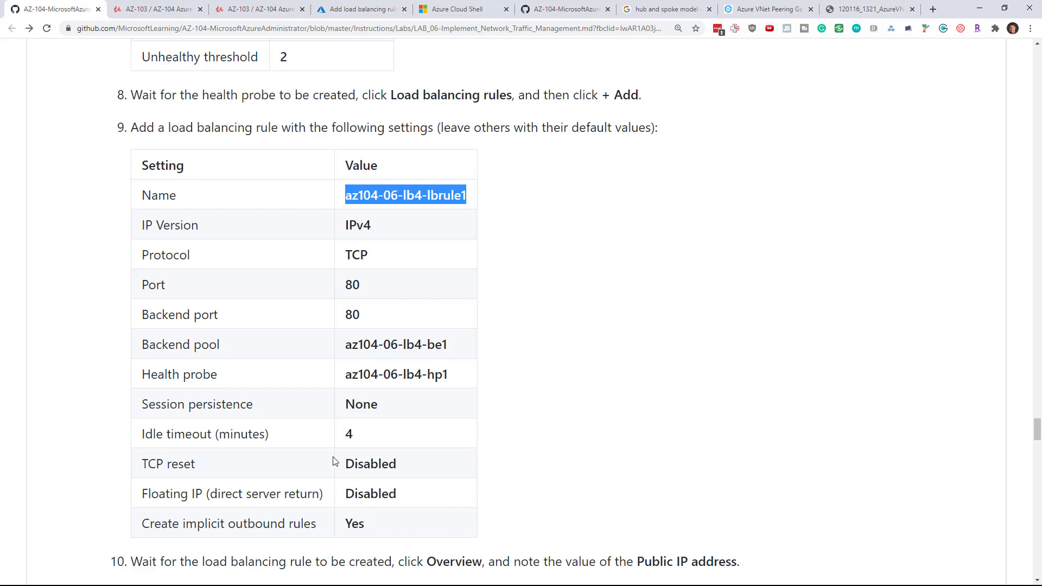
click(363, 7)
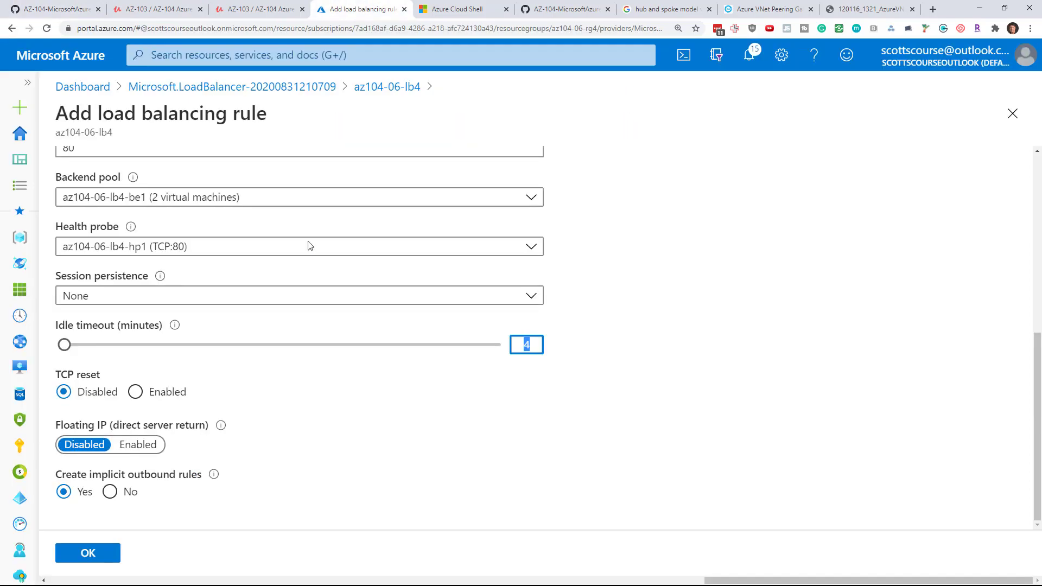
click(97, 555)
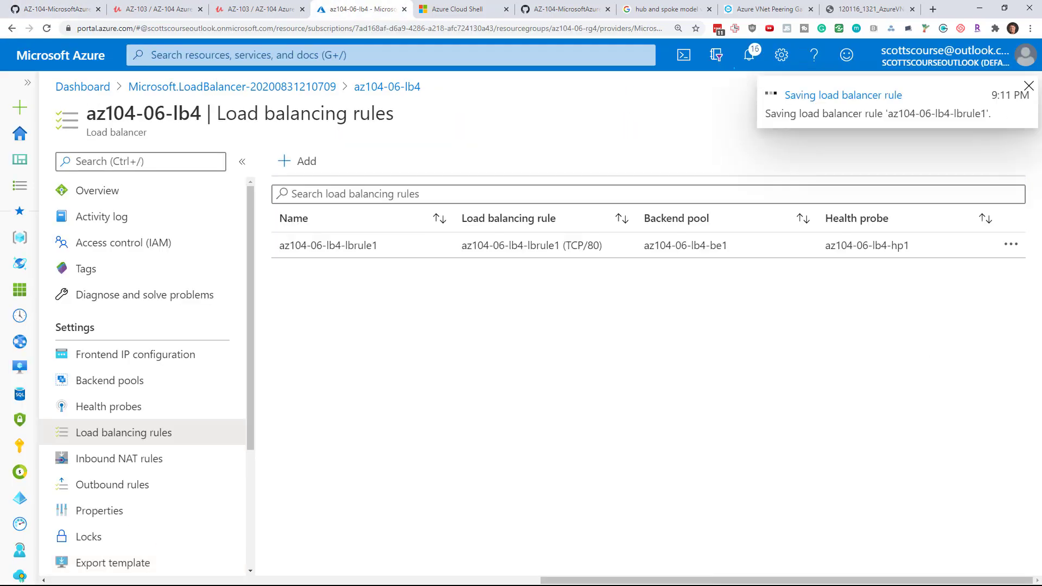
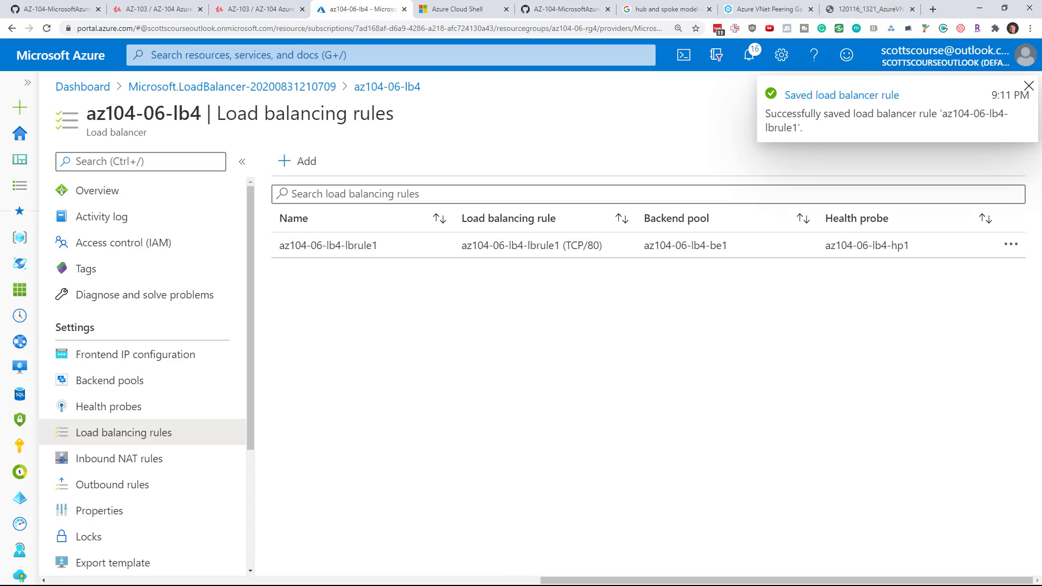
Step: Copy the load balancer's public IP address from its overview
click(105, 190)
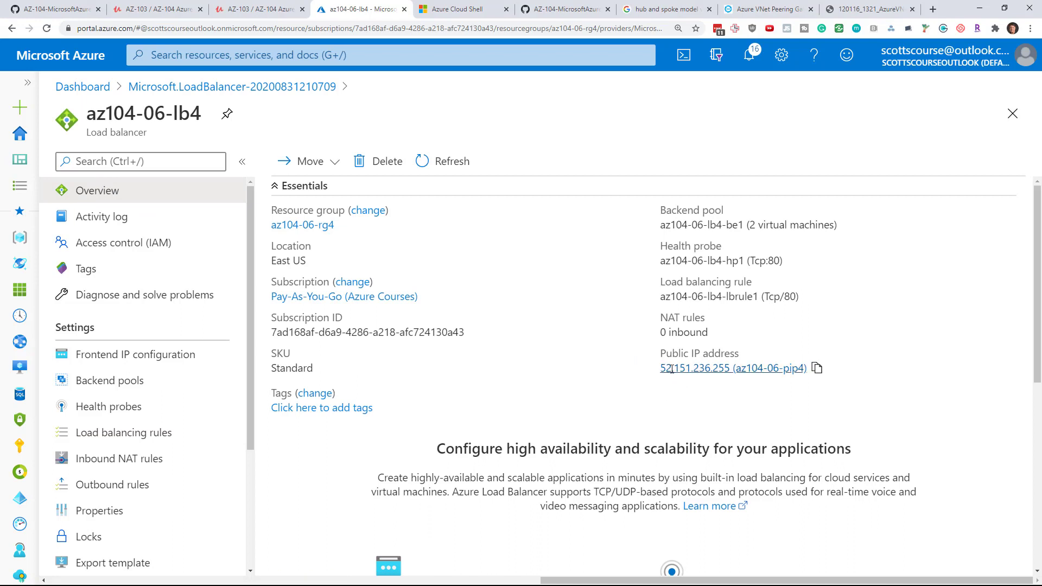
drag(660, 369, 729, 370)
key(ctrl+c)
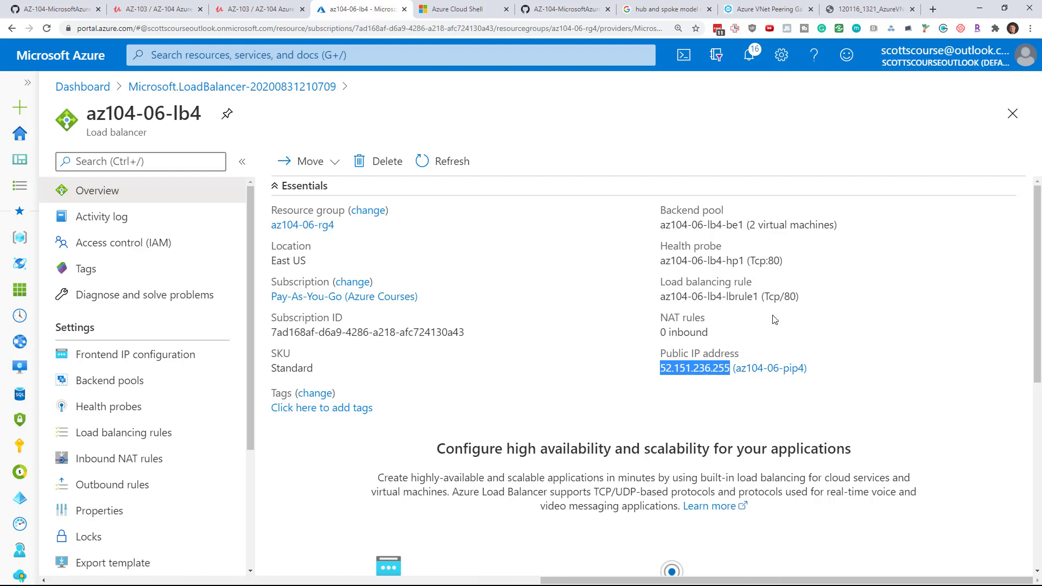
Step: Examine the commandToExecute setting of the vm1 extension in az104-06-vms-template.json, including the iisstart.htm replacement and its Hello World value
click(569, 13)
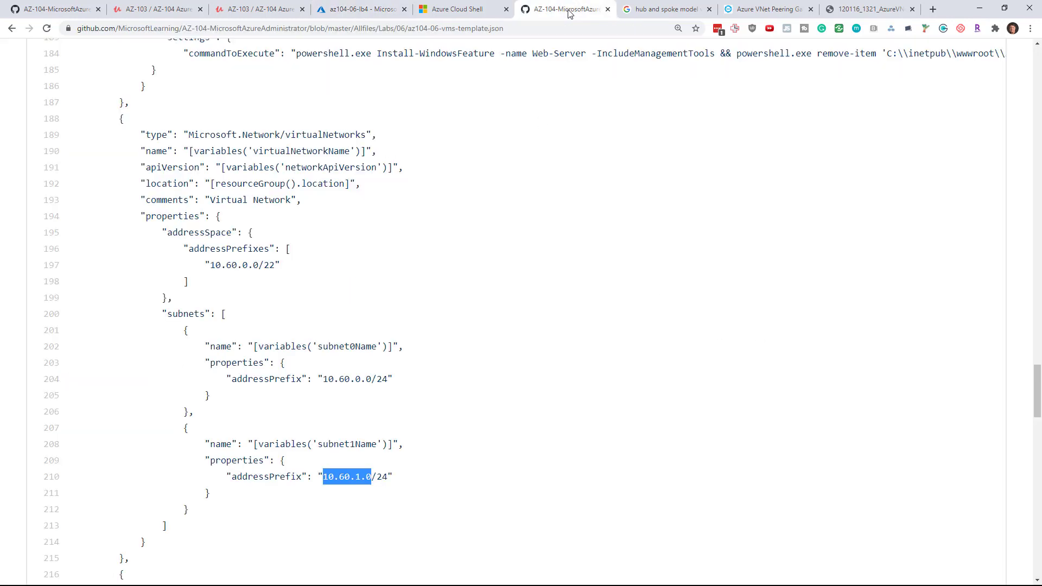
click(518, 377)
scroll(309, 269, up, 4)
drag(295, 270, 373, 272)
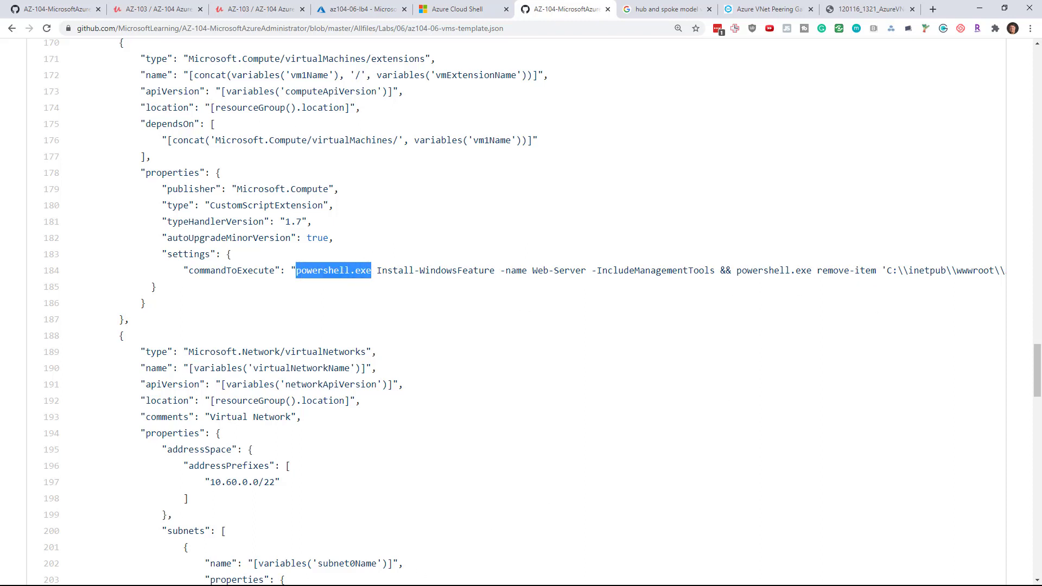
drag(959, 273, 1011, 274)
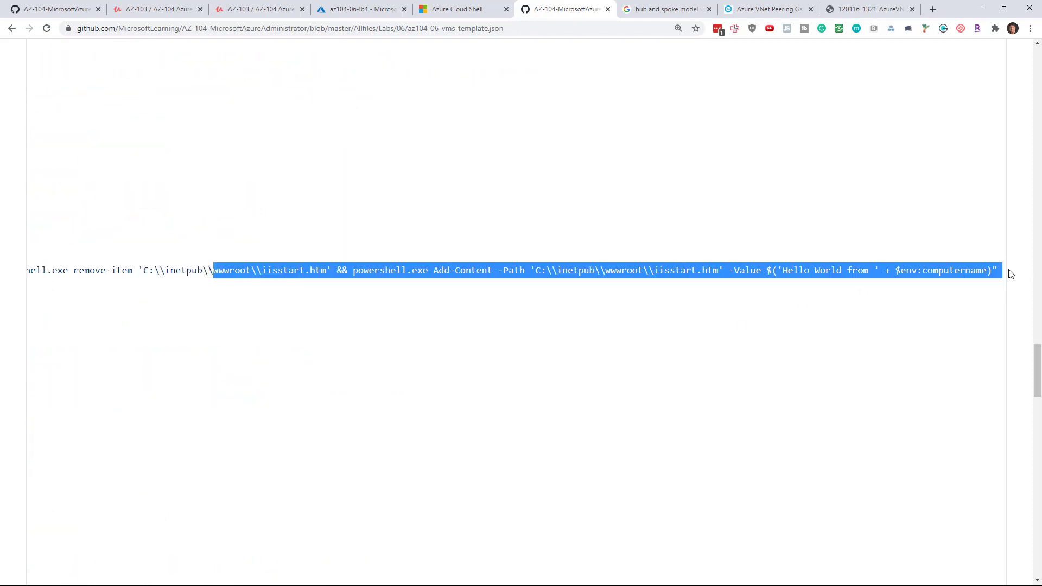
drag(782, 270, 988, 271)
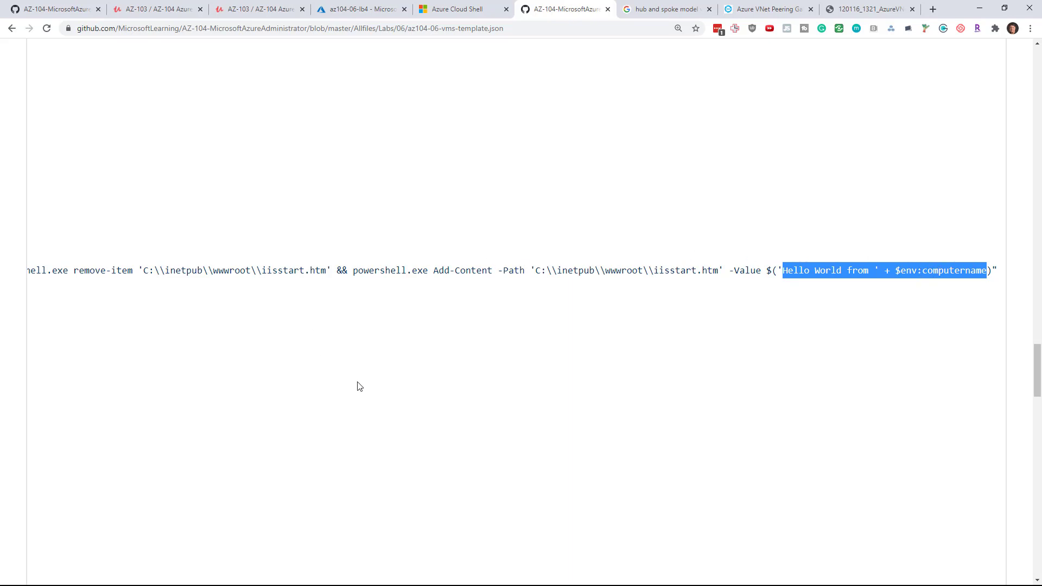
drag(56, 271, 203, 271)
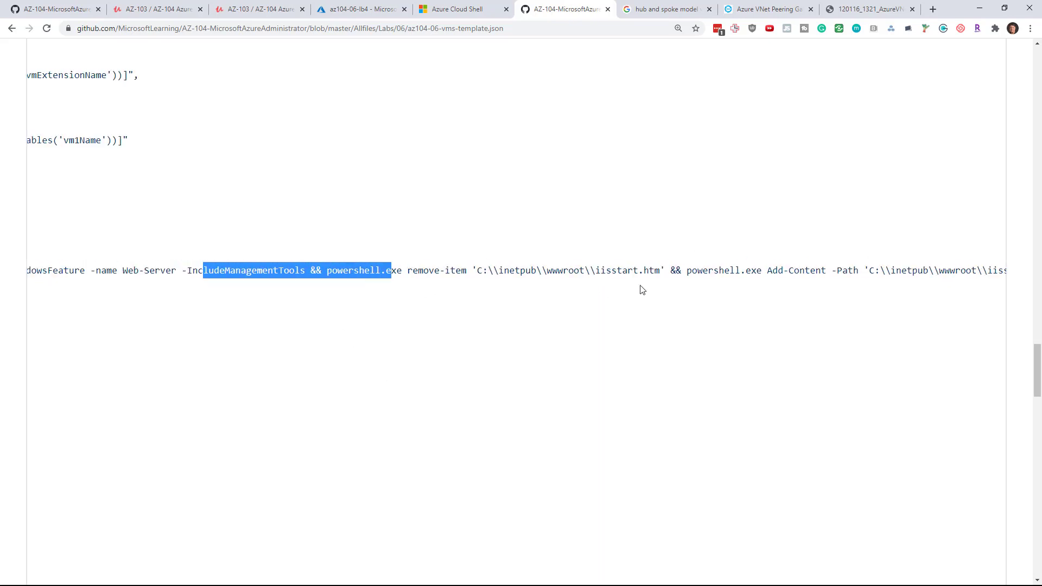
double_click(597, 269)
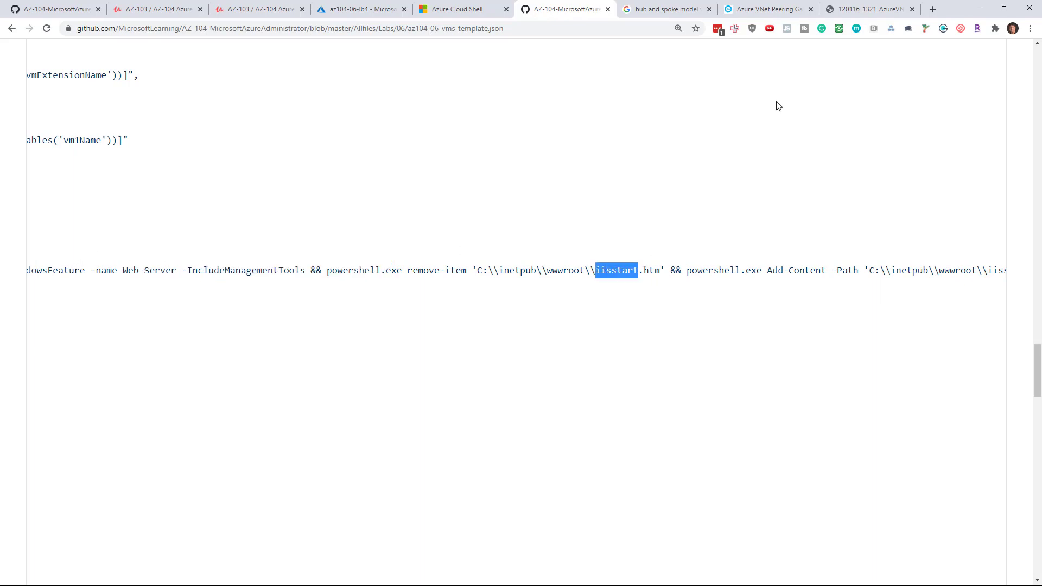
Step: Open the load balancer's public IP address 52.151.236.255 in a new browser tab and enlarge the page text
key(ctrl+t)
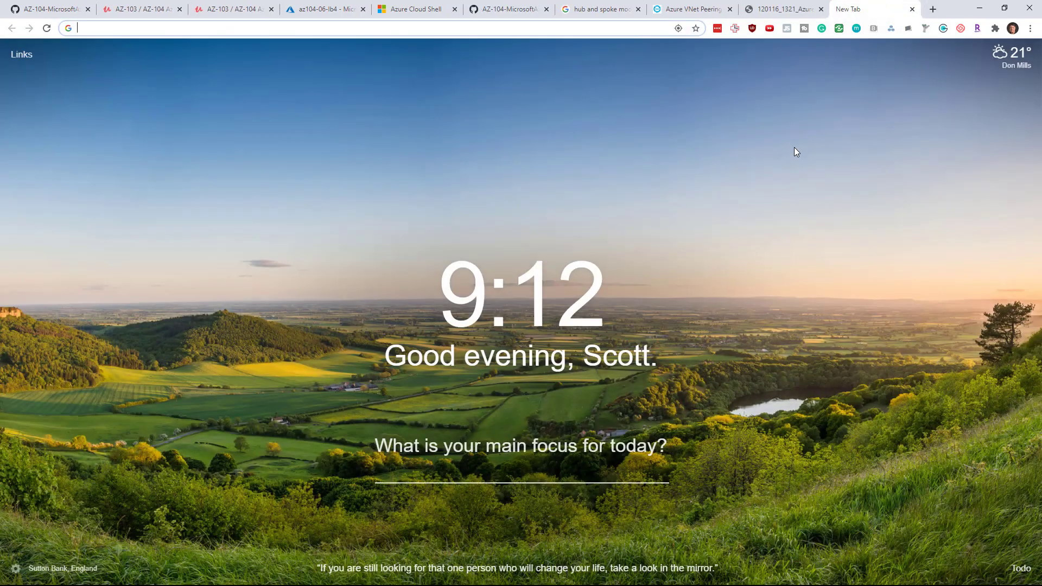
key(ctrl+v)
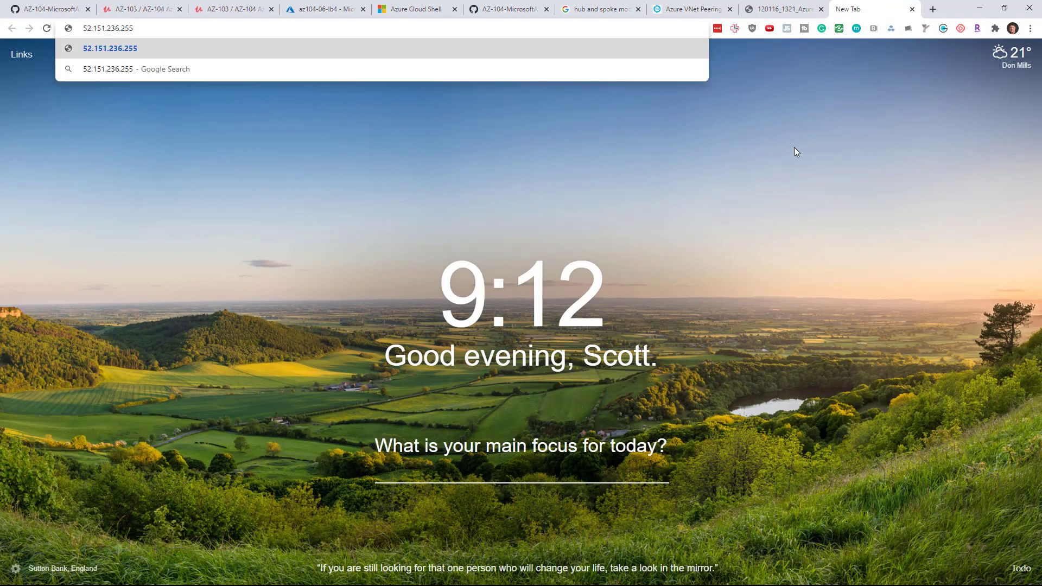
key(Return)
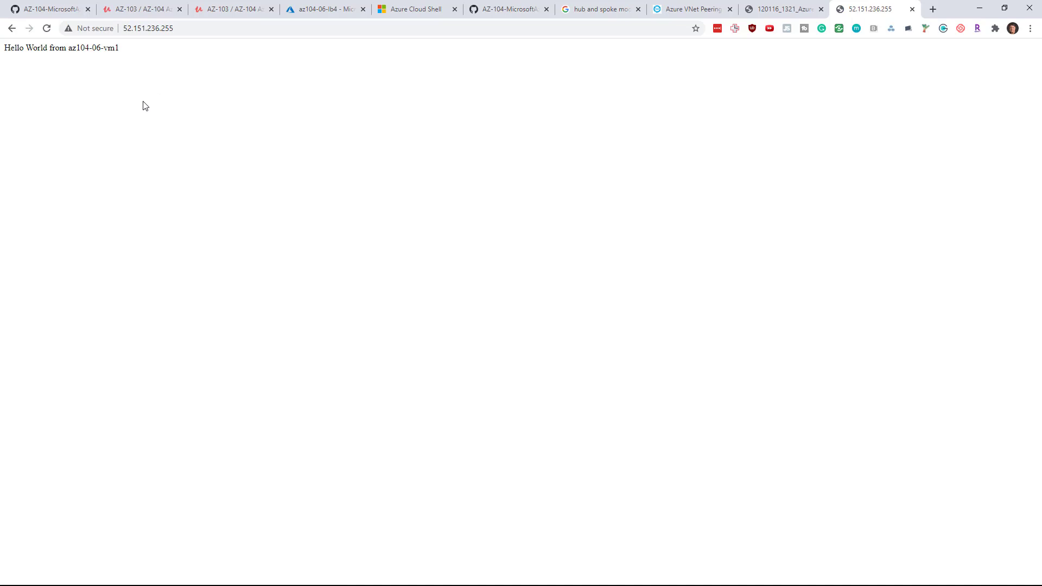
key(ctrl+plus)
key(ctrl+plus)
key(ctrl+plus)
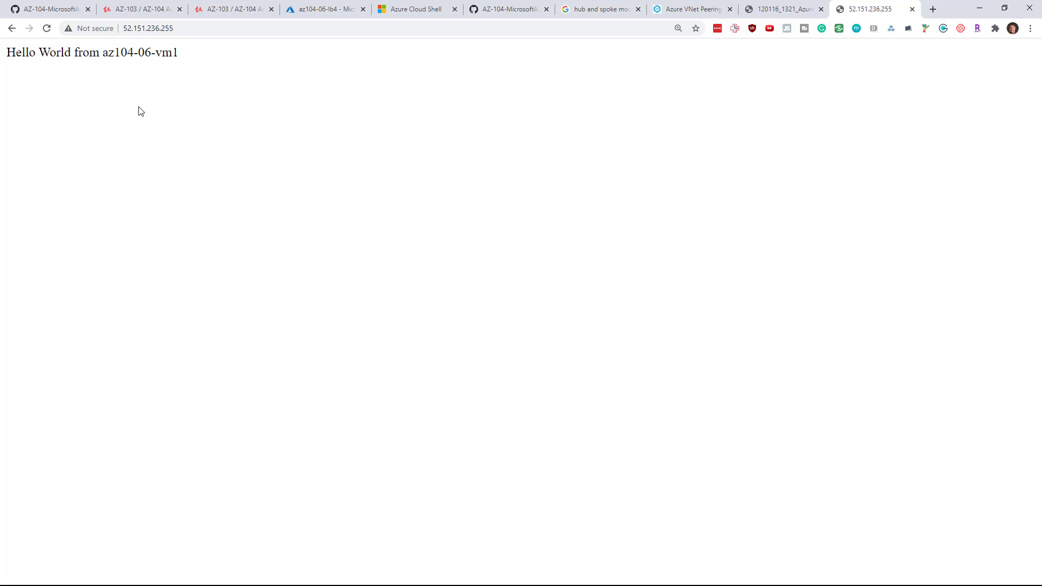
Step: Copy the test page's address and review the lab instruction about repeating the test in InPrivate mode
click(147, 31)
key(ctrl+c)
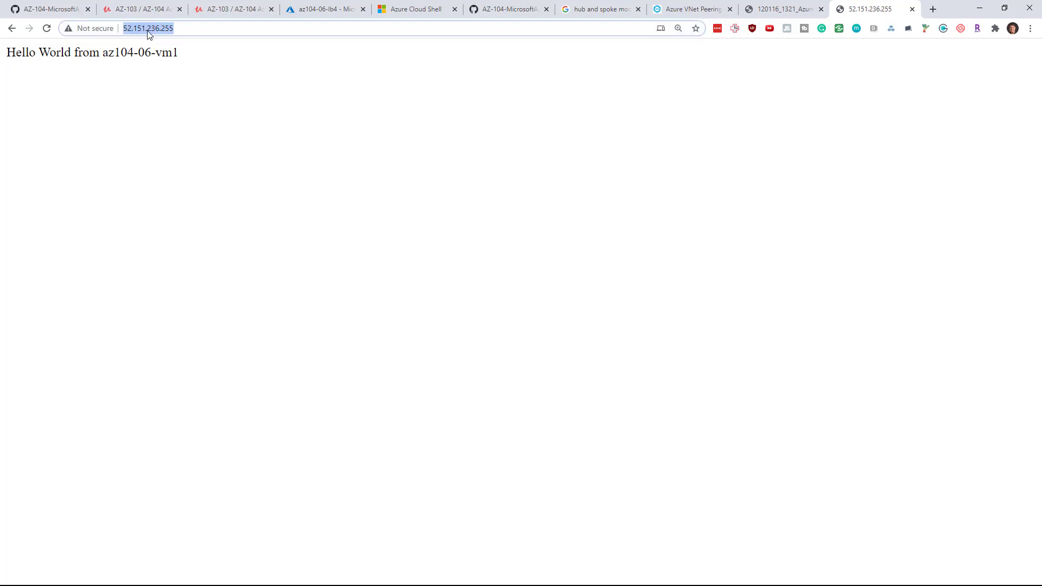
click(42, 12)
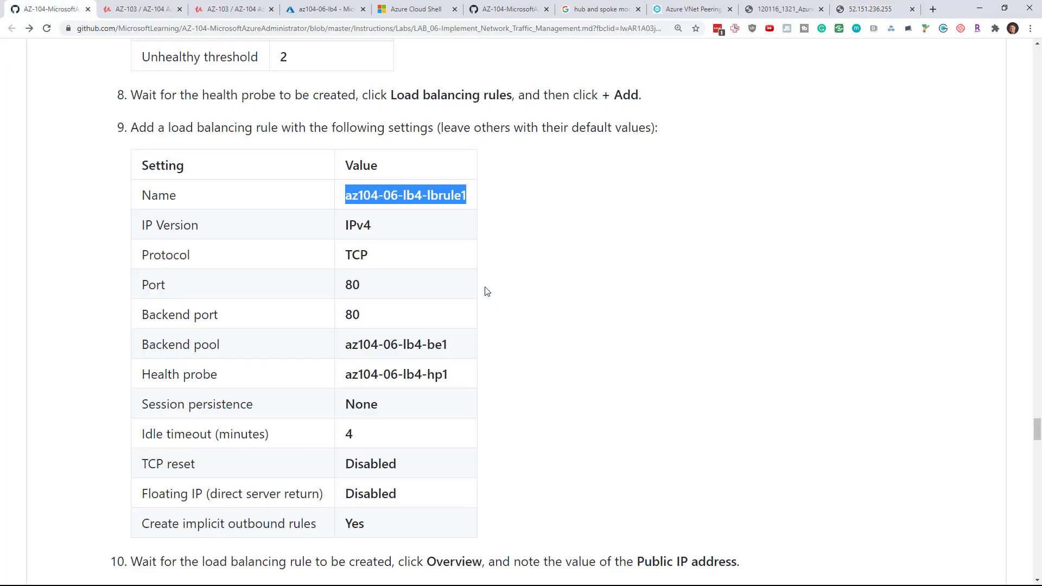
scroll(696, 300, down, 3)
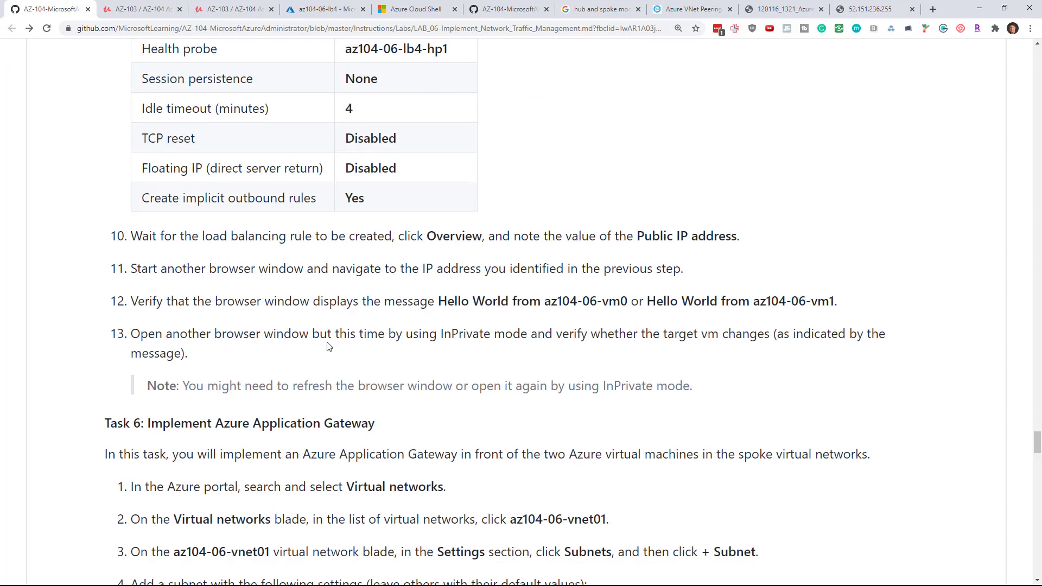
drag(440, 334, 541, 334)
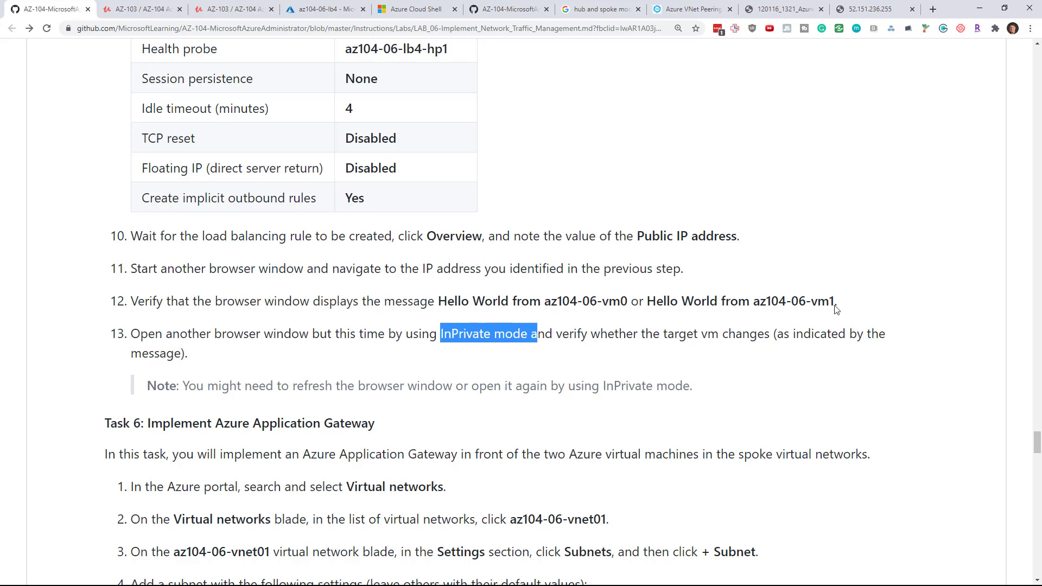
click(877, 11)
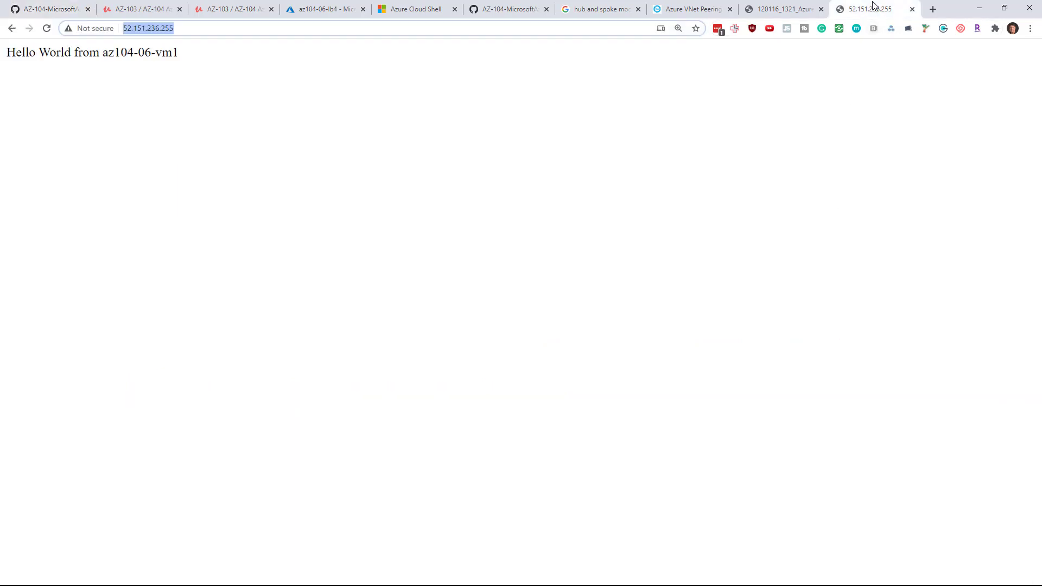
right_click(929, 11)
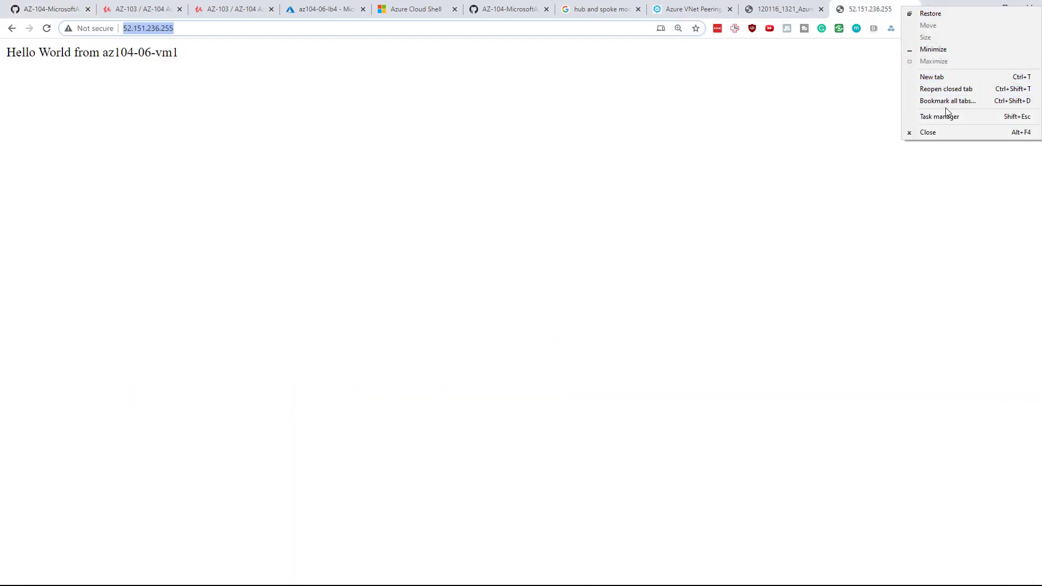
click(871, 11)
right_click(932, 12)
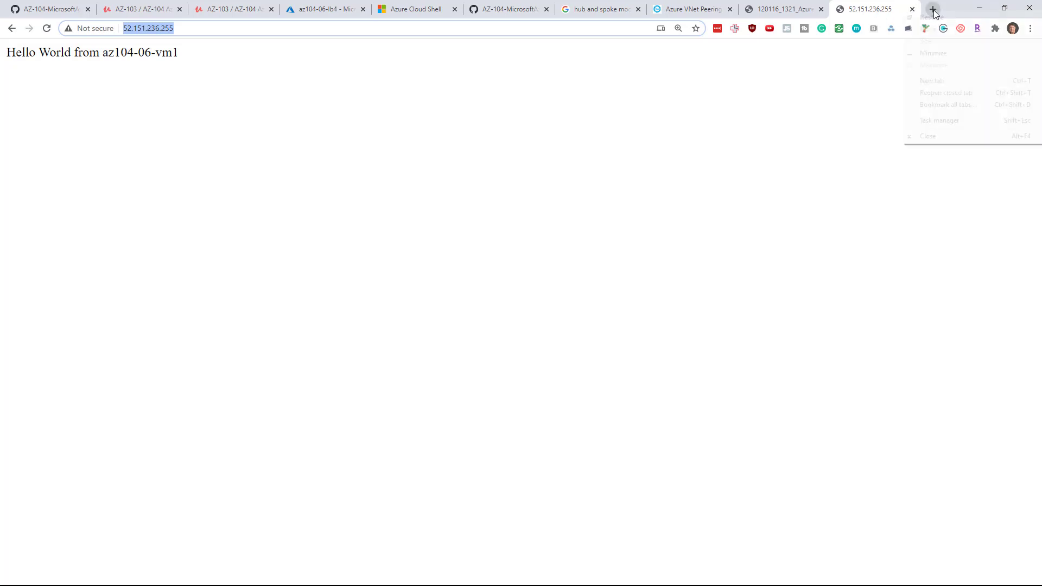
click(877, 7)
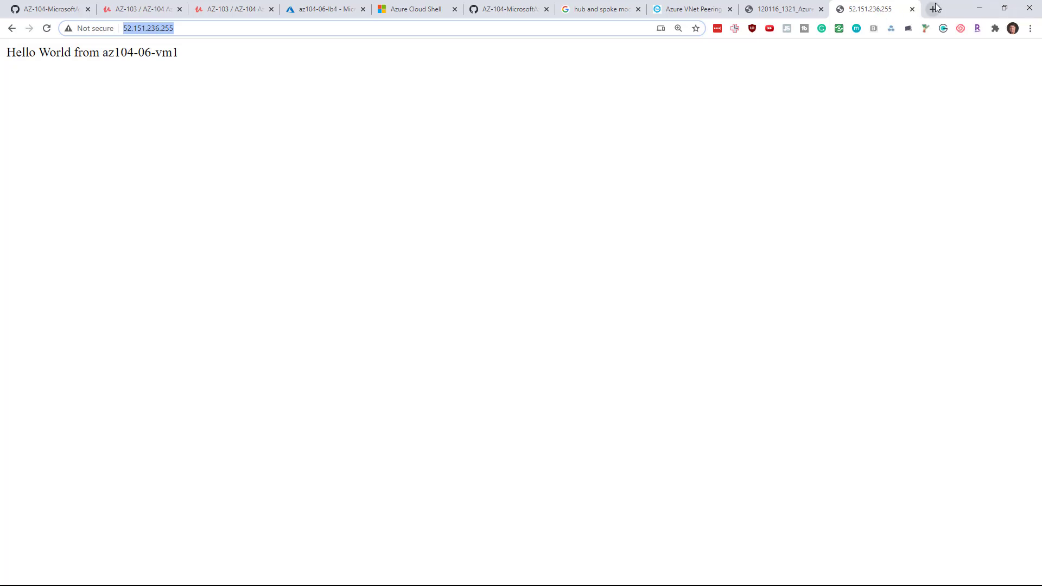
click(1030, 30)
click(981, 67)
double_click(789, 9)
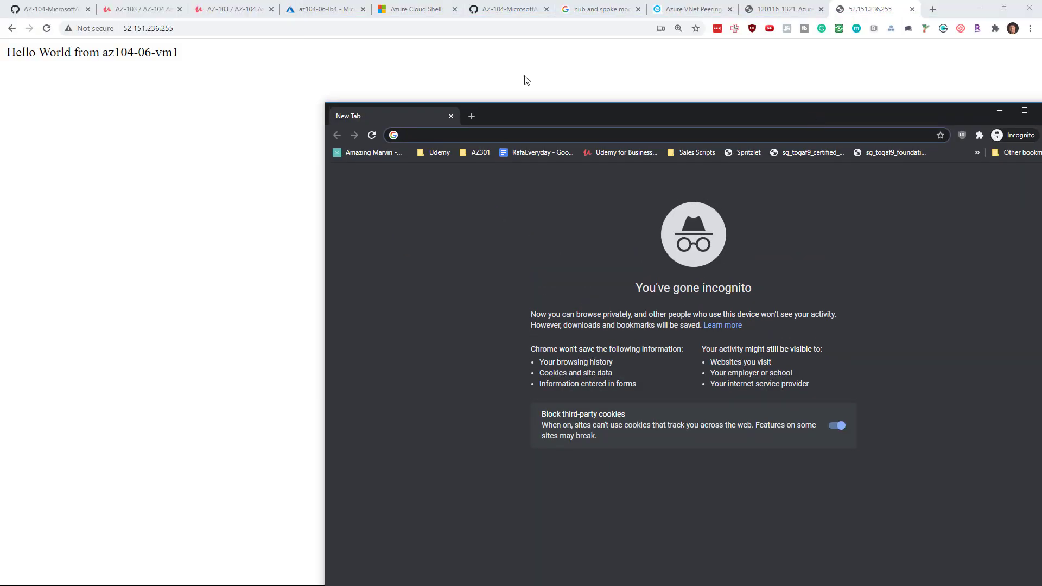
key(ctrl+v)
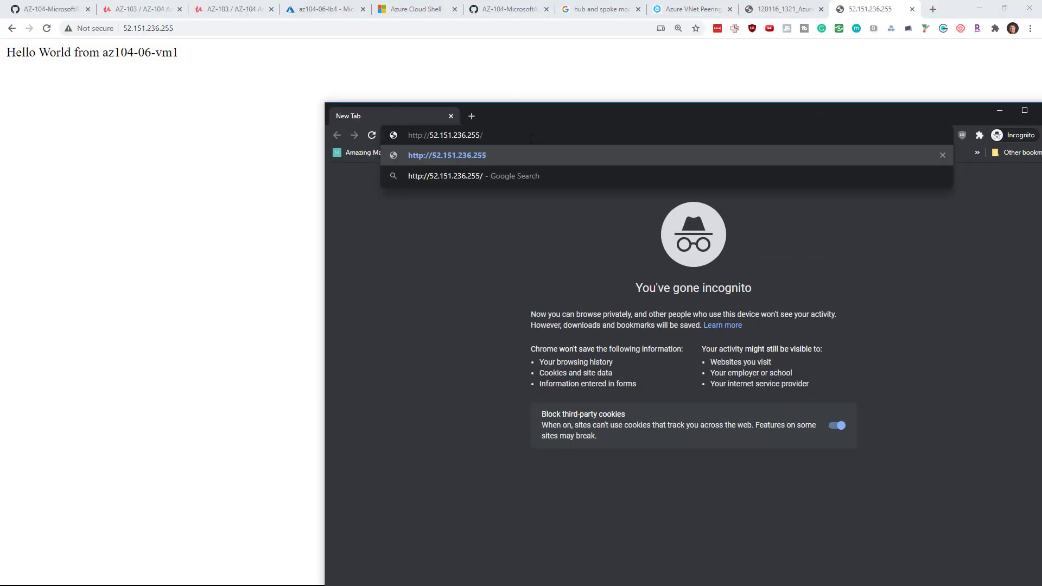
key(Return)
click(530, 139)
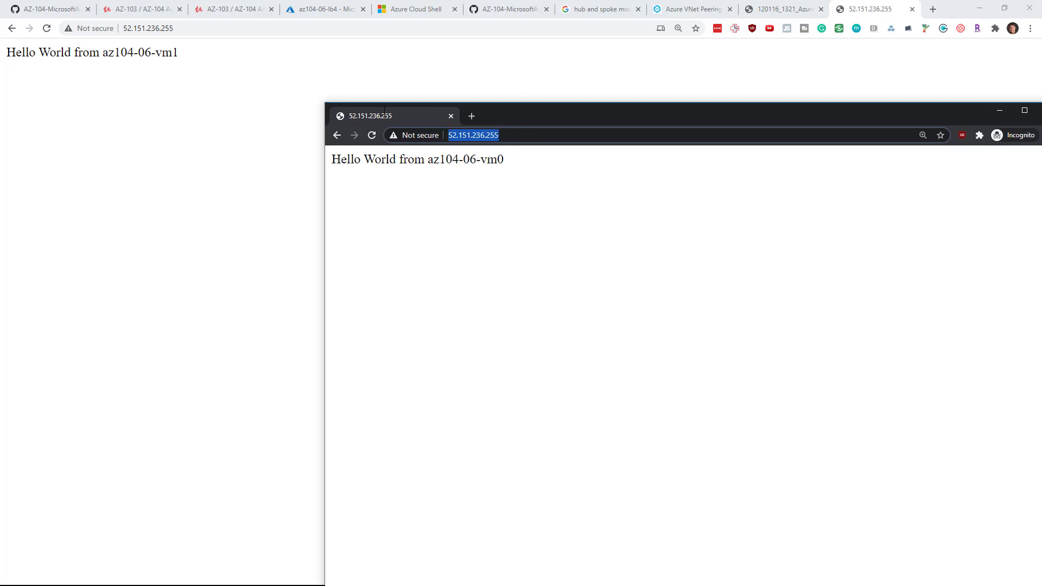
drag(500, 112, 306, 94)
Step: Return to the lab instructions and highlight the heading of Task 6: Implement Azure Application Gateway
click(298, 132)
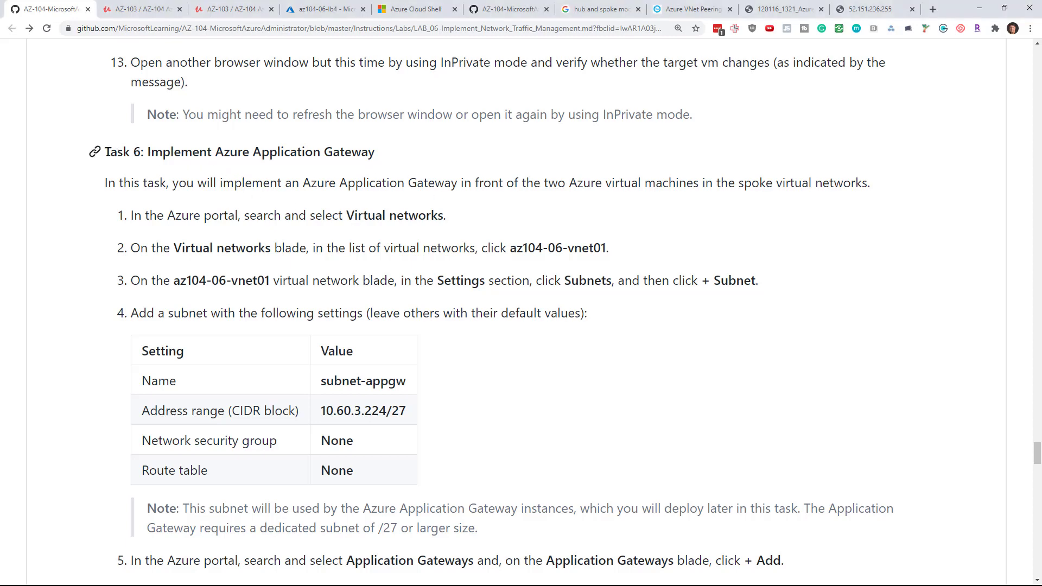
drag(105, 152, 385, 153)
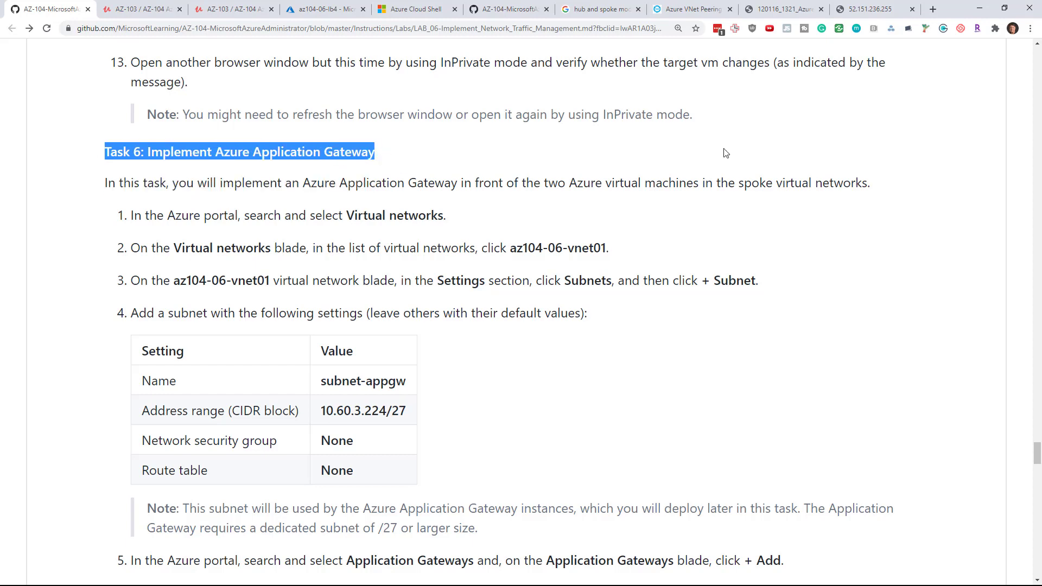
Step: Review the virtual network peering diagram and the subnet settings listed for Task 6 in the lab instructions
click(792, 11)
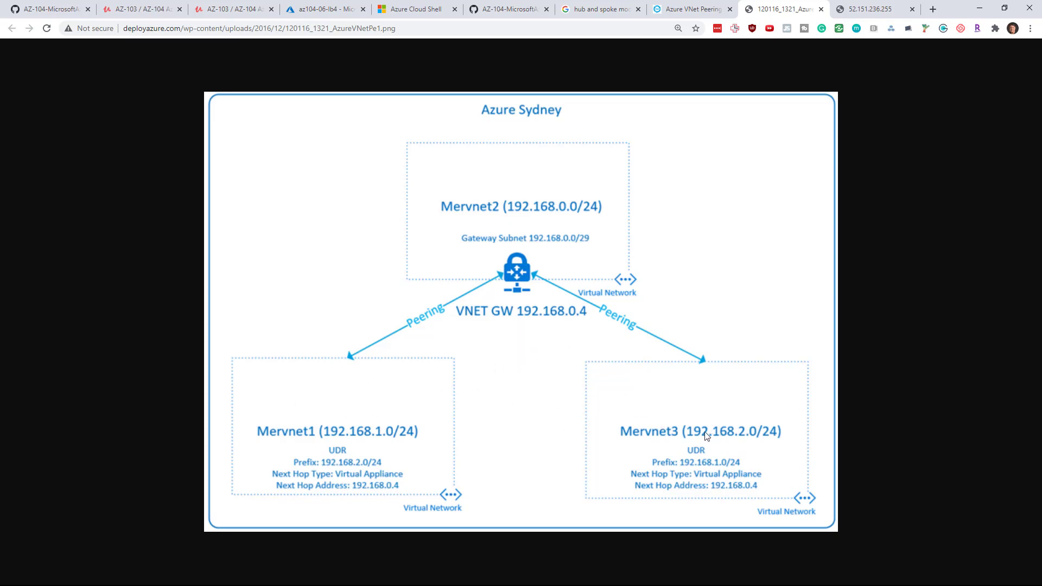
click(313, 6)
click(57, 7)
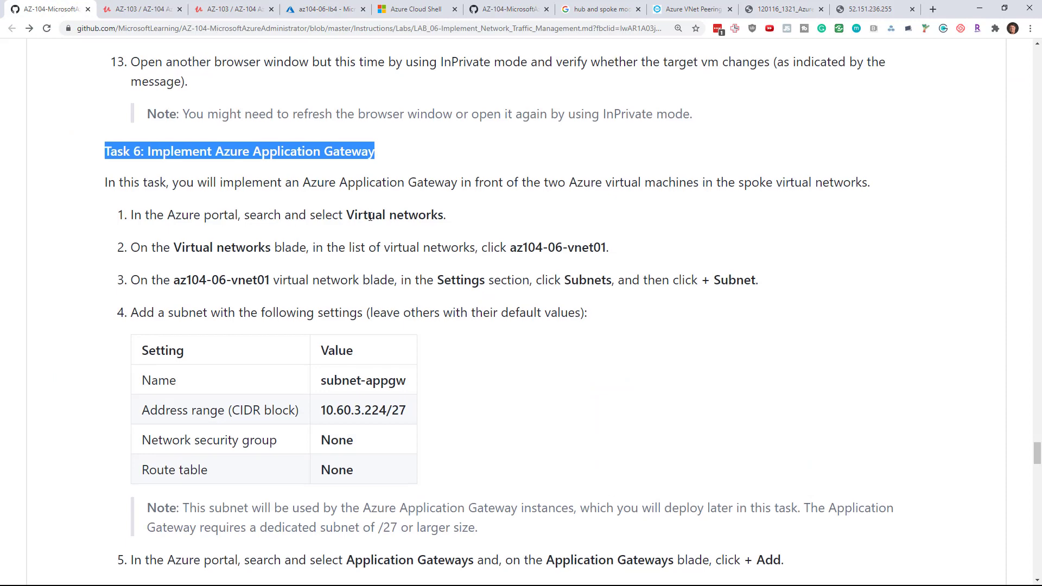
scroll(370, 217, down, 2)
scroll(504, 274, up, 2)
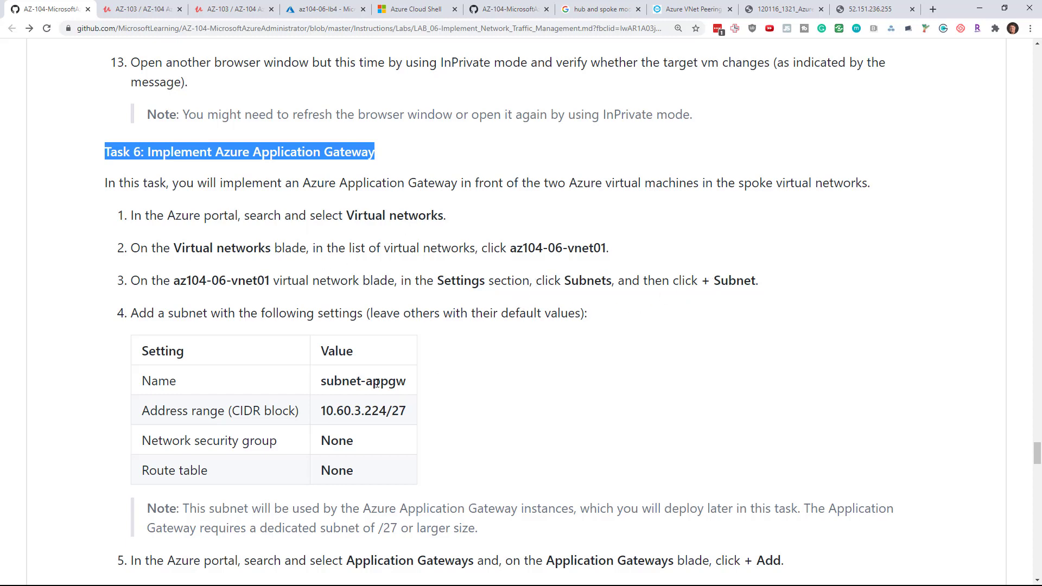
Step: Copy the subnet name subnet-appgw from the lab instructions and open the subnets of az104-06-vnet01 in the Azure portal
drag(320, 382, 412, 381)
key(ctrl+c)
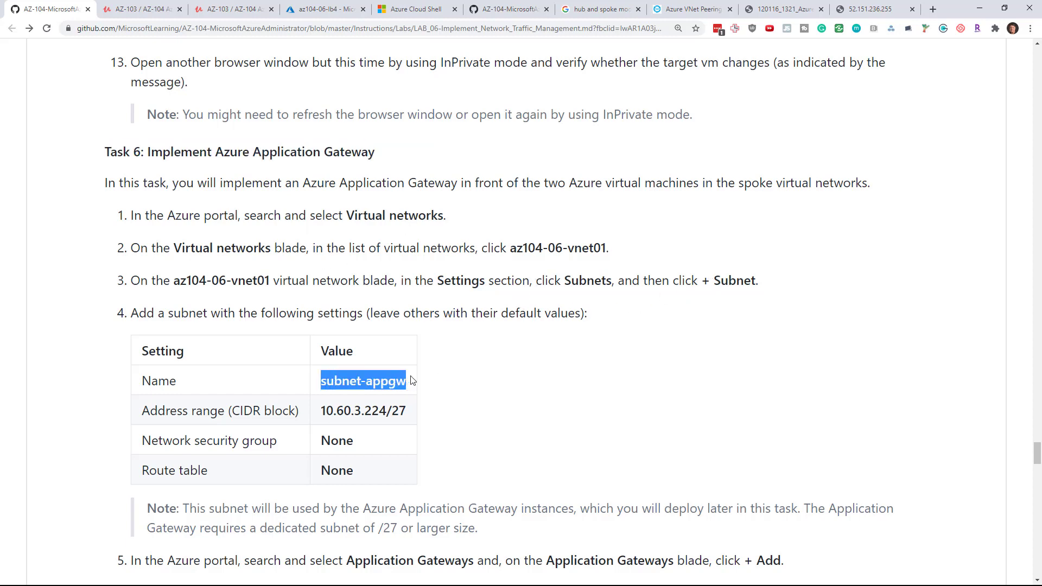
click(296, 7)
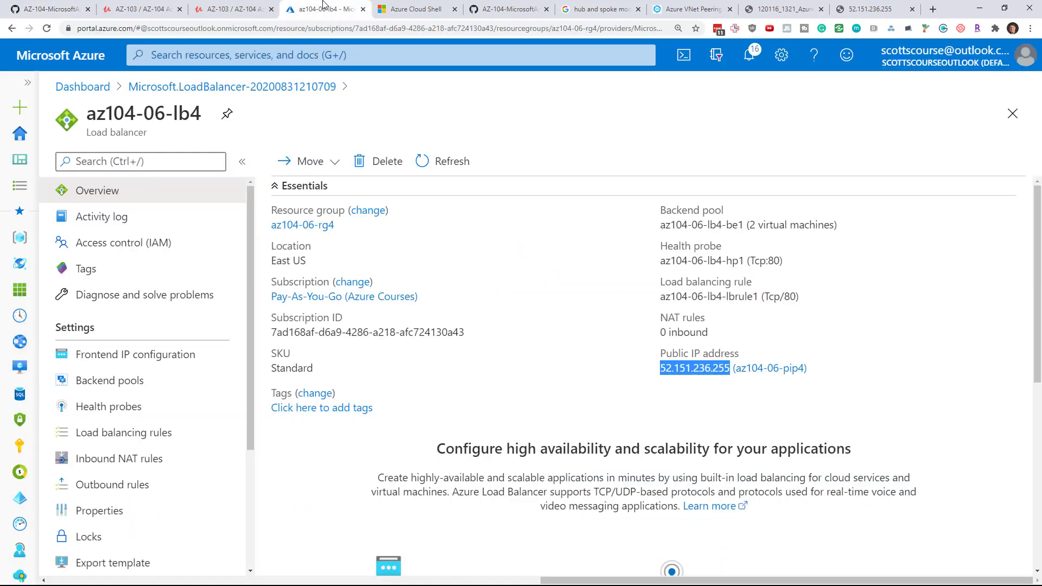
click(96, 87)
click(293, 249)
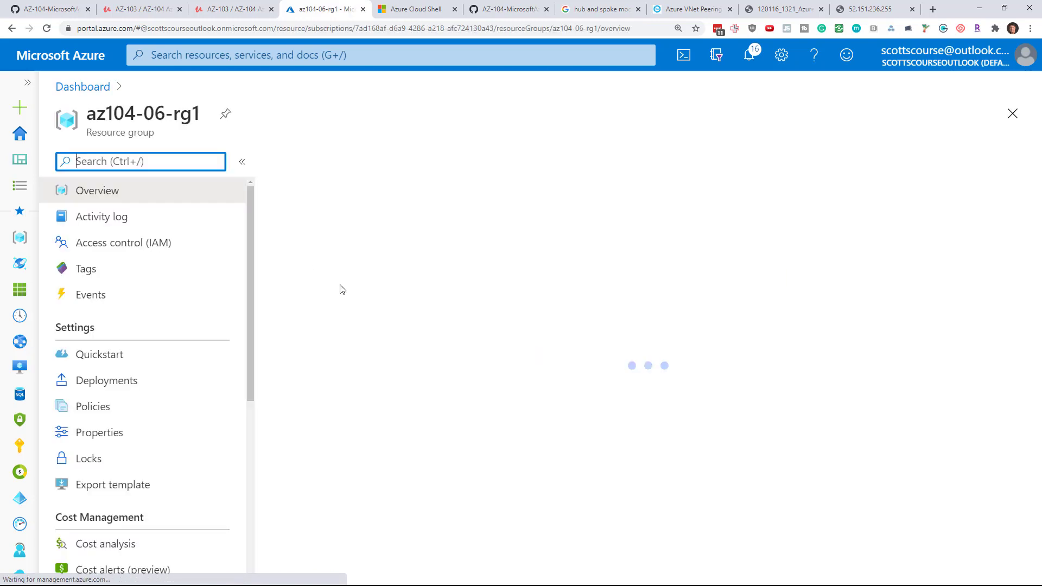
scroll(419, 470, down, 3)
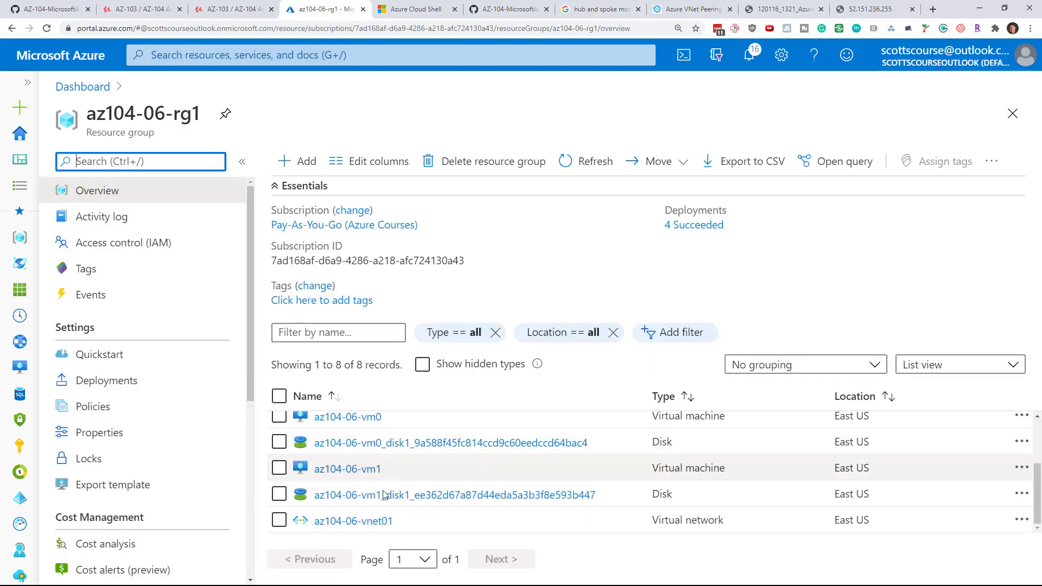
click(374, 525)
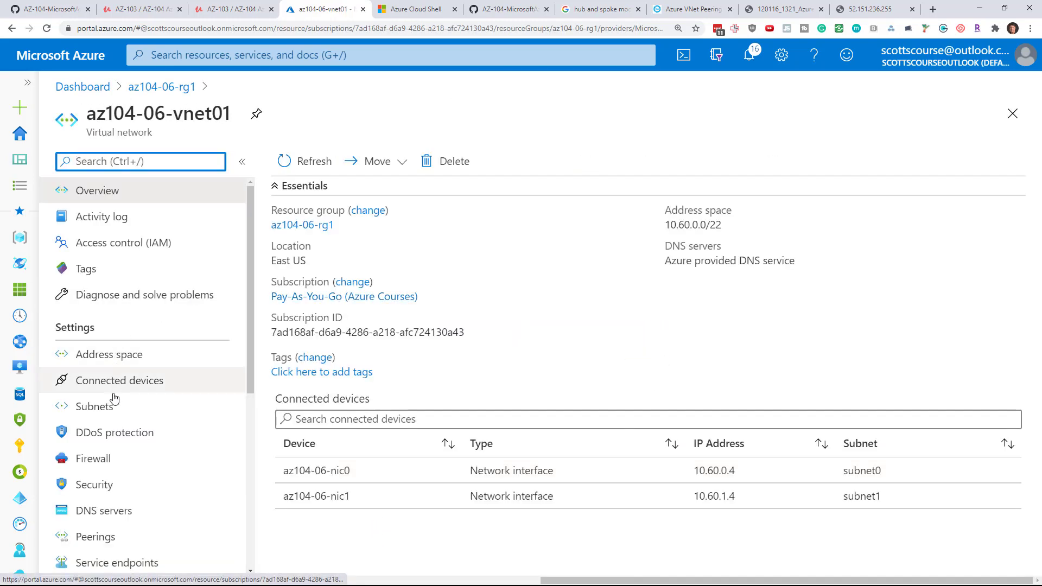
click(94, 406)
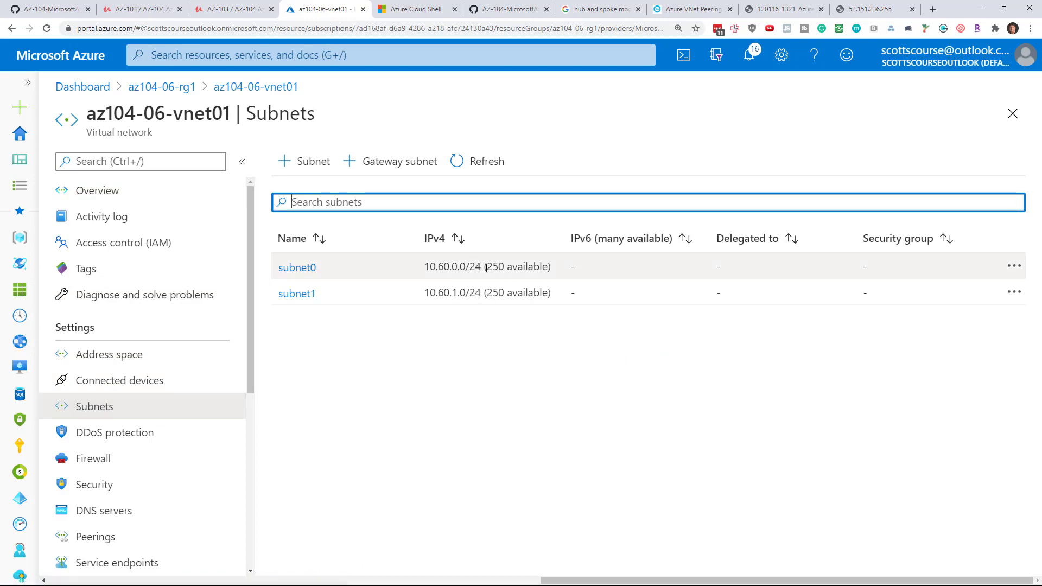
Step: Start adding a subnet to az104-06-vnet01 and name it subnet-appgw
click(56, 7)
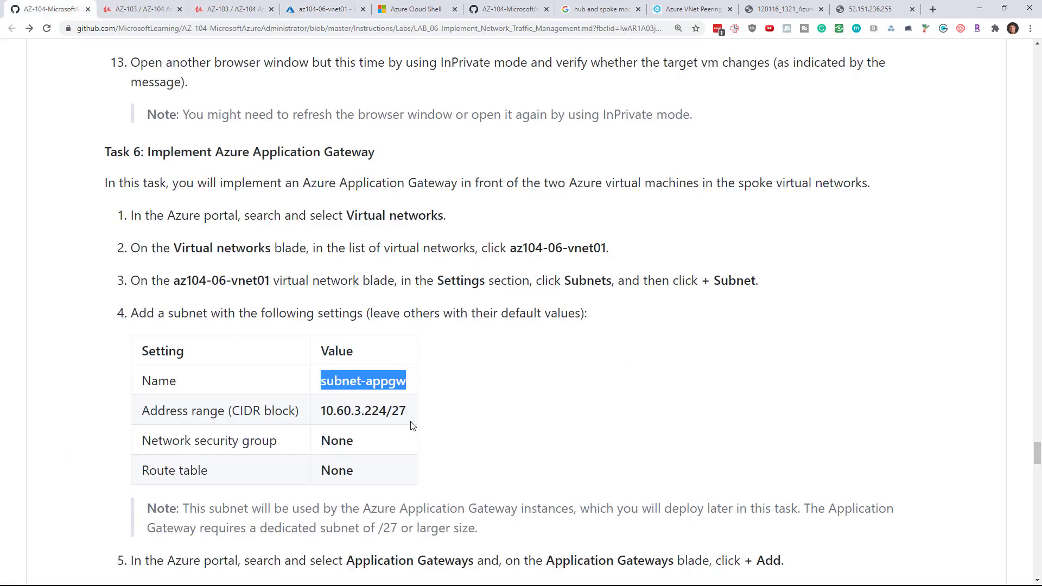
click(312, 10)
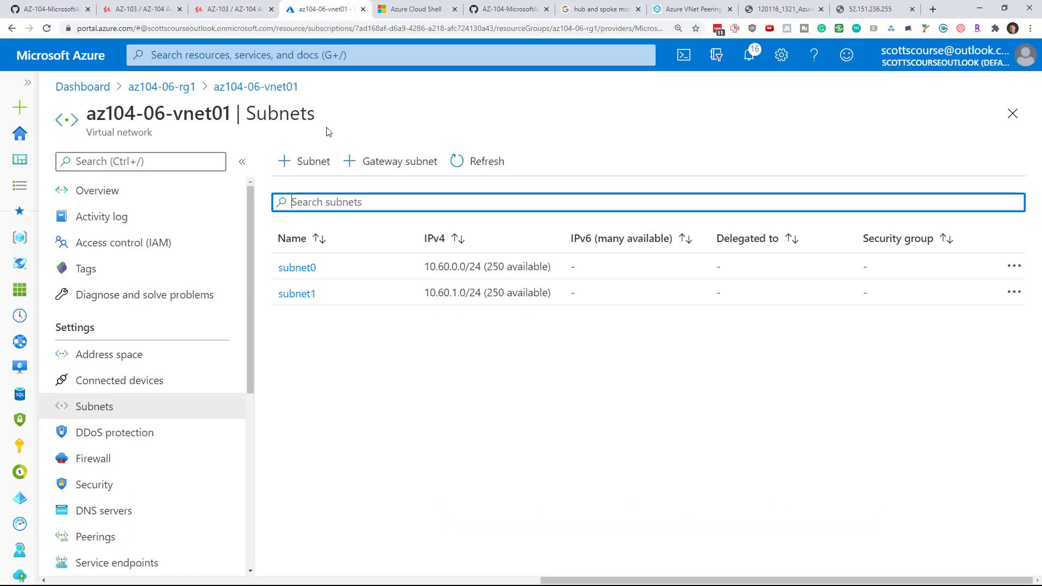
click(299, 162)
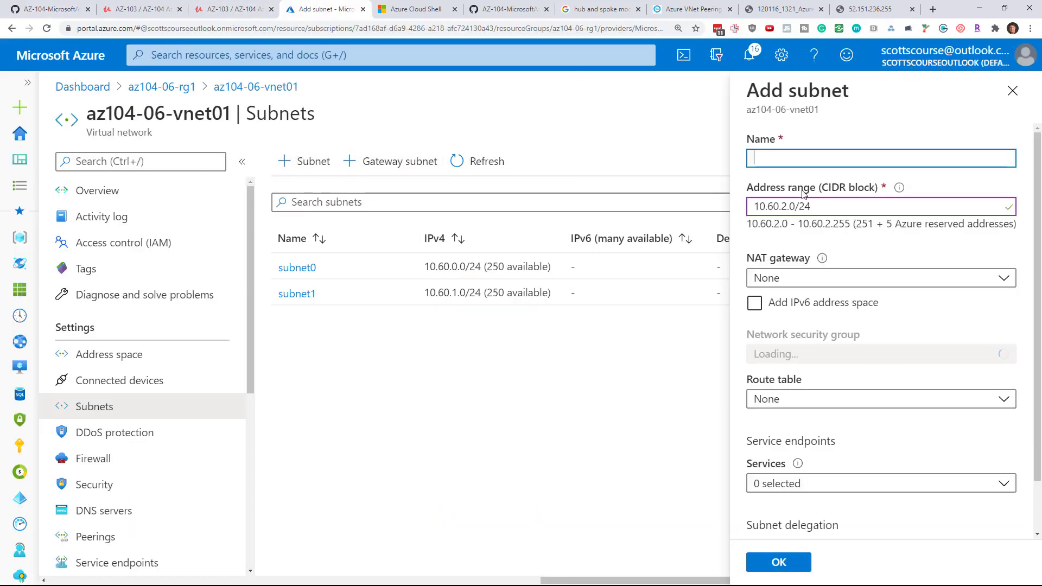
key(ctrl+v)
Step: Copy the address range 10.60.3.224/27 from the lab instructions and enter it as the new subnet's CIDR block
click(56, 5)
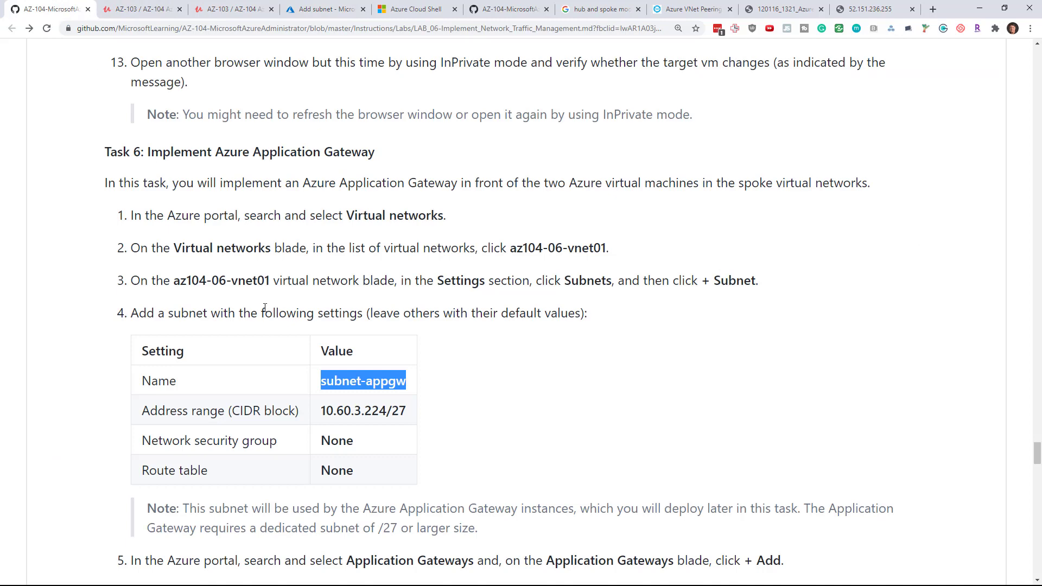
drag(321, 411, 405, 411)
key(ctrl+c)
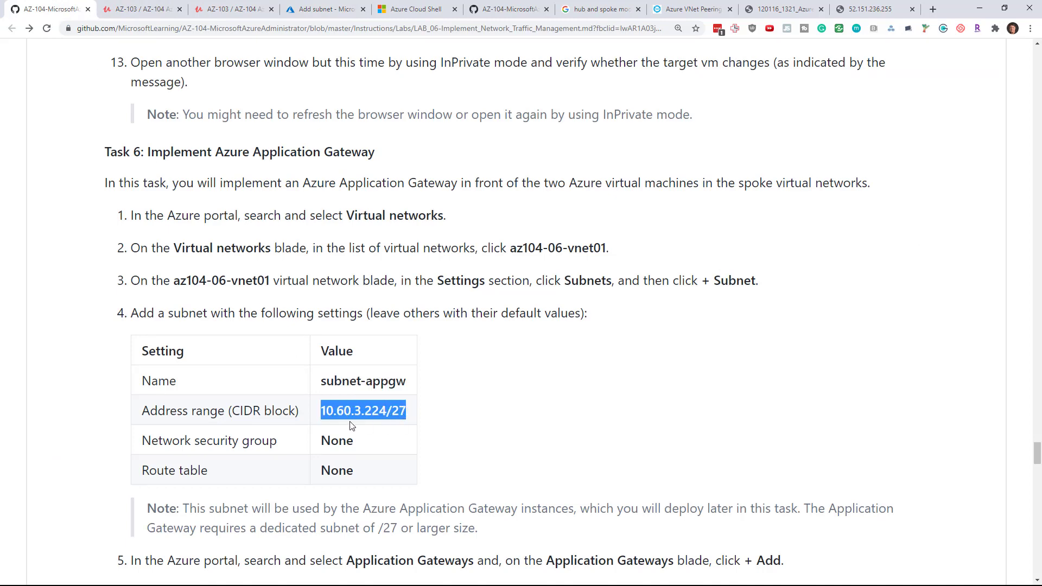
click(325, 9)
click(825, 210)
key(ctrl+a)
key(ctrl+v)
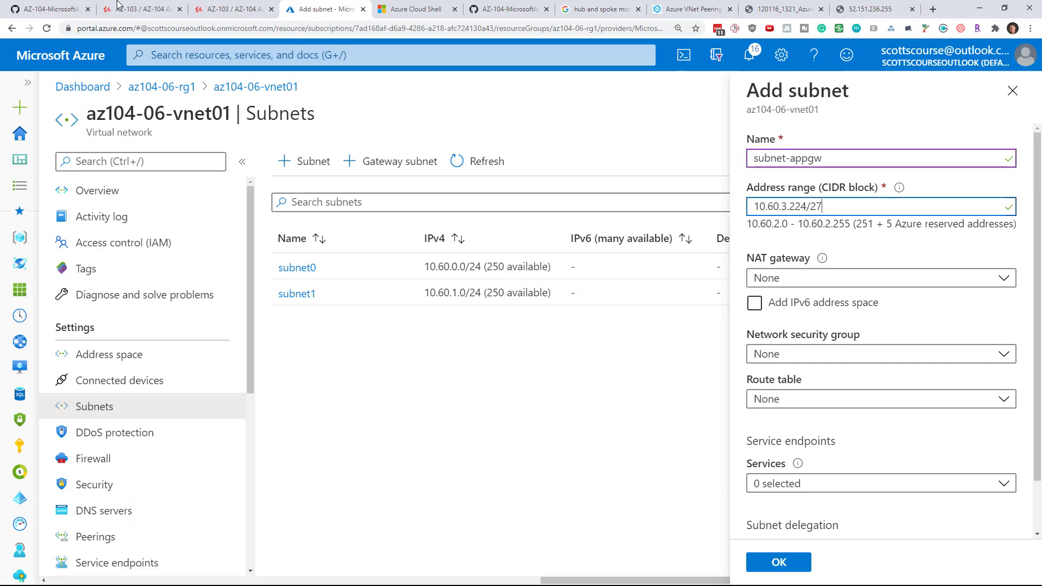
Step: Check the remaining subnet settings against the lab instructions and create the subnet with its other options at their defaults
click(51, 8)
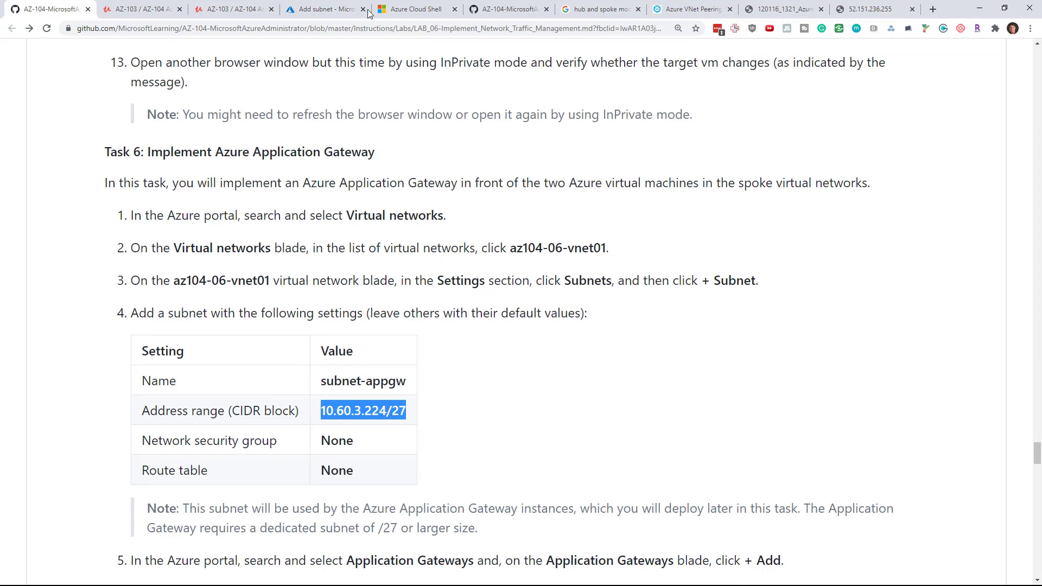
click(326, 9)
scroll(859, 331, down, 1)
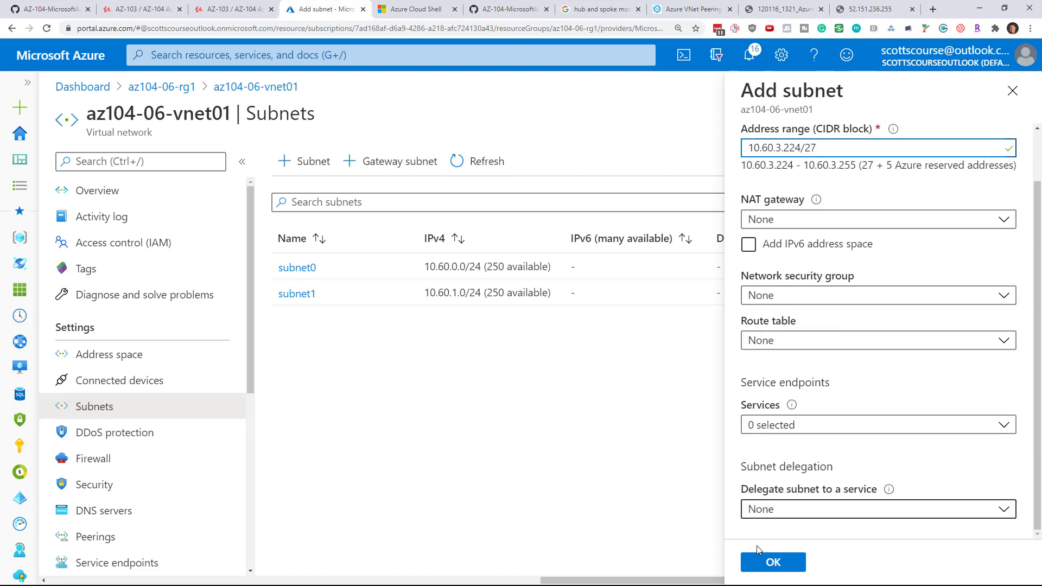
click(770, 564)
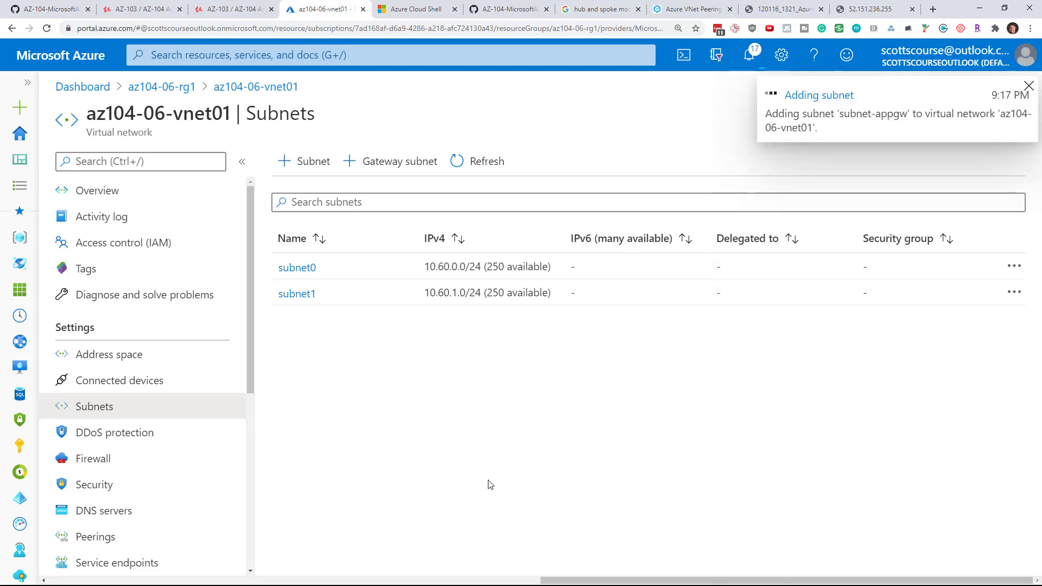
Step: Copy the service name Application Gateways from the lab instructions and refresh the subnet list of az104-06-vnet01
click(76, 8)
scroll(348, 281, down, 6)
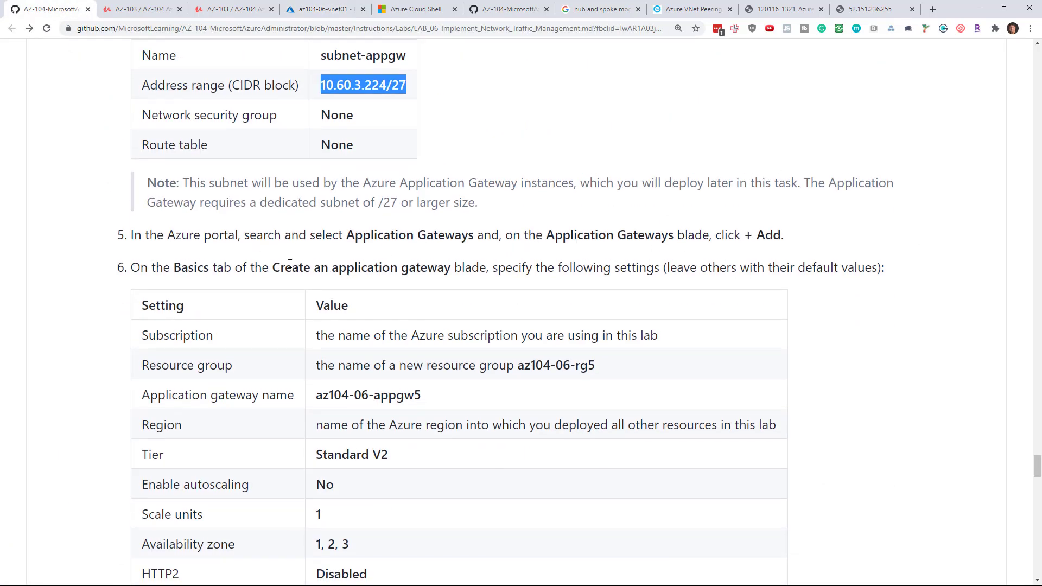
drag(548, 235, 674, 240)
key(ctrl+c)
scroll(488, 350, down, 2)
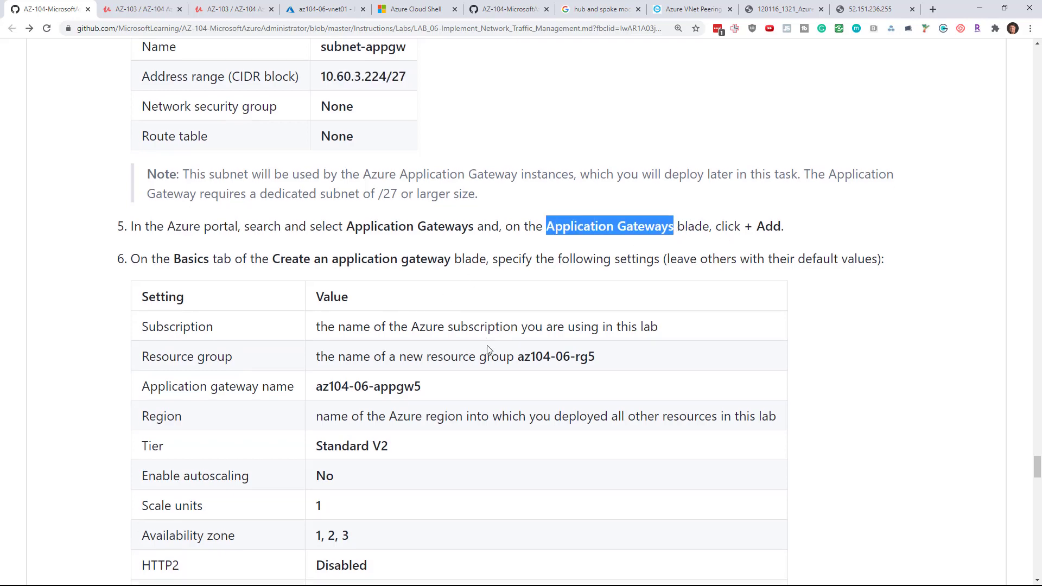
click(323, 9)
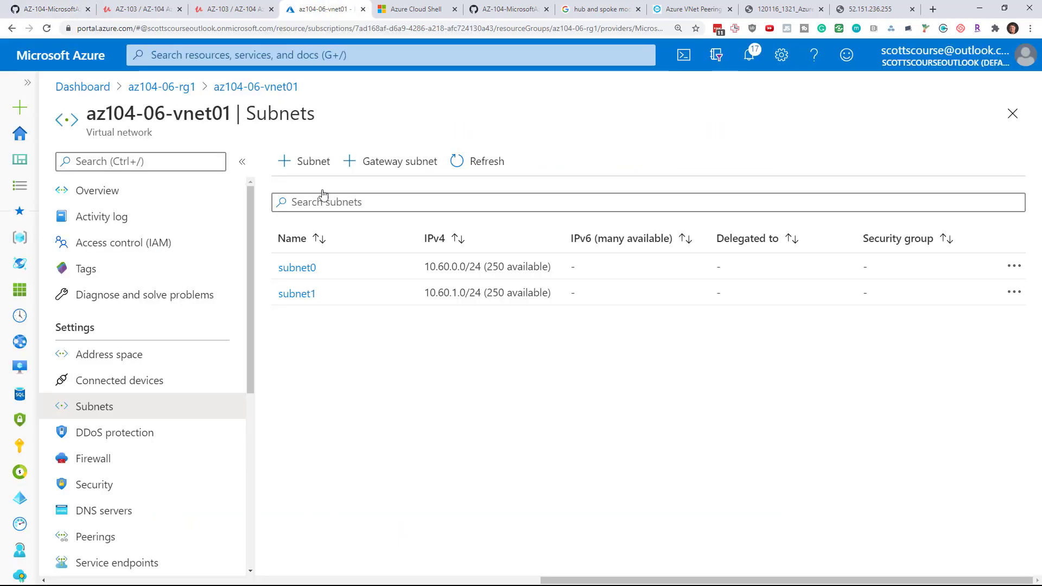
click(472, 161)
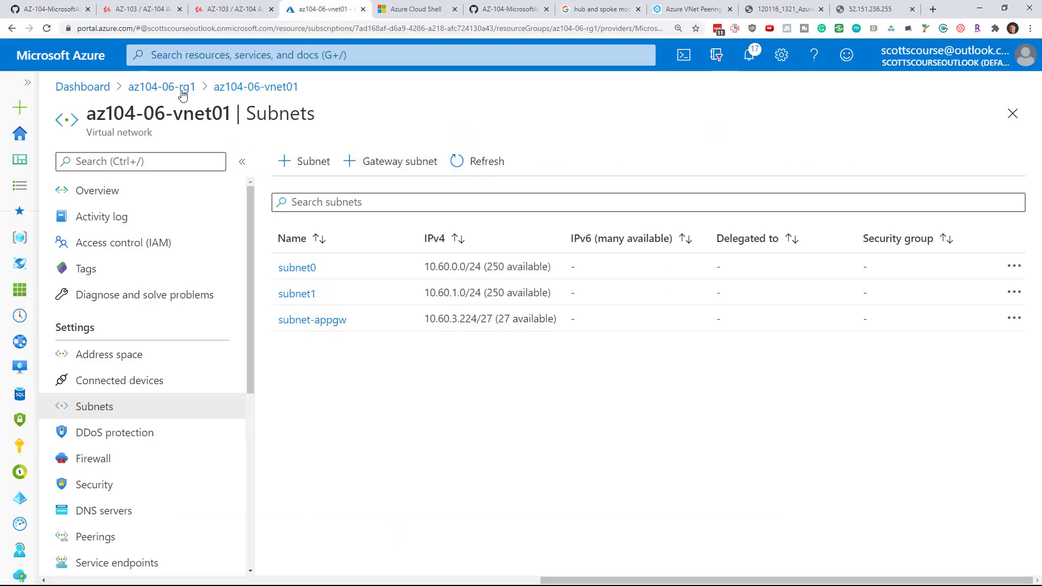
Step: Search the Azure portal for Application Gateways, and from that service start creating an application gateway
click(83, 87)
click(186, 57)
key(ctrl+v)
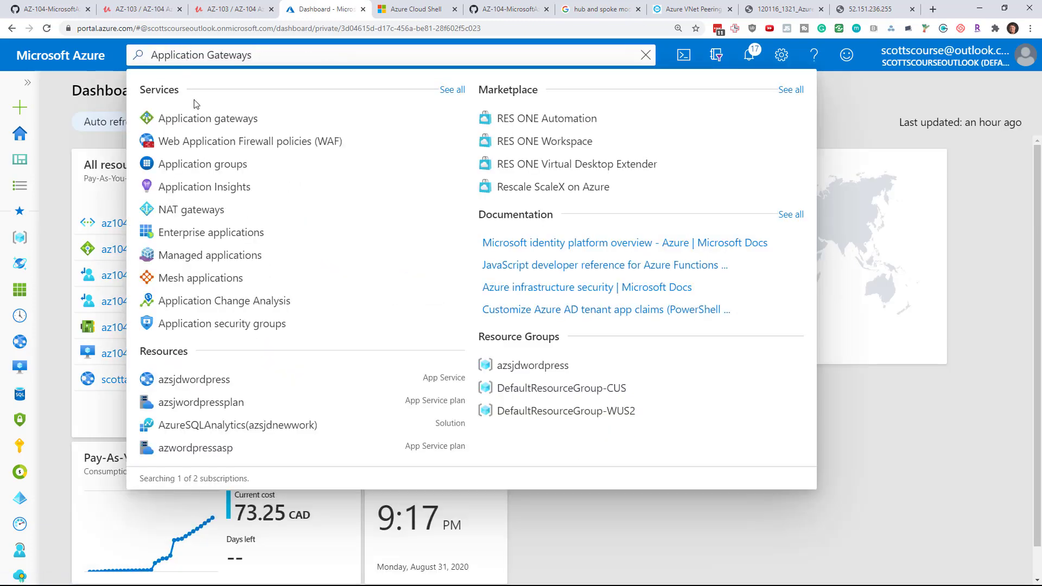
click(198, 115)
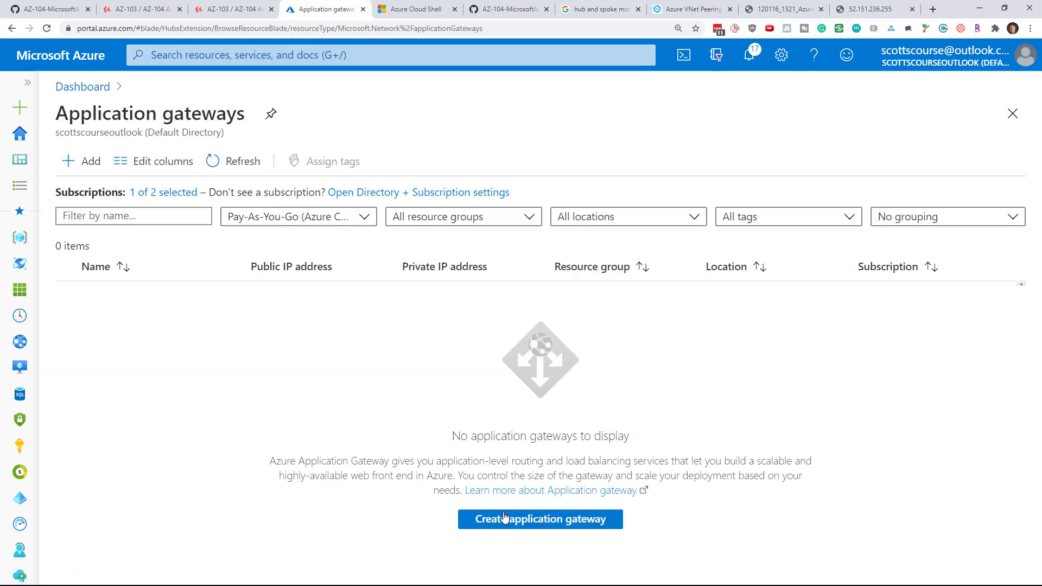
Step: Copy the resource group name from the lab instructions and create the new resource group az104-06-rg5 for the gateway
click(56, 8)
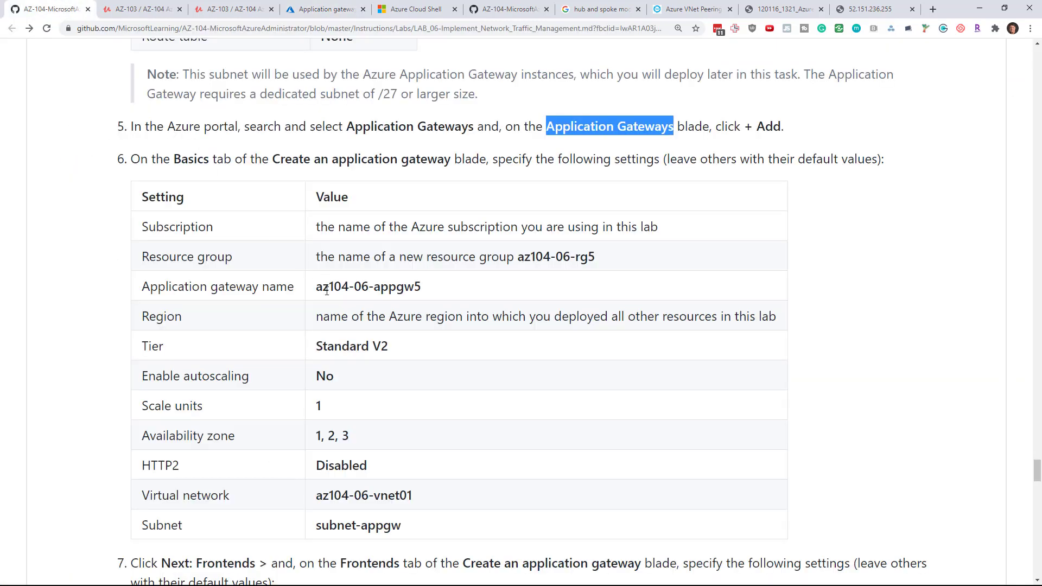
drag(316, 288, 421, 288)
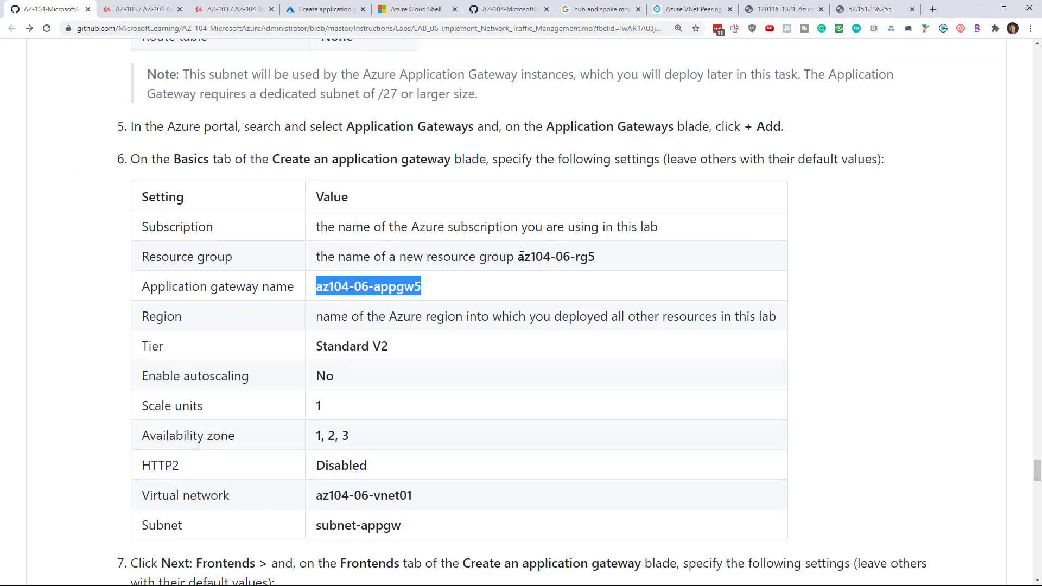
drag(519, 256, 606, 263)
key(ctrl+c)
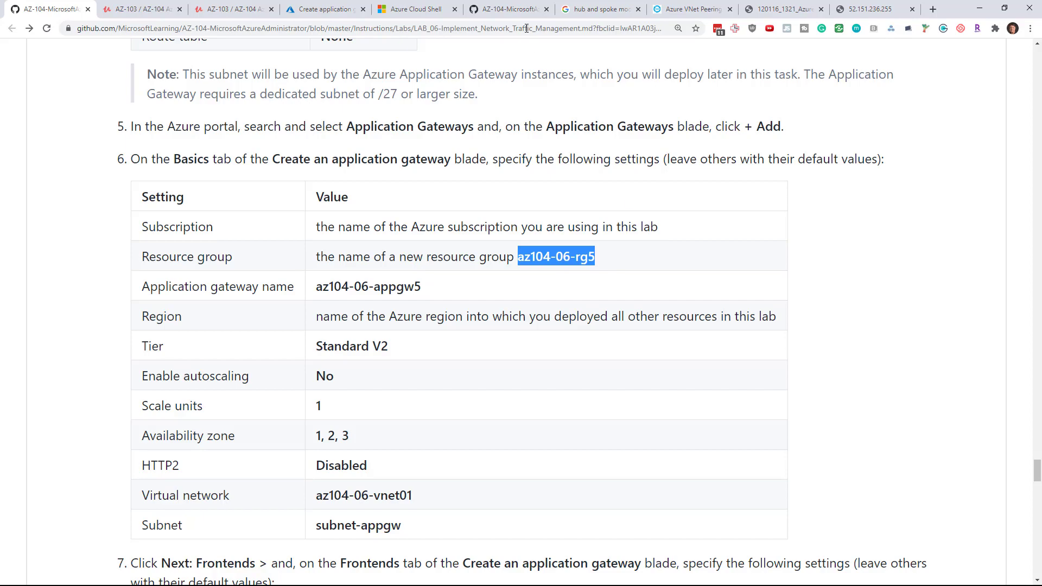
click(513, 9)
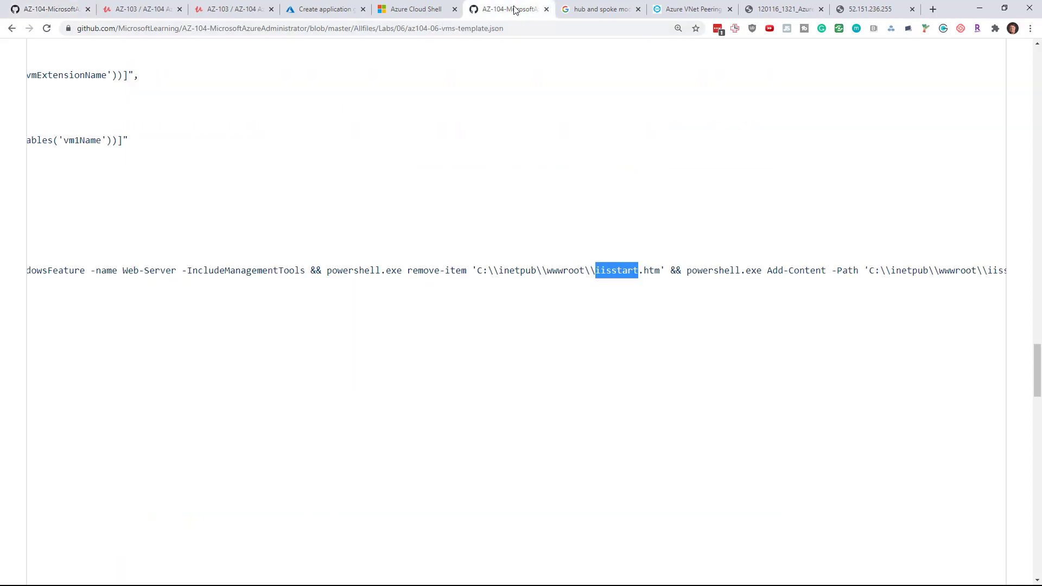
click(351, 5)
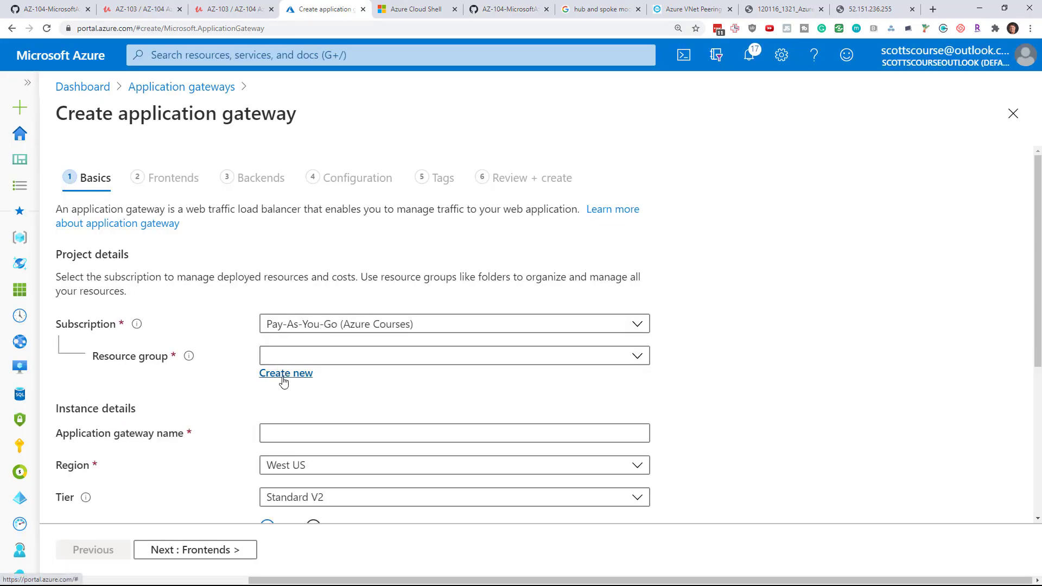
click(282, 375)
key(ctrl+v)
click(319, 529)
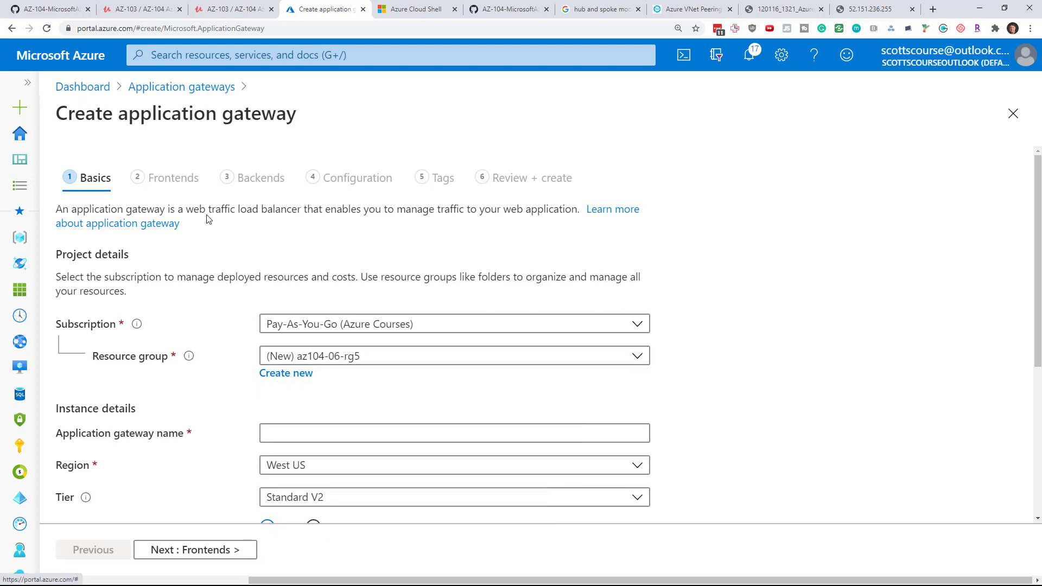
Step: Copy the gateway name from the lab instructions and name the application gateway az104-06-appgw5
key(ctrl+1)
drag(318, 288, 428, 299)
key(ctrl+c)
scroll(380, 293, down, 1)
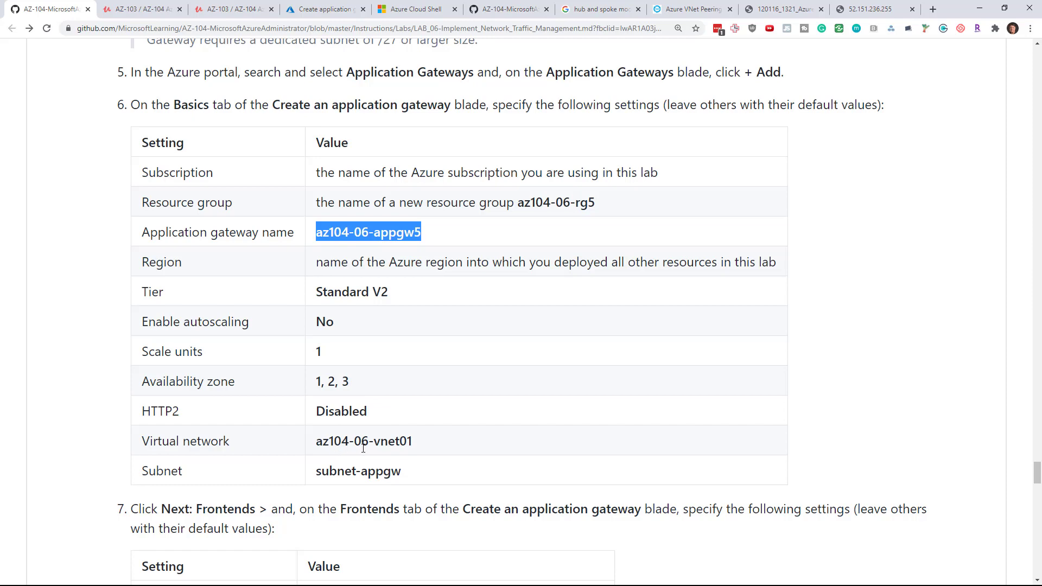
click(325, 9)
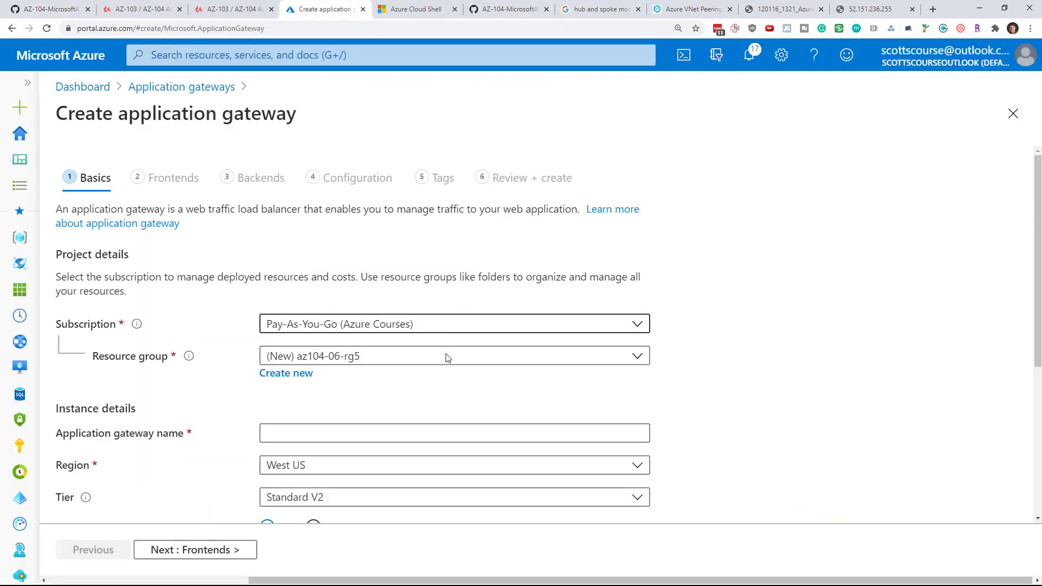
scroll(447, 356, down, 3)
click(285, 270)
key(ctrl+v)
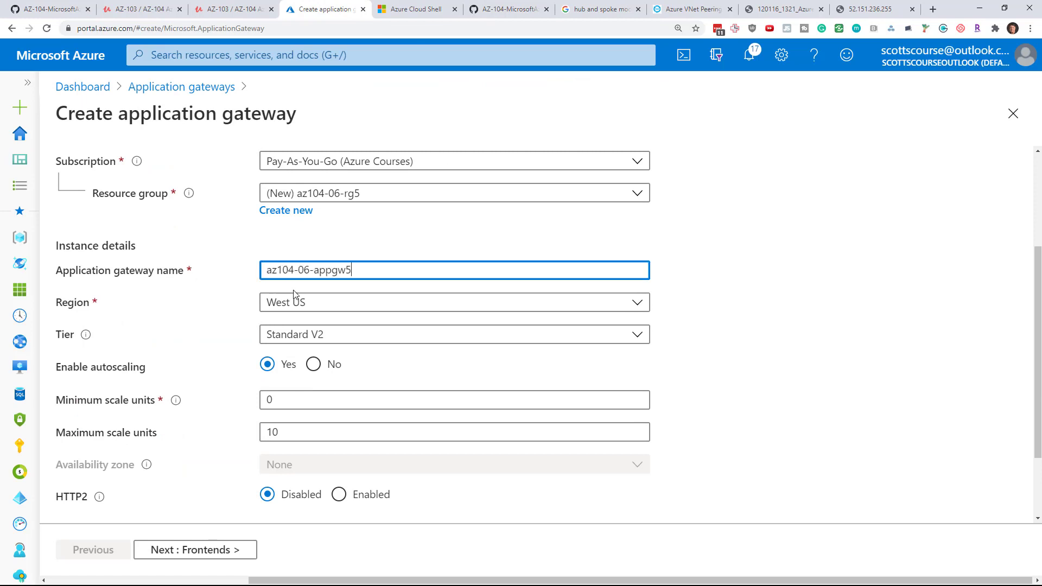
Step: Set the application gateway's region to East US
click(329, 312)
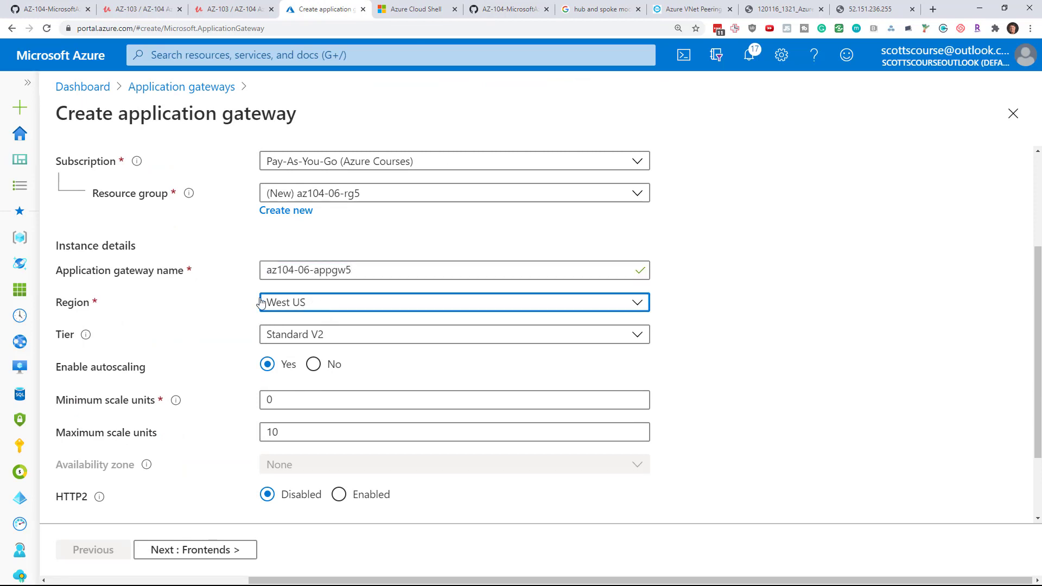
text(east)
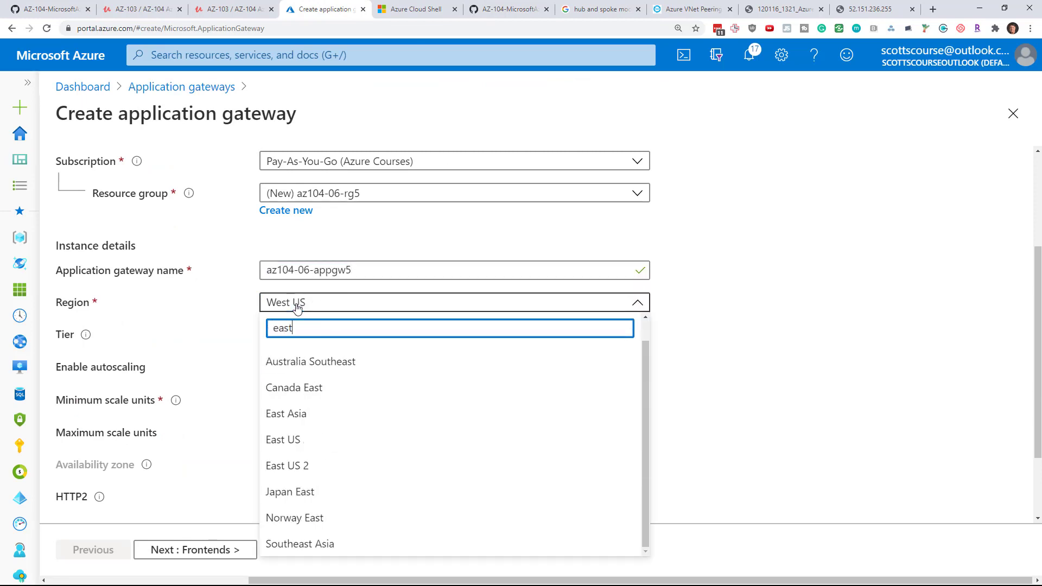
click(308, 438)
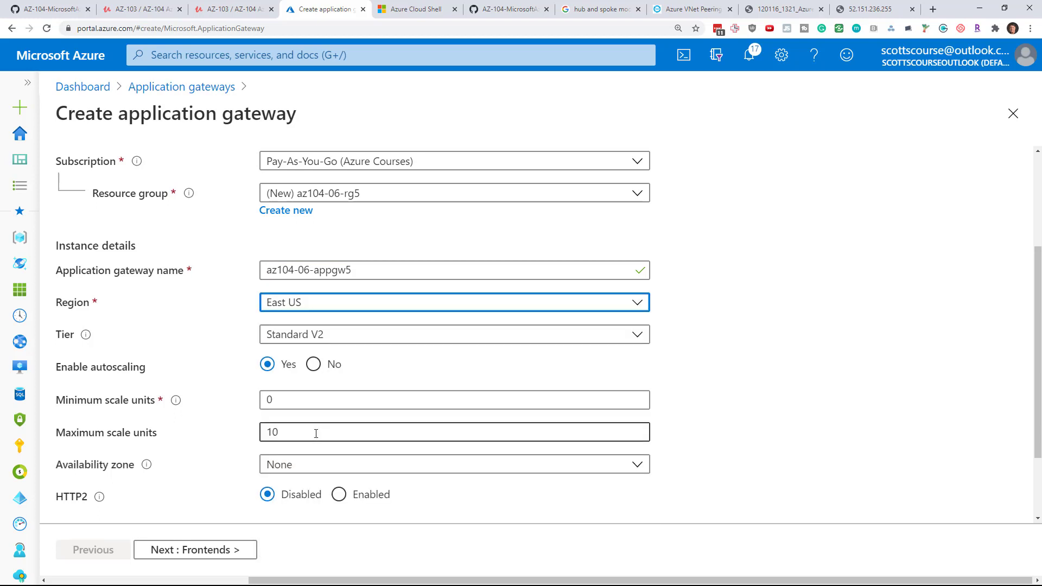
Step: Turn off autoscaling for the application gateway and set its scale units to 1
scroll(238, 305, down, 2)
scroll(237, 303, up, 2)
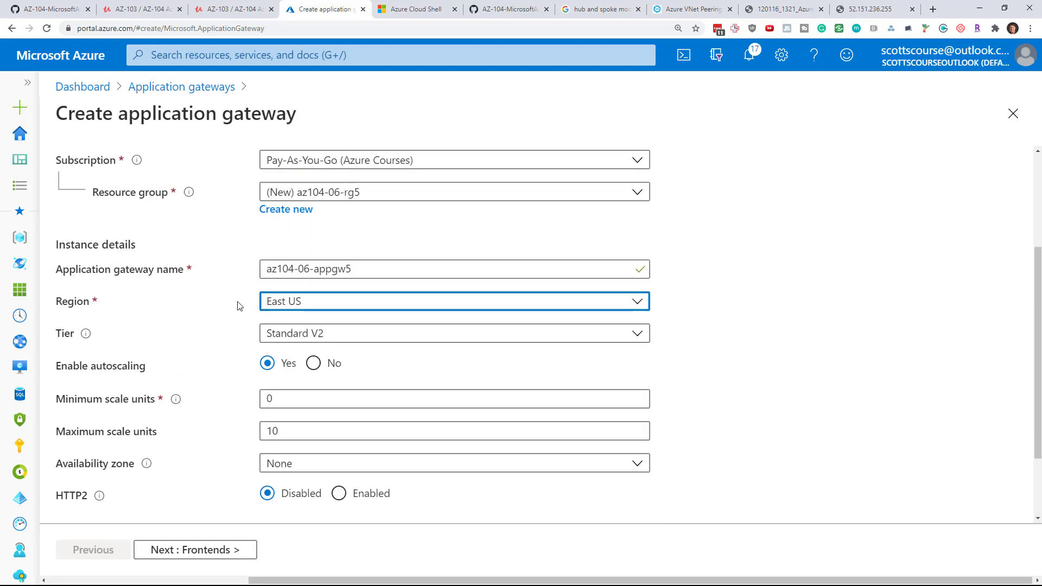
click(314, 373)
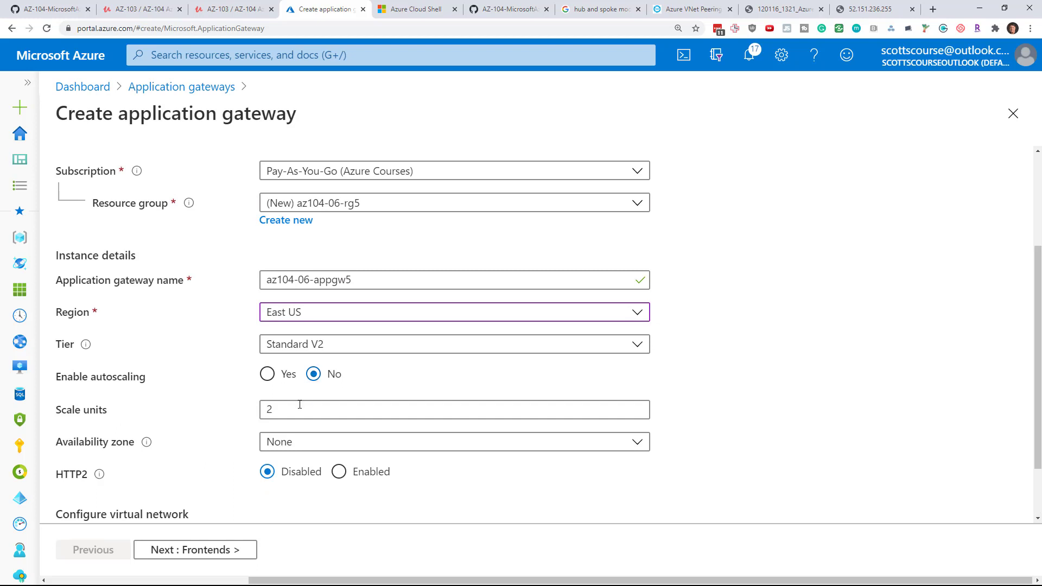
drag(274, 411, 255, 409)
text(1)
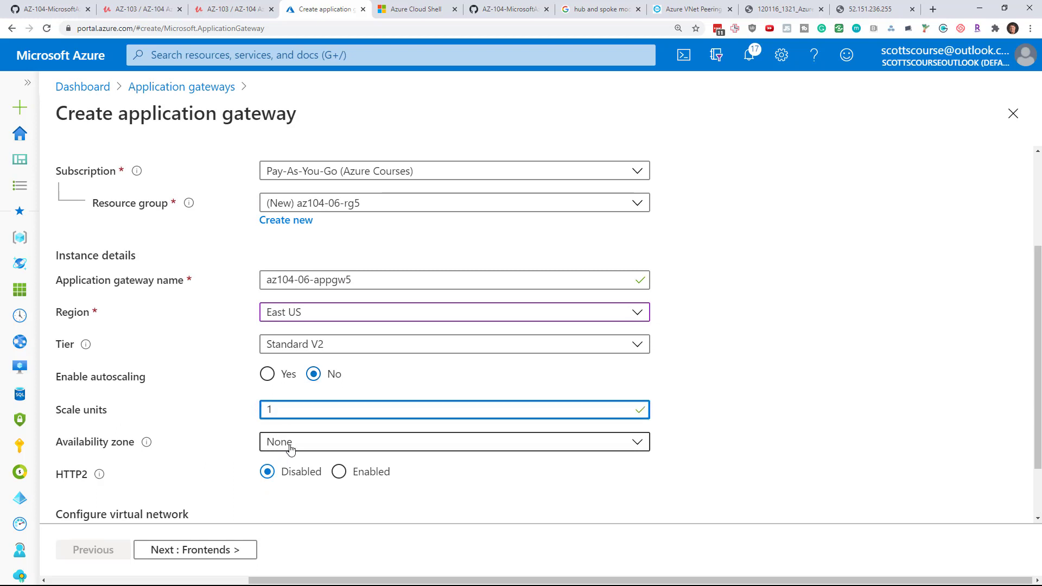
Step: Assign the application gateway to availability zones 1, 2 and 3
click(288, 443)
click(274, 465)
click(275, 491)
click(275, 517)
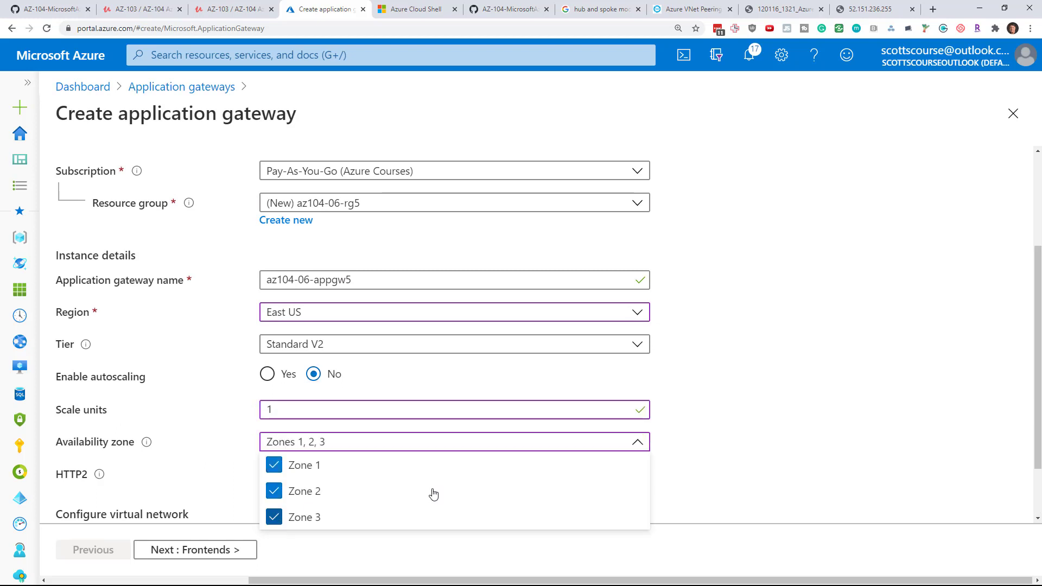
click(777, 387)
Step: Select az104-06-vnet01 as the gateway's virtual network and continue to the frontend settings
scroll(681, 384, down, 2)
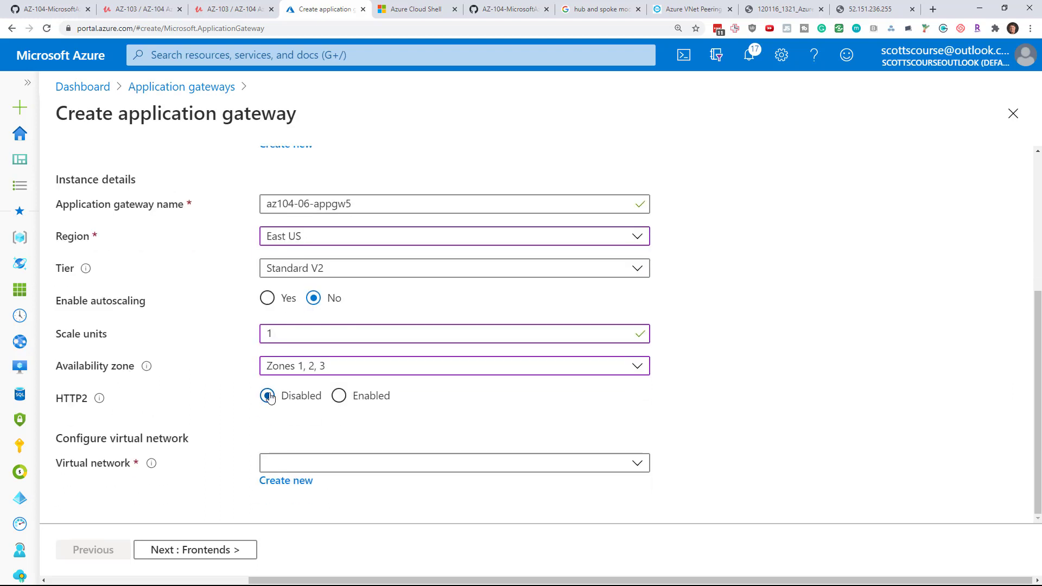
click(319, 468)
click(333, 314)
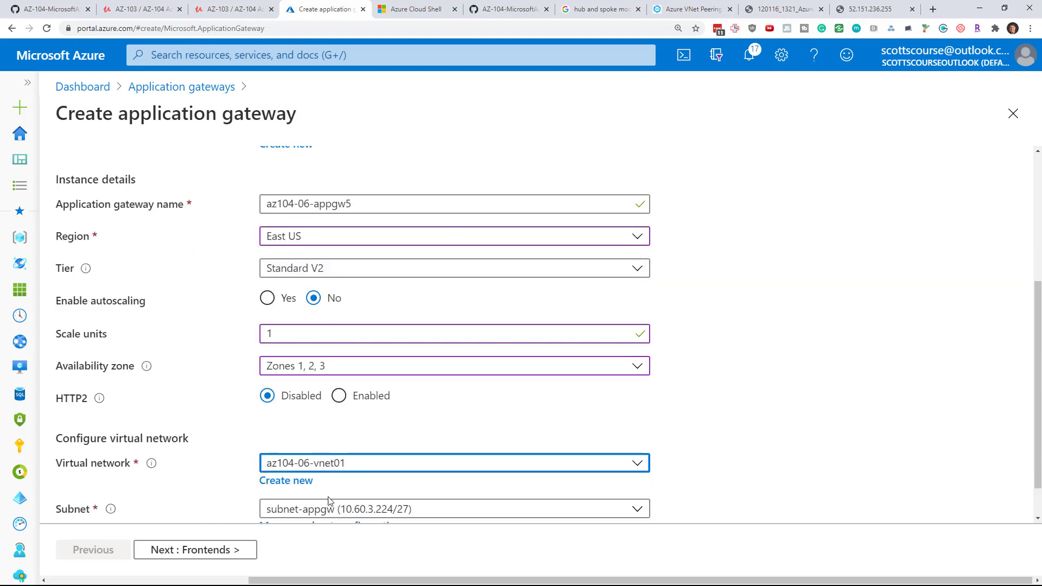
scroll(327, 467, down, 1)
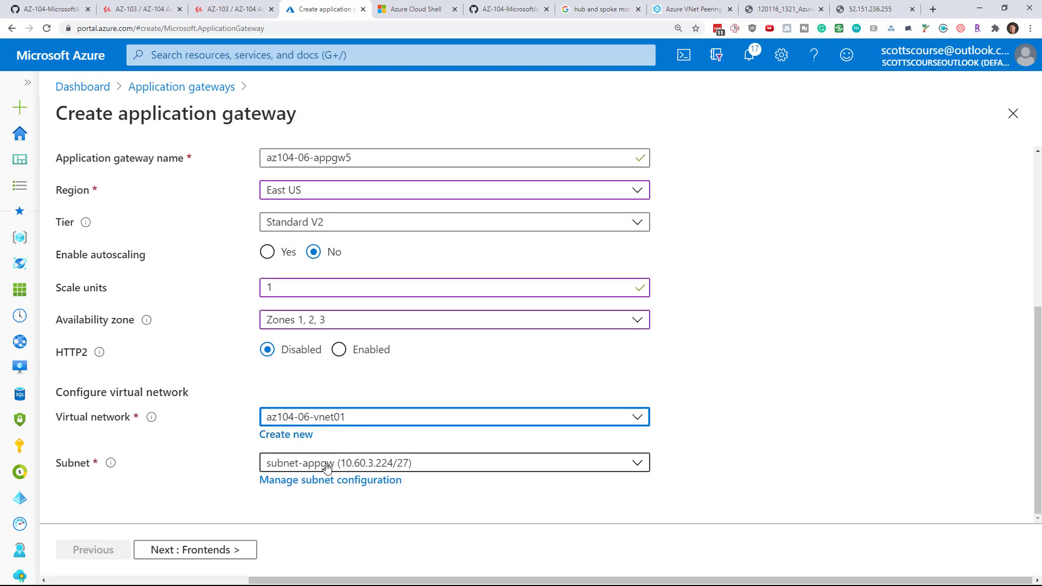
click(189, 550)
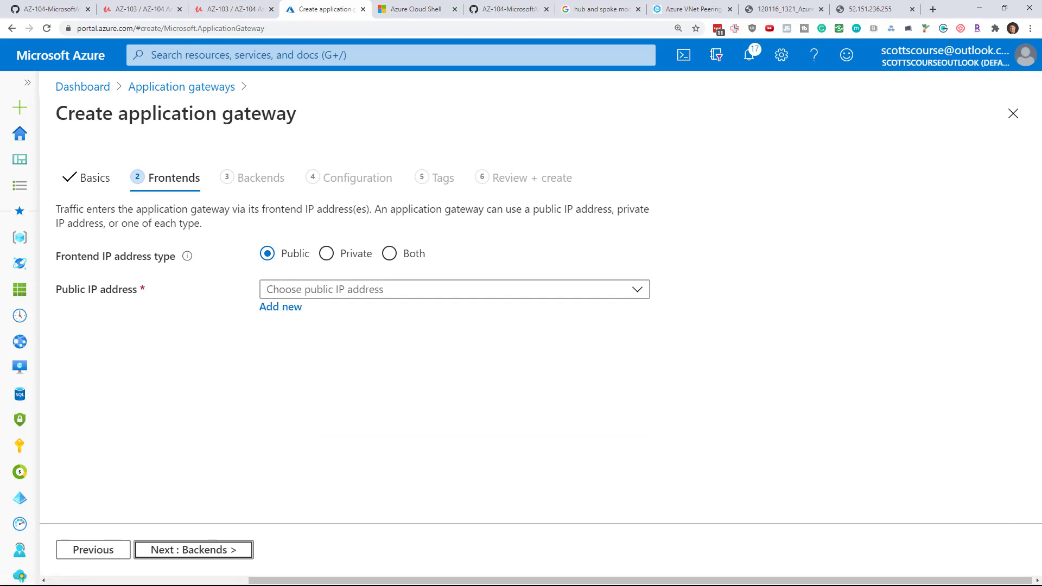
Step: Copy the public IP name from the lab instructions and add the new public IP address az104-06-pip5 to the gateway's frontend
click(49, 8)
scroll(528, 192, down, 5)
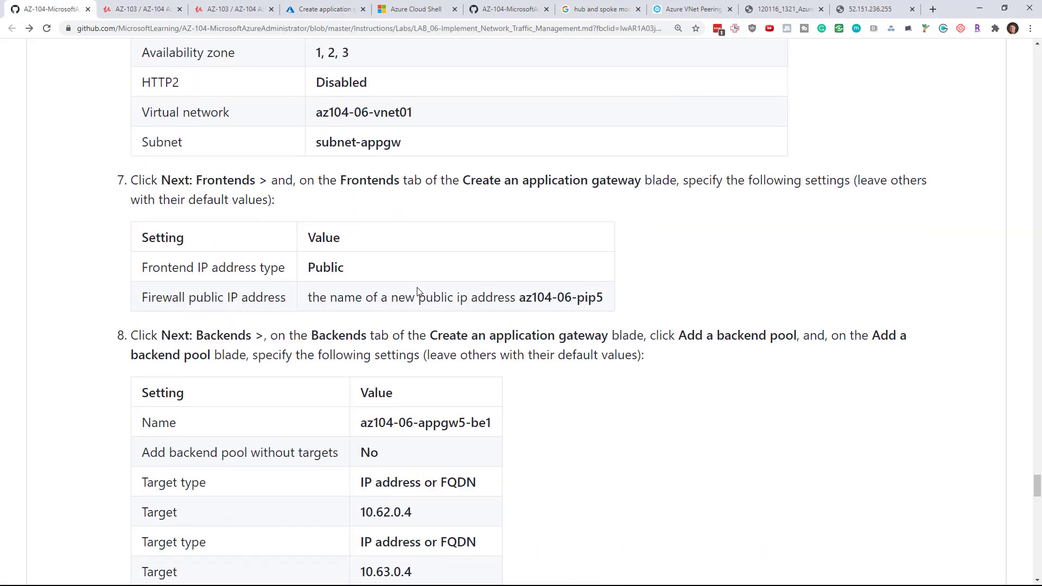
drag(522, 191, 586, 185)
key(ctrl+c)
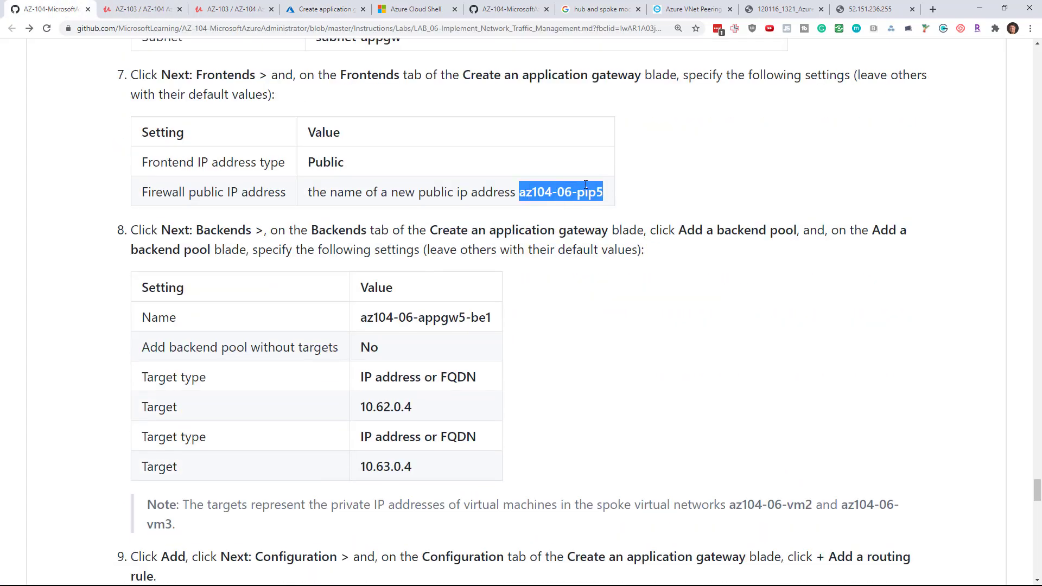
click(322, 6)
click(282, 307)
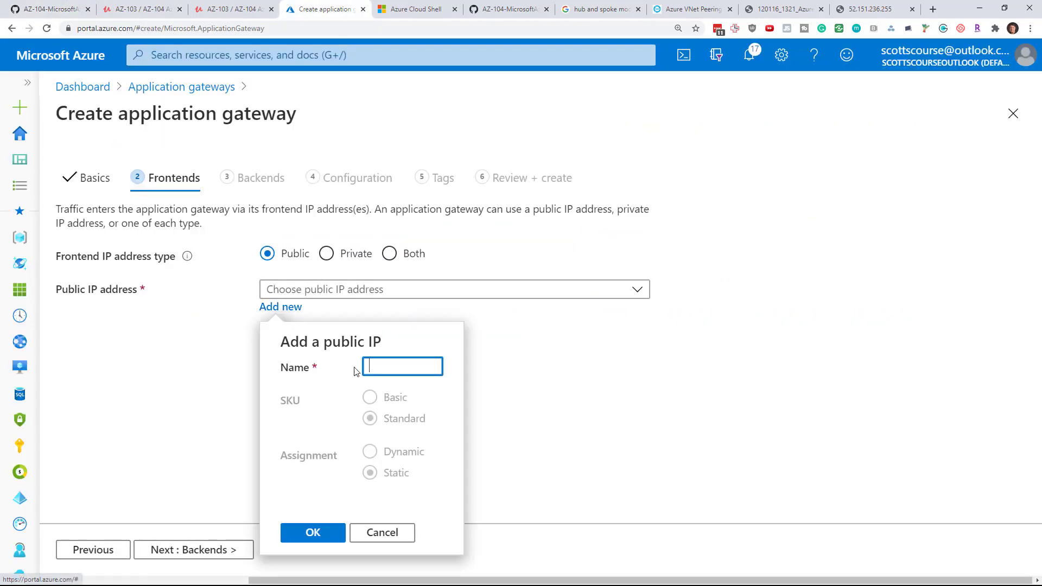
key(ctrl+v)
click(312, 532)
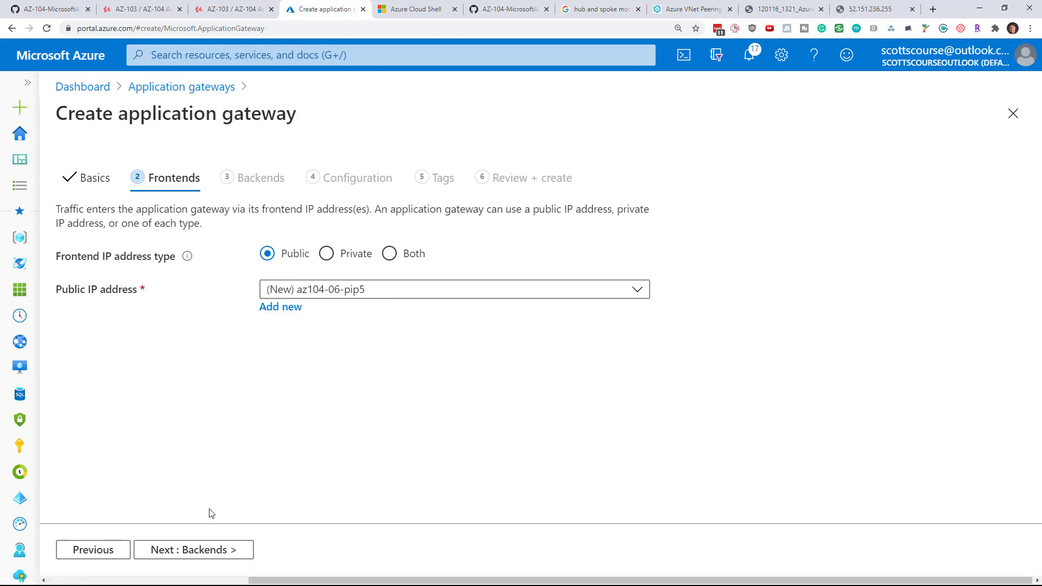
Step: Start adding a backend pool and name it az104-06-appgw5-be1, copying the name from the lab instructions
click(196, 550)
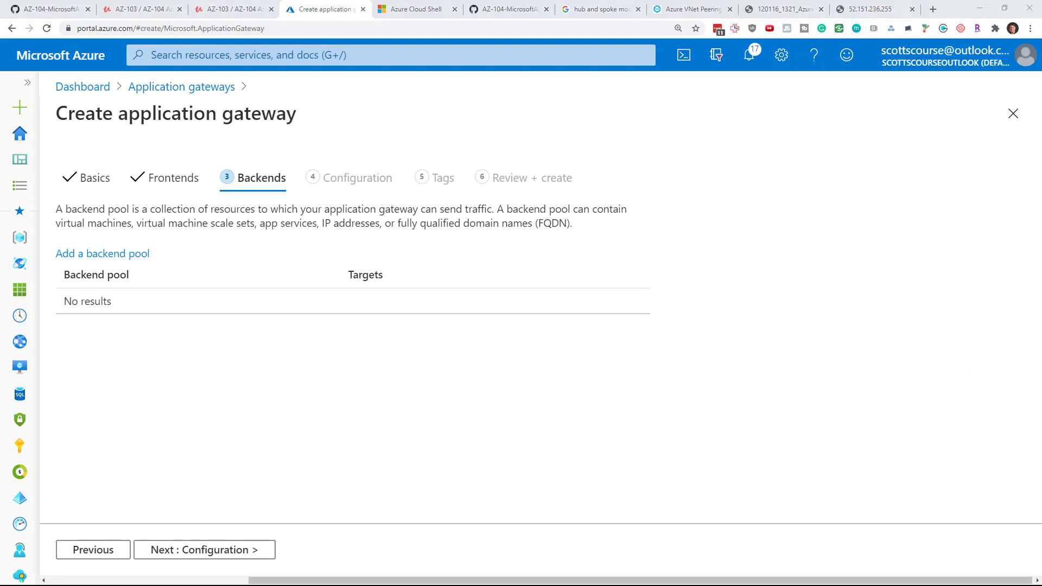
click(106, 255)
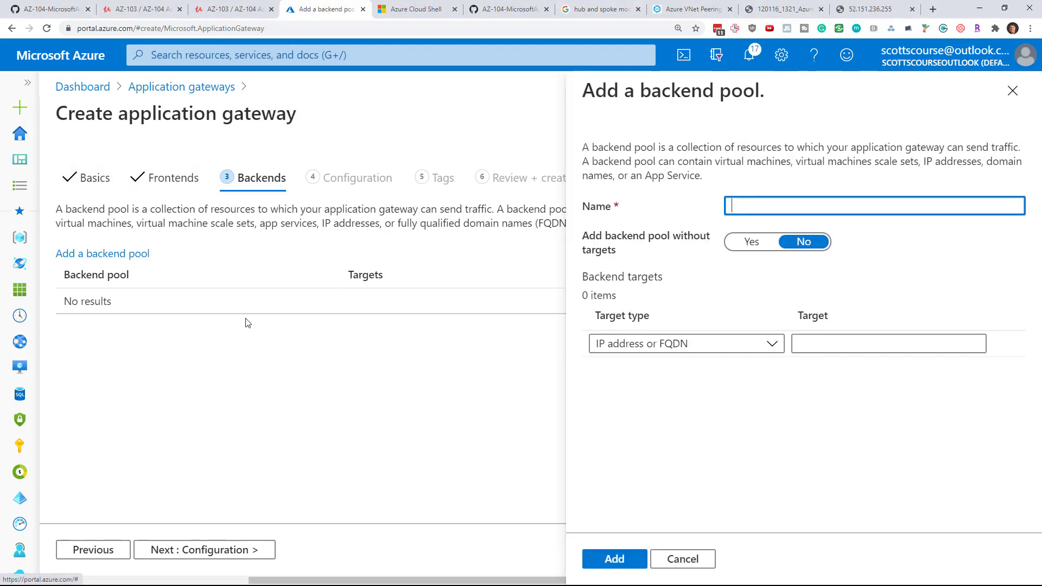
click(52, 9)
scroll(326, 239, down, 2)
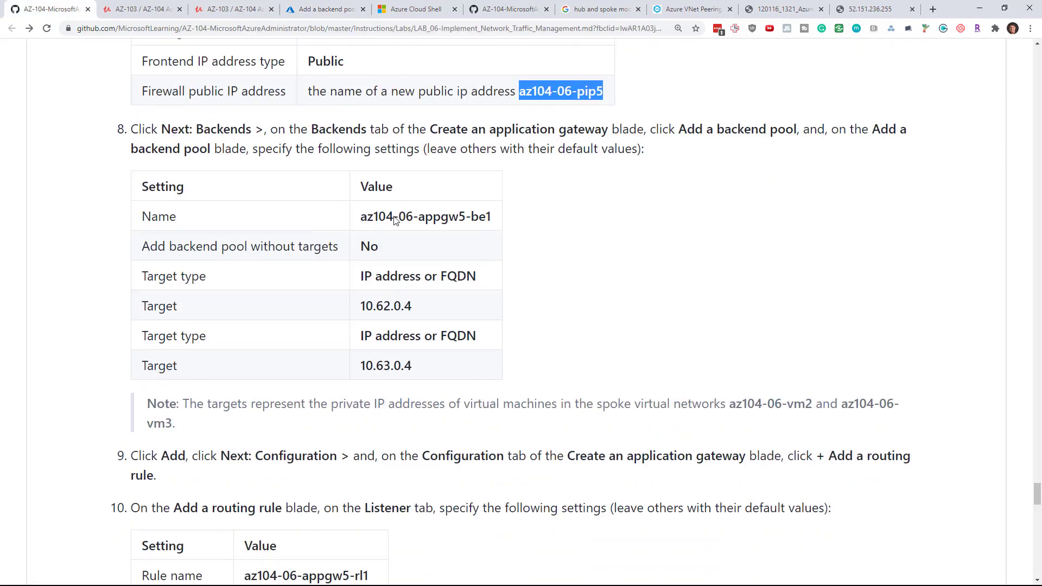
drag(358, 211, 498, 217)
key(ctrl+c)
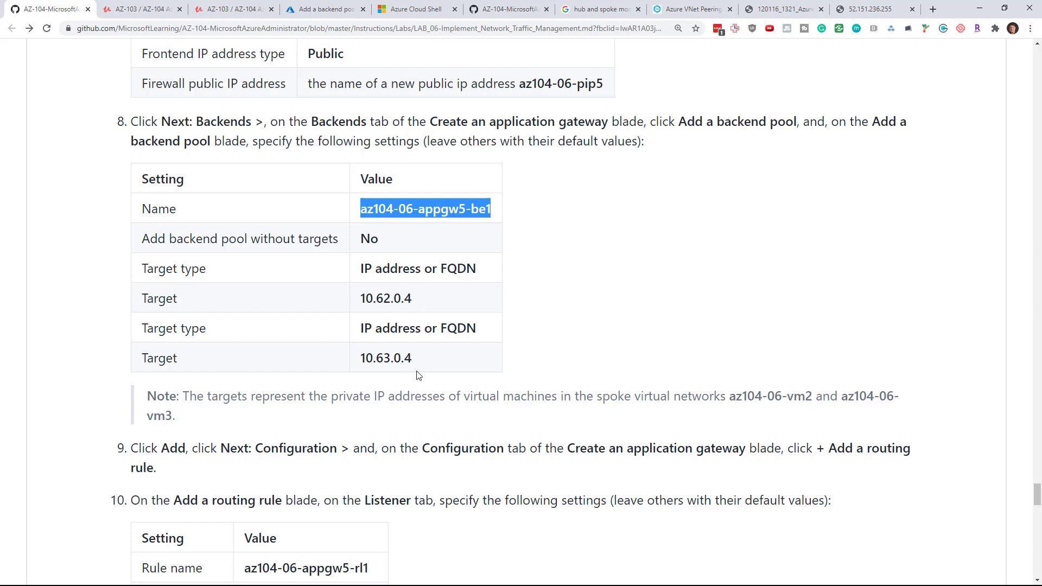
click(286, 15)
key(ctrl+v)
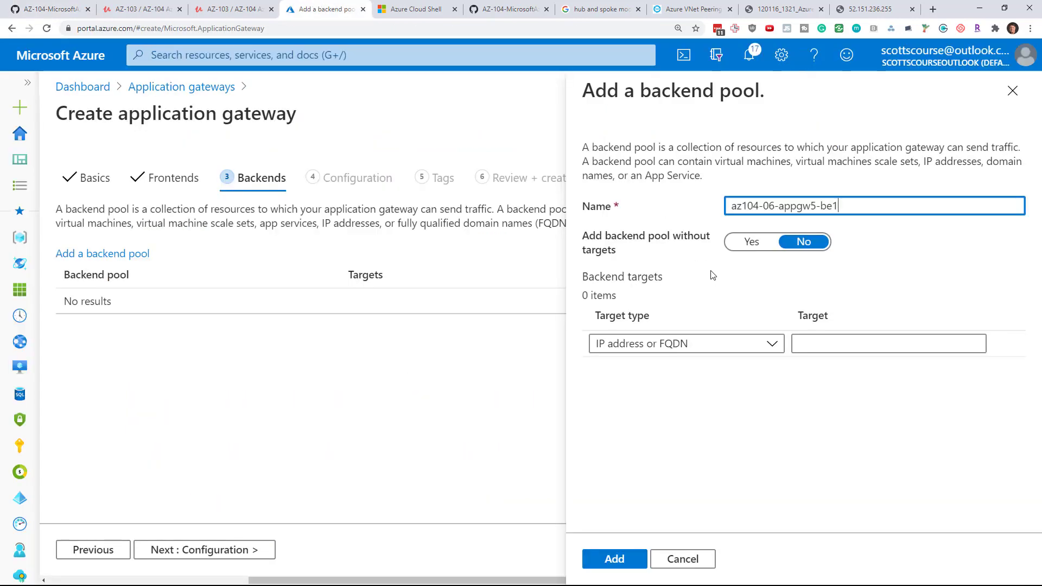
Step: Enter 10.62.0.4 and 10.63.0.4 as the pool's IP address targets and add the backend pool
click(682, 345)
click(825, 348)
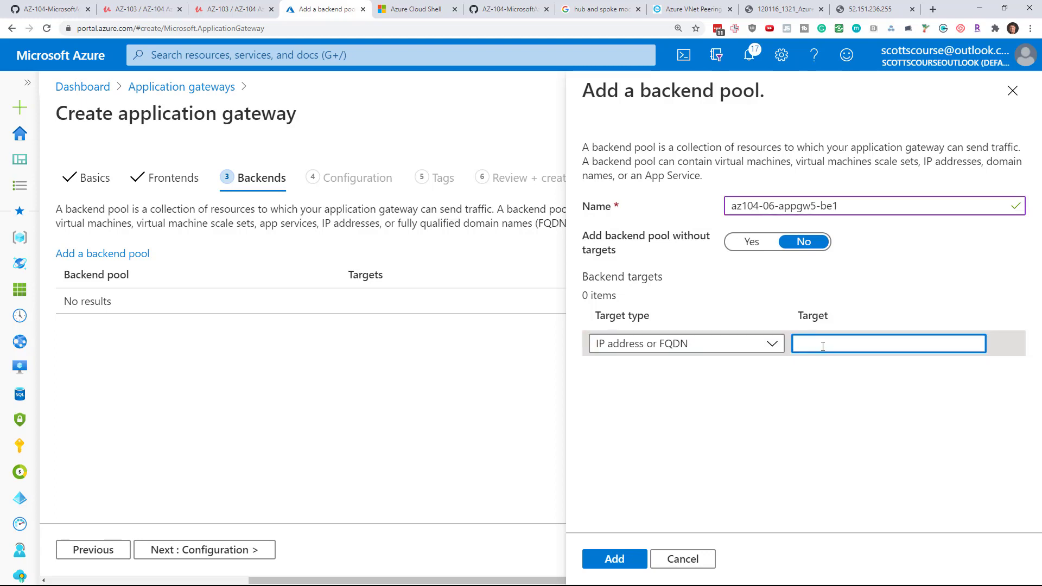
text(10.62.0.)
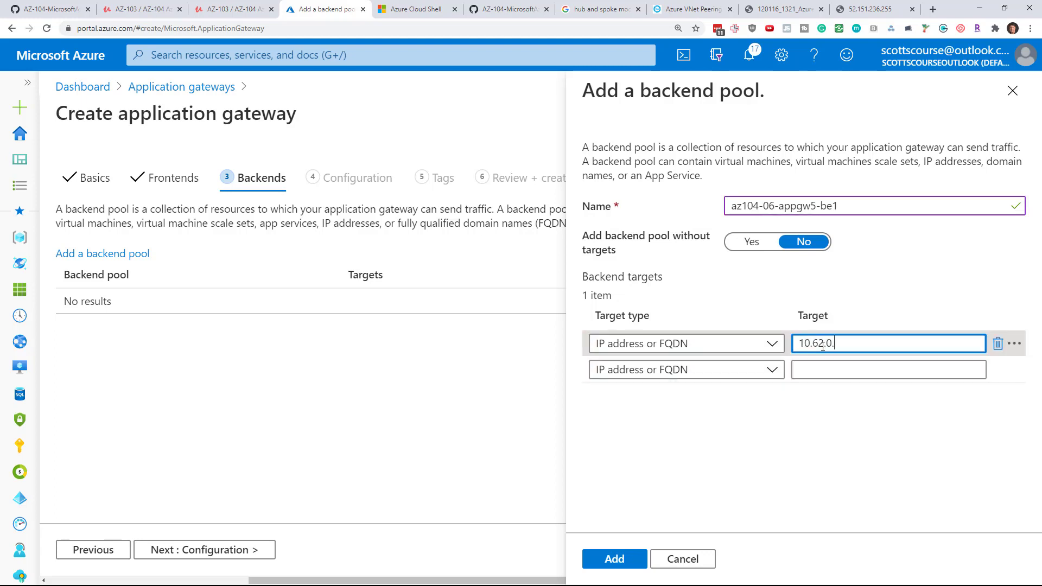
text(4)
click(820, 371)
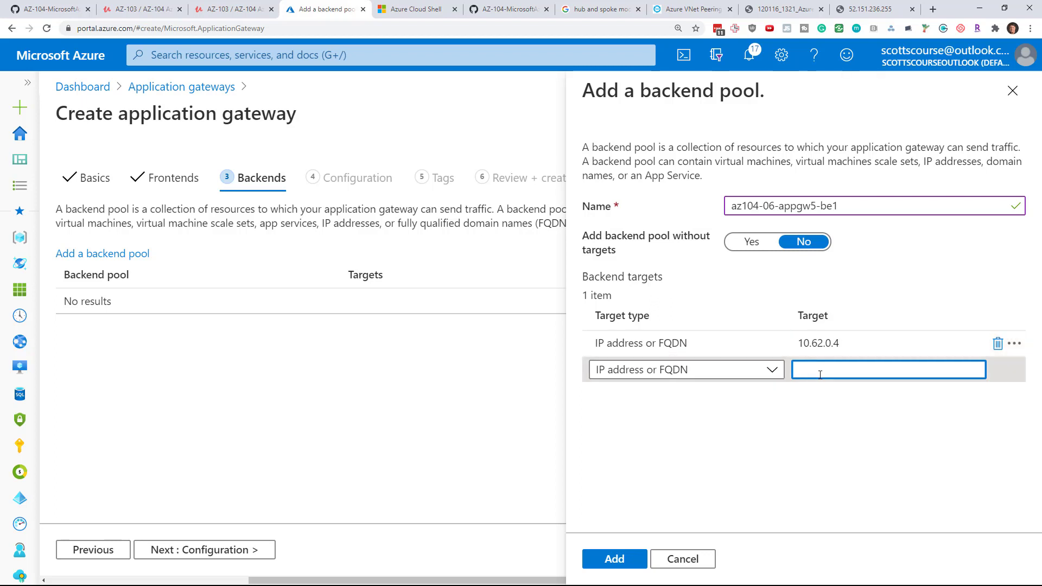
text(10.63.0.4)
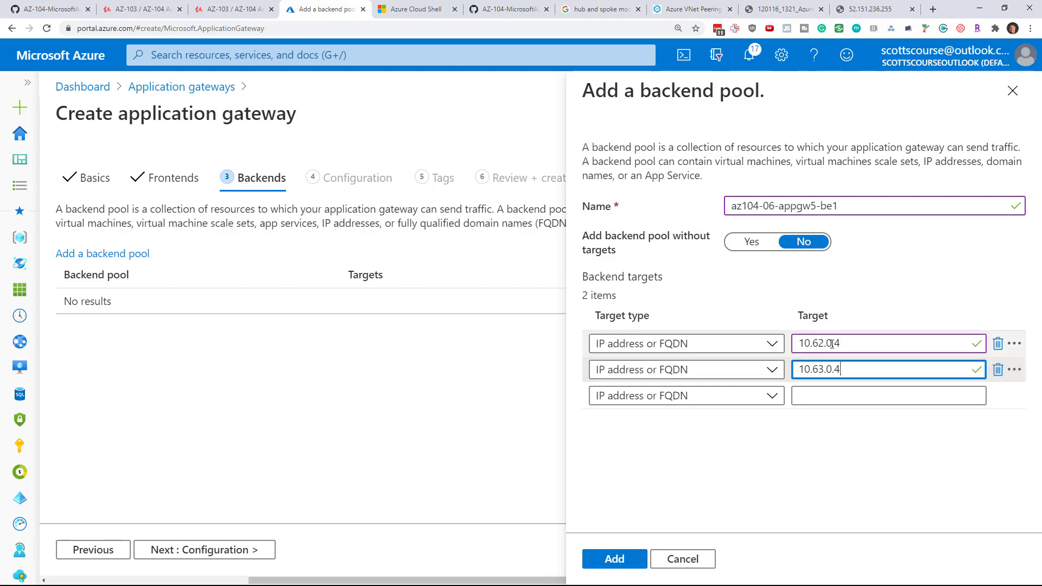
click(632, 558)
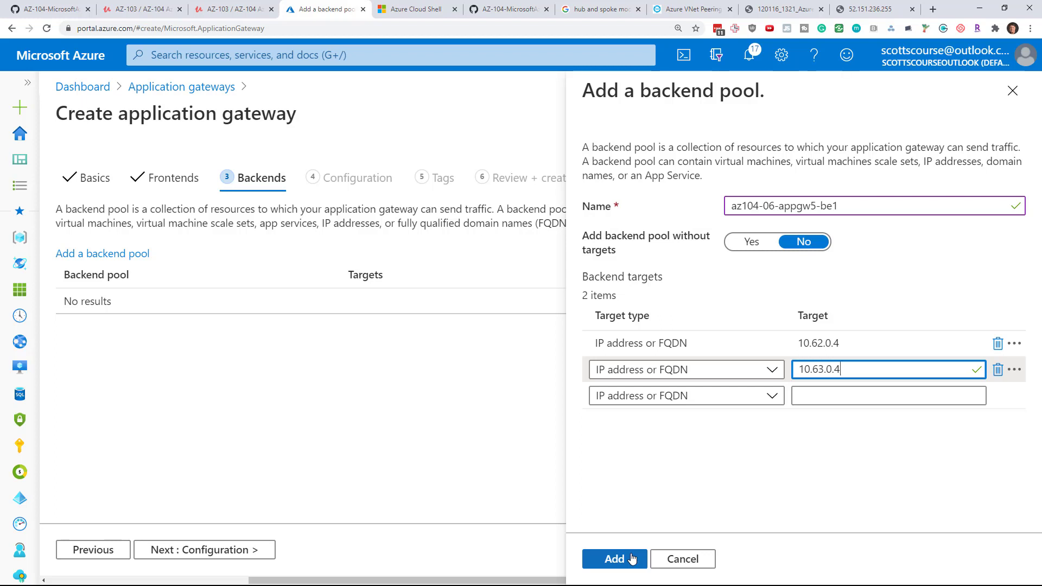
Step: Continue to the gateway's configuration and start a routing rule named az104-06-appgw5-rl1, copying the name from the lab instructions
click(212, 551)
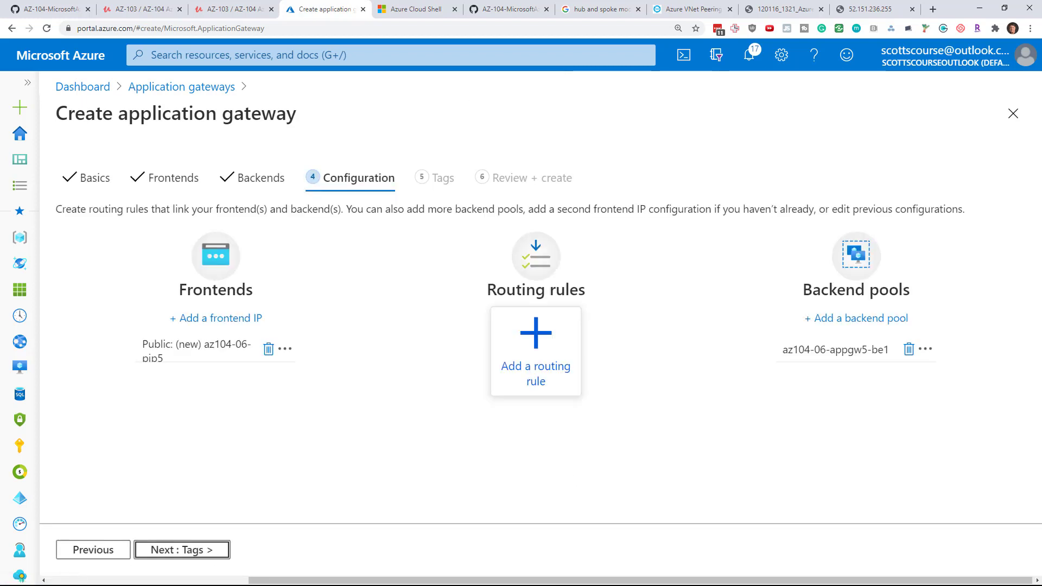
click(52, 9)
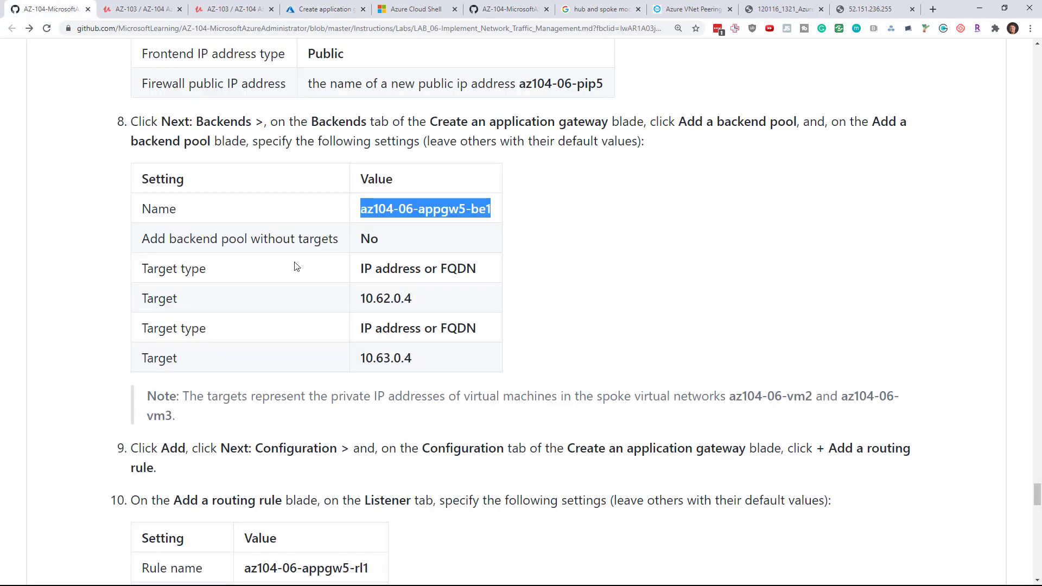
scroll(390, 310, down, 5)
scroll(390, 309, down, 1)
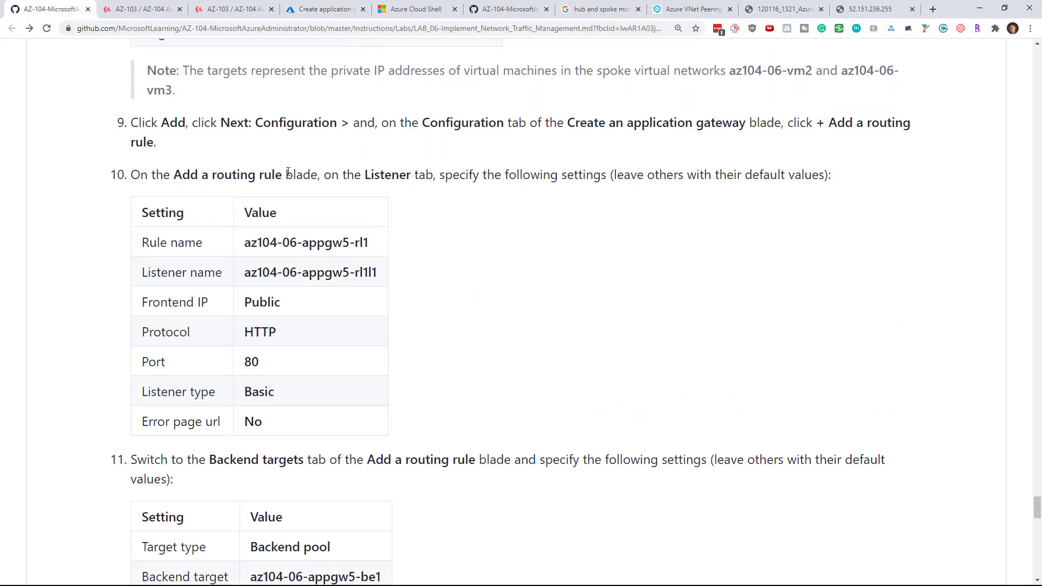
drag(245, 242, 373, 254)
key(ctrl+c)
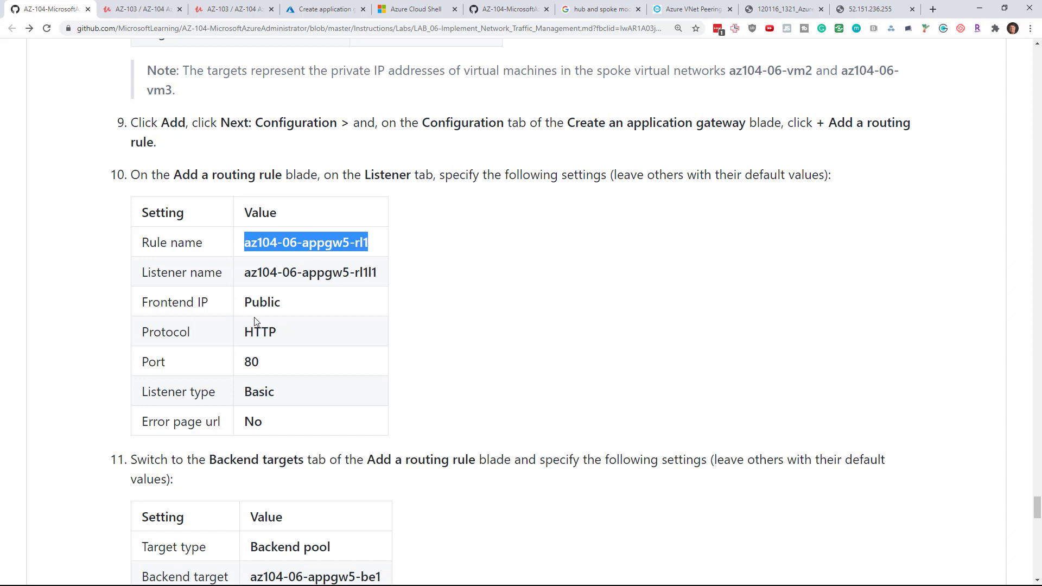
click(325, 9)
click(536, 335)
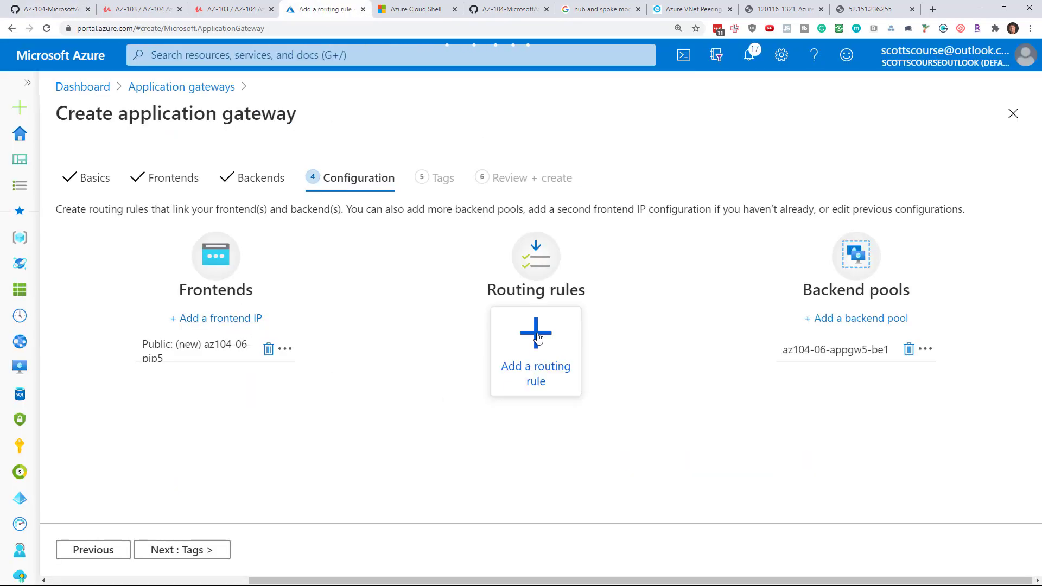
key(ctrl+v)
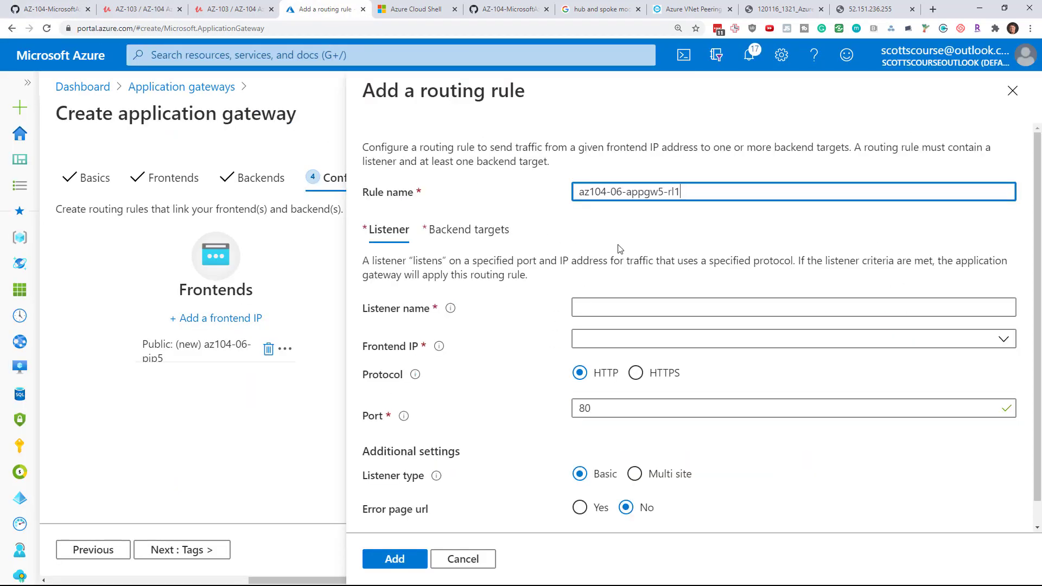
Step: Name the rule's listener az104-06-appgw5-rl1l1 with the Public frontend IP, and check the remaining listener settings against the lab instructions
click(623, 308)
key(ctrl+v)
text(l)
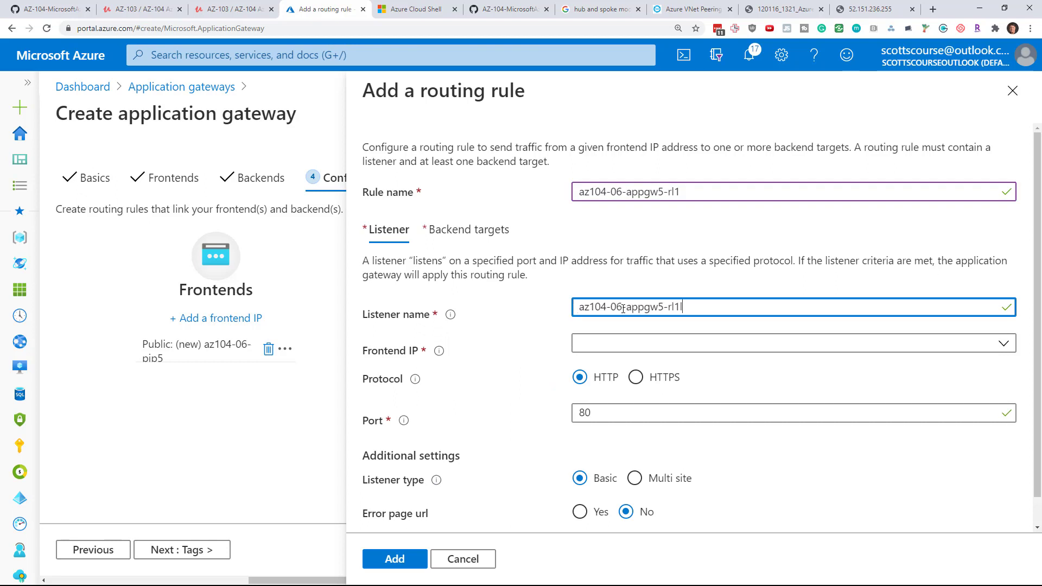
click(607, 345)
click(610, 375)
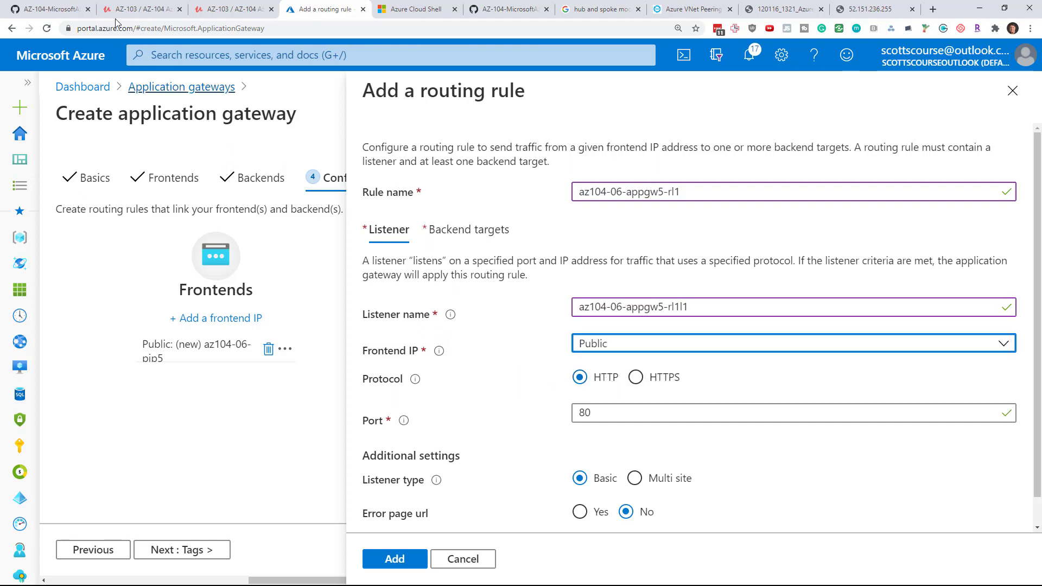
click(52, 9)
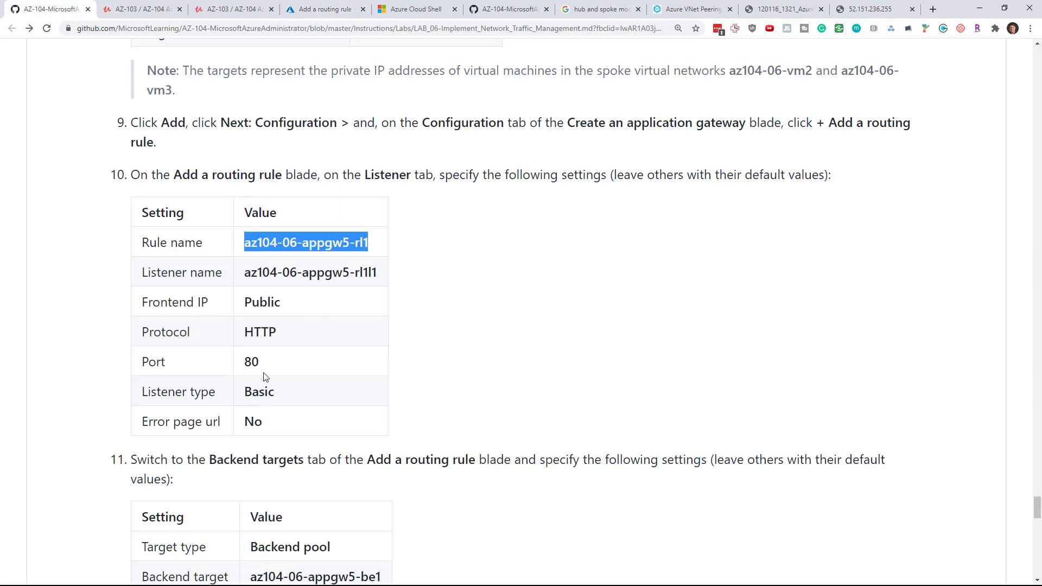
click(342, 8)
scroll(637, 360, down, 1)
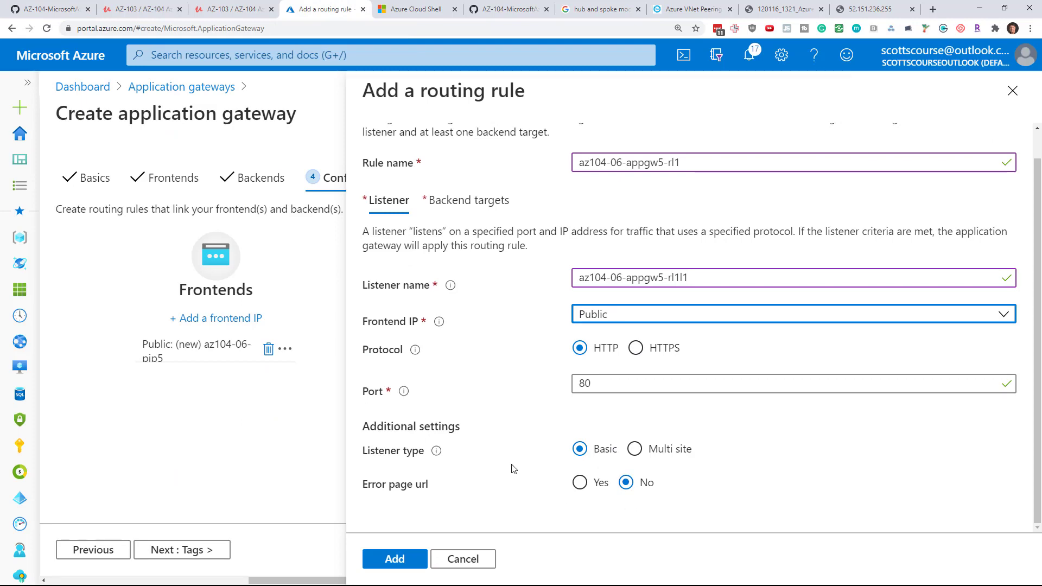
Step: Set the routing rule's backend target to the pool az104-06-appgw5-be1, following the lab instructions
click(403, 559)
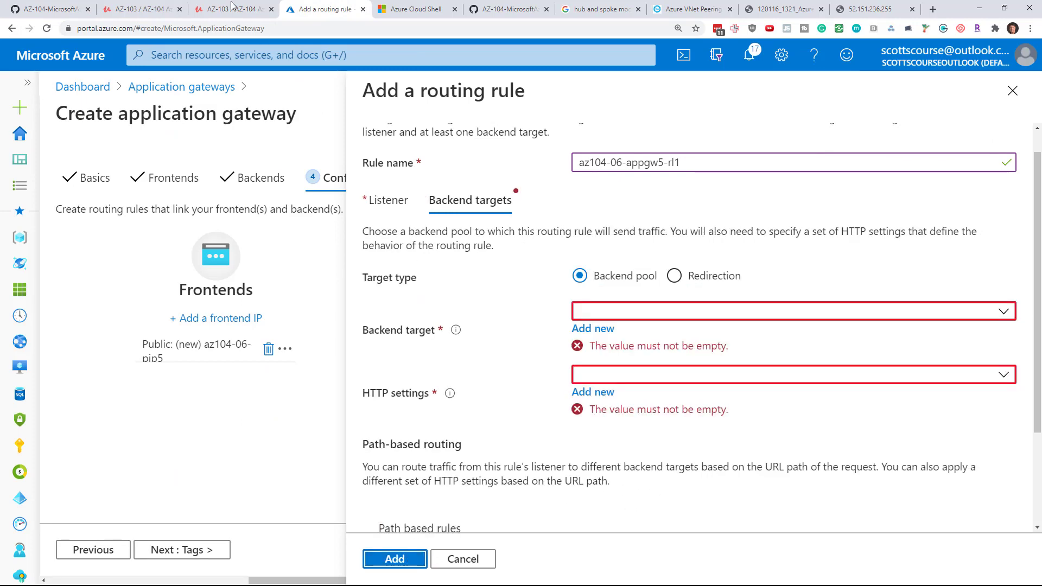
click(51, 9)
scroll(479, 343, down, 1)
scroll(479, 342, down, 5)
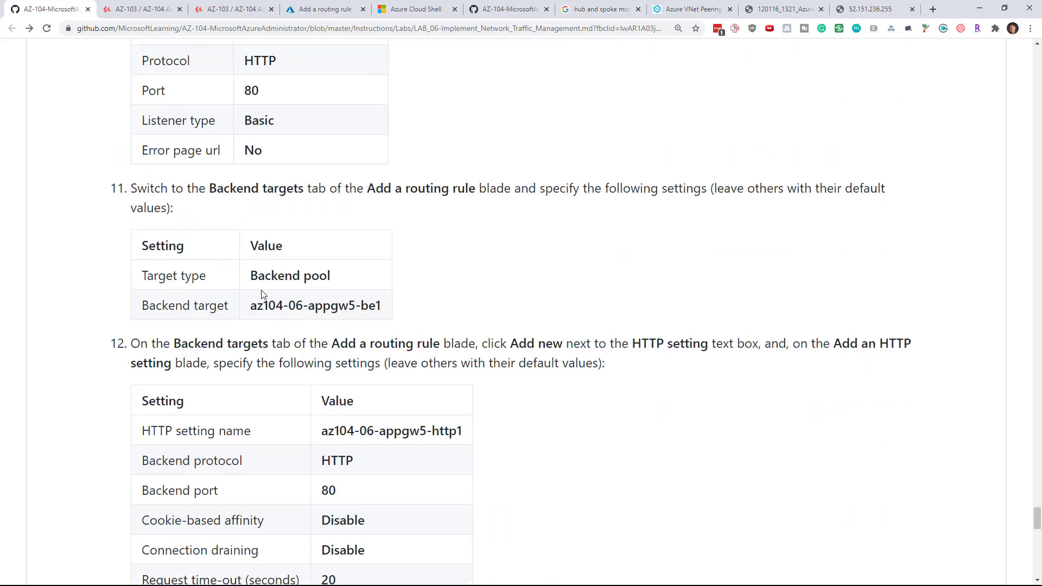
drag(253, 305, 404, 322)
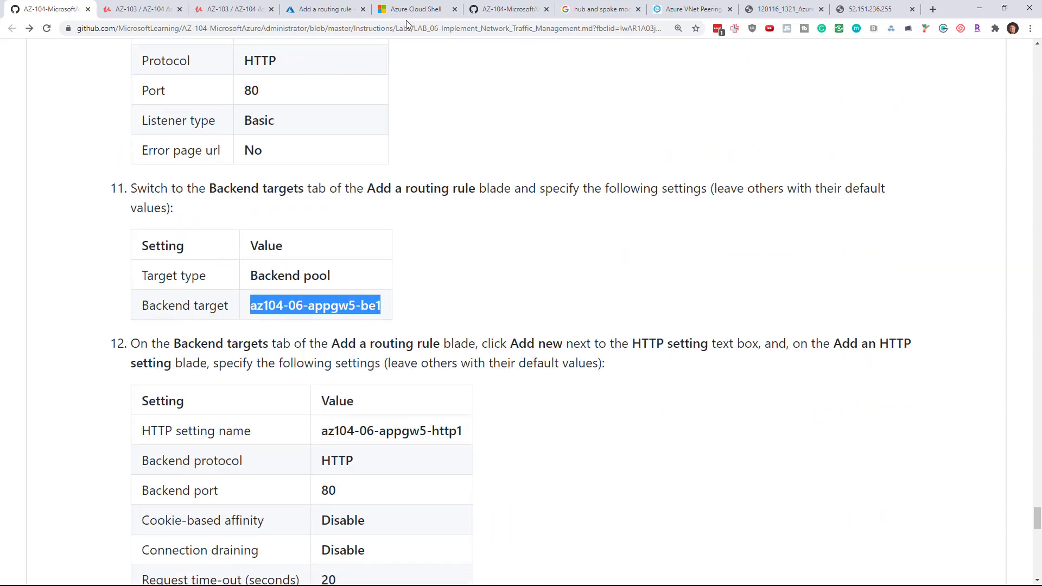
click(325, 9)
click(616, 311)
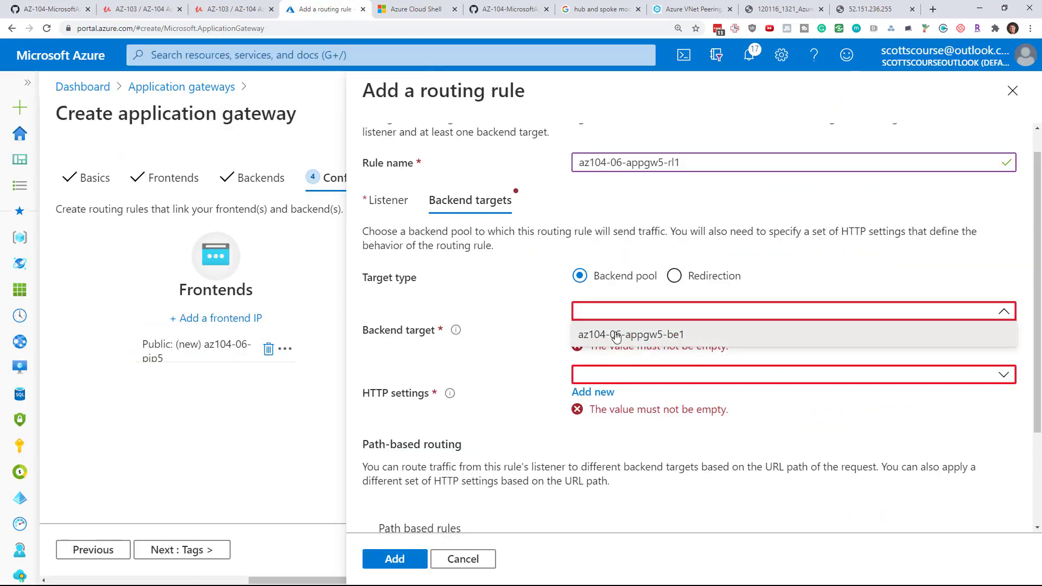
click(616, 335)
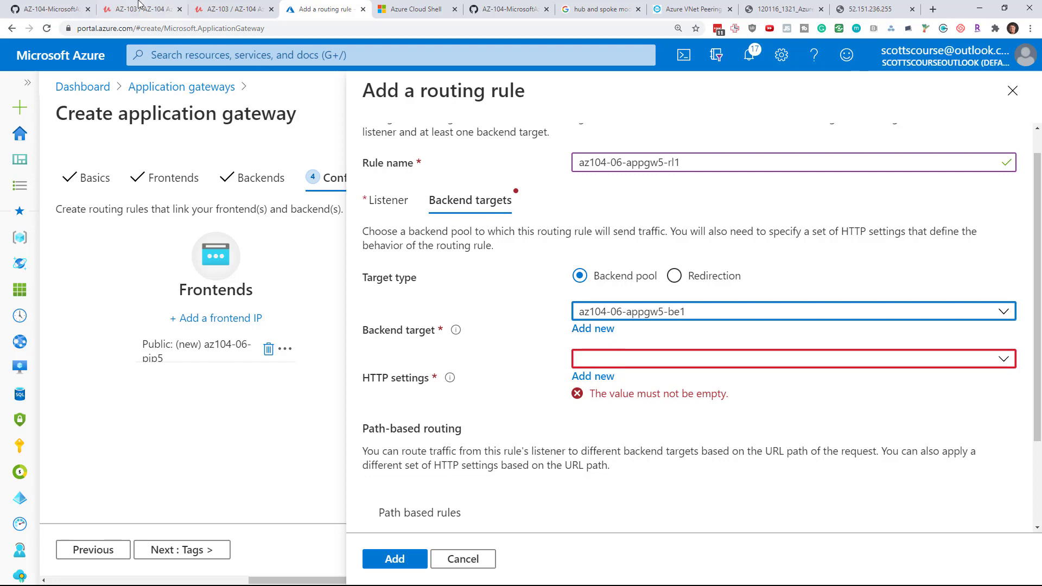
Step: Read the lab's HTTP setting instructions and copy the setting name az104-06-appgw5-http1
click(51, 8)
scroll(465, 296, down, 2)
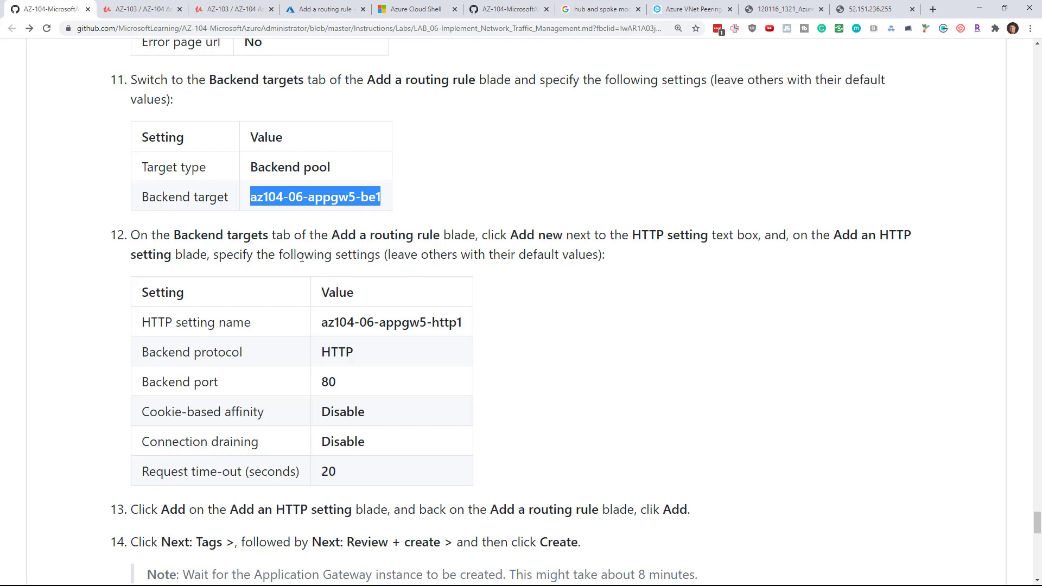
drag(332, 235, 438, 237)
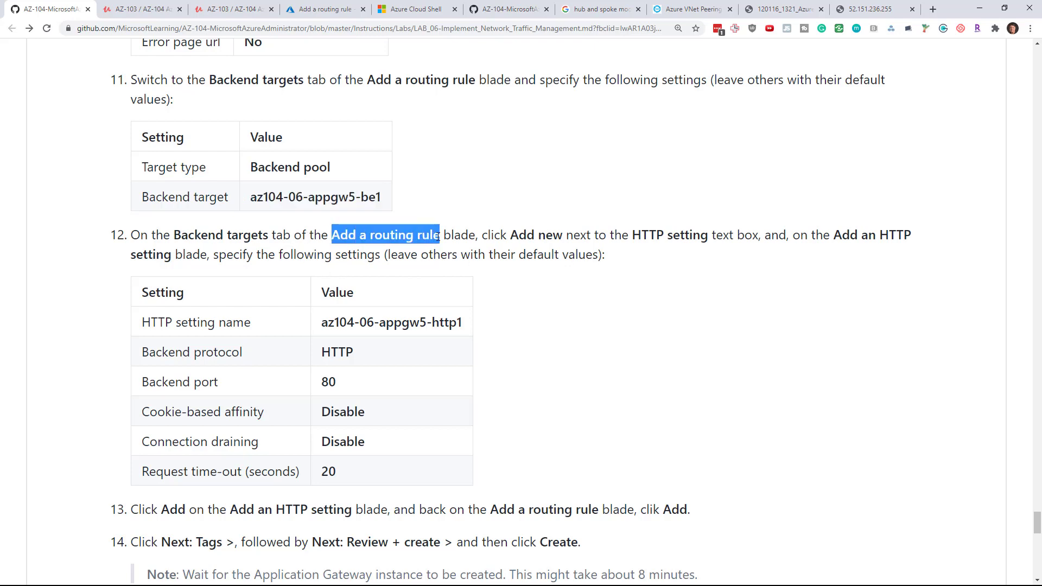
drag(511, 235, 562, 237)
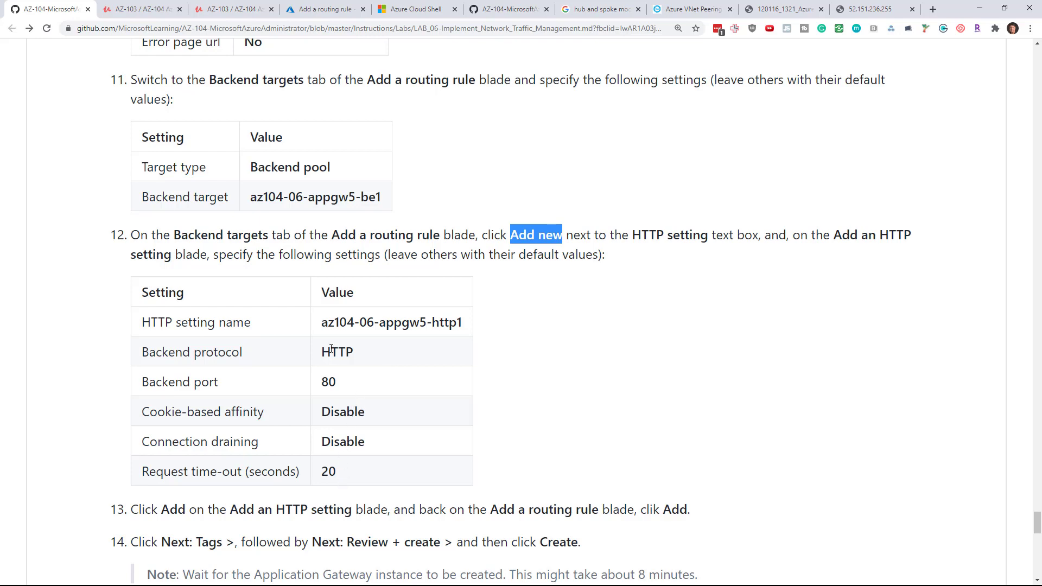
drag(322, 322, 470, 325)
key(ctrl+c)
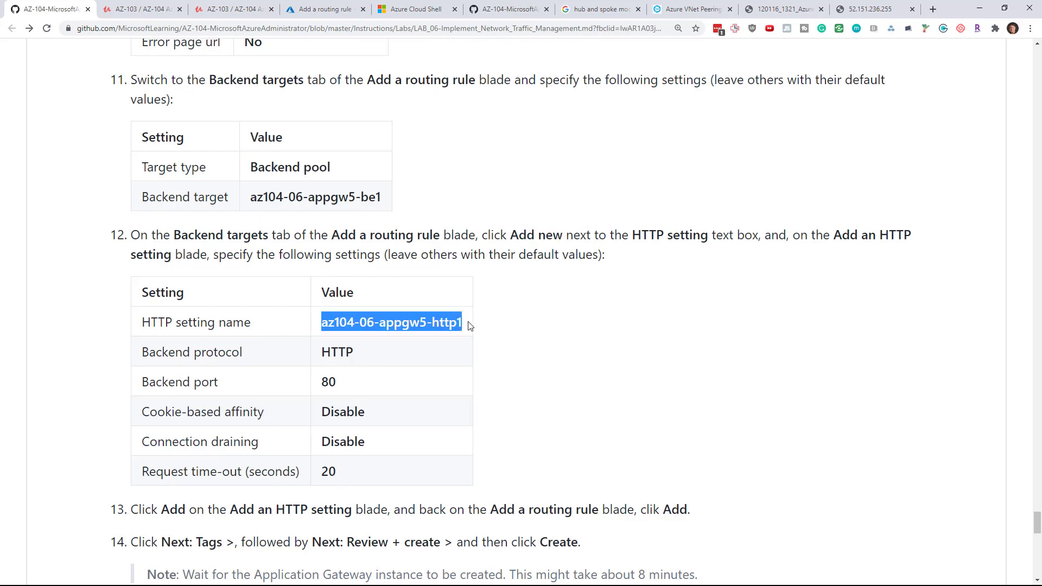
Step: Add a new HTTP setting named az104-06-appgw5-http1 to the rule's backend targets, keeping the other settings at their defaults
click(326, 9)
click(583, 377)
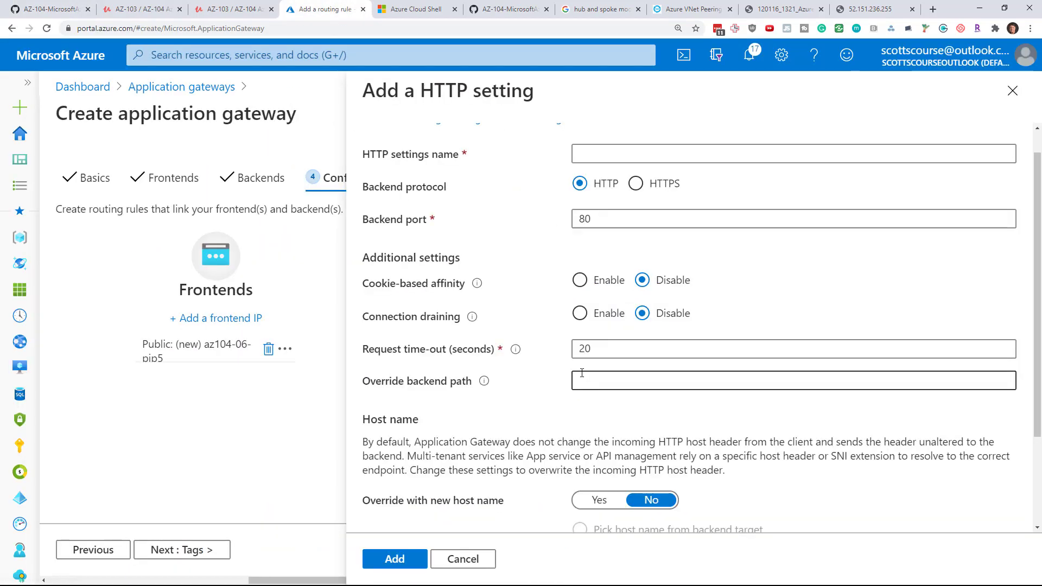
click(596, 157)
key(ctrl+v)
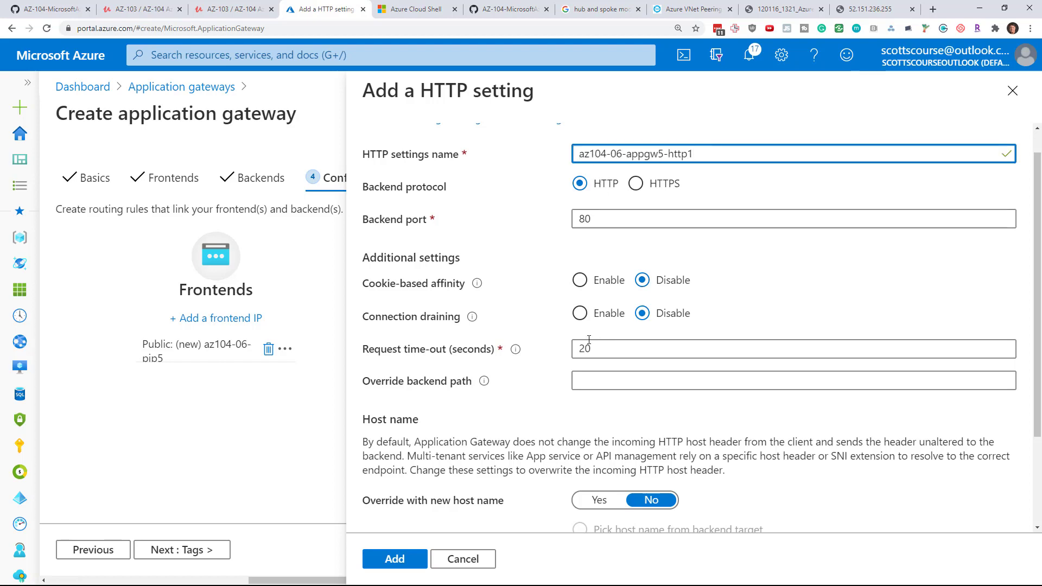
scroll(504, 476, down, 2)
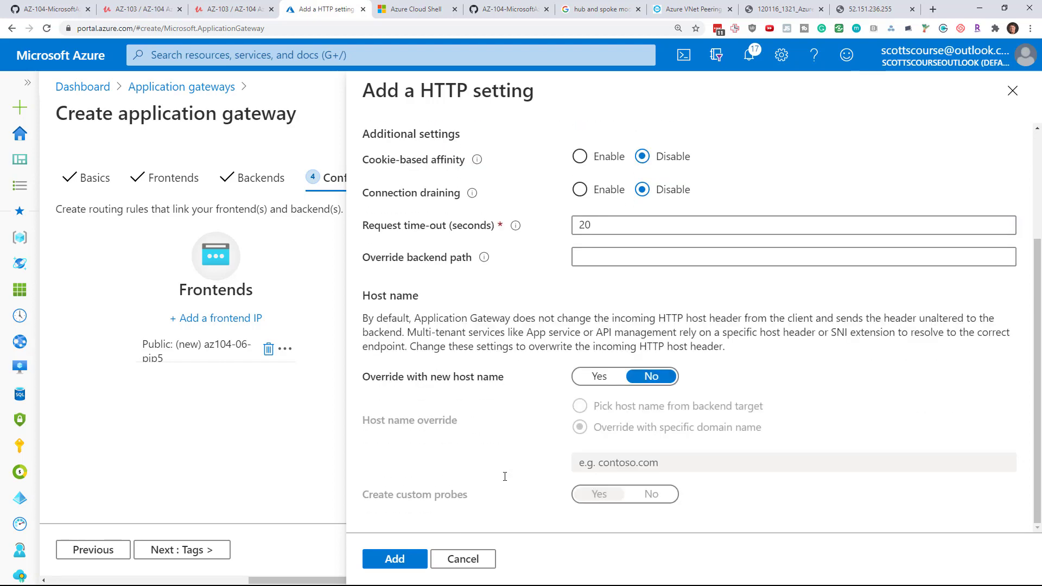
scroll(504, 480, up, 3)
click(395, 559)
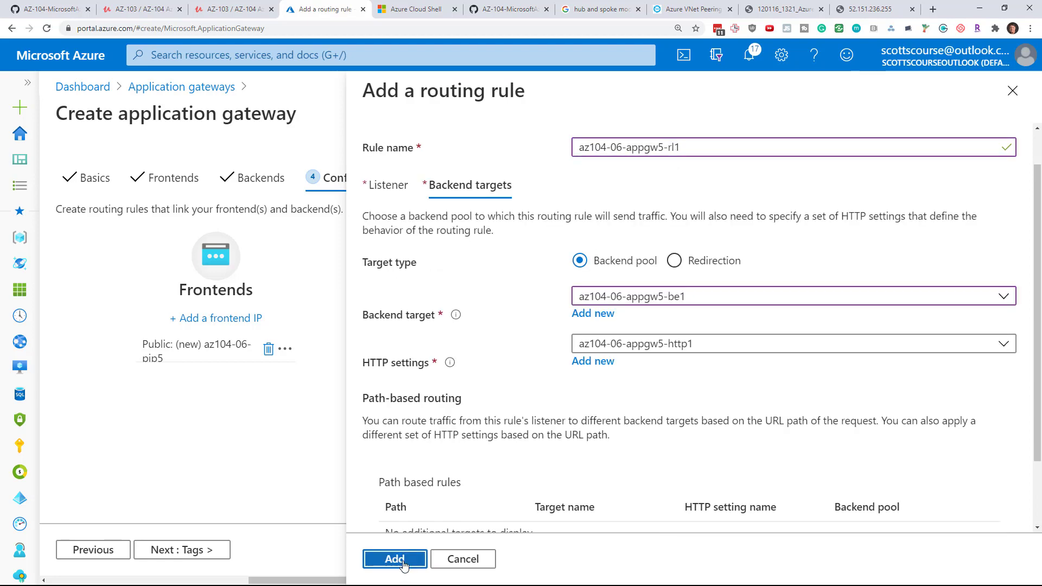
Step: Check the completed backend targets against the lab instructions and add the routing rule az104-06-appgw5-rl1 to the gateway
click(75, 11)
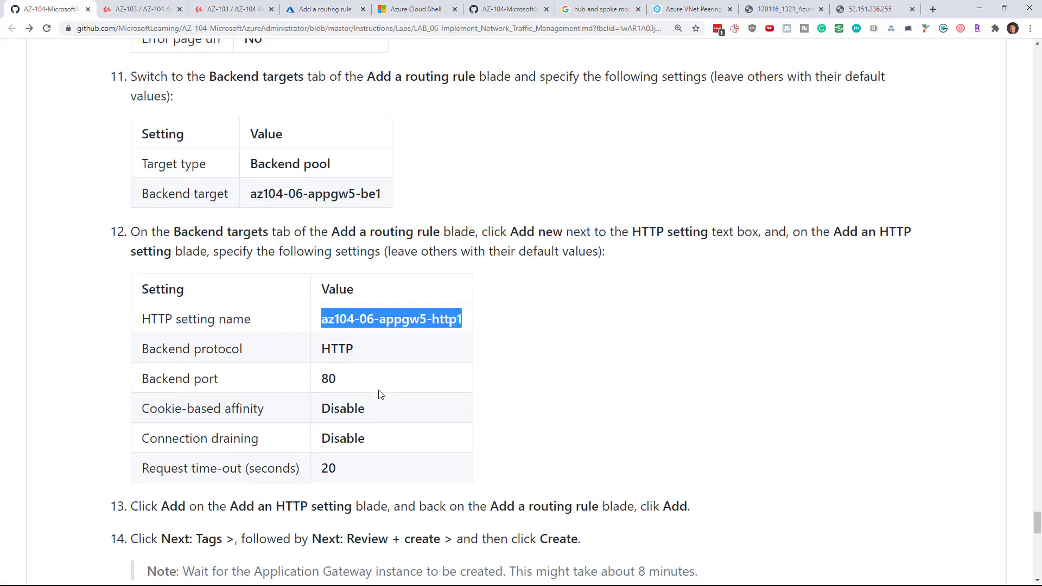
scroll(374, 380, down, 4)
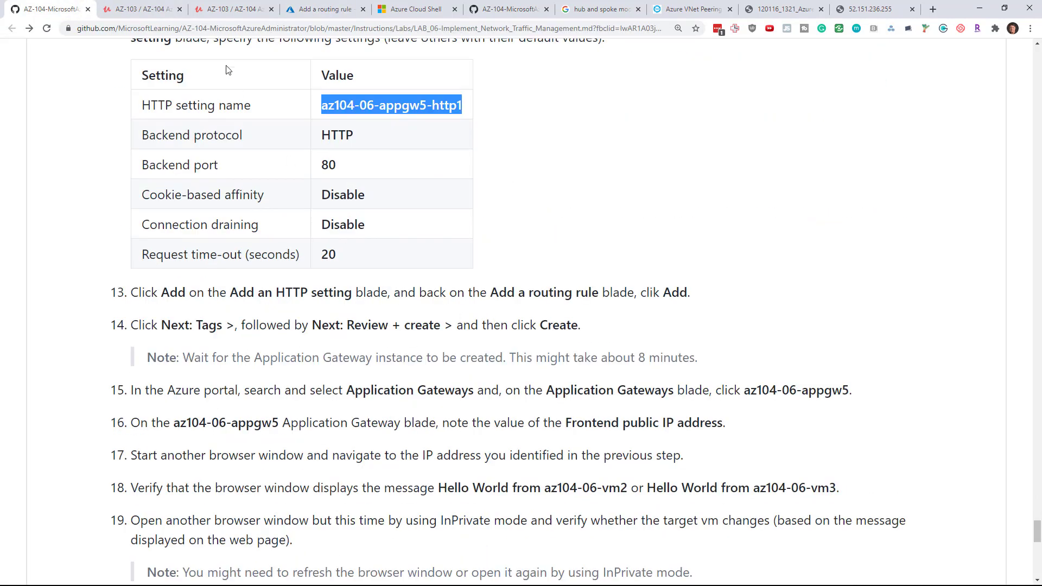
click(347, 8)
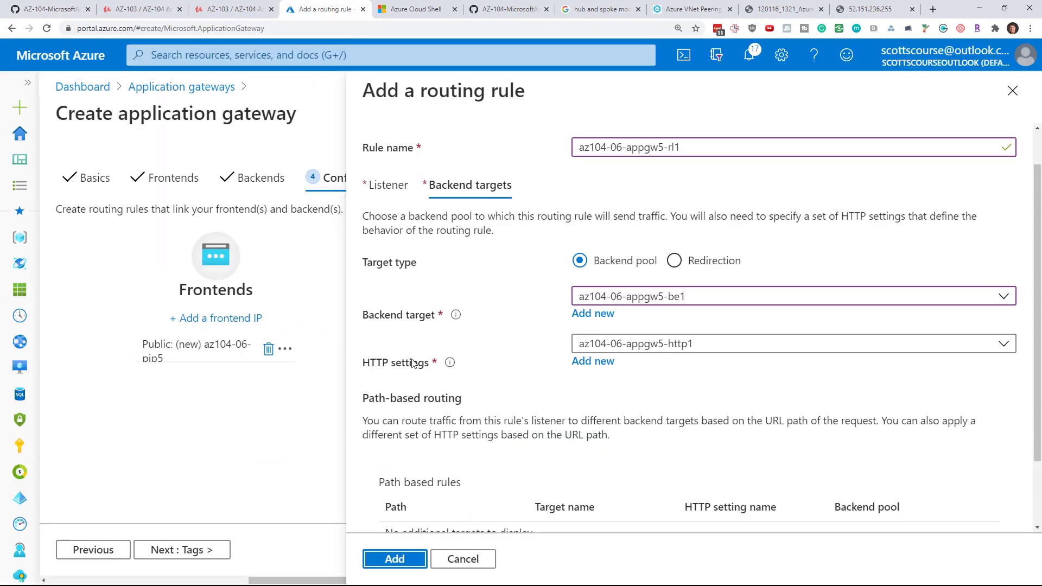
click(394, 567)
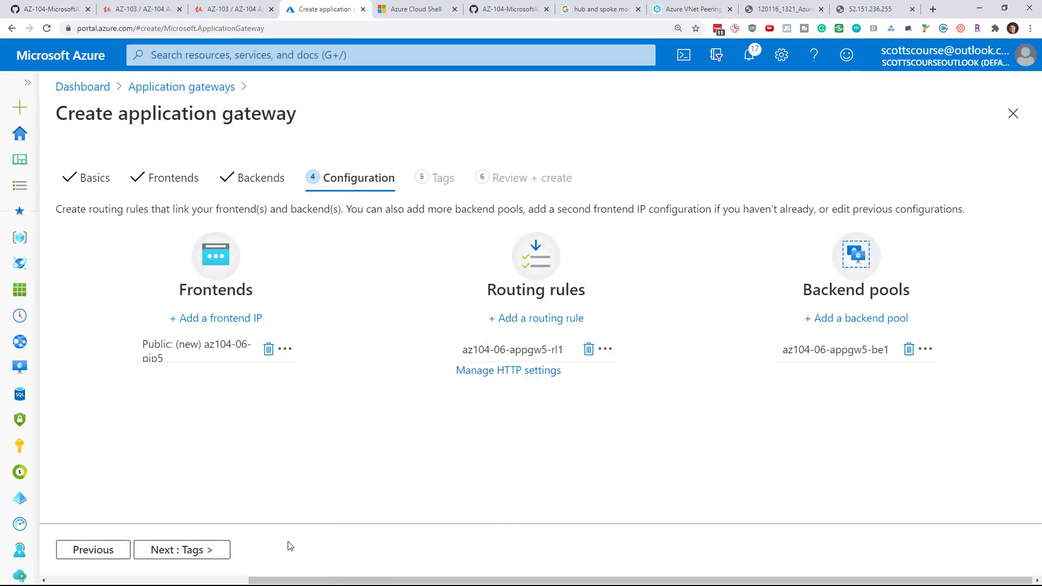
Step: Skip the tags, check the lab's creation instruction, and create the application gateway from the review page
click(209, 551)
click(210, 551)
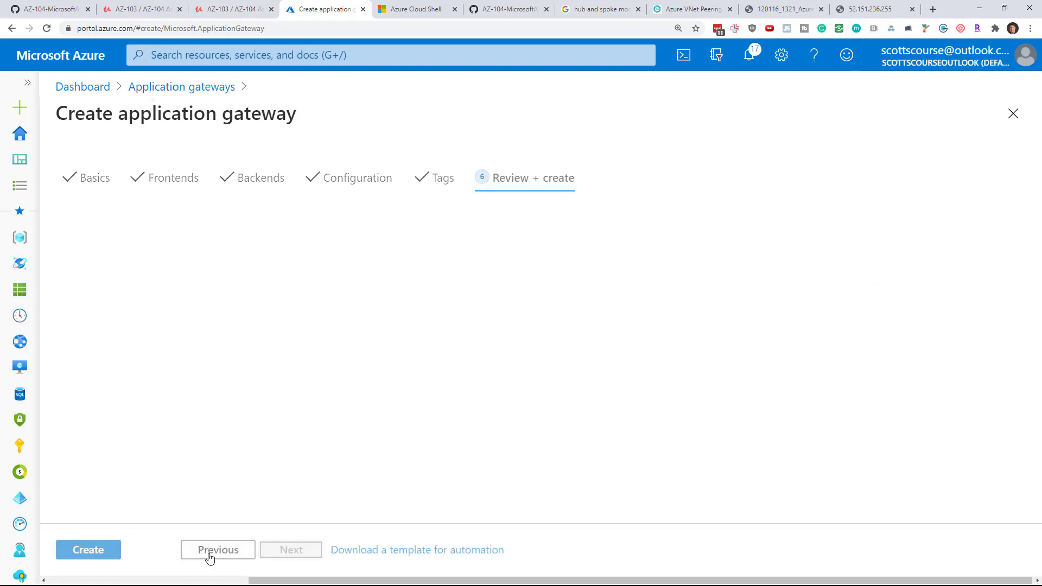
click(51, 9)
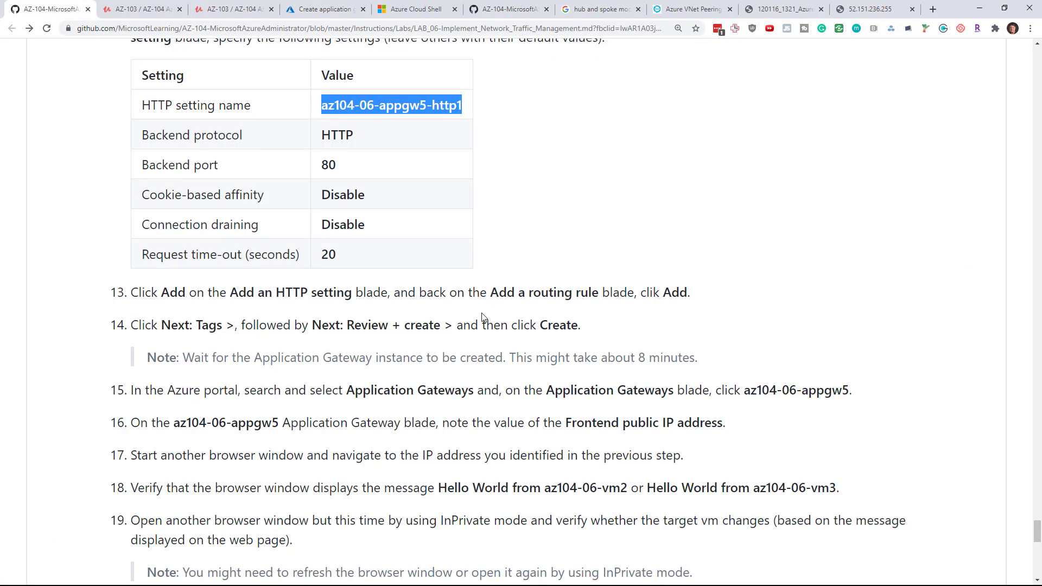
drag(320, 326, 583, 331)
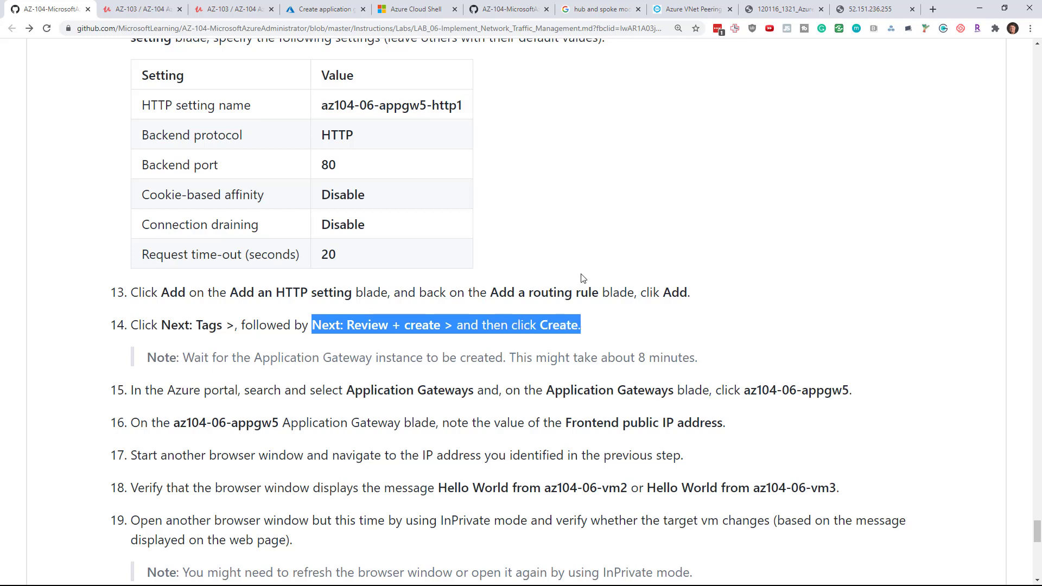
click(320, 8)
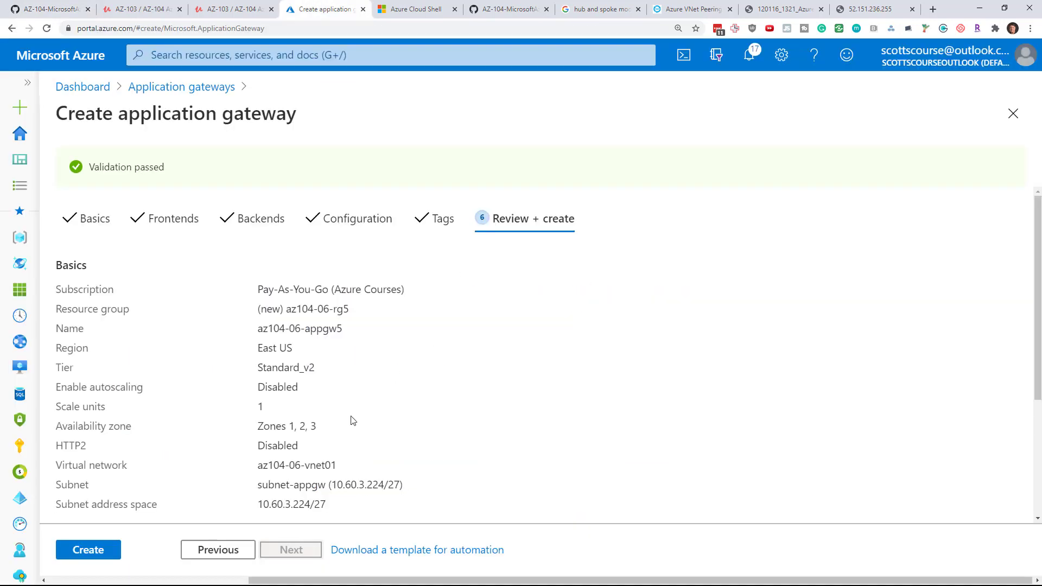
click(119, 549)
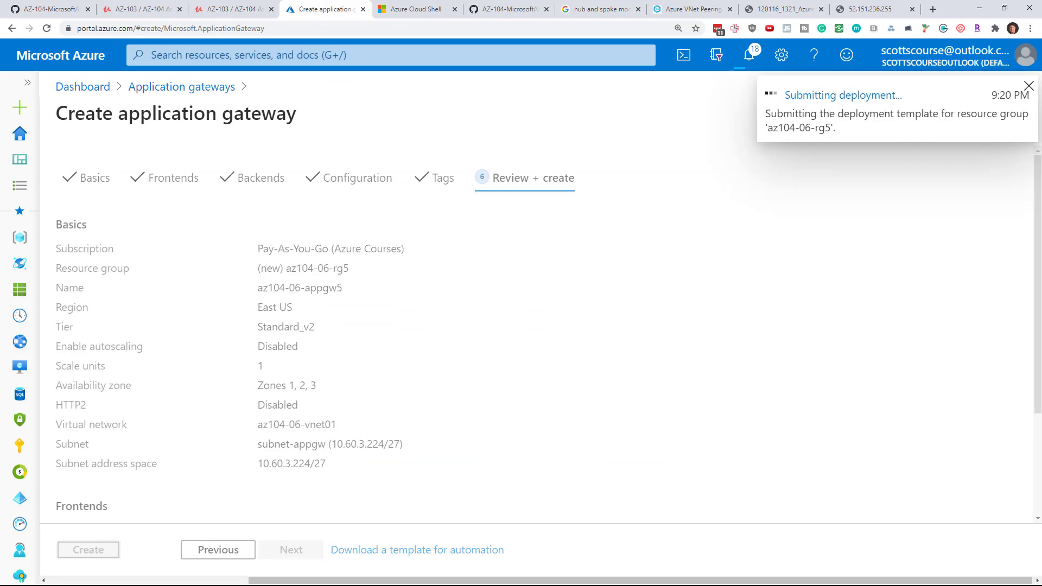
Step: Read the remaining lab steps and open application gateway az104-06-appgw5 from the completed deployment's resource group
click(69, 4)
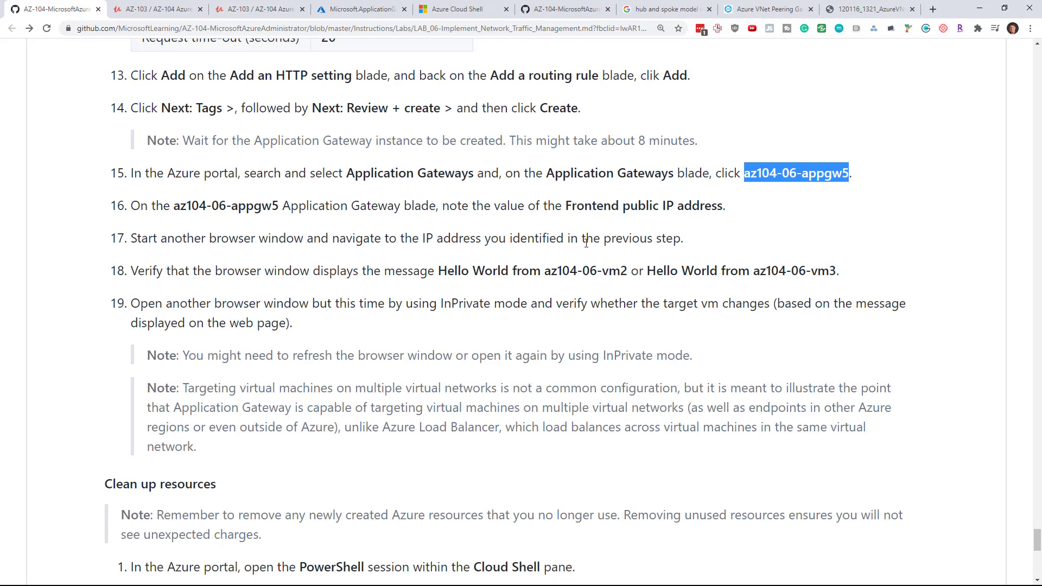
scroll(450, 224, up, 1)
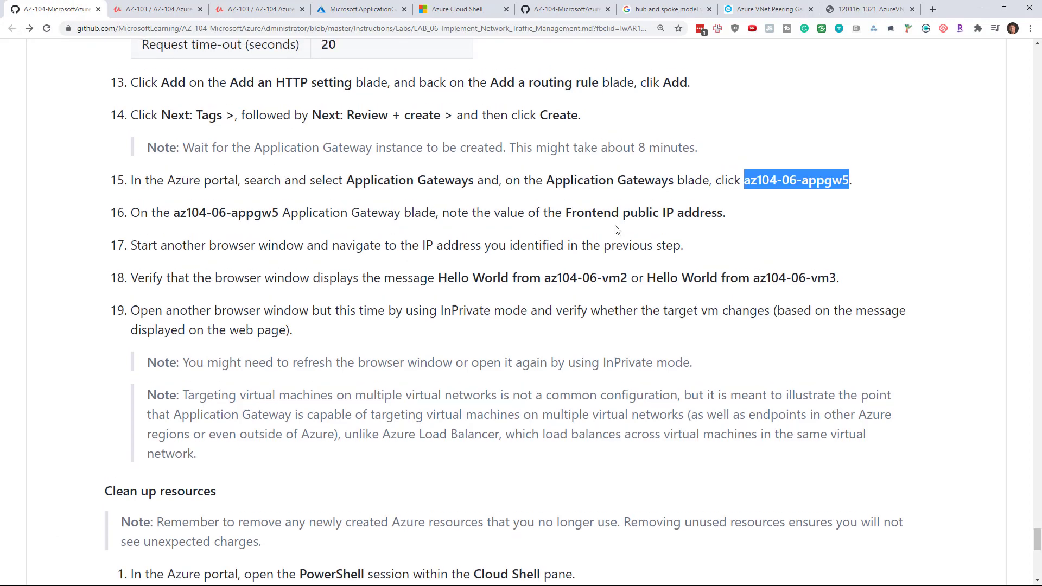
scroll(583, 201, down, 2)
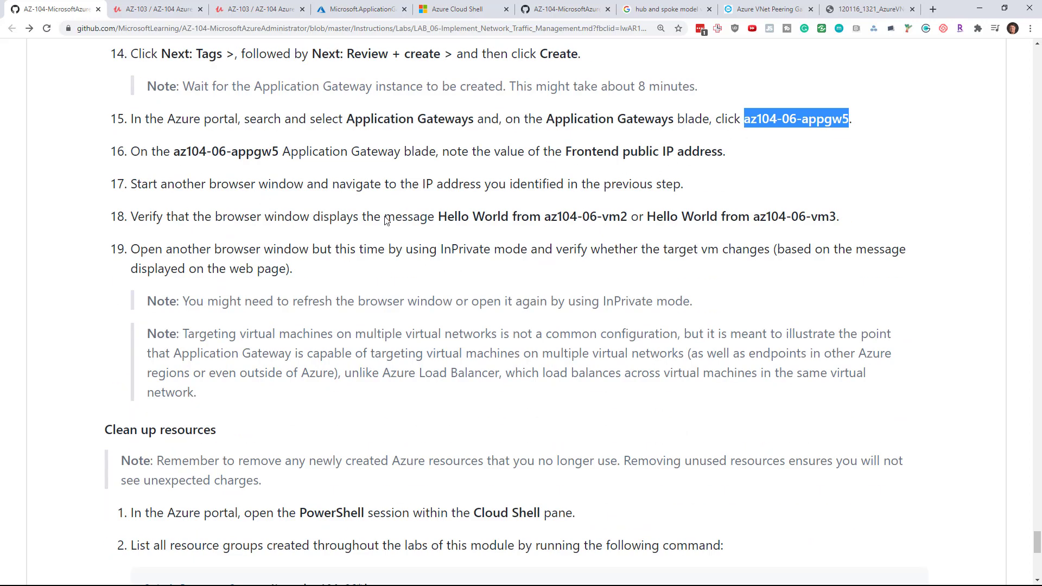
click(360, 9)
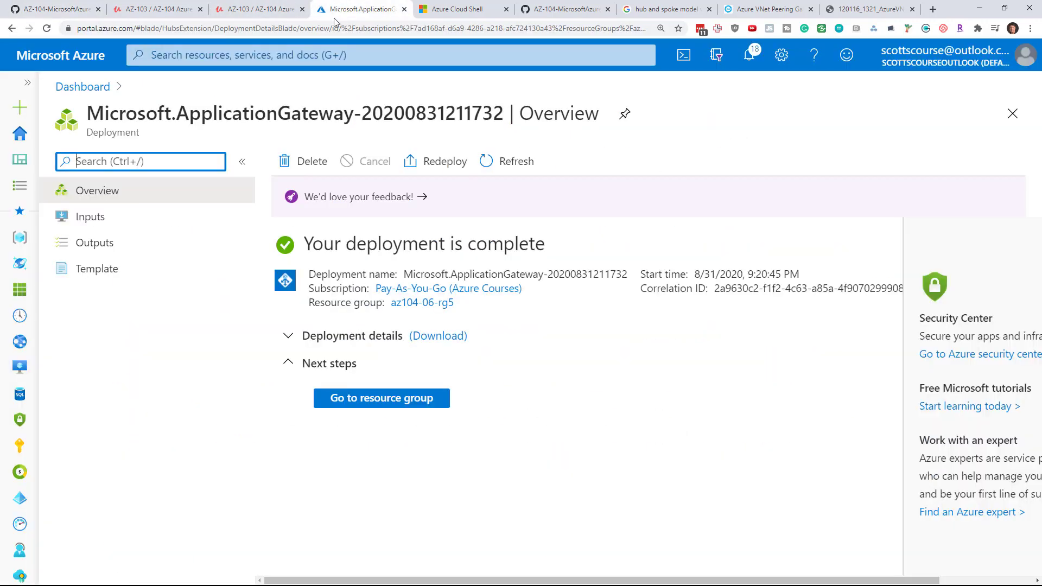
click(383, 400)
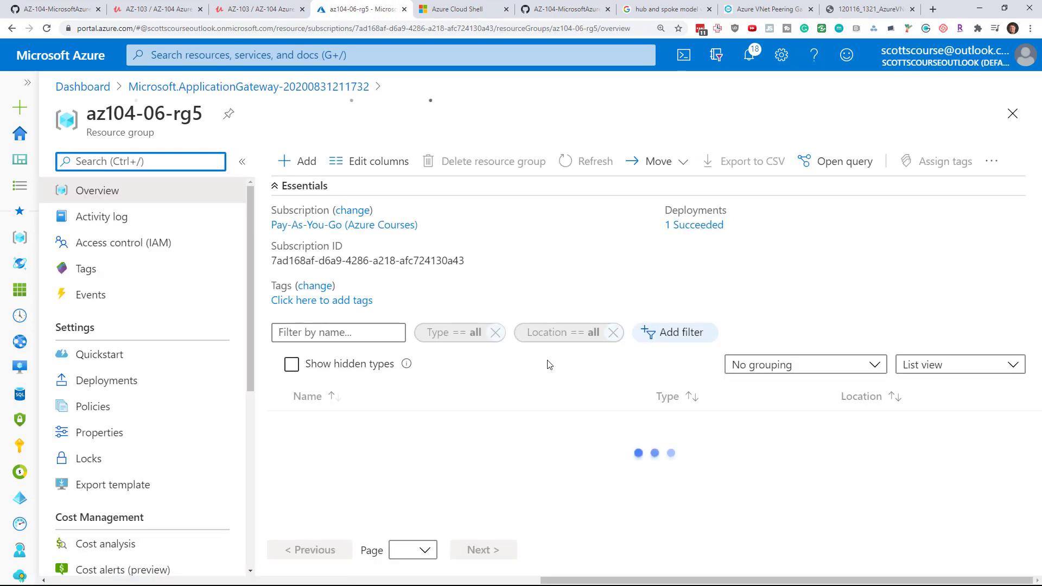
click(363, 427)
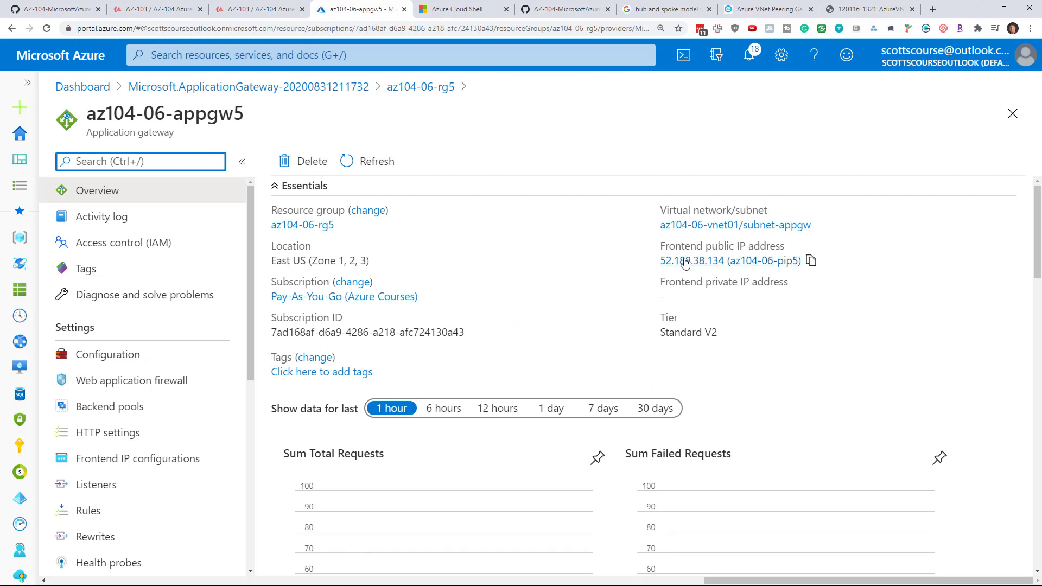
Step: Load the gateway's frontend public IP address 52.188.38.134 in a new browser tab and compare the page with the VNet peering diagram
drag(658, 261, 724, 264)
key(ctrl+c)
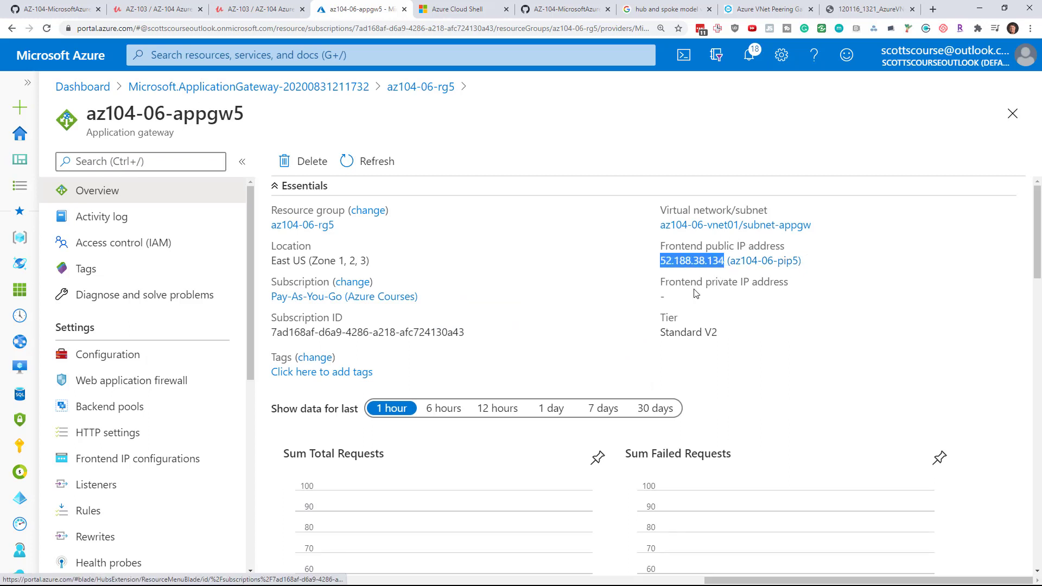
click(932, 9)
key(ctrl+v)
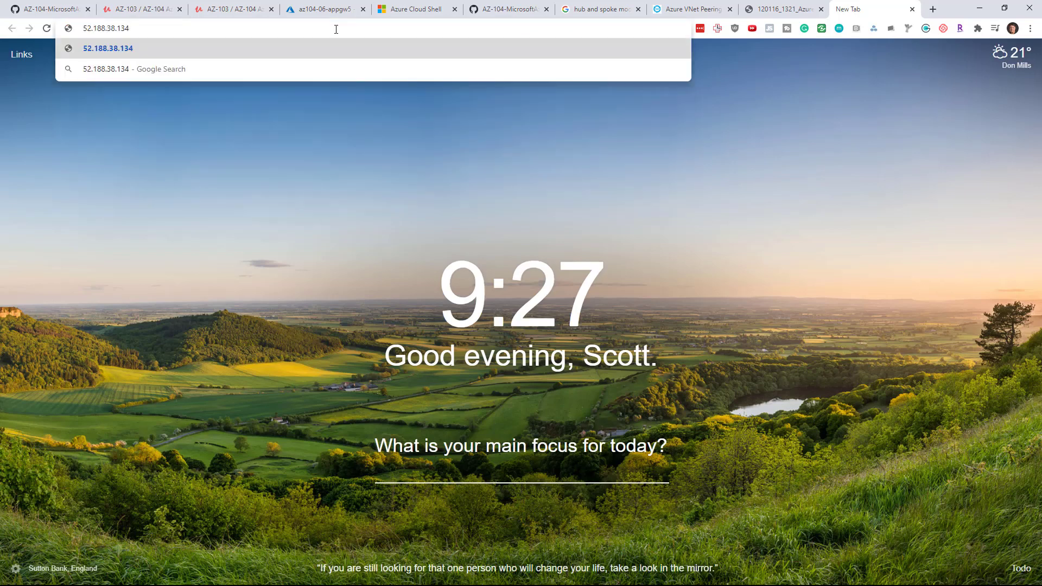
key(Return)
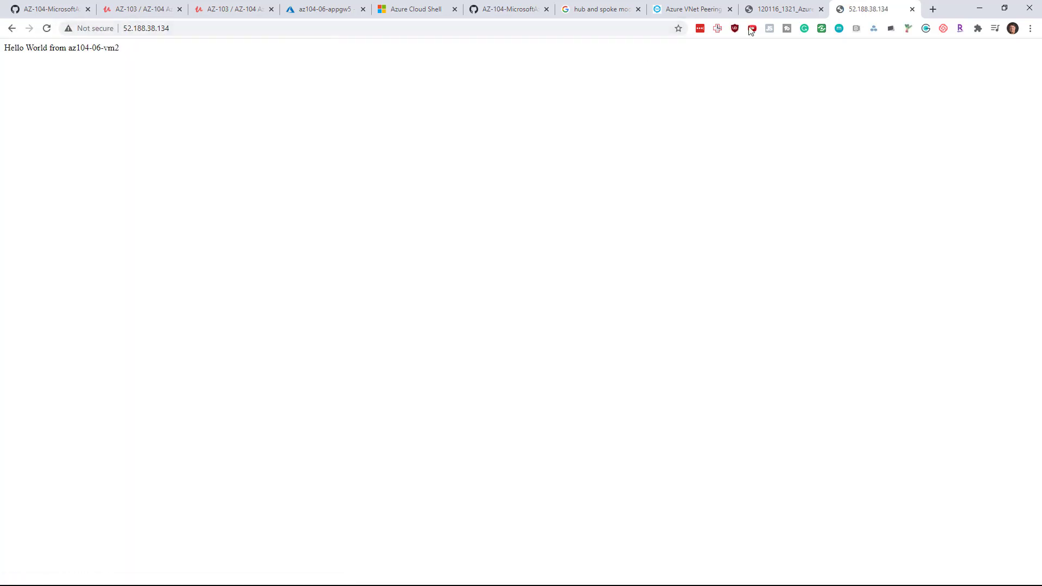
click(792, 5)
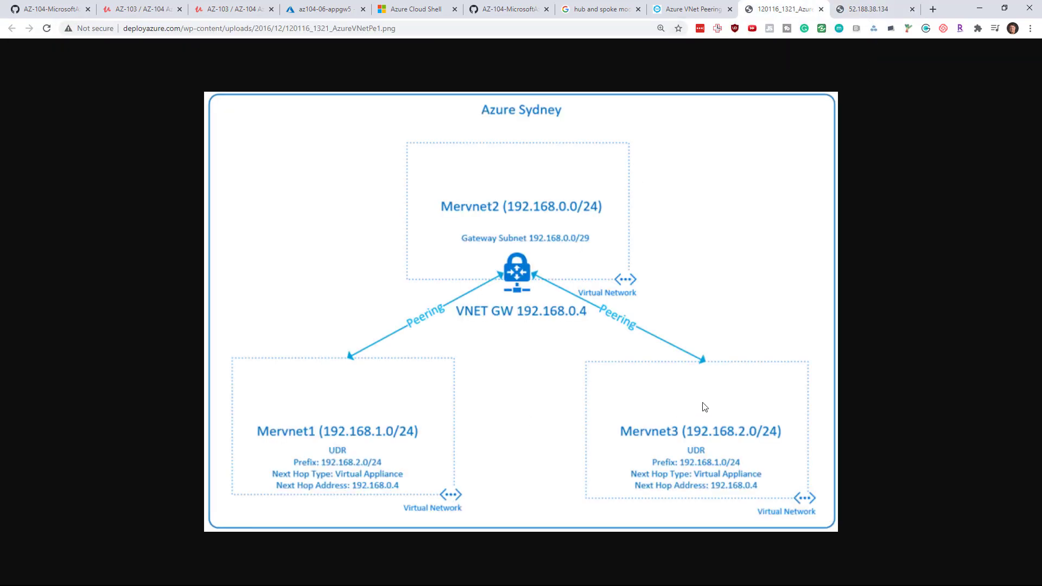
click(875, 6)
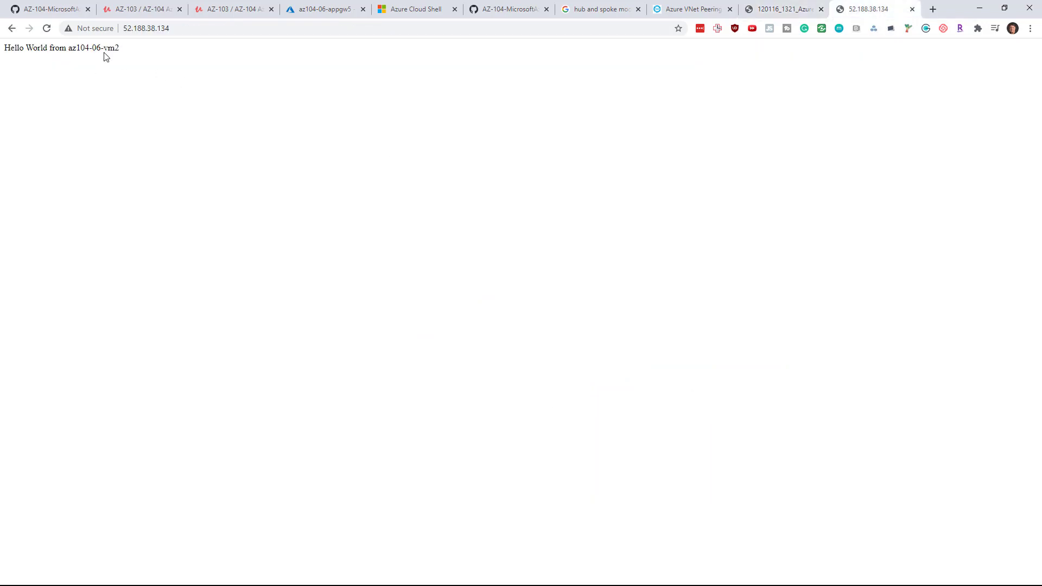
Step: Open an incognito window and load the gateway's public IP address 52.188.38.134 there
click(1030, 28)
click(950, 69)
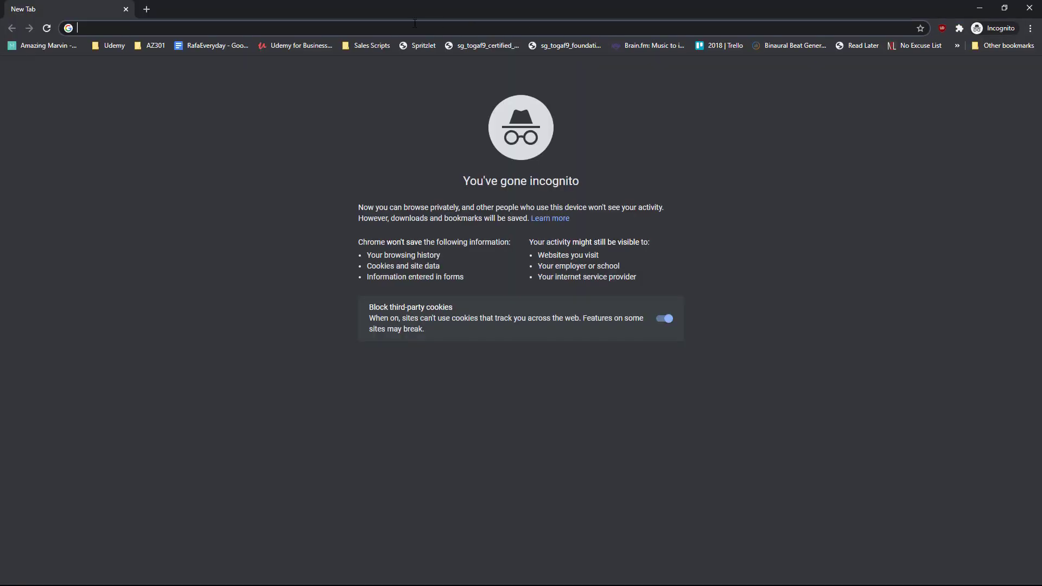
key(ctrl+v)
key(Return)
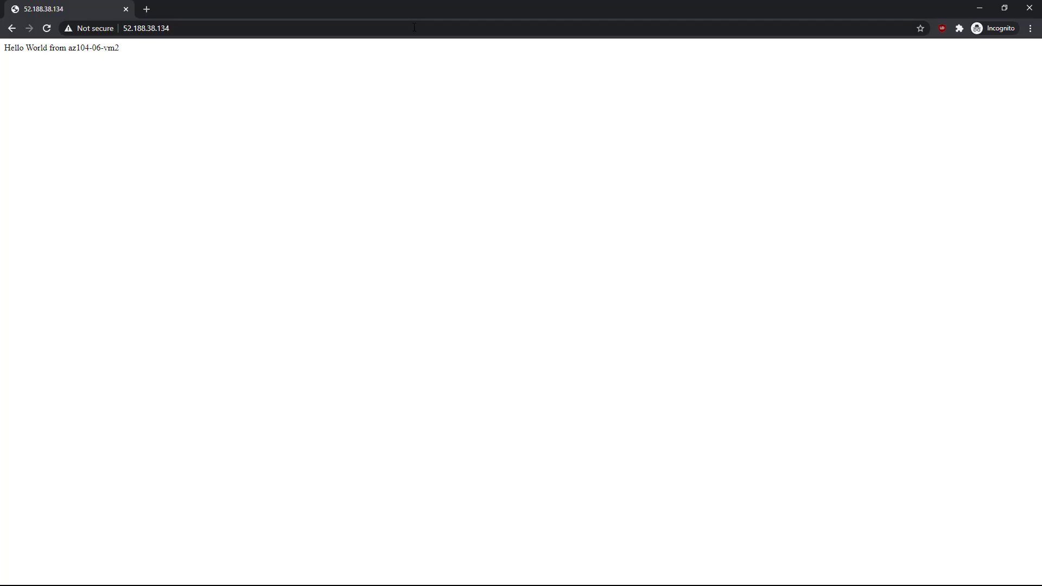
Step: Shrink the incognito window to compare both gateway pages, and copy Get-AzResourceGroup -Name 'az104-06*' from the lab's cleanup section
click(1005, 7)
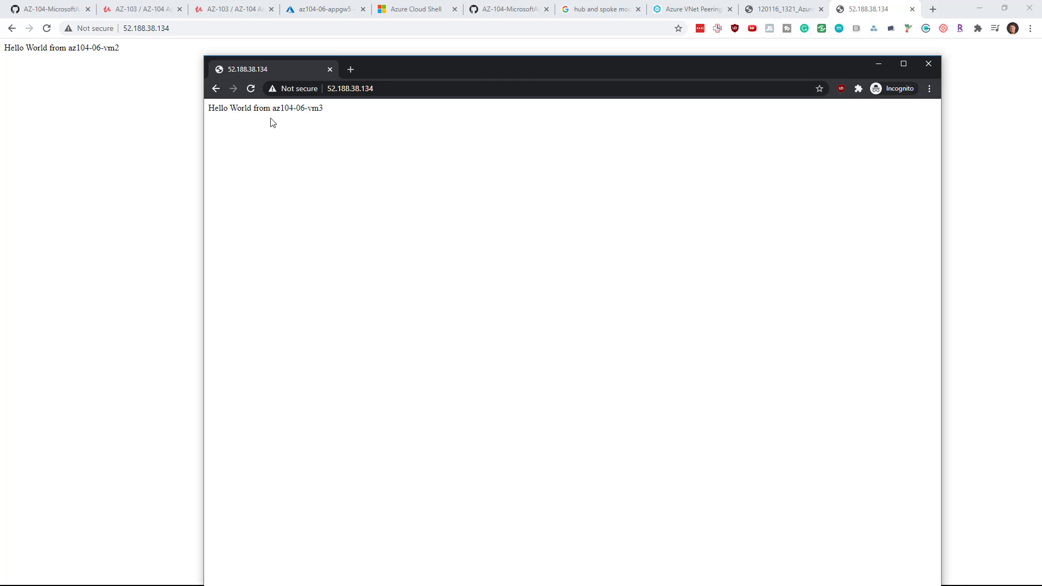
click(328, 7)
click(58, 9)
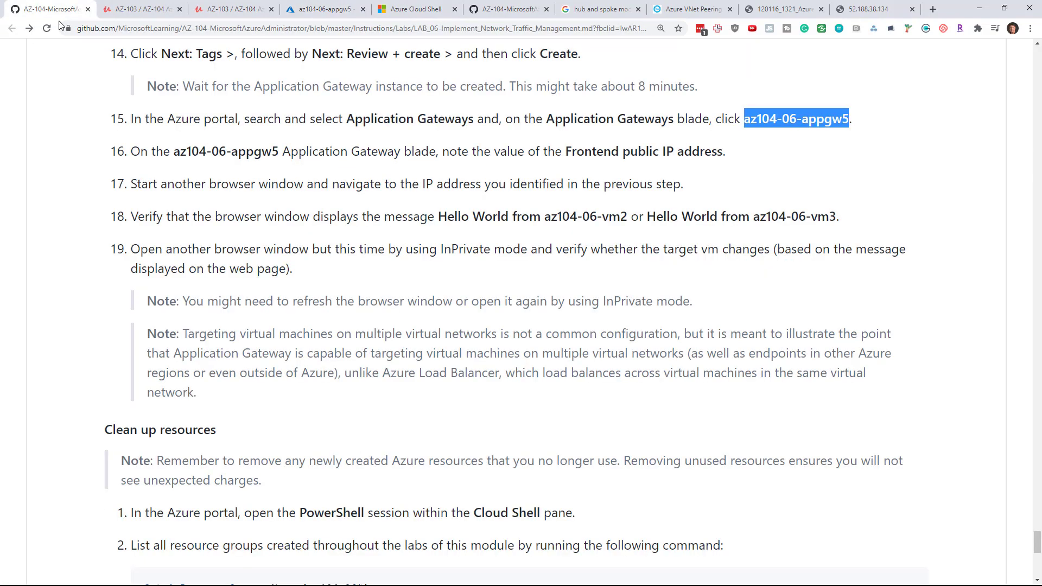
mouse_move(1036, 543)
mouse_down()
mouse_move(1037, 562)
mouse_move(1037, 552)
mouse_up()
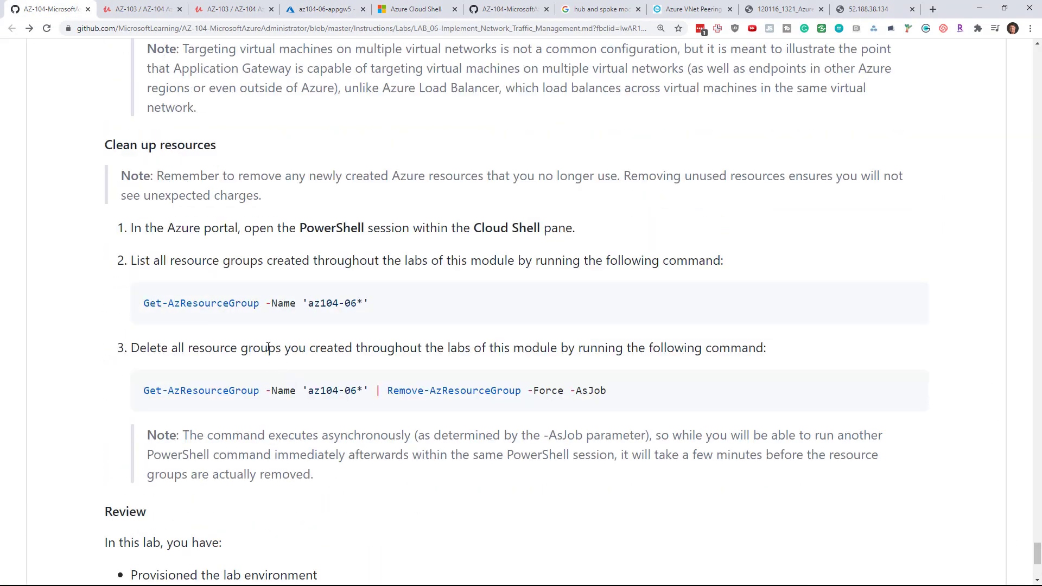
drag(141, 305, 378, 314)
key(ctrl+c)
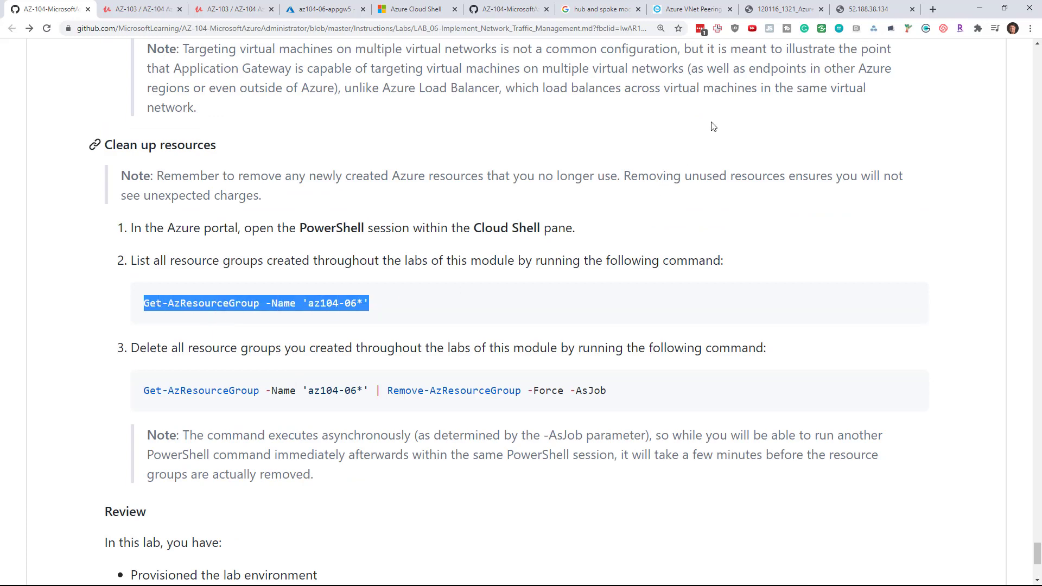
Step: Return to the Azure portal dashboard, open a PowerShell Cloud Shell session and enlarge its pane
click(293, 4)
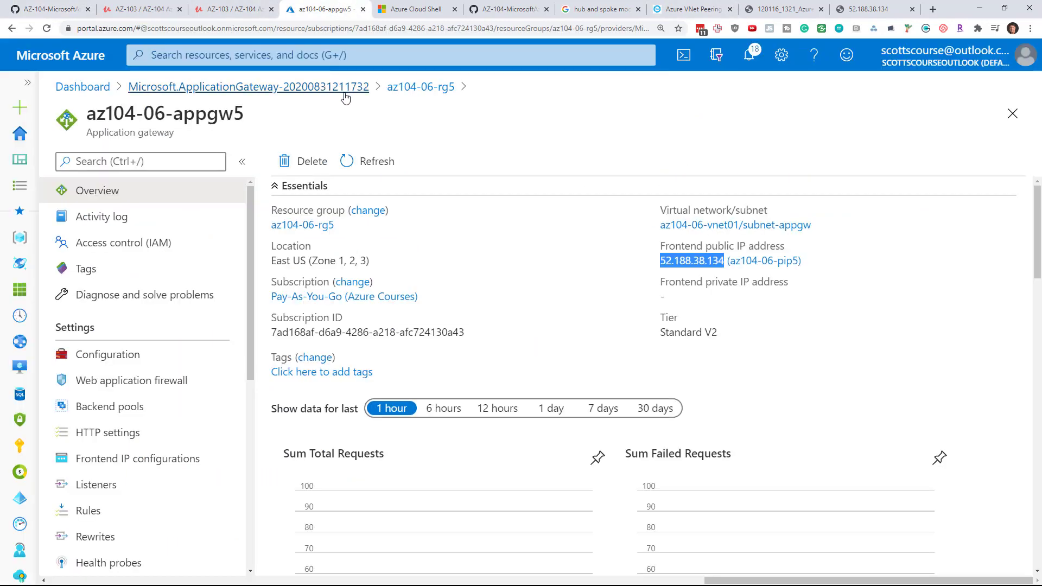
click(288, 88)
click(81, 86)
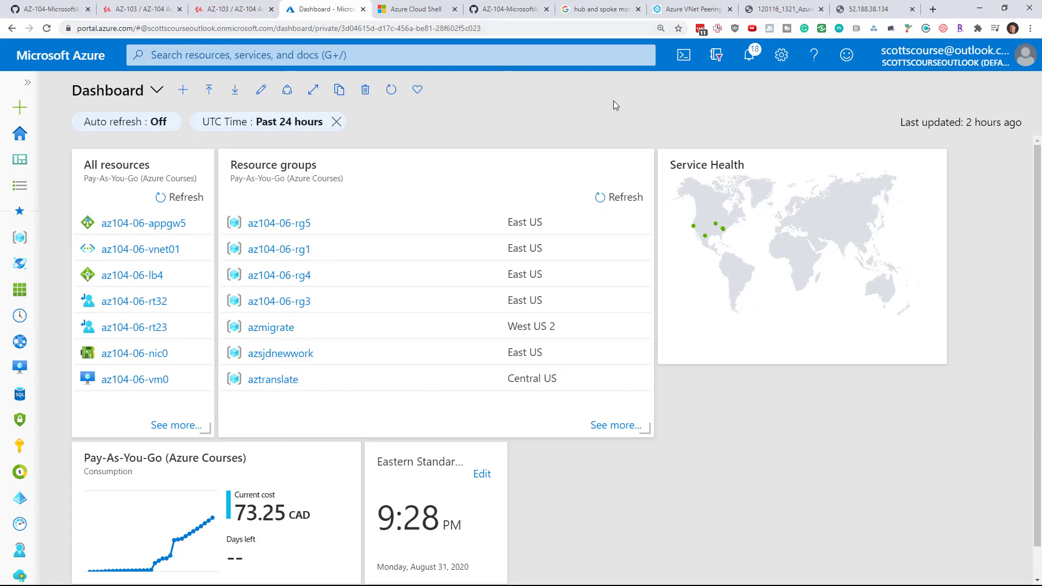
click(684, 56)
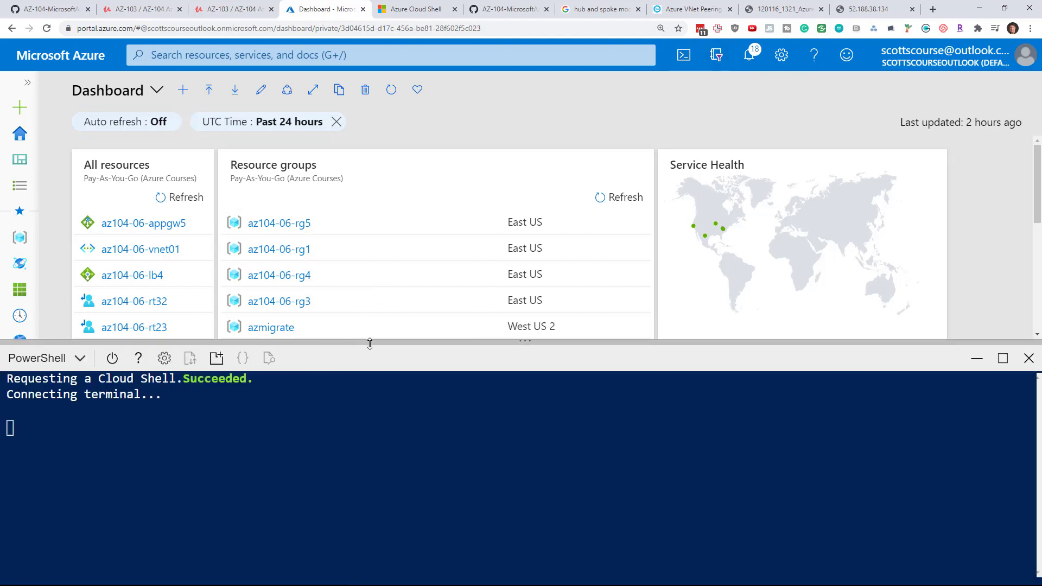
drag(366, 344, 398, 172)
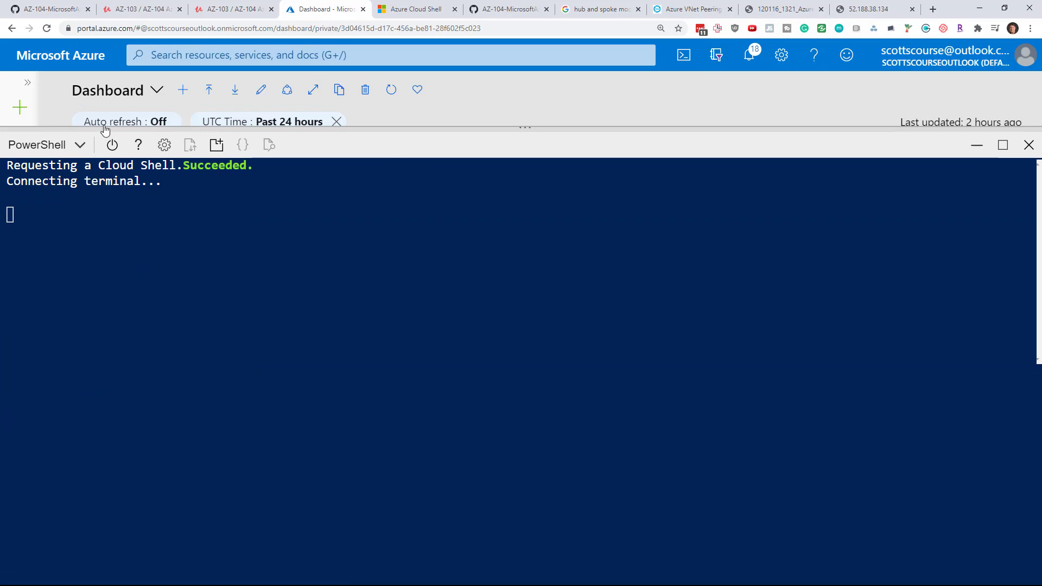
Step: Run Get-AzResourceGroup -Name 'az104-06*' in Cloud Shell and look through the listed resource groups
click(51, 4)
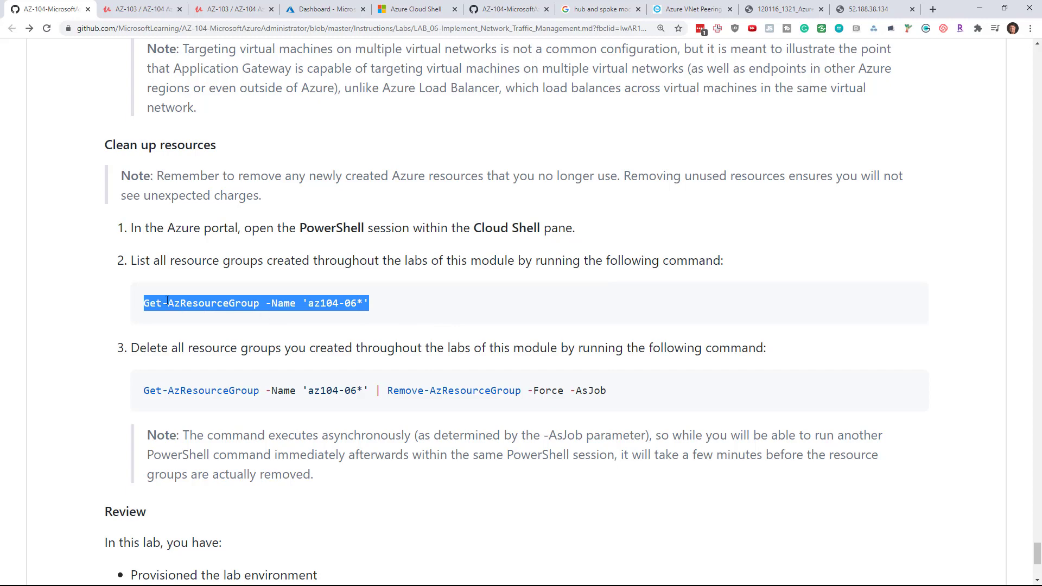
click(339, 5)
key(ctrl+v)
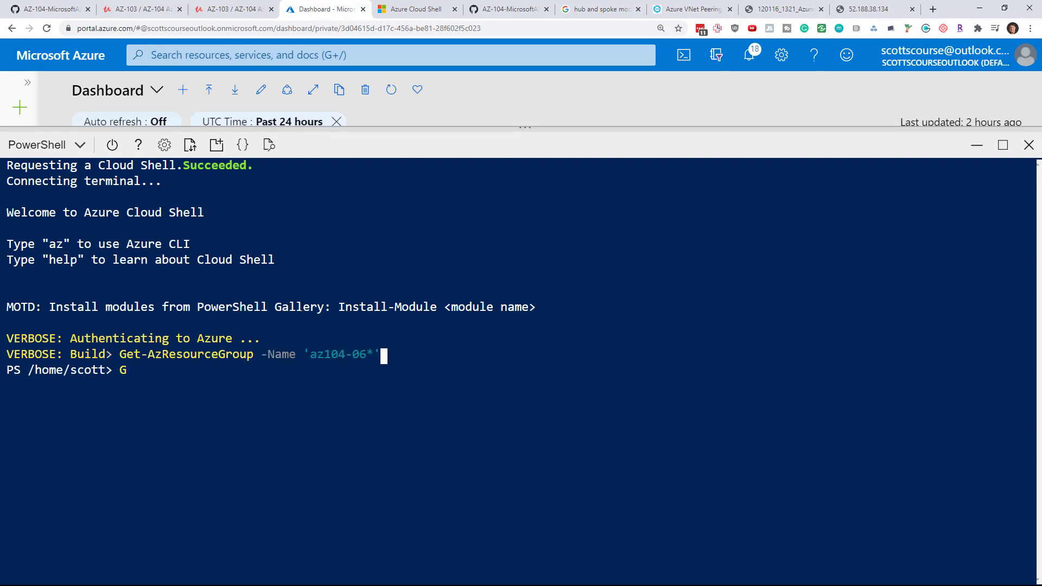
key(Return)
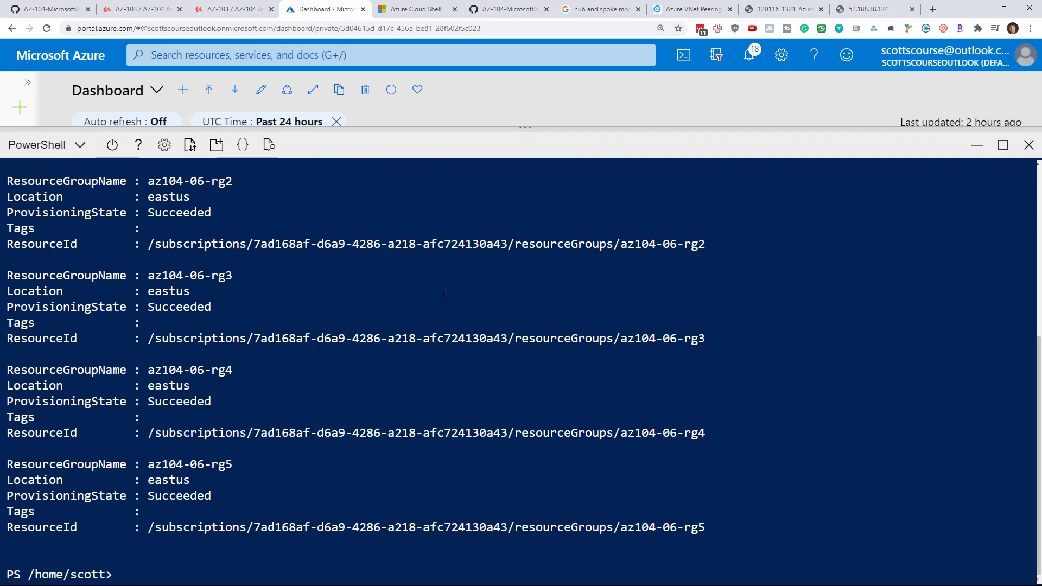
scroll(648, 313, up, 3)
scroll(648, 314, down, 3)
Step: Copy the lab's deletion command and run Get-AzResourceGroup -Name 'az104-06*' | Remove-AzResourceGroup -Force -AsJob in Cloud Shell
click(52, 8)
click(157, 392)
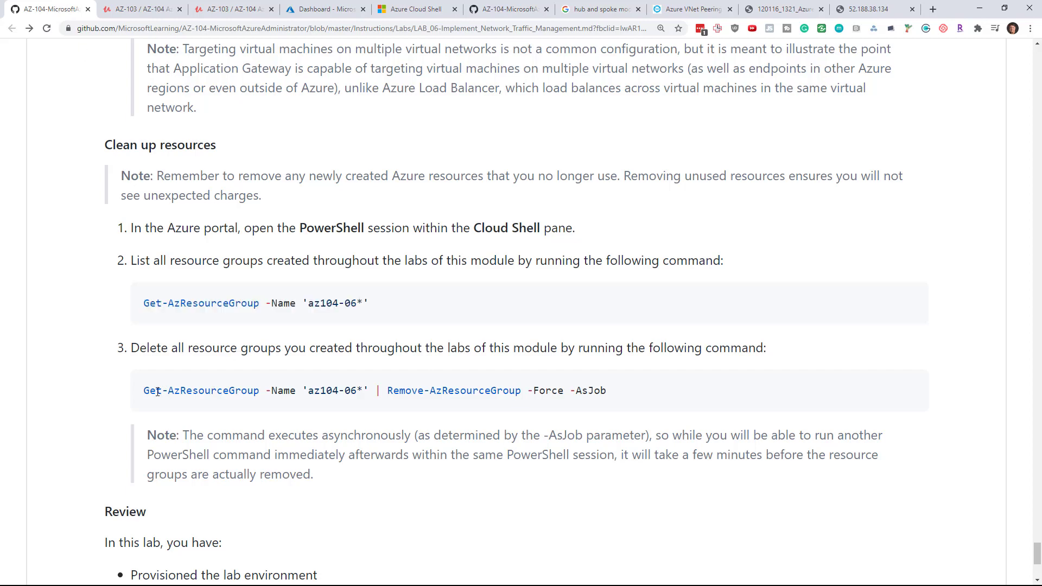
drag(160, 390, 614, 399)
key(ctrl+c)
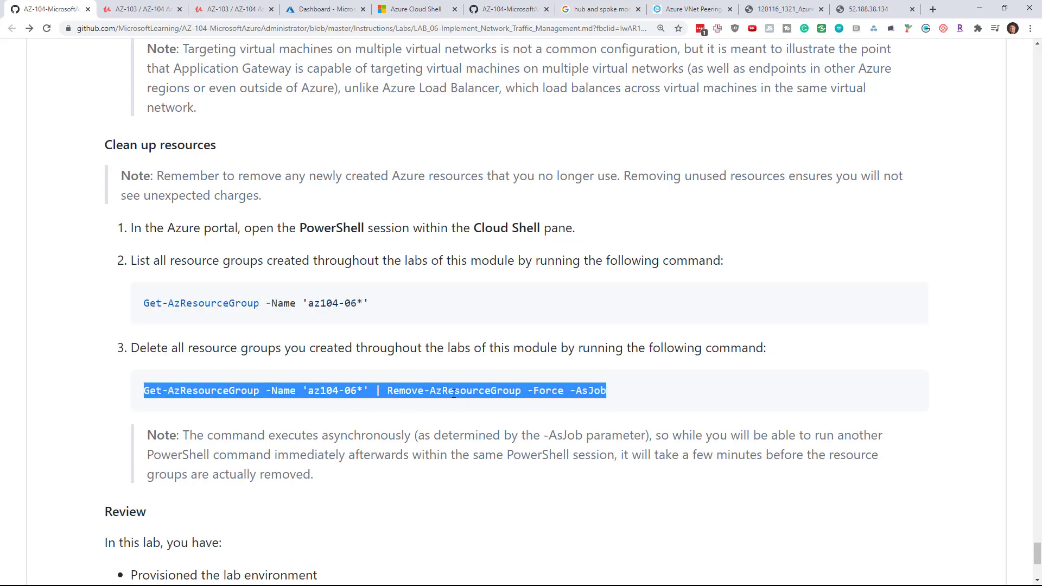
scroll(442, 380, down, 2)
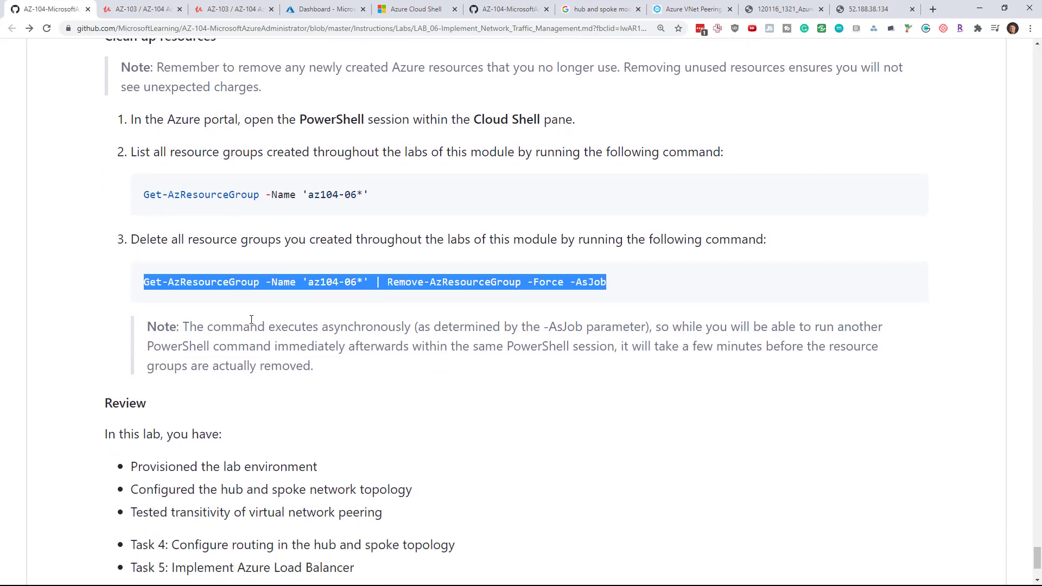
click(324, 9)
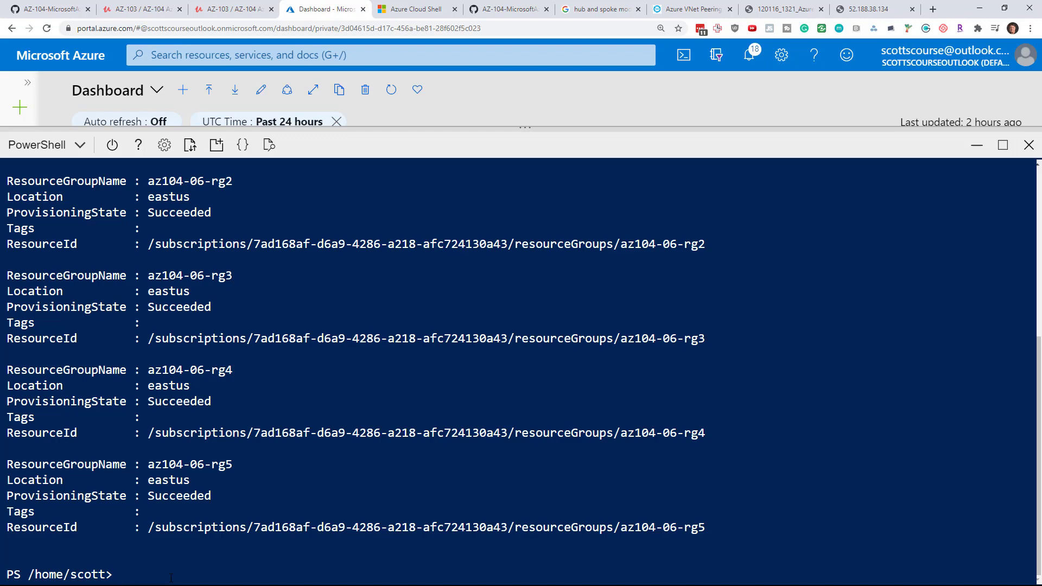
key(ctrl+v)
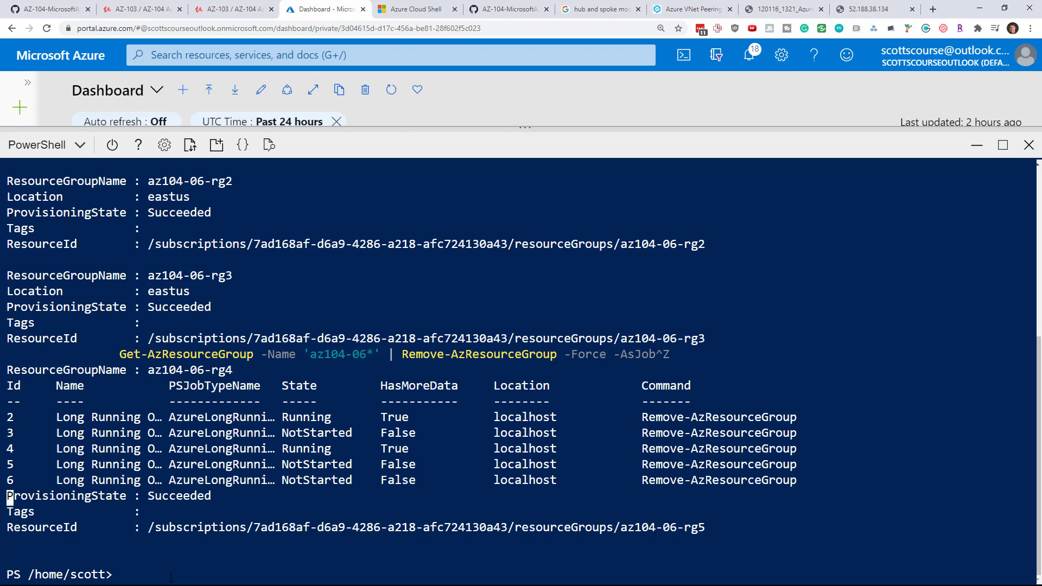
text(cl)
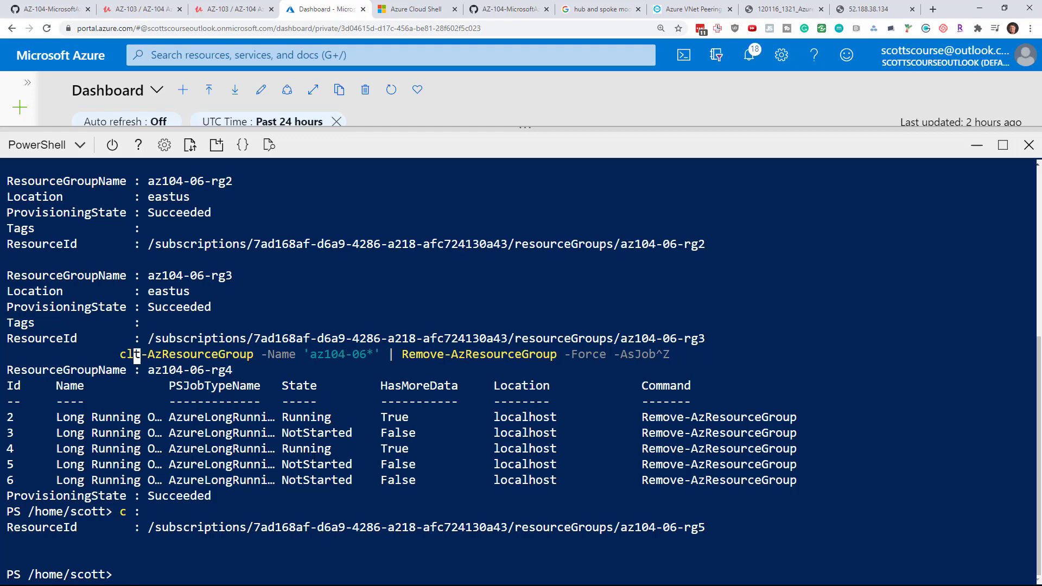
Step: Close Cloud Shell, open the full resource groups list from the dashboard and refresh it to check the deletion
click(1028, 145)
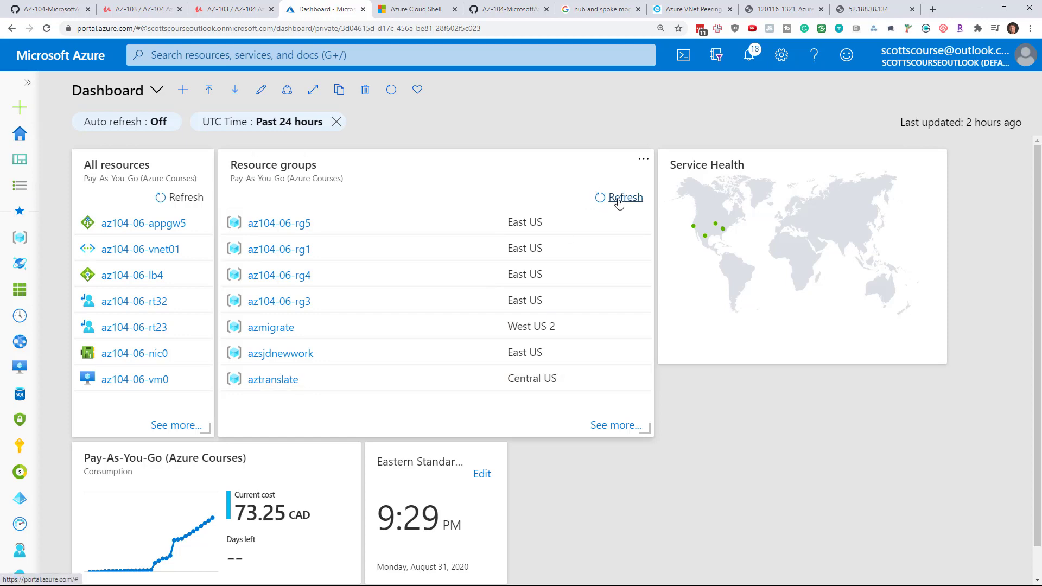
click(619, 425)
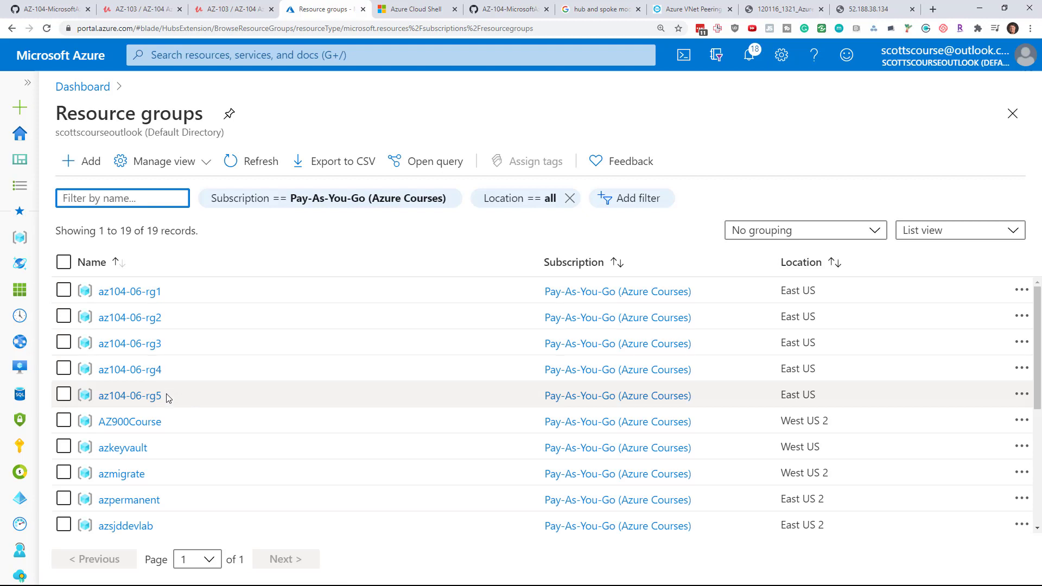
click(264, 161)
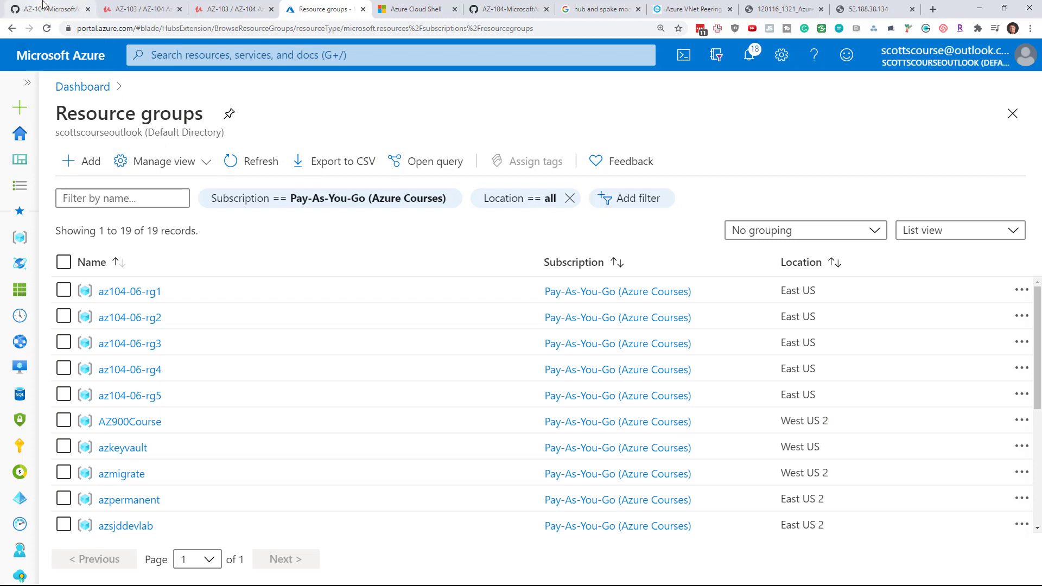
Step: Read the lab's closing Review section and look back over its Clean up resources instructions
click(44, 7)
click(340, 296)
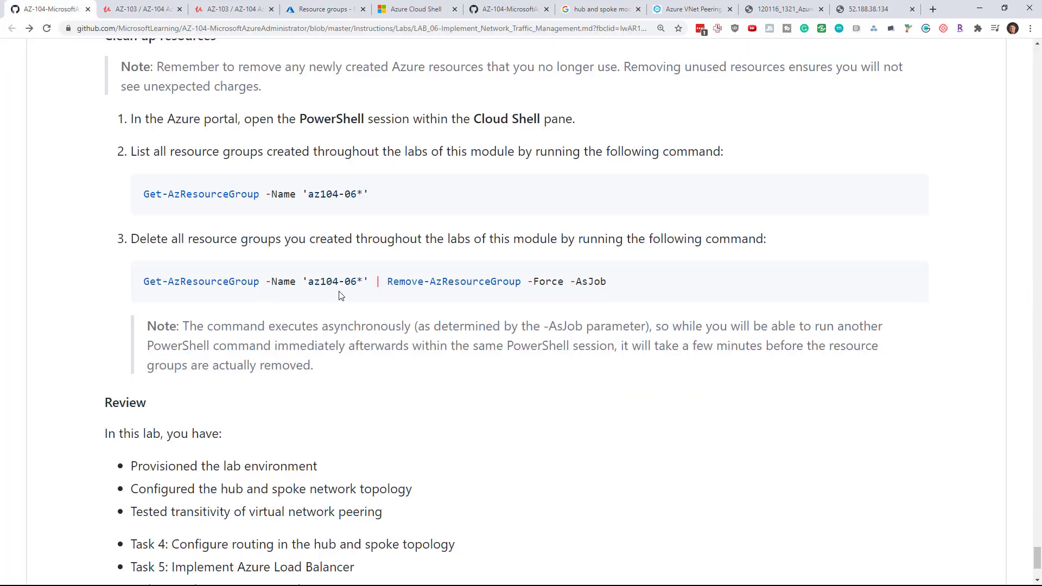
scroll(140, 286, down, 3)
drag(104, 237, 424, 412)
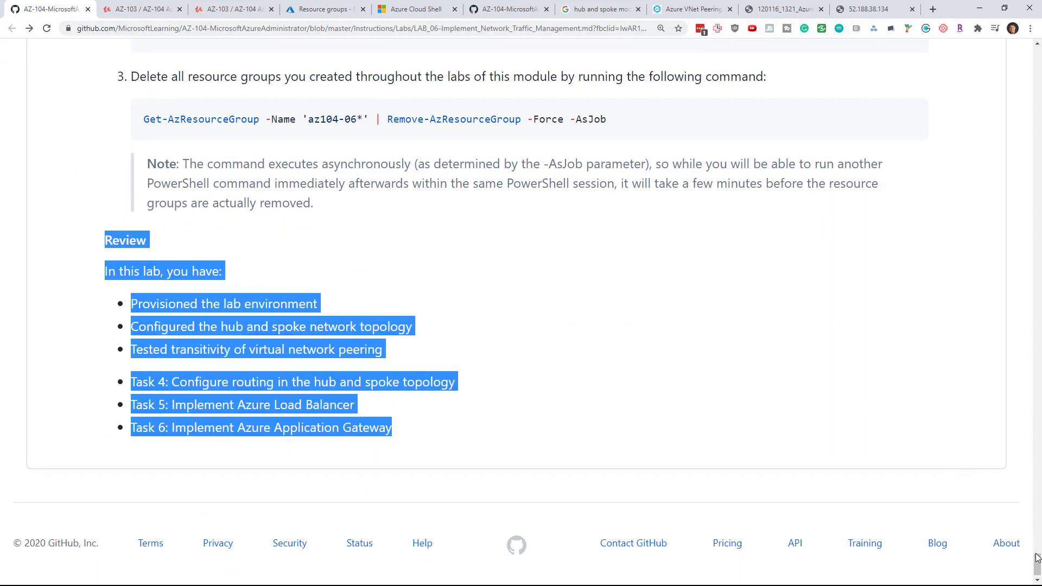
click(440, 299)
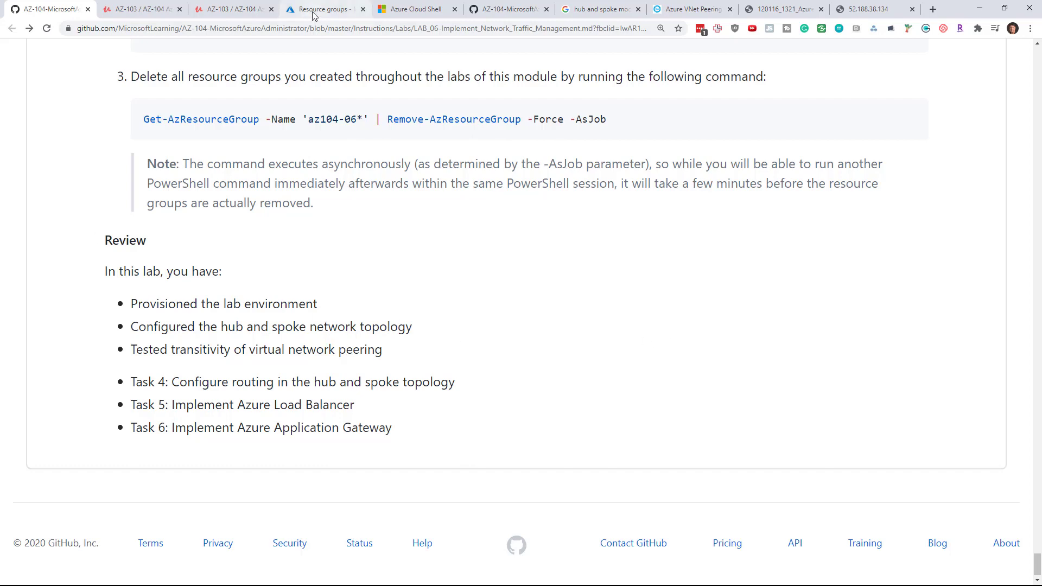
scroll(169, 176, up, 3)
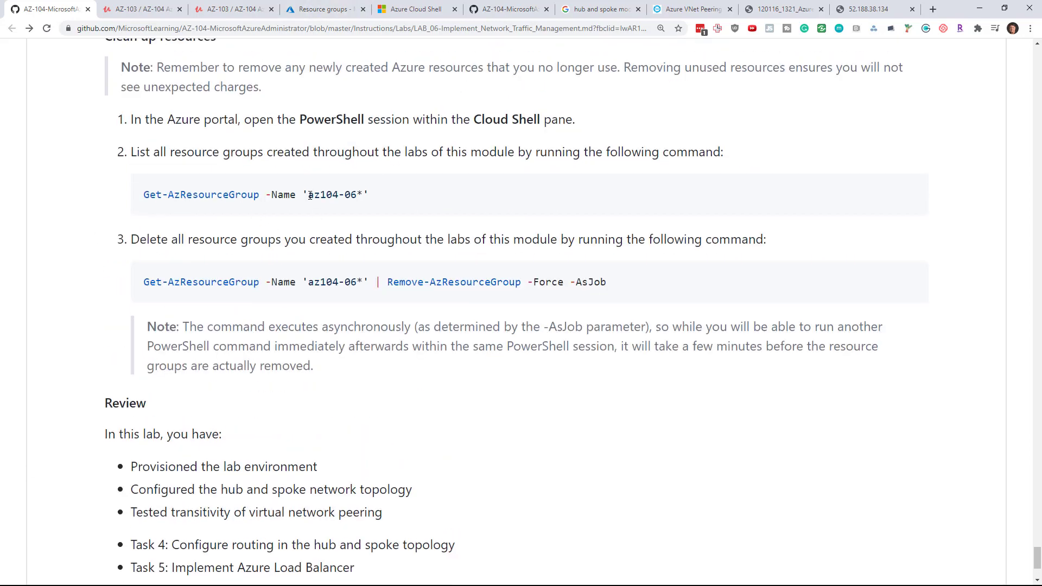
scroll(310, 195, up, 3)
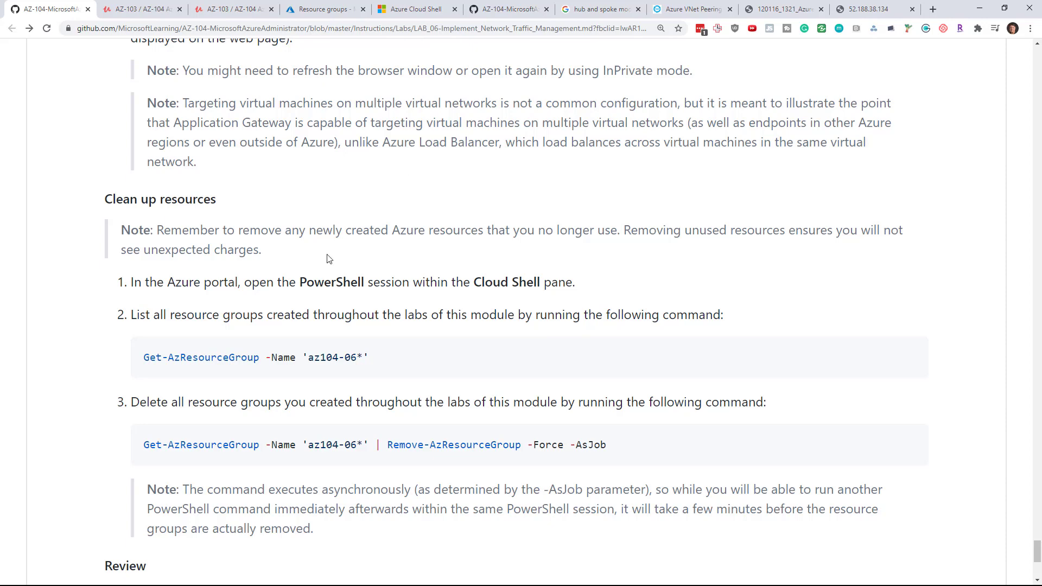
scroll(400, 221, down, 6)
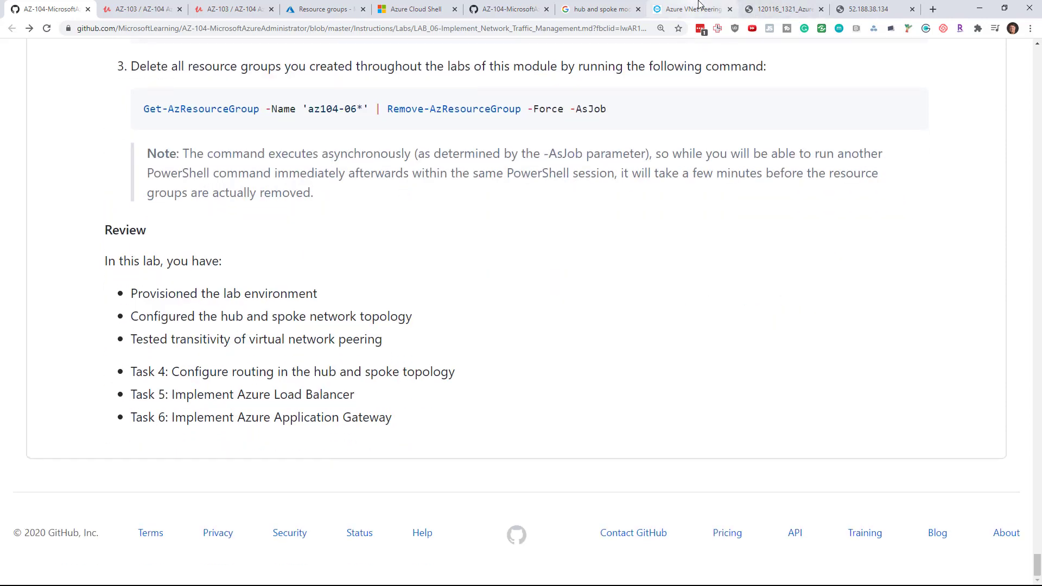
Step: Compare the VNet peering diagram with the gateway's page at 52.188.38.134
click(784, 10)
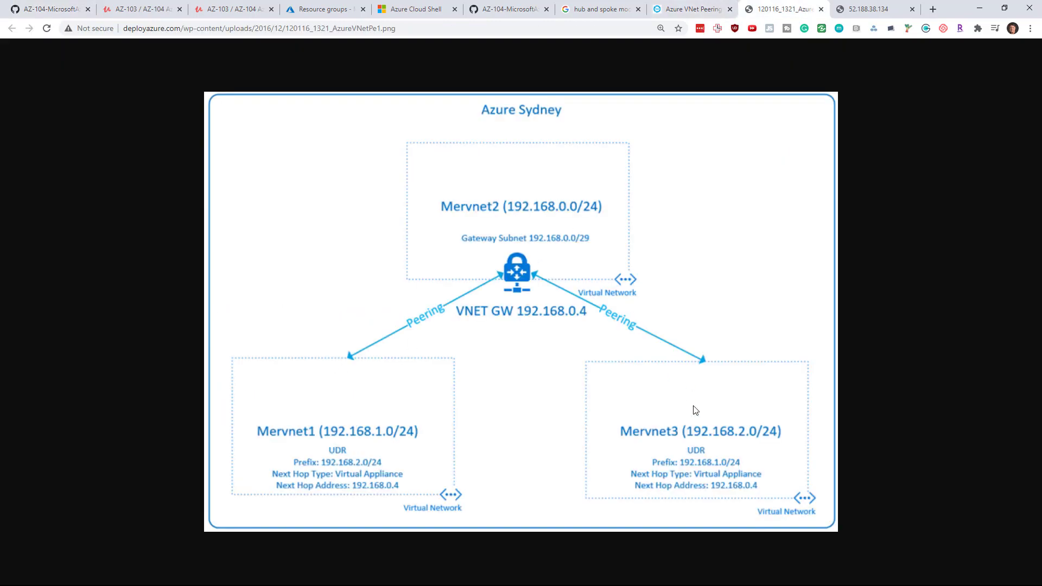
click(859, 5)
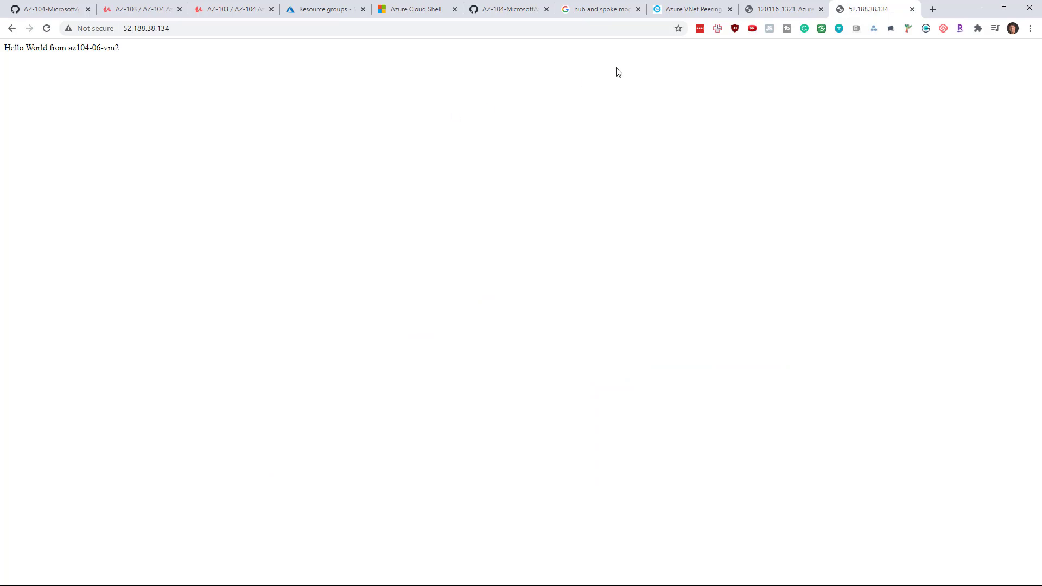
click(783, 8)
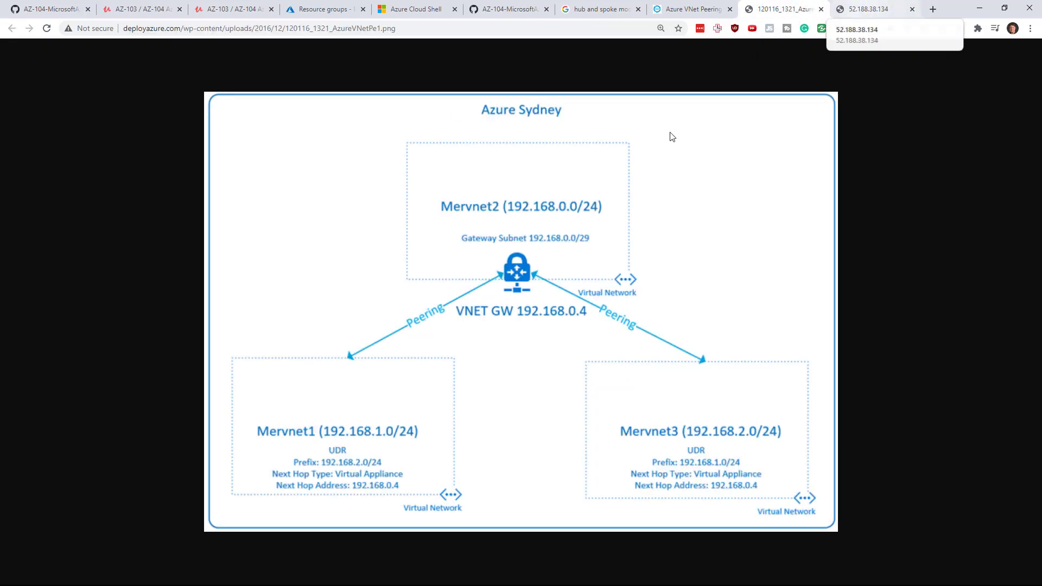